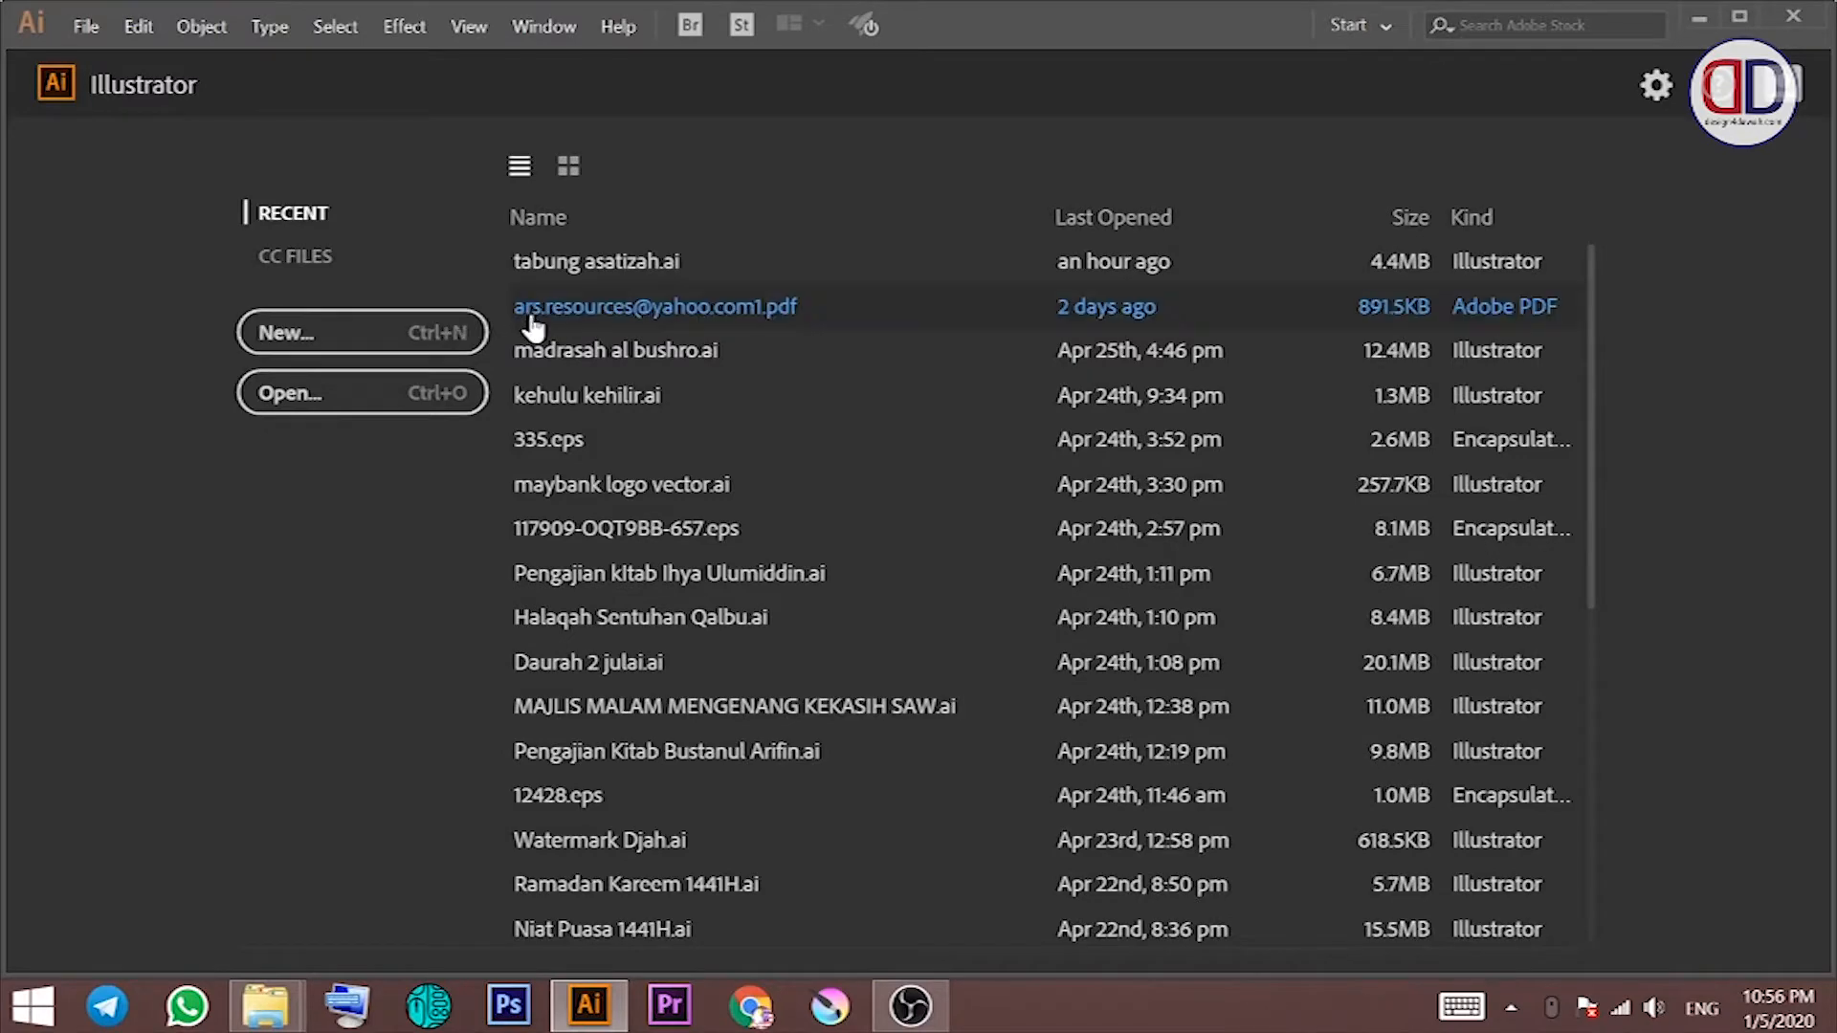
# Step: Create a new A4 document in landscape orientation
pyautogui.click(392, 332)
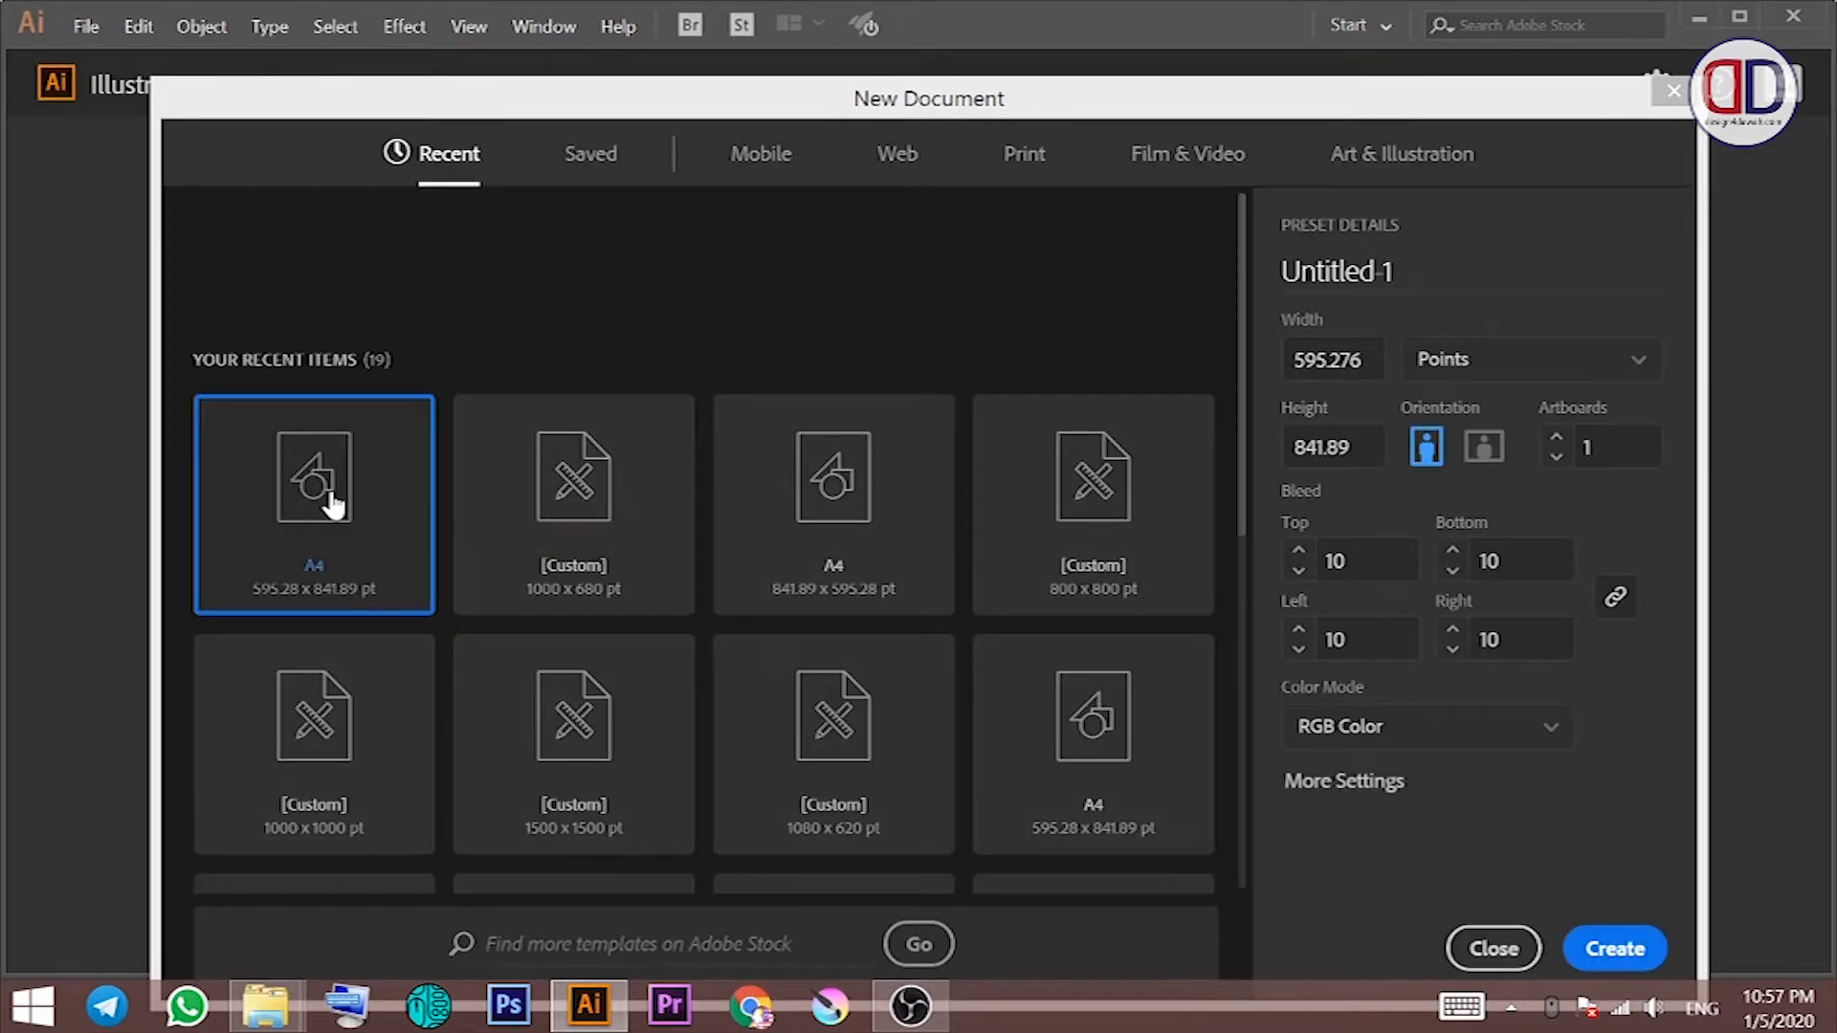
pyautogui.click(1484, 446)
pyautogui.press('Return')
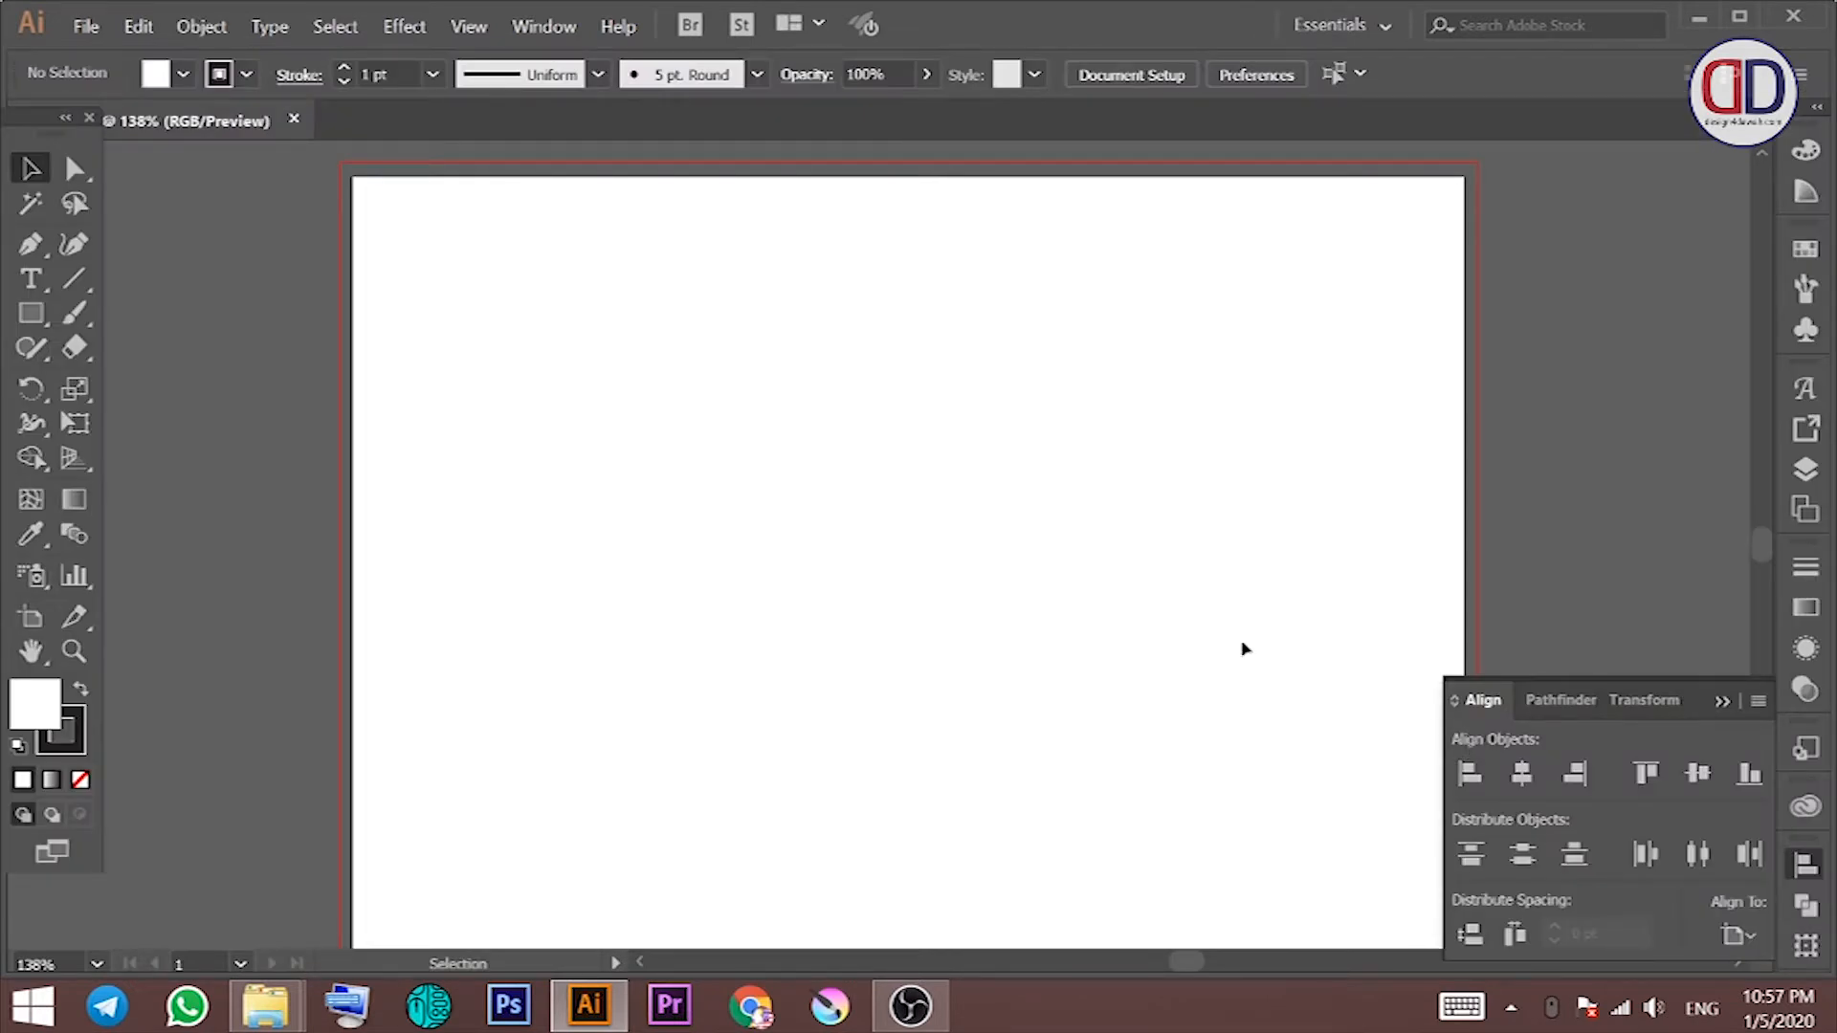
# Step: Open 12115.eps from the Downloads background folder and dismiss the 9-slice scaling alert
pyautogui.moveTo(265, 1005)
pyautogui.click(421, 866)
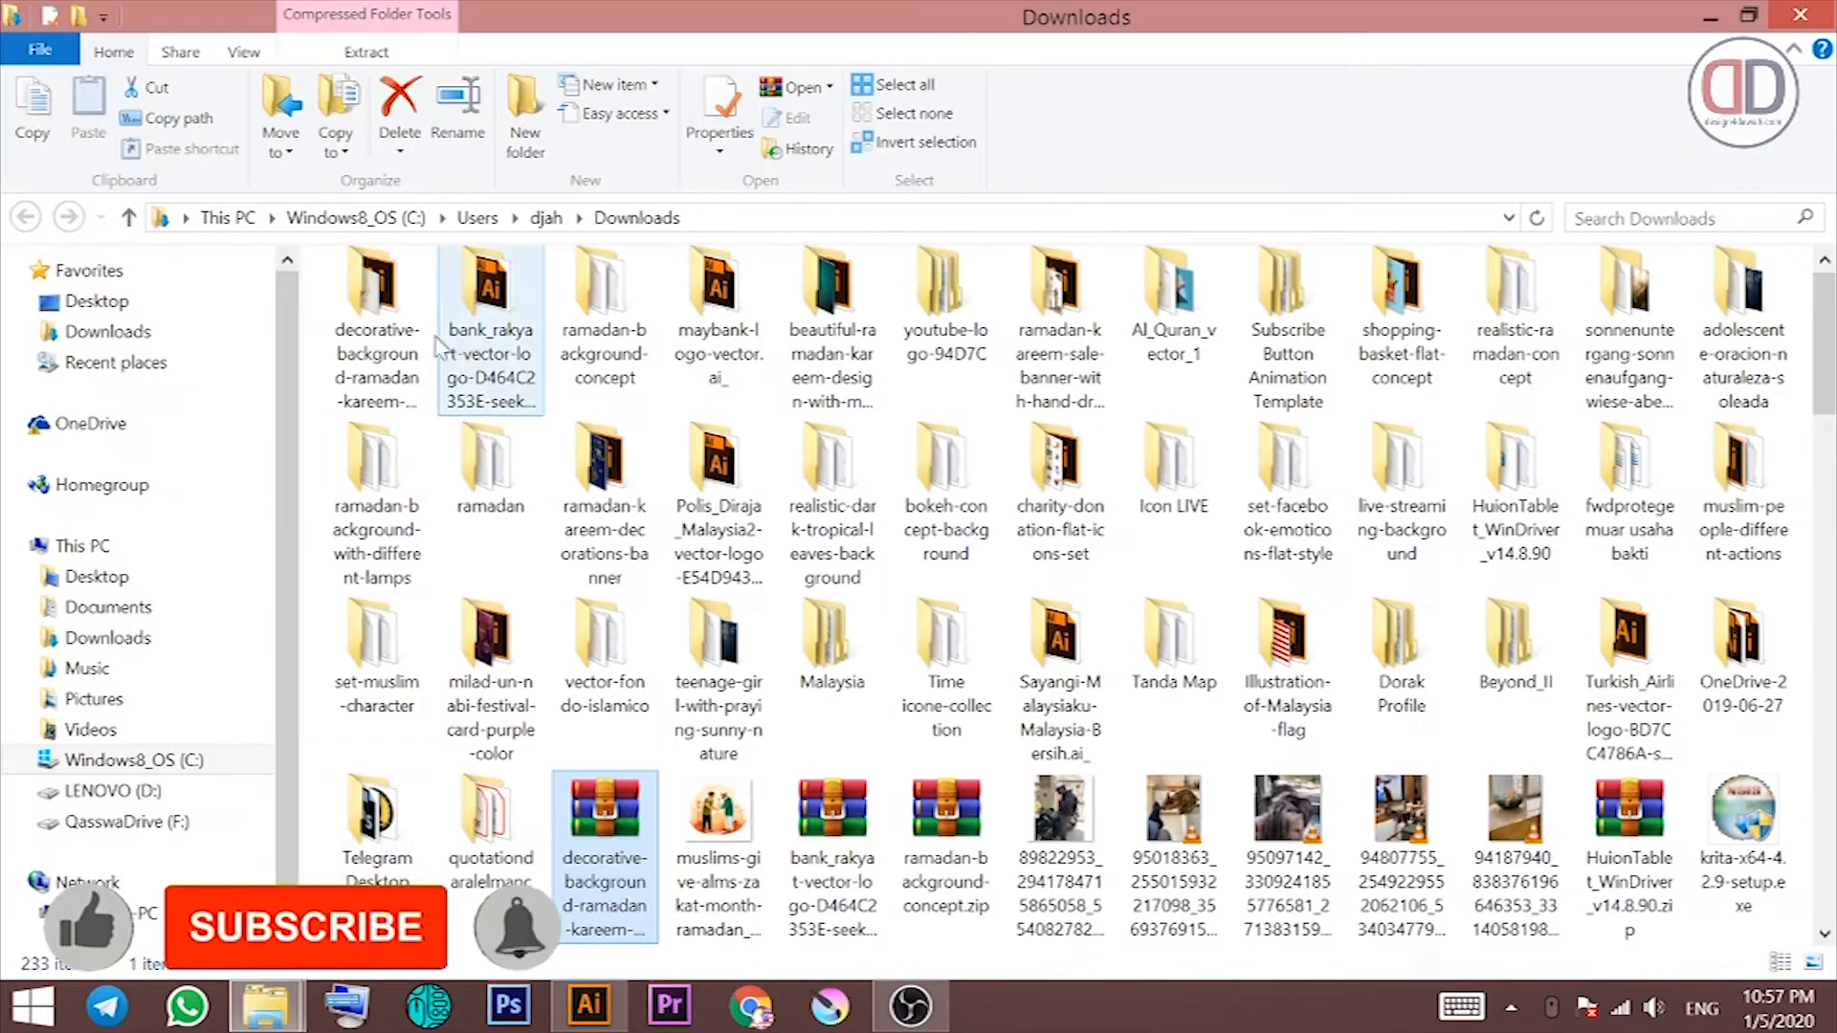
pyautogui.doubleClick(385, 327)
pyautogui.doubleClick(442, 309)
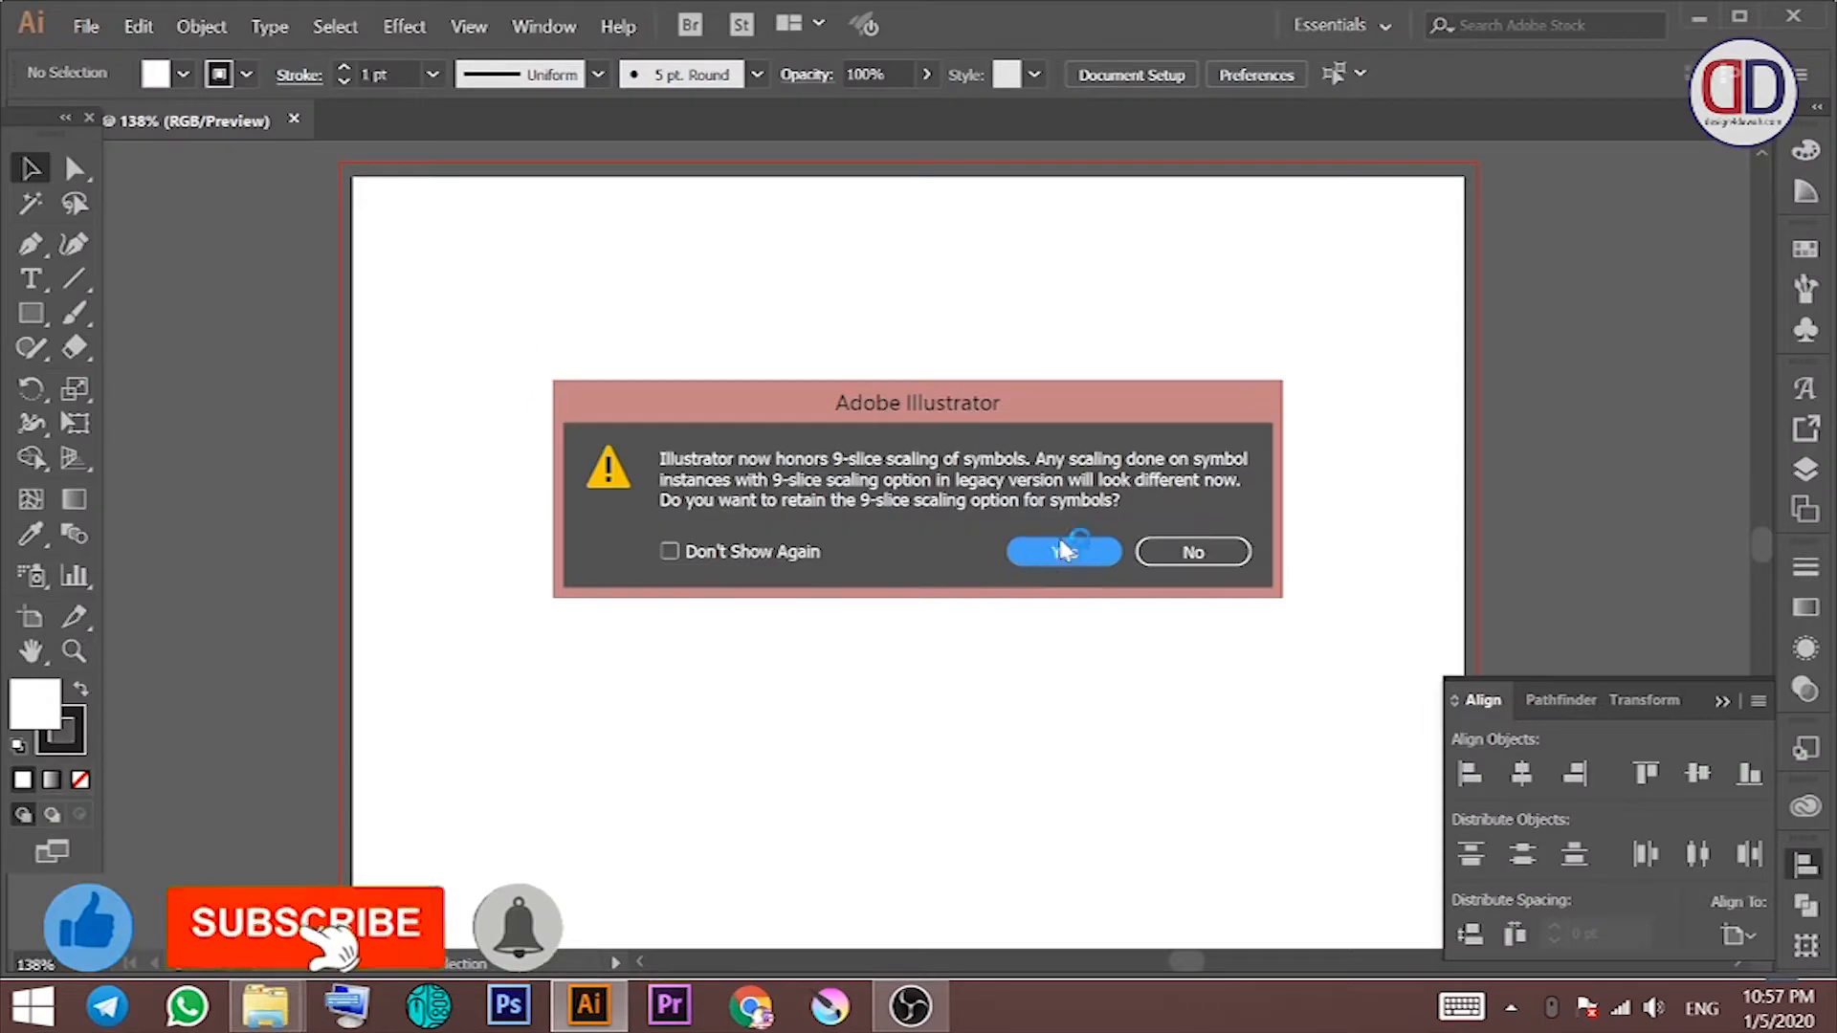
pyautogui.press('Return')
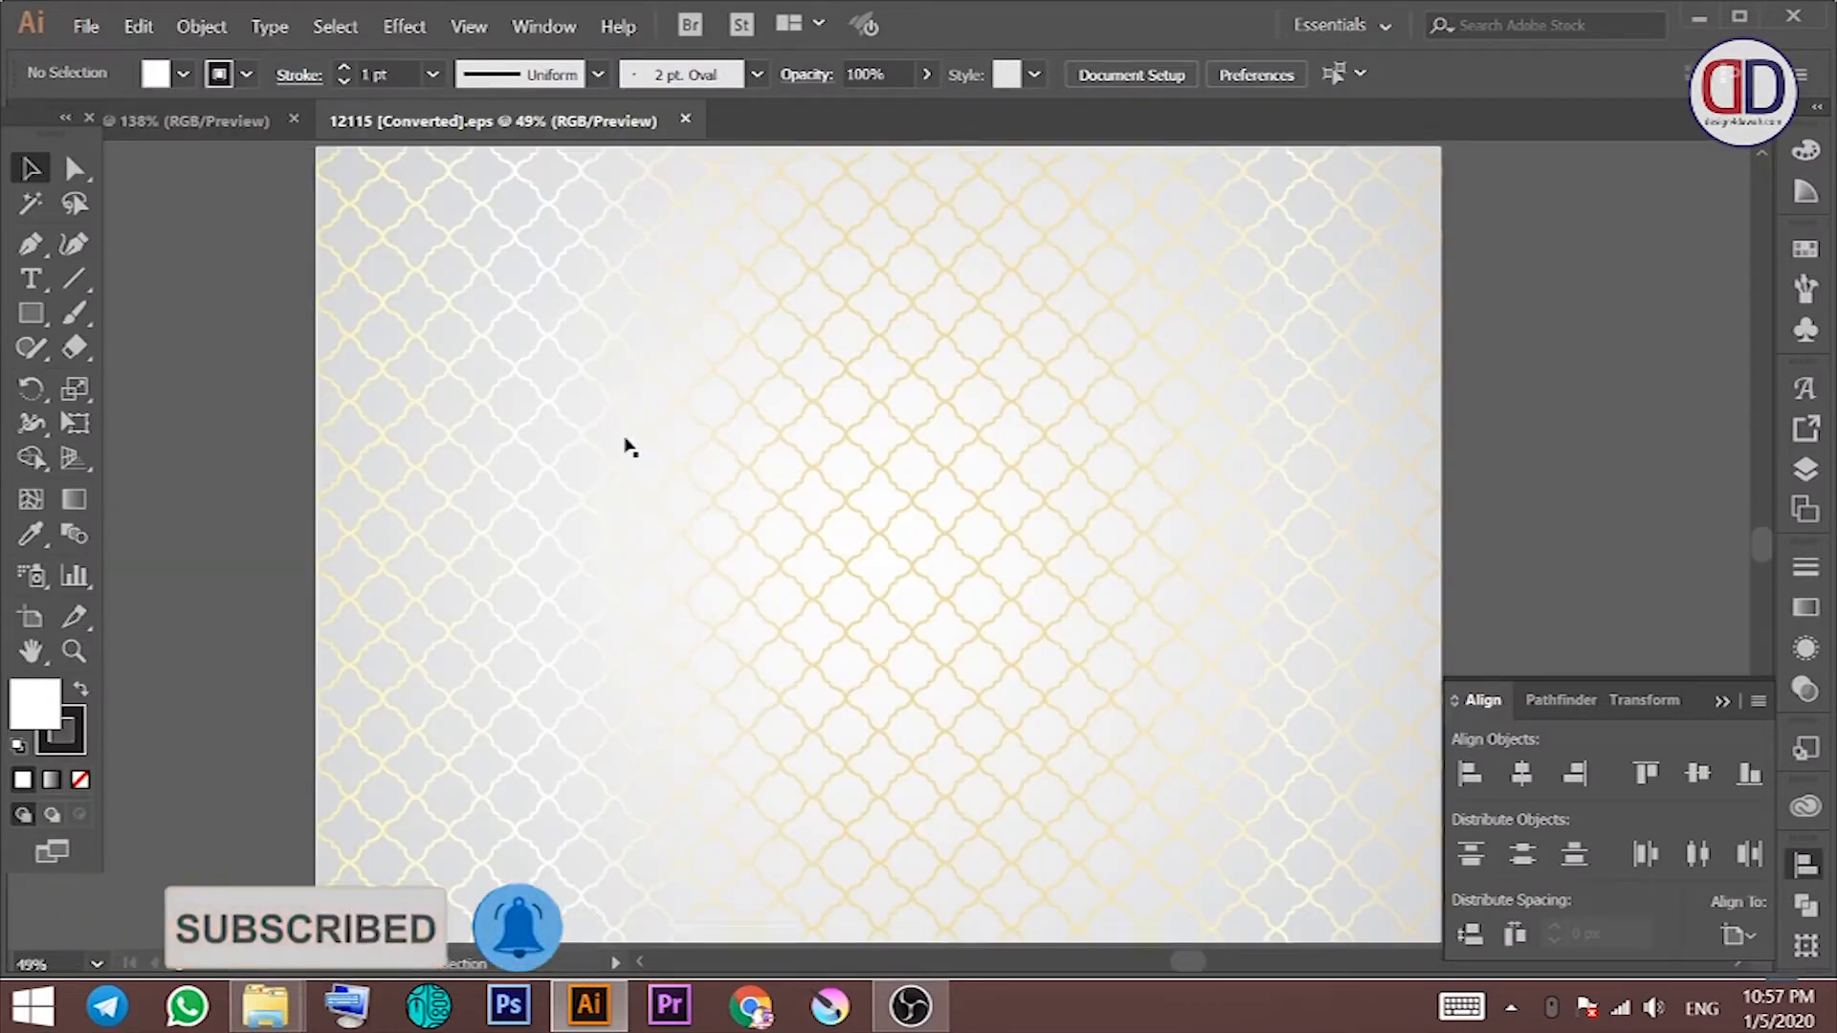
# Step: Ungroup the 12115 artwork and cut out the gold lattice pattern pieces
pyautogui.hotkey('ctrl', '-')
pyautogui.click(653, 319)
pyautogui.moveTo(652, 320); pyautogui.dragTo(1441, 185)
pyautogui.hotkey('ctrl', 'z')
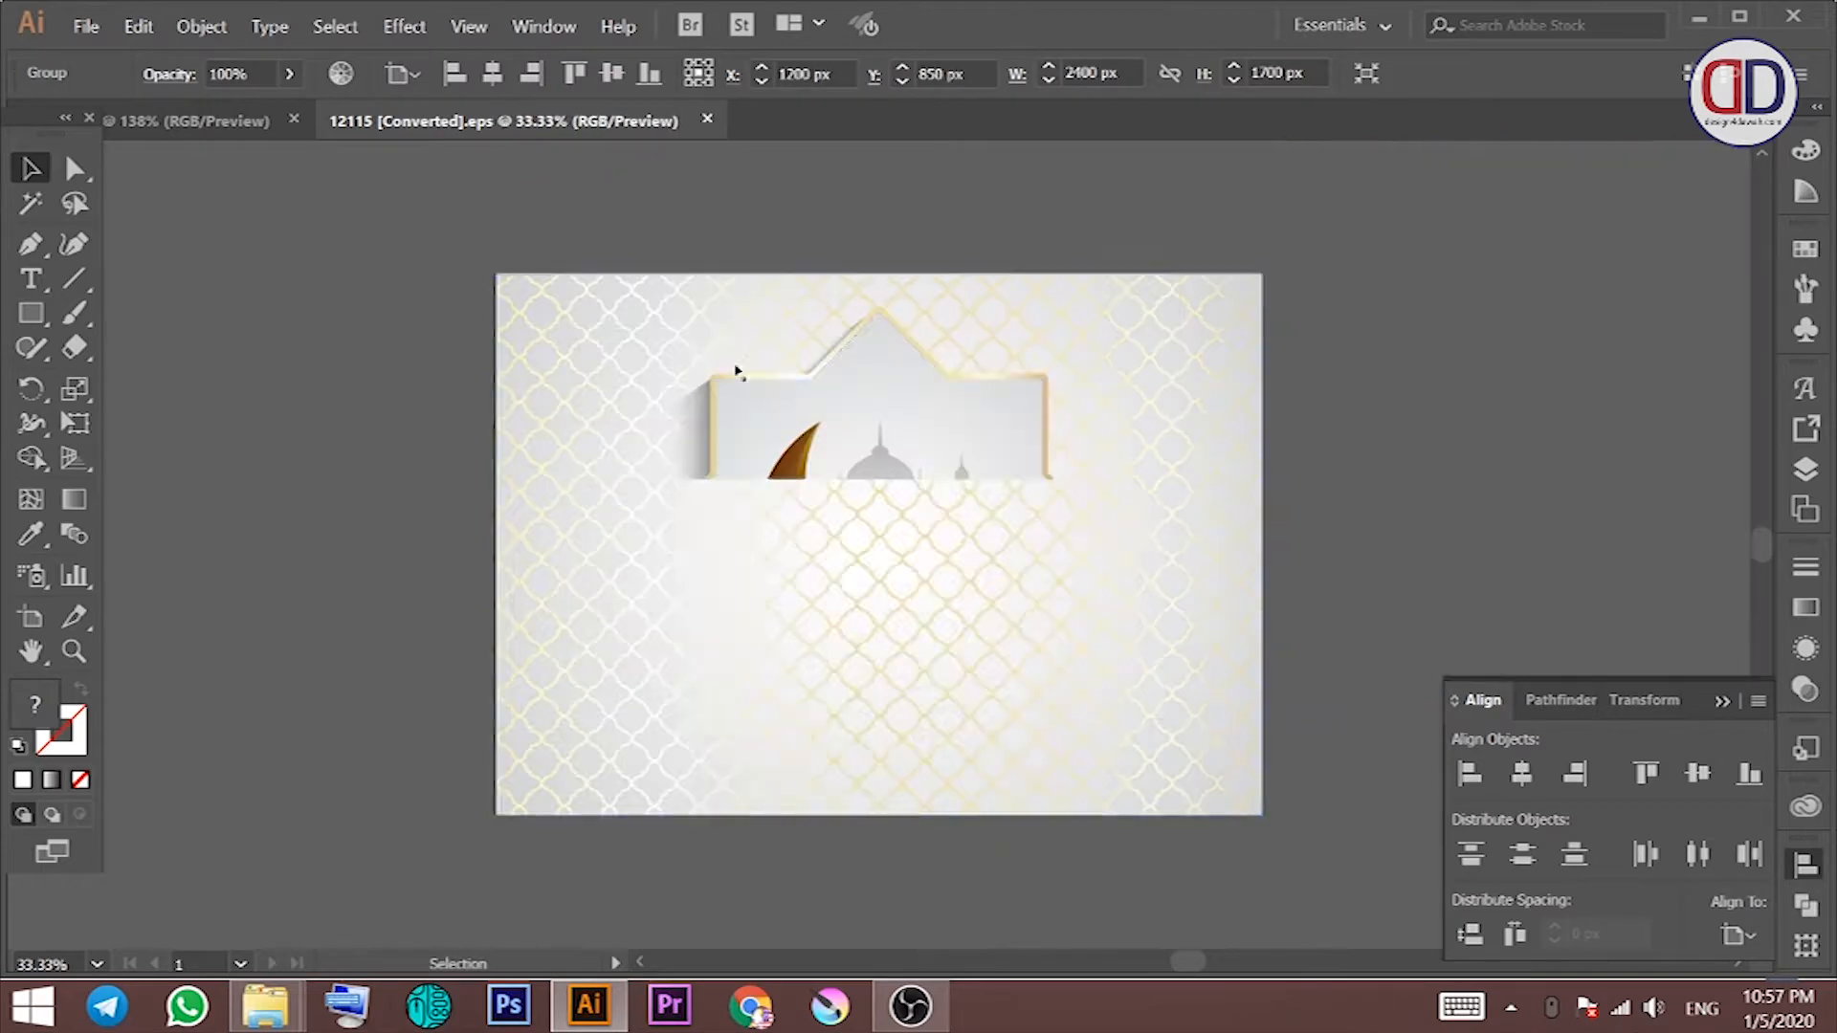
pyautogui.rightClick(770, 396)
pyautogui.click(846, 582)
pyautogui.click(459, 254)
pyautogui.moveTo(459, 254); pyautogui.dragTo(1504, 201)
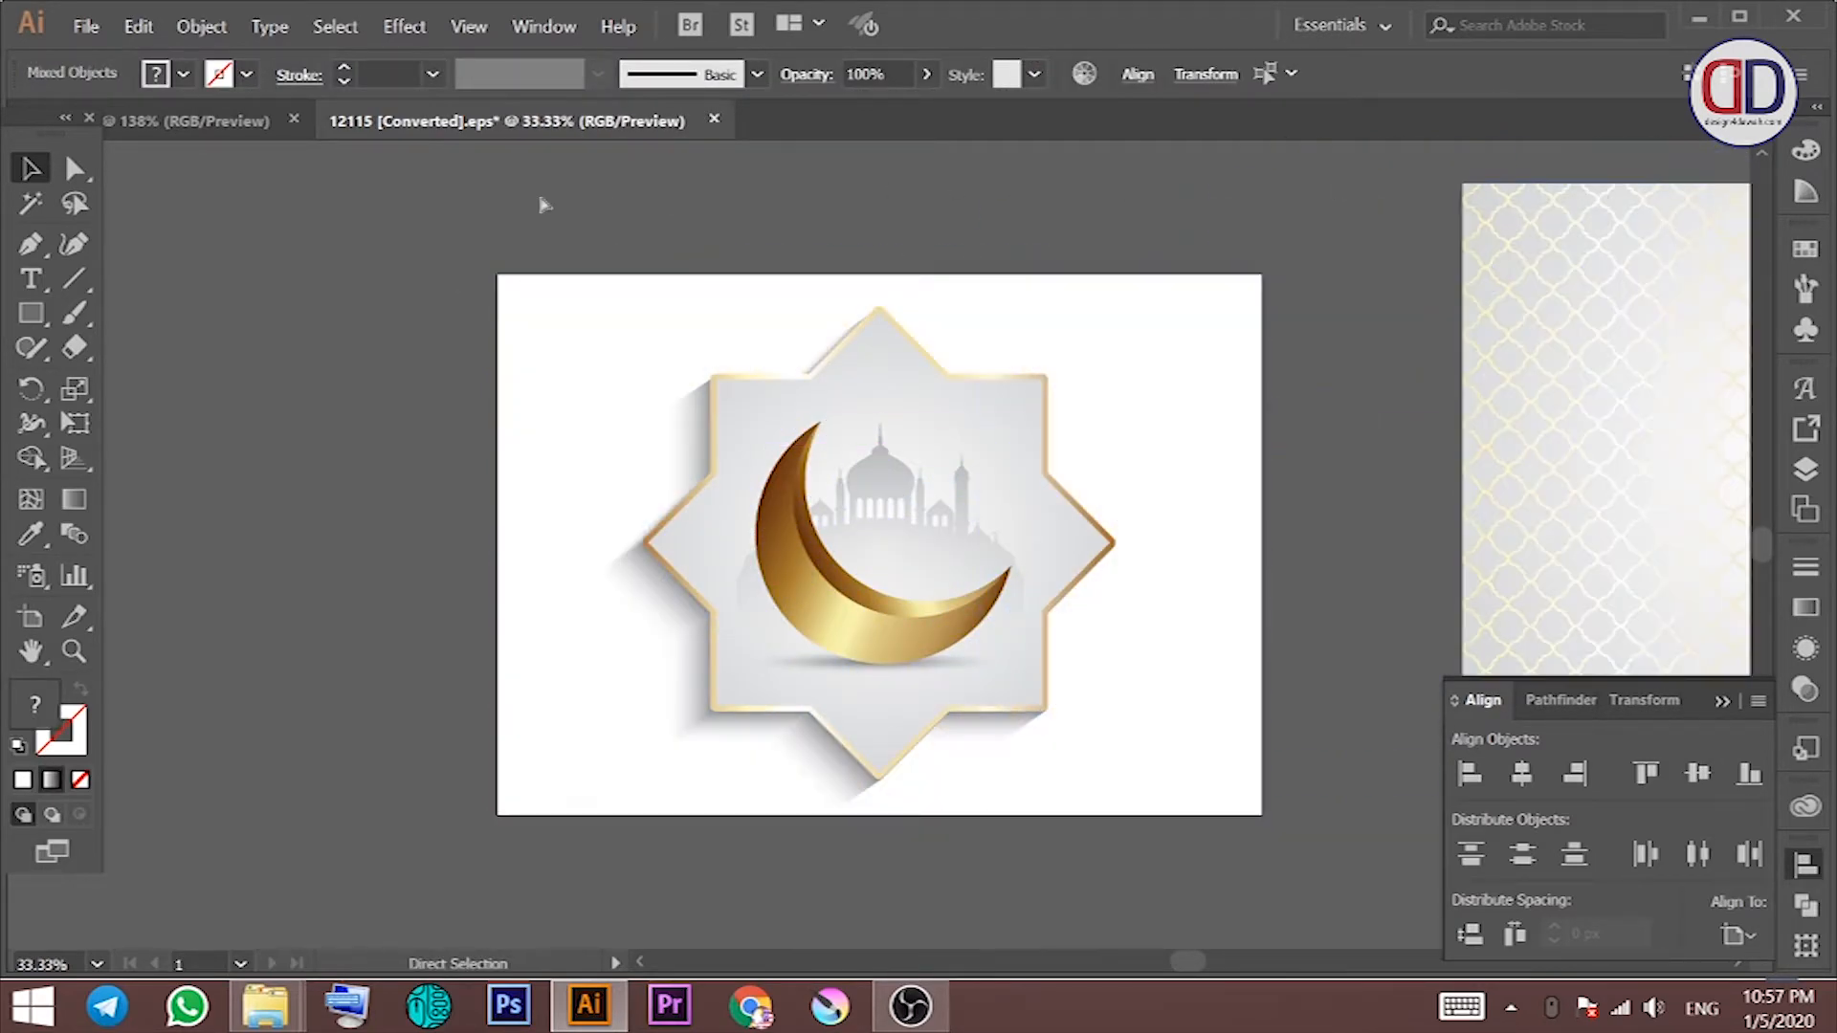
pyautogui.hotkey('ctrl', 'x')
# Step: Paste the pattern into the new document, scale it to artboard size, centre and group it
pyautogui.click(250, 130)
pyautogui.hotkey('ctrl', 'v')
pyautogui.hotkey('ctrl', '0')
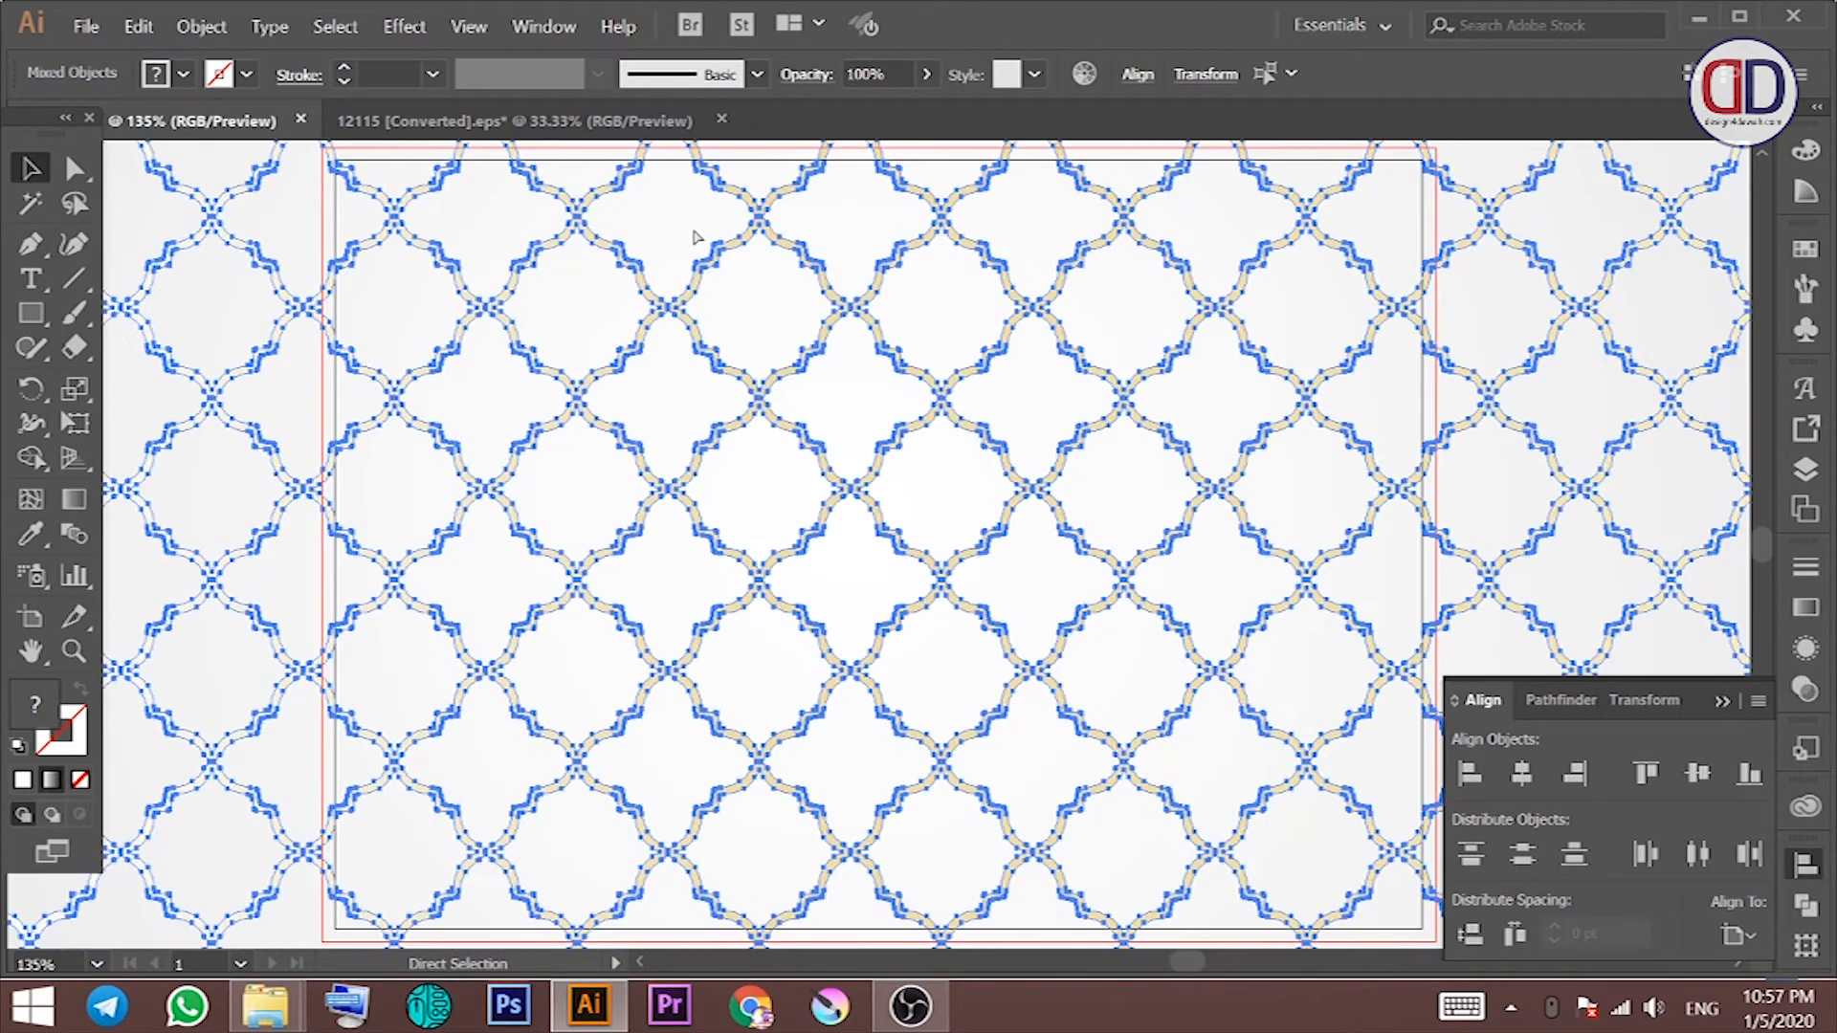
pyautogui.hotkey('ctrl', '-')
pyautogui.hotkey('ctrl', '-')
pyautogui.hotkey('ctrl', '-')
pyautogui.moveTo(304, 544); pyautogui.dragTo(666, 517)
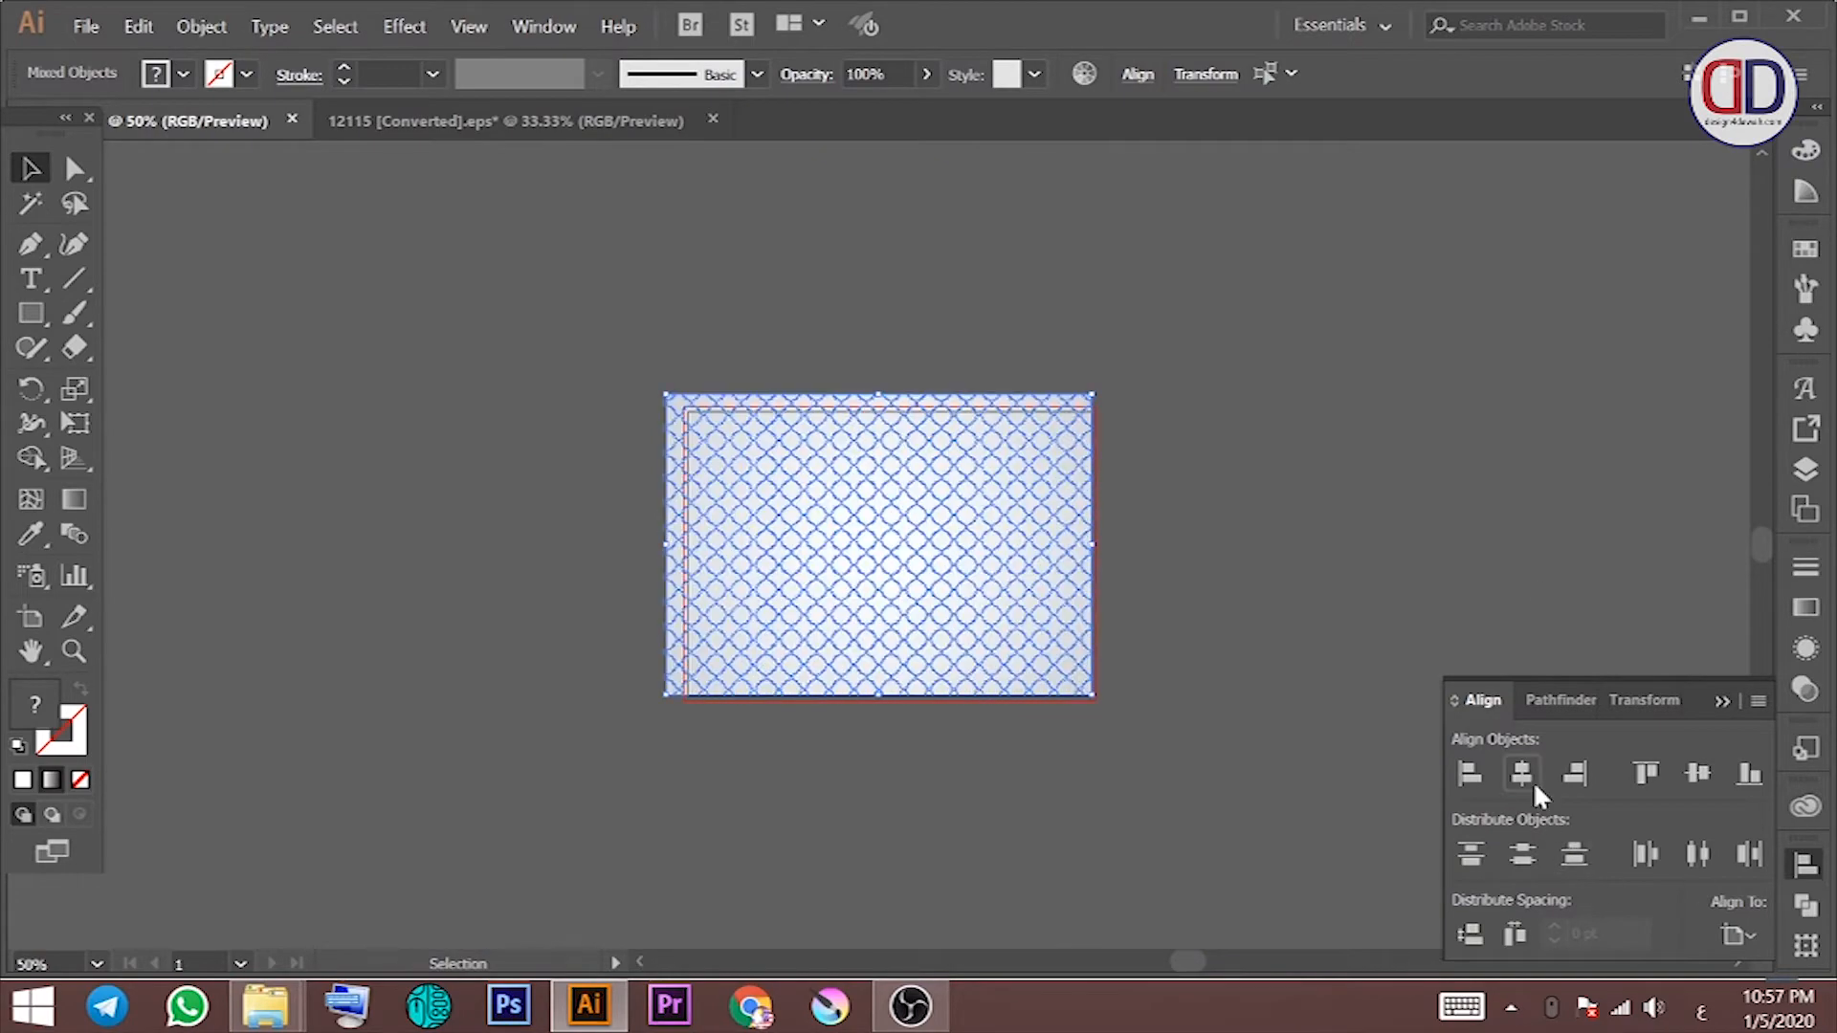
pyautogui.click(1522, 774)
pyautogui.click(1695, 773)
pyautogui.hotkey('ctrl', 'g')
# Step: Stretch the pattern group's left edge to meet the artboard edge
pyautogui.click(1168, 609)
pyautogui.click(835, 497)
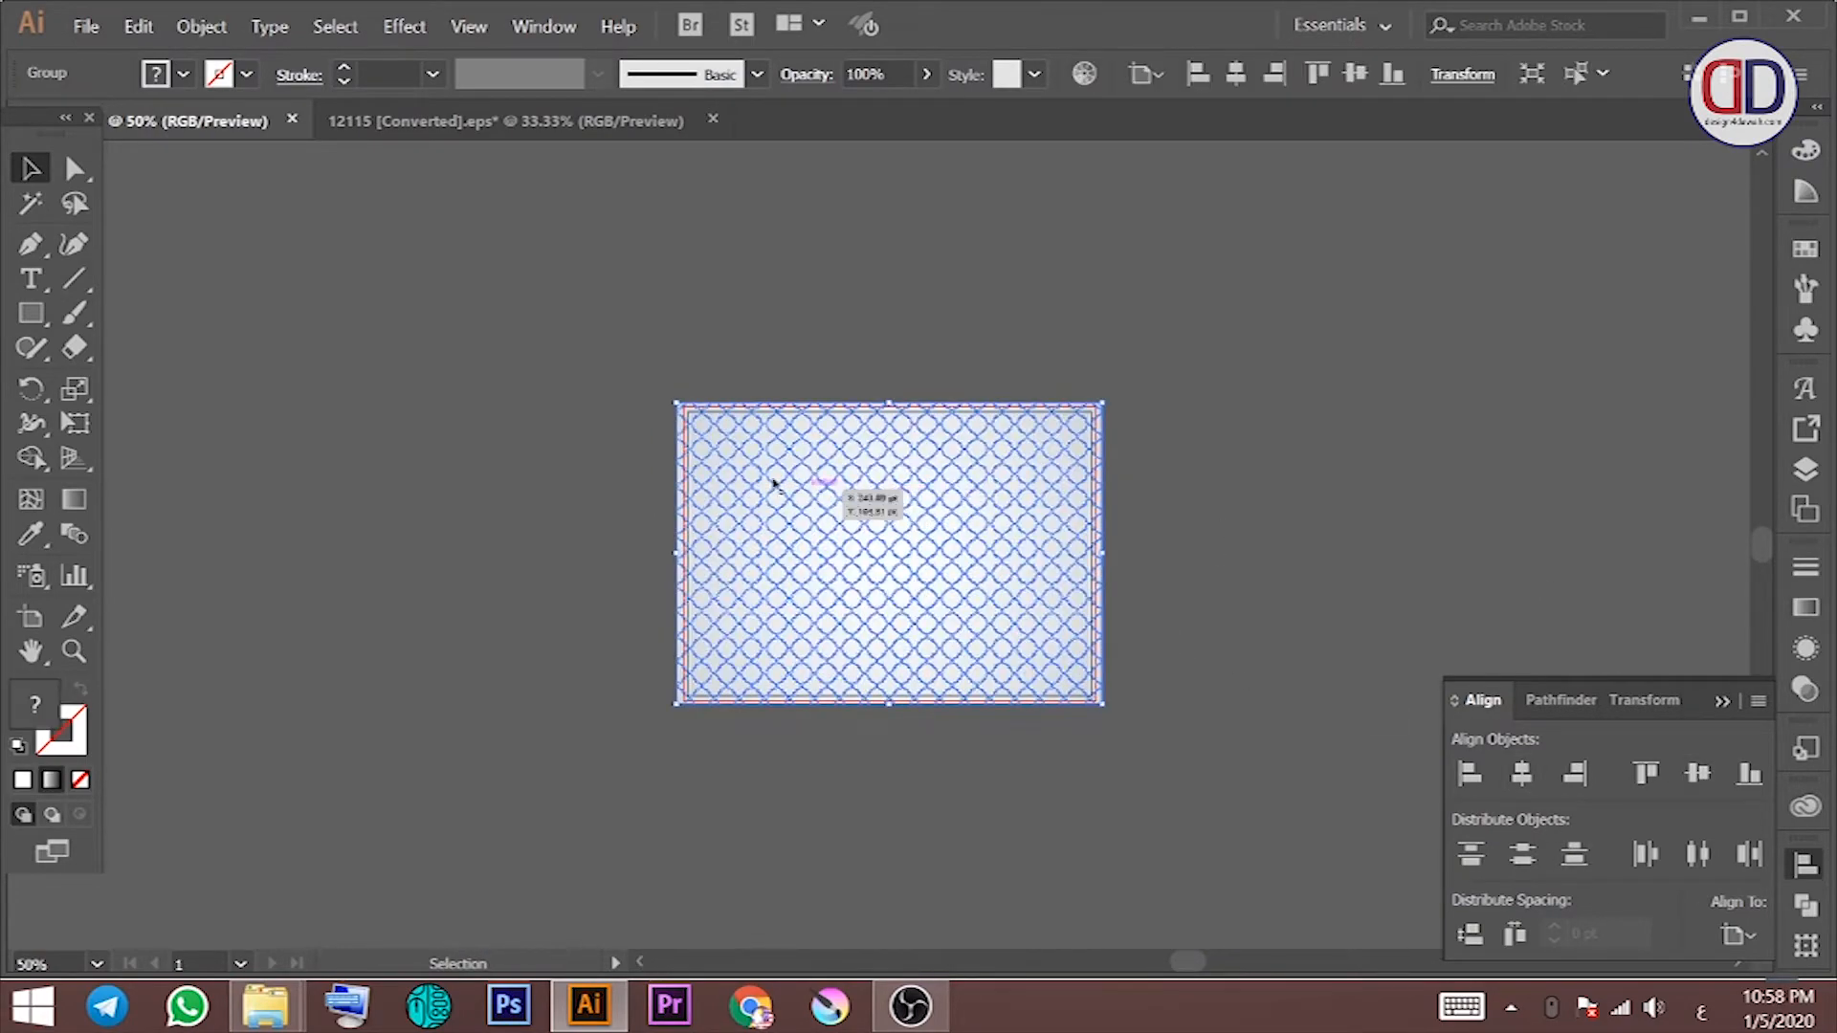
pyautogui.hotkey('ctrl', '0')
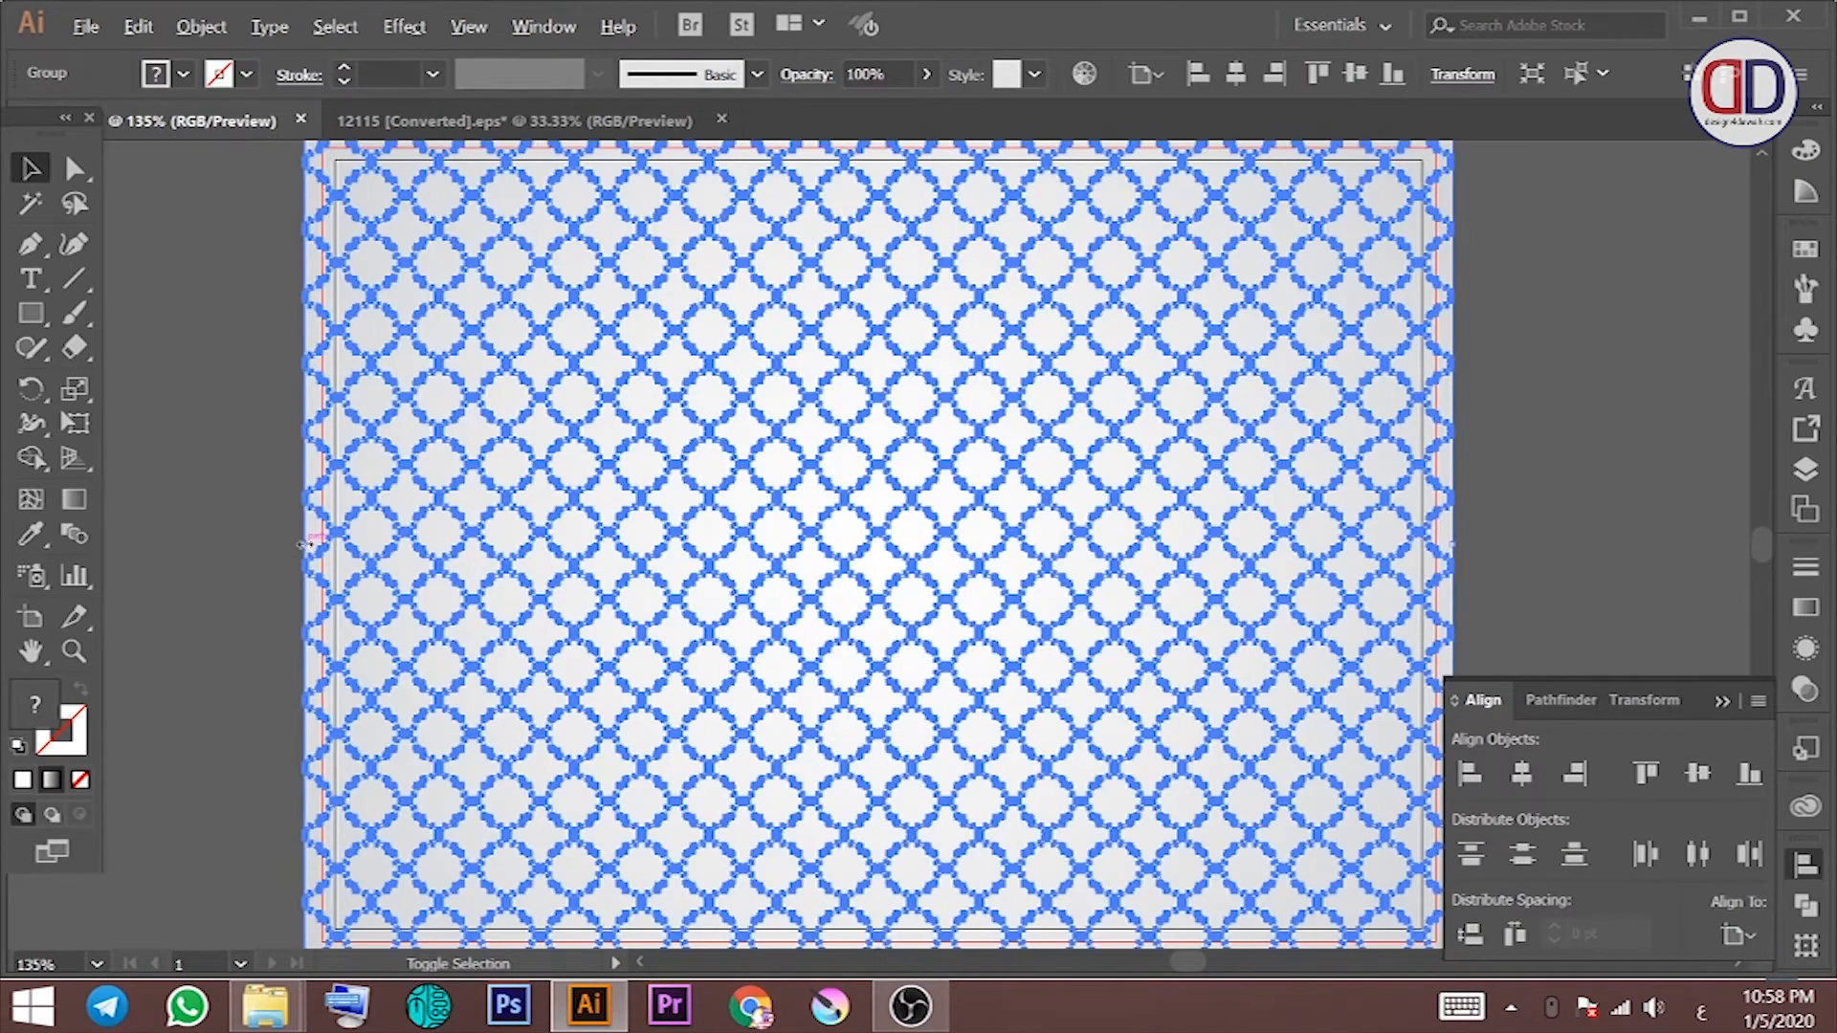
pyautogui.moveTo(305, 545); pyautogui.dragTo(327, 544)
pyautogui.click(1546, 348)
pyautogui.click(906, 348)
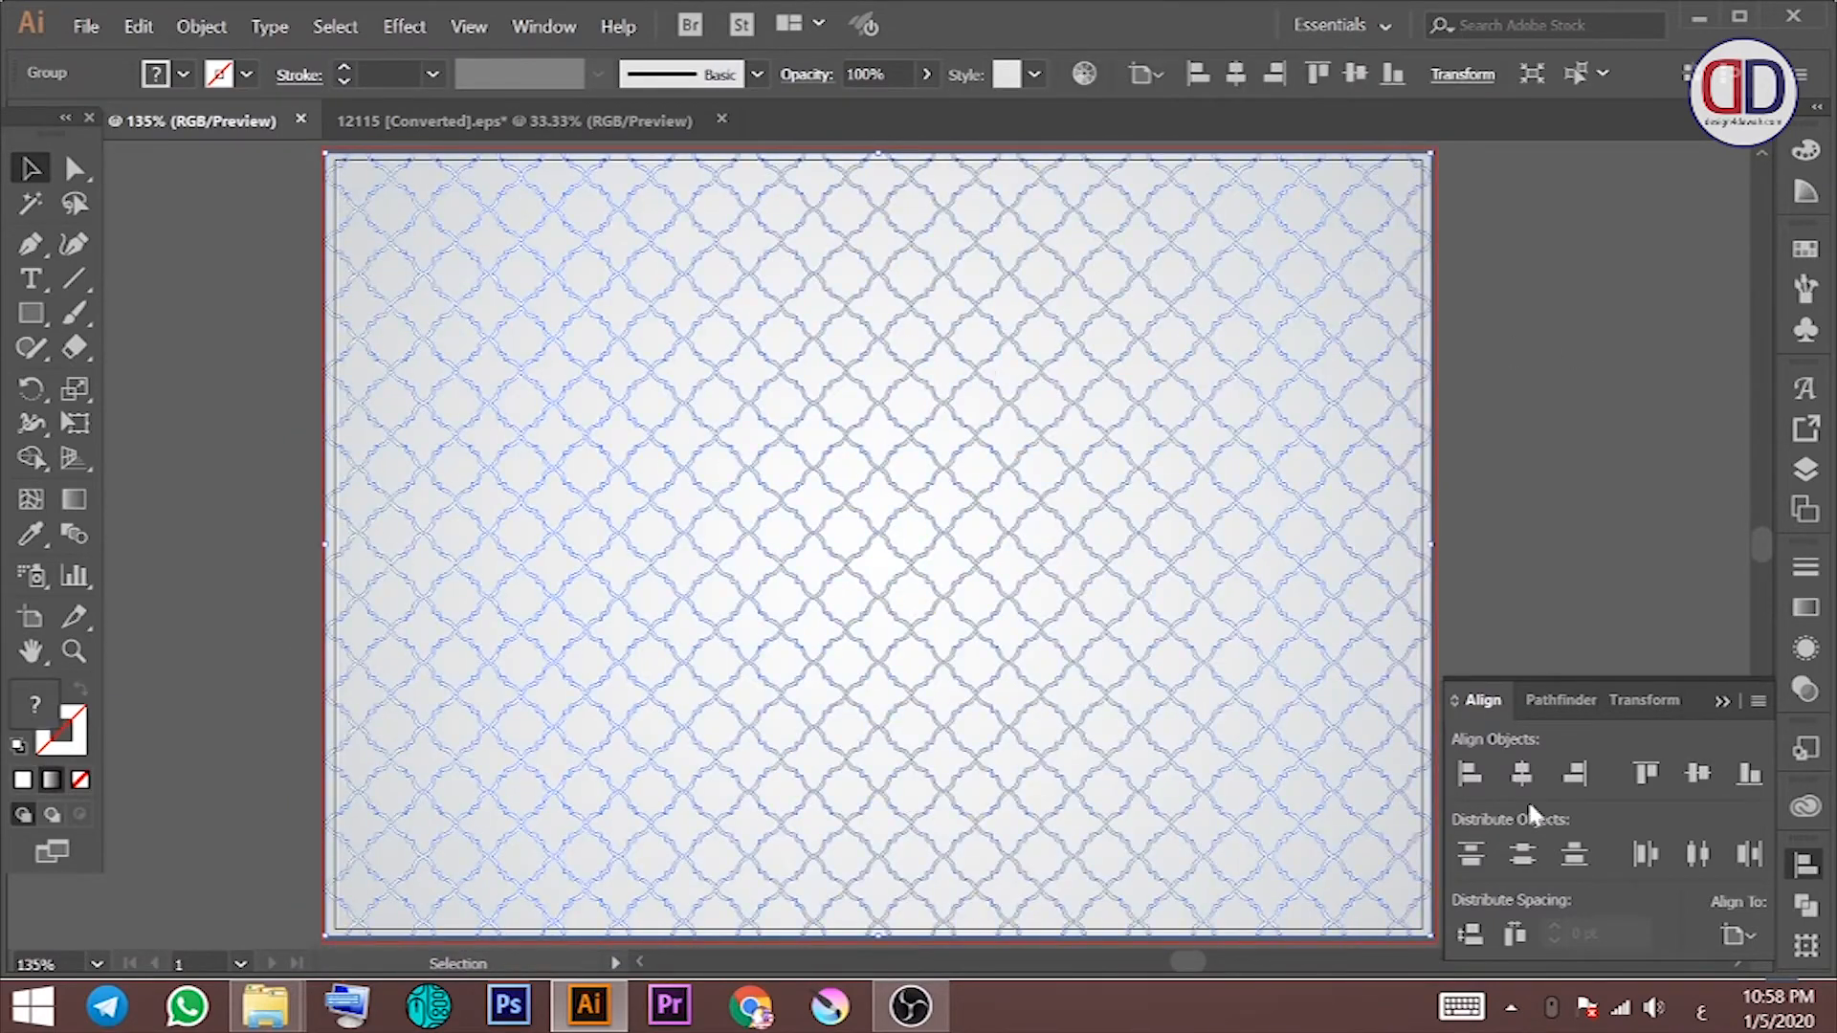
pyautogui.click(1489, 513)
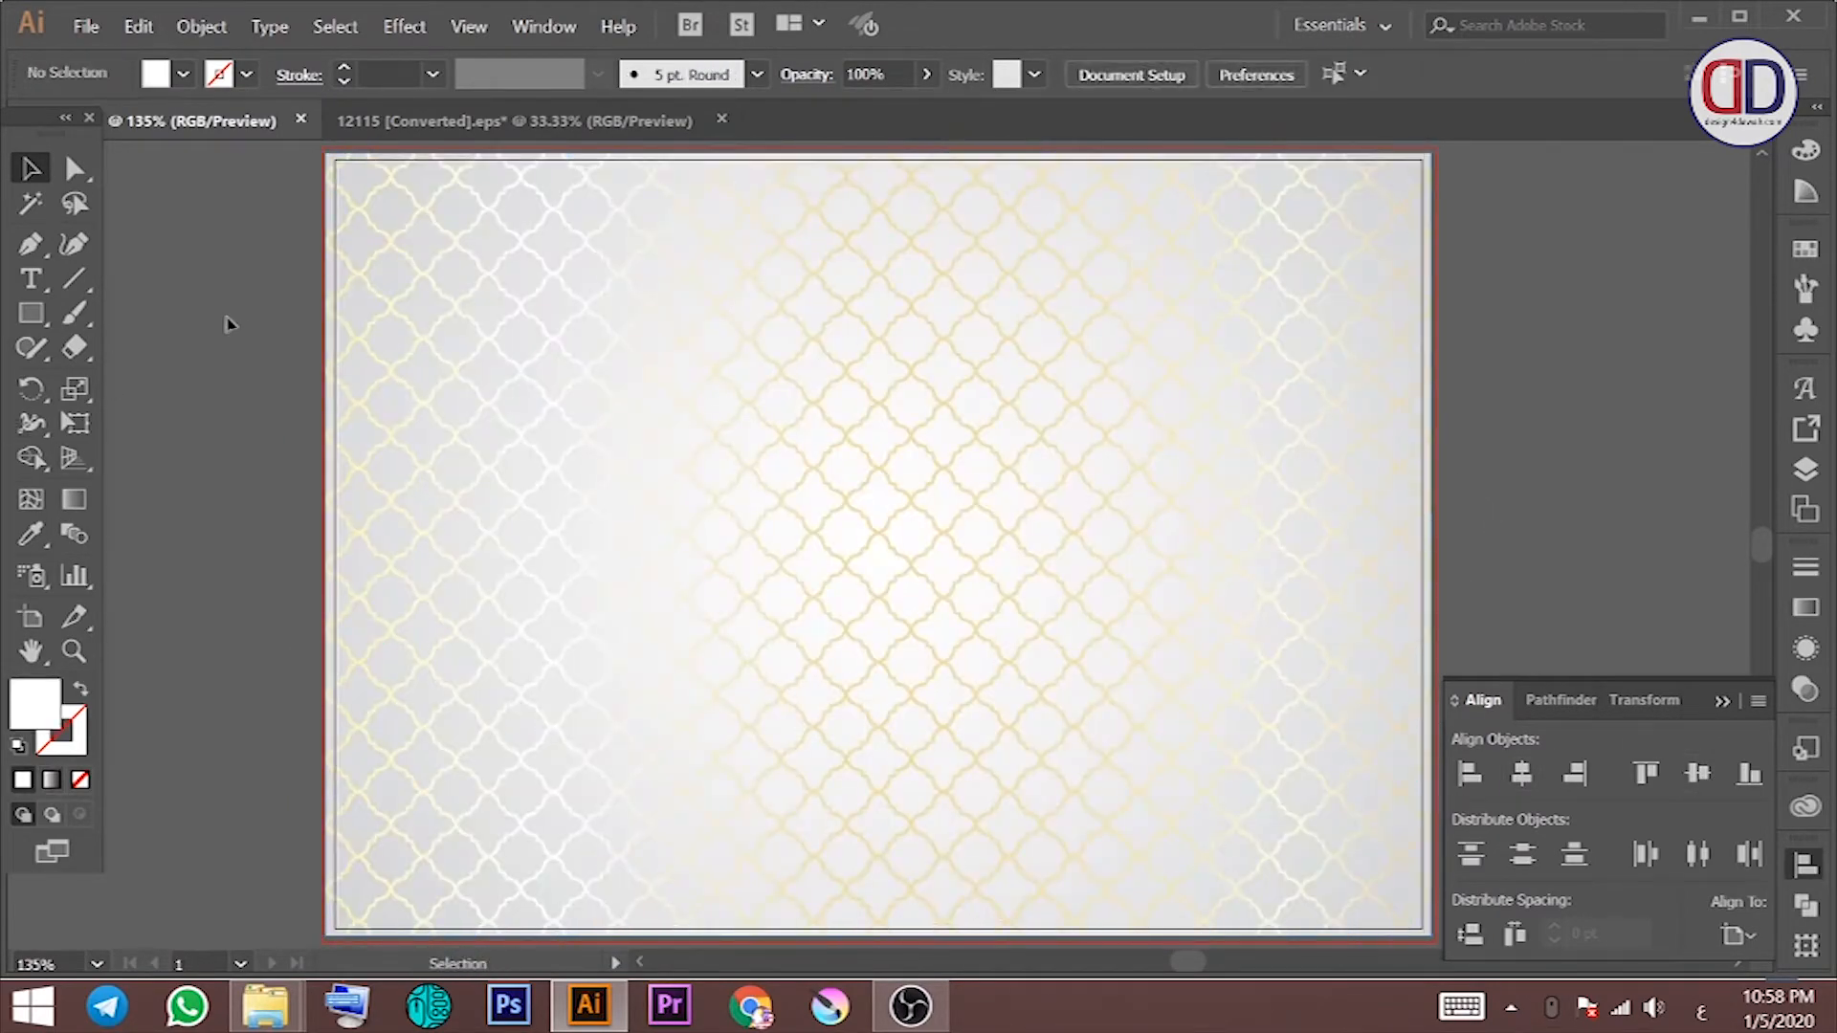
# Step: Draw a large rectangle covering most of the artboard
pyautogui.click(32, 312)
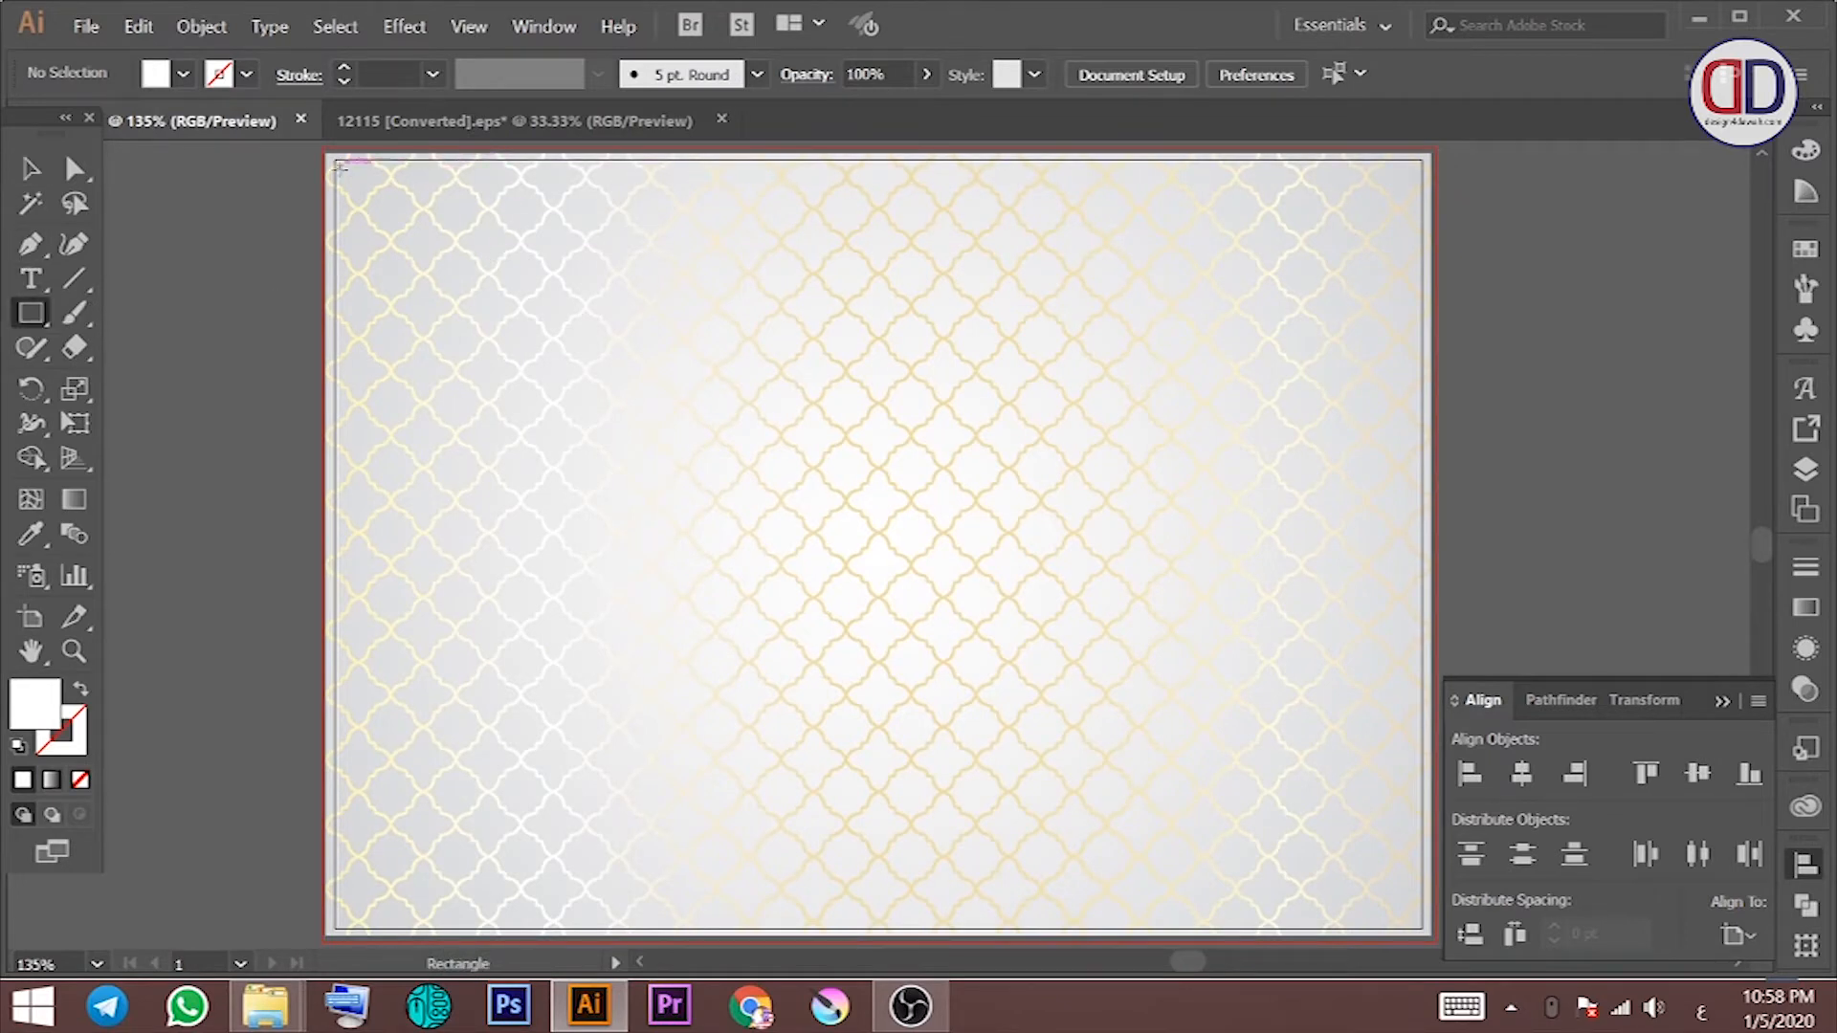
pyautogui.moveTo(534, 156); pyautogui.dragTo(1424, 880)
pyautogui.moveTo(981, 491); pyautogui.dragTo(823, 566)
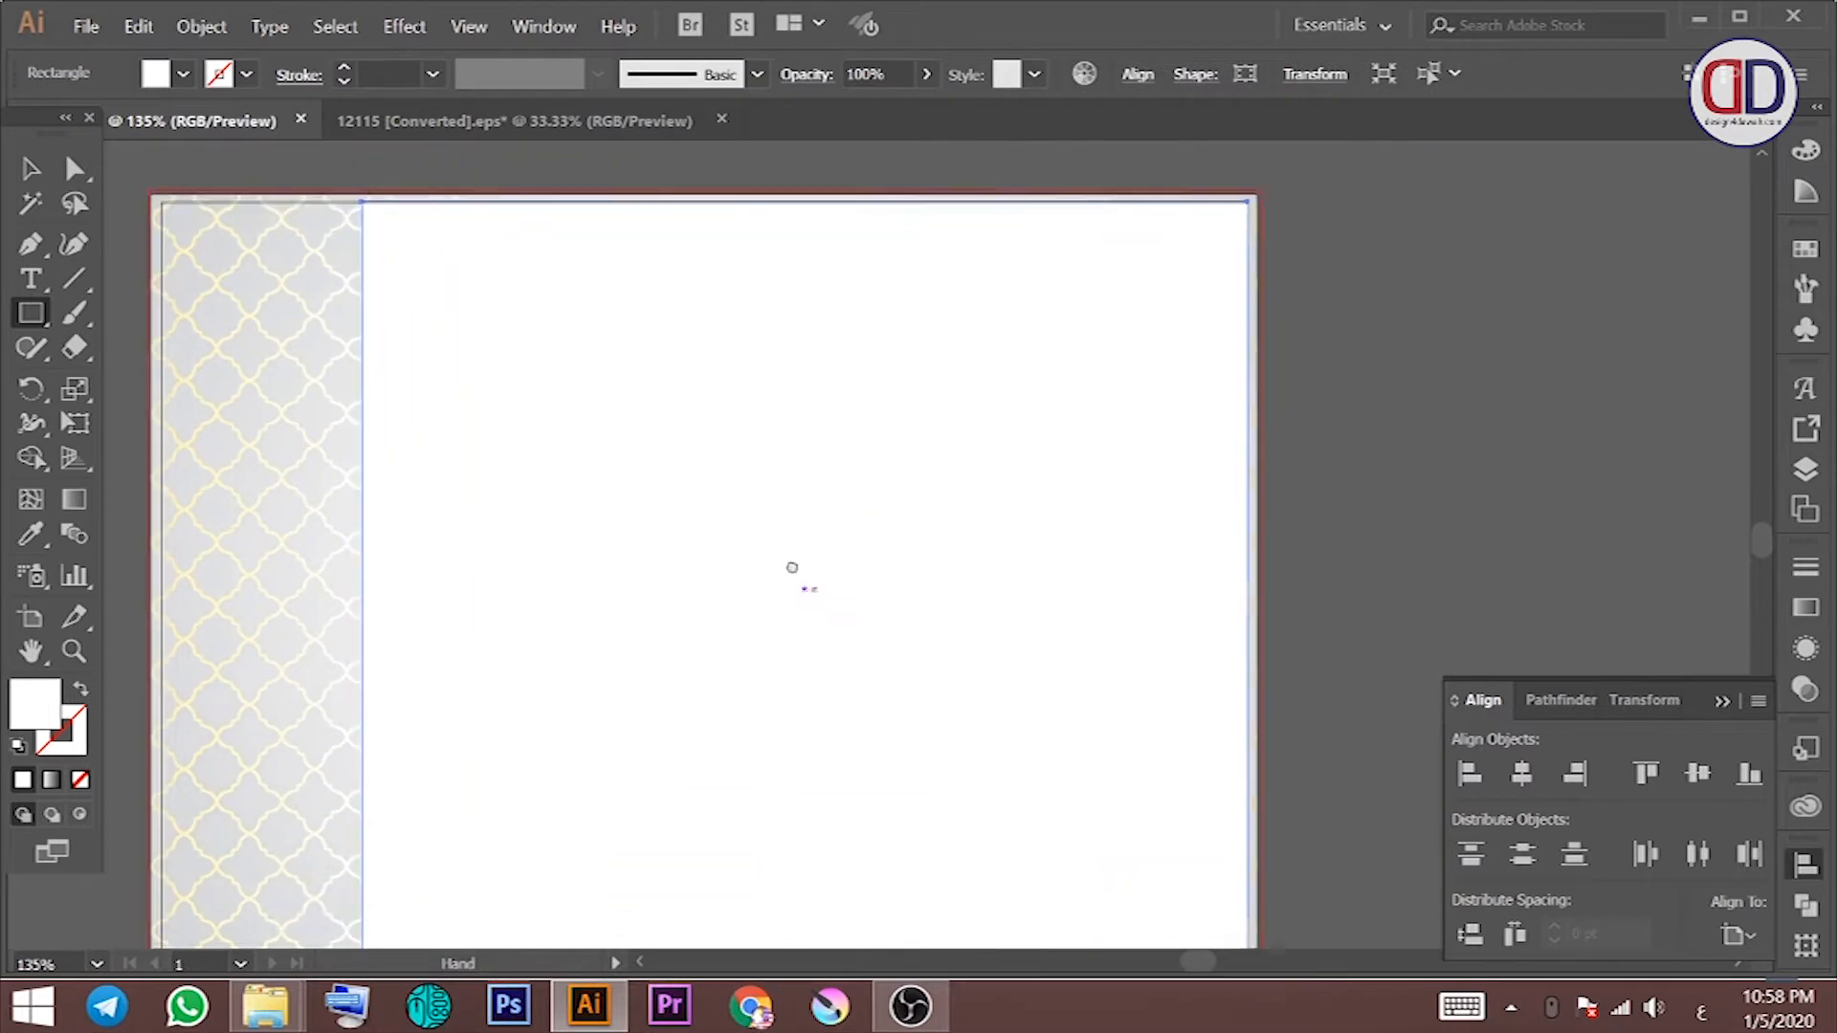
pyautogui.click(1137, 76)
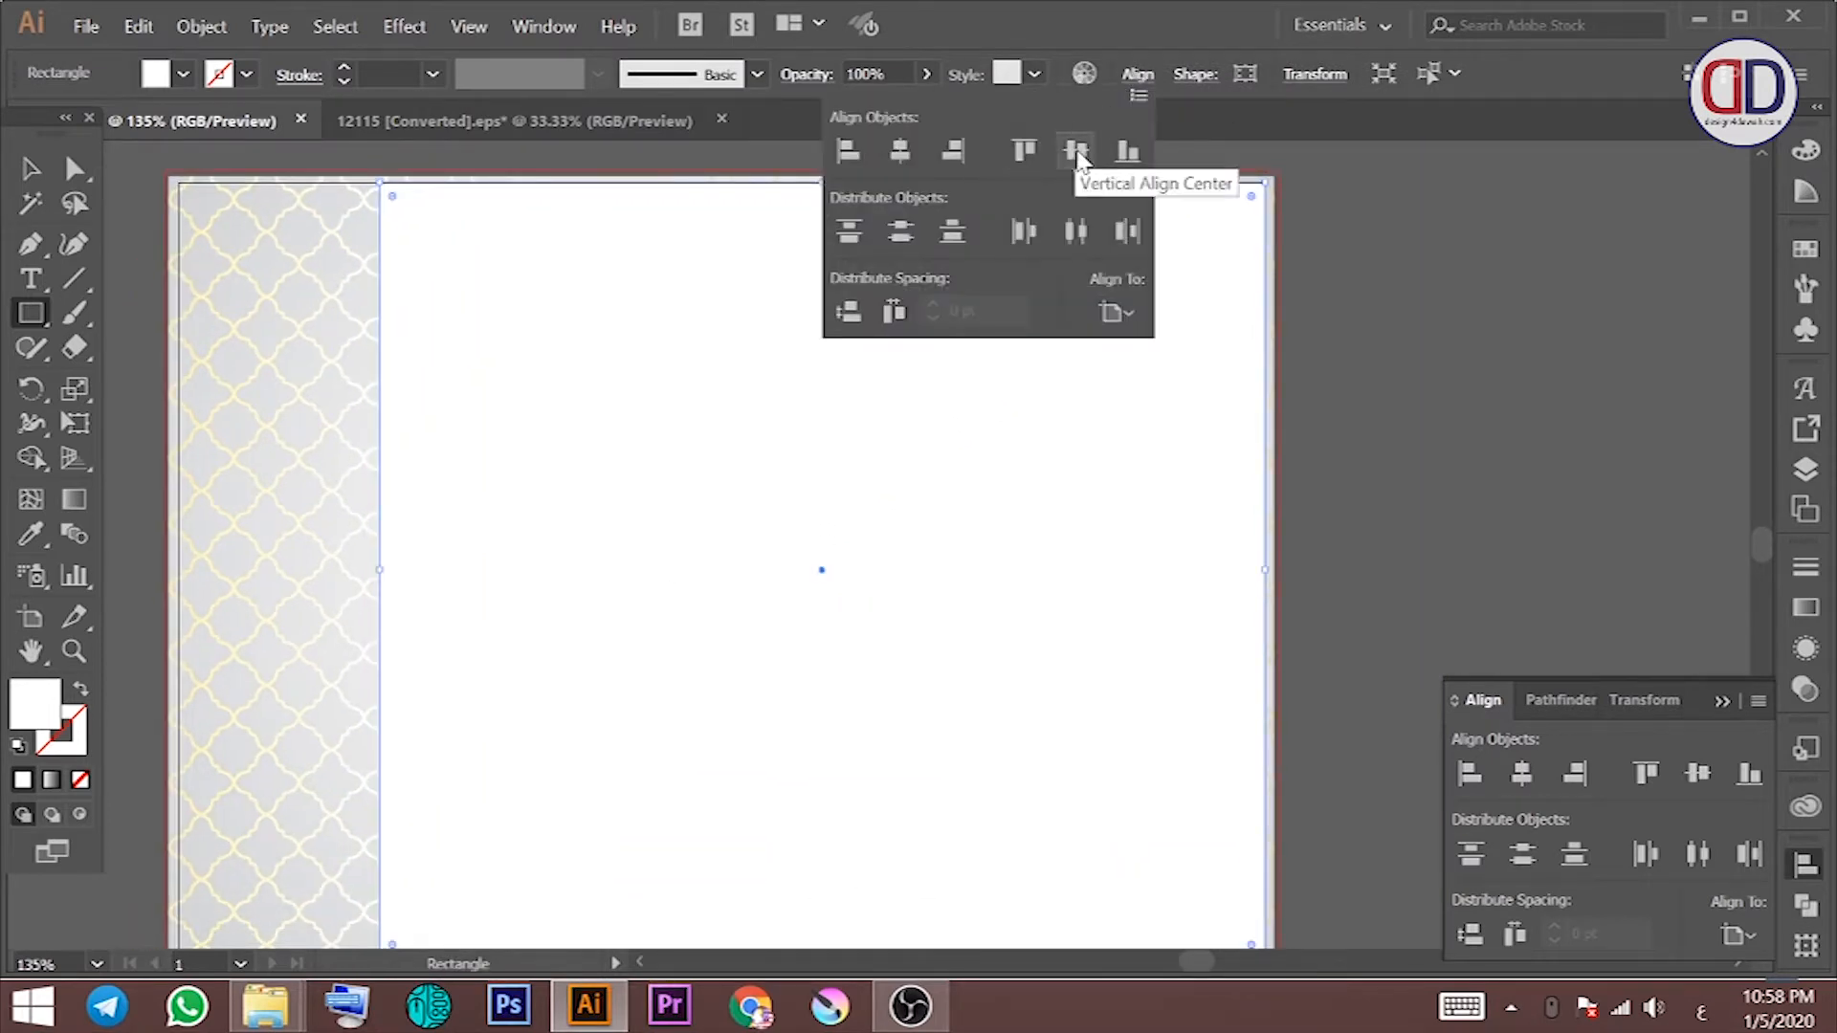
pyautogui.click(1296, 73)
pyautogui.click(1241, 116)
pyautogui.click(1234, 159)
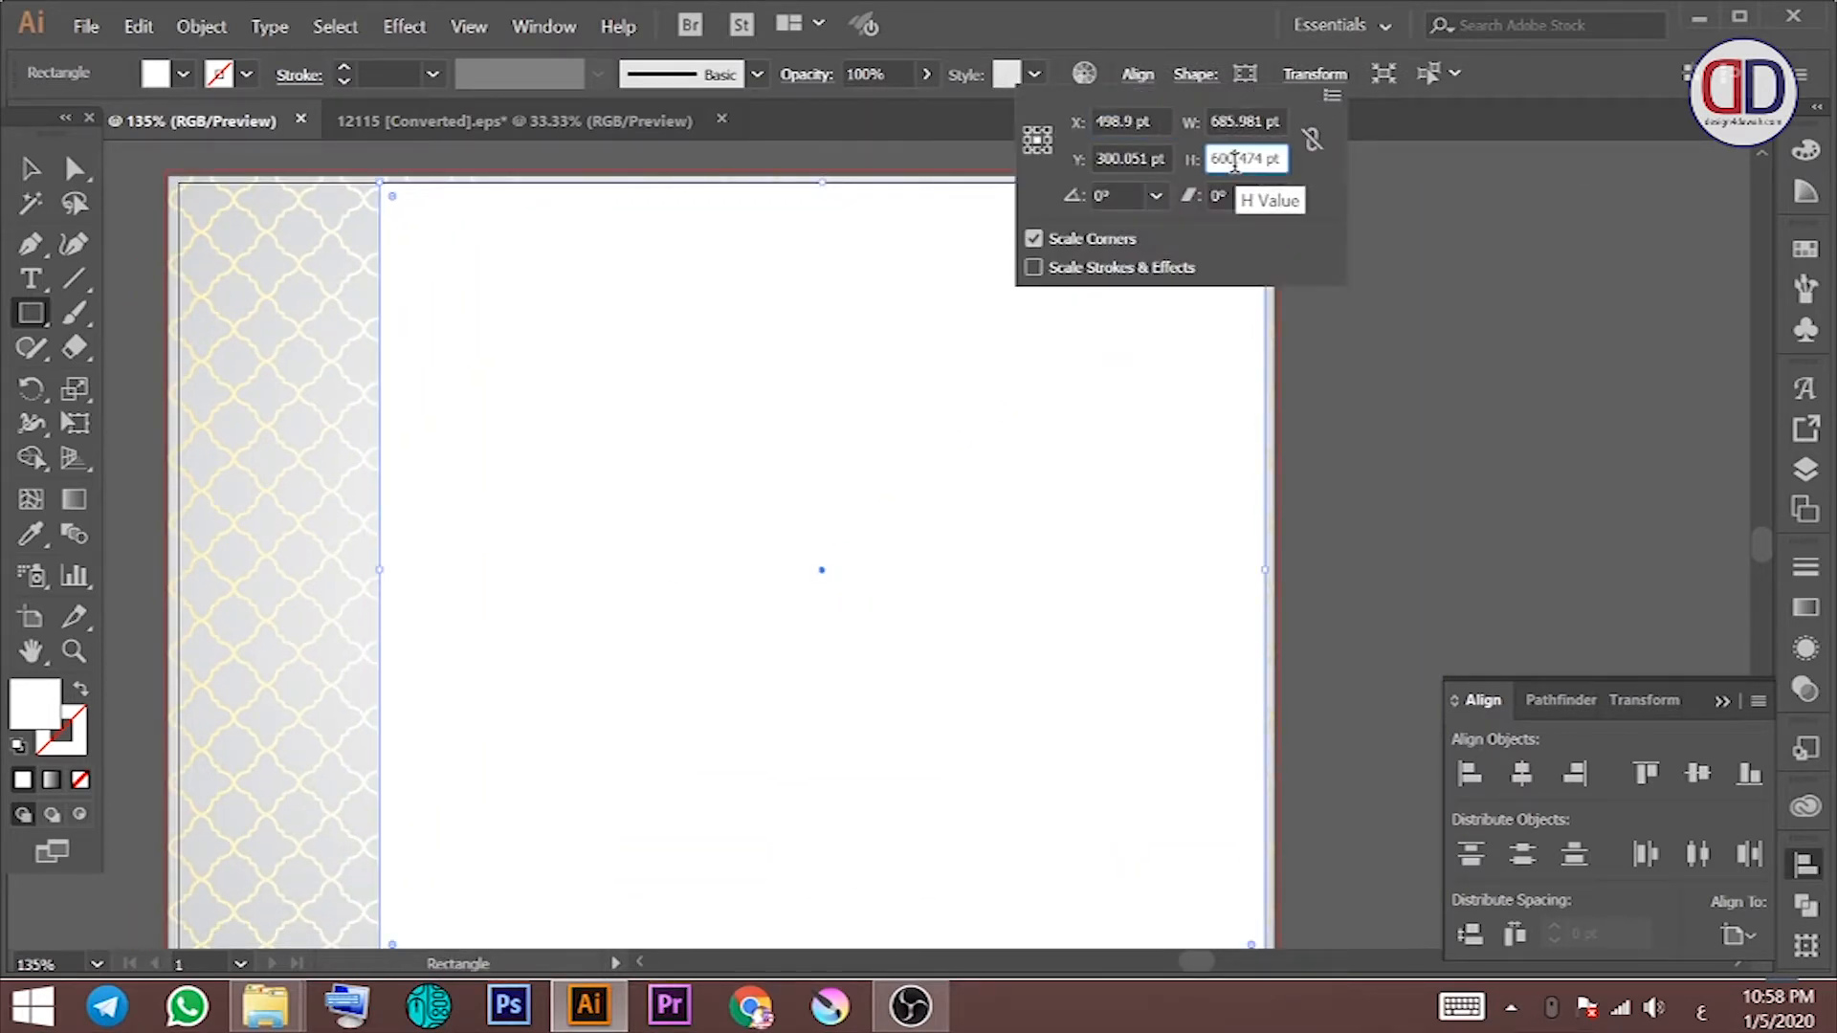
# Step: Set the rectangle's height to 21 cm and centre it vertically on the artboard
pyautogui.click(1720, 1008)
pyautogui.click(1737, 825)
pyautogui.click(1722, 1004)
pyautogui.click(1729, 816)
pyautogui.write('21 cm')
pyautogui.press('Return')
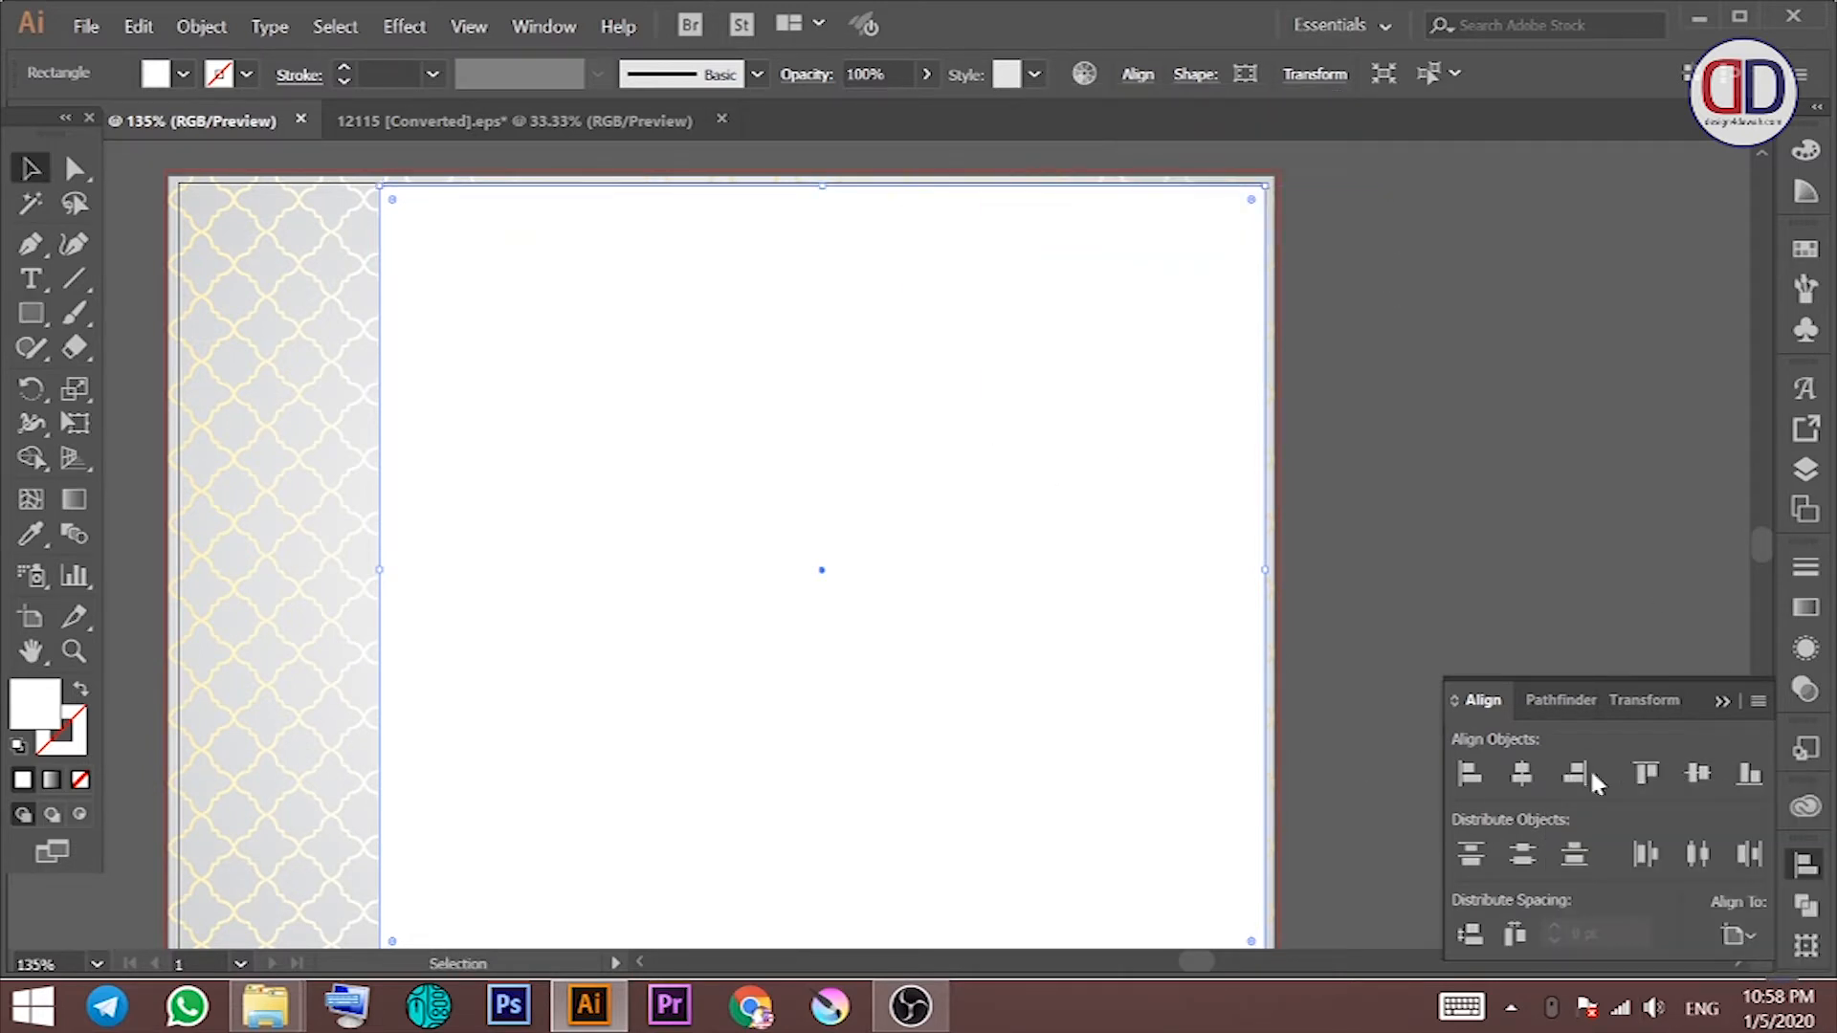
pyautogui.click(1699, 776)
pyautogui.click(1291, 390)
pyautogui.click(1195, 562)
pyautogui.hotkey('ctrl', '2')
pyautogui.press('space')
pyautogui.moveTo(1133, 360); pyautogui.dragTo(1100, 342)
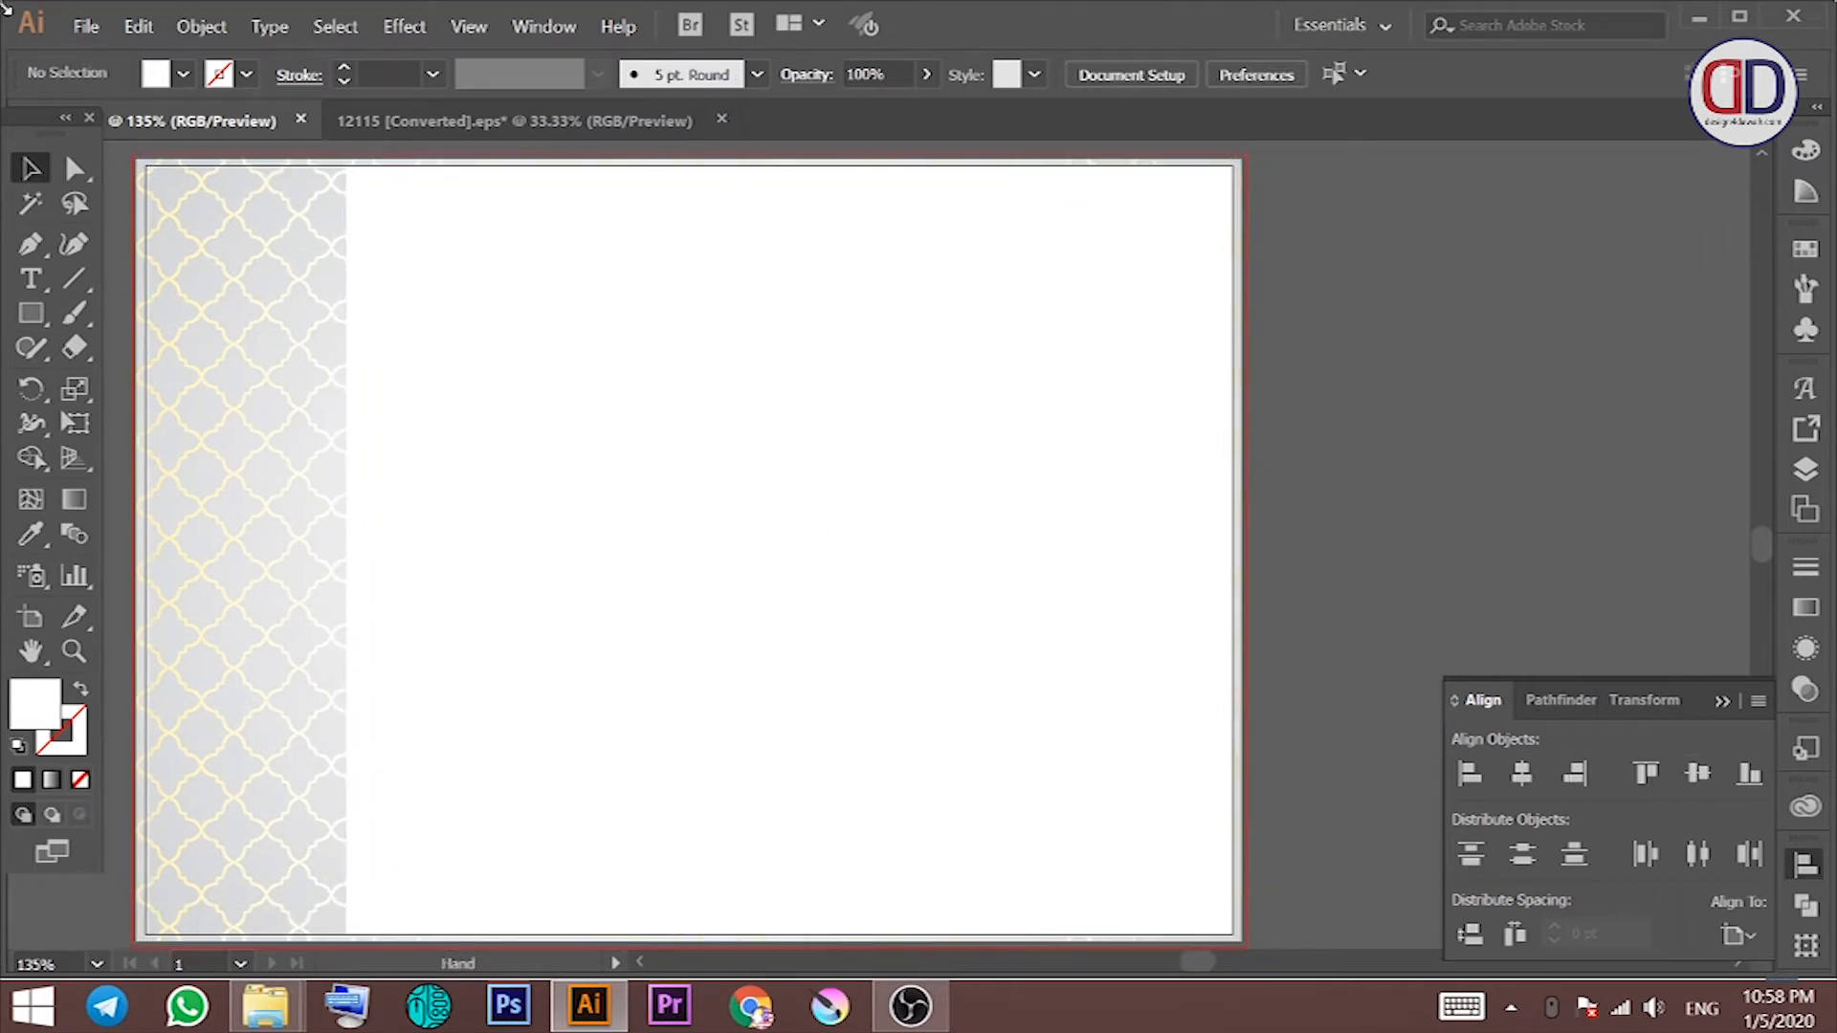
# Step: Go to the Design folder on QasswaDrive (F:) in File Explorer
pyautogui.click(85, 26)
pyautogui.click(266, 1005)
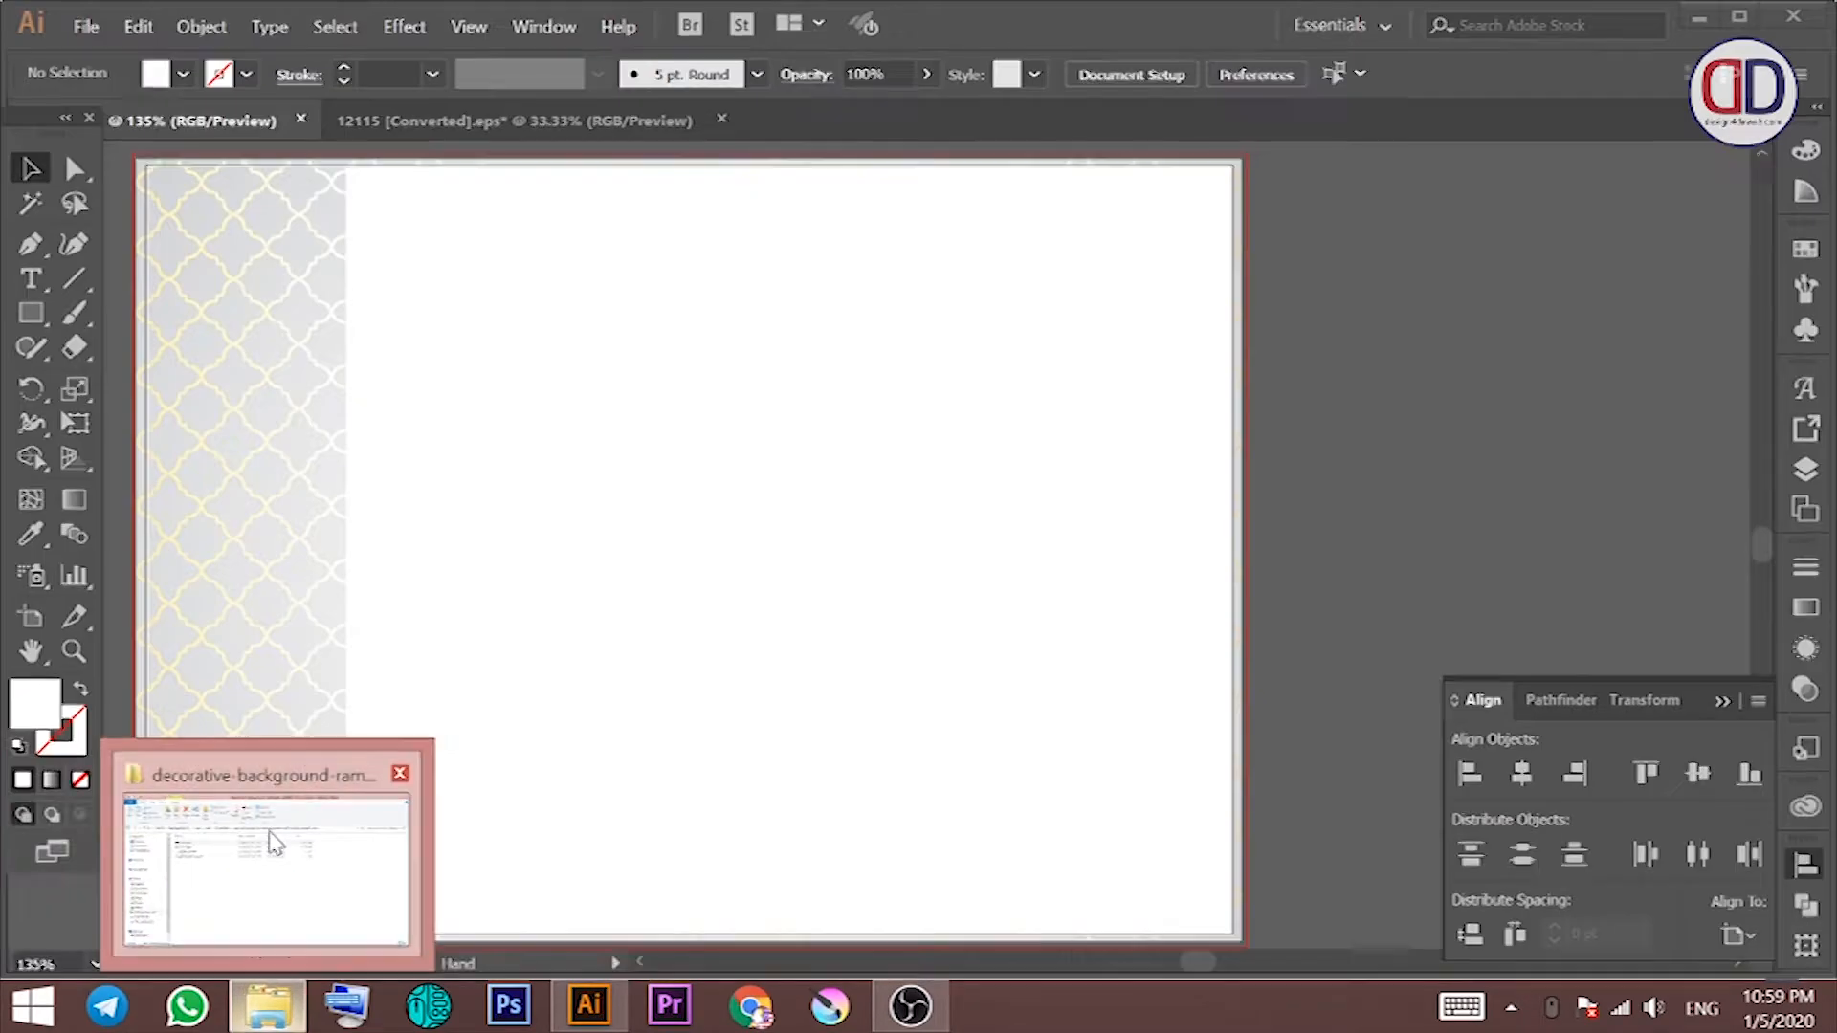
pyautogui.click(253, 842)
pyautogui.click(164, 823)
pyautogui.doubleClick(610, 321)
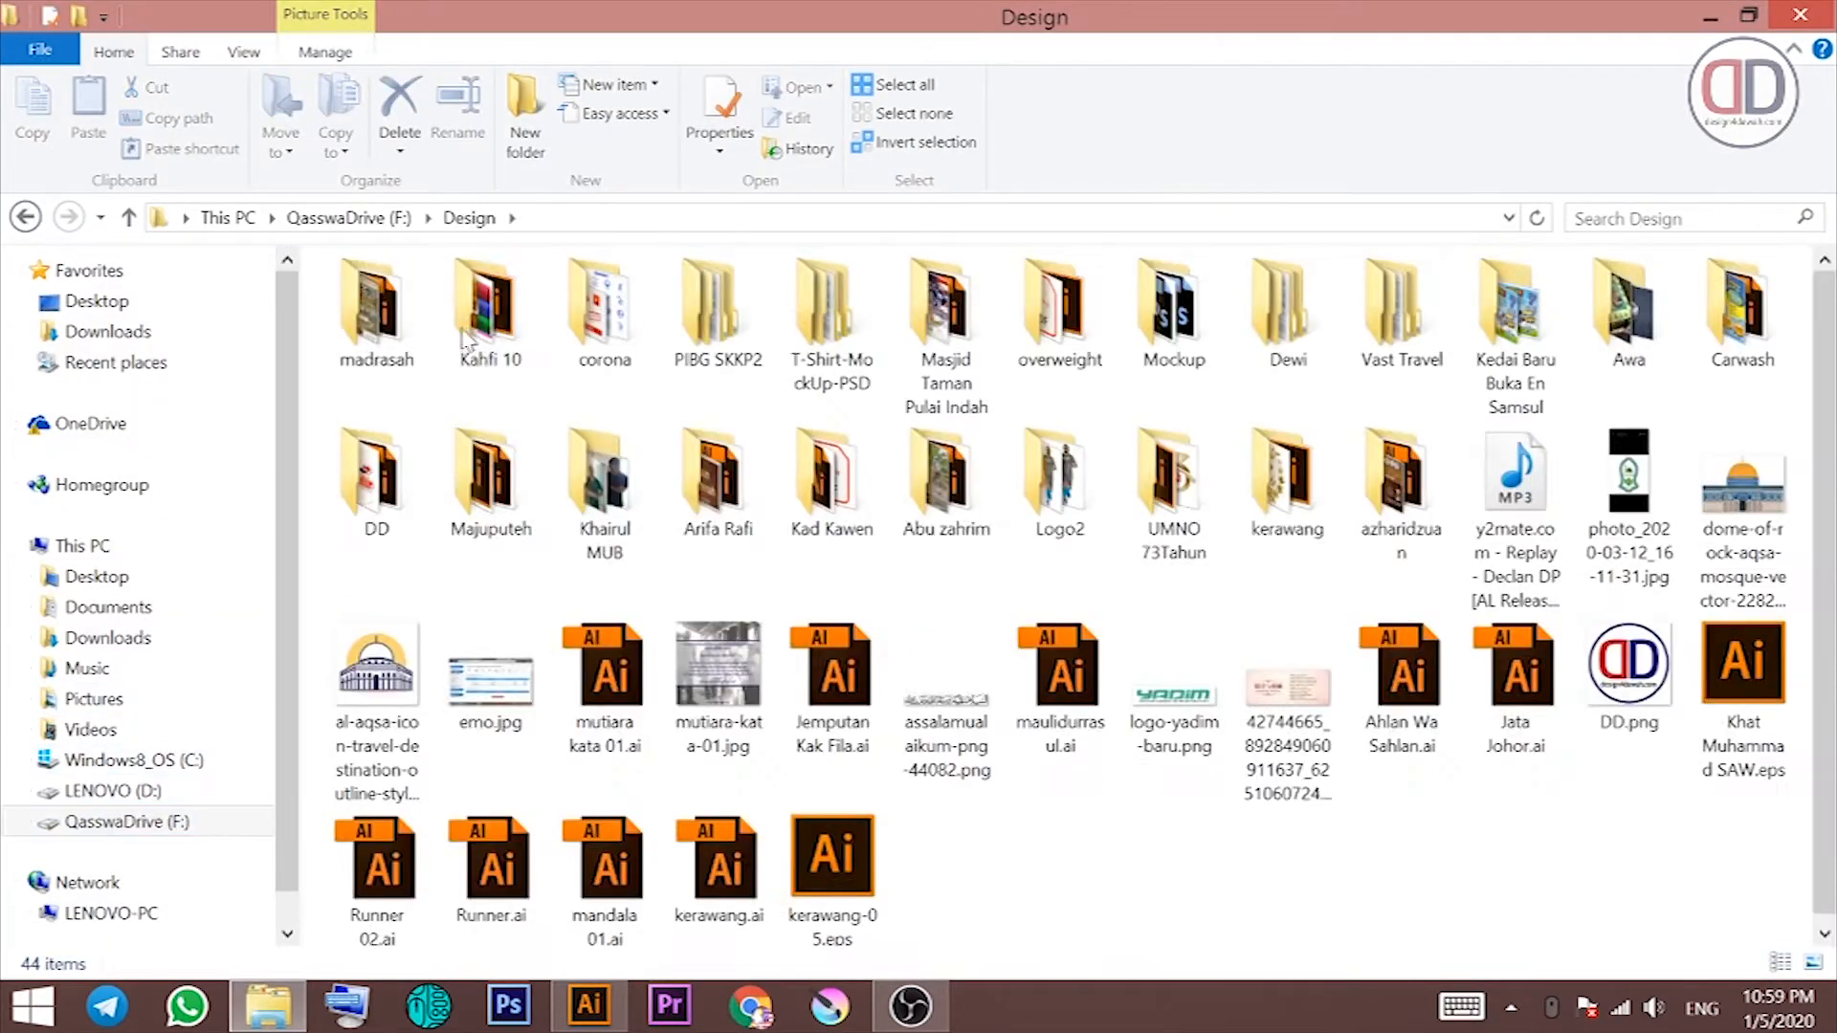
# Step: Browse the Masjid Taman Pulai Indah, Rakan Muda, T-Shirt-MockUp-PSD and New subfolders, returning to Design
pyautogui.doubleClick(942, 325)
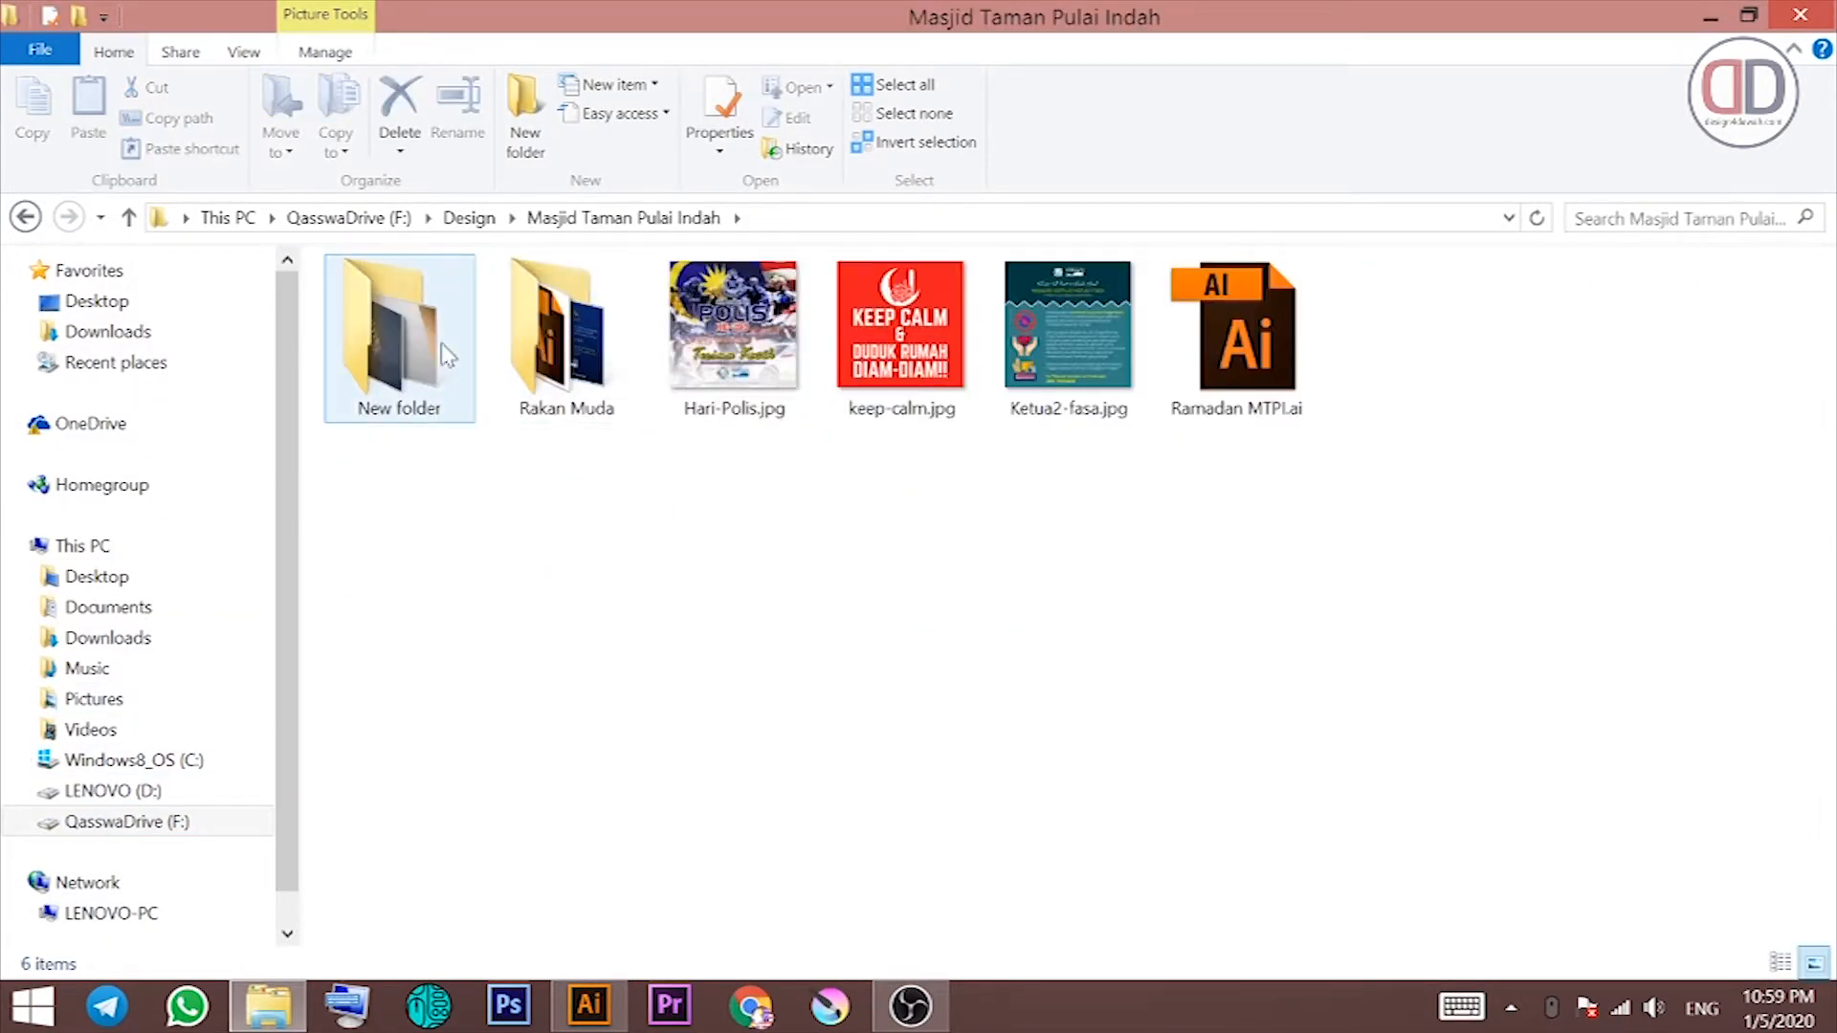
pyautogui.doubleClick(609, 351)
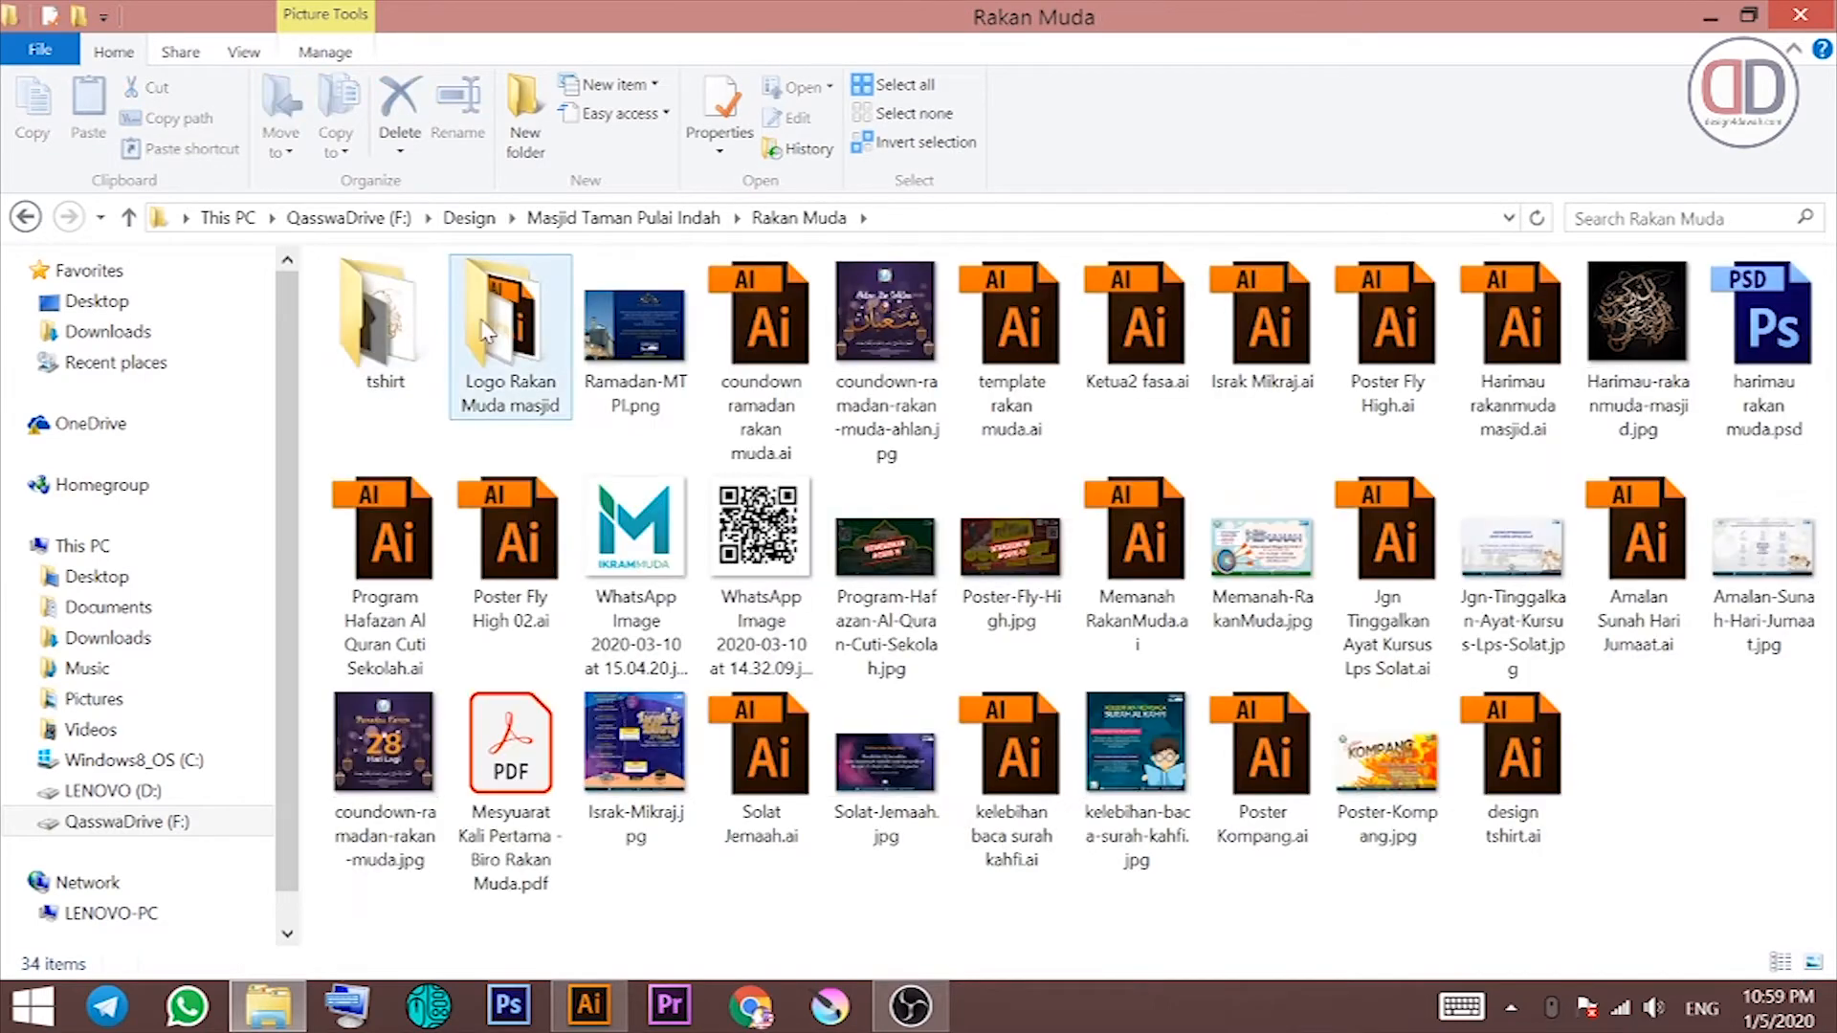
pyautogui.click(29, 220)
pyautogui.click(398, 325)
pyautogui.click(23, 217)
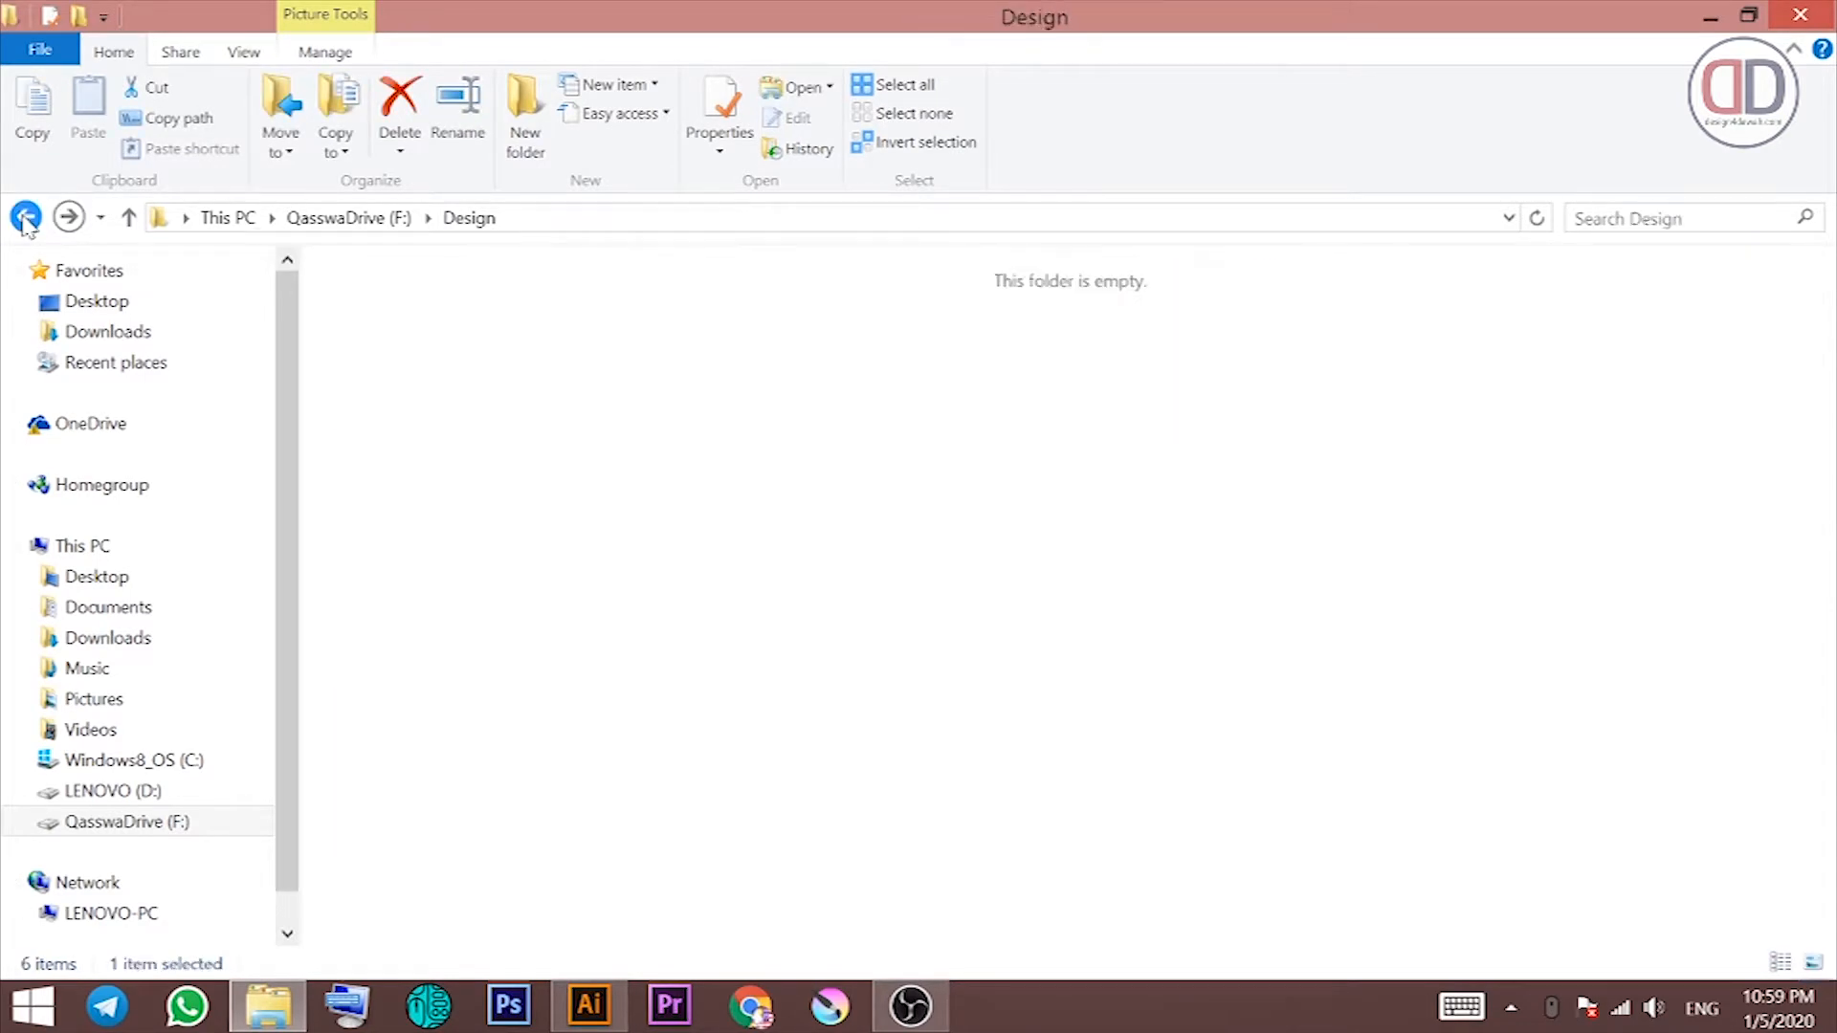
pyautogui.doubleClick(823, 330)
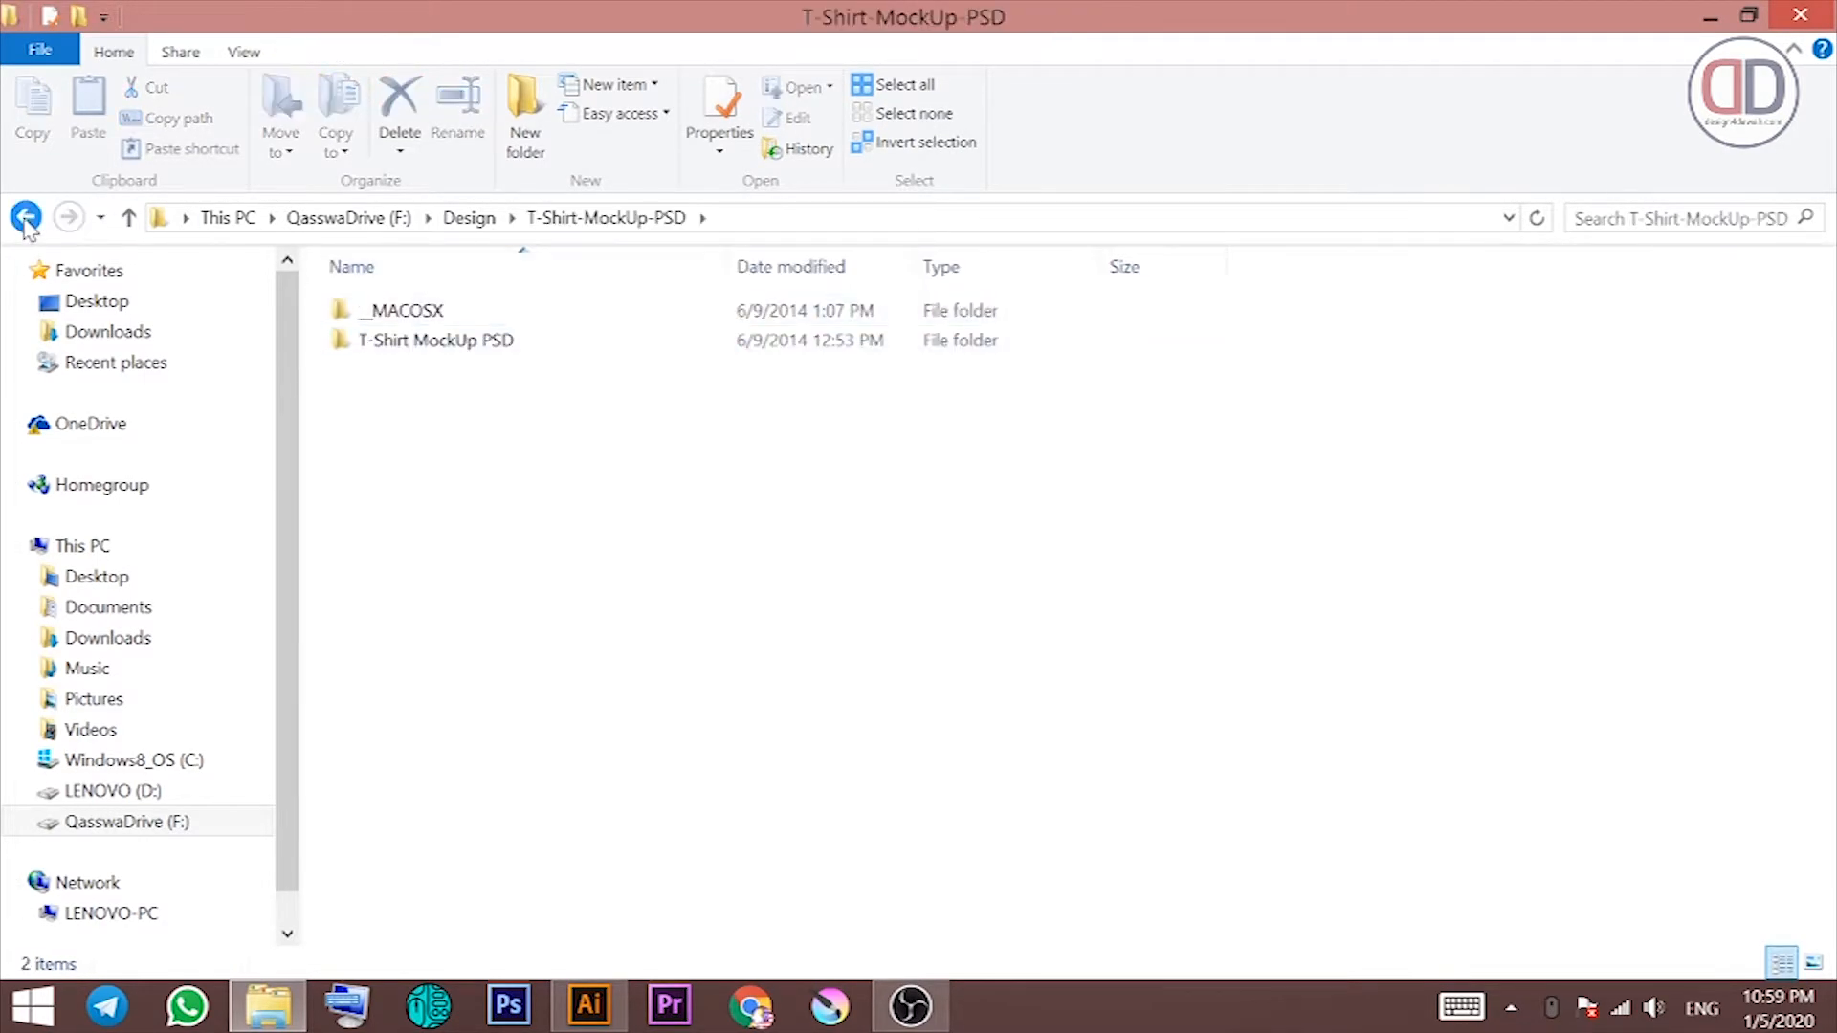
pyautogui.hotkey('alt', 'Left')
pyautogui.doubleClick(946, 306)
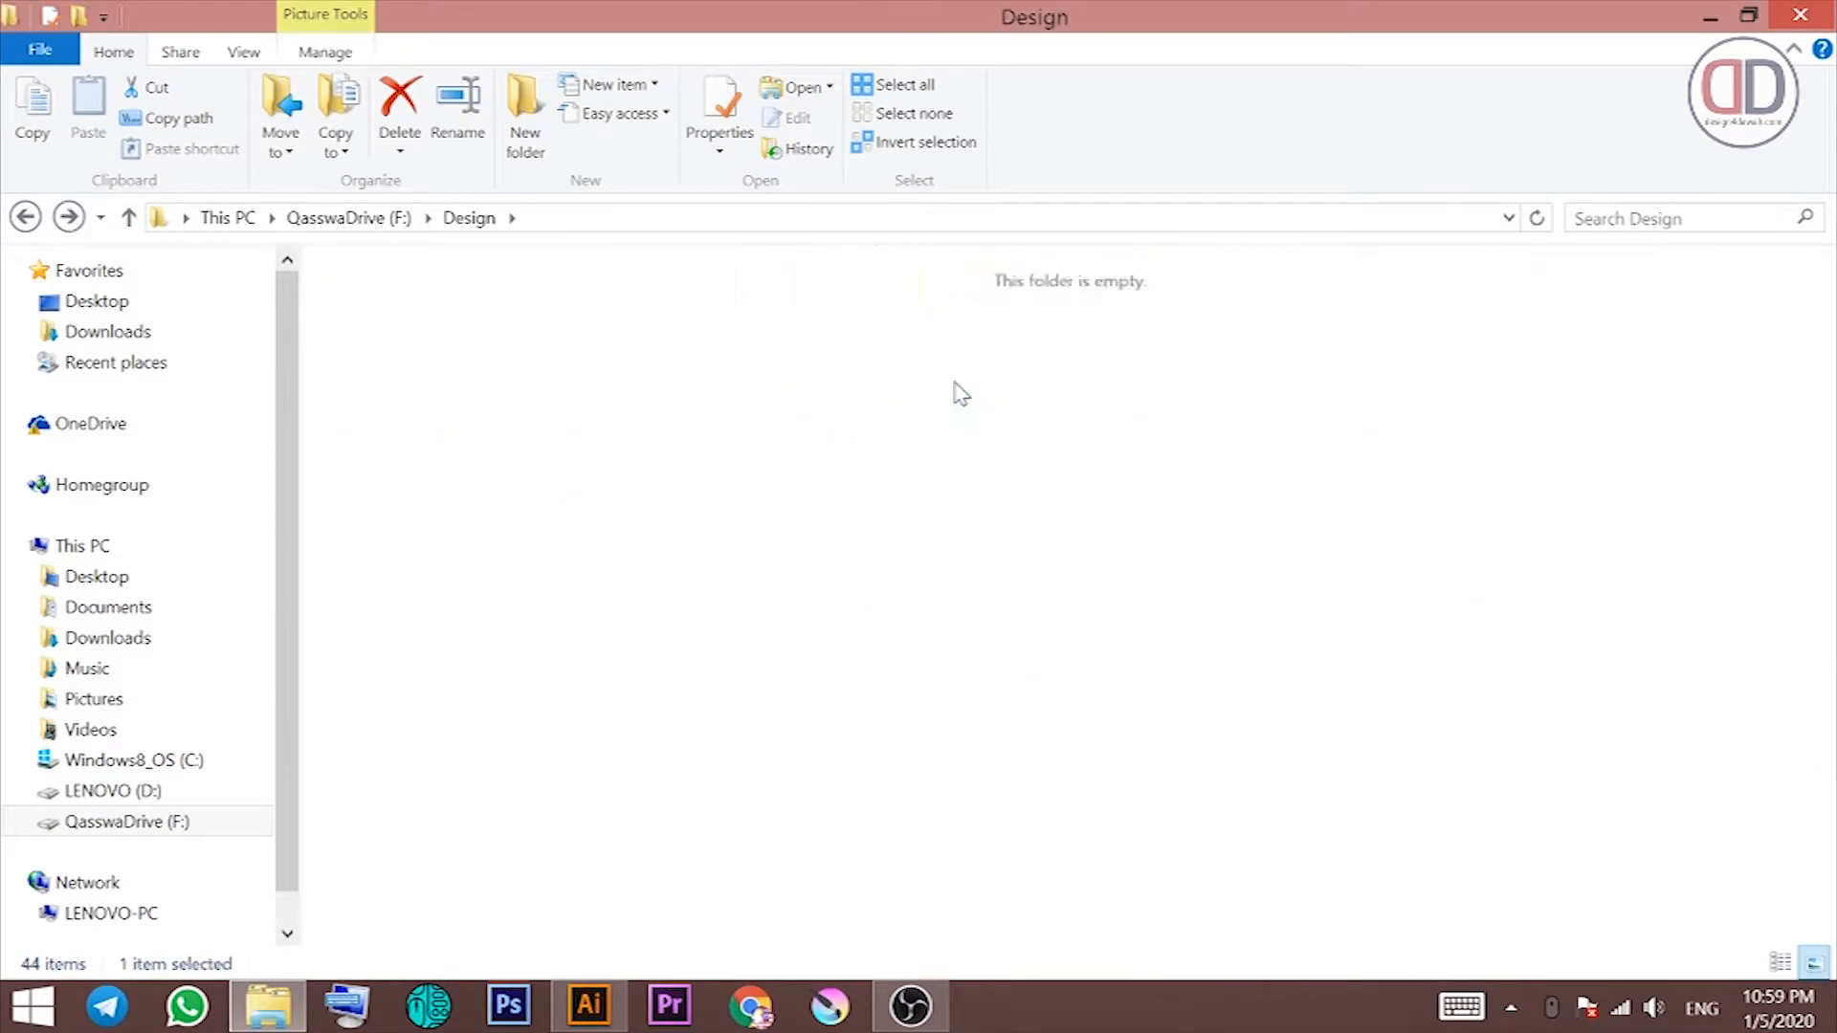
pyautogui.doubleClick(396, 354)
pyautogui.click(25, 216)
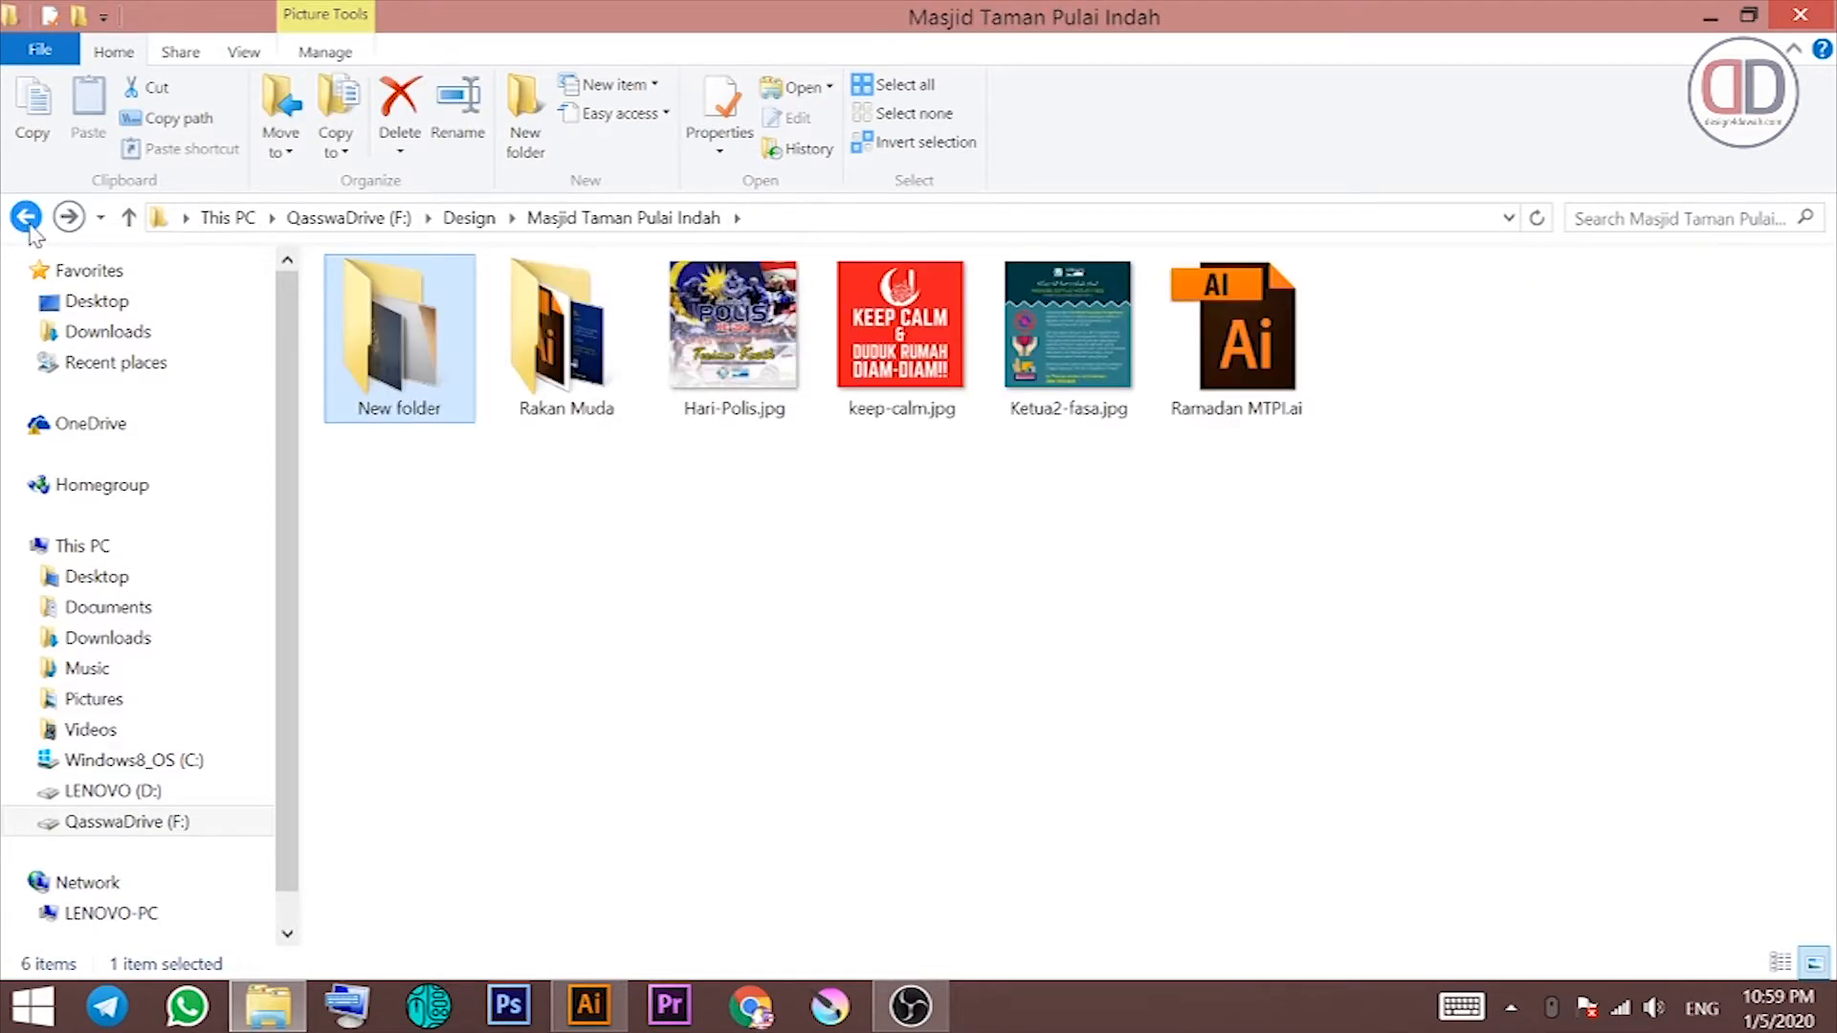
pyautogui.click(25, 217)
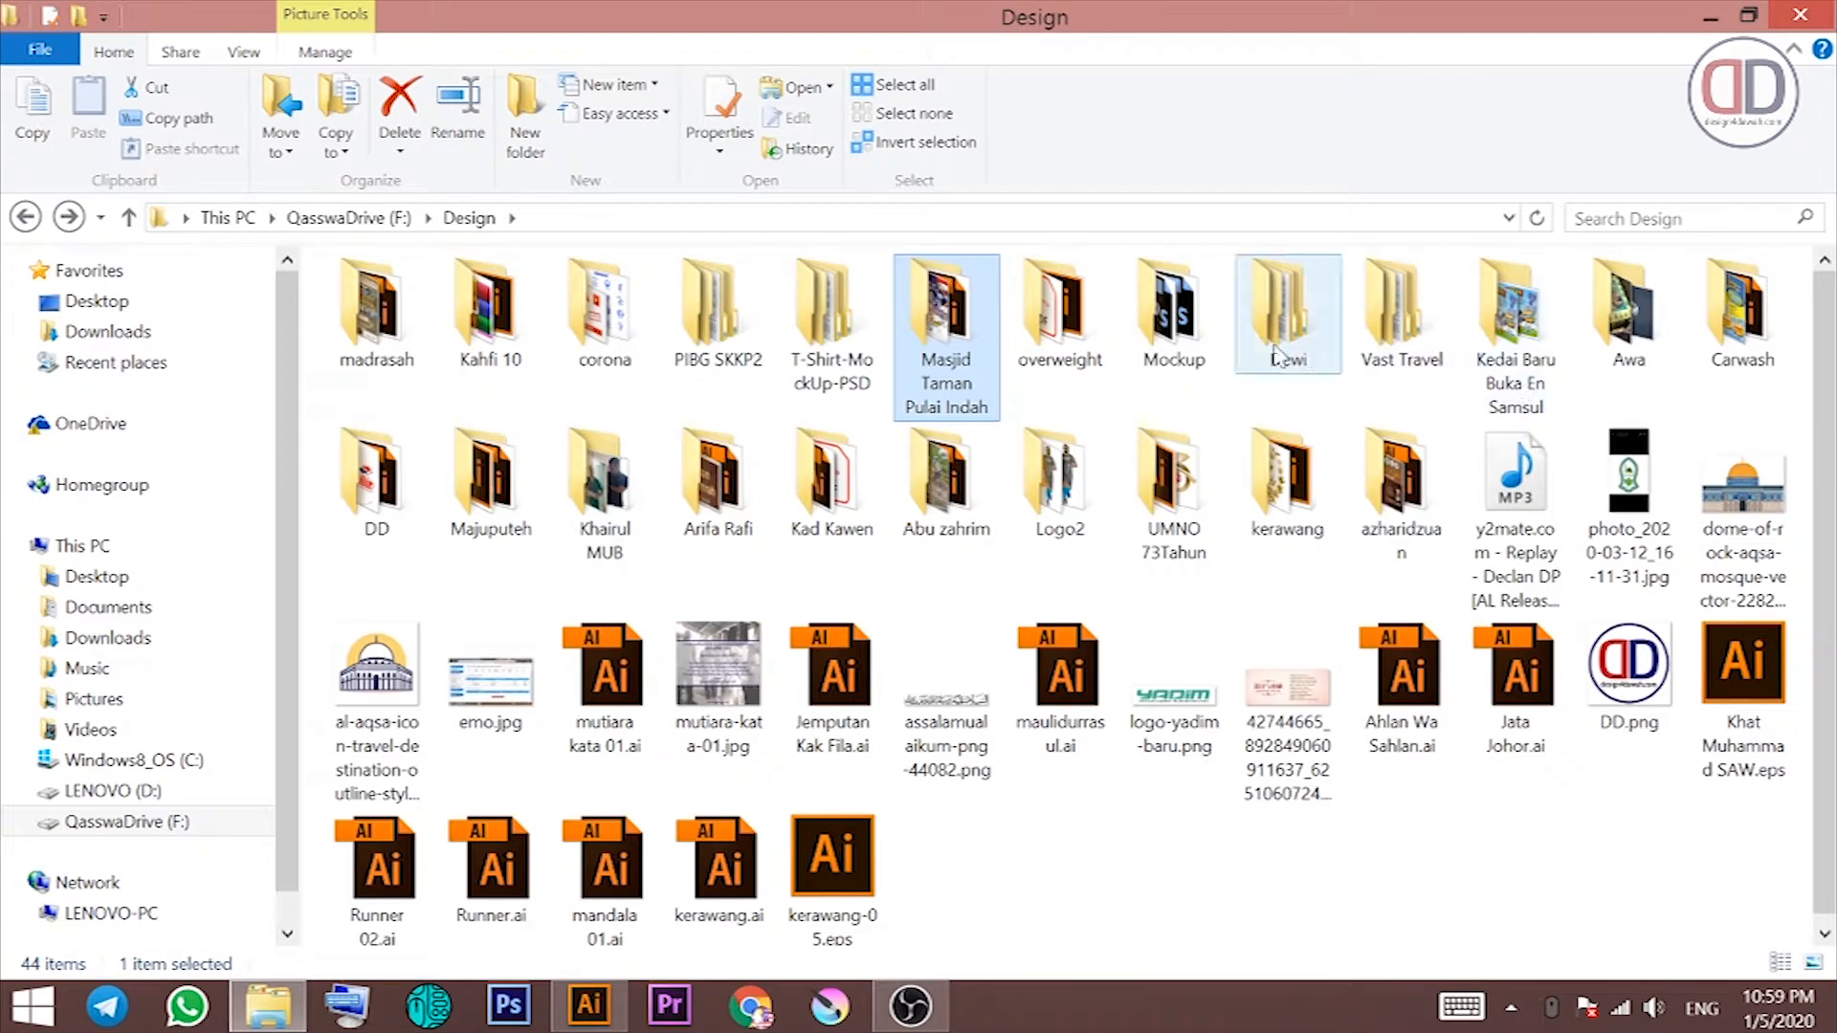
# Step: Search the Design folder for 'pulai indah', then for 'mtp'
pyautogui.click(1655, 219)
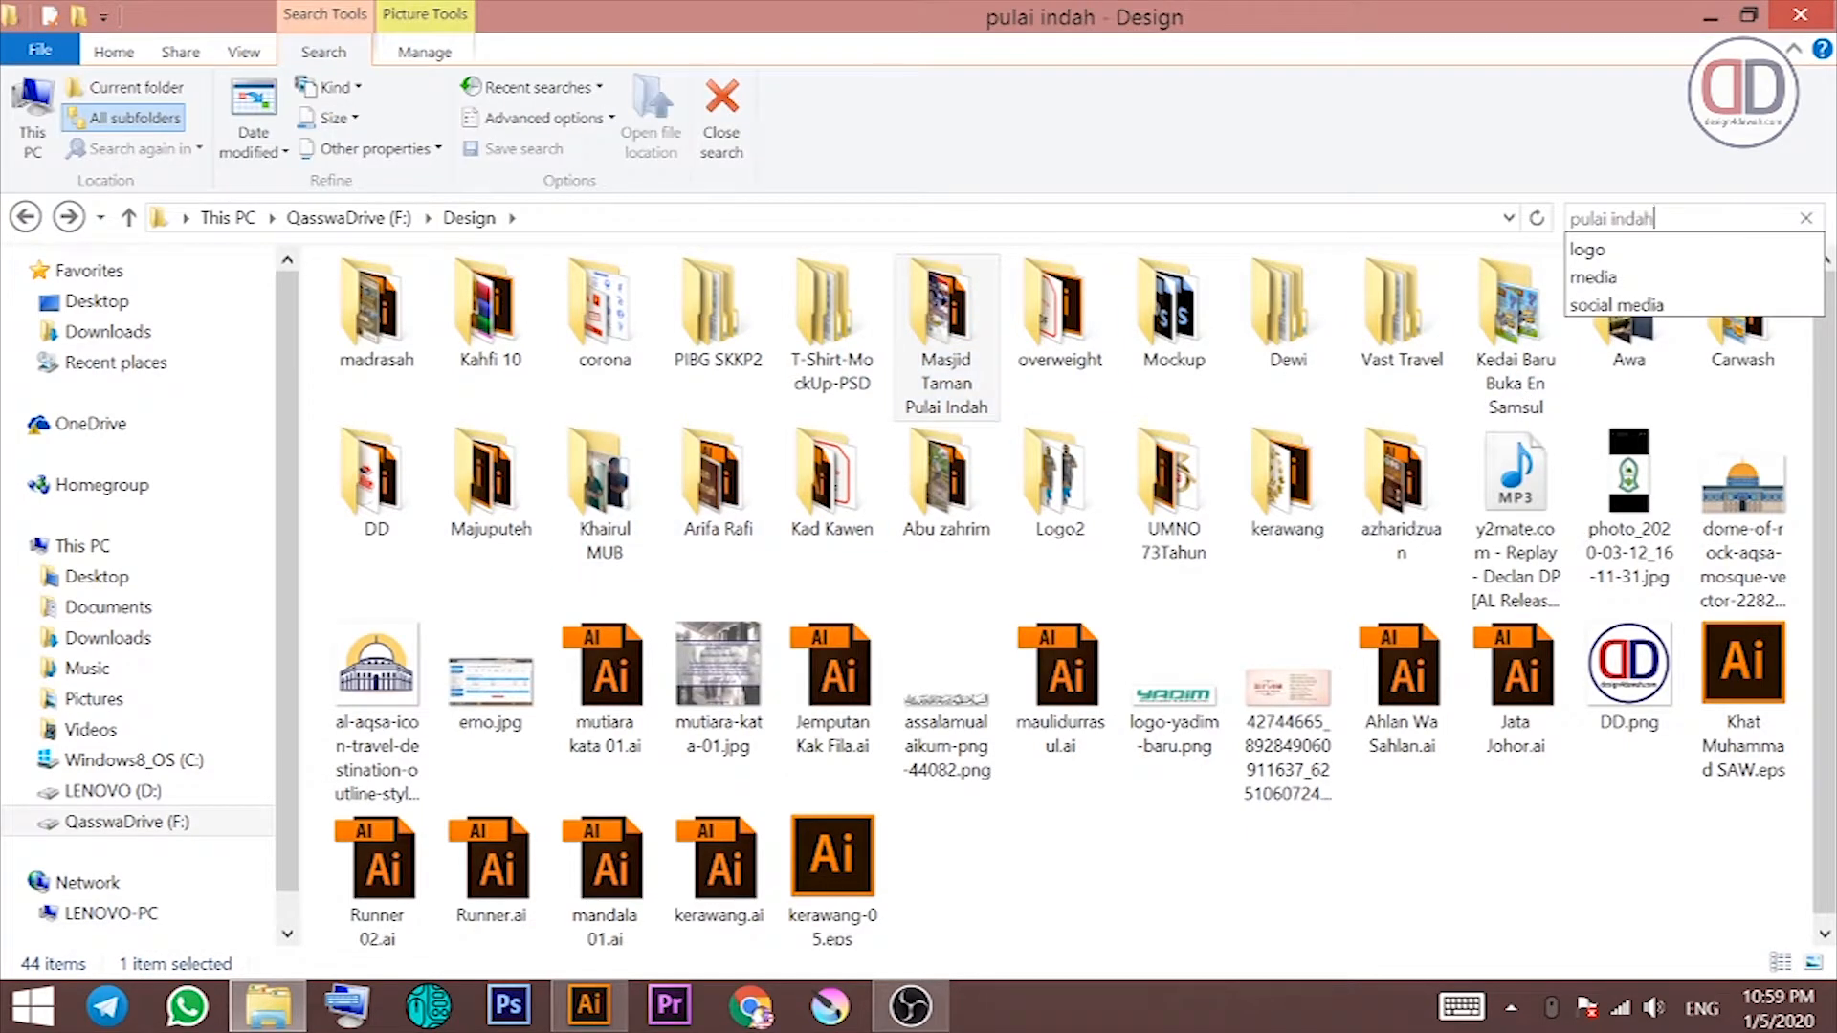
pyautogui.press('Return')
pyautogui.write('mtp')
# Step: Open Logo Rakan Muda MTPI.ai, ignoring the missing link, and copy the blue mosque logo
pyautogui.doubleClick(602, 348)
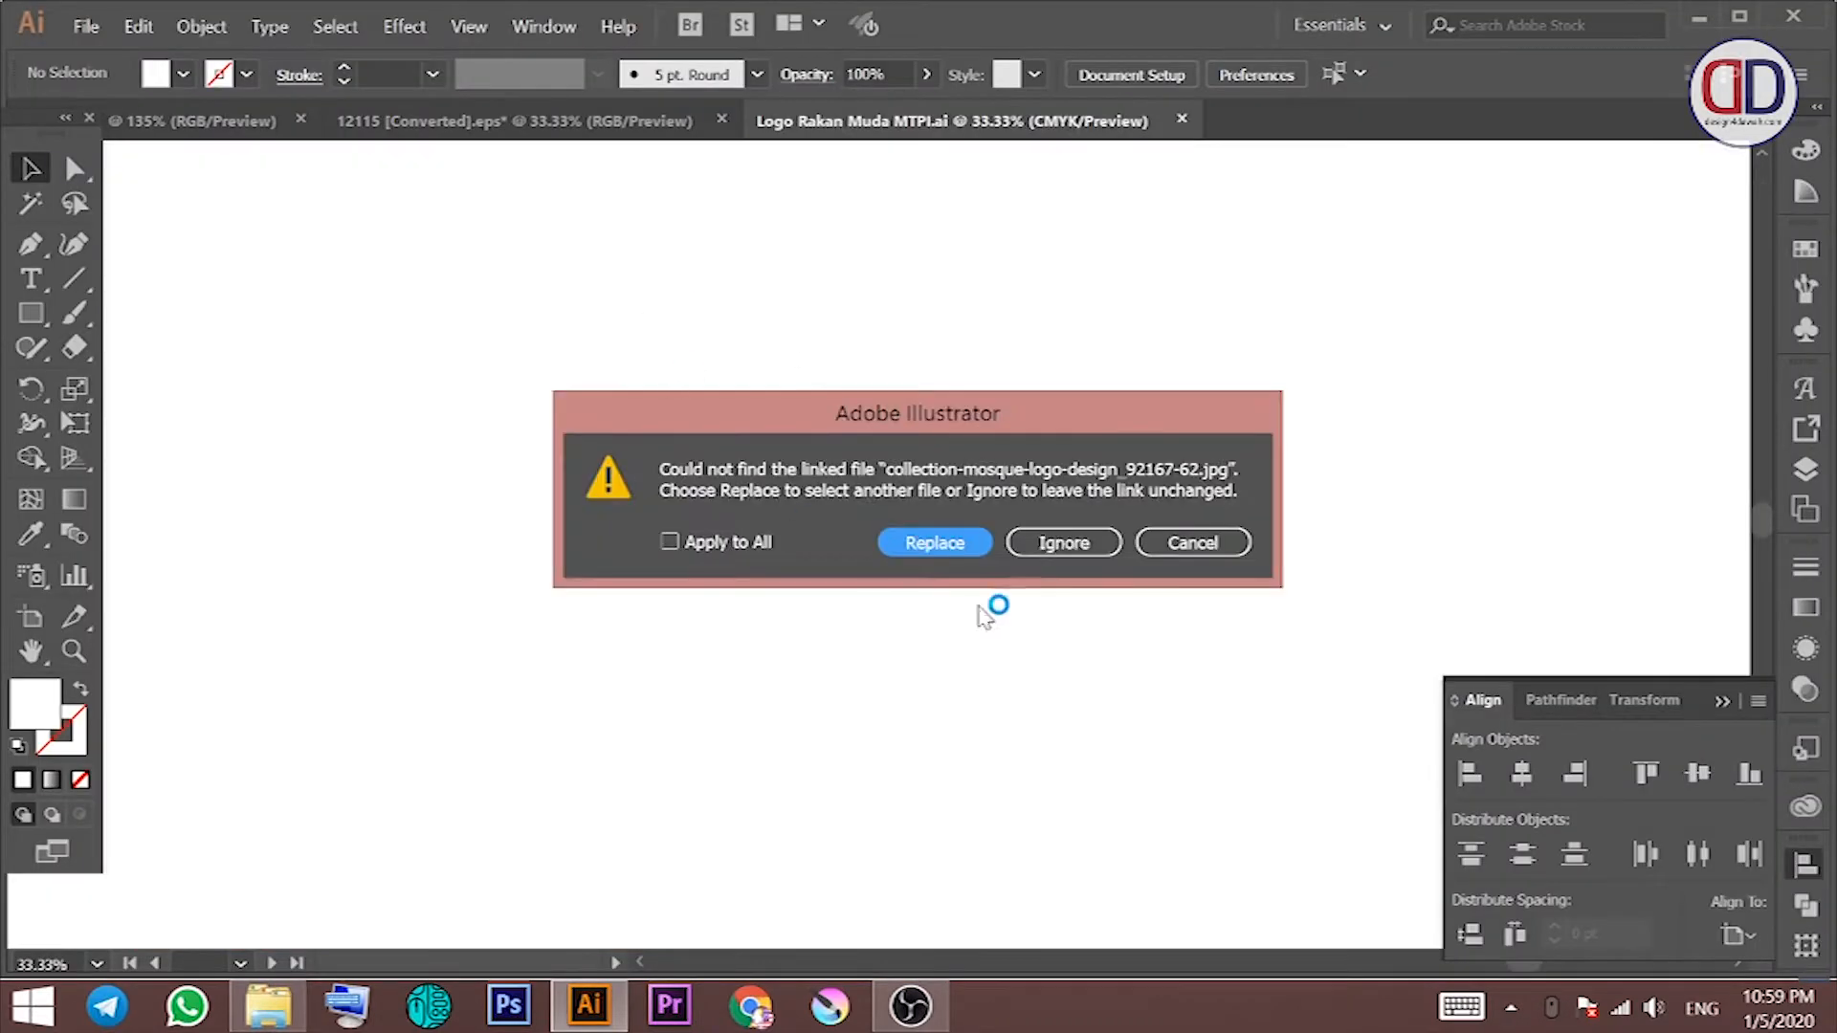
pyautogui.click(1056, 539)
pyautogui.moveTo(544, 494); pyautogui.dragTo(1308, 279)
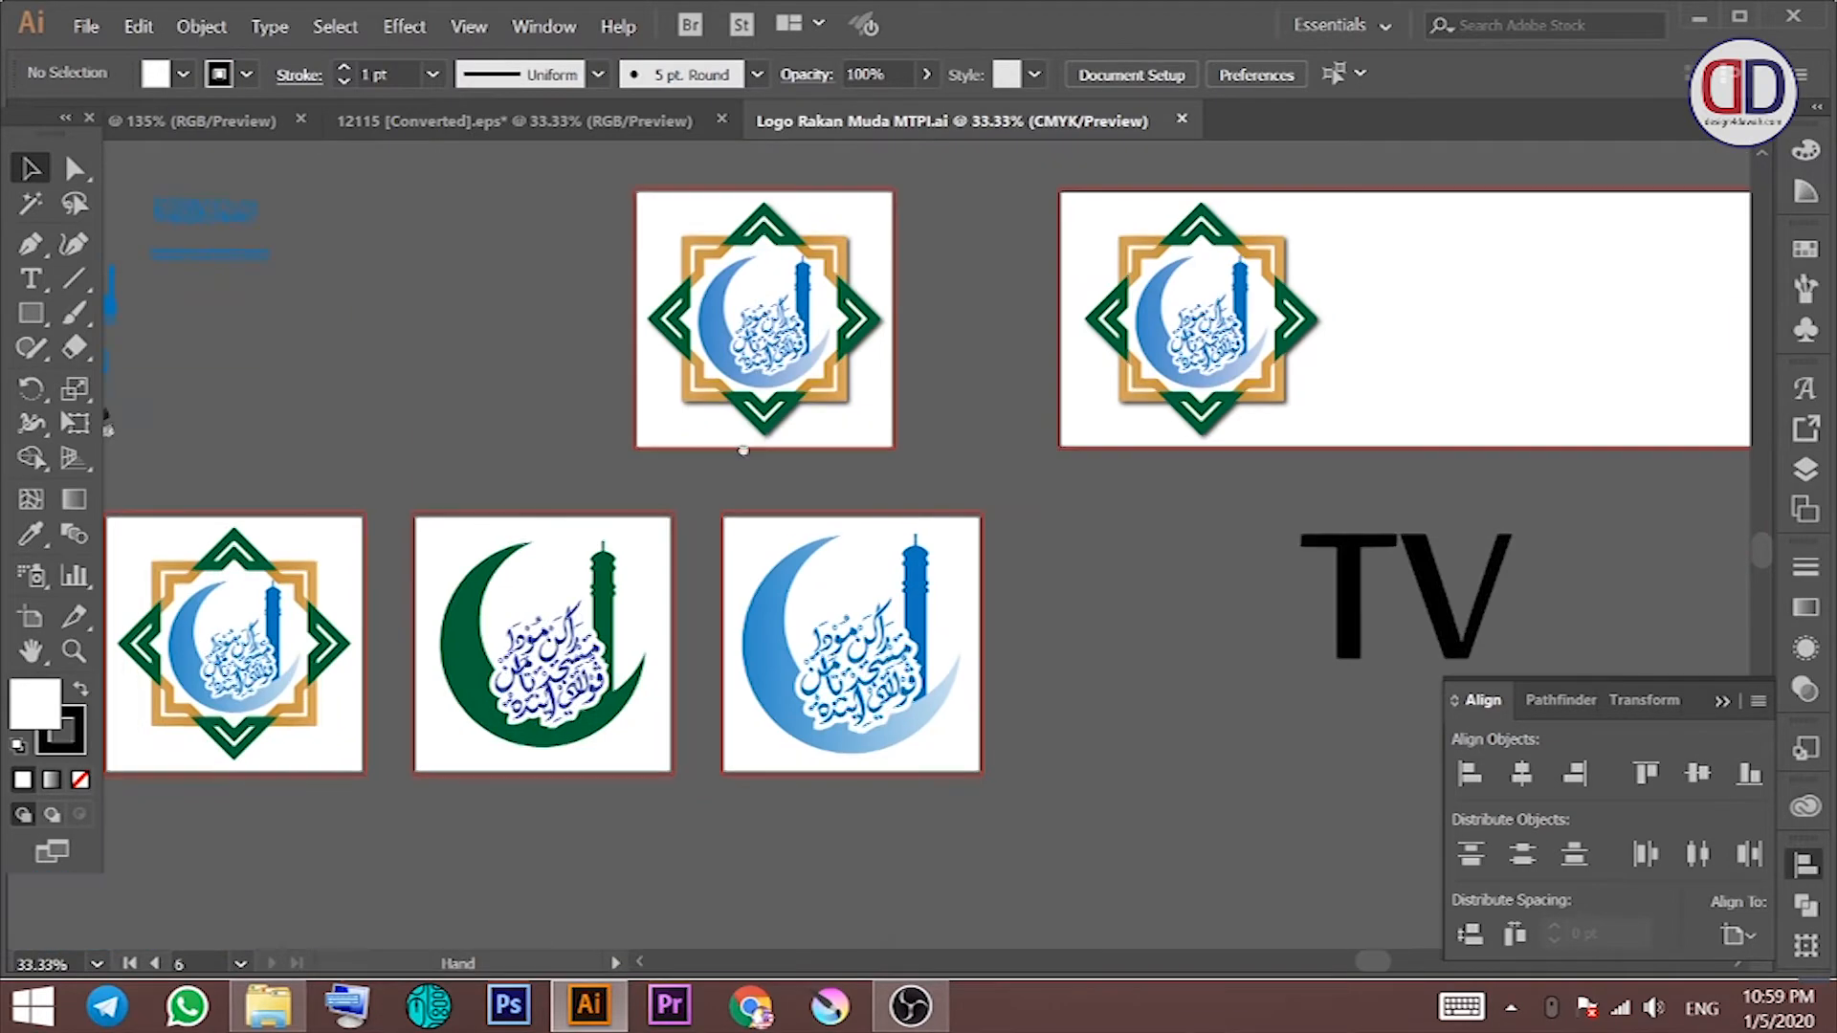
pyautogui.moveTo(738, 447); pyautogui.dragTo(1235, 492)
pyautogui.click(583, 353)
pyautogui.hotkey('ctrl', 'c')
# Step: Paste the mosque logo into the flyer, shrink it and place it at the top
pyautogui.click(235, 132)
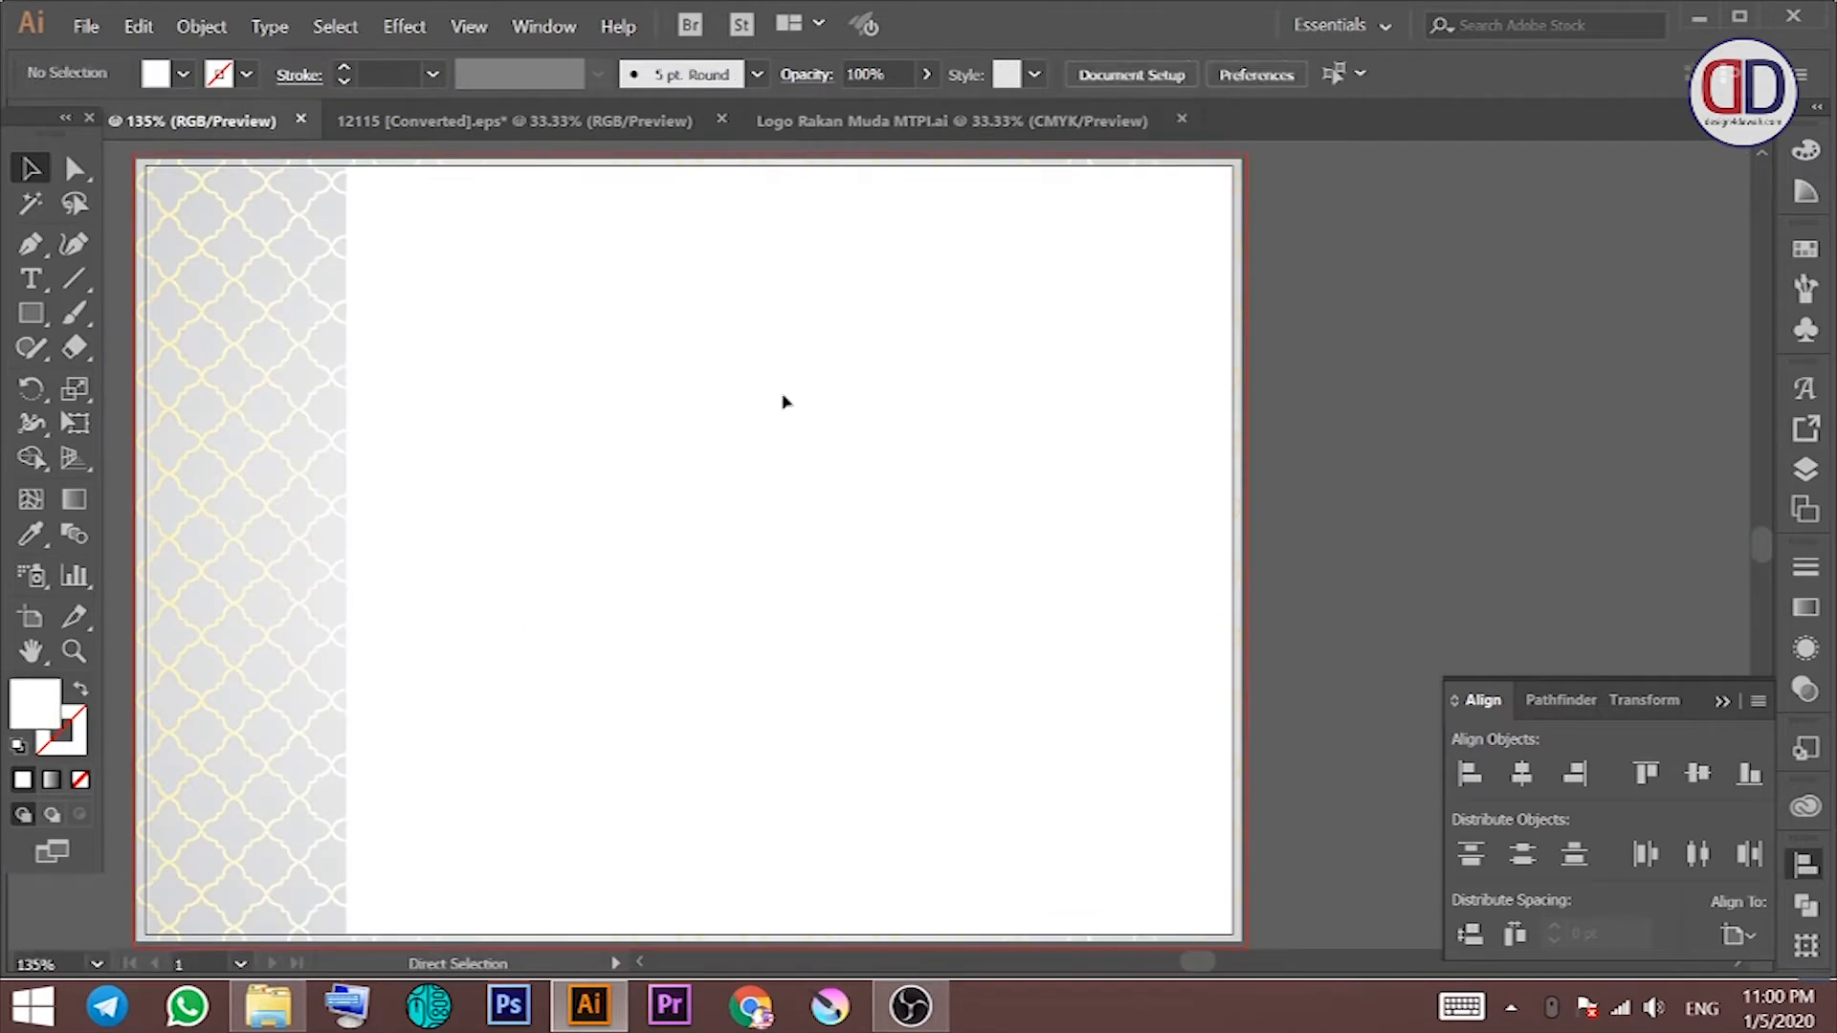
pyautogui.hotkey('ctrl', 'v')
pyautogui.moveTo(972, 579); pyautogui.dragTo(957, 414)
pyautogui.moveTo(861, 381); pyautogui.dragTo(823, 257)
pyautogui.click(639, 322)
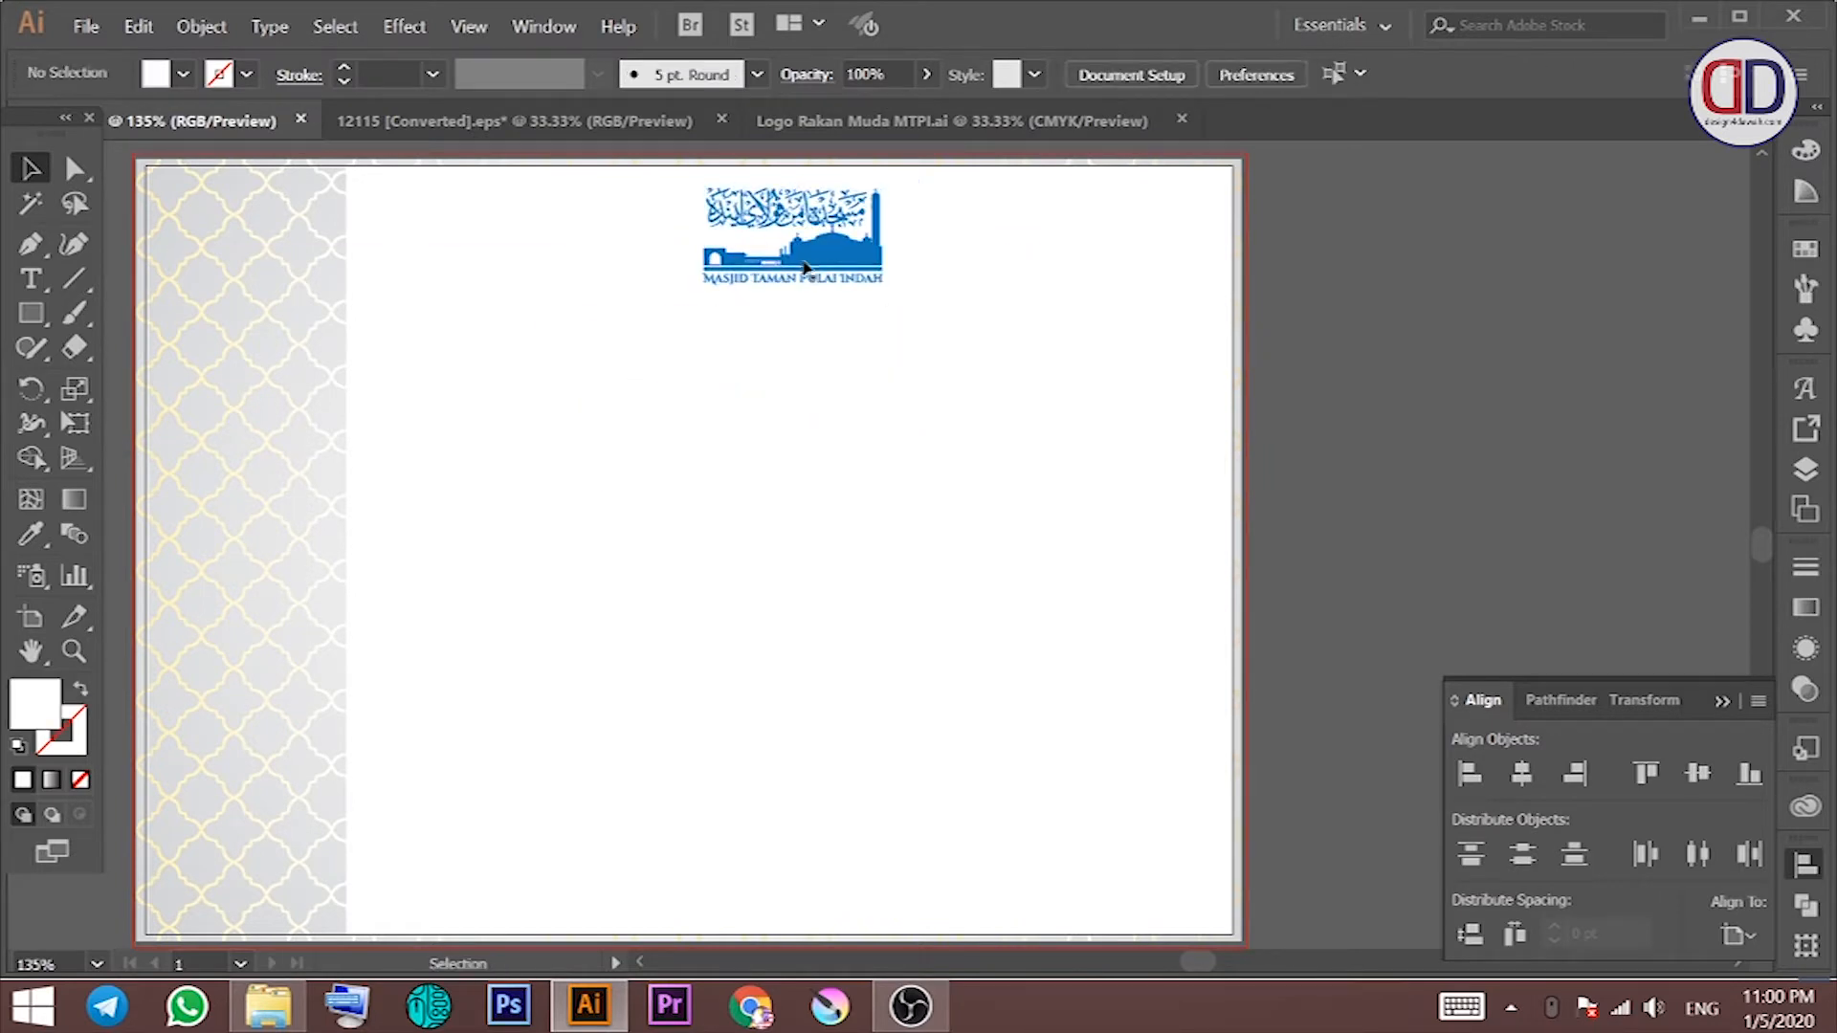
pyautogui.moveTo(1015, 299); pyautogui.dragTo(888, 345)
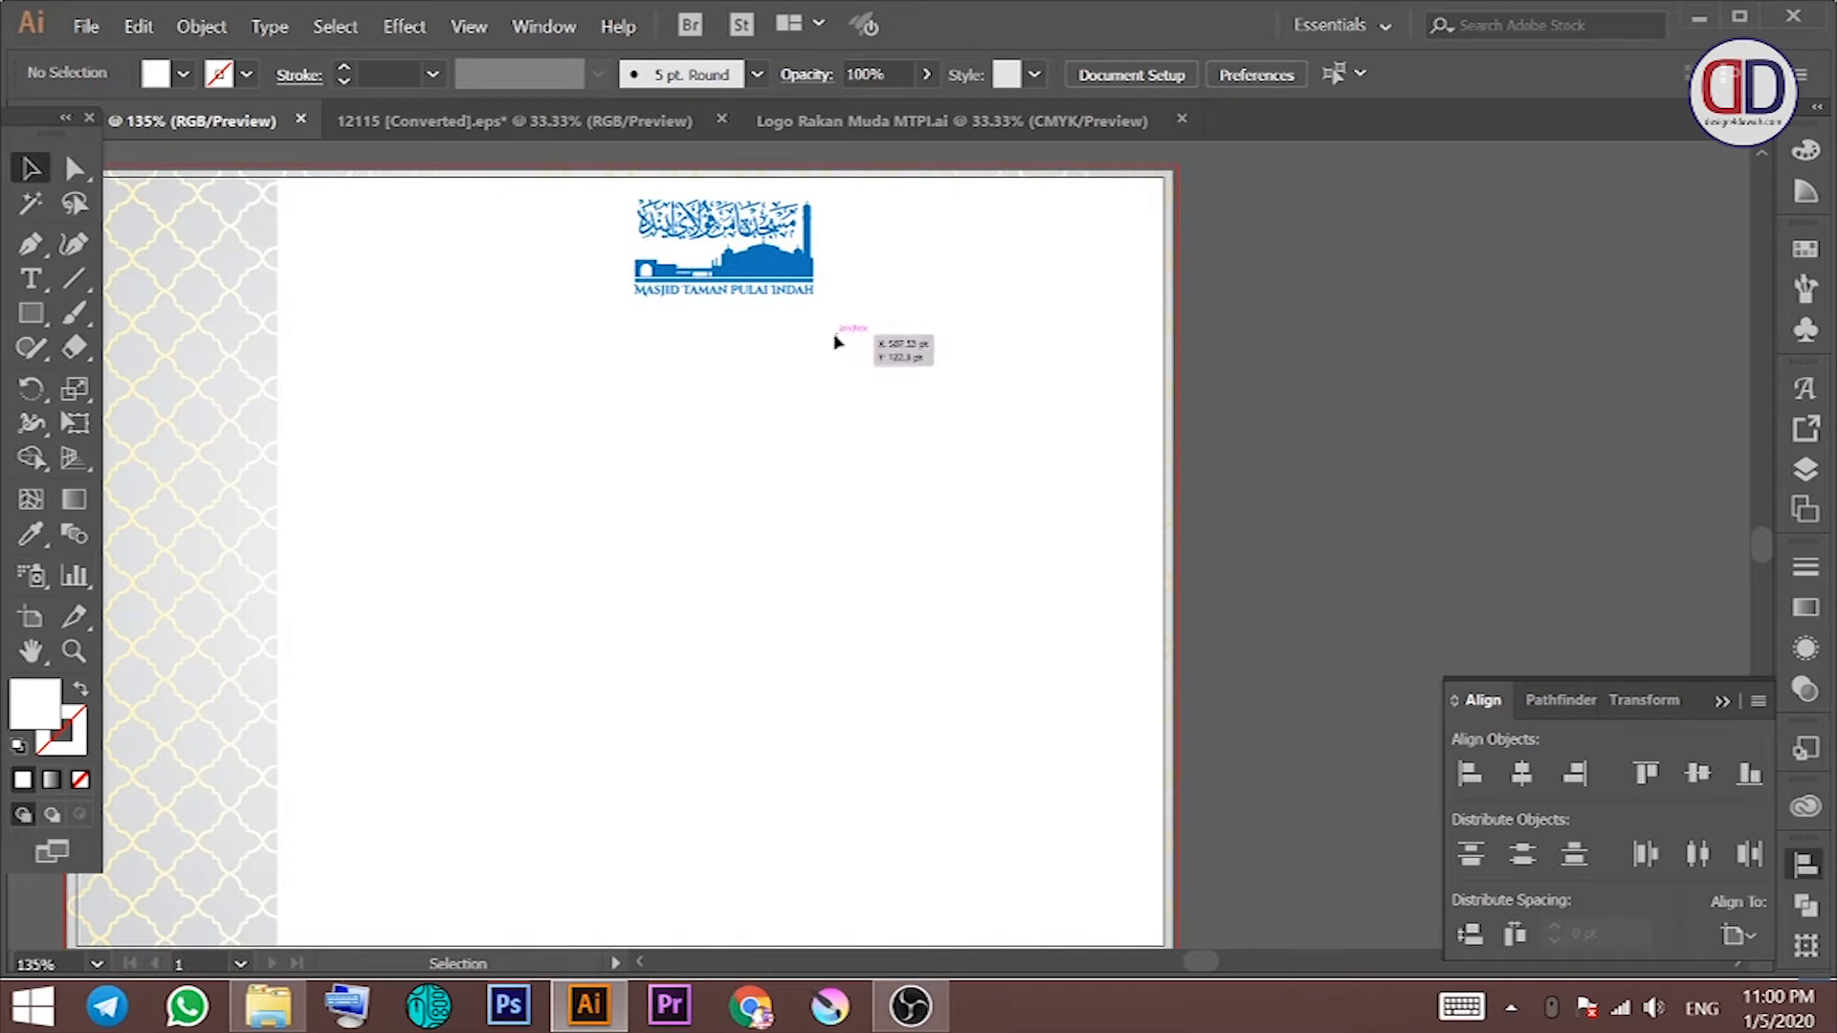
# Step: Type 'Memudahkan Urusan Bayaran Zakat Fitrah' with 'RAMADAN 1441H' on the next line beneath the logo
pyautogui.press('t')
pyautogui.click(525, 344)
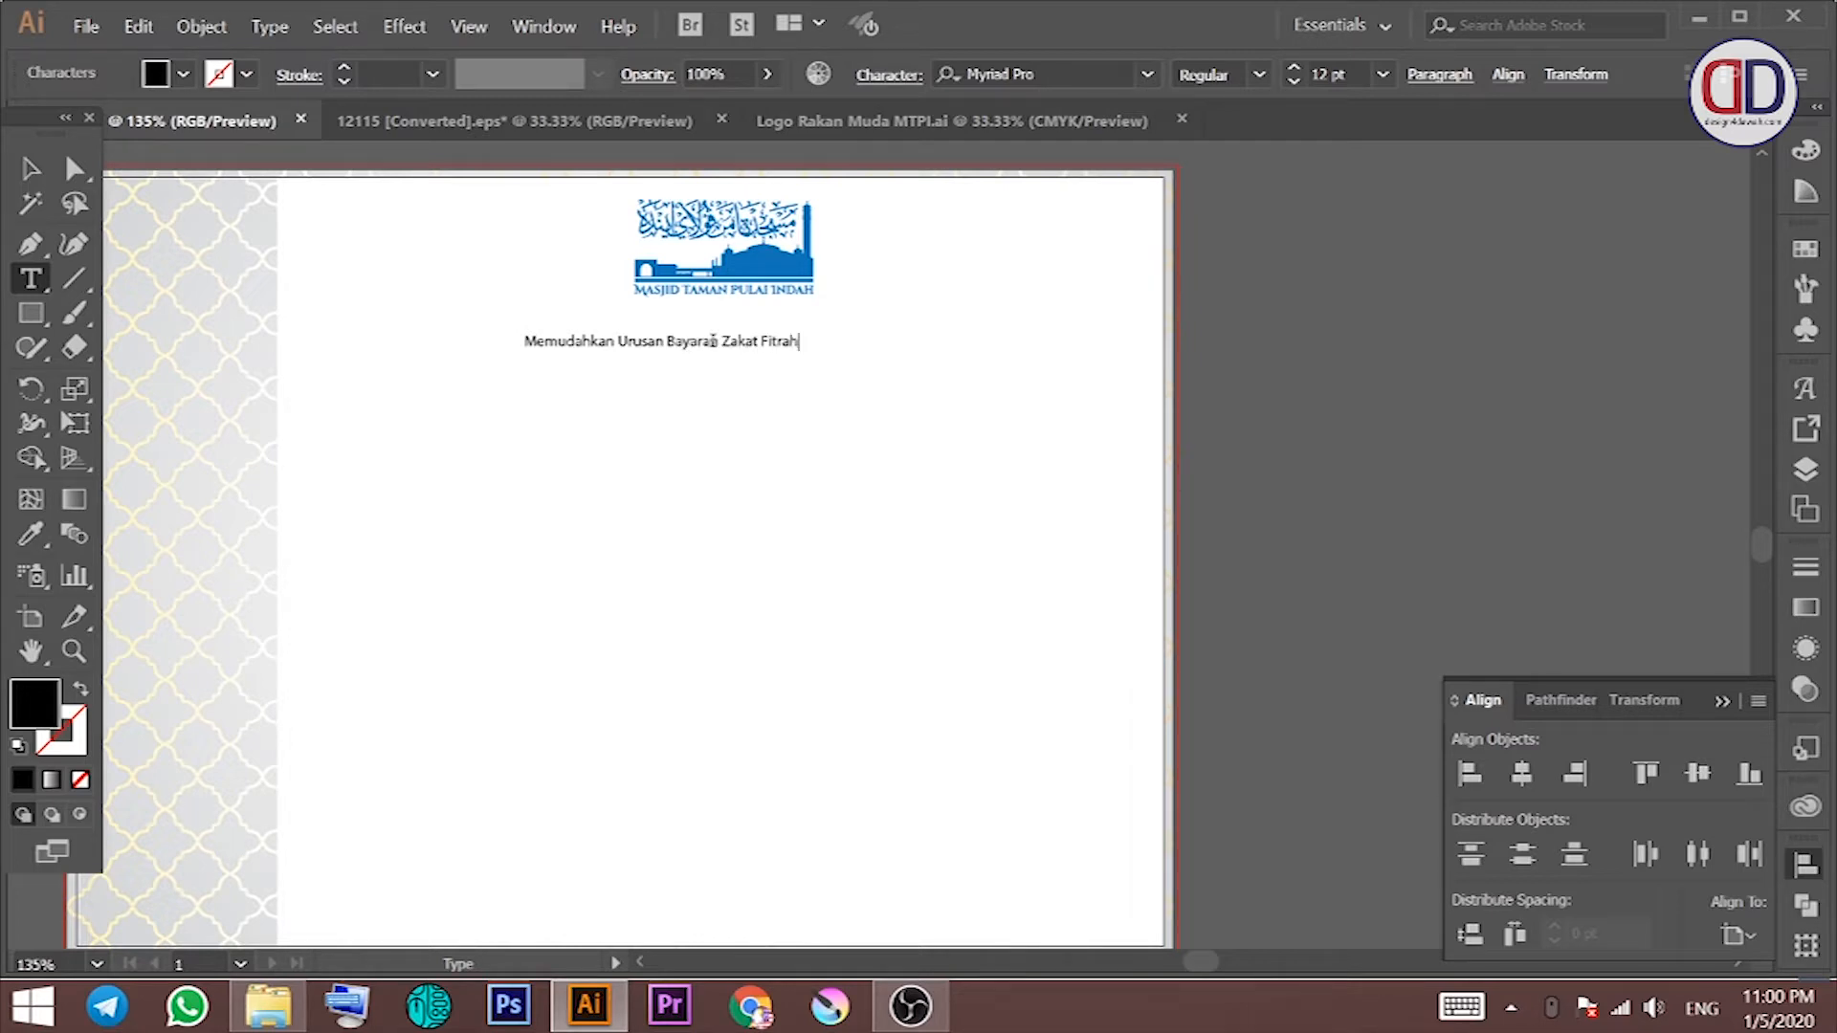
pyautogui.click(581, 361)
pyautogui.click(27, 170)
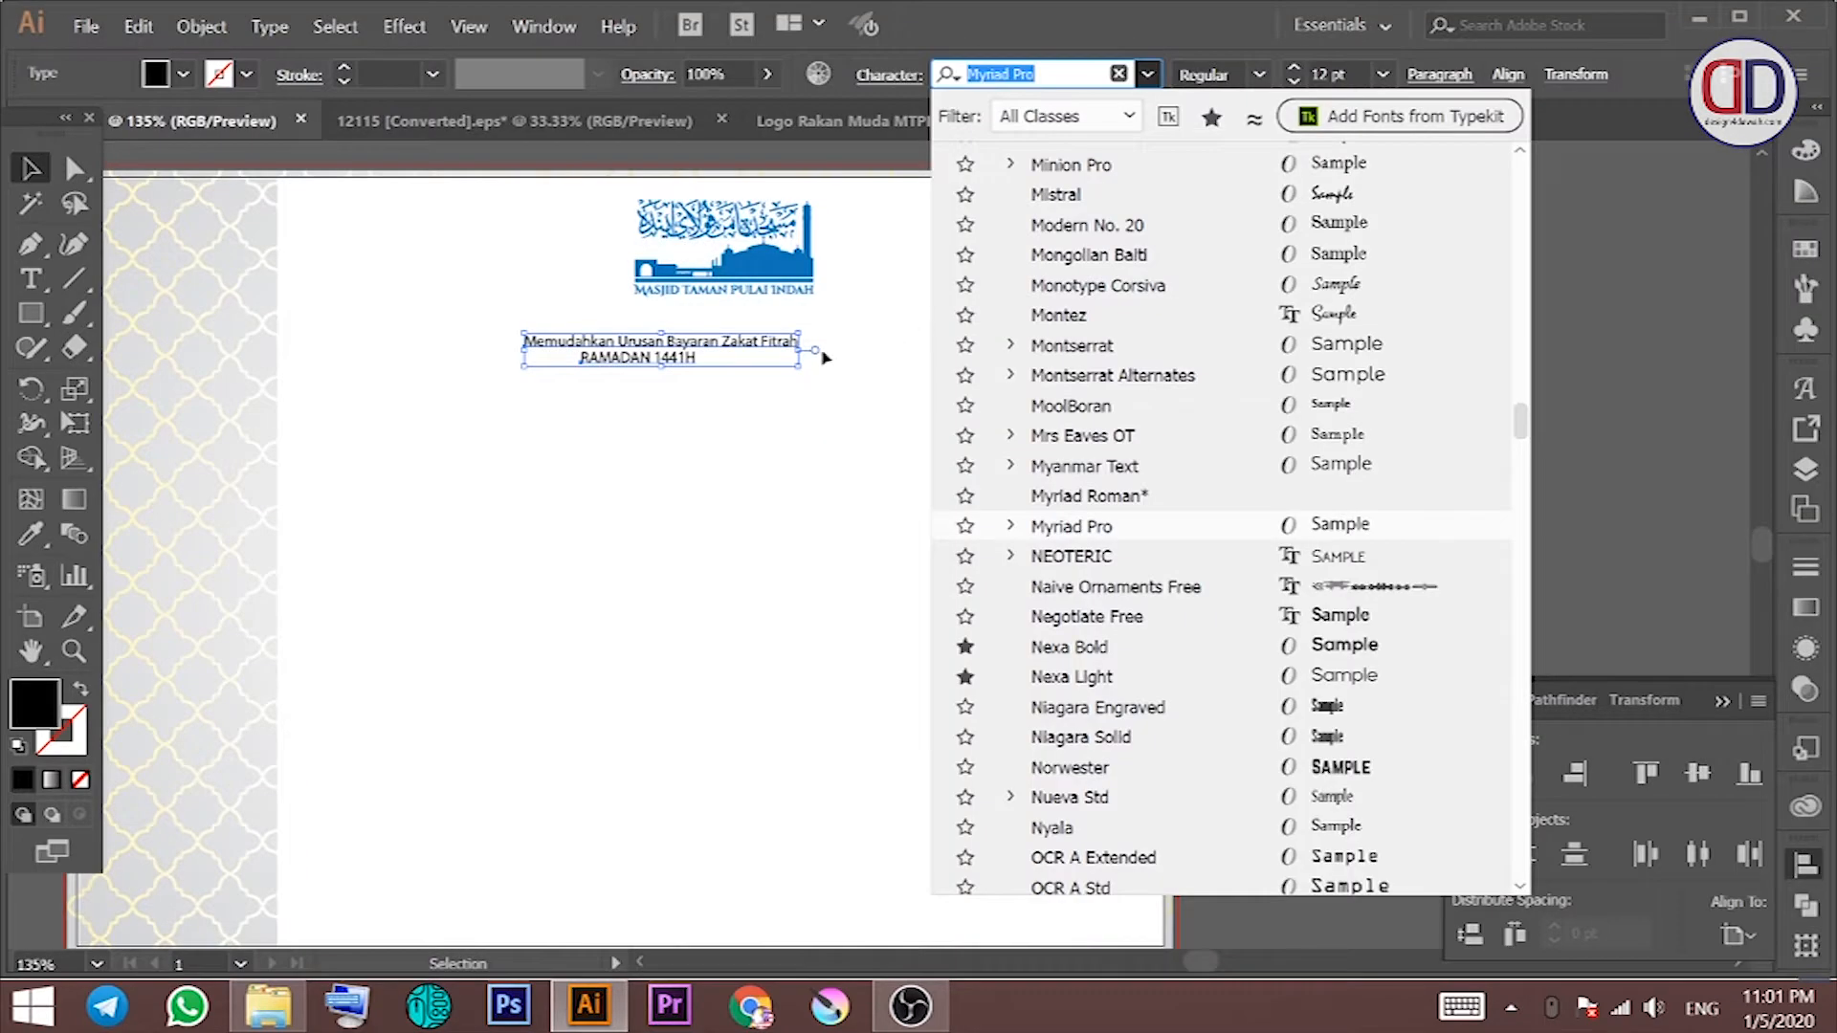
# Step: Scroll the font list without picking a font, then bring up Save As for Untitled-1.ai
pyautogui.scroll(-10, 1378, 507)
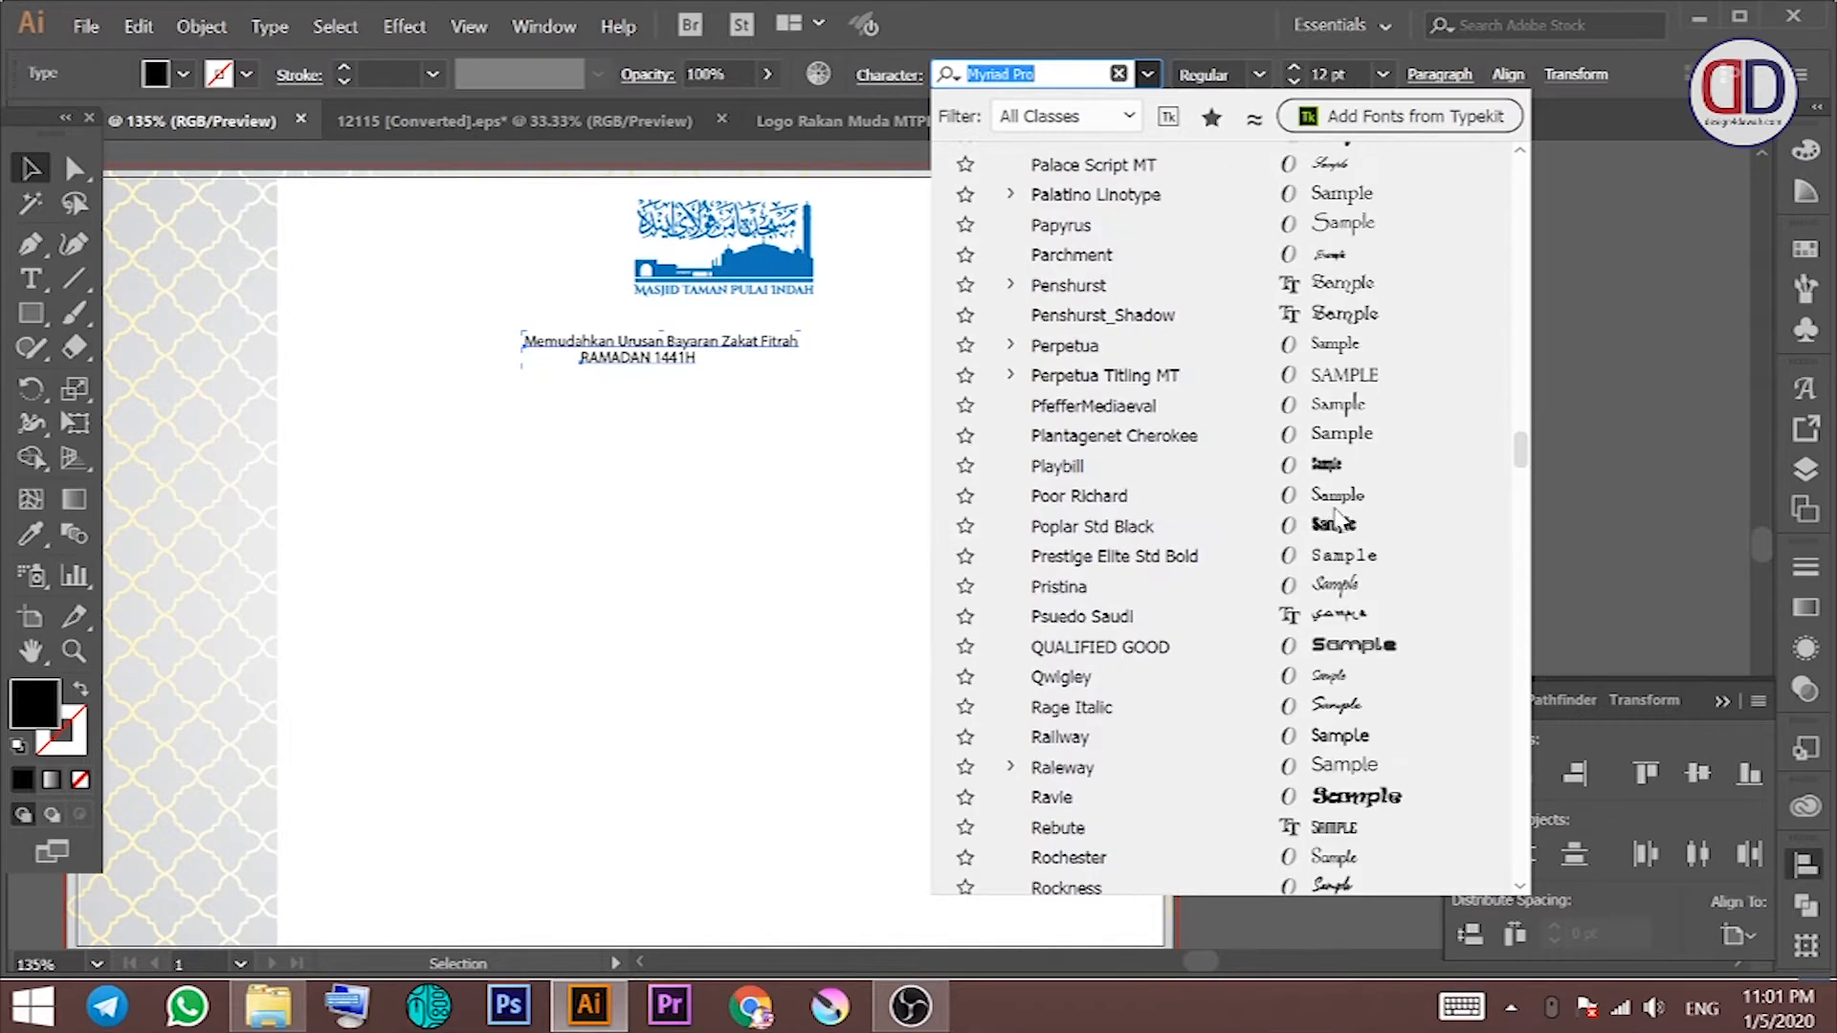
pyautogui.scroll(4, 1368, 478)
pyautogui.scroll(-4, 1340, 536)
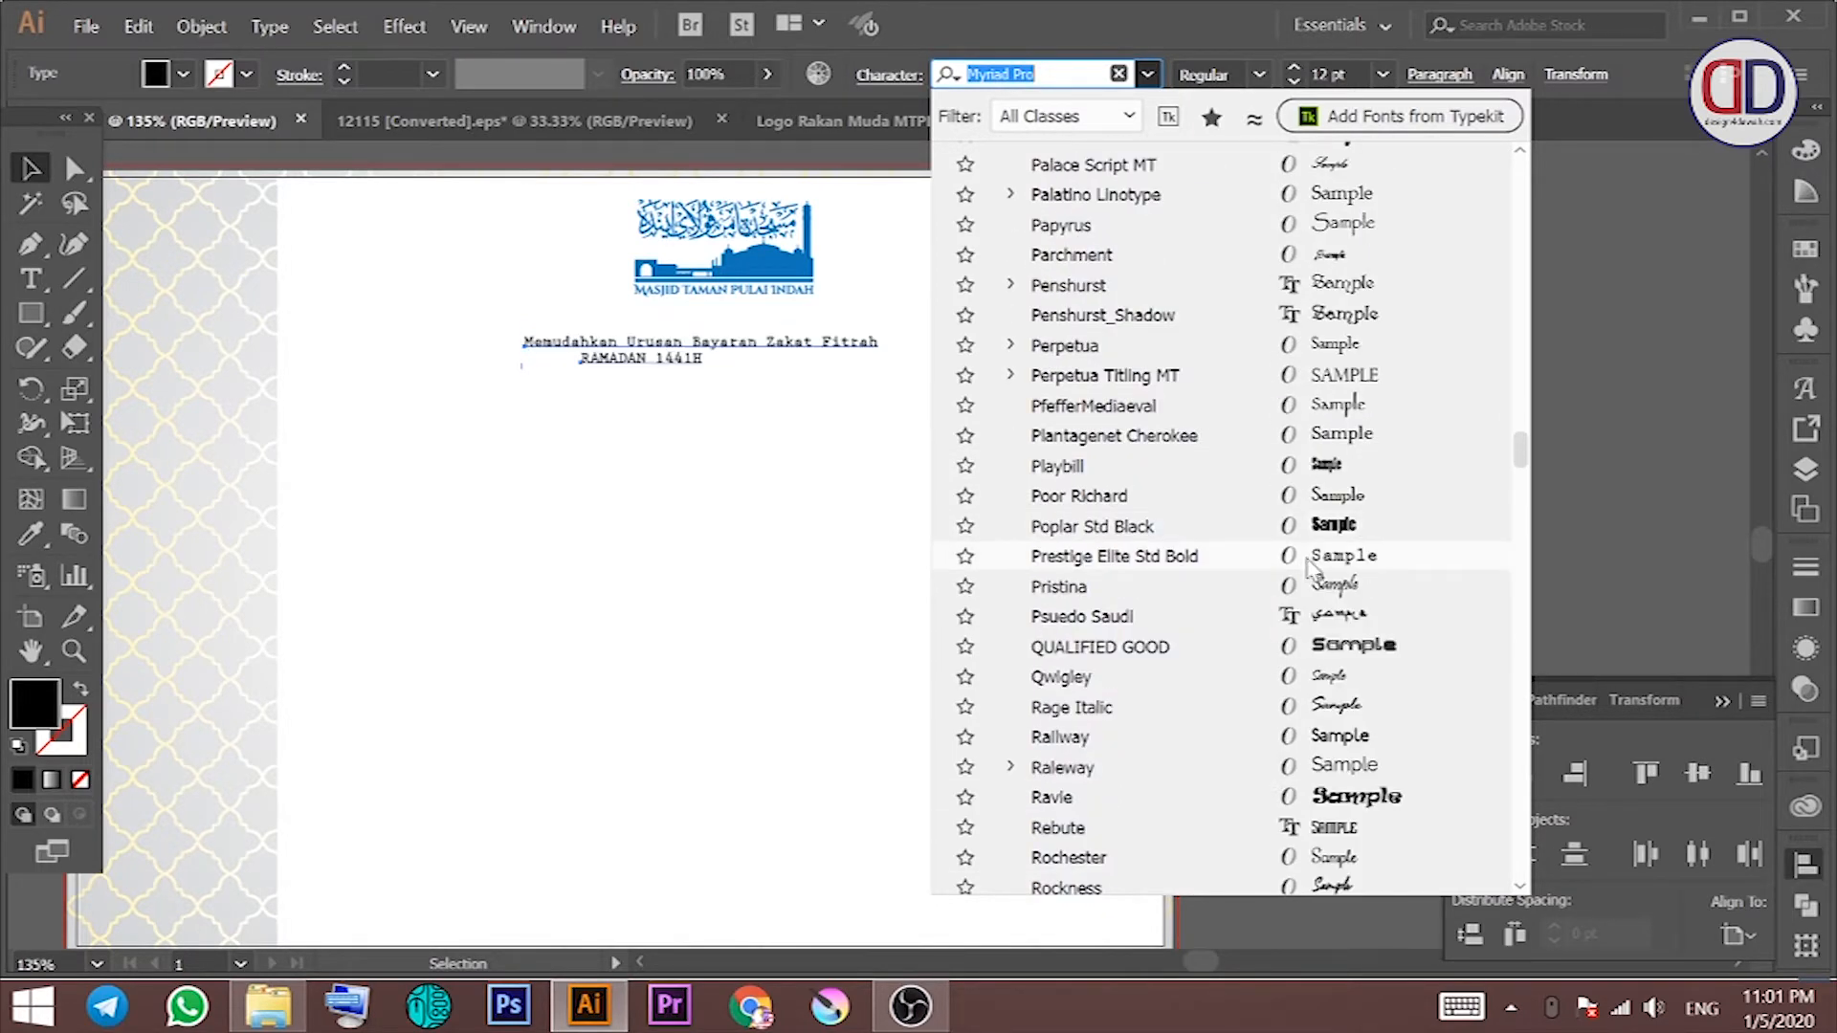
pyautogui.scroll(-15, 1339, 546)
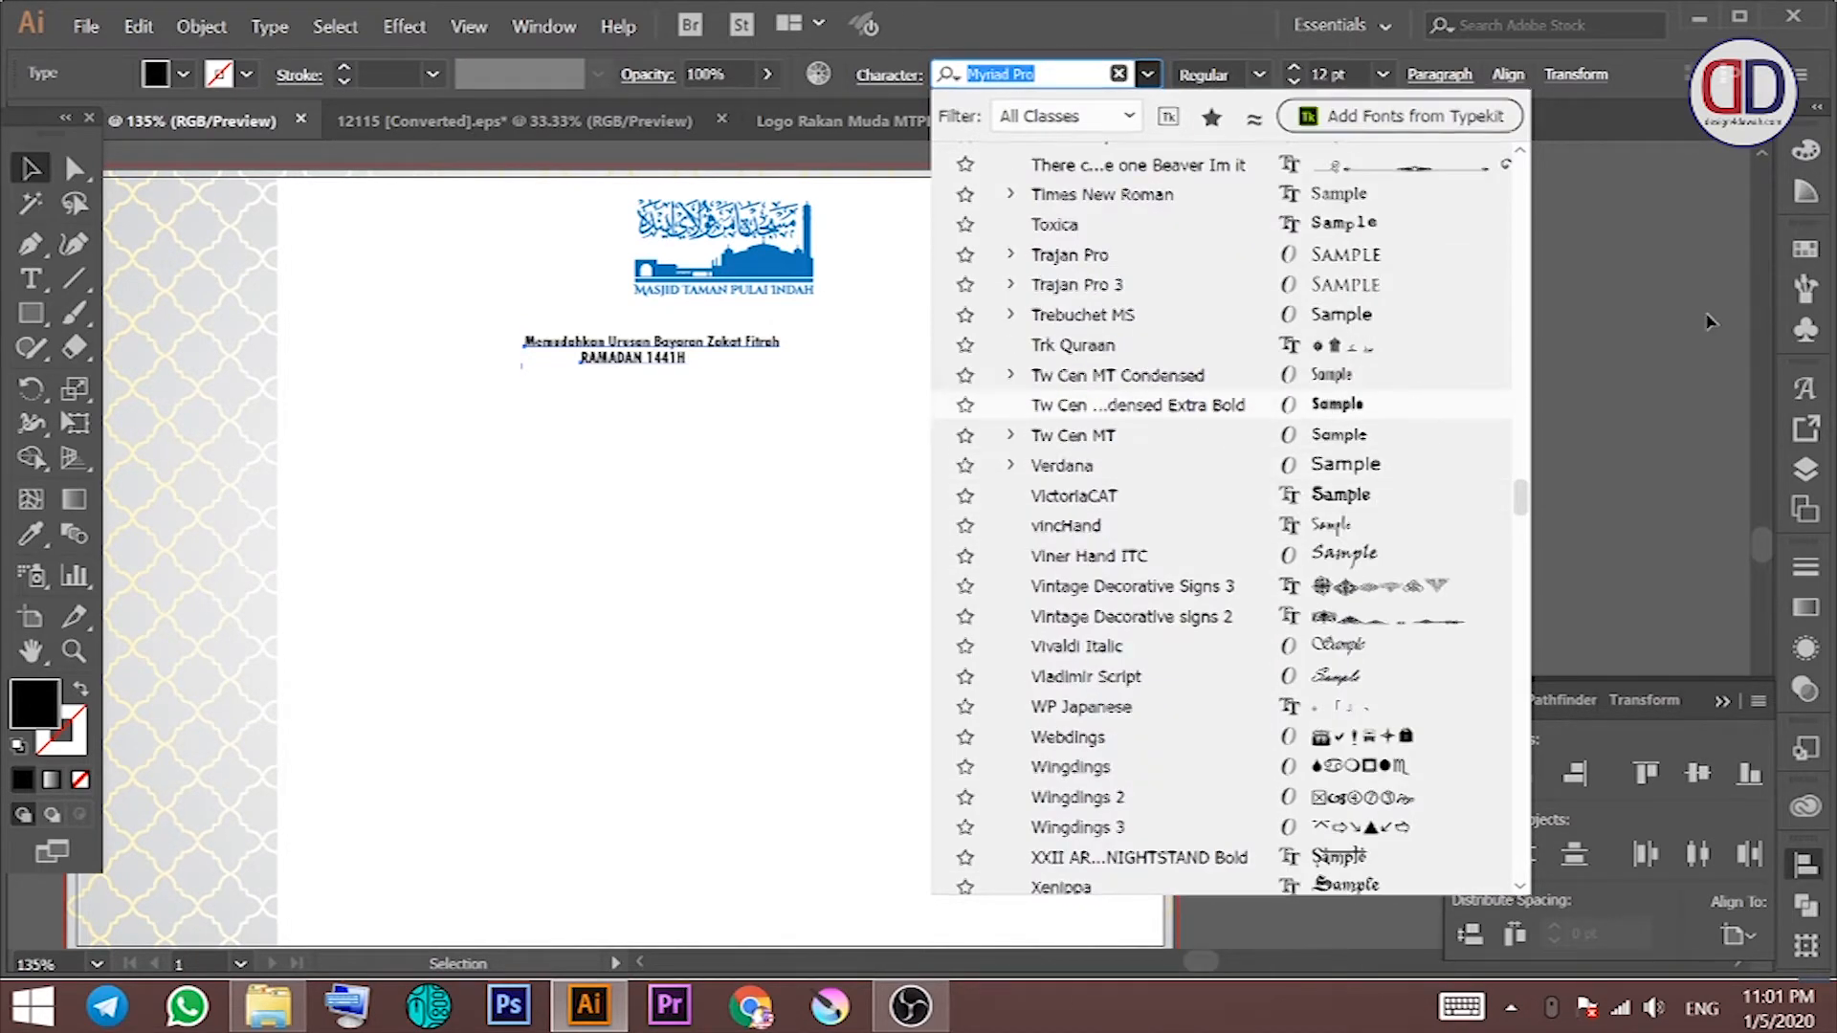
pyautogui.click(1710, 322)
pyautogui.hotkey('ctrl', 's')
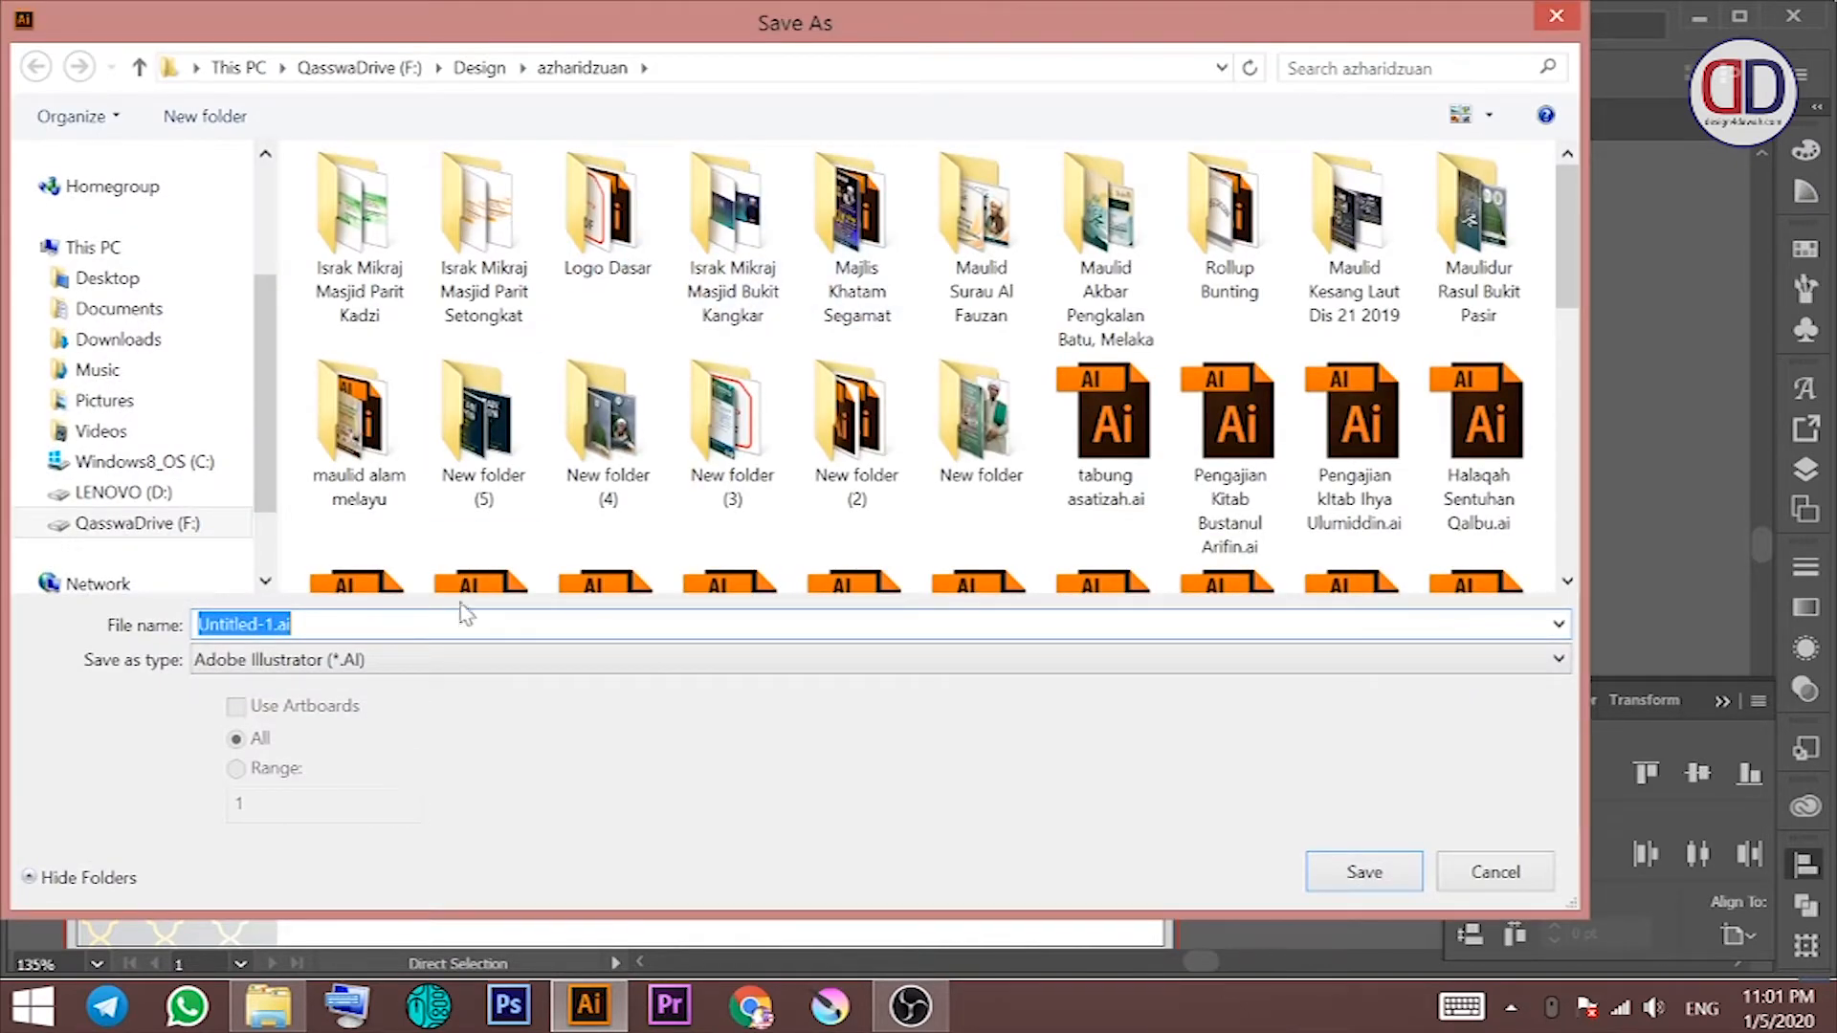
# Step: Save the flyer as 'poster zakat fitrah 1441H.ai' in QasswaDrive (F:) > Pulai Indah with default options
pyautogui.click(486, 69)
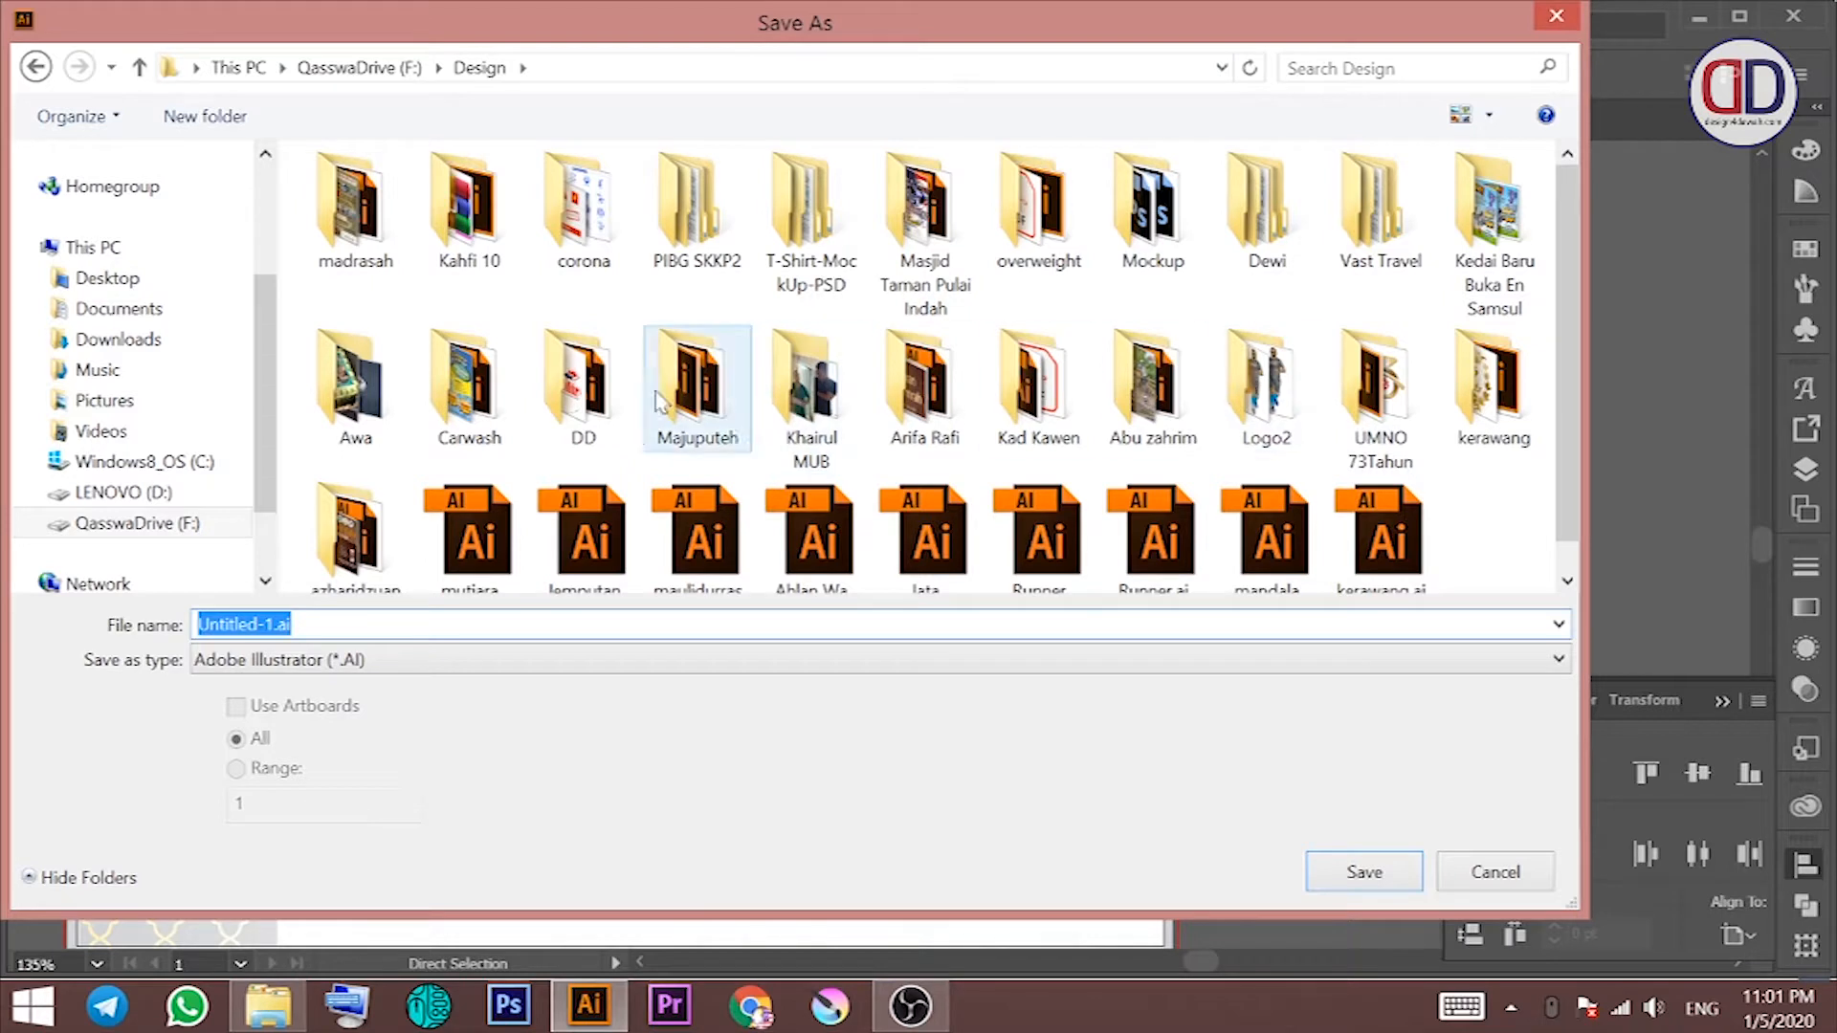
pyautogui.click(397, 69)
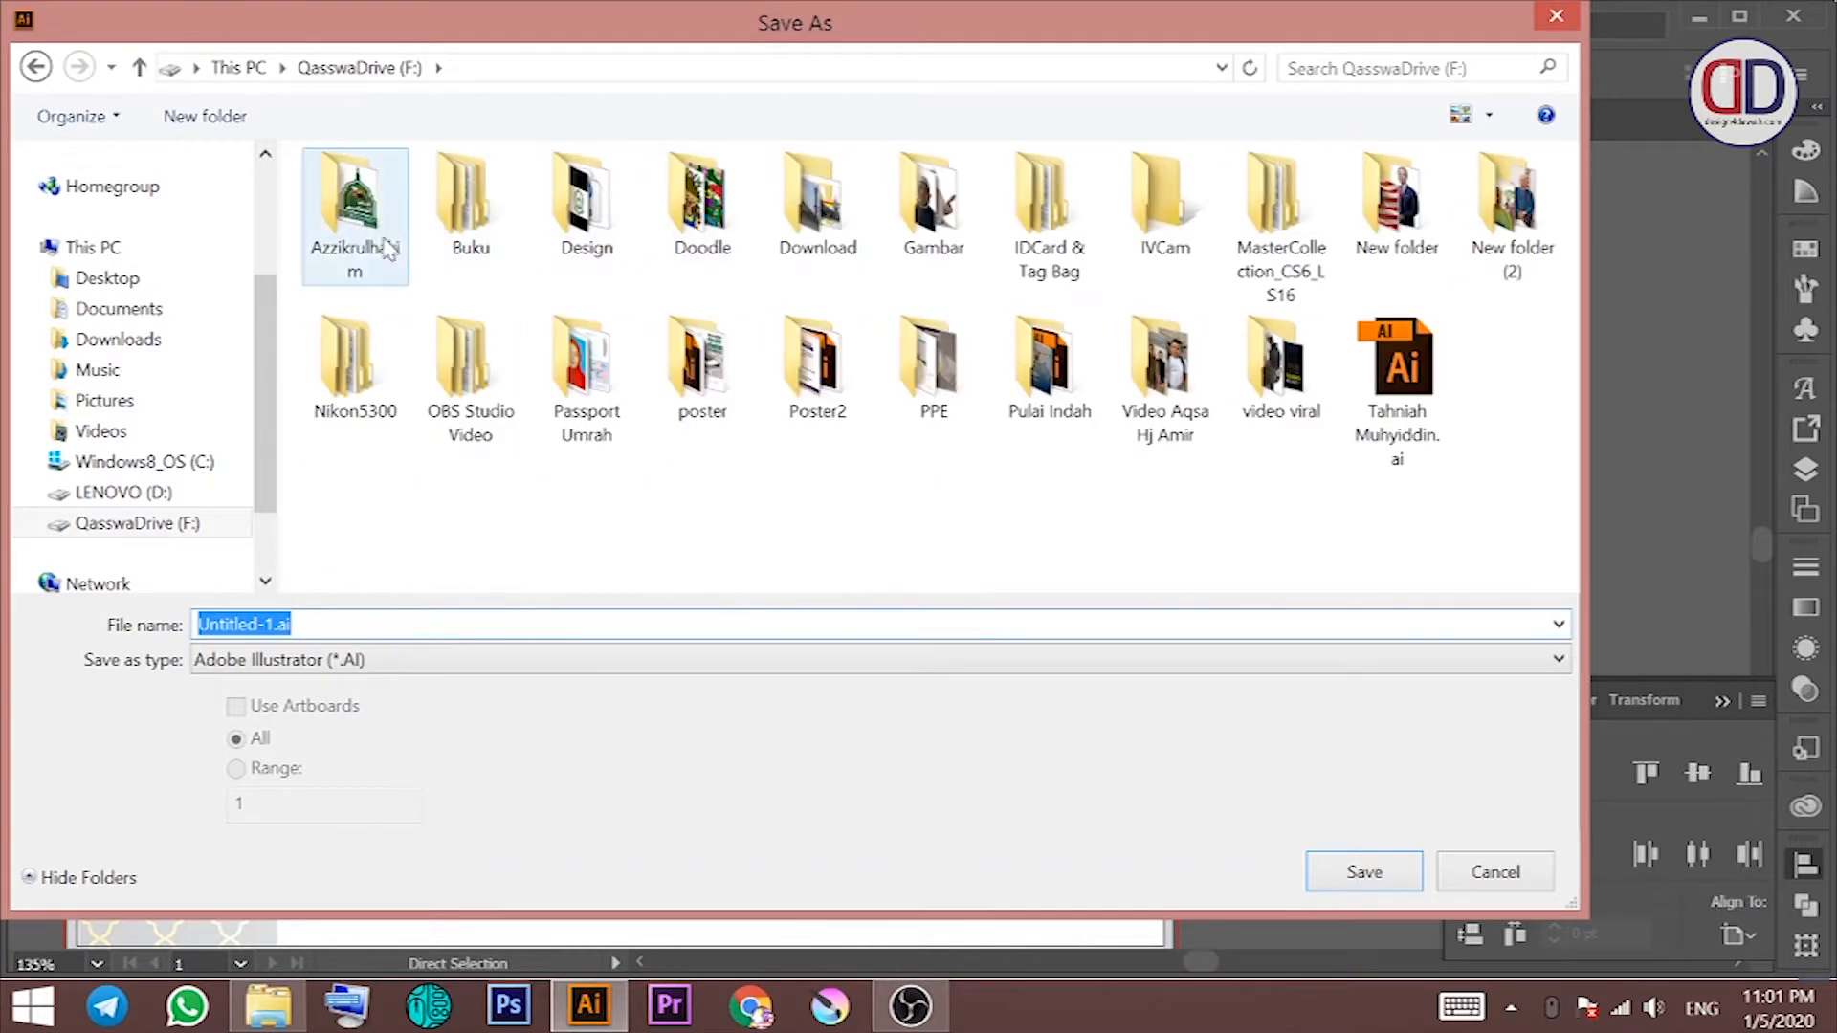
pyautogui.doubleClick(1028, 369)
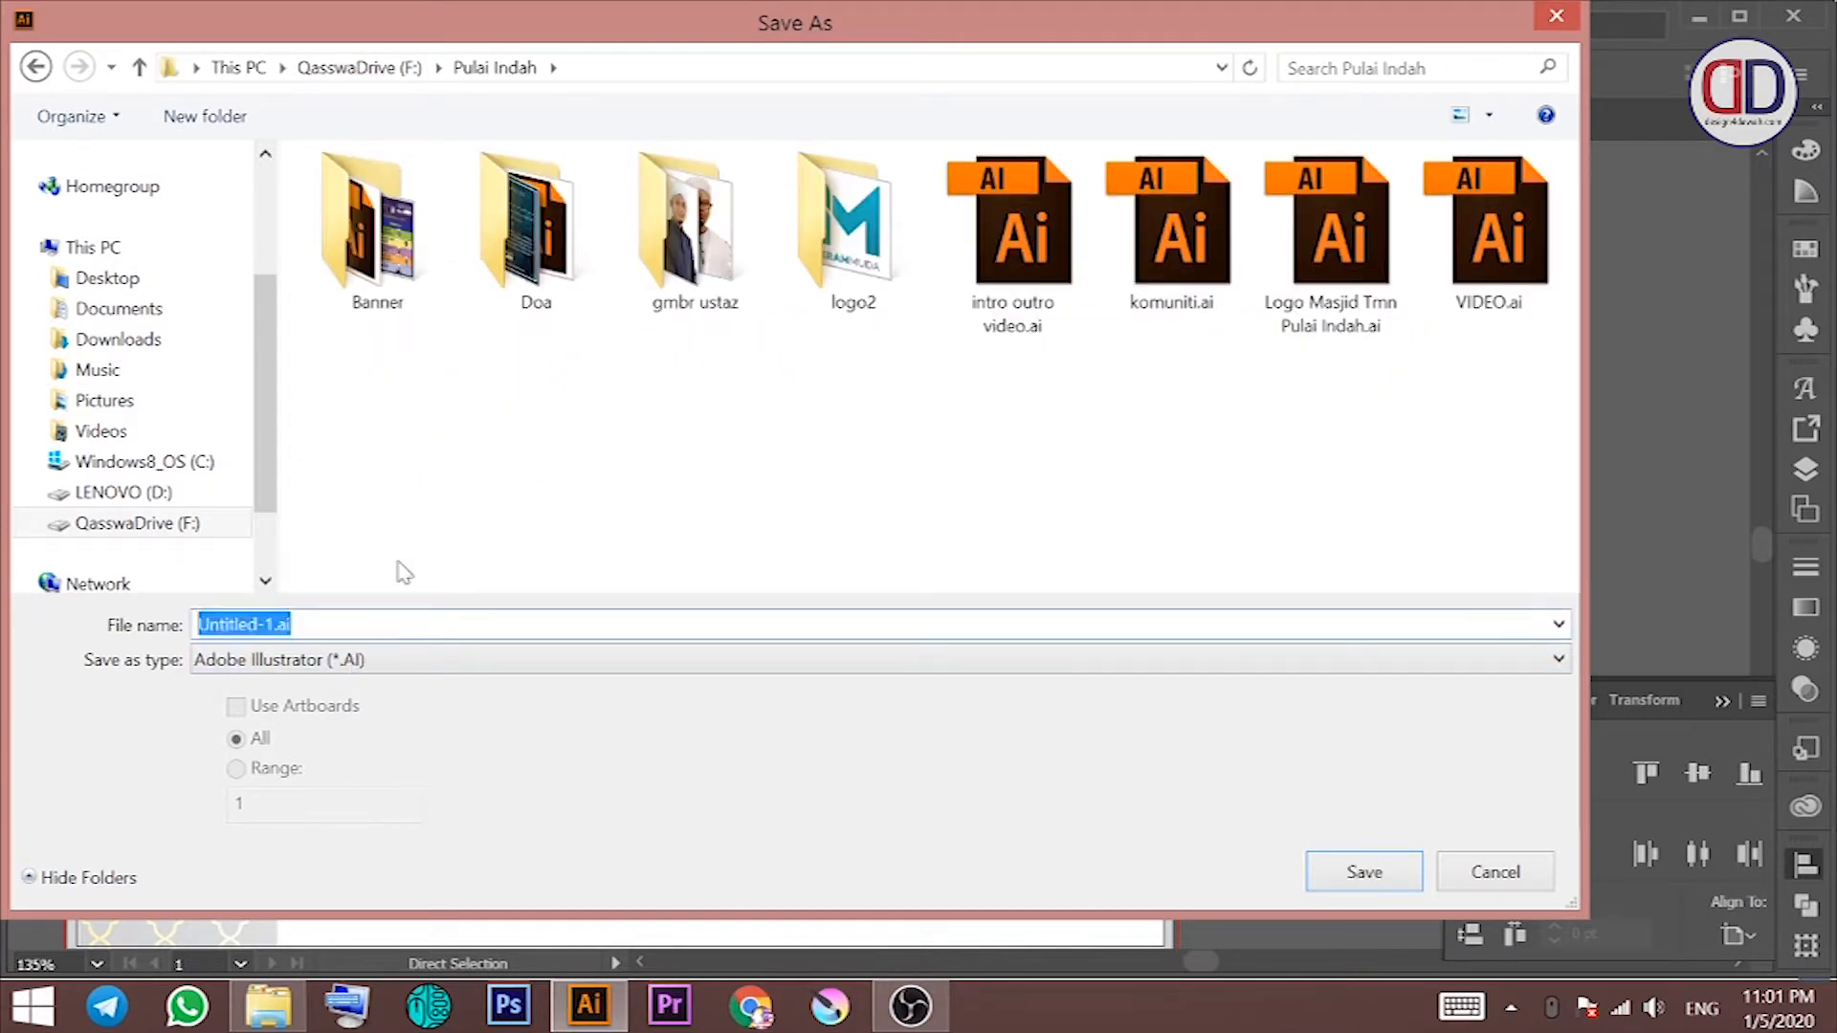
pyautogui.press('BackSpace')
pyautogui.press('BackSpace')
pyautogui.press('BackSpace')
pyautogui.press('BackSpace')
pyautogui.write('oster zakat fitrah 1441H')
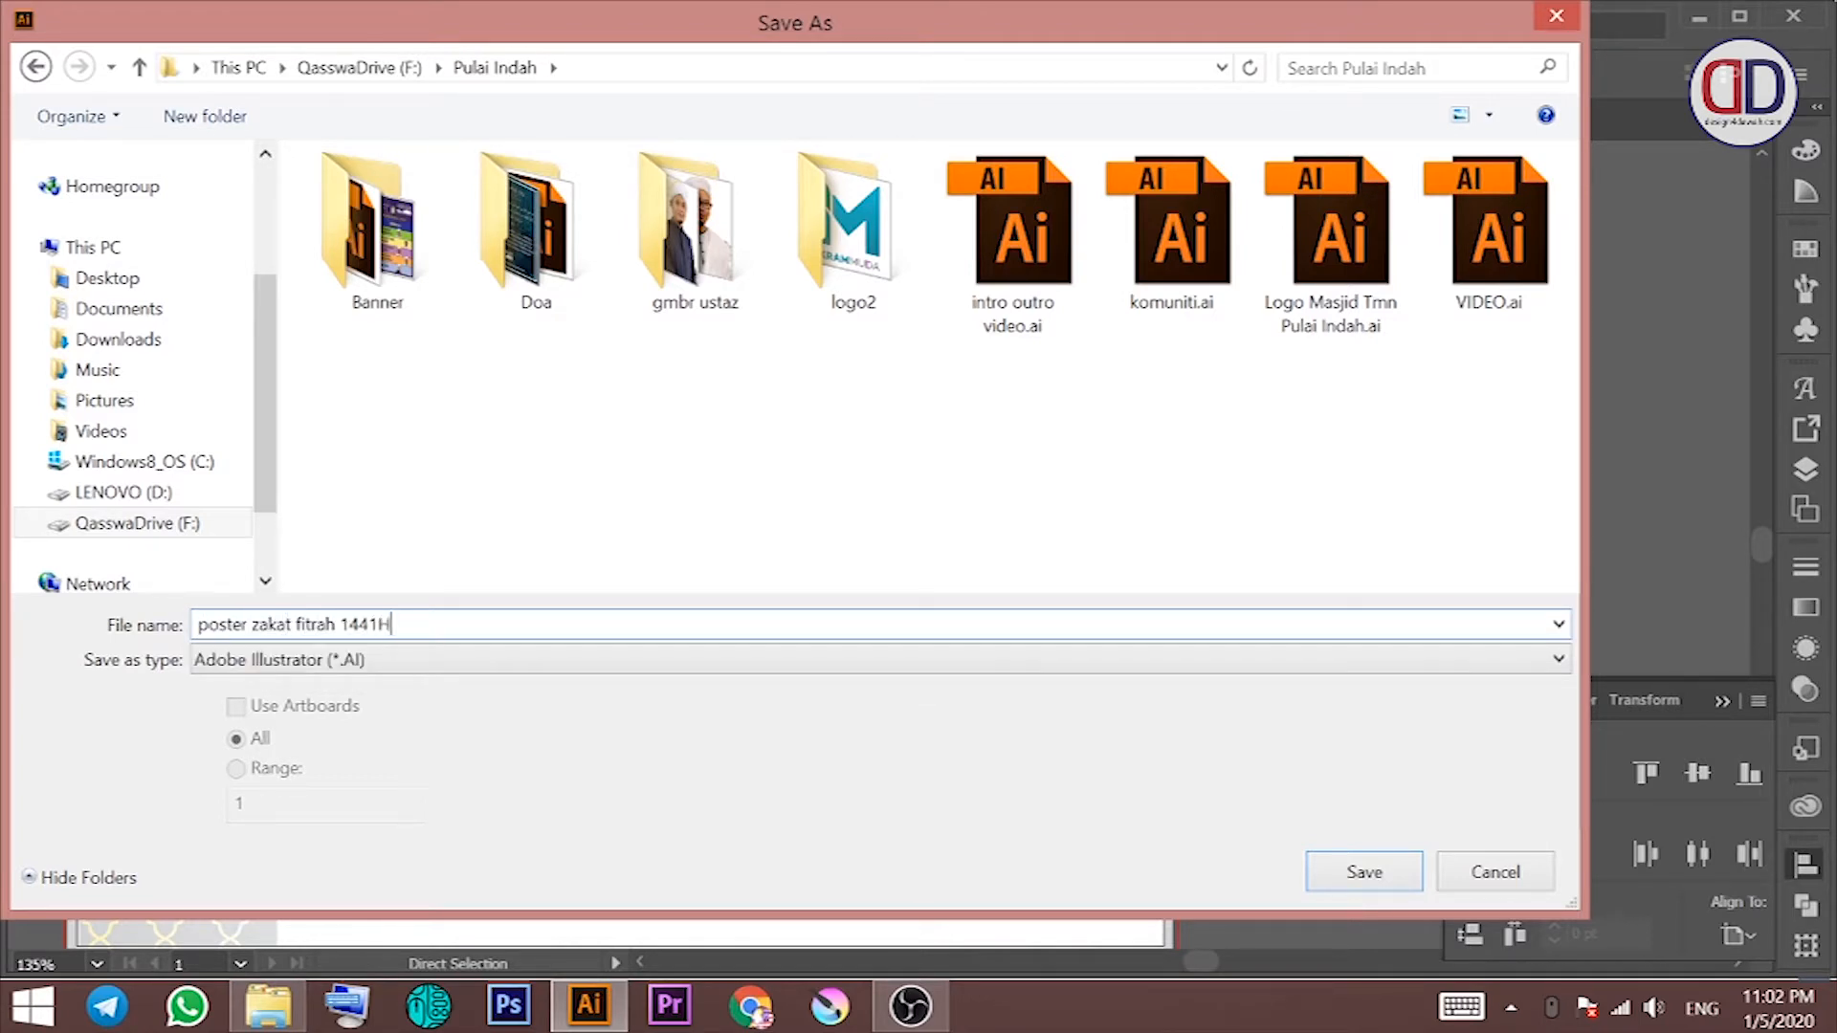
pyautogui.press('Return')
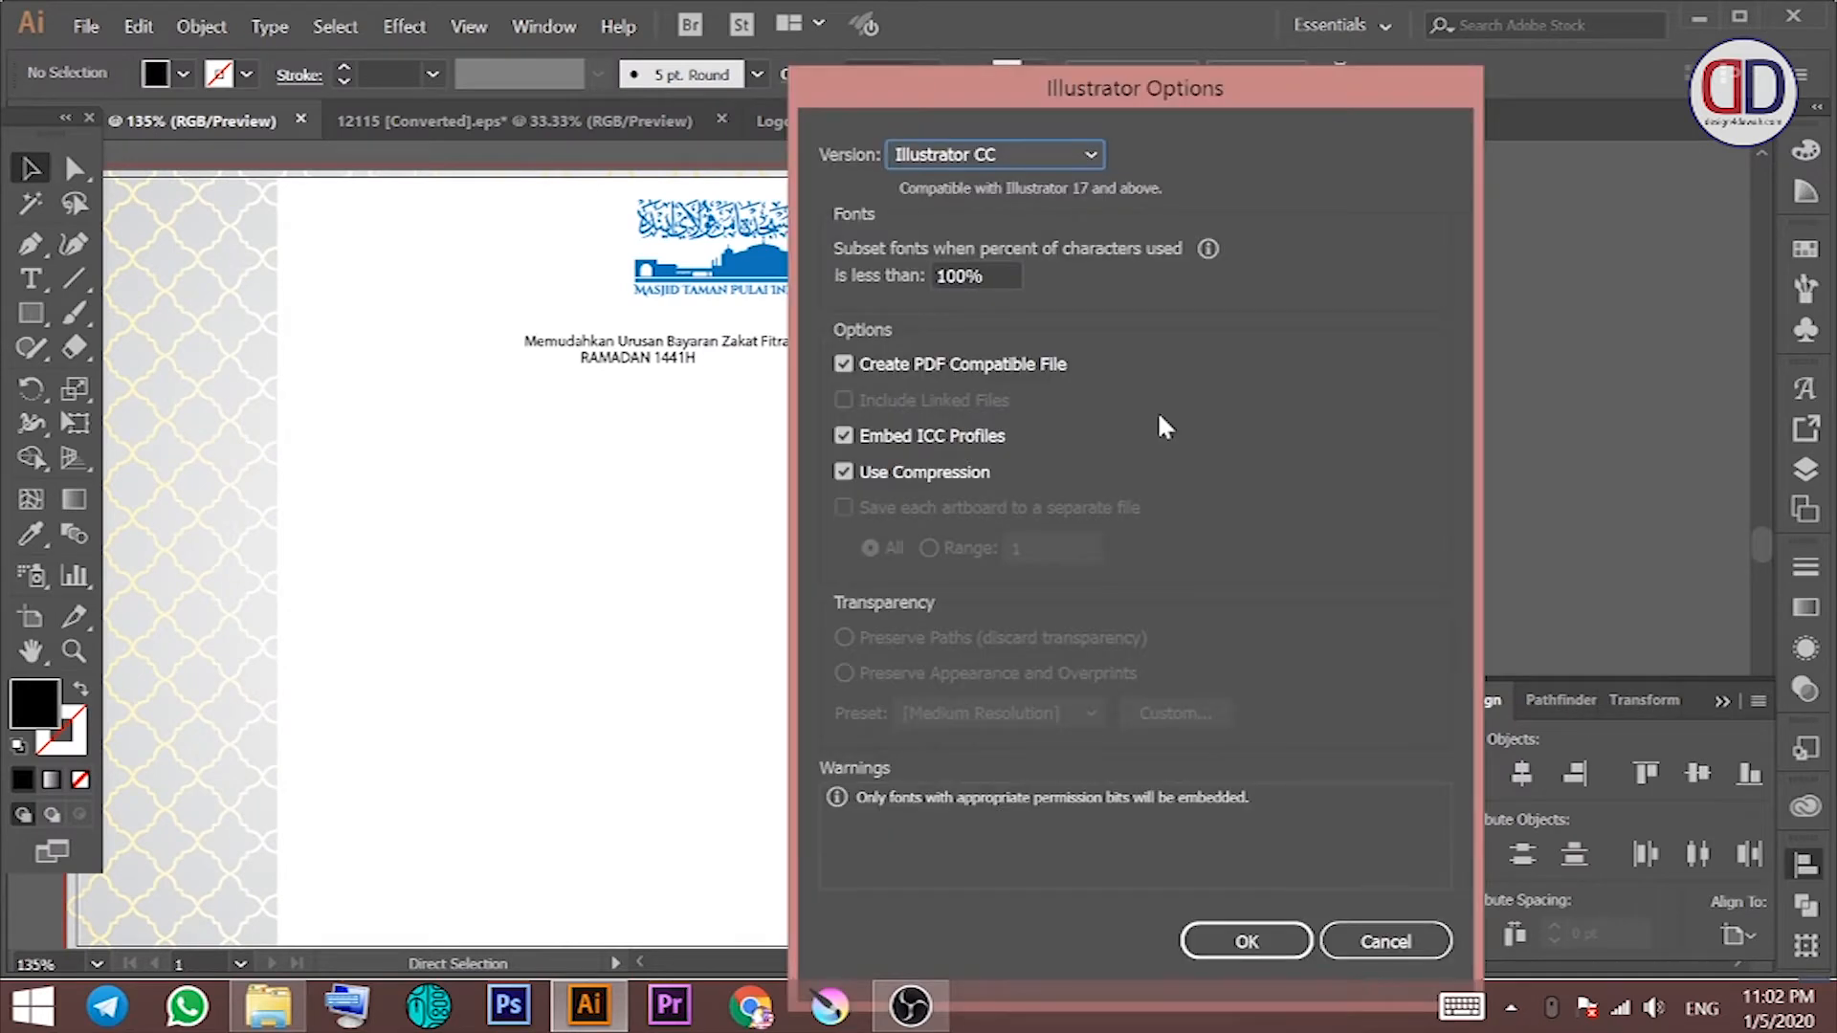
pyautogui.click(1215, 943)
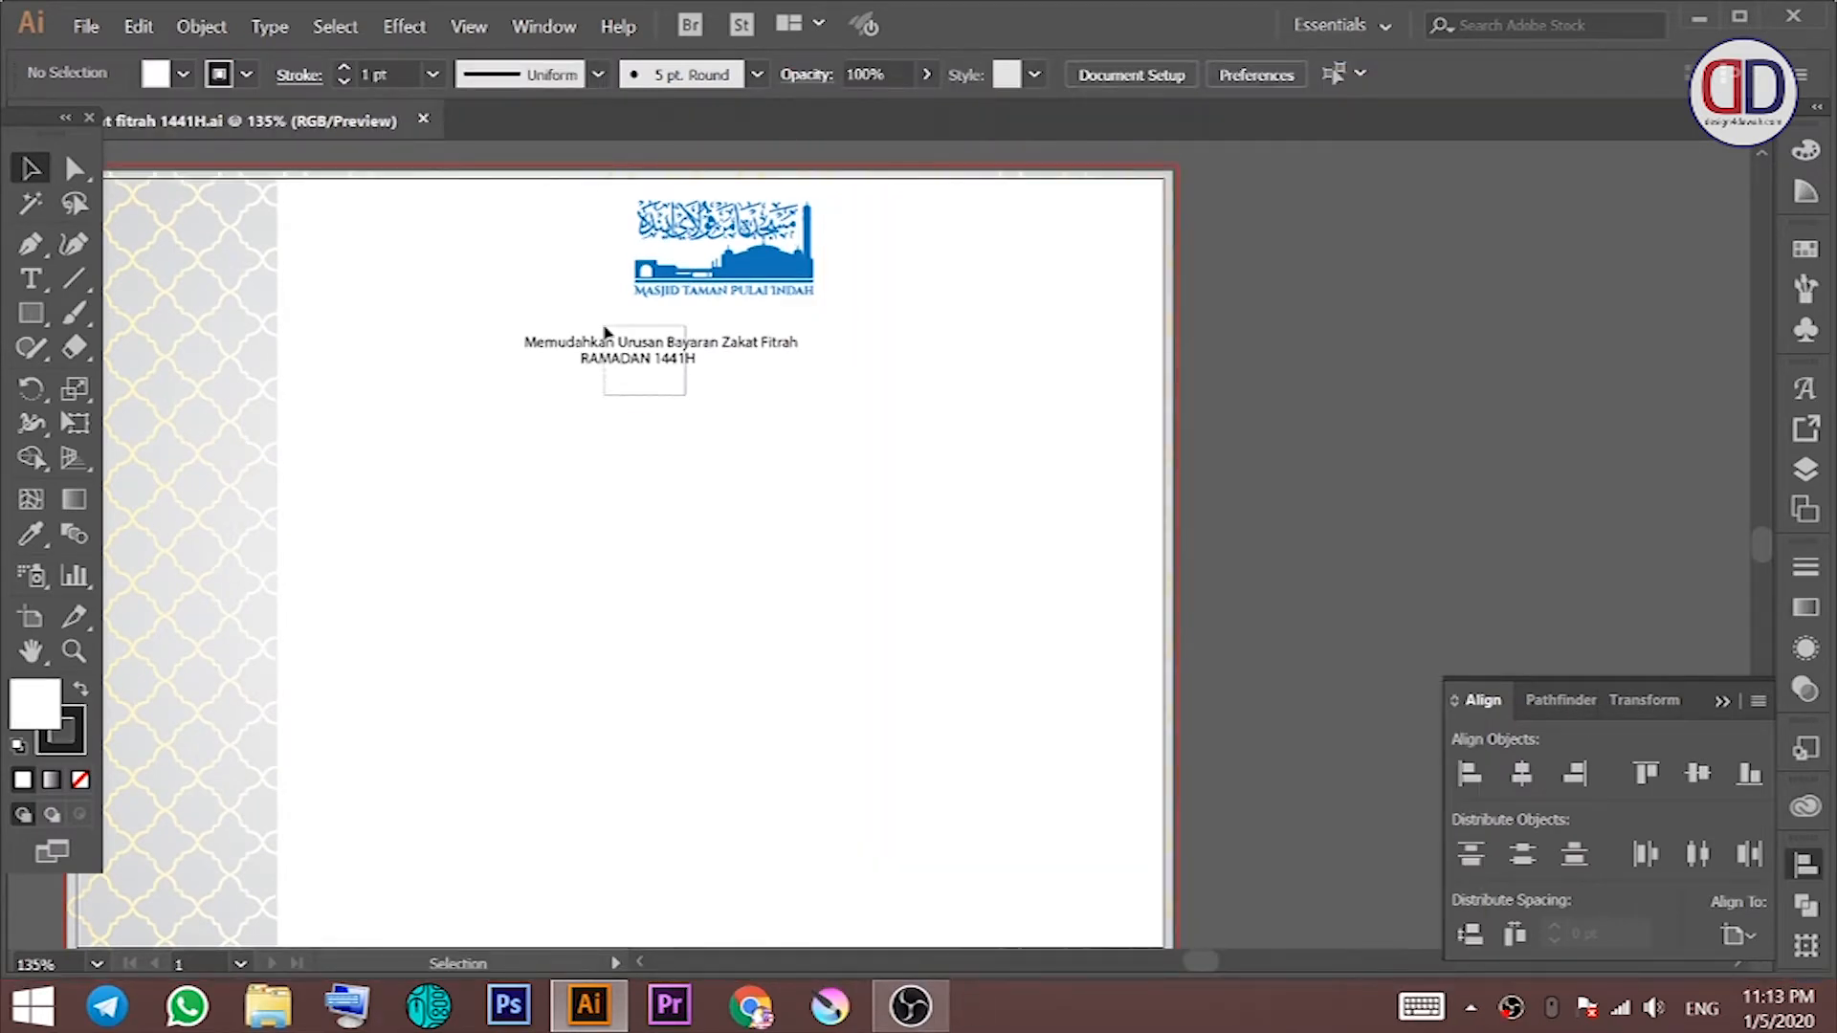
# Step: Set the two-line heading text in Oswald Regular
pyautogui.click(604, 332)
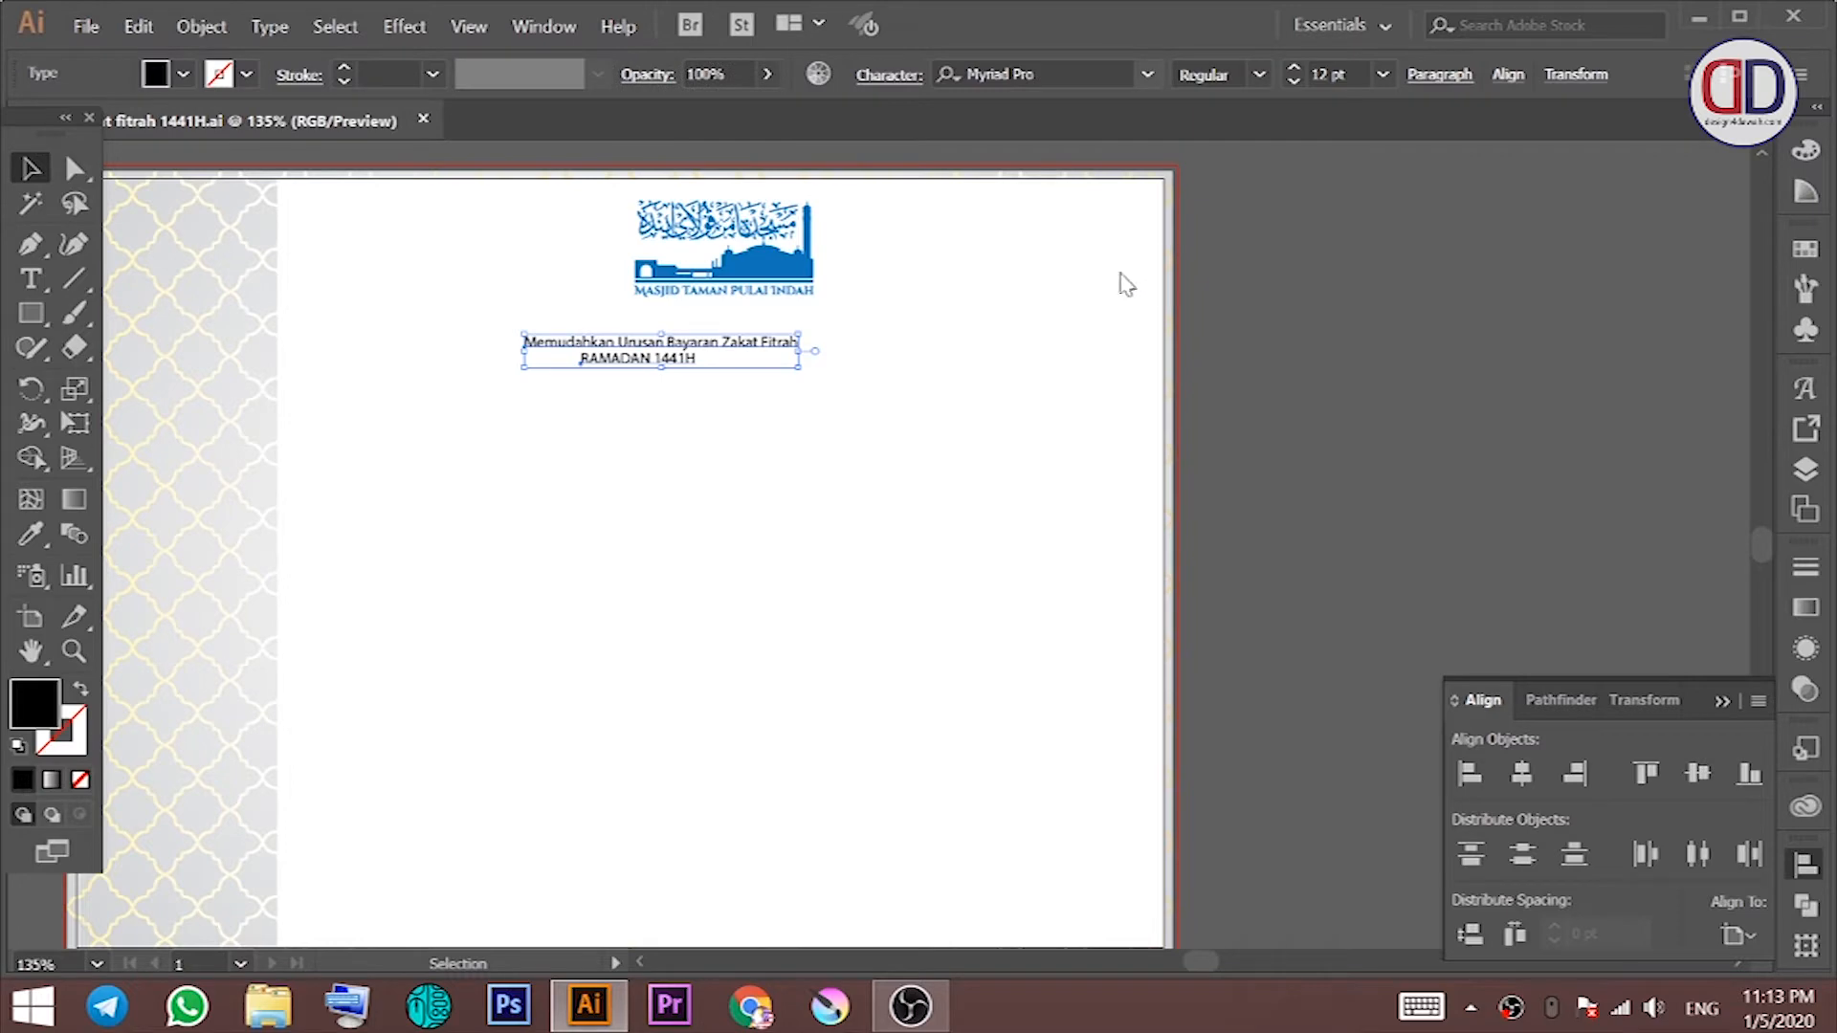
pyautogui.click(1147, 74)
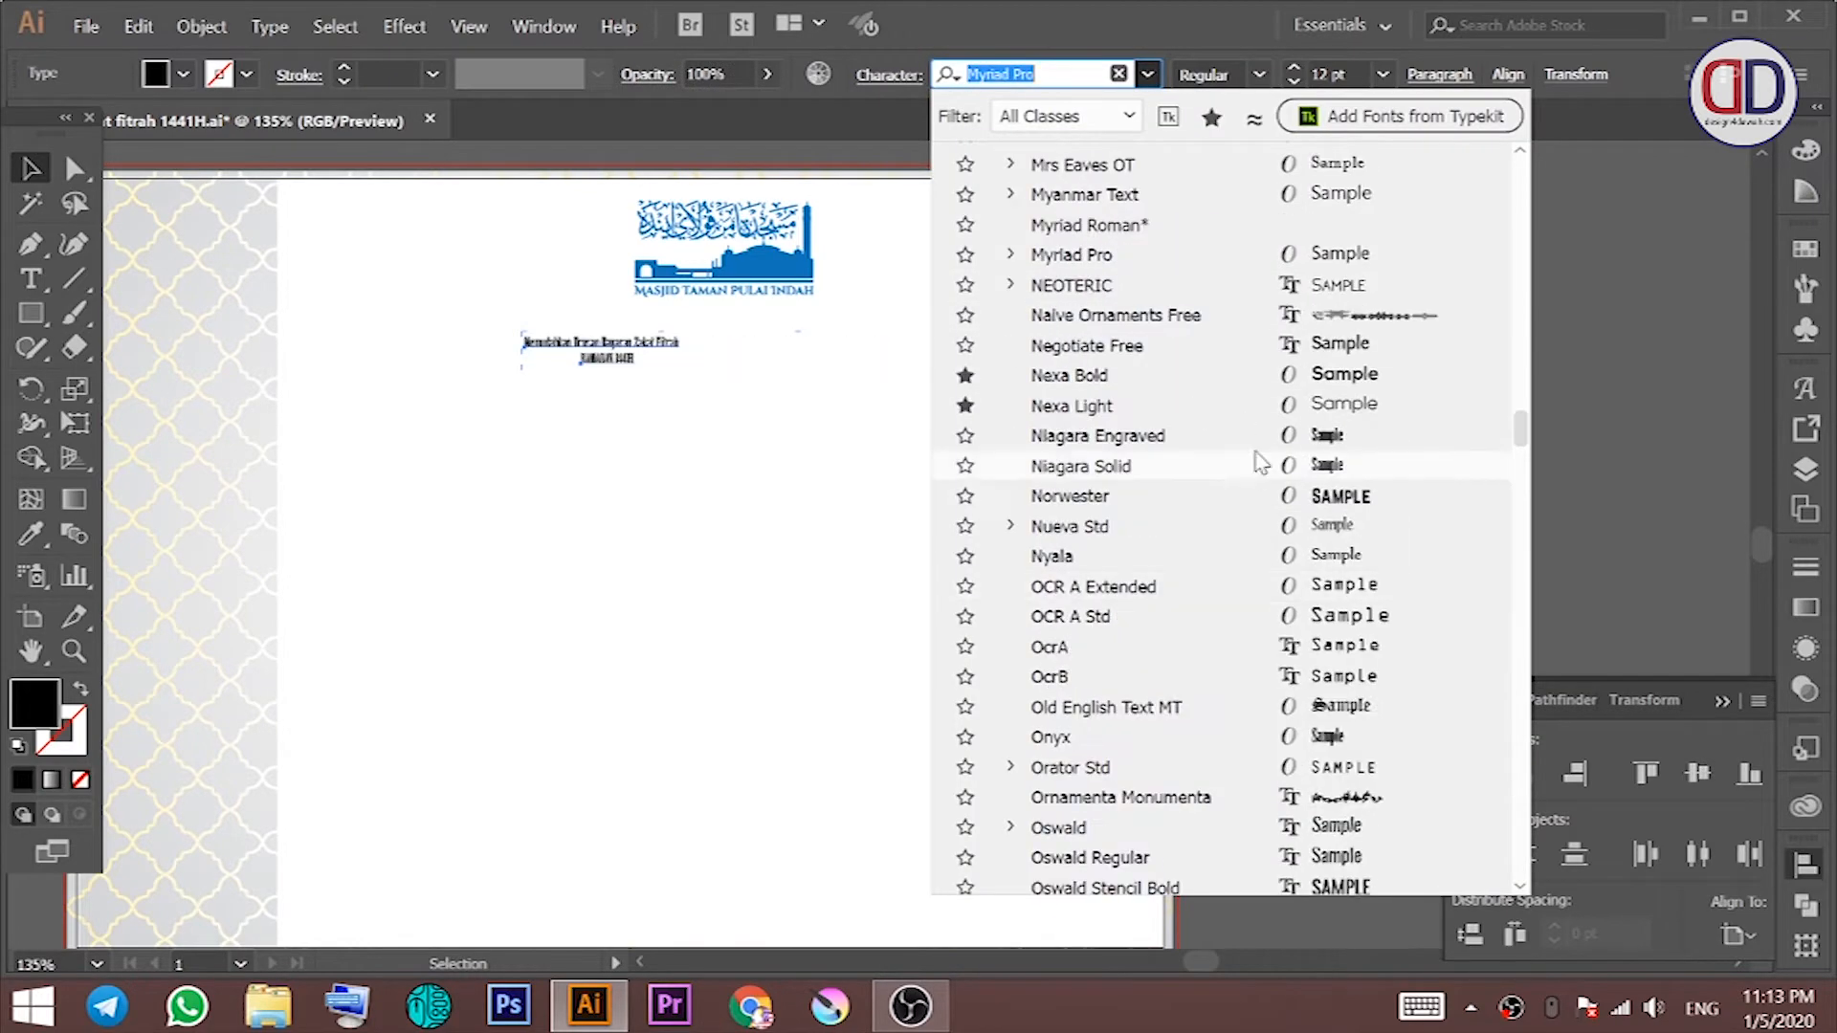
pyautogui.scroll(-2, 1261, 463)
pyautogui.scroll(-2, 1234, 536)
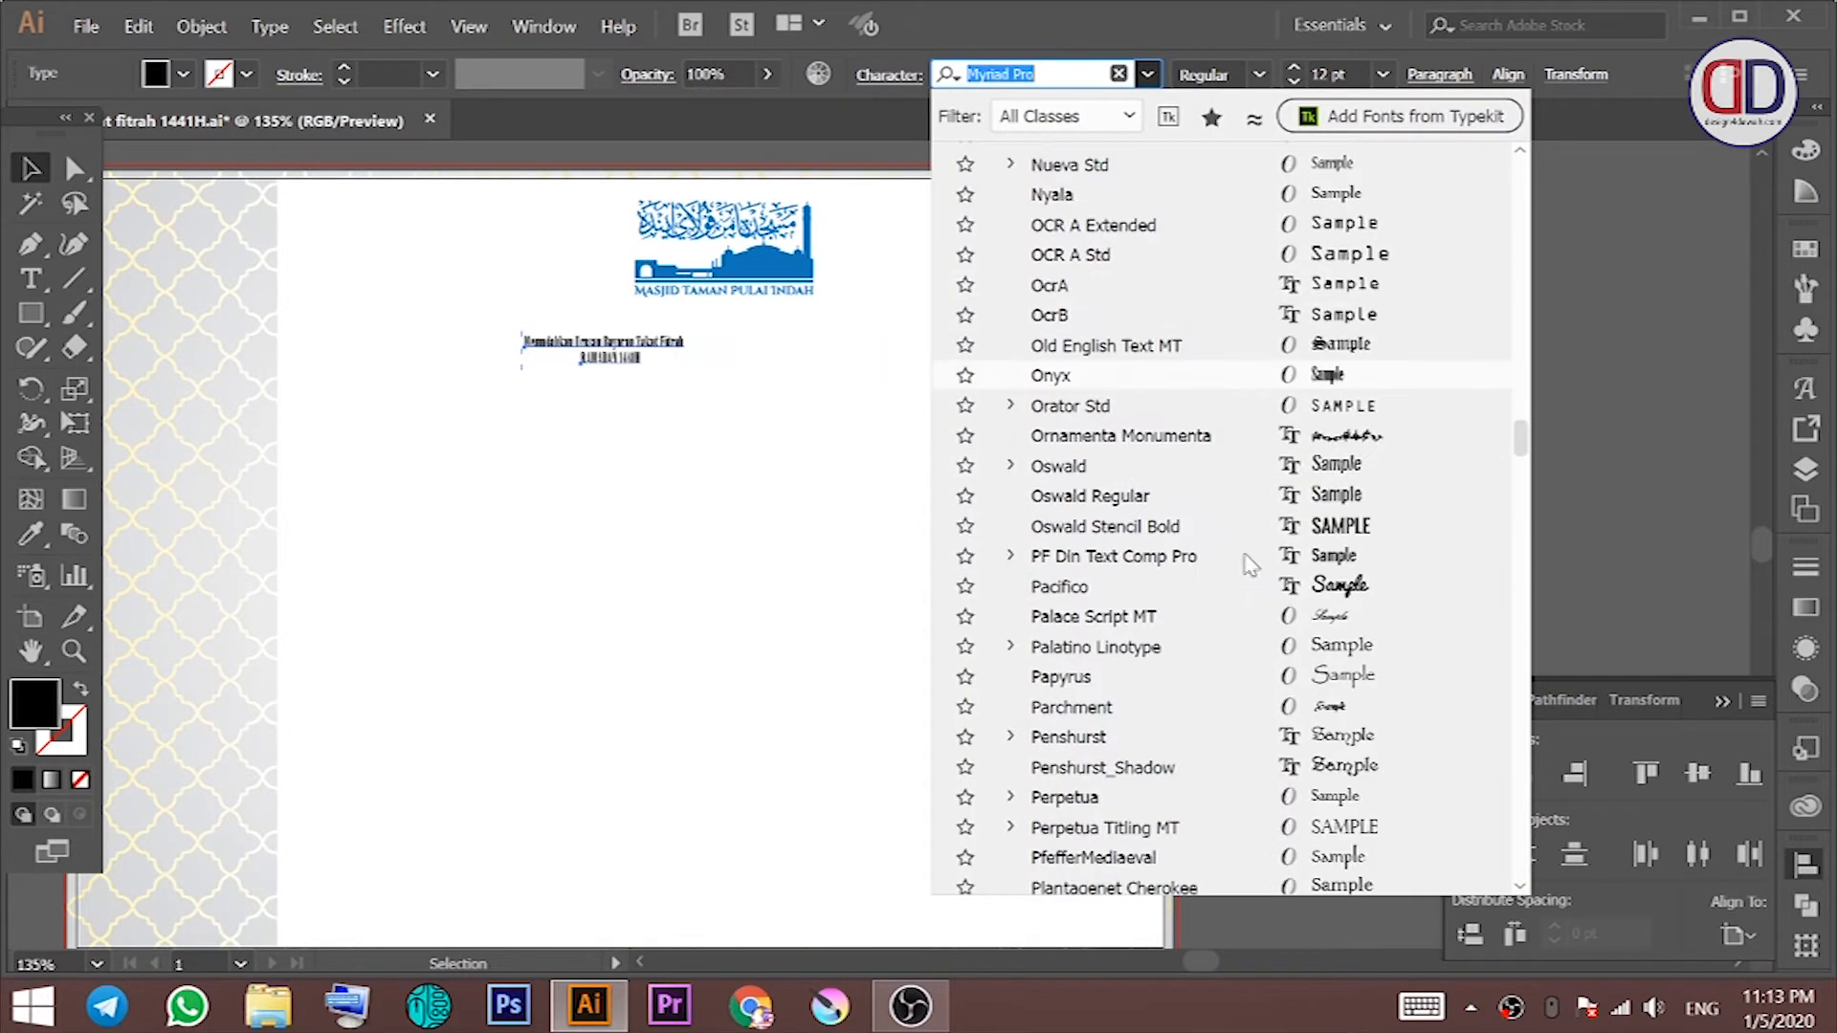
pyautogui.click(1211, 496)
# Step: Enlarge the heading and centre it horizontally with the logo
pyautogui.moveTo(761, 369); pyautogui.dragTo(985, 461)
pyautogui.click(864, 455)
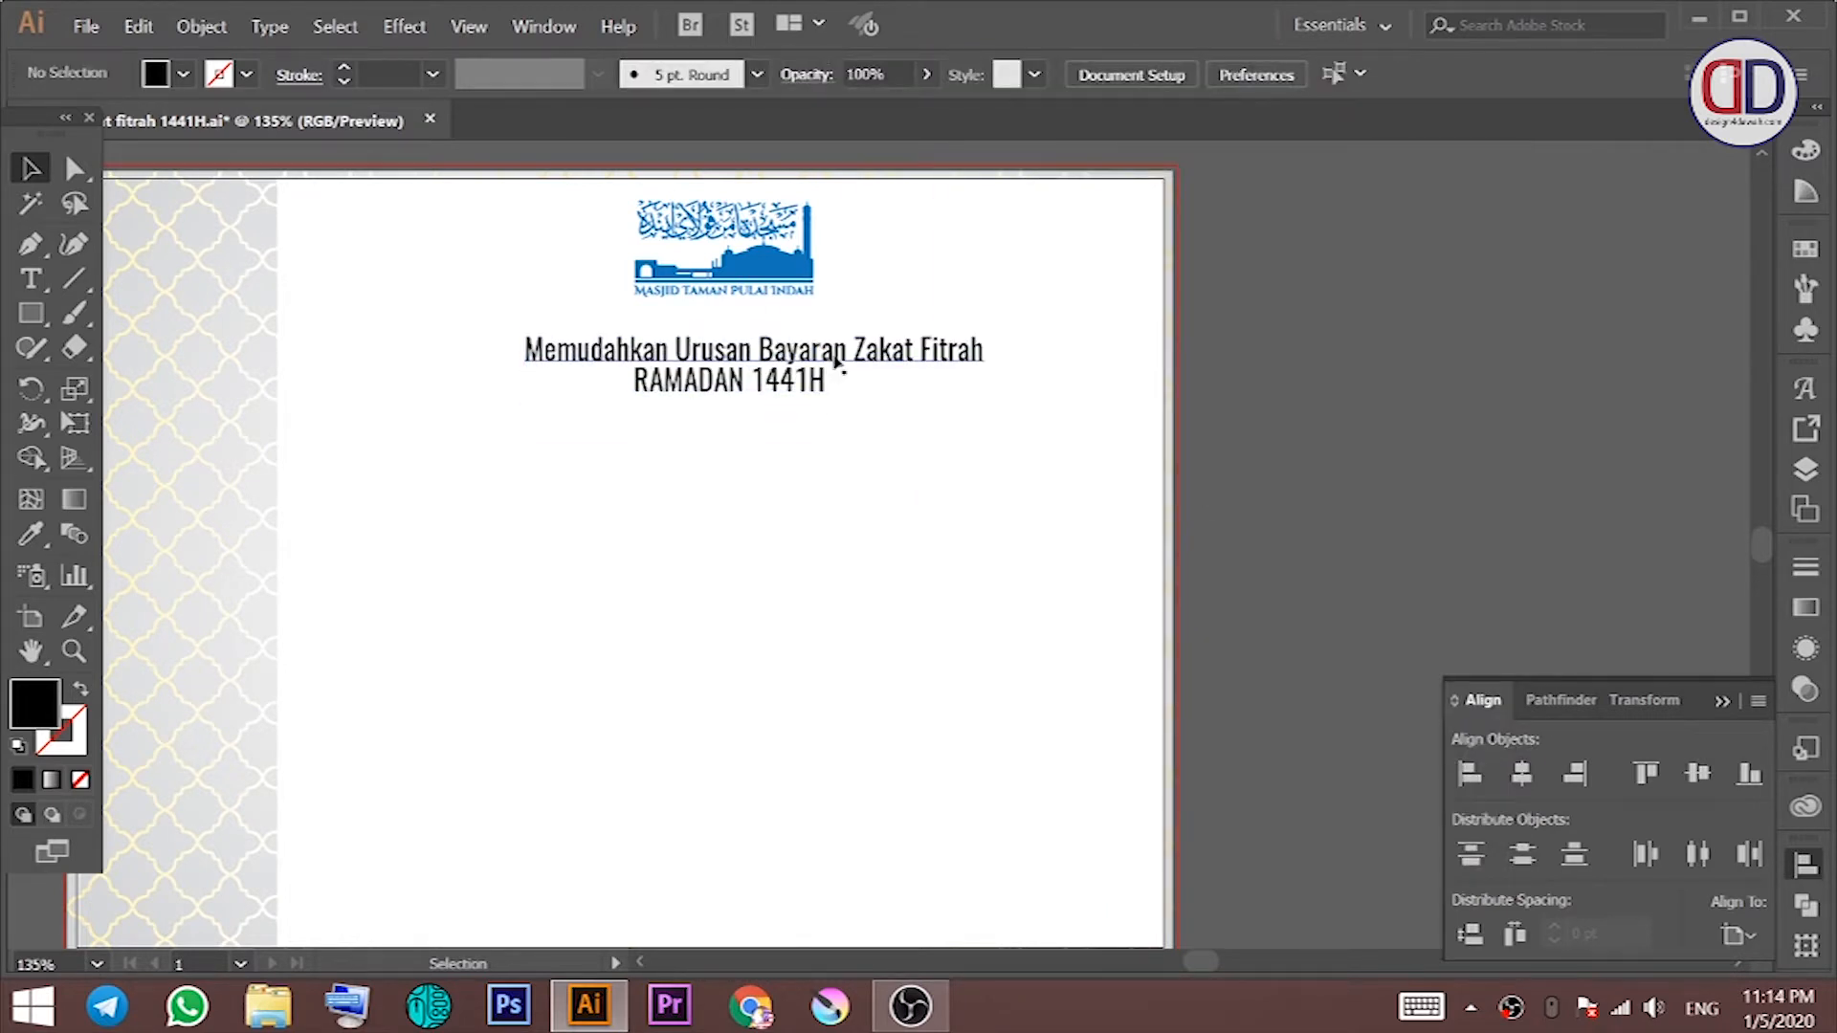
pyautogui.moveTo(831, 356); pyautogui.dragTo(822, 329)
pyautogui.moveTo(693, 256); pyautogui.dragTo(685, 251)
pyautogui.click(1520, 773)
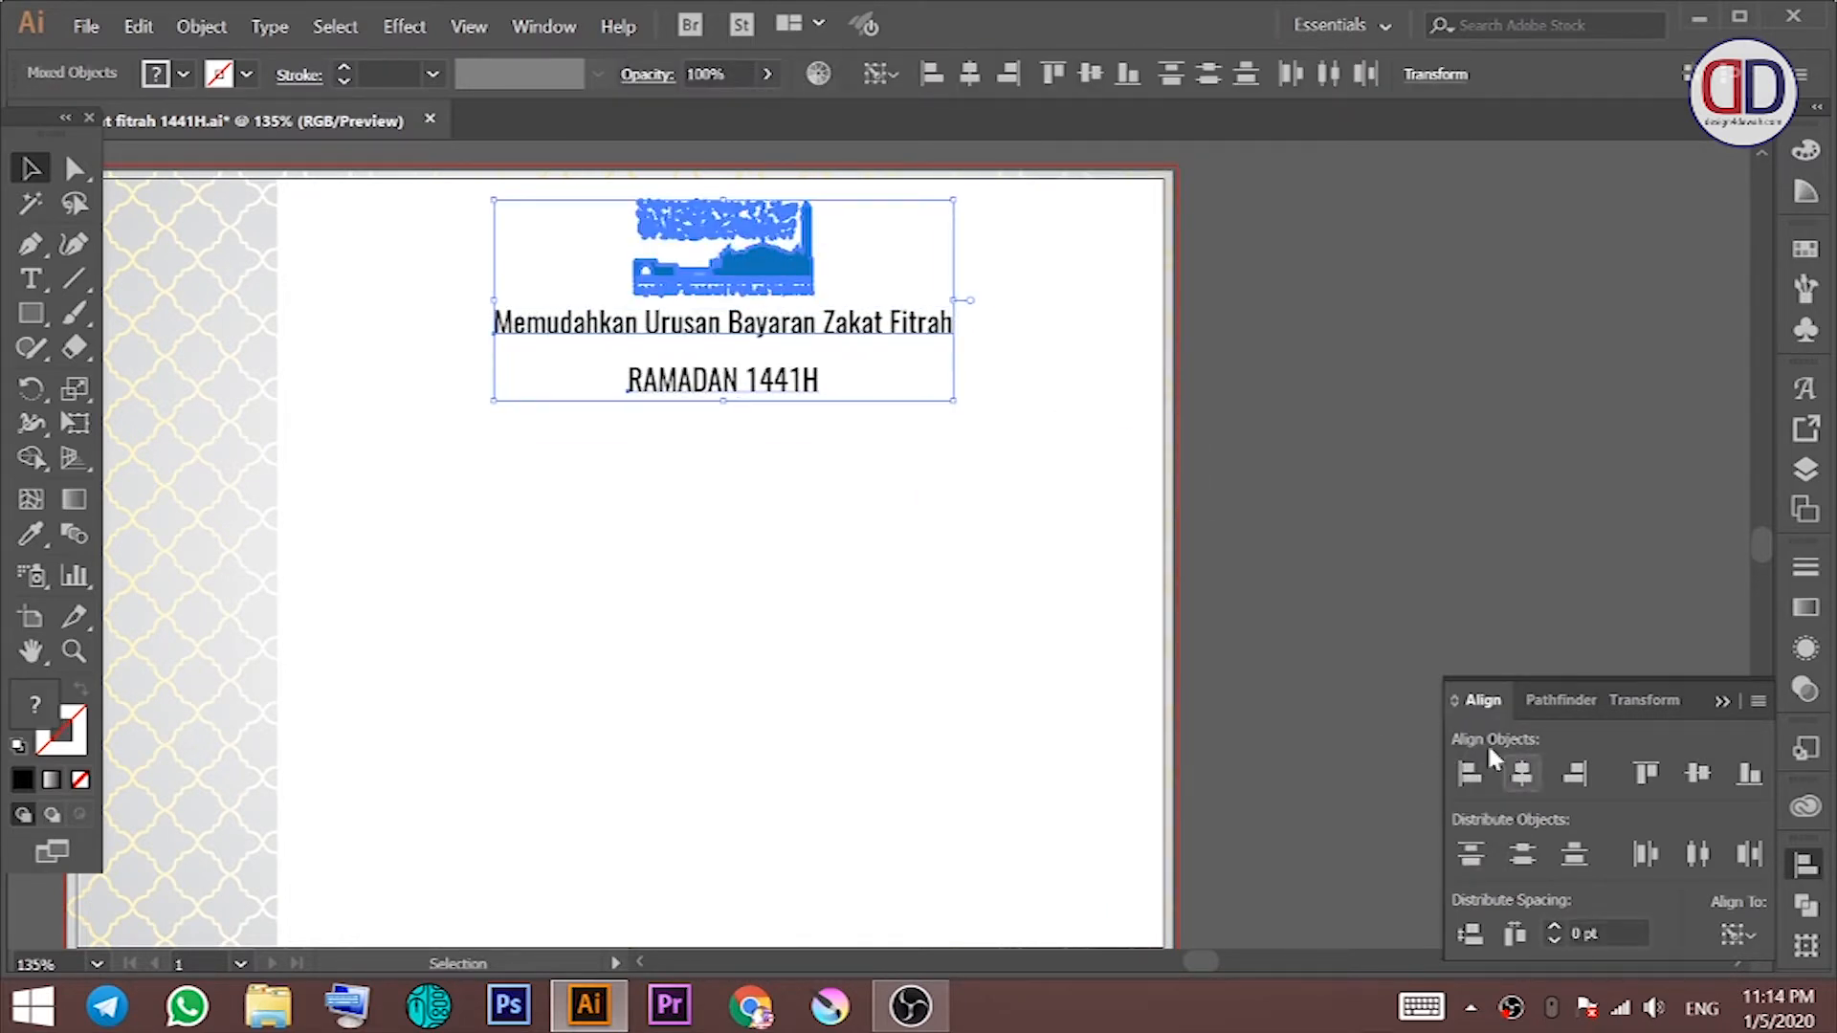
pyautogui.click(1038, 499)
# Step: Make RAMADAN 1441H larger and the Memudahkan subtitle smaller, nudging both lines up
pyautogui.moveTo(803, 387); pyautogui.dragTo(801, 360)
pyautogui.click(874, 385)
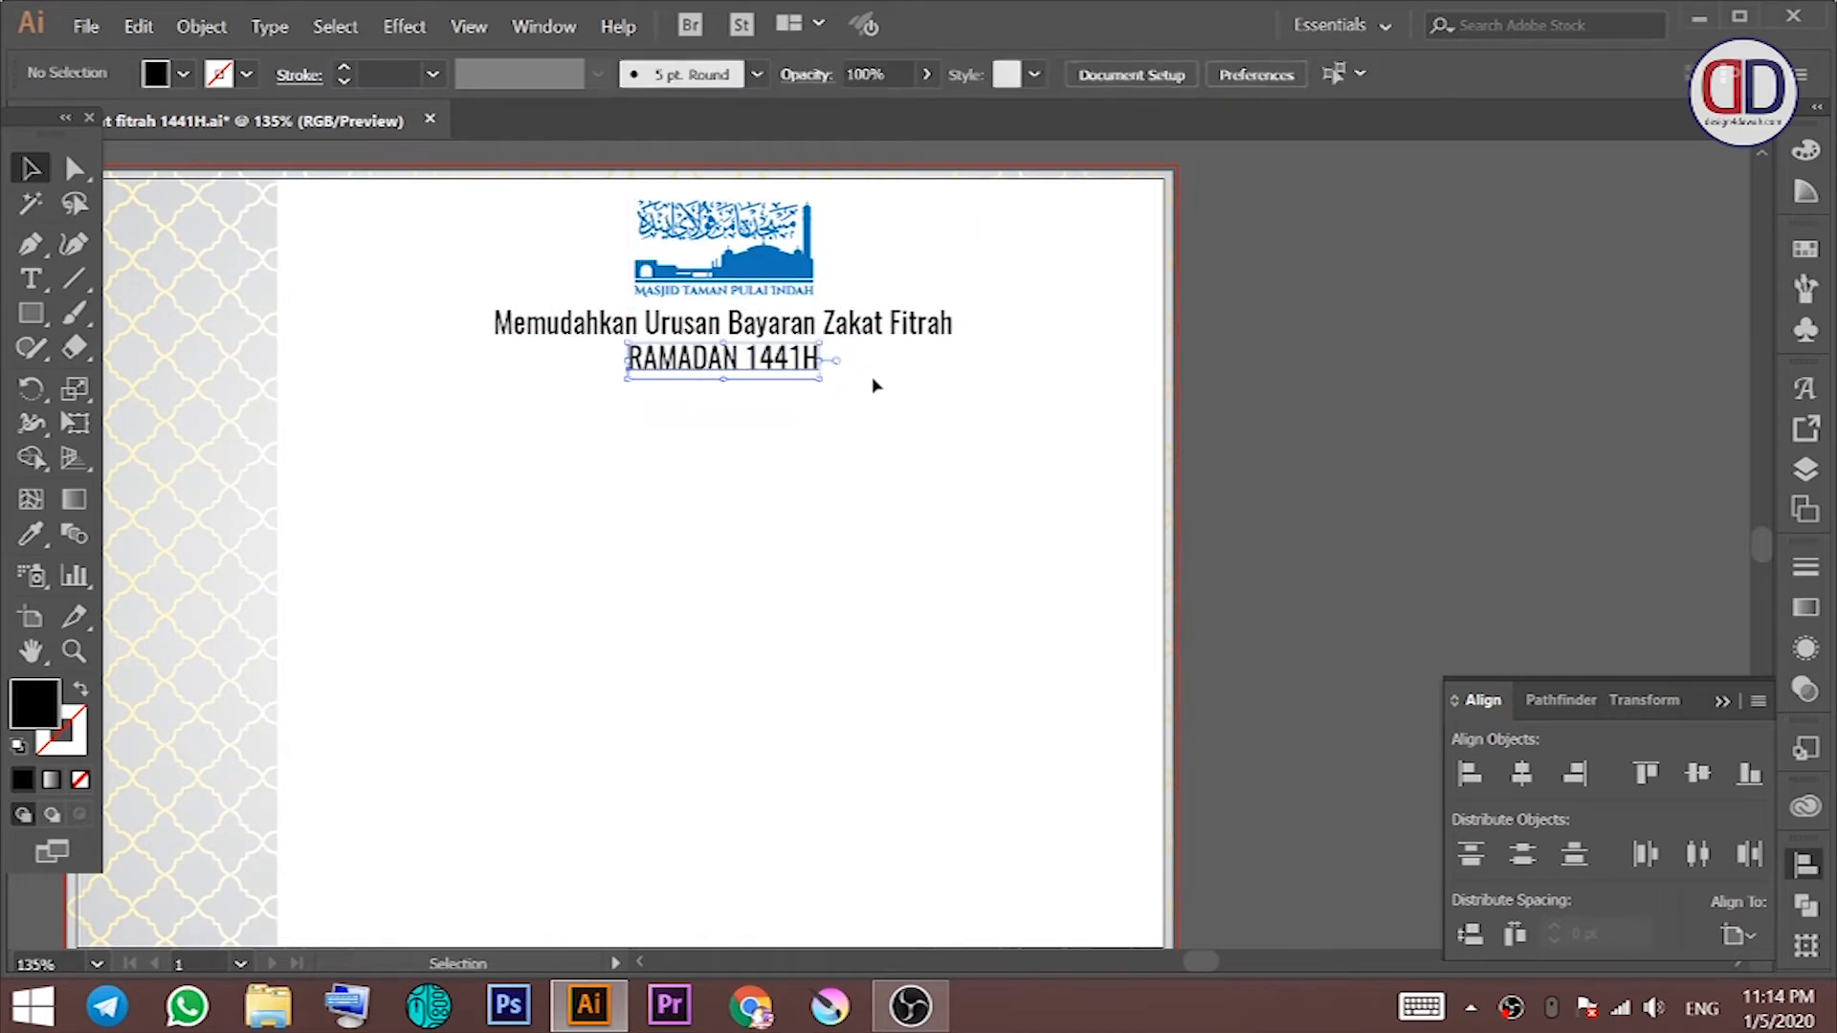
pyautogui.click(767, 361)
pyautogui.moveTo(628, 377); pyautogui.dragTo(685, 380)
pyautogui.click(754, 330)
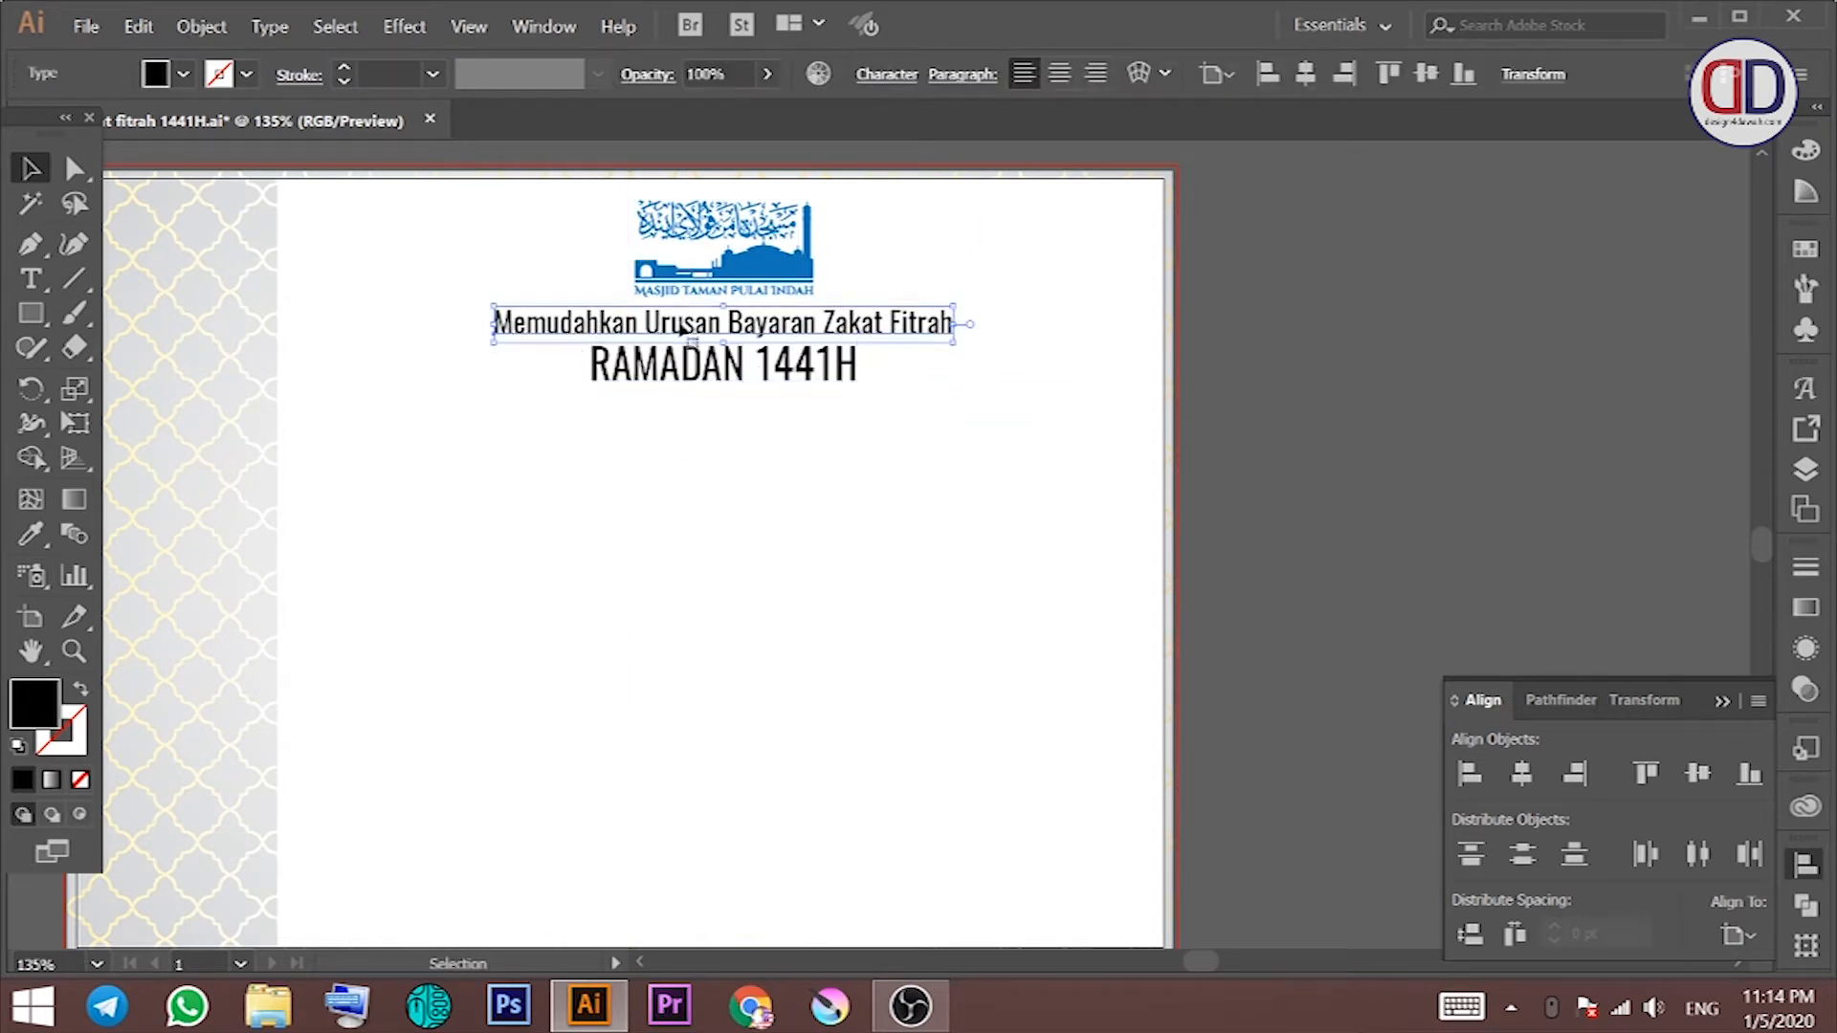
pyautogui.moveTo(493, 344); pyautogui.dragTo(540, 339)
pyautogui.moveTo(815, 302); pyautogui.dragTo(955, 365)
pyautogui.click(870, 387)
pyautogui.click(897, 398)
pyautogui.moveTo(994, 376); pyautogui.dragTo(844, 264)
pyautogui.click(733, 433)
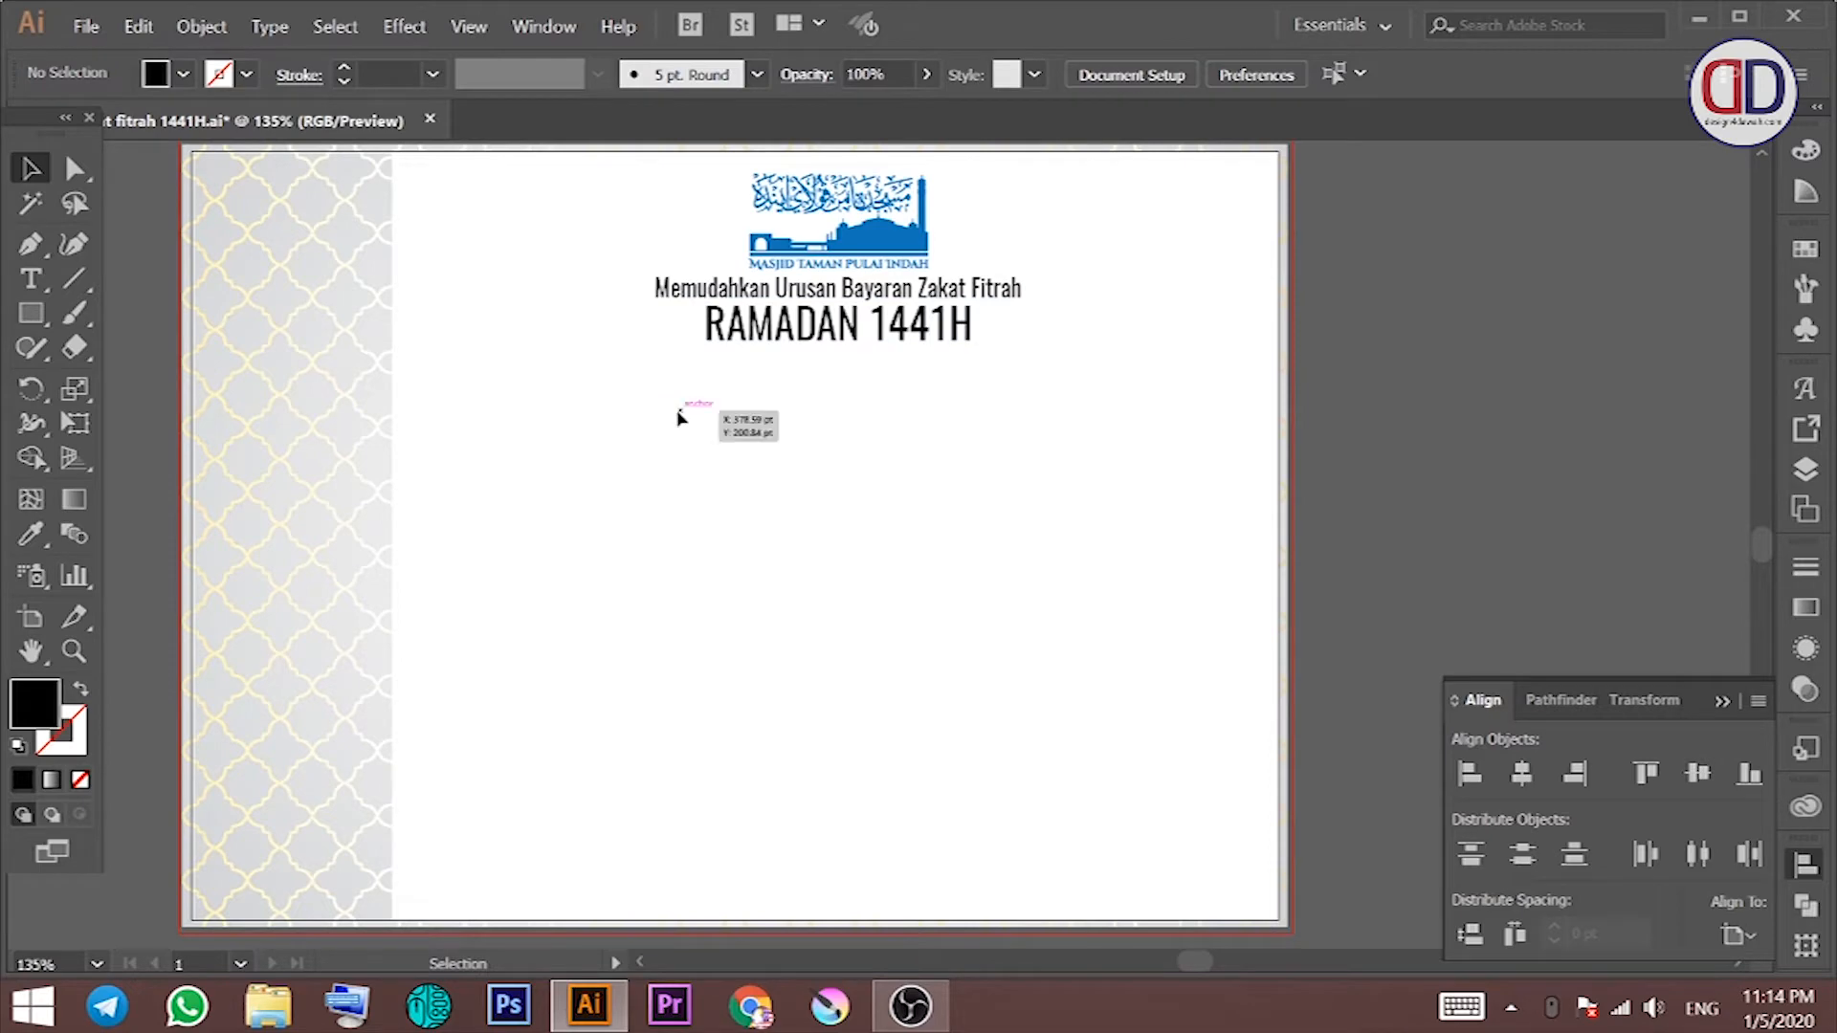
# Step: Place muslims-give-alms-zakat-month-ramadan_80802-463.jpg from Downloads on the pasteboard and scale it up
pyautogui.click(88, 26)
pyautogui.click(235, 458)
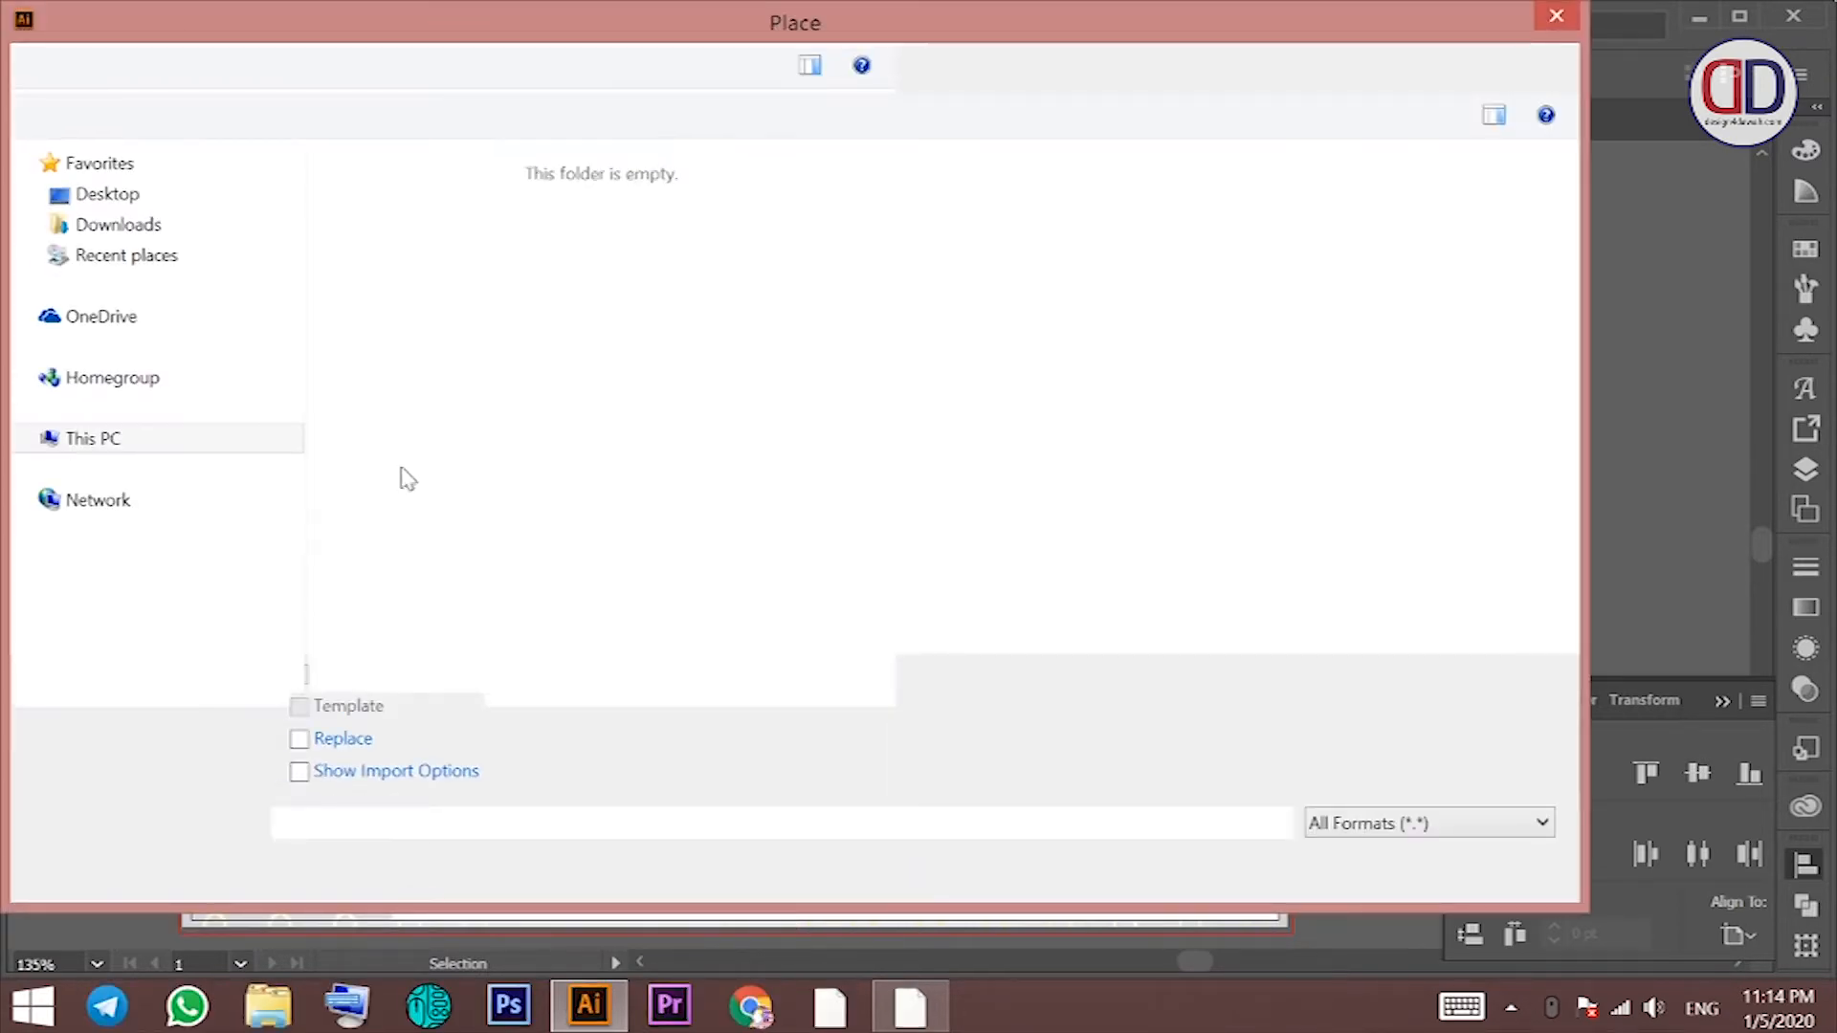
pyautogui.click(119, 400)
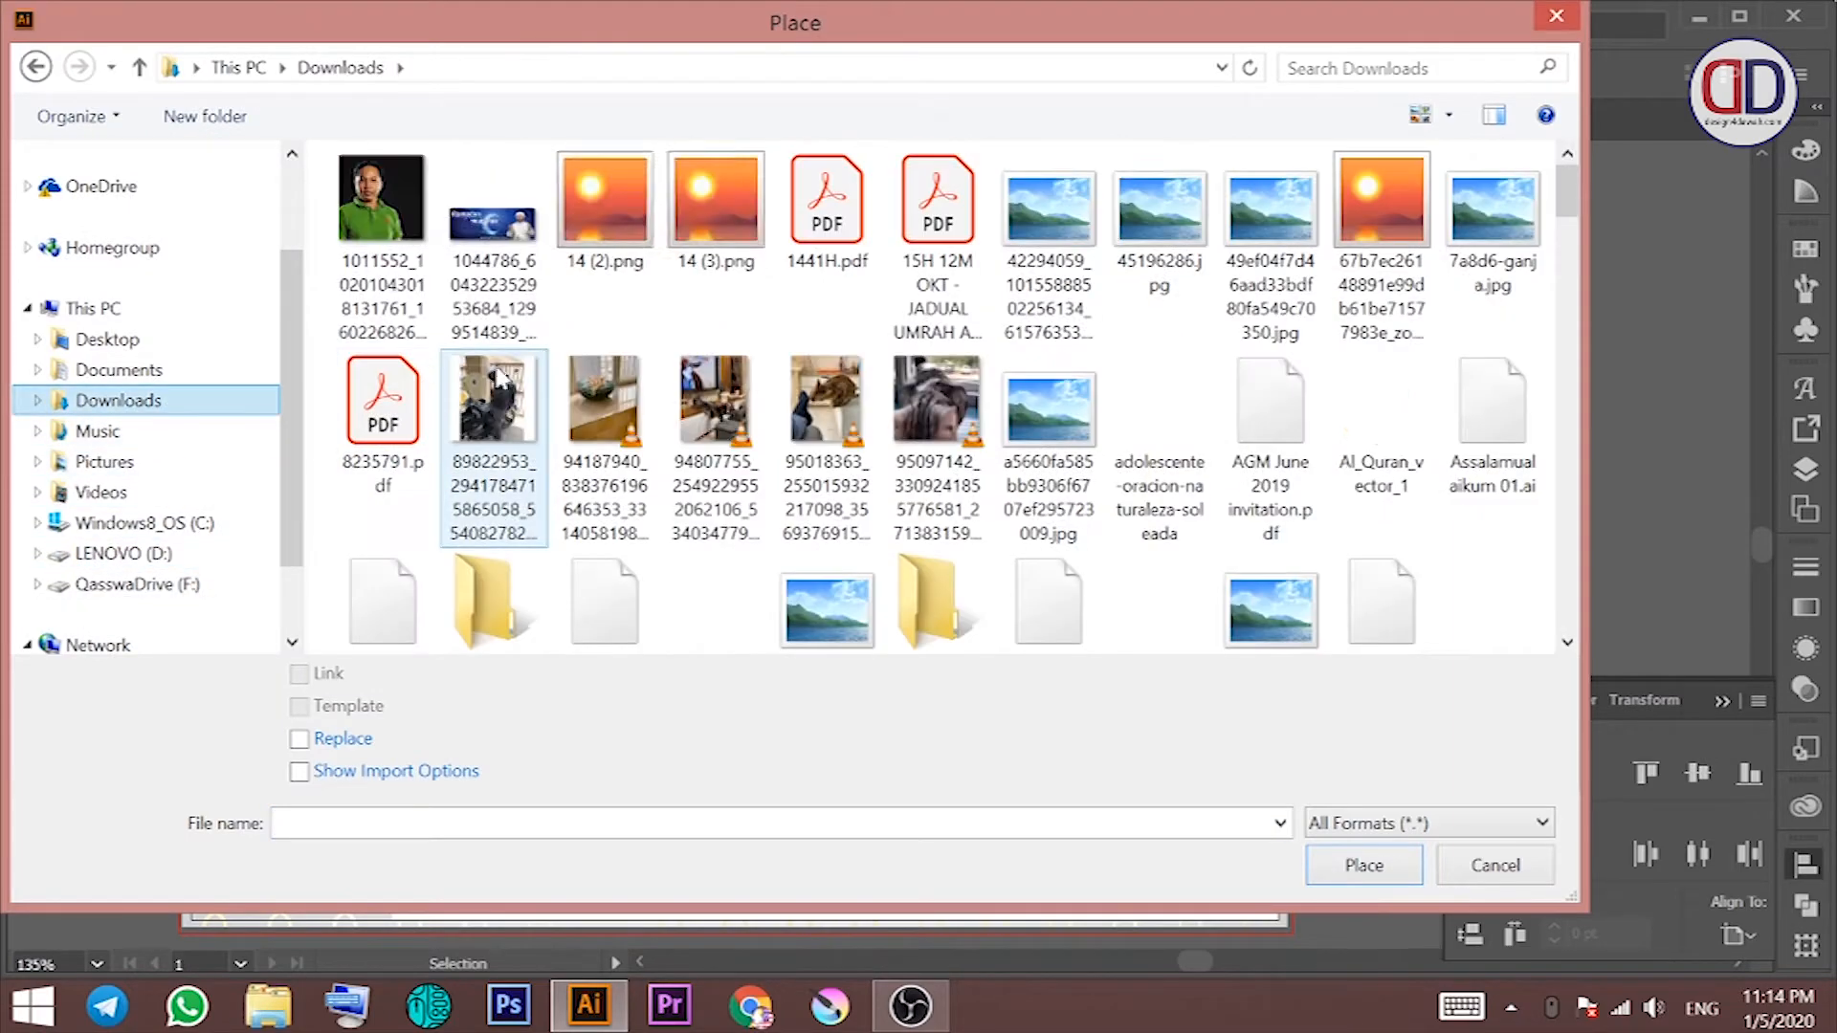
pyautogui.moveTo(1565, 192)
pyautogui.mouseDown()
pyautogui.moveTo(1565, 373)
pyautogui.moveTo(1558, 214)
pyautogui.mouseUp()
pyautogui.click(1374, 479)
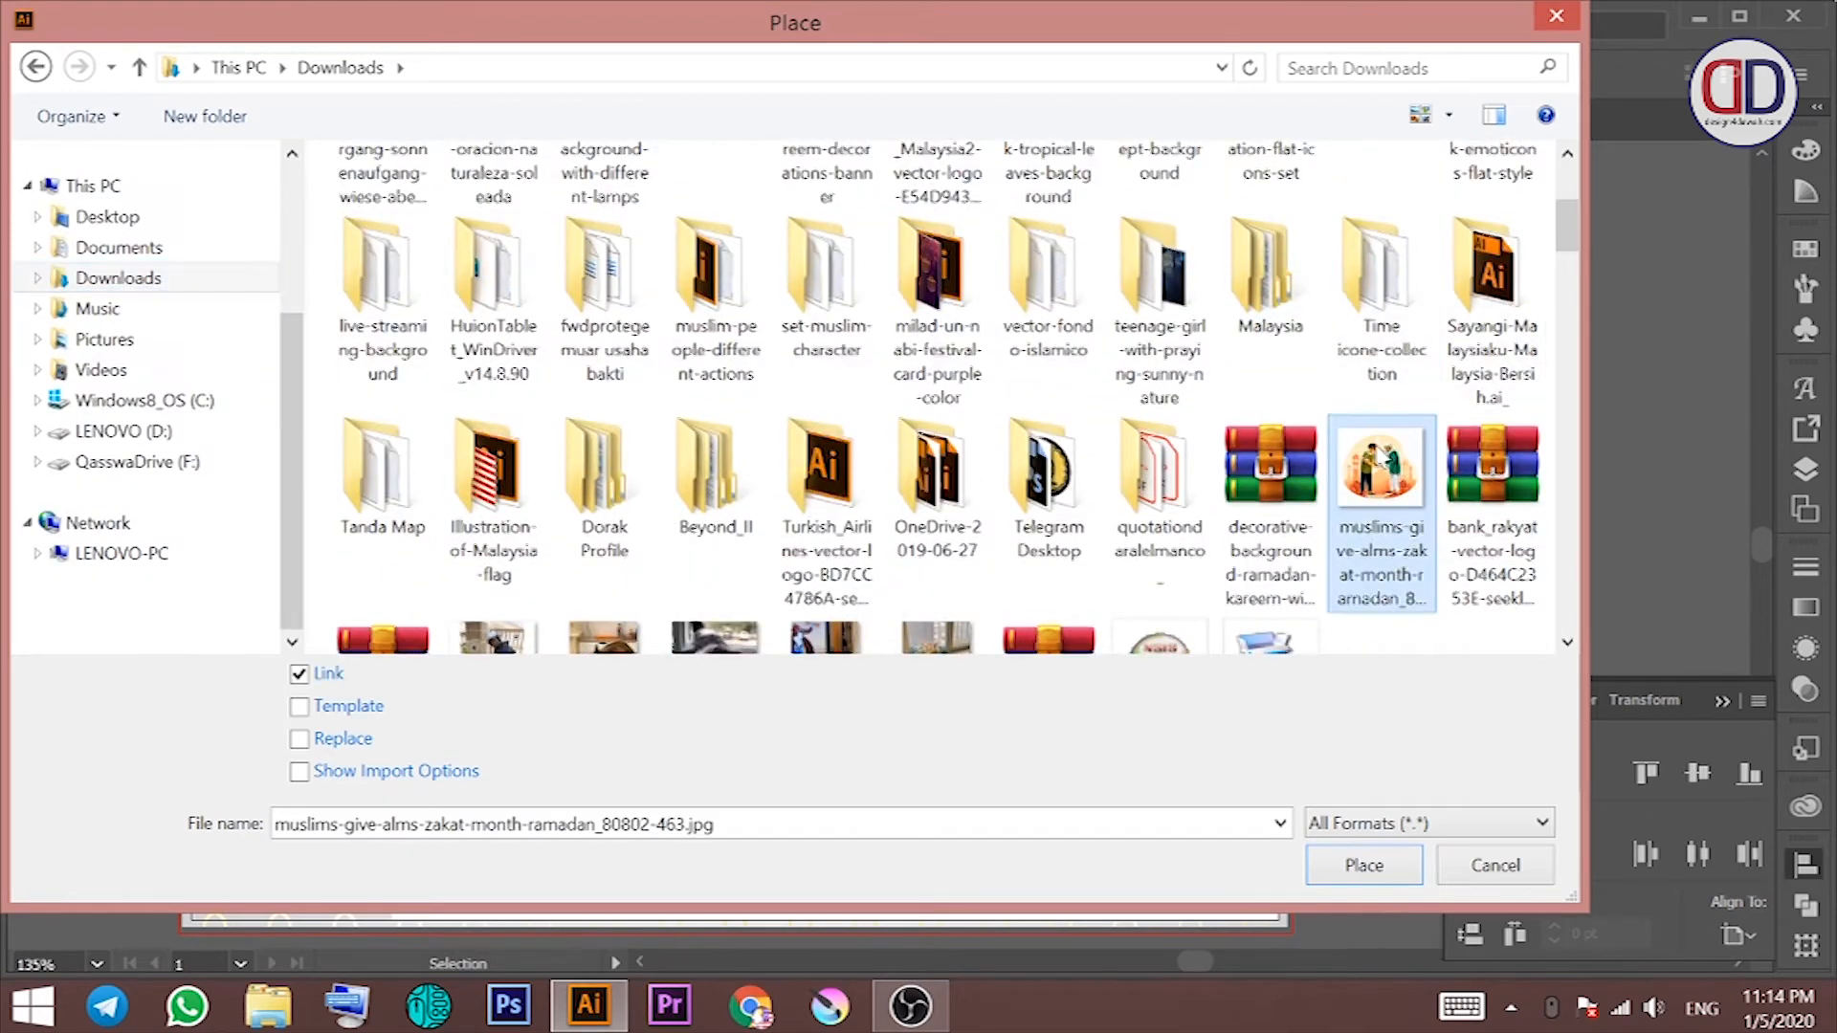
pyautogui.scroll(-2, 1374, 479)
pyautogui.press('Return')
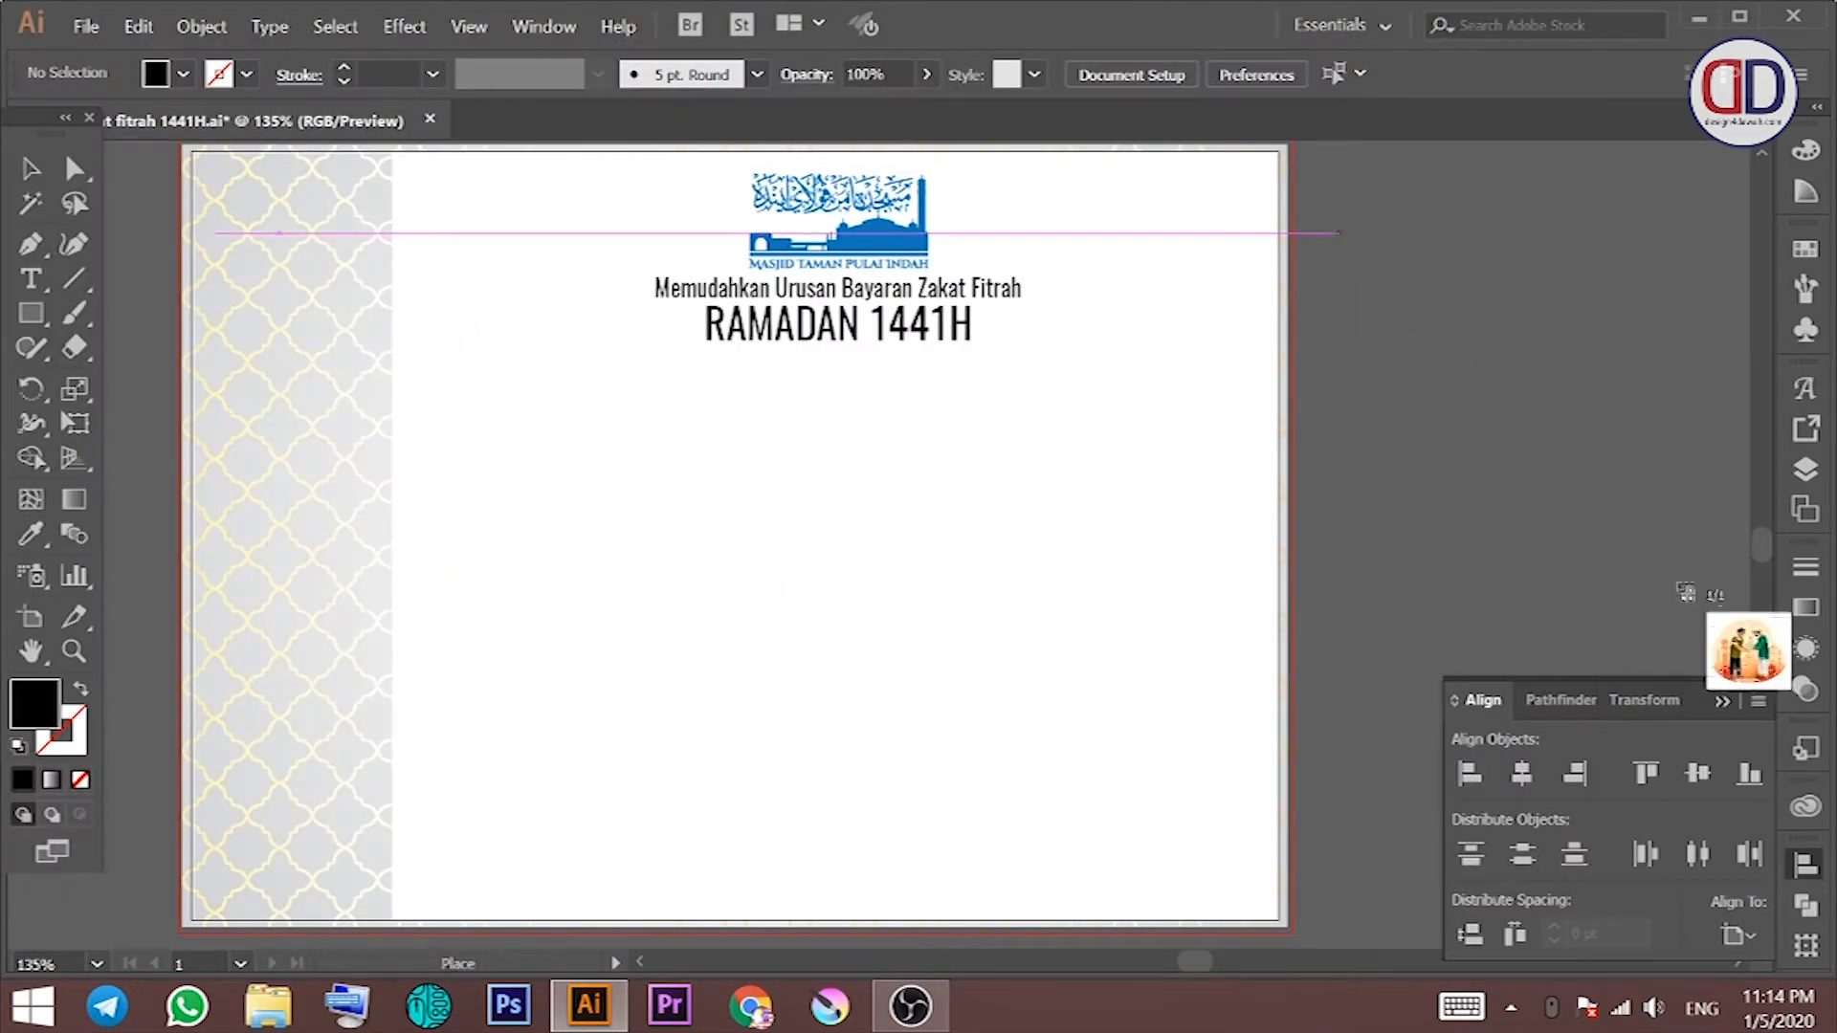
pyautogui.moveTo(1642, 602); pyautogui.dragTo(1265, 734)
# Step: Image-trace the handshake illustration with 16 colours and expand it into editable paths
pyautogui.click(778, 77)
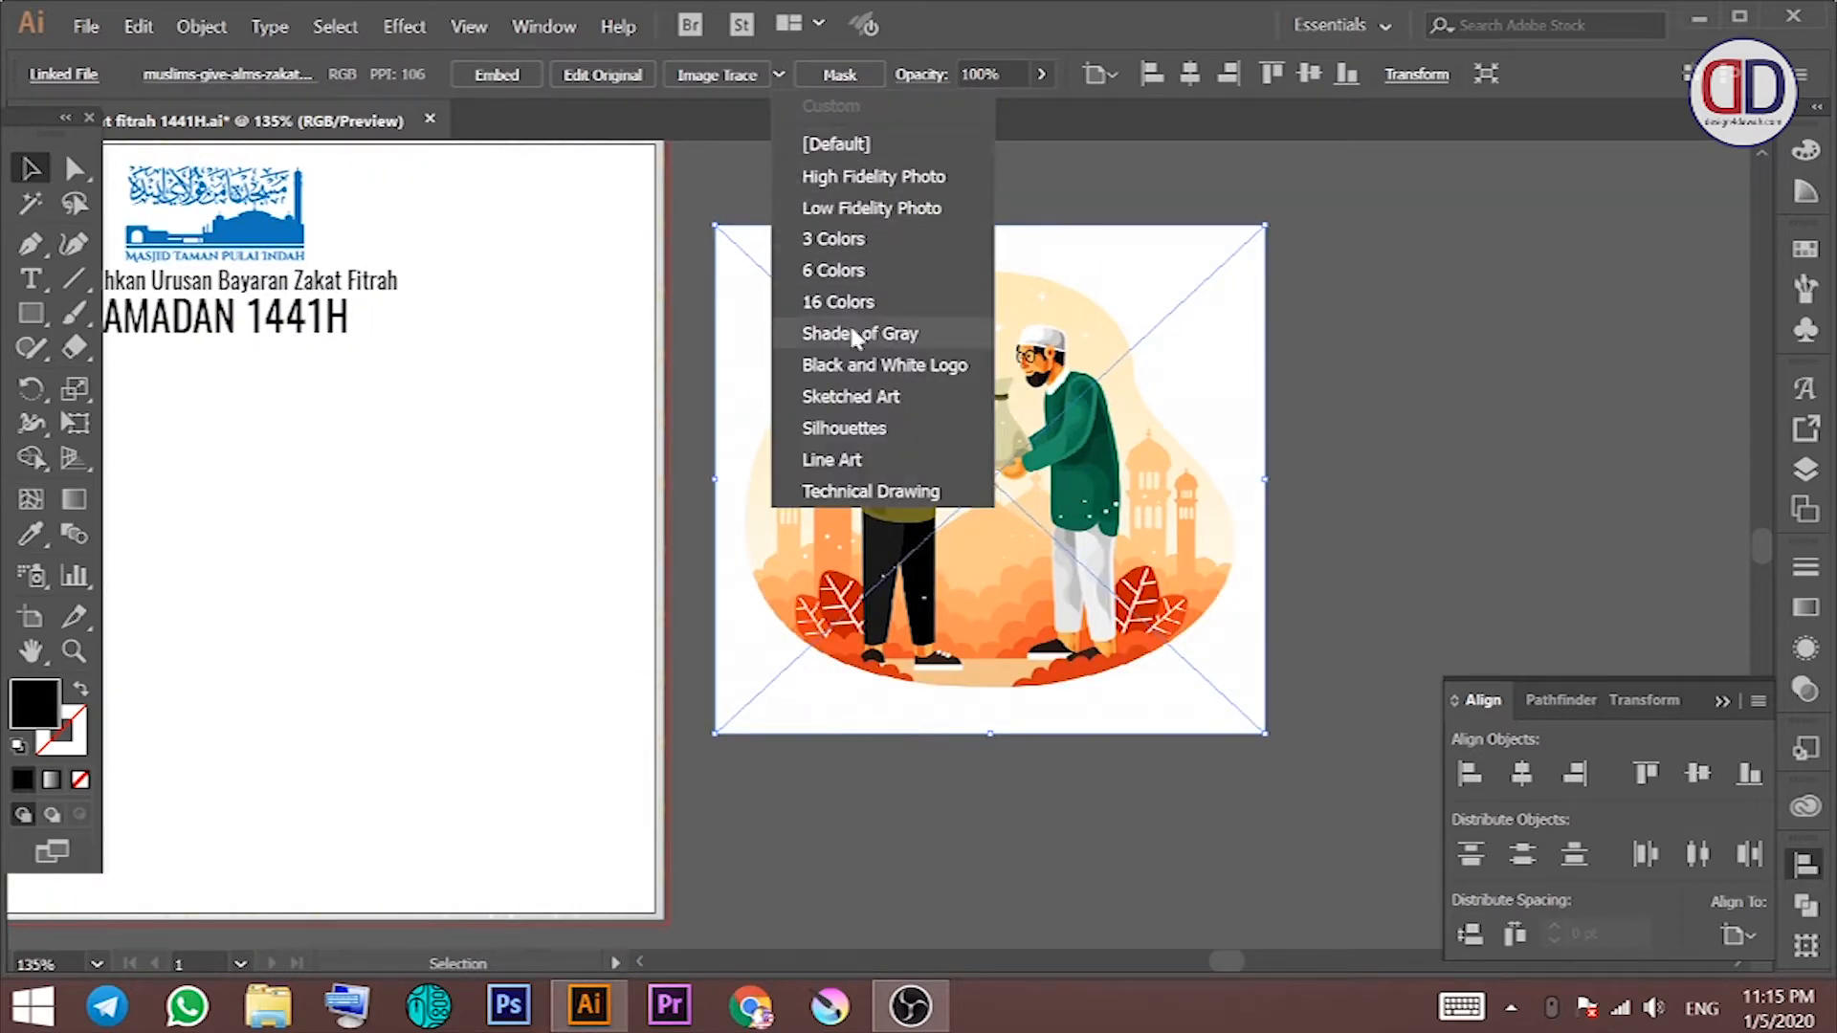
pyautogui.click(890, 306)
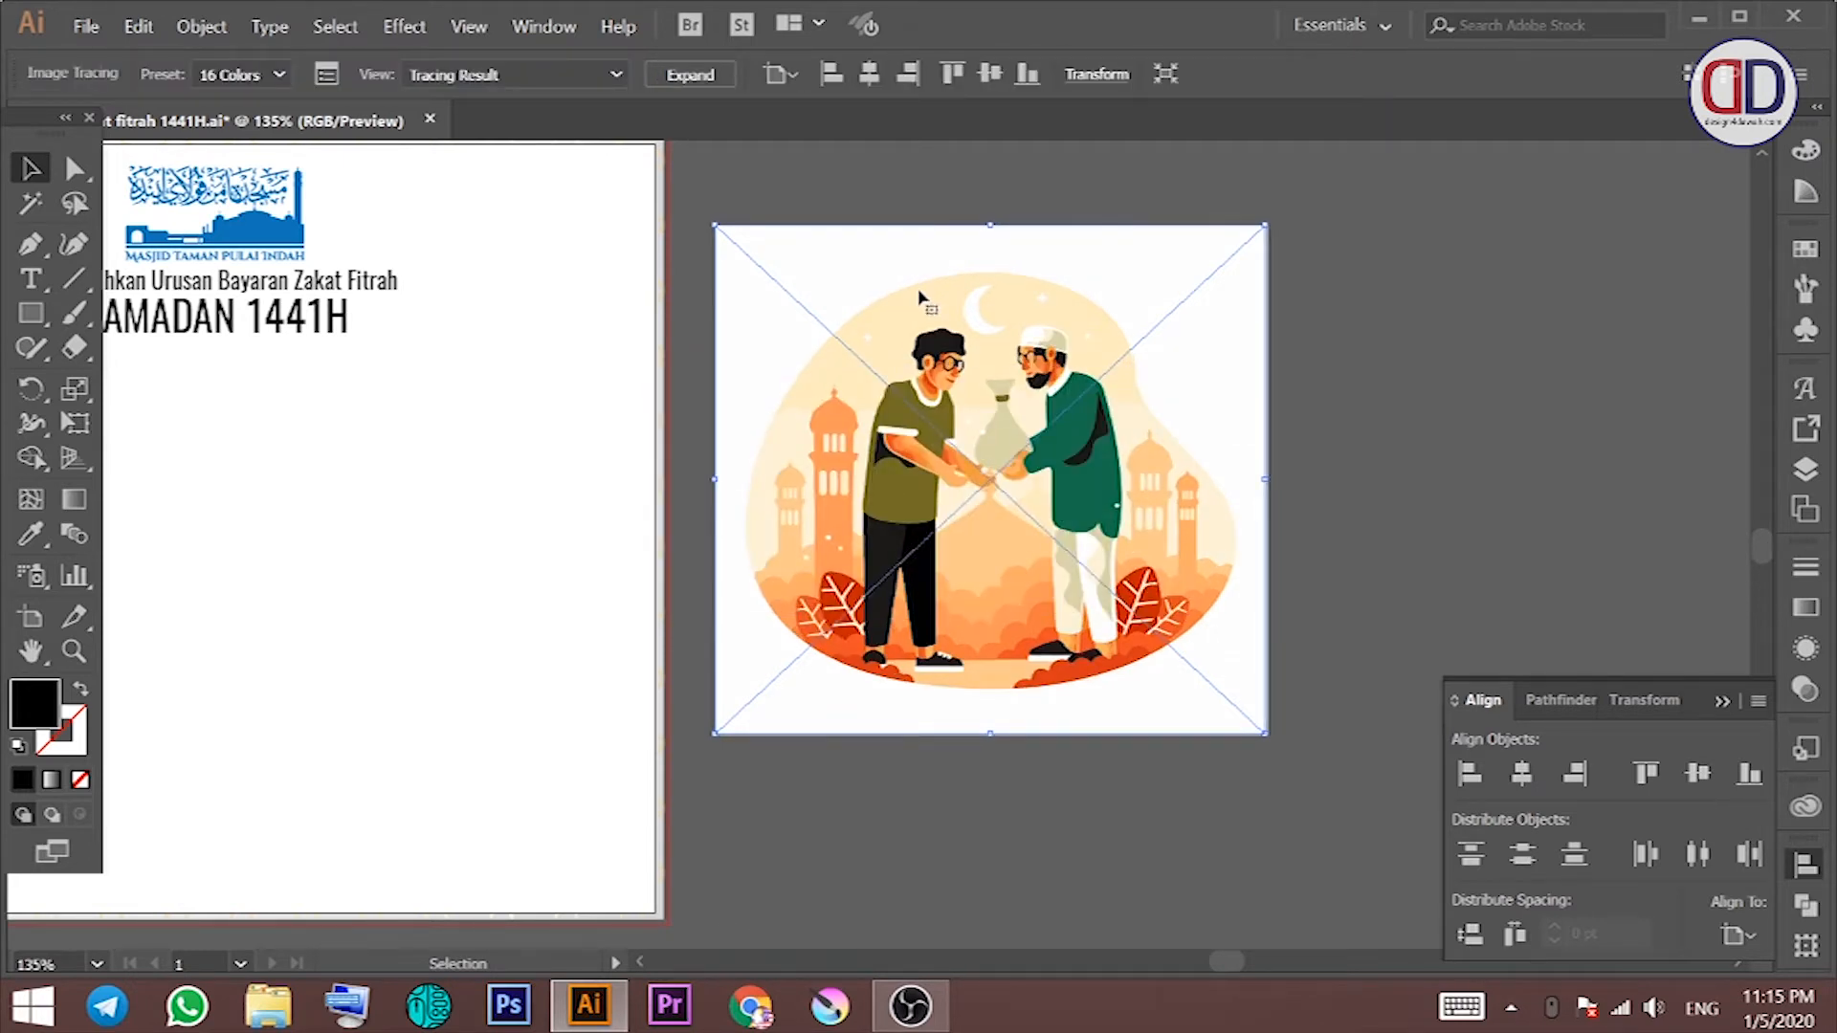
pyautogui.rightClick(967, 280)
pyautogui.click(689, 75)
pyautogui.click(808, 165)
pyautogui.click(1167, 247)
# Step: Delete the illustration's white background shape and group the remaining artwork, with the artboard back in view
pyautogui.press('Delete')
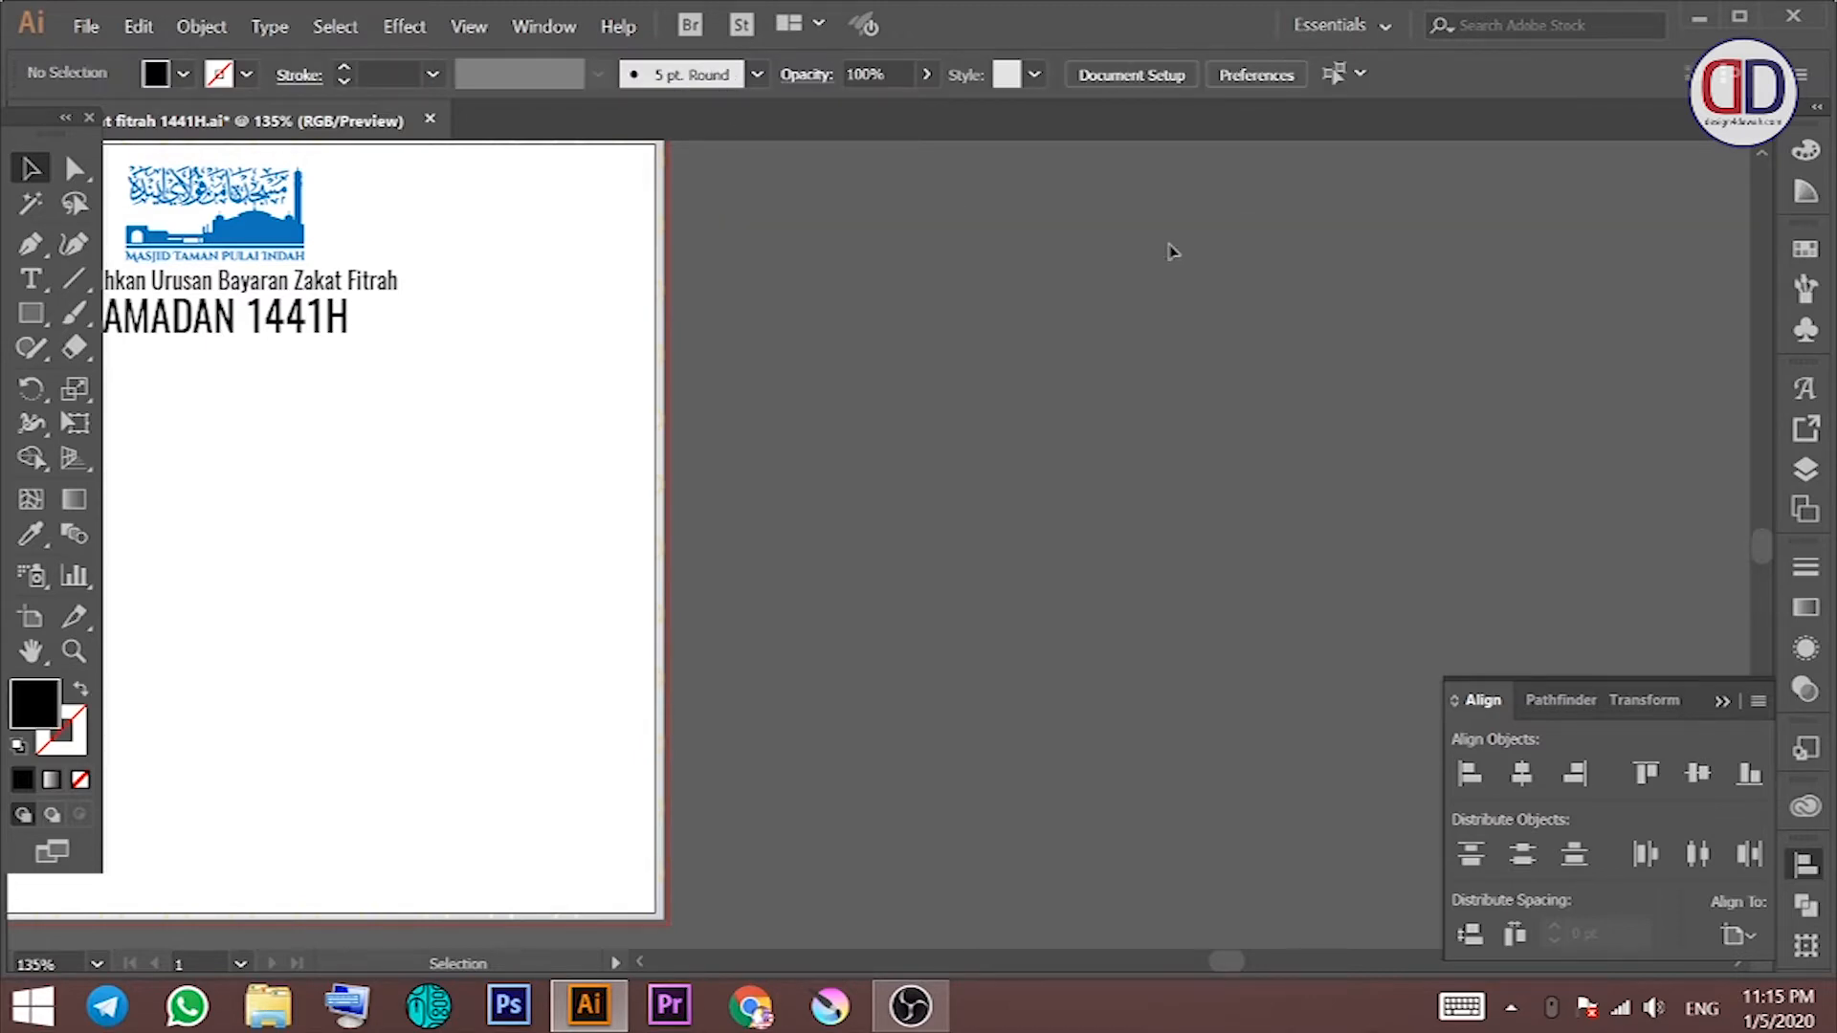
pyautogui.hotkey('ctrl', 'z')
pyautogui.rightClick(1168, 252)
pyautogui.click(1358, 340)
pyautogui.click(1255, 293)
pyautogui.press('Delete')
pyautogui.moveTo(1283, 218); pyautogui.dragTo(714, 734)
pyautogui.hotkey('ctrl', 'g')
pyautogui.click(758, 730)
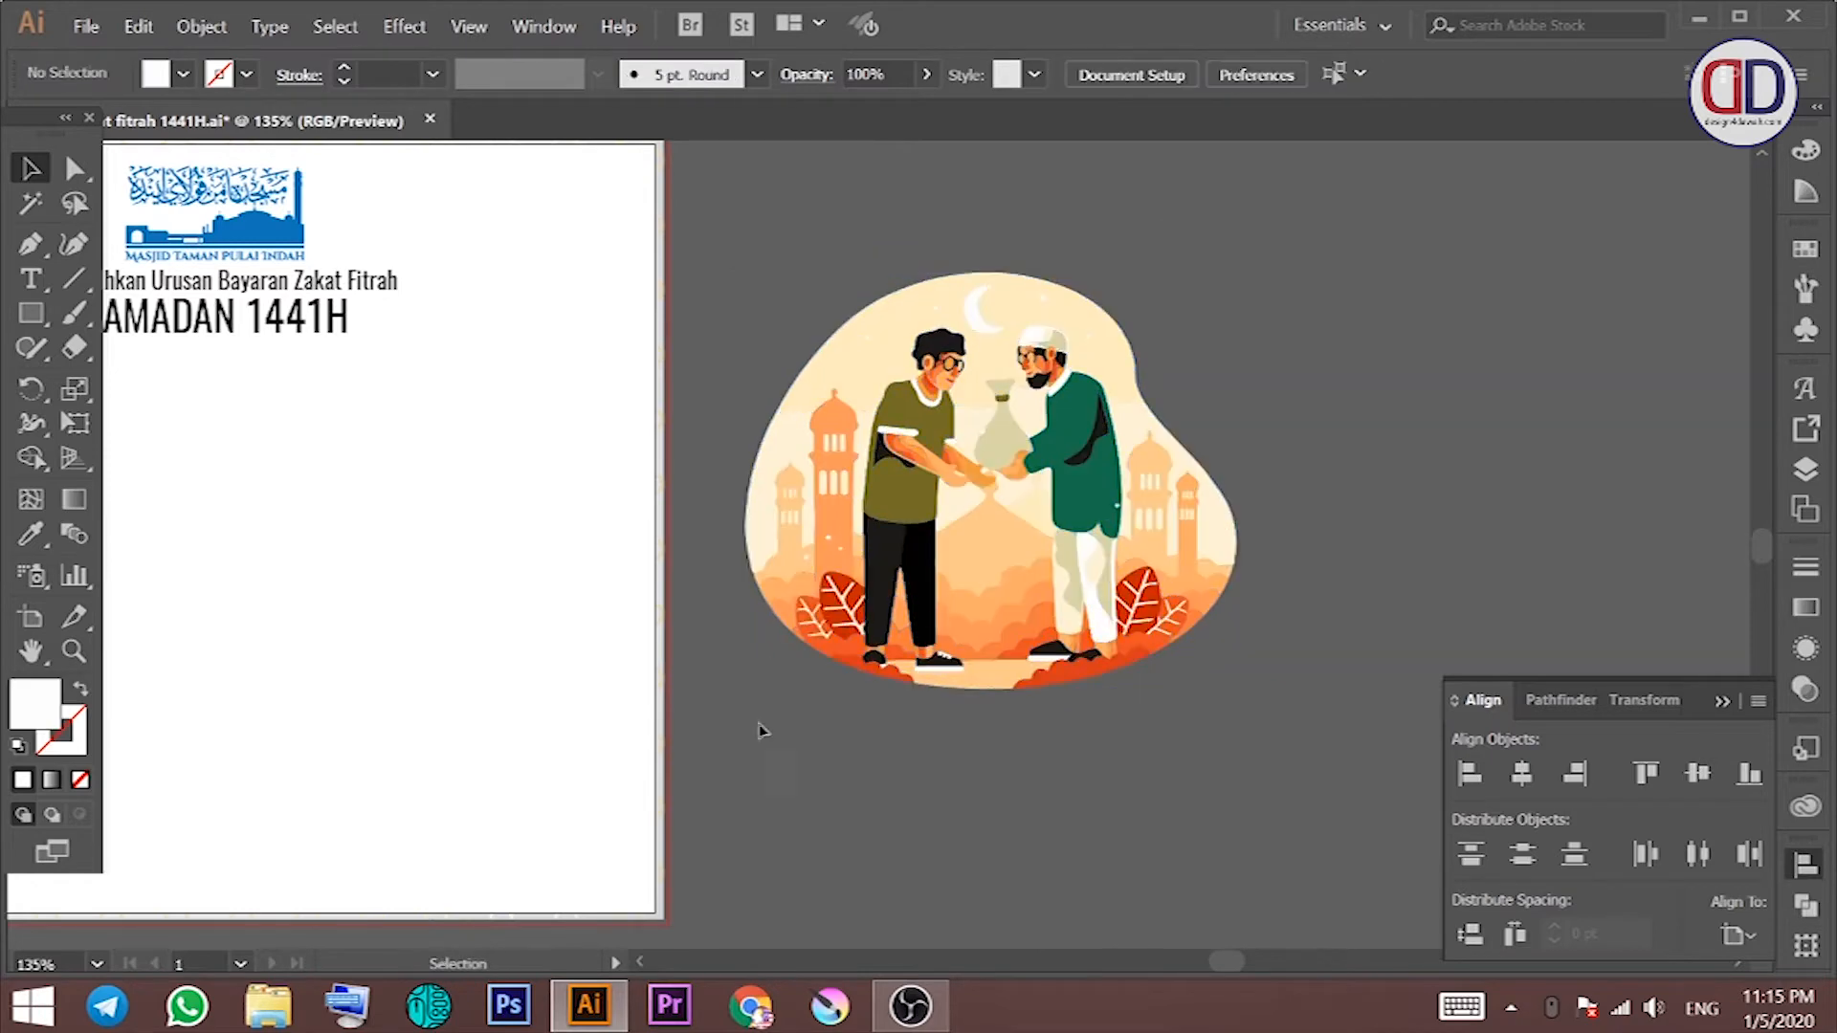
pyautogui.hscroll(-6, 1053, 644)
pyautogui.hscroll(-2, 722, 477)
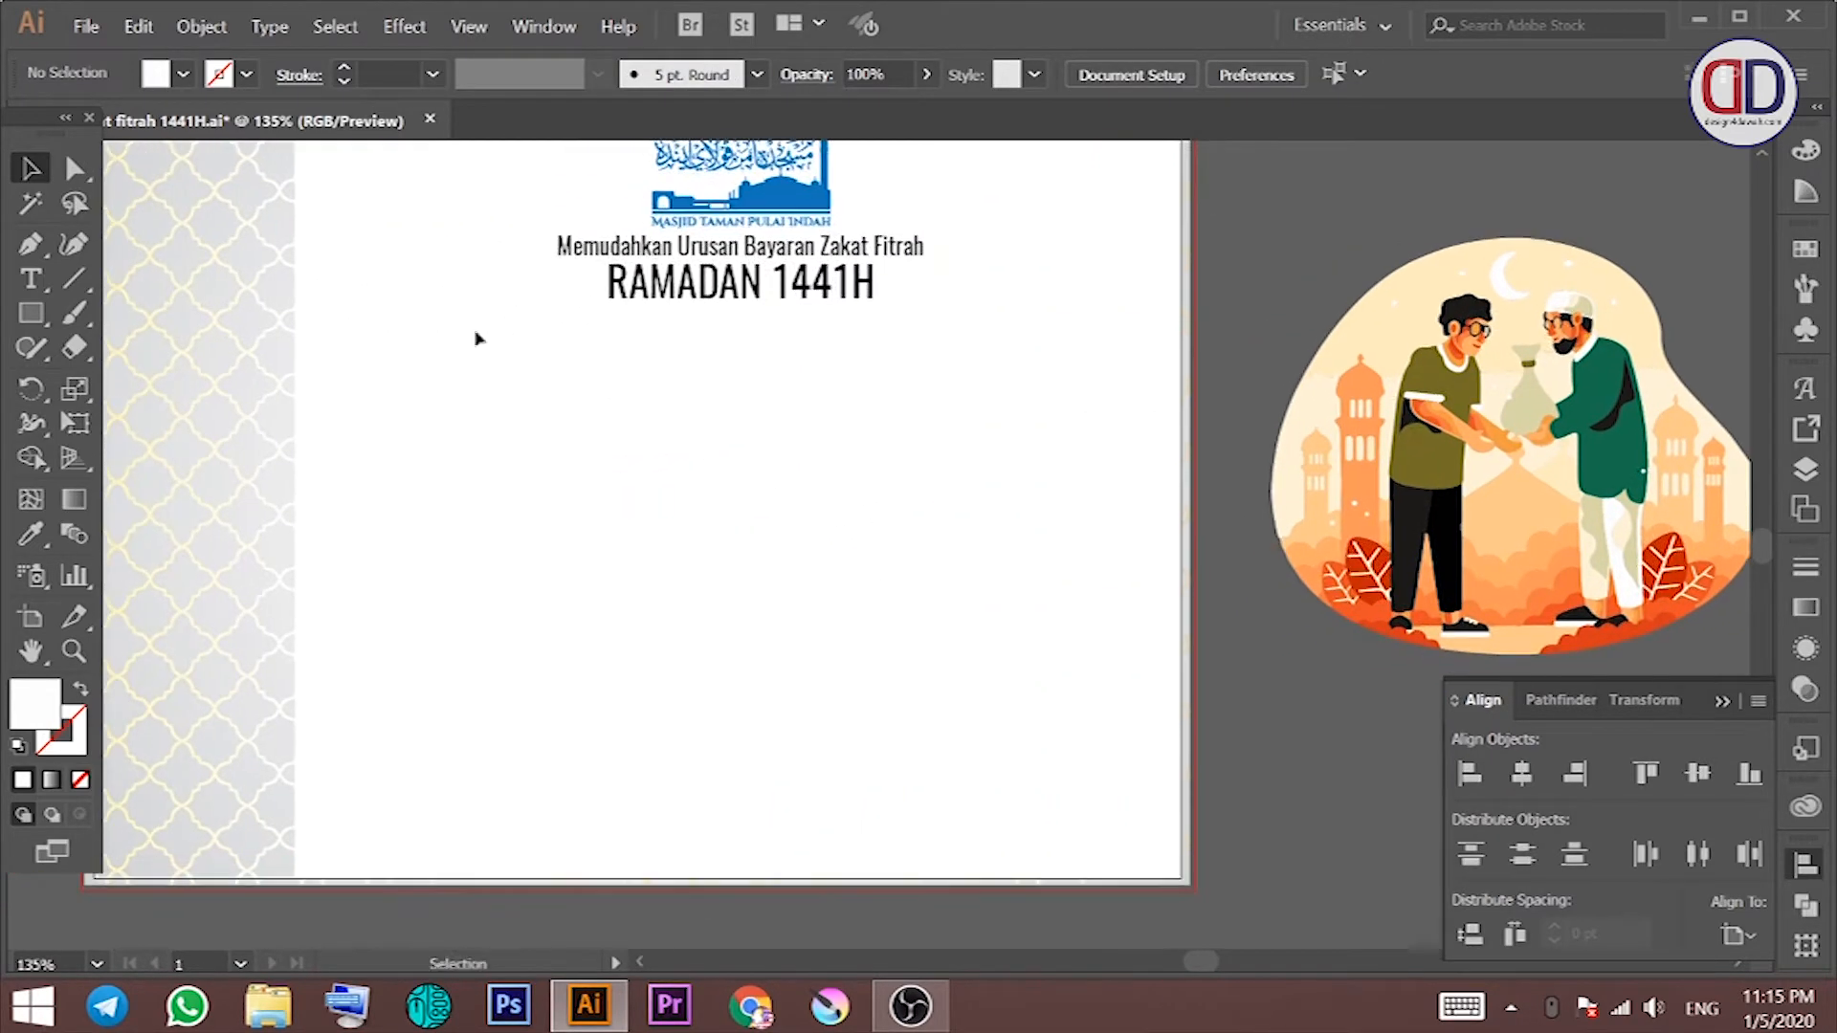
# Step: Draw a wide rectangle below the heading and give it a light blue fill
pyautogui.press('m')
pyautogui.moveTo(384, 325); pyautogui.dragTo(1110, 566)
pyautogui.click(182, 77)
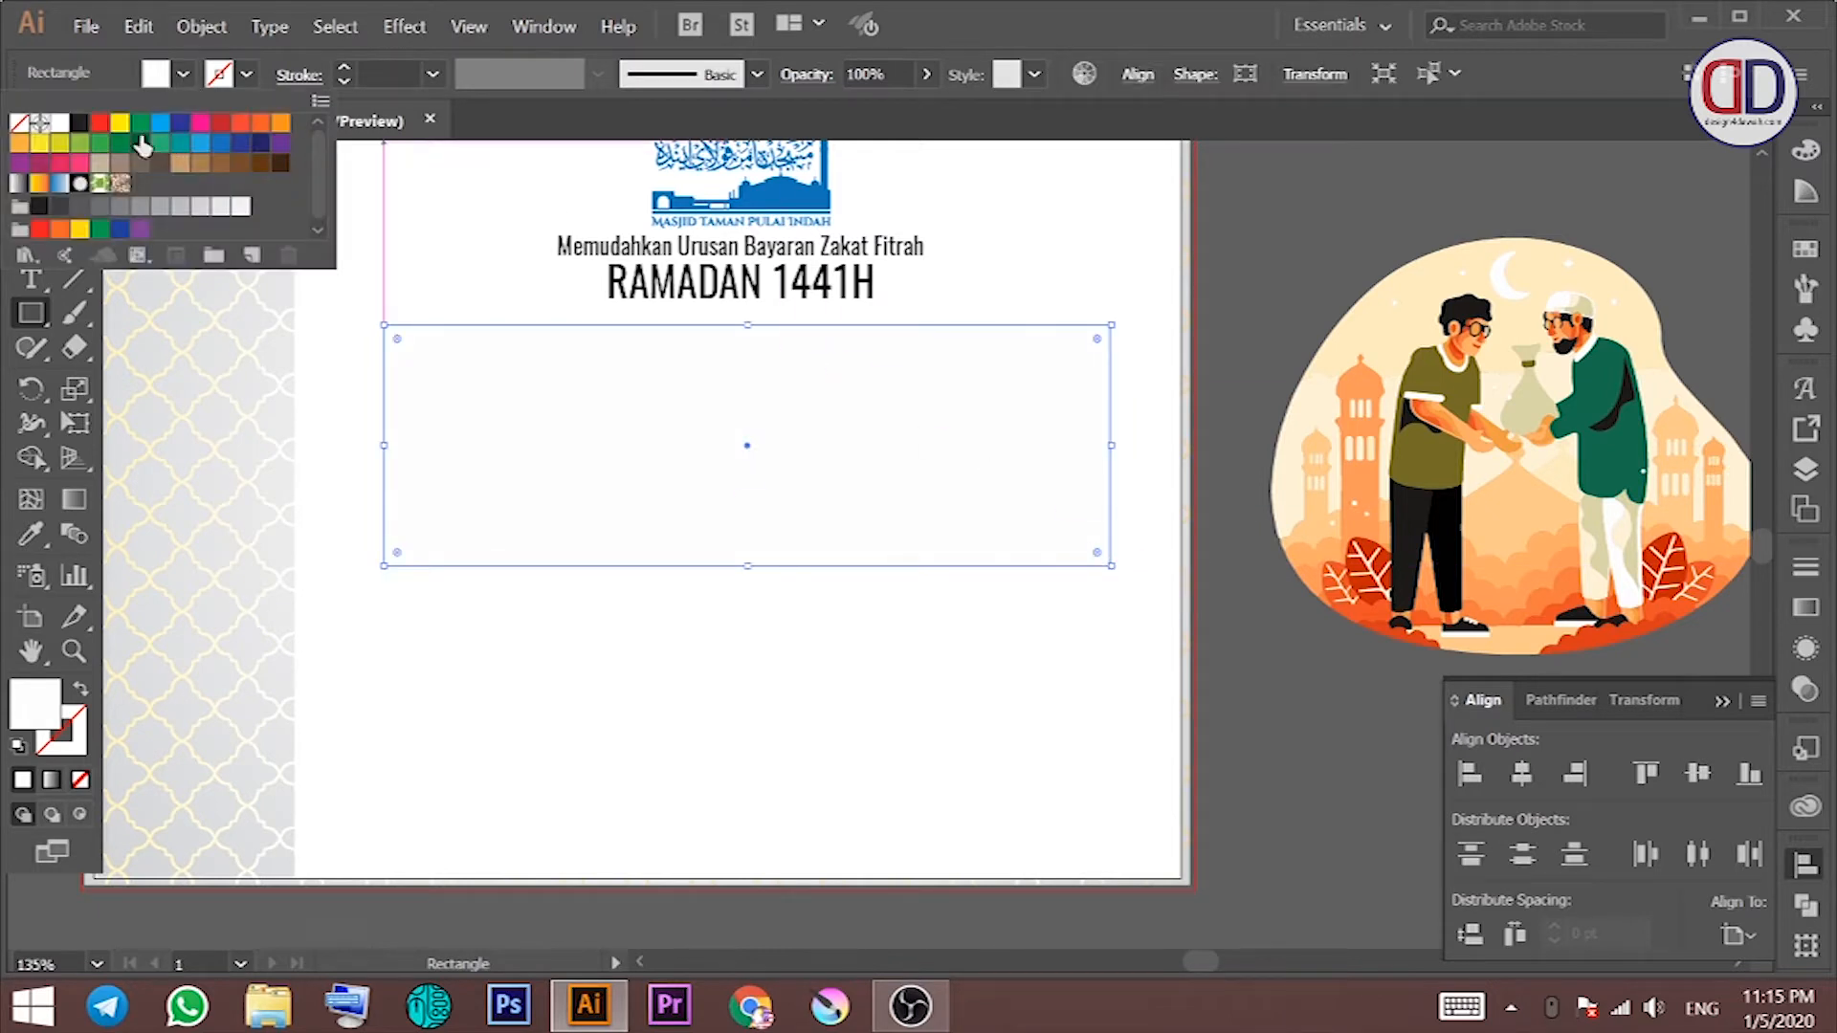
pyautogui.click(160, 123)
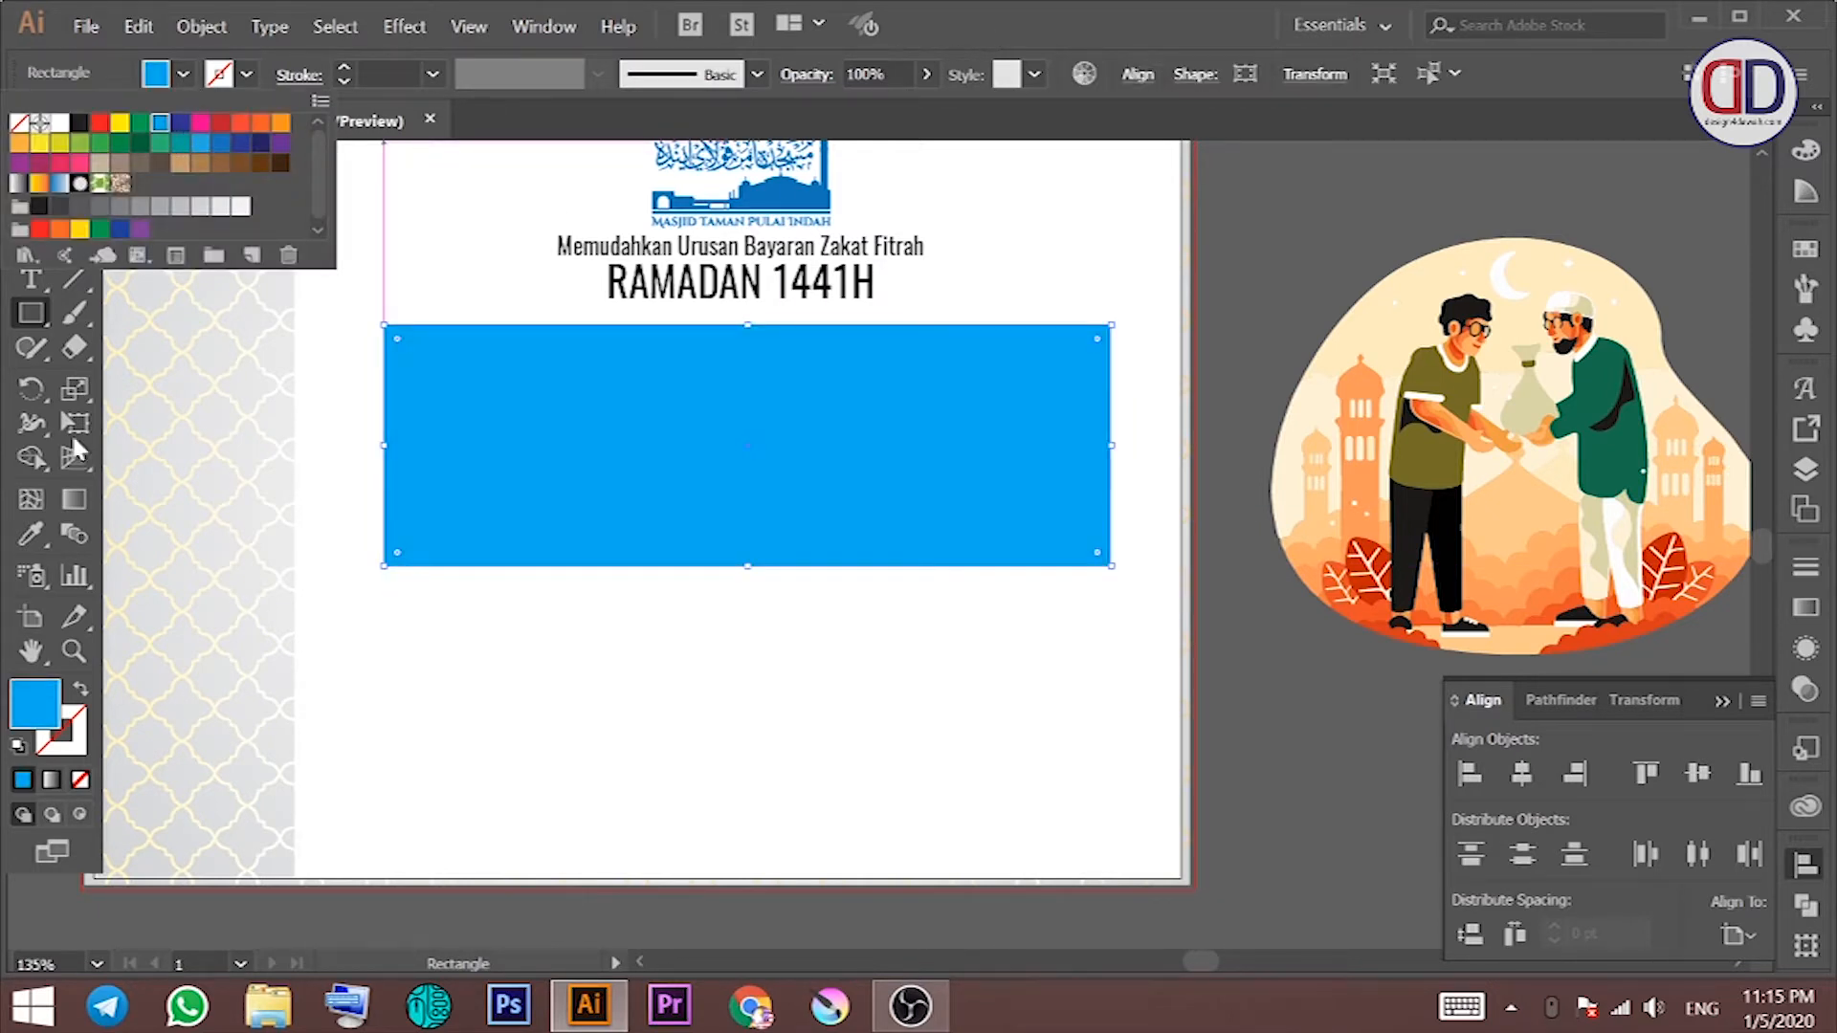
pyautogui.doubleClick(29, 698)
pyautogui.click(1671, 373)
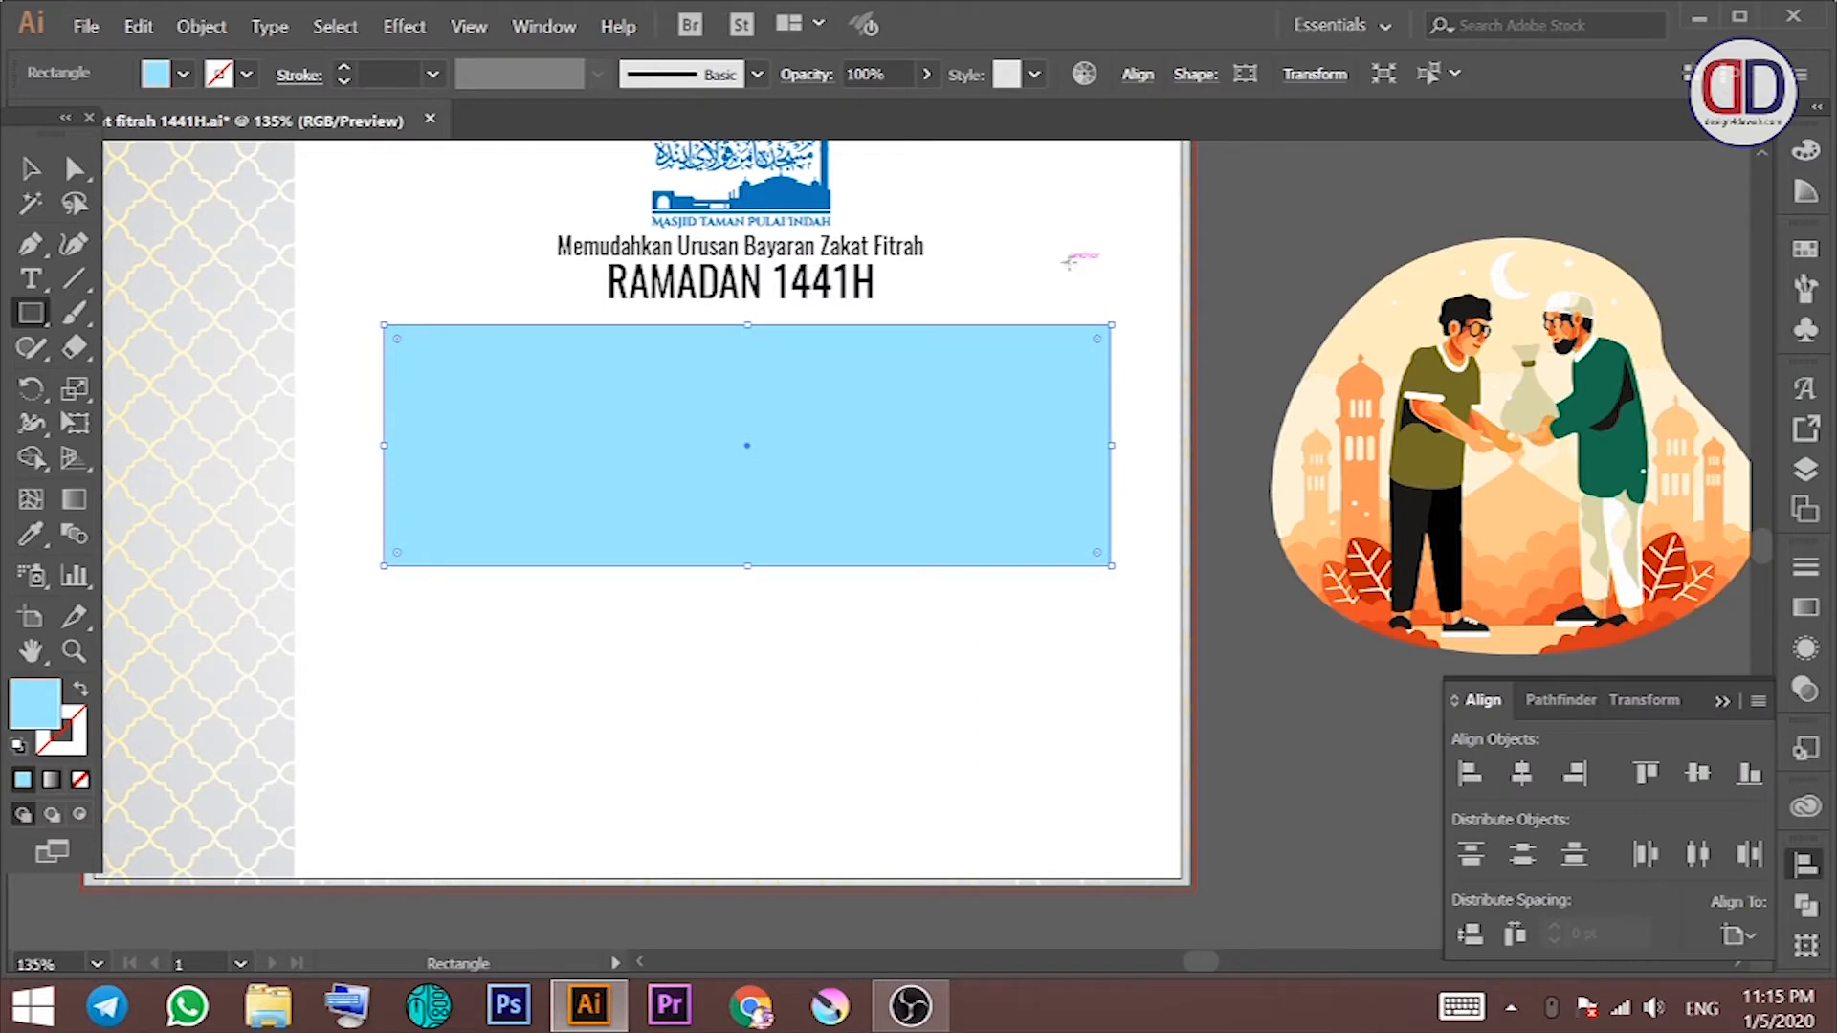
# Step: Reselect the rectangle and drag its corner widget to round the corners slightly
pyautogui.press('v')
pyautogui.click(1073, 258)
pyautogui.click(698, 360)
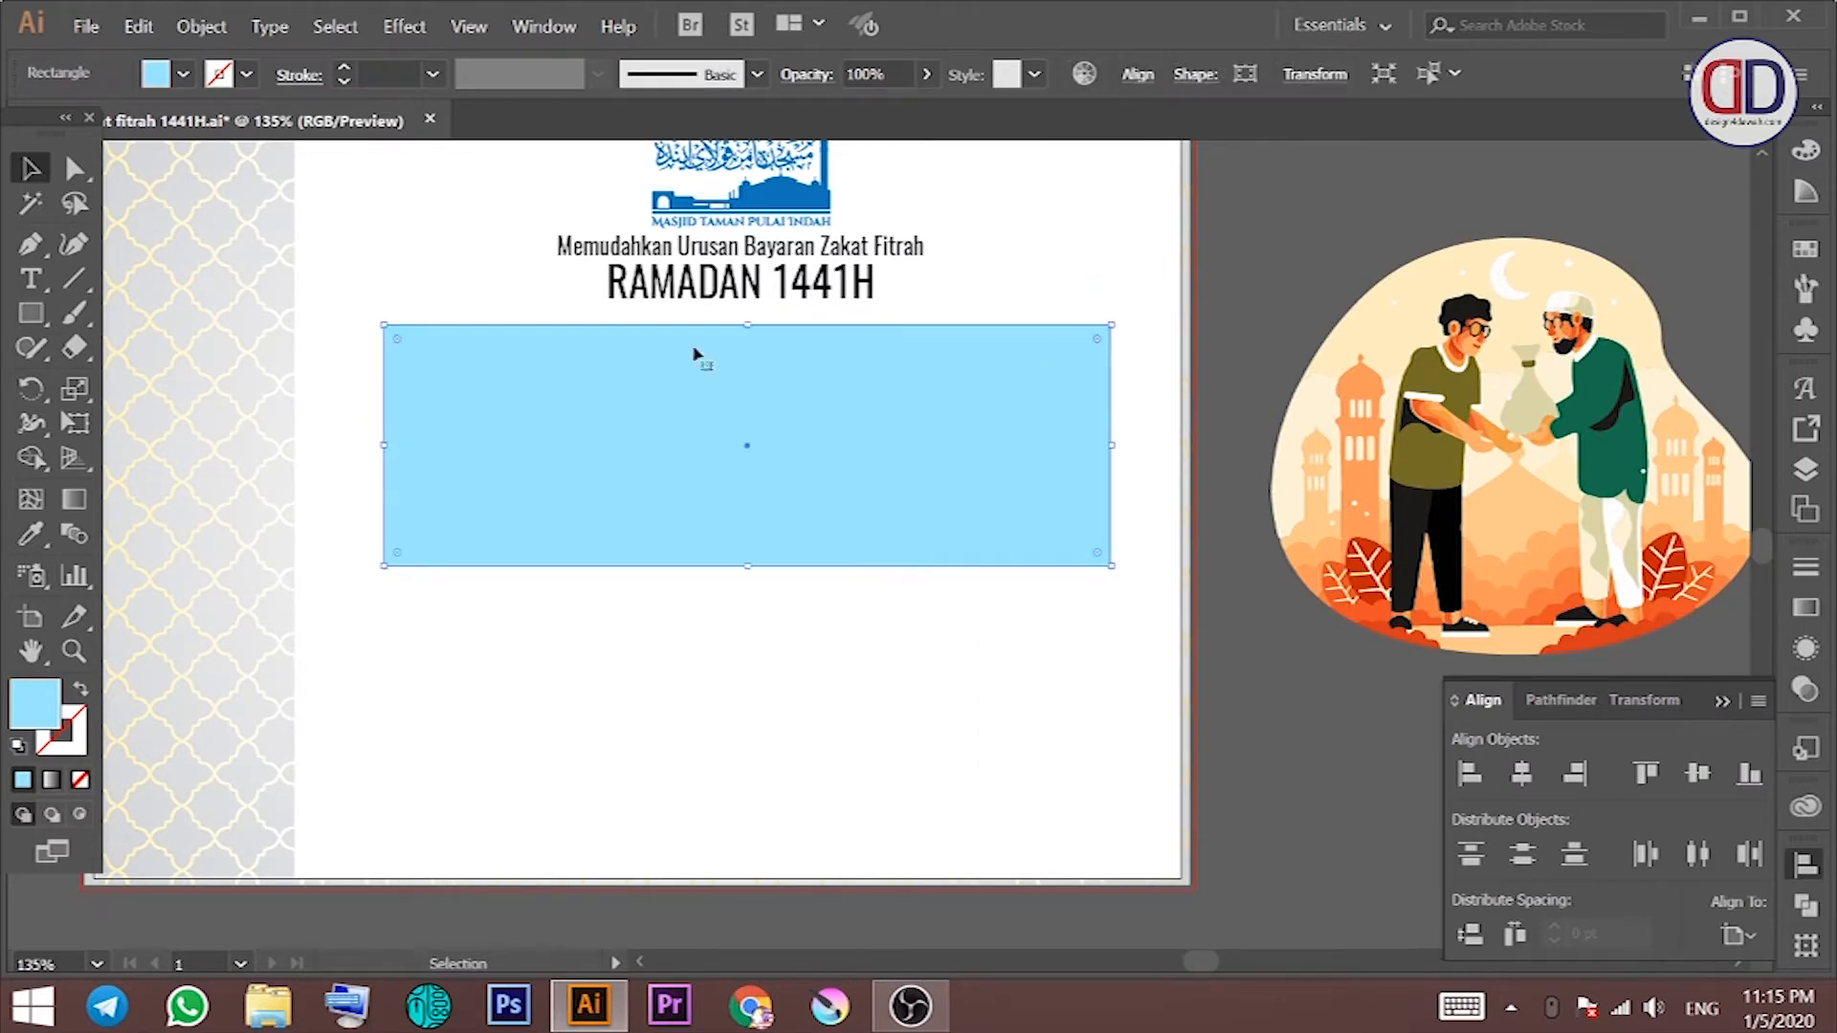
pyautogui.moveTo(408, 350); pyautogui.dragTo(403, 345)
pyautogui.click(1318, 79)
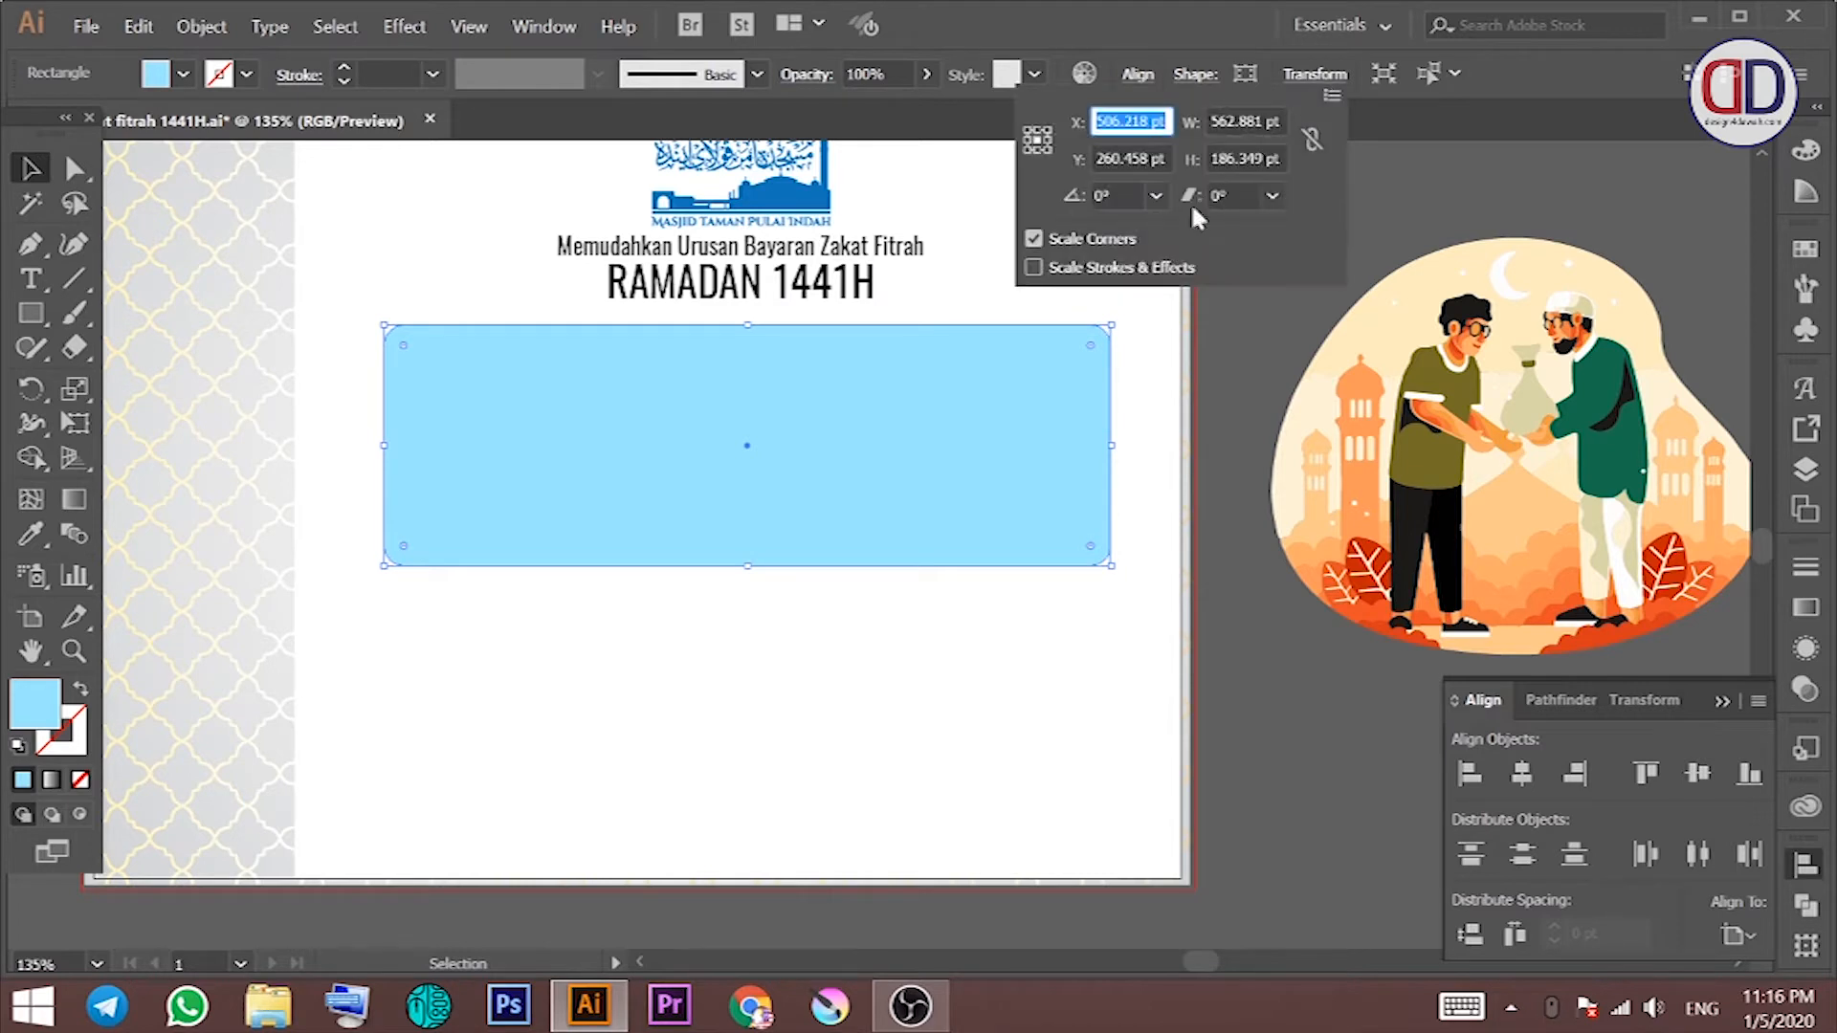
pyautogui.click(1434, 150)
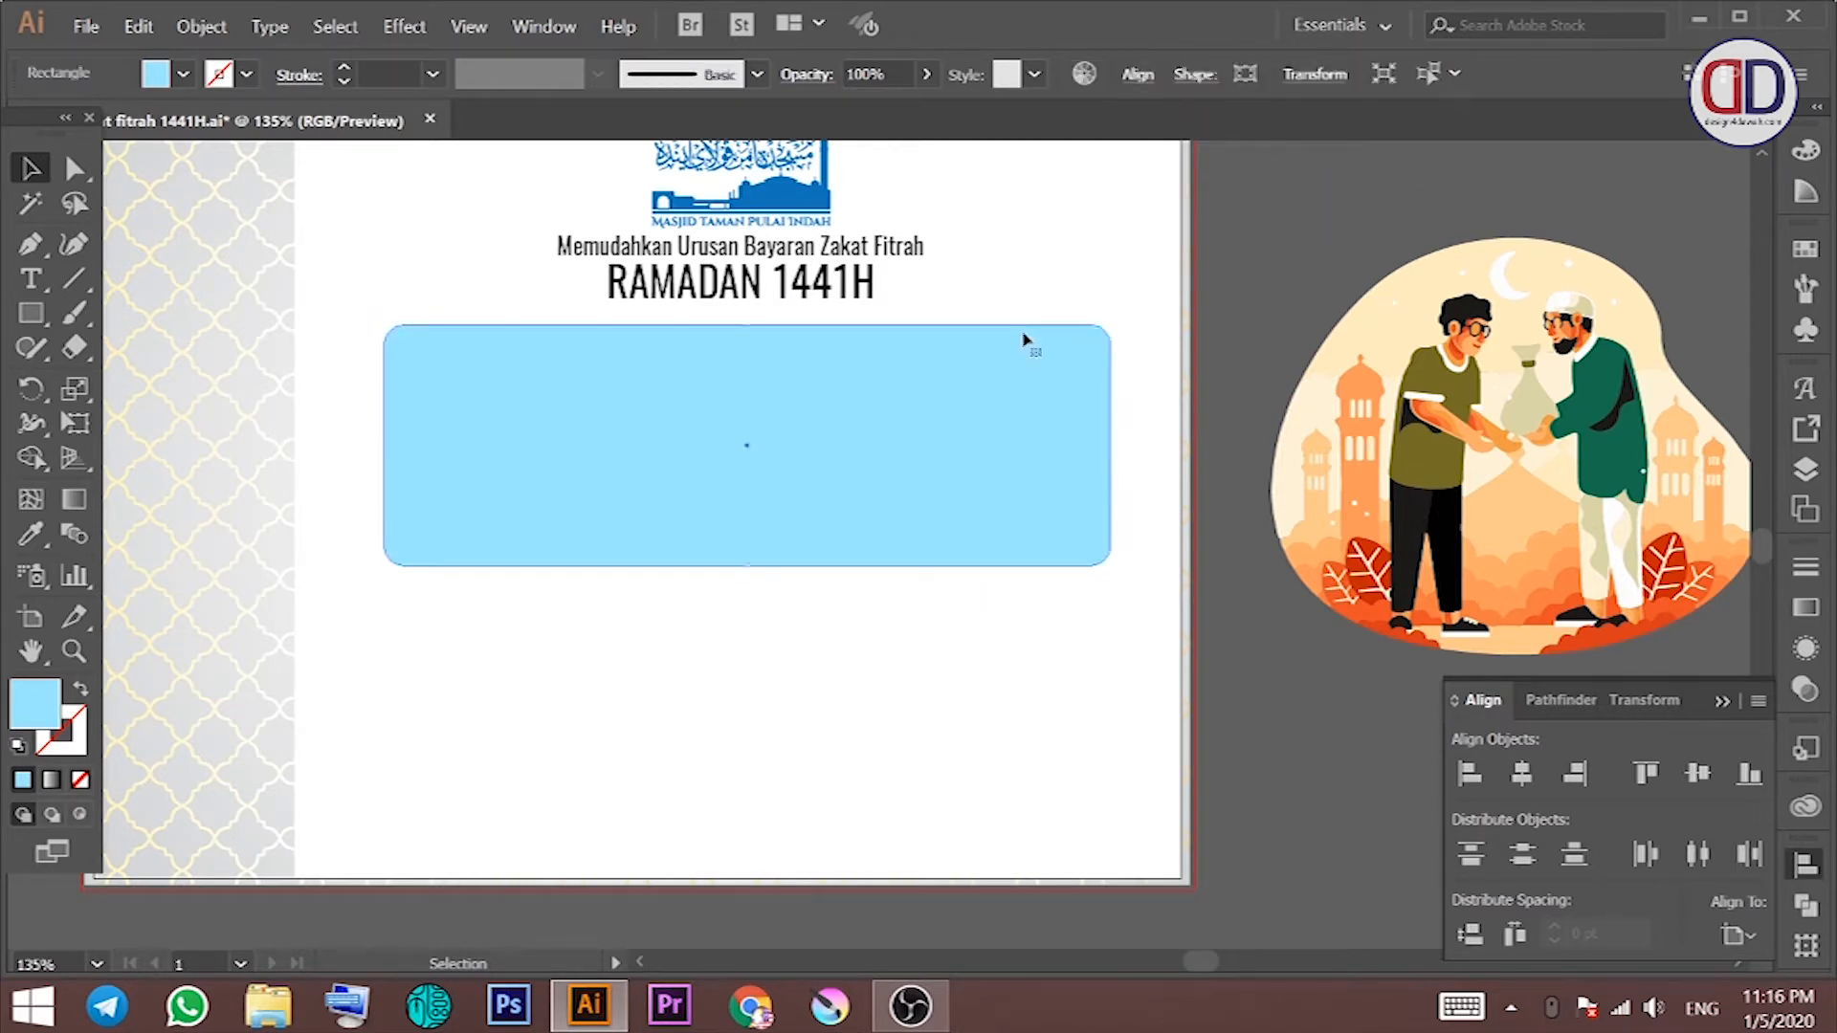
# Step: Set all four corner radii of the light blue box to 15 pt
pyautogui.click(1195, 73)
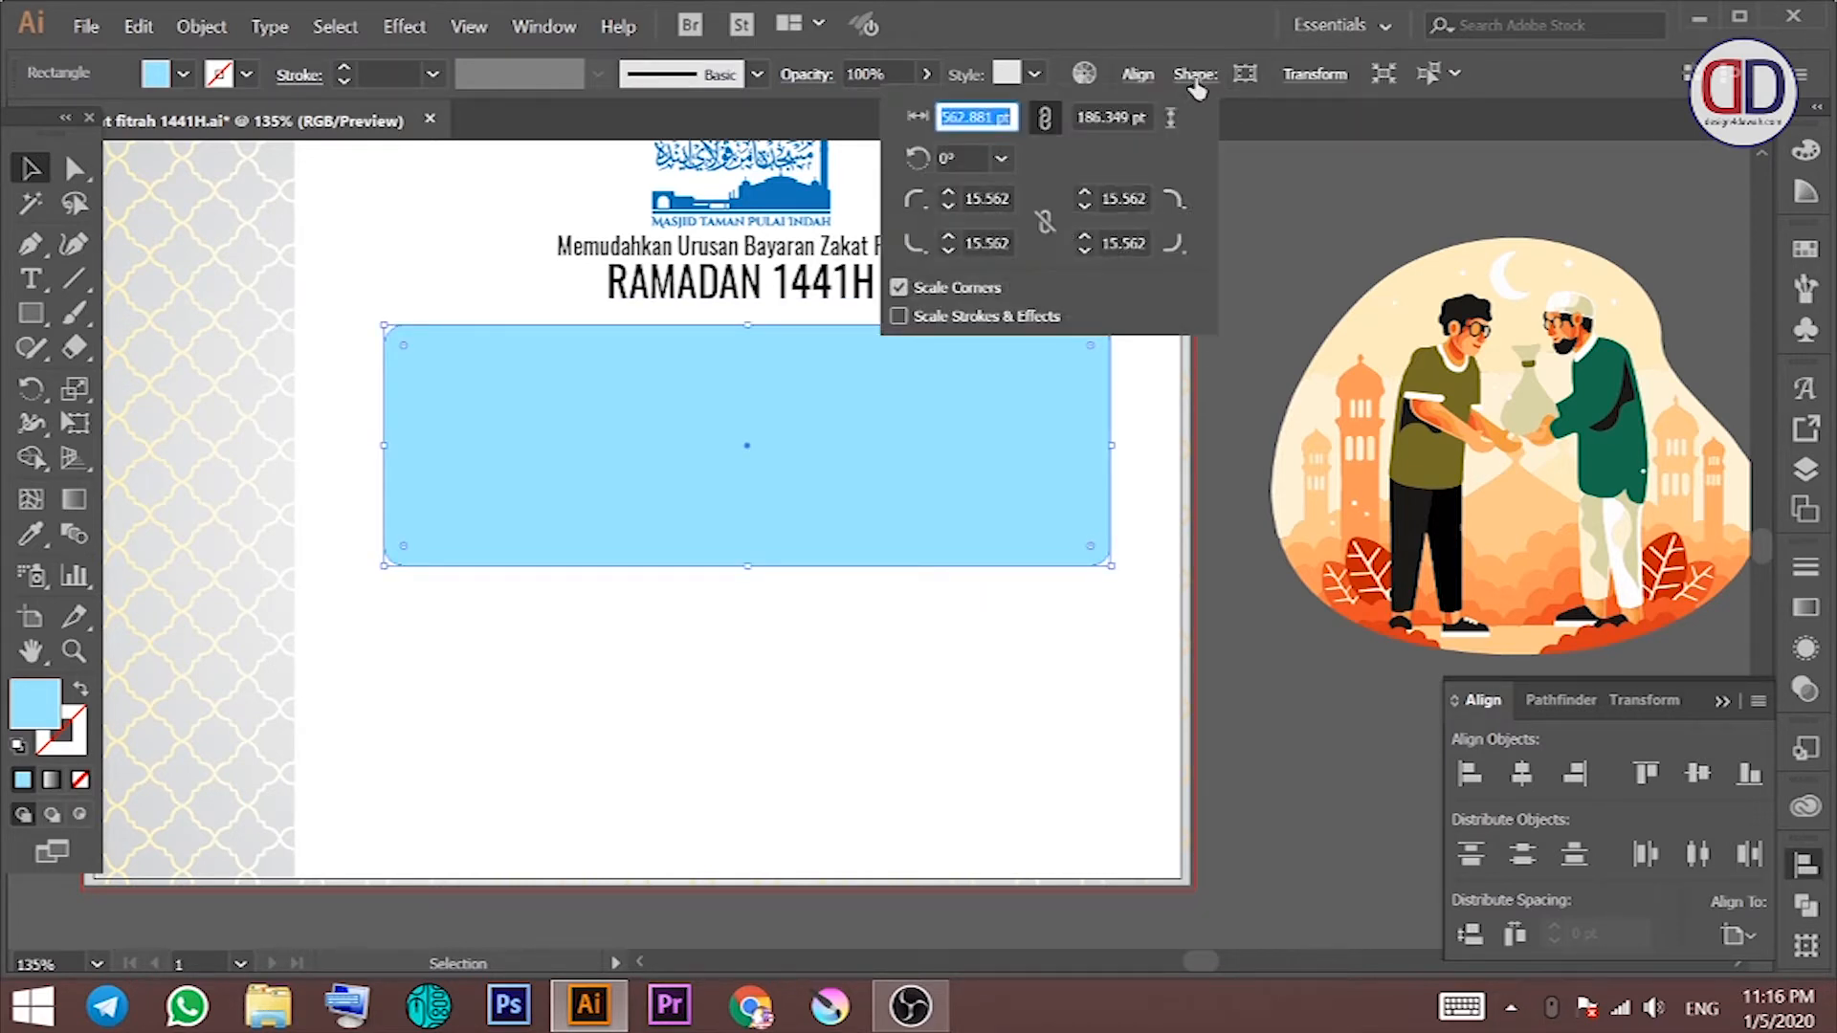
pyautogui.doubleClick(983, 198)
pyautogui.write('15')
pyautogui.press('Tab')
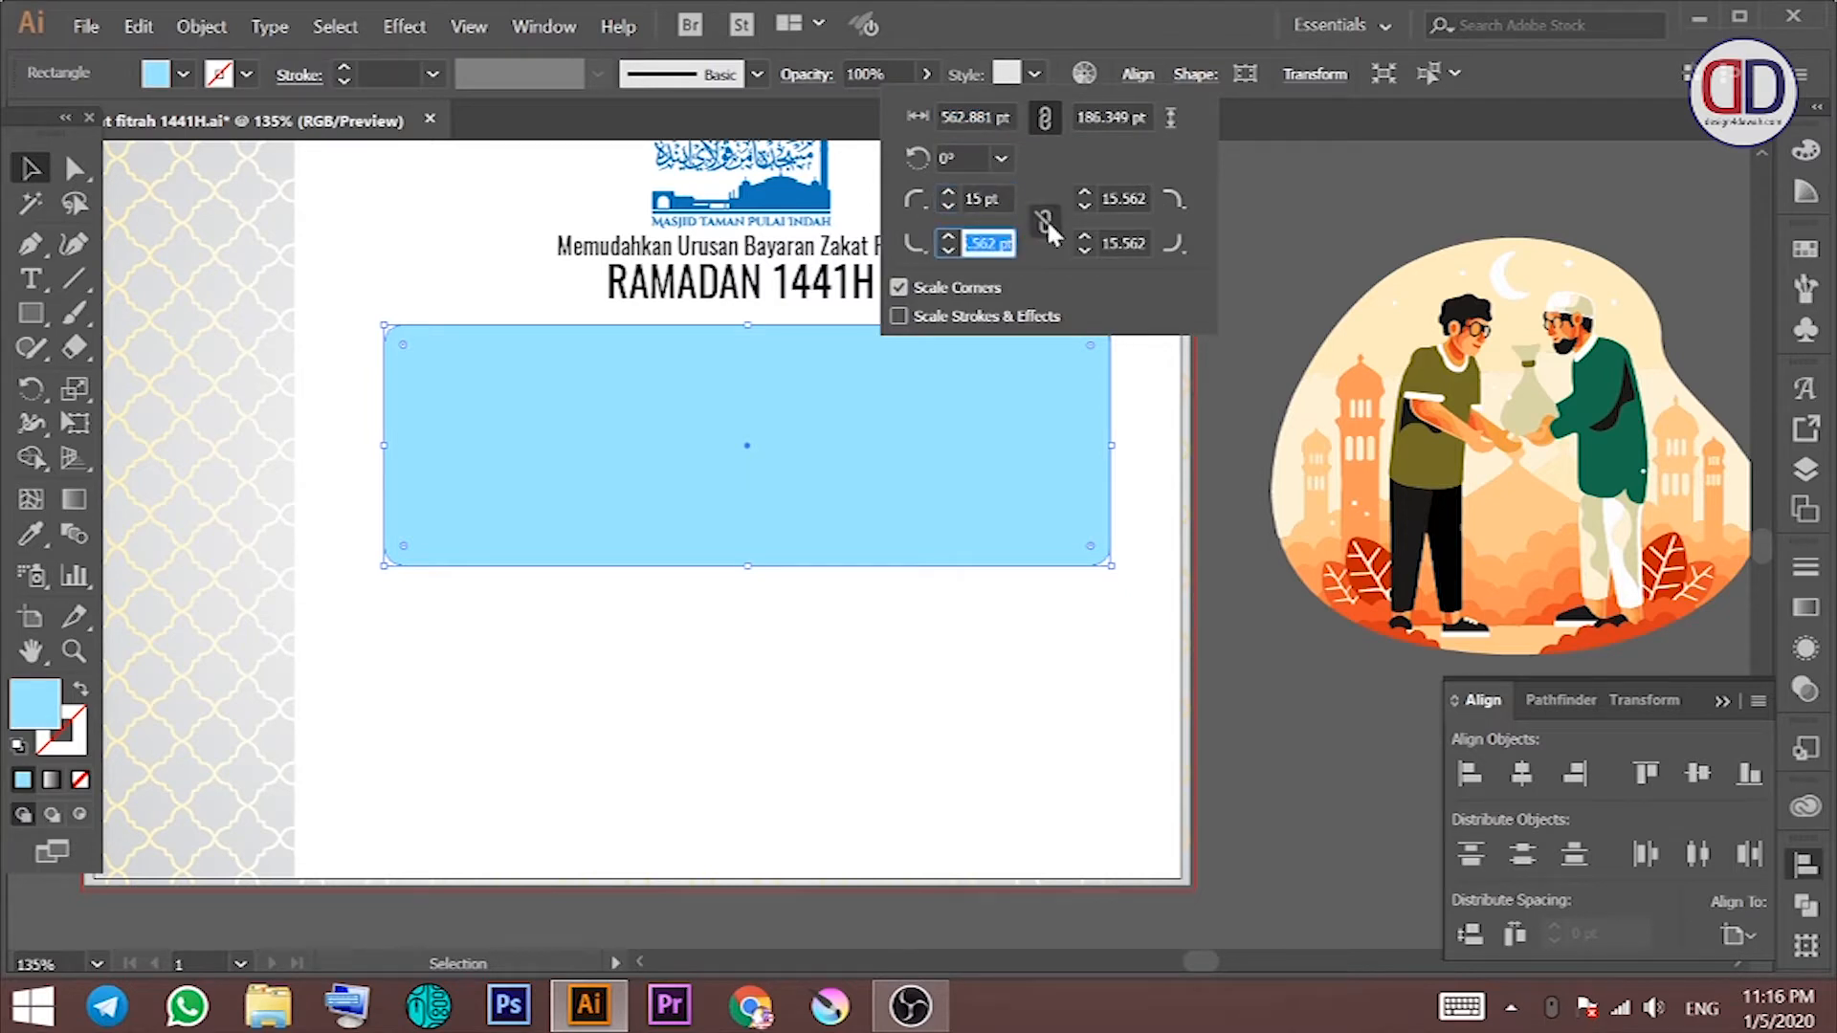
pyautogui.write('15')
pyautogui.press('Tab')
pyautogui.write('15')
pyautogui.press('Tab')
pyautogui.write('15')
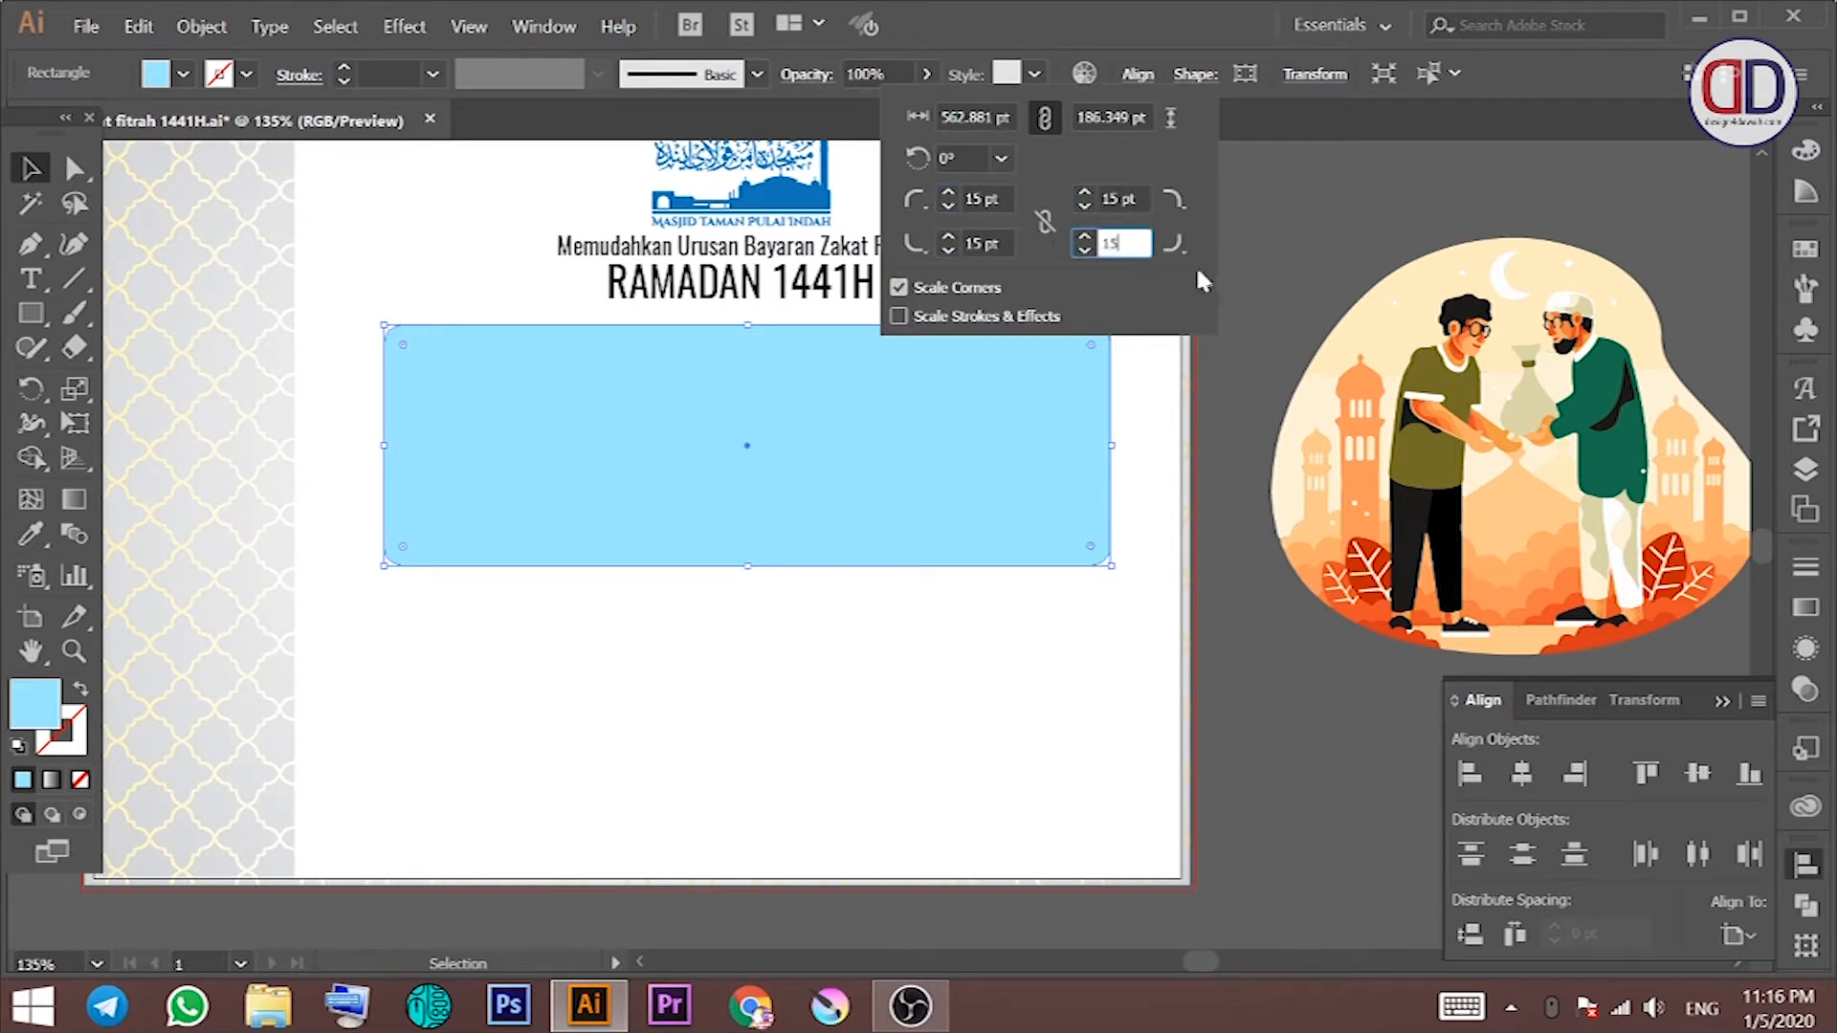
pyautogui.press('Return')
pyautogui.click(1076, 296)
pyautogui.click(1002, 331)
pyautogui.click(944, 308)
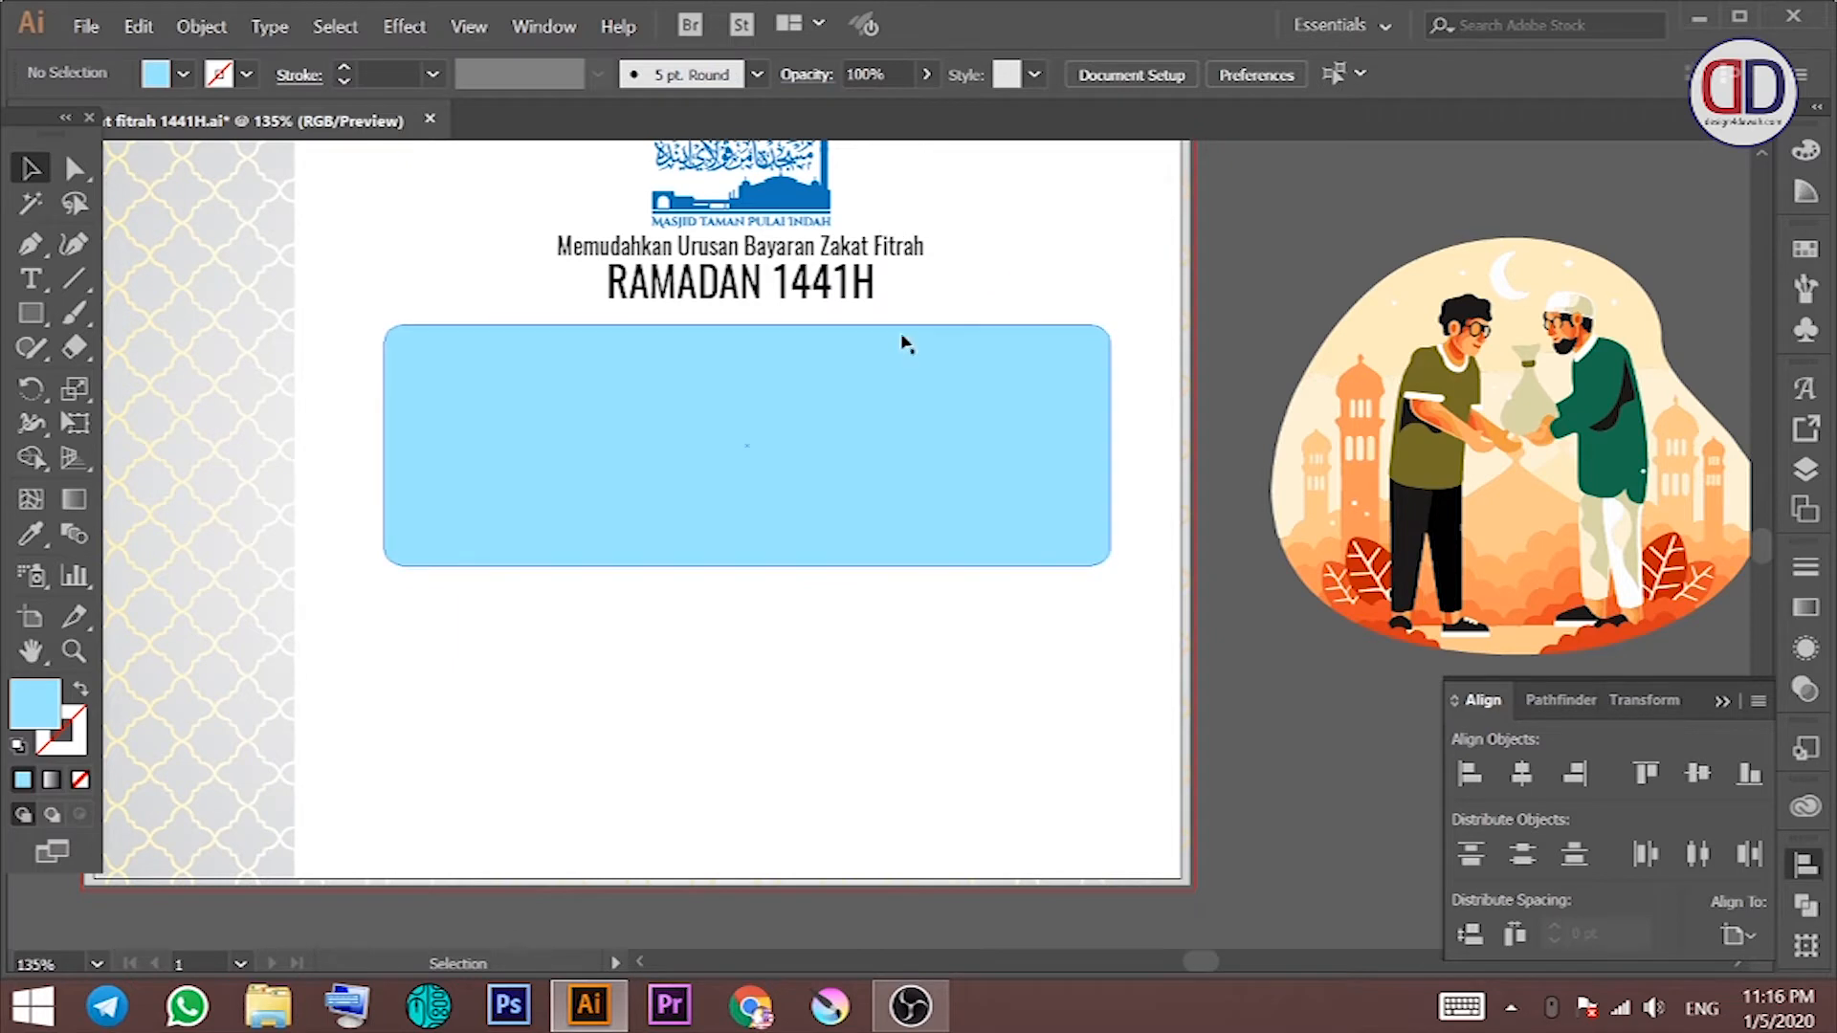
pyautogui.hscroll(-1, 902, 340)
pyautogui.click(919, 361)
pyautogui.click(693, 626)
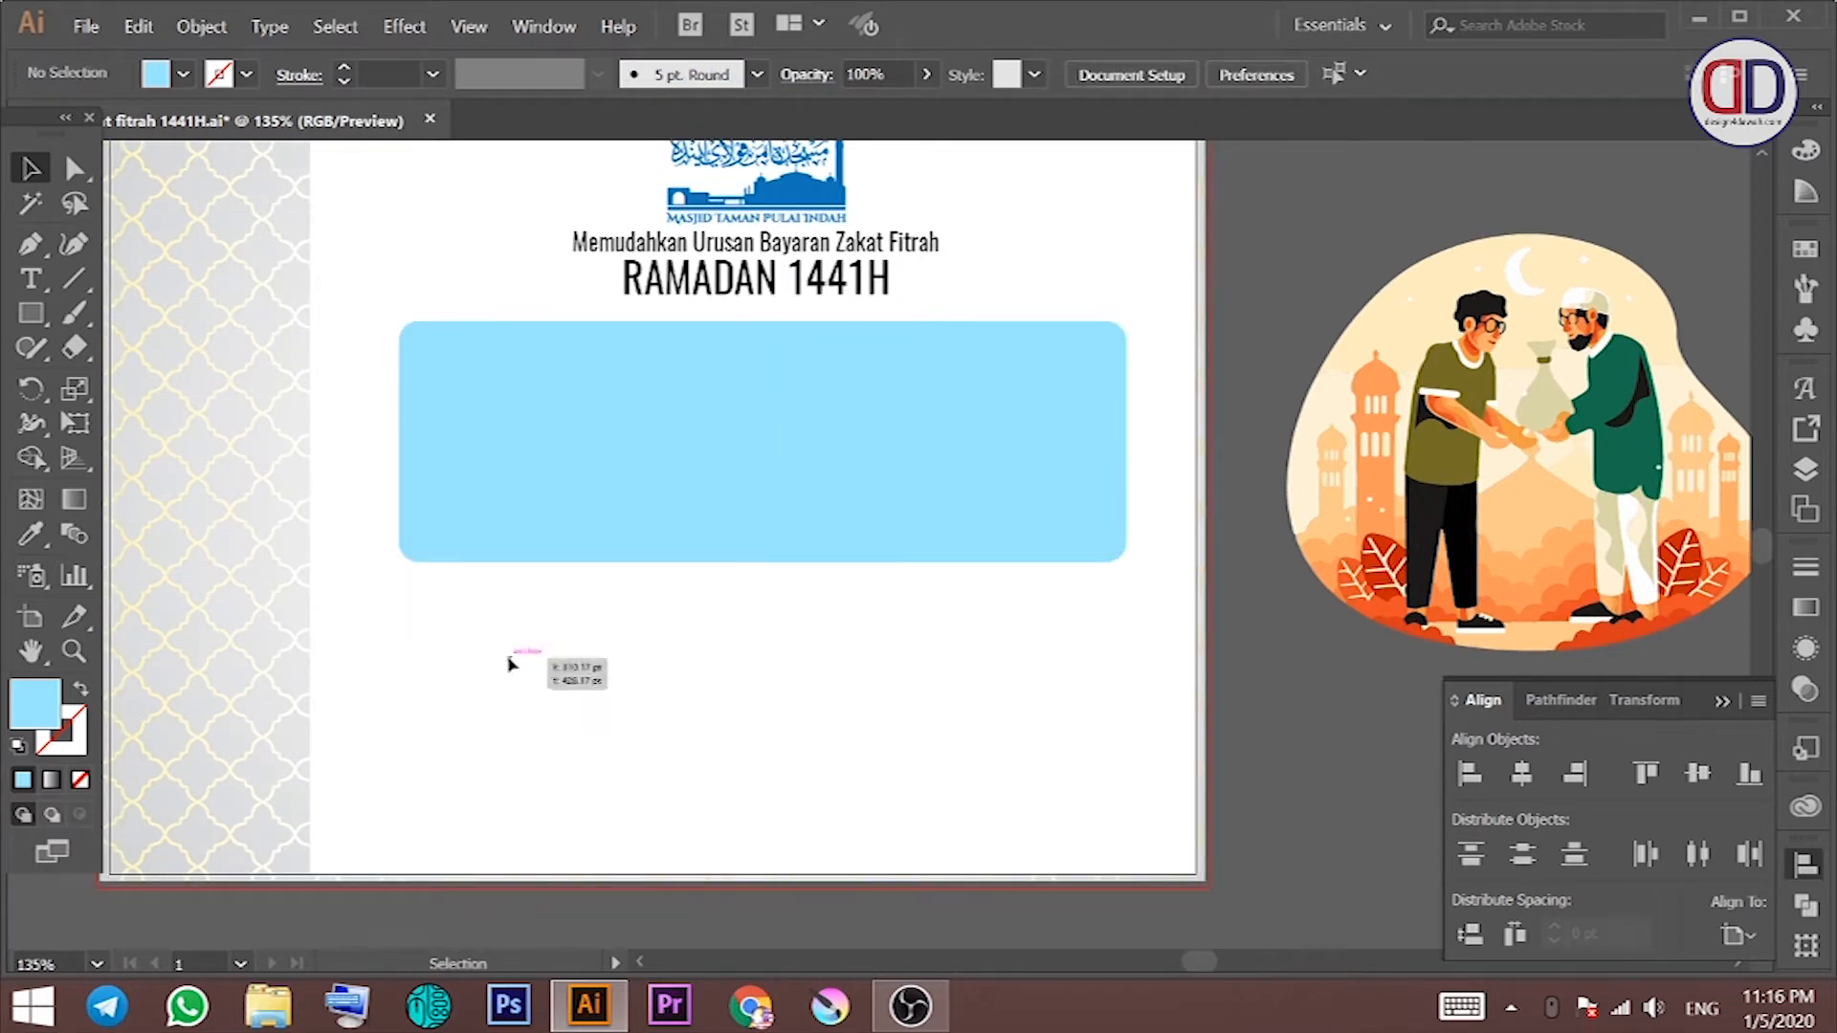
# Step: Type the heading 'Langkah-langkah Yang Perlu Anda Buat :' and step 1 'Bank In Ke Akaun MTPI - Maybank'
pyautogui.press('t')
pyautogui.click(450, 629)
pyautogui.write('Langkah-langkah Yan')
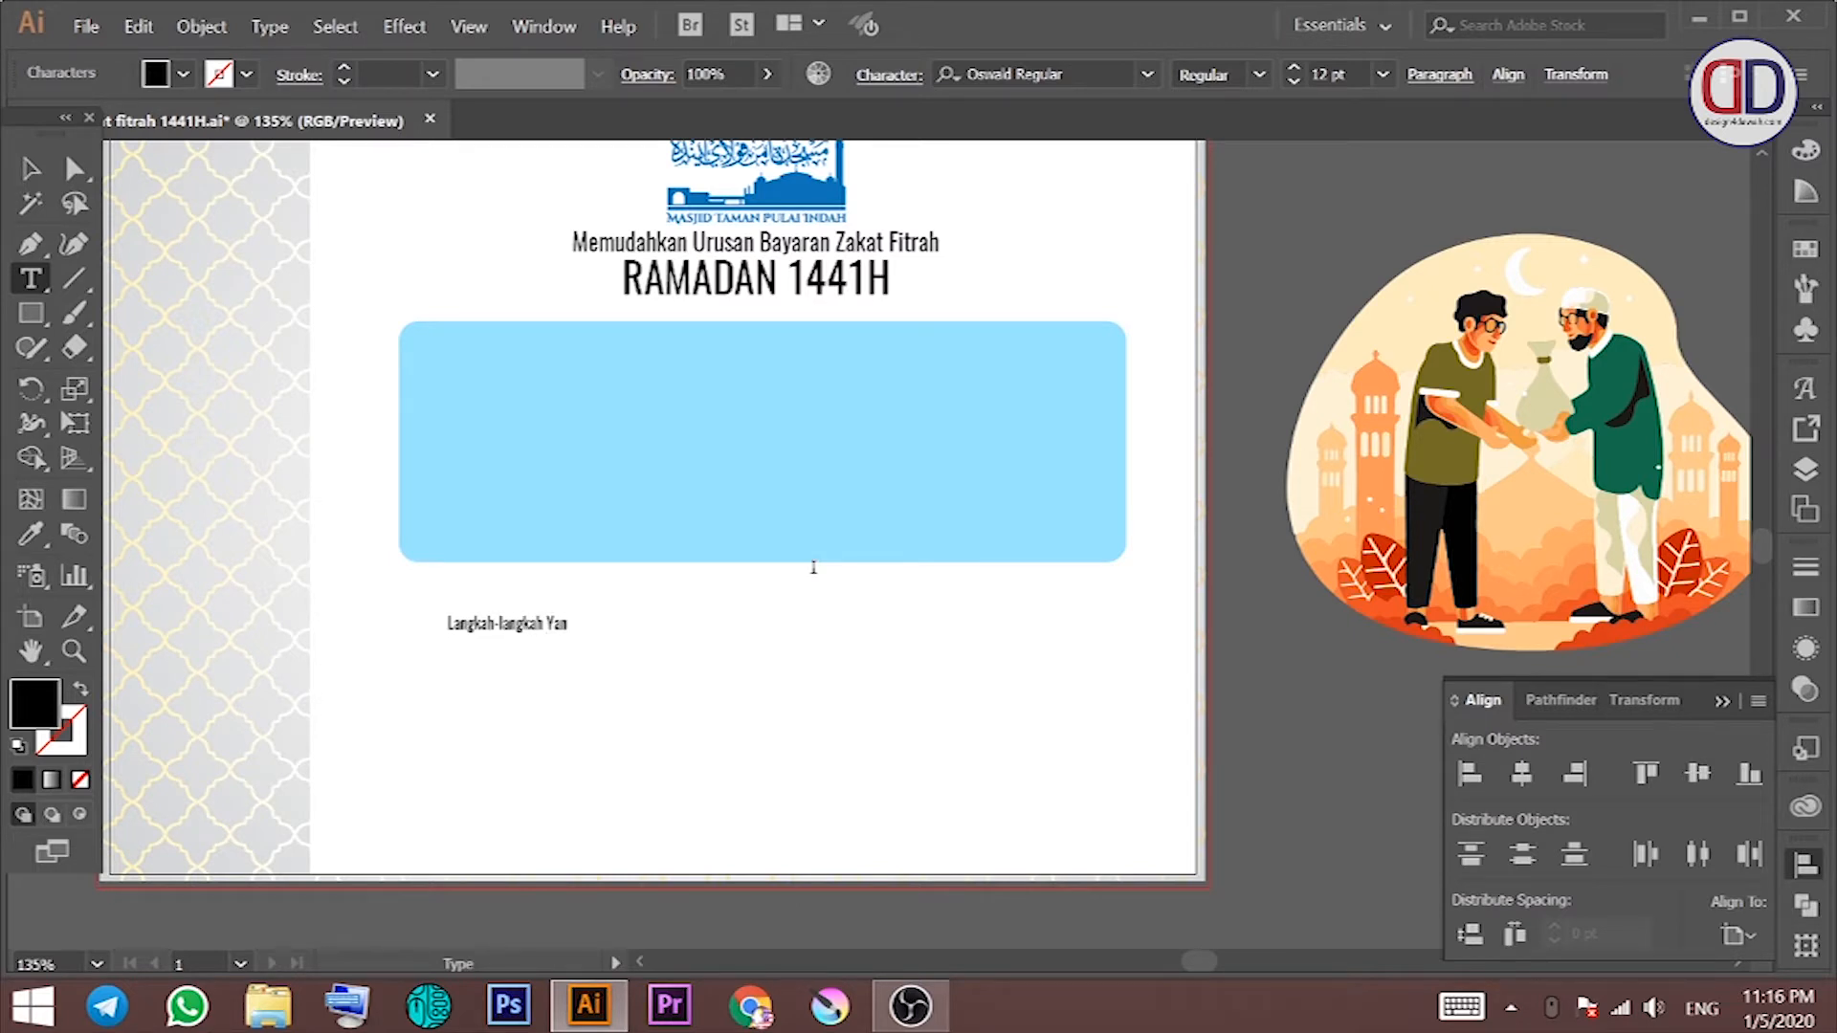
pyautogui.write('g Perlu Anda Buat :')
pyautogui.press('Return')
pyautogui.press('Return')
pyautogui.write('1. Bank In')
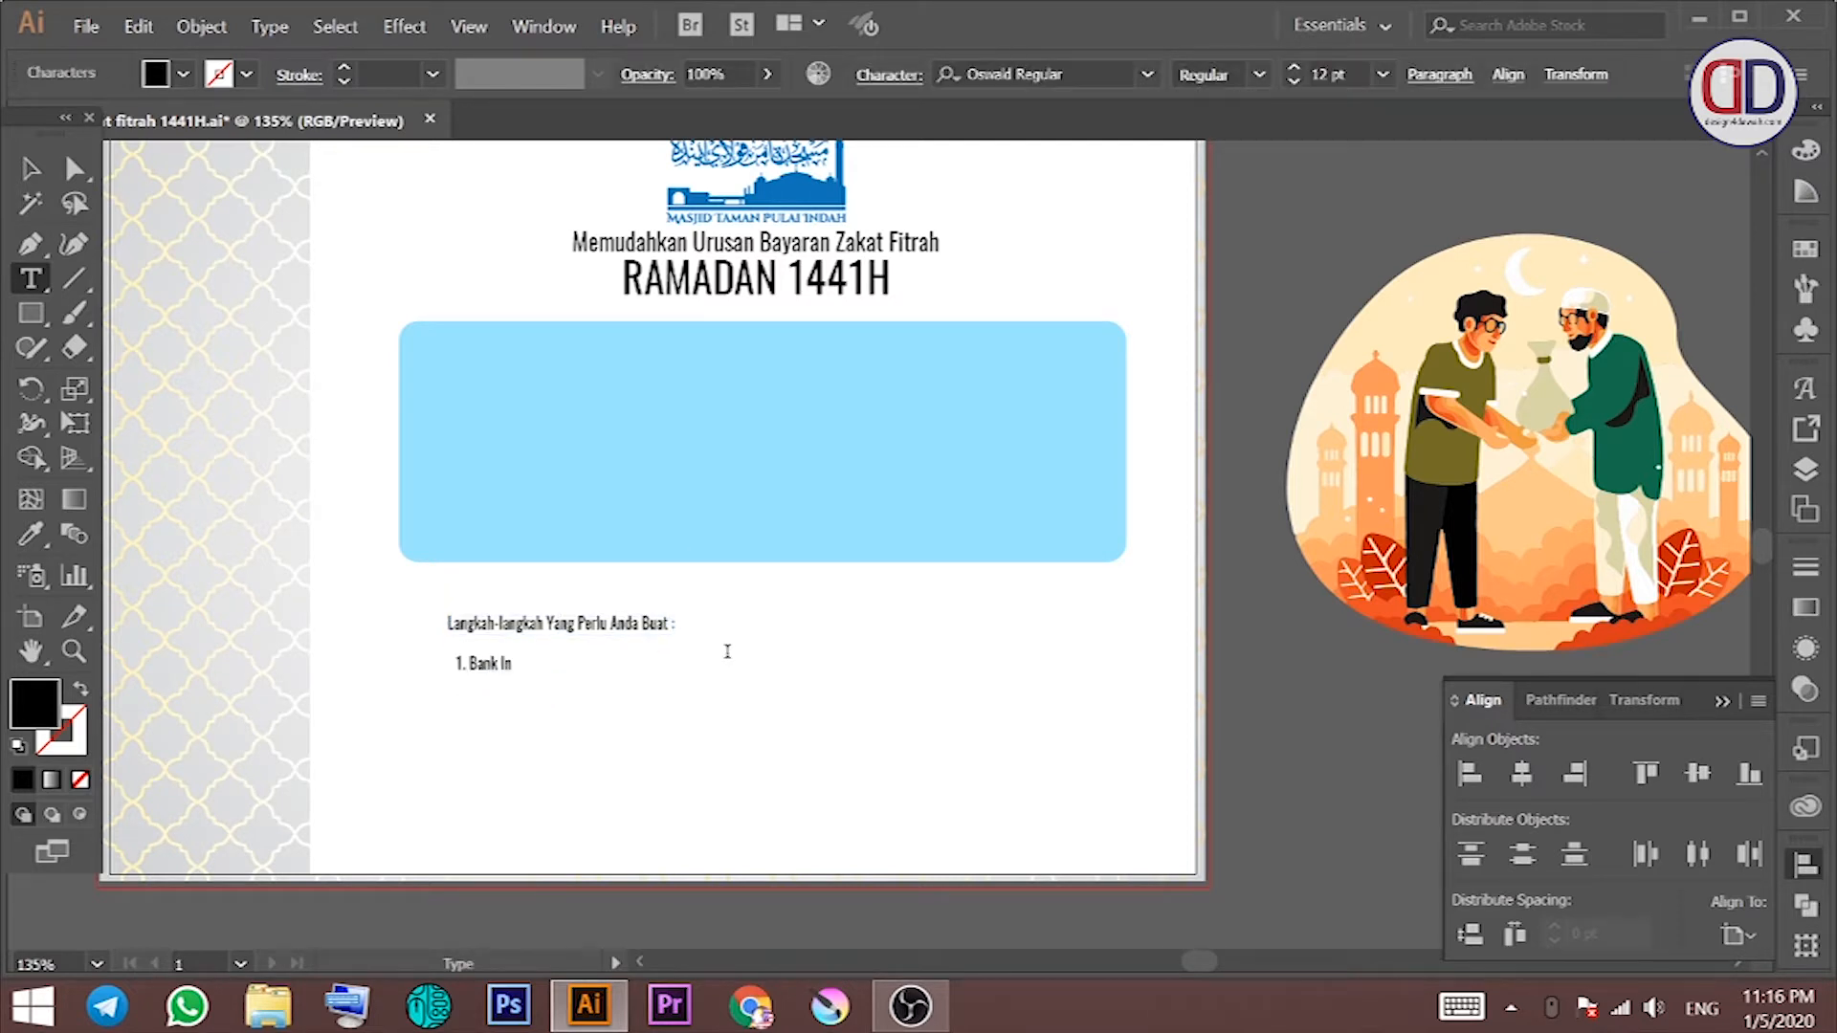
pyautogui.write(' Ke Akaun MTPI - Maybank')
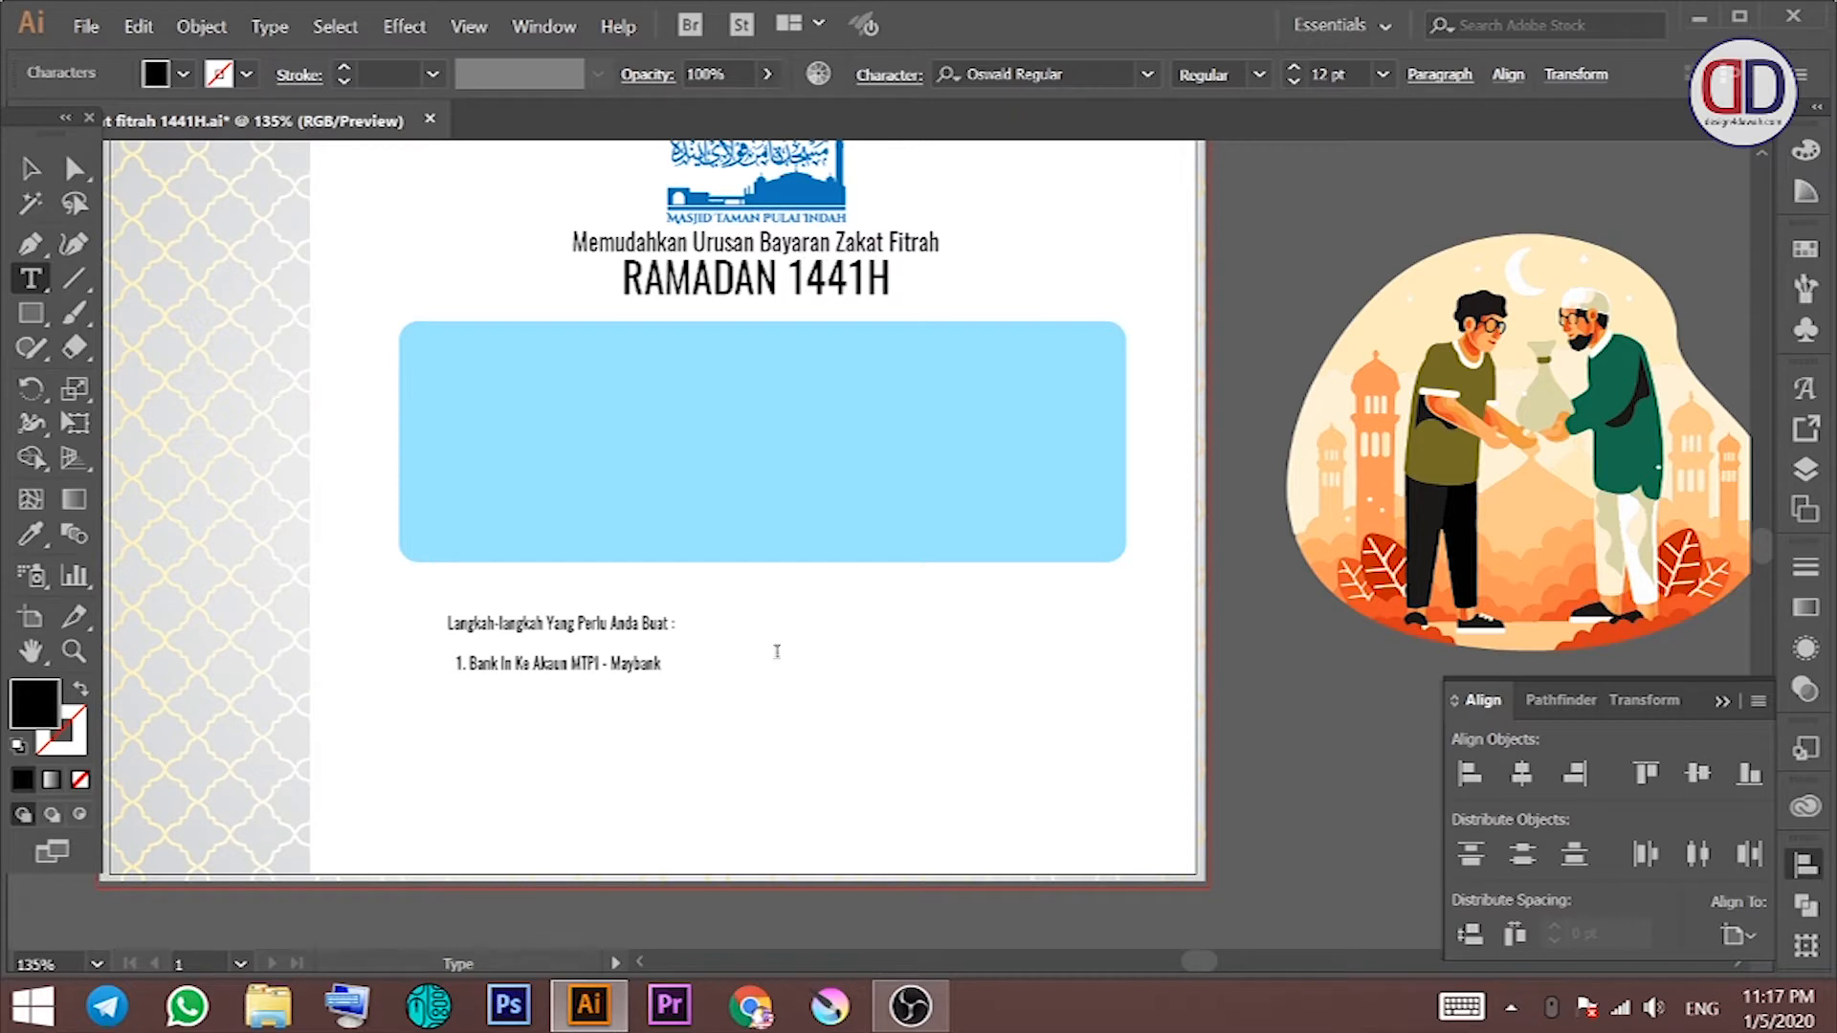
# Step: Move the Maybank account number into its own text object and add the CIMB and Bank Islam accounts
pyautogui.moveTo(610, 663); pyautogui.dragTo(793, 664)
pyautogui.hotkey('ctrl', 'x')
pyautogui.click(694, 657)
pyautogui.hotkey('ctrl', 'v')
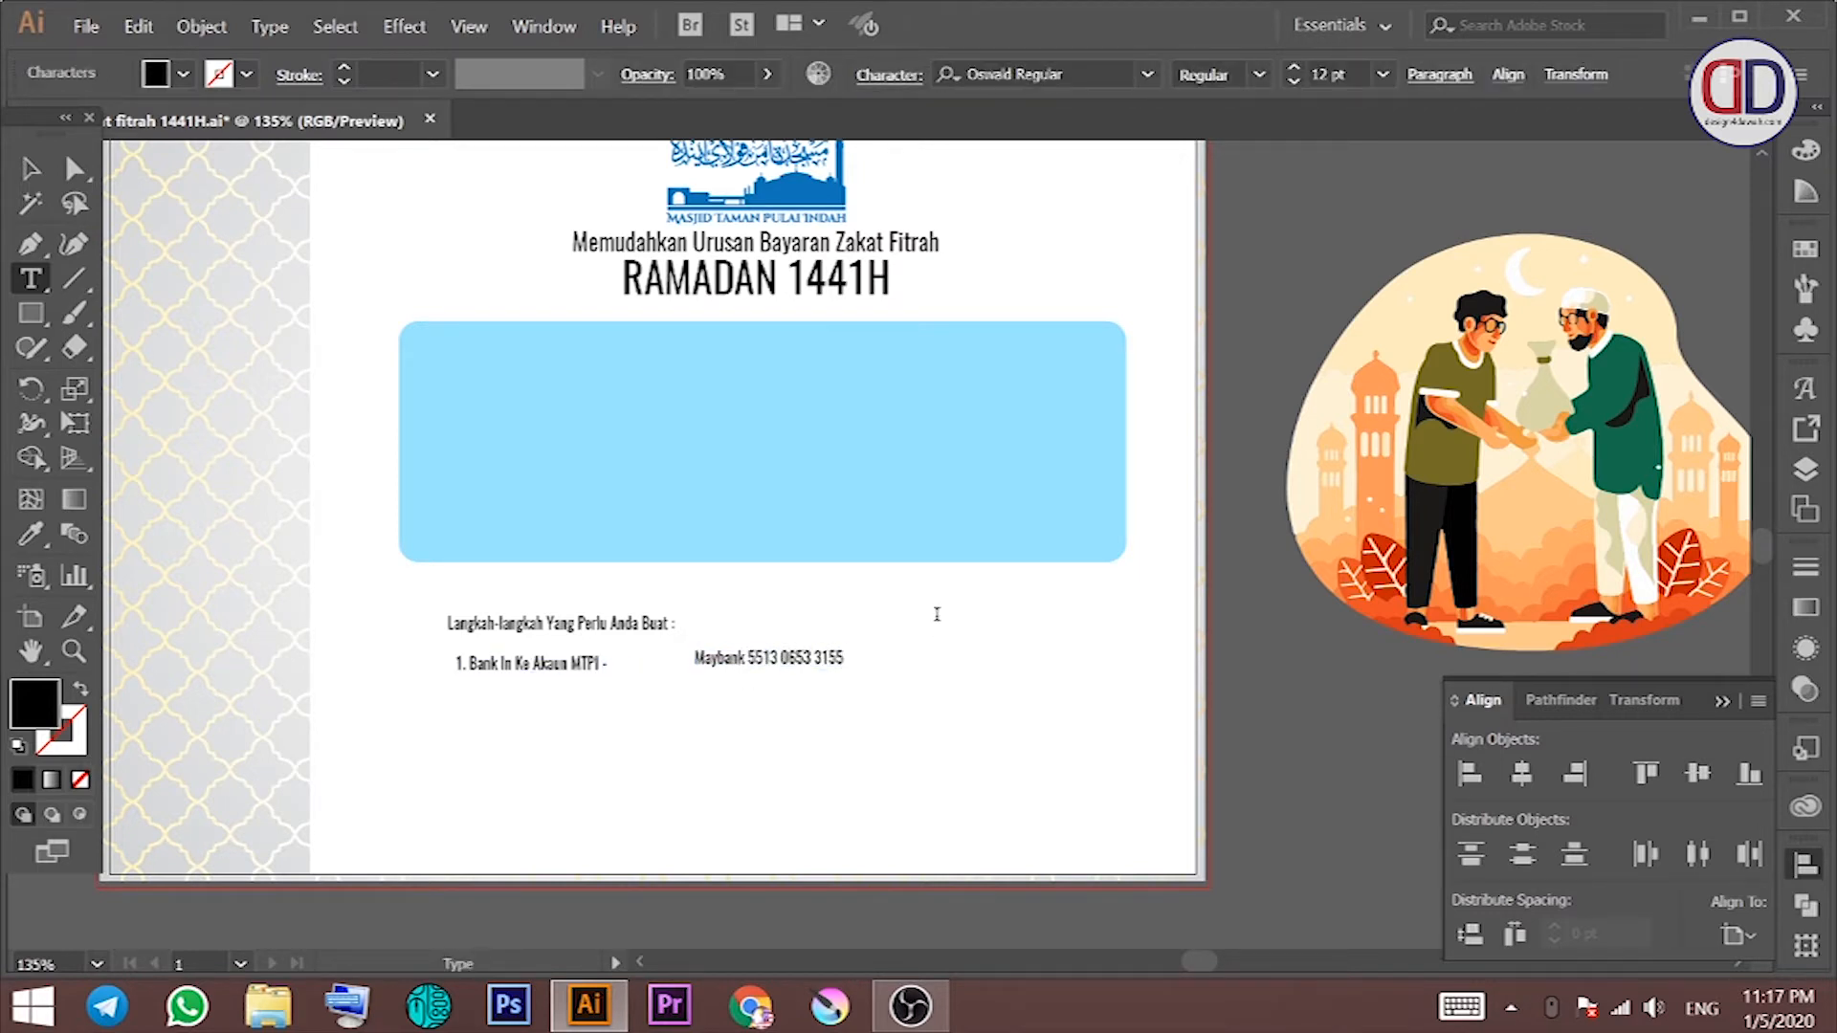
pyautogui.write('CIMB :')
pyautogui.click(752, 657)
pyautogui.write(':')
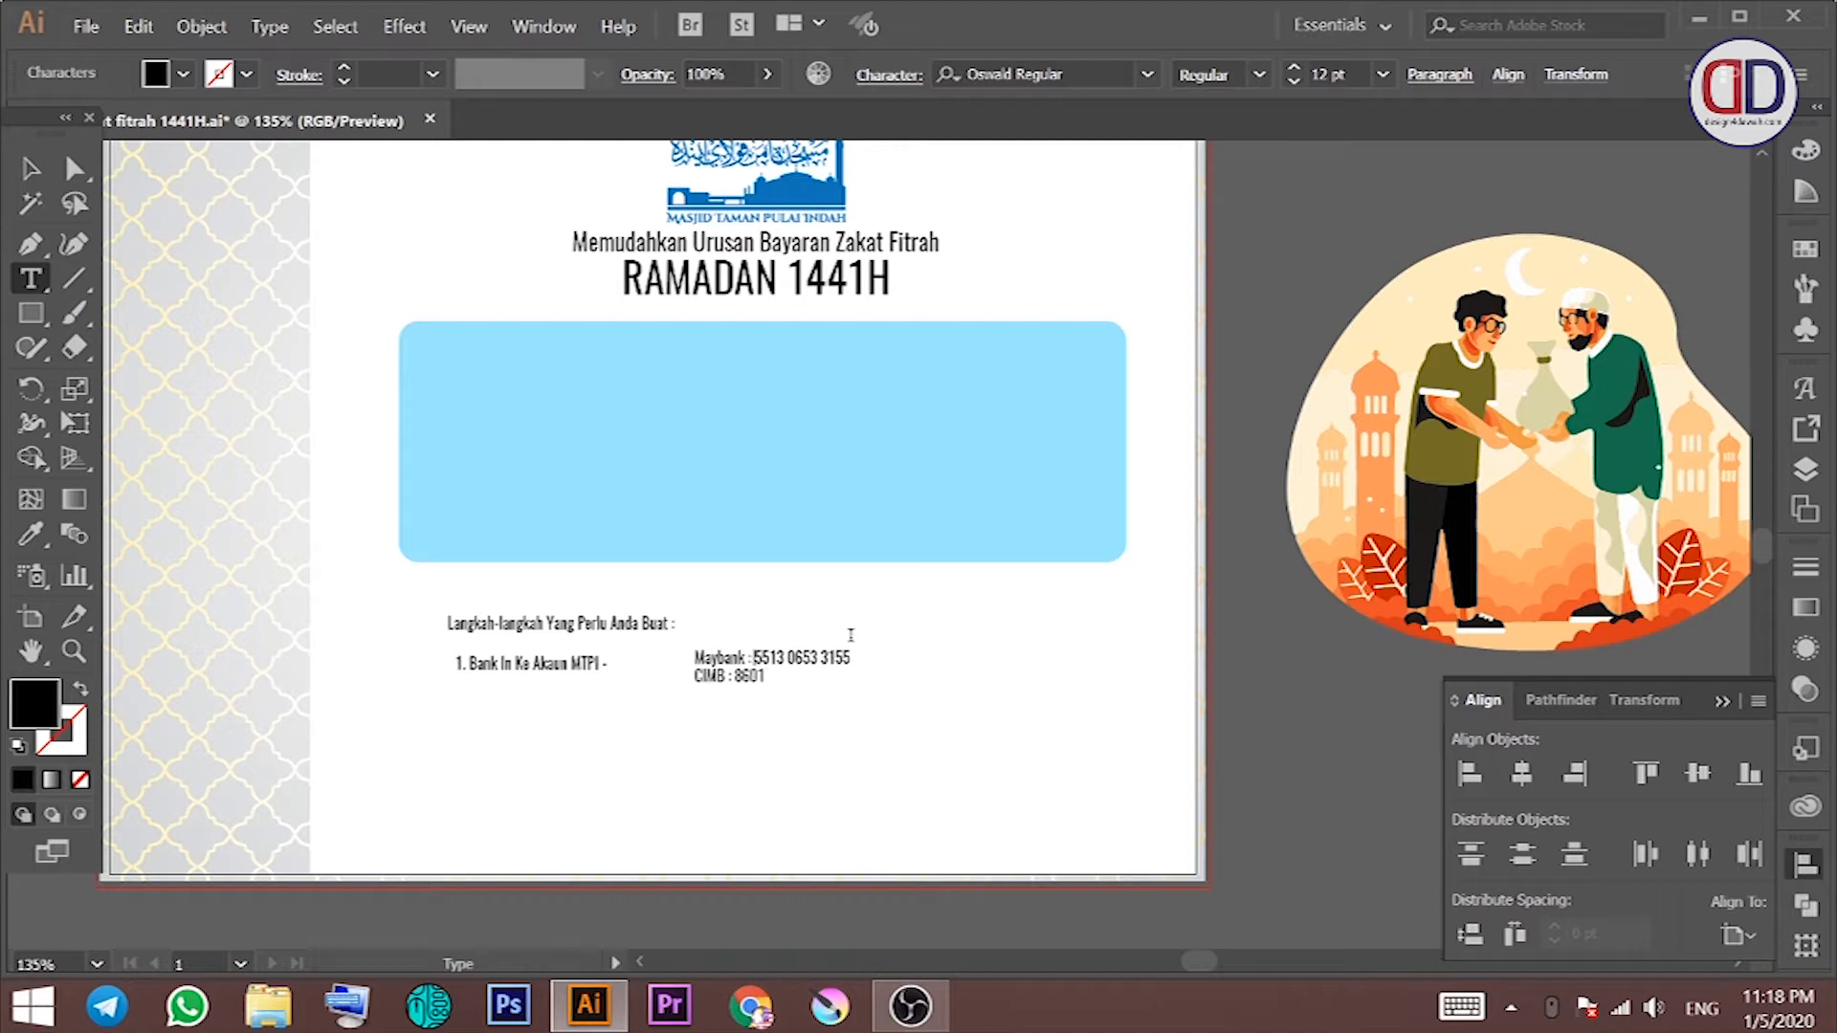
pyautogui.write('Bank Islam')
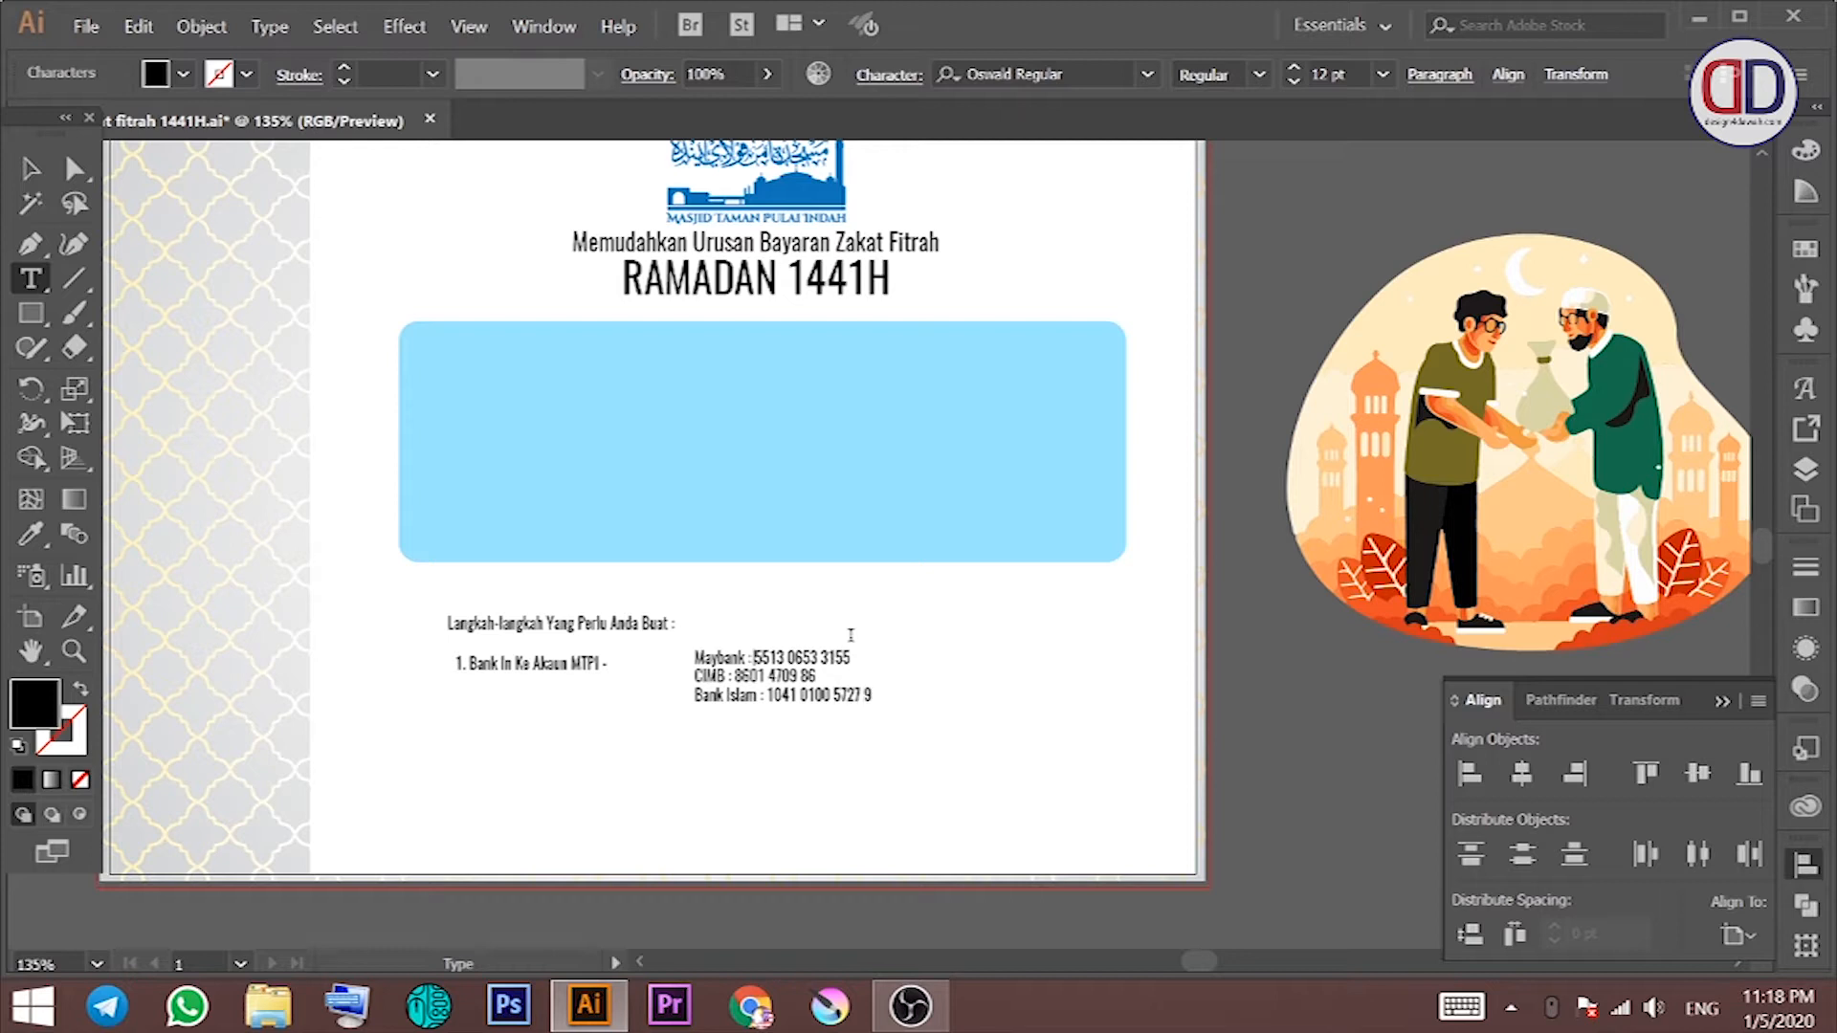
# Step: Place the account block beside MTPI and retype a copied line as step 2 'Tunai - Sarahkan kppada Pegawai Masjid atau AJK Masjid'
pyautogui.press('Escape')
pyautogui.moveTo(708, 664); pyautogui.dragTo(515, 738)
pyautogui.tripleClick(496, 737)
pyautogui.write('2.')
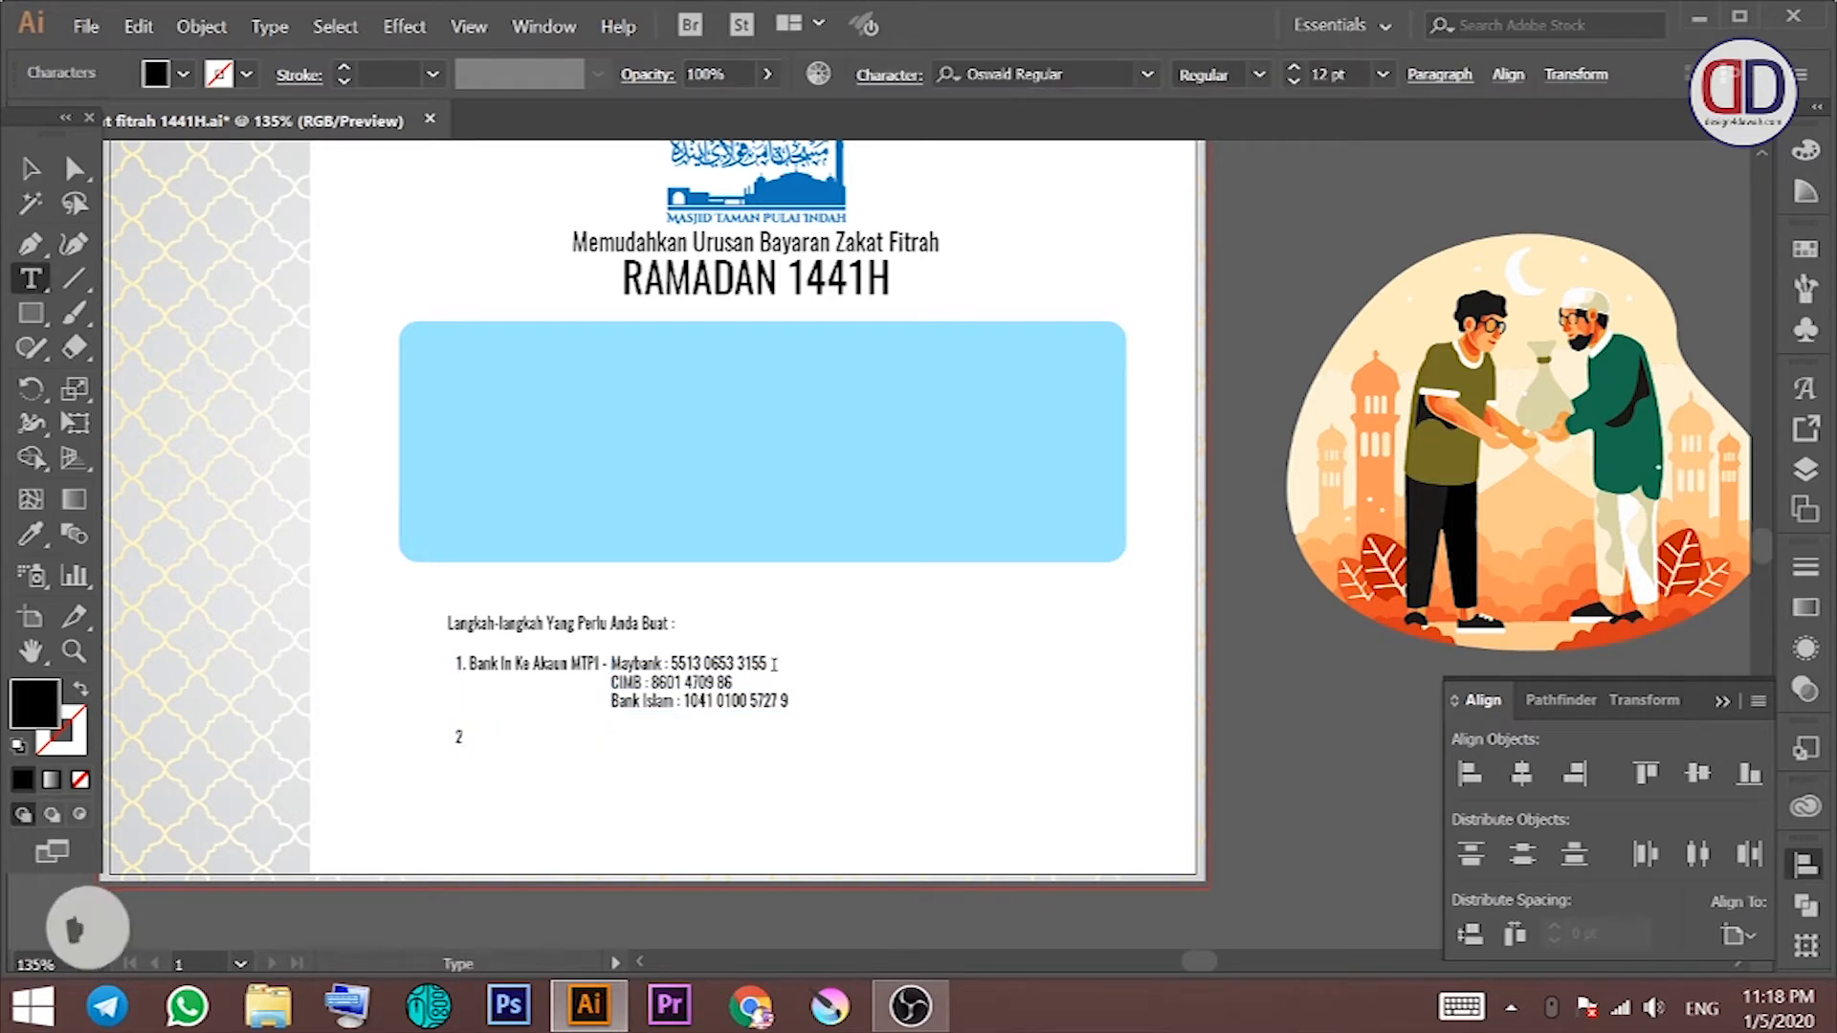
pyautogui.write(' T')
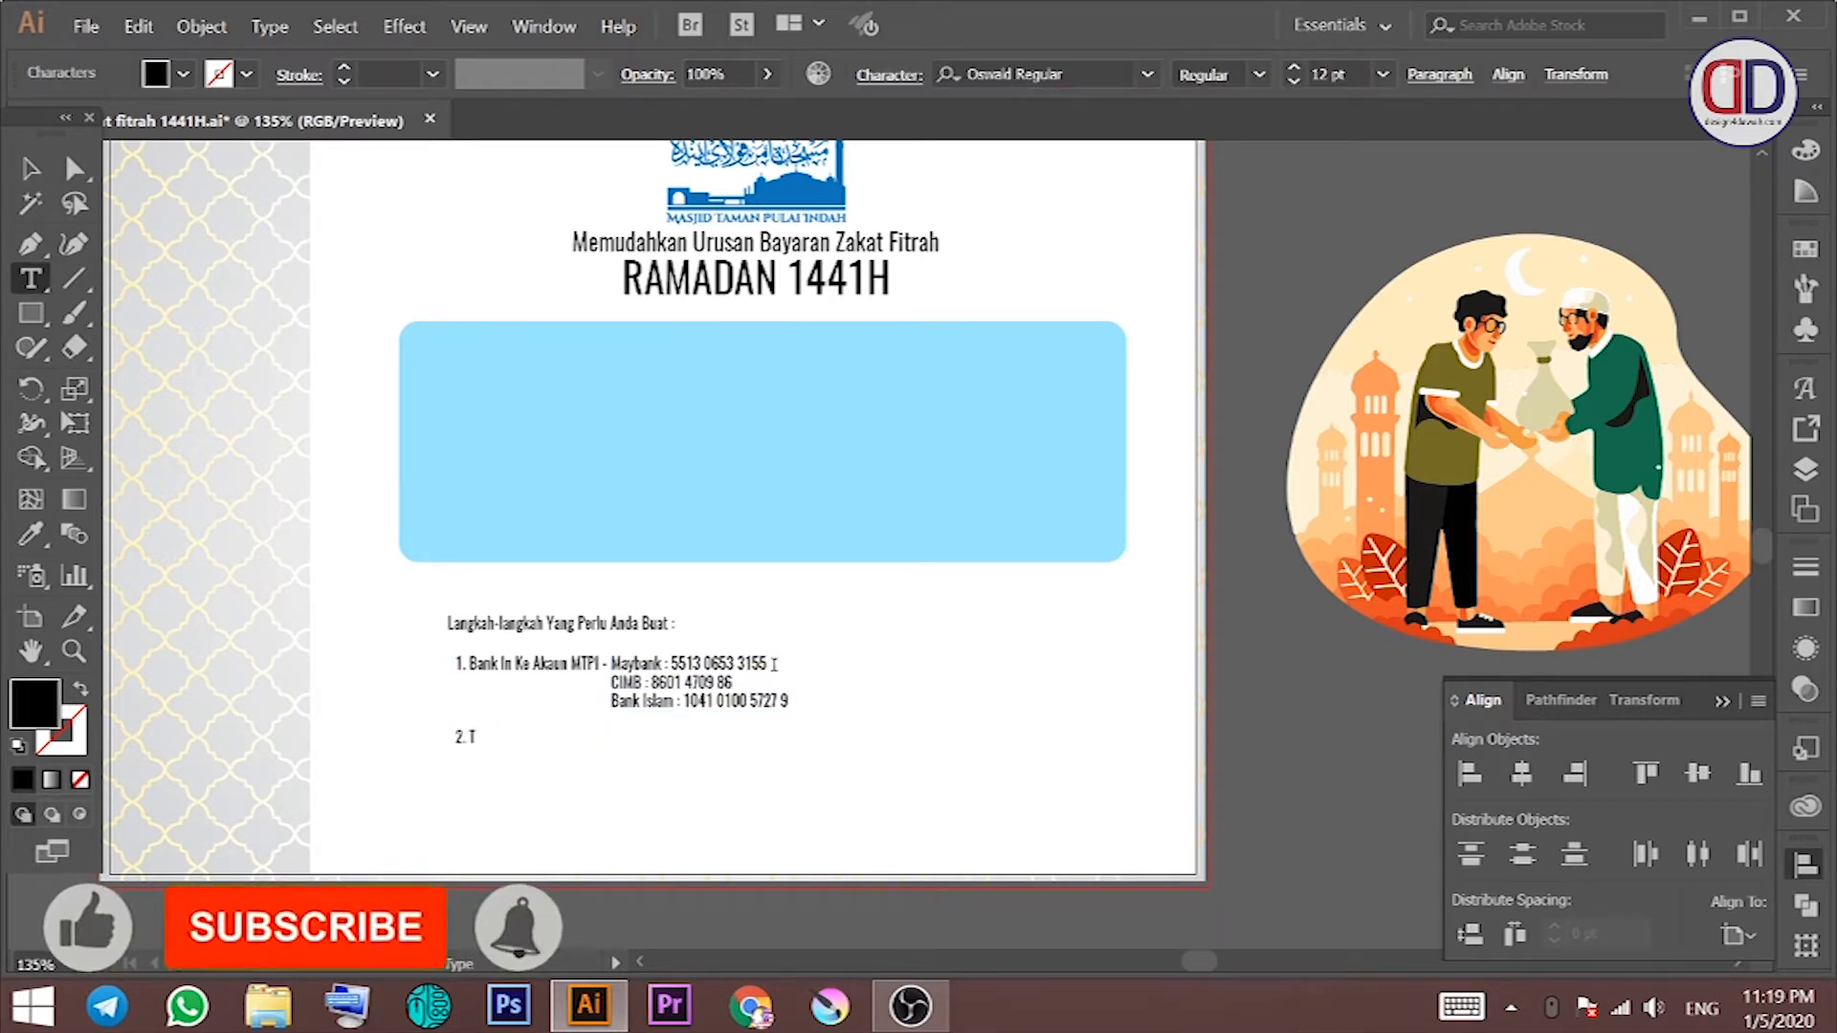
pyautogui.write('unai')
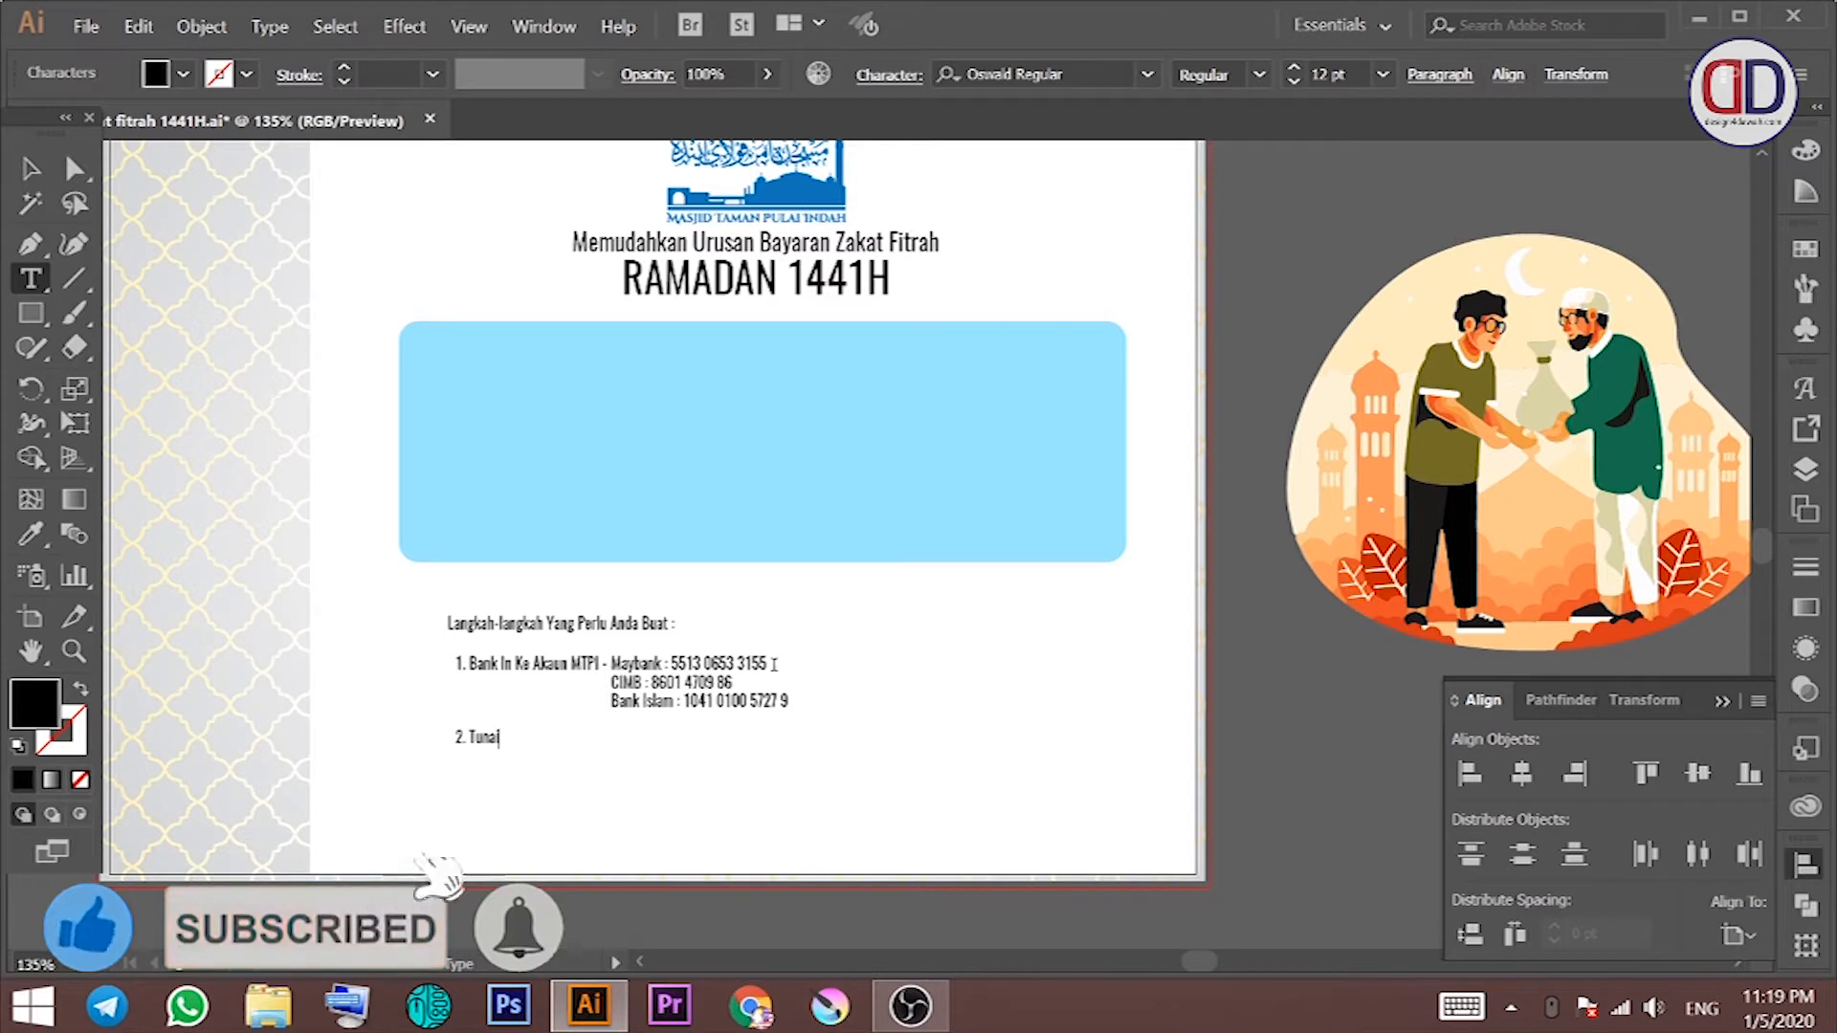
pyautogui.write(' - Sarahkan k')
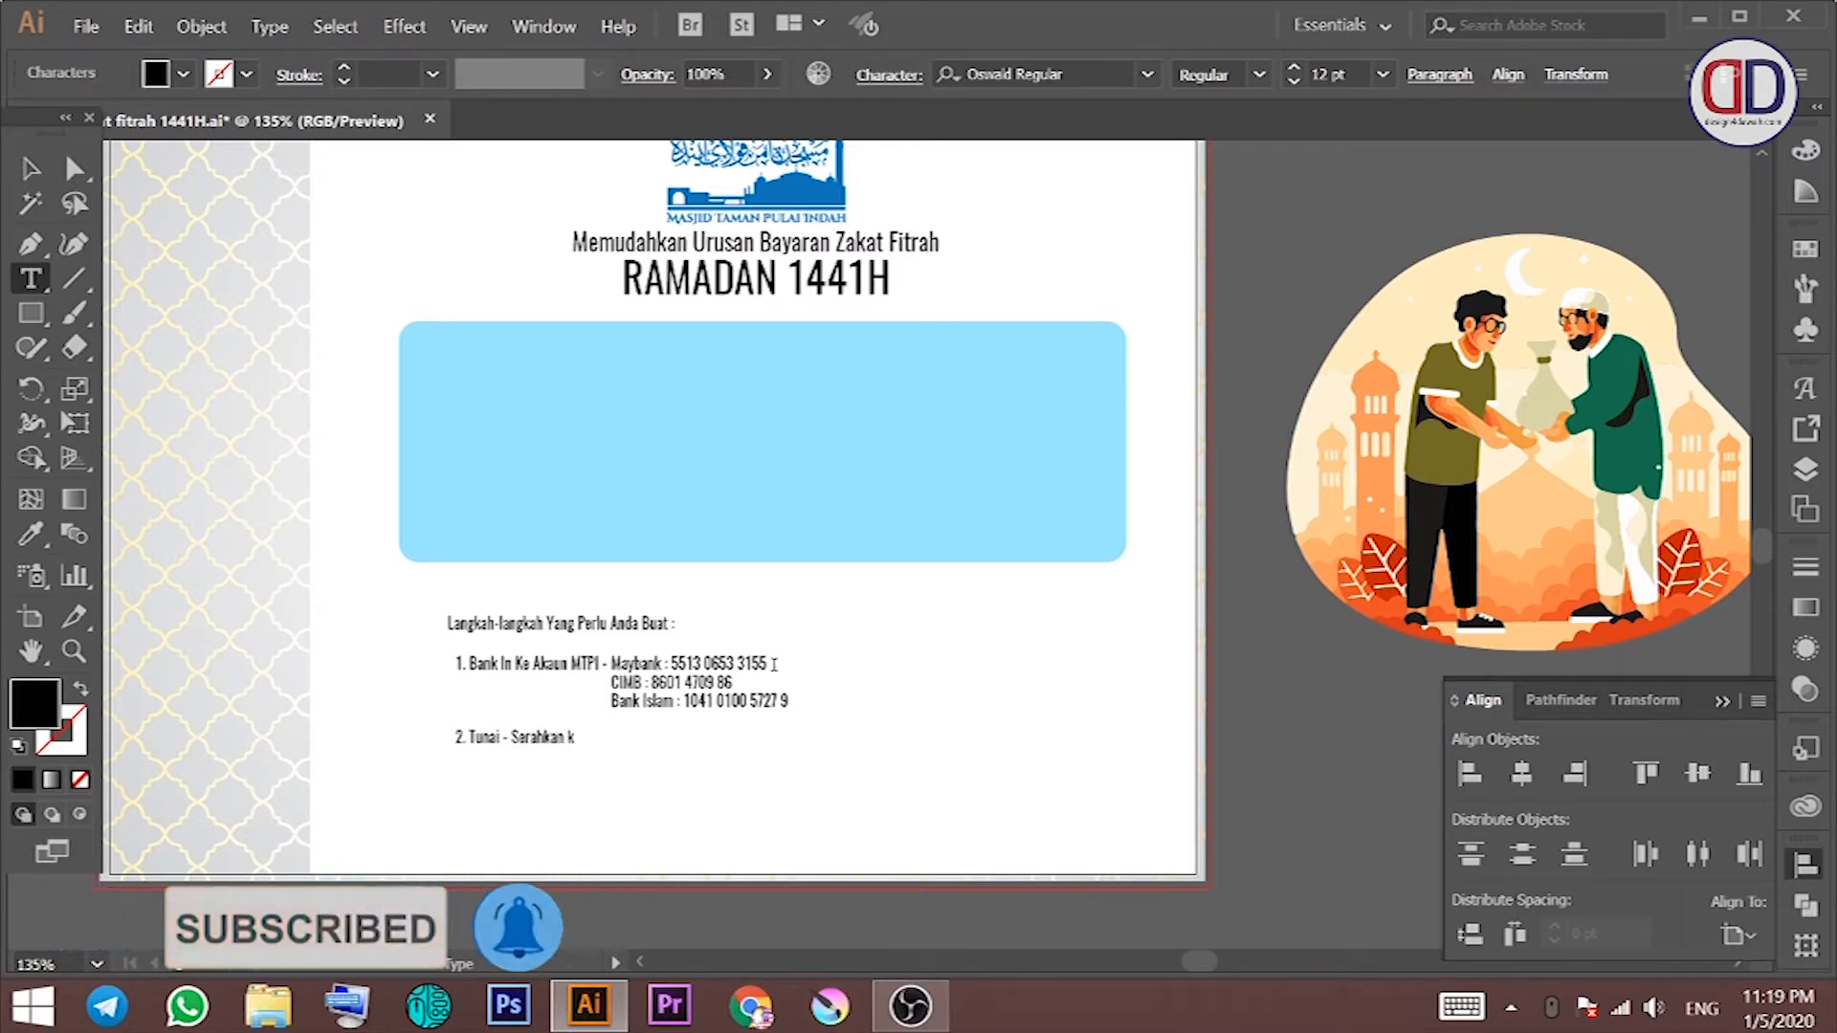
pyautogui.write('ppada Pegawai Masjid atau')
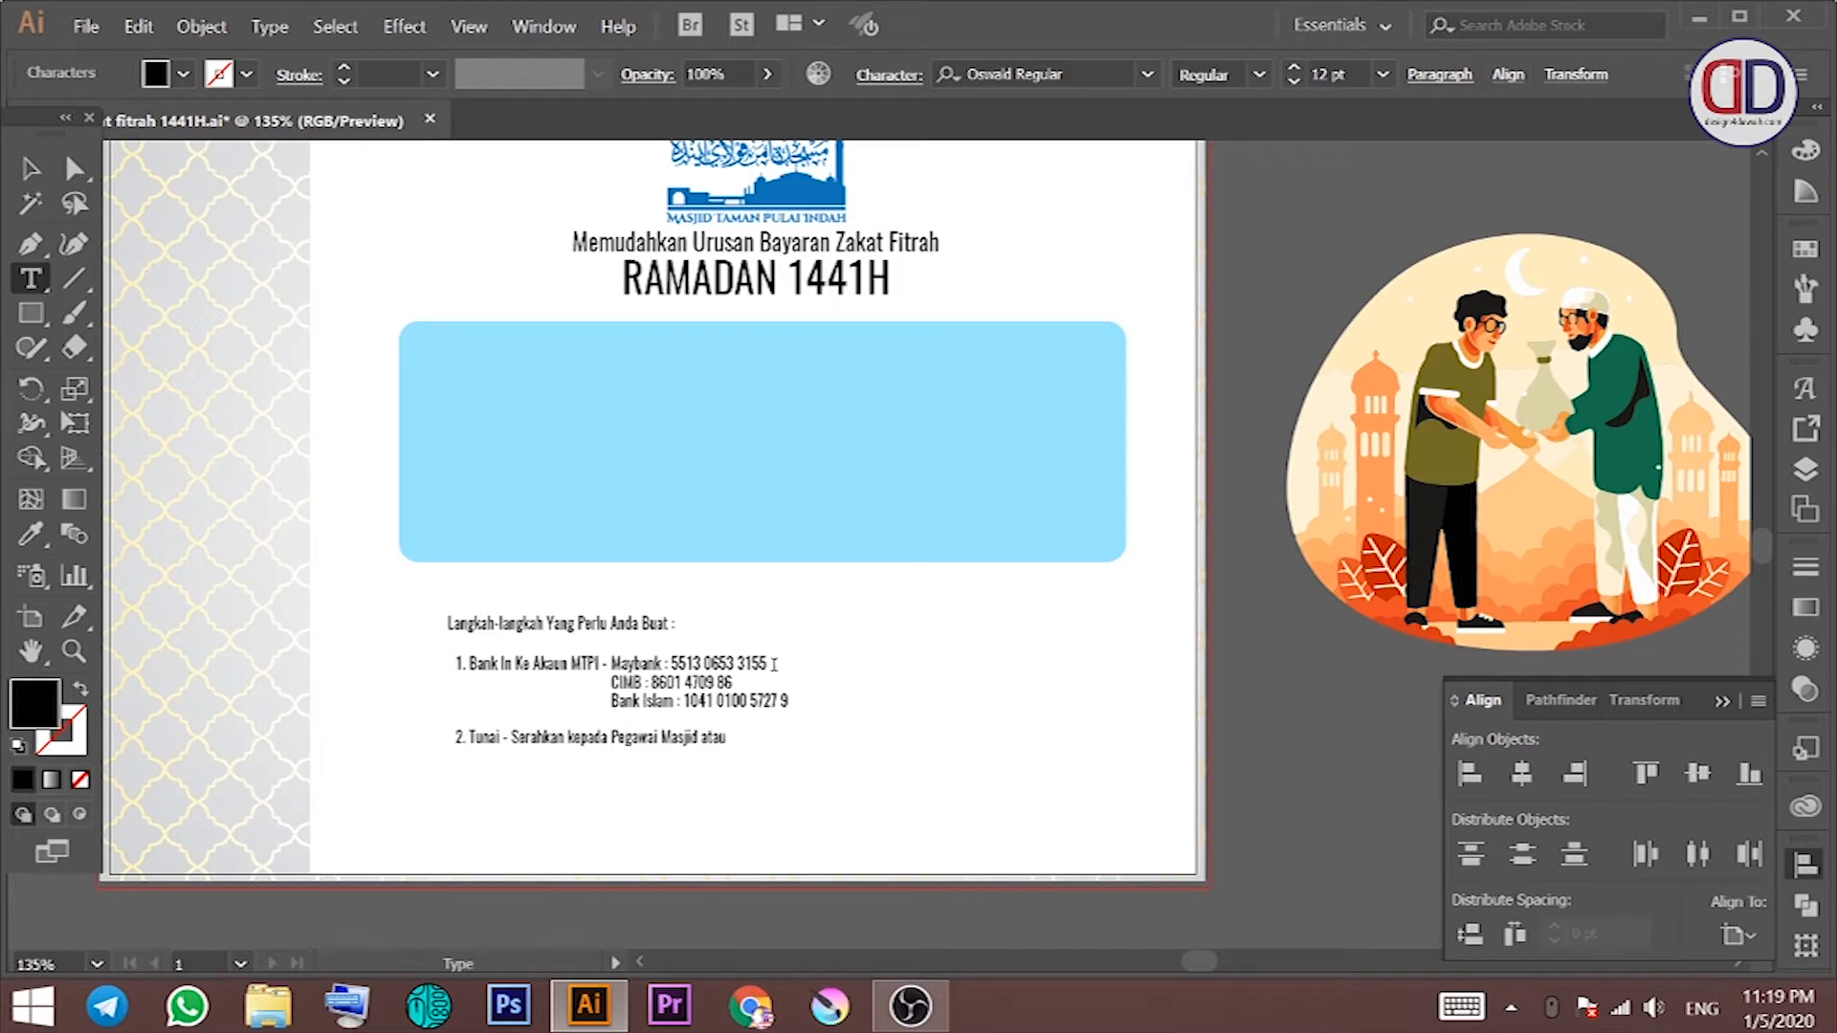
pyautogui.write(' AJK Masjid')
# Step: Duplicate step 2 below and retype it as step 3 'Tulis Nama, Alamat, No Telefon & Jumlah Pembayaran'
pyautogui.press('Escape')
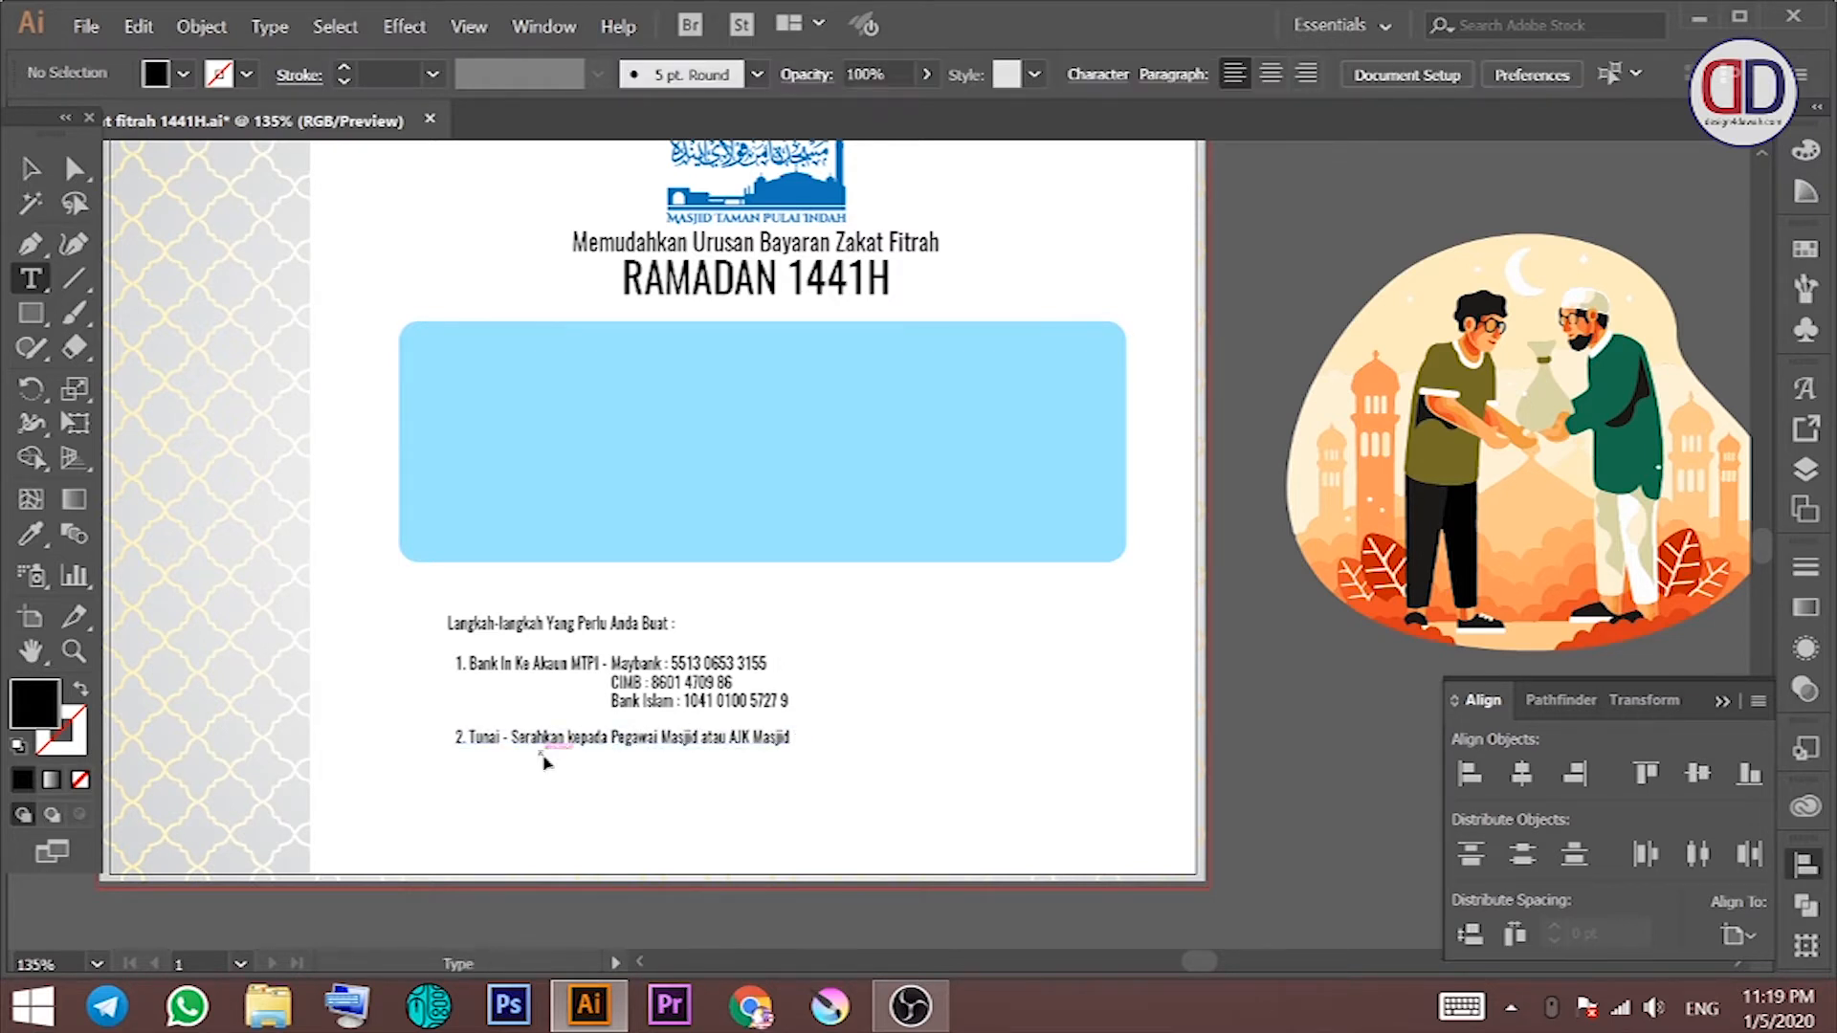
pyautogui.press('v')
pyautogui.moveTo(544, 741); pyautogui.dragTo(545, 768)
pyautogui.doubleClick(545, 767)
pyautogui.hotkey('ctrl', 'a')
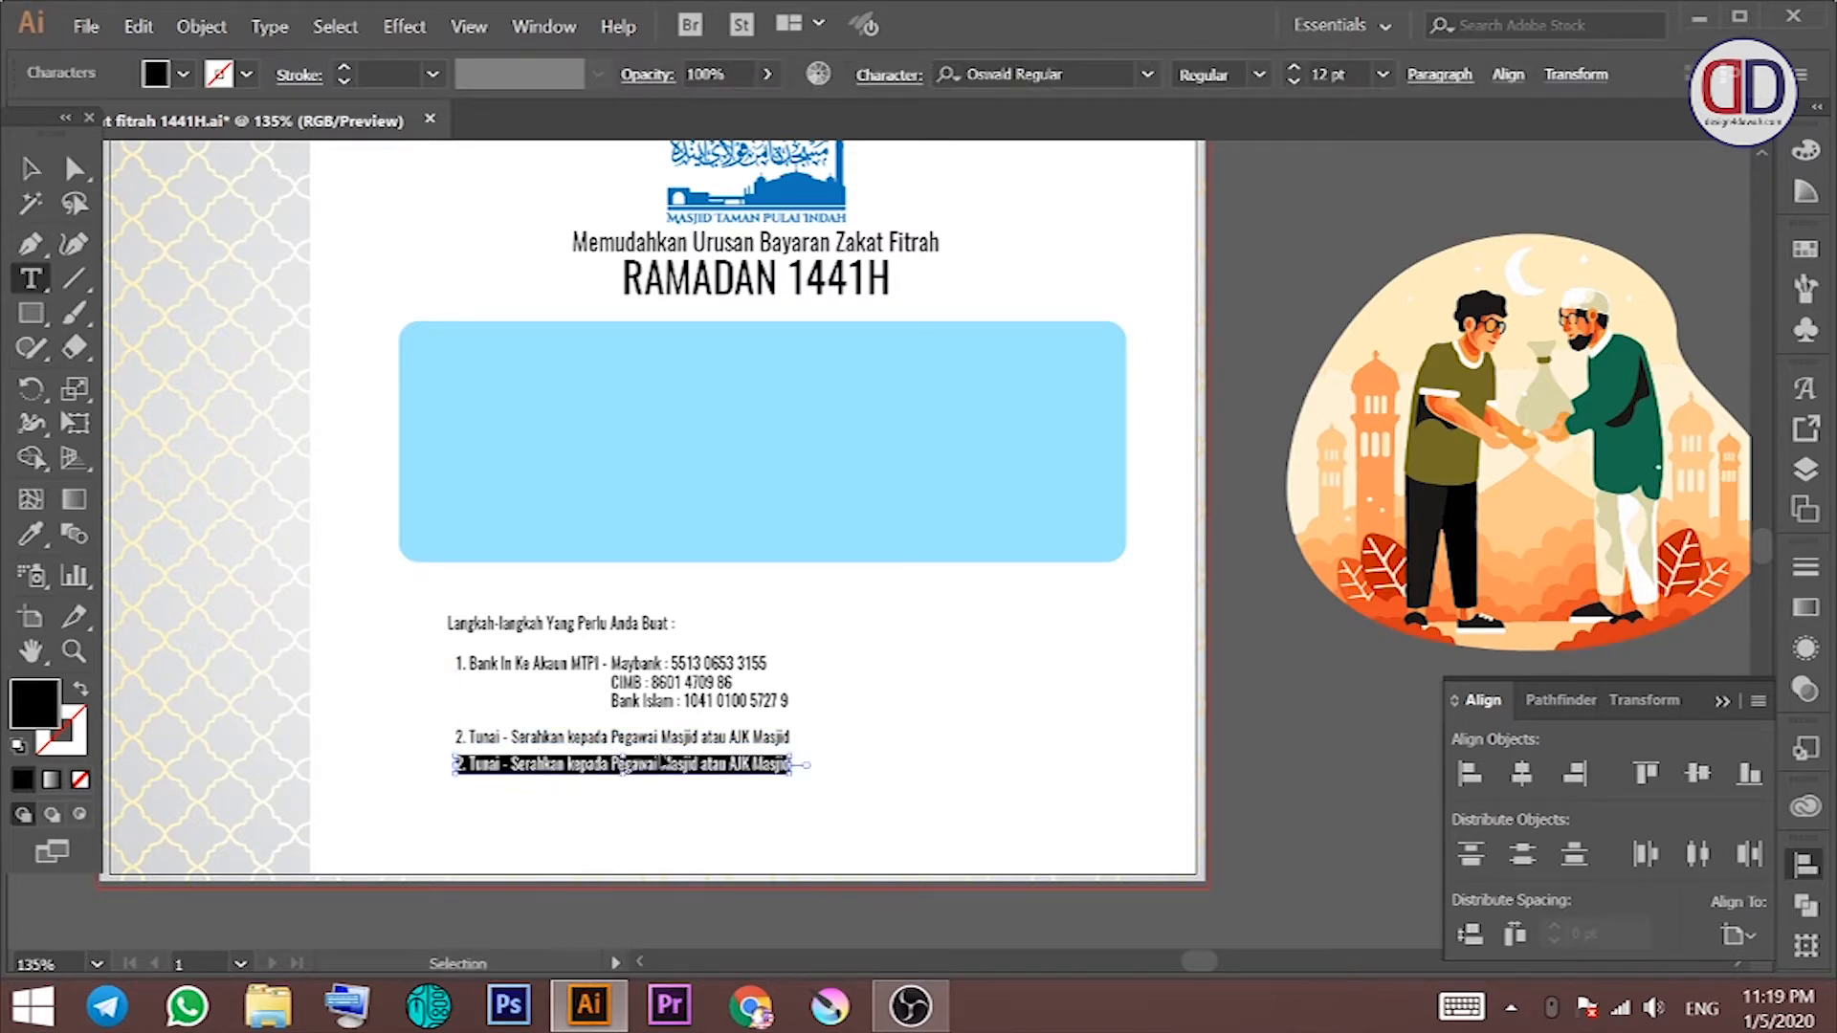
pyautogui.write('3.')
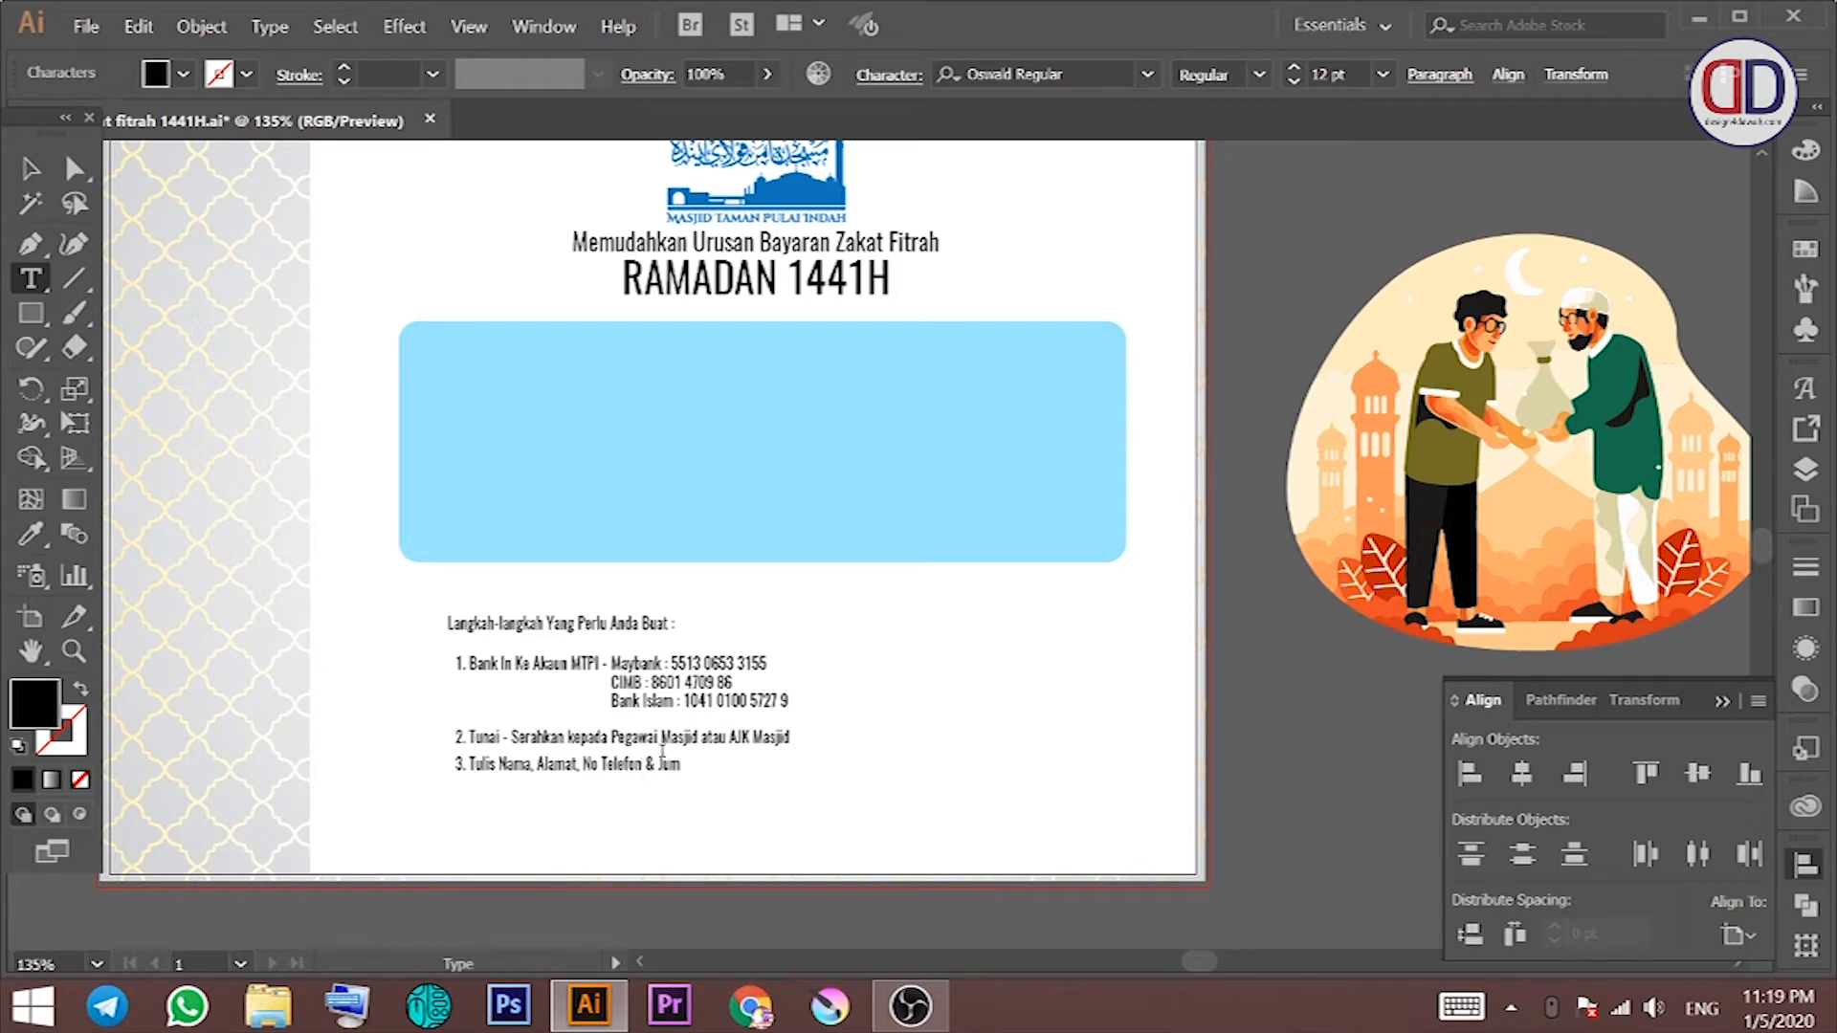
pyautogui.write('ah Pembayaran a')
pyautogui.keyDown('ctrl'); pyautogui.click(644, 830); pyautogui.keyUp('ctrl')
# Step: Duplicate step 3 below and retype it as step 4 'Kepilkan Resit Bank-In'
pyautogui.press('v')
pyautogui.moveTo(574, 770); pyautogui.dragTo(569, 794)
pyautogui.doubleClick(569, 789)
pyautogui.hotkey('ctrl', 'a')
pyautogui.write('4. Kepilkan Resit')
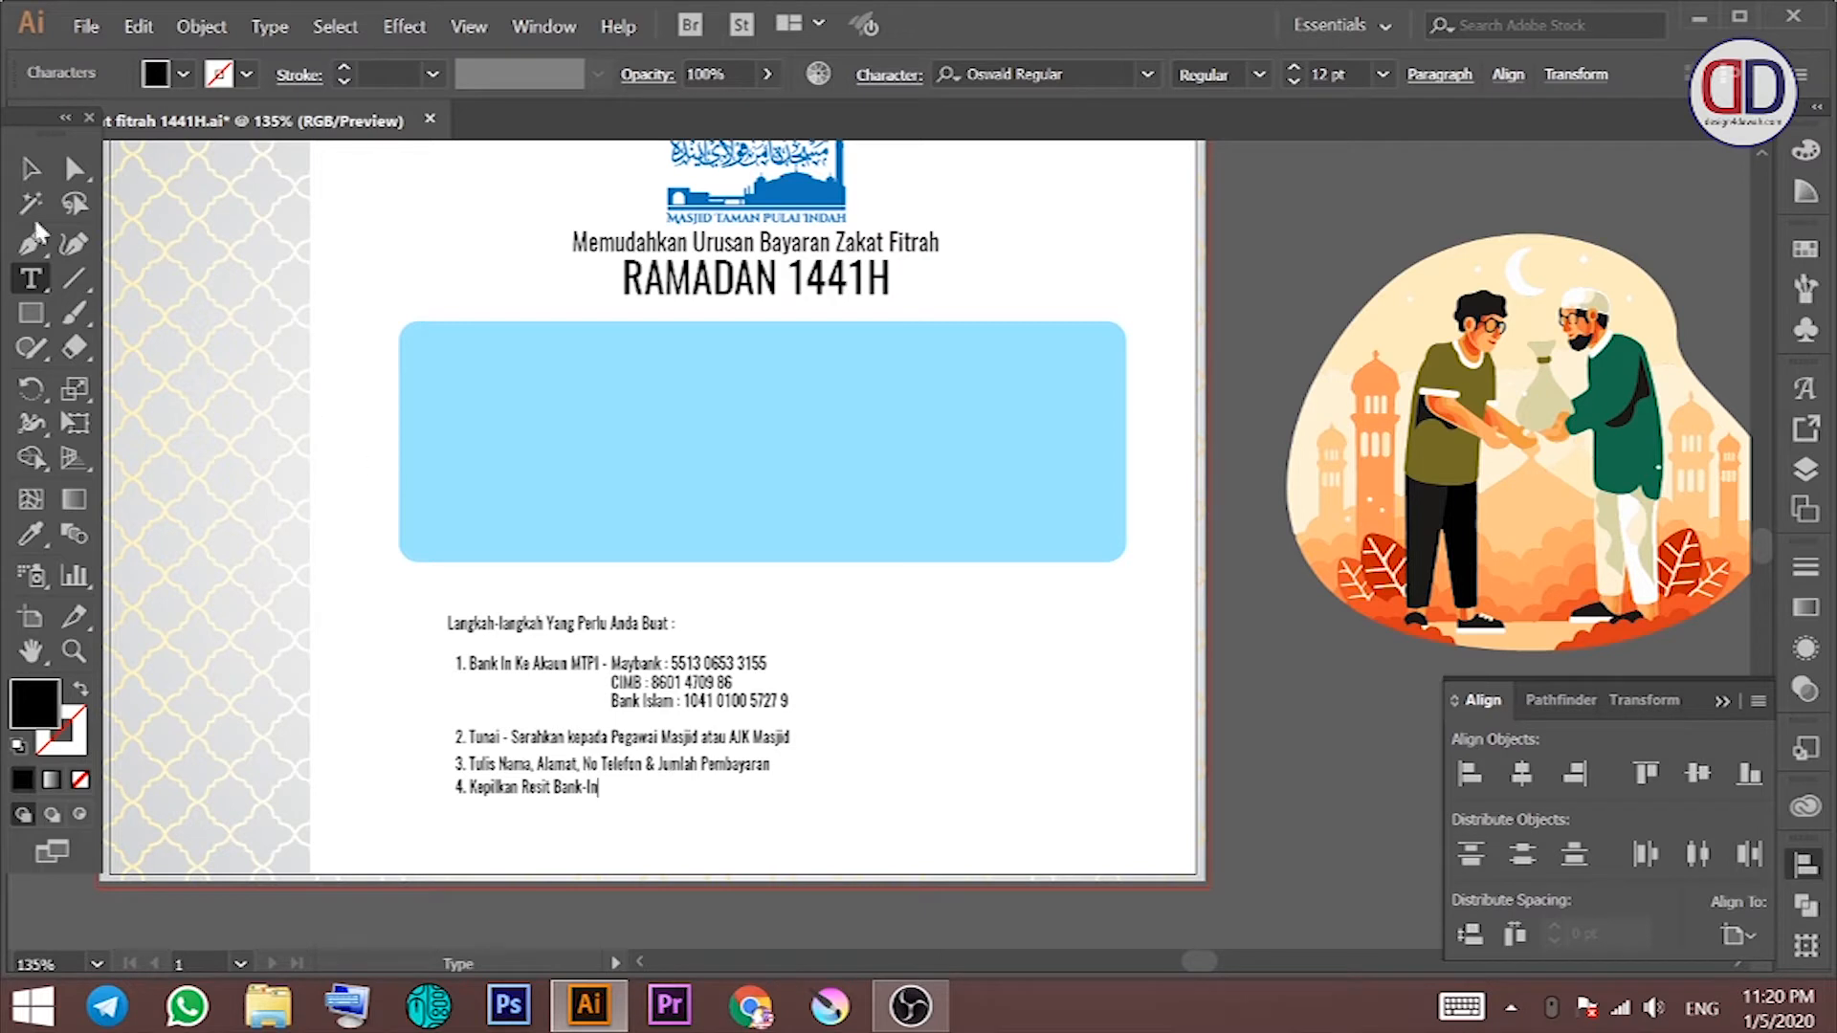
pyautogui.click(30, 169)
pyautogui.click(814, 763)
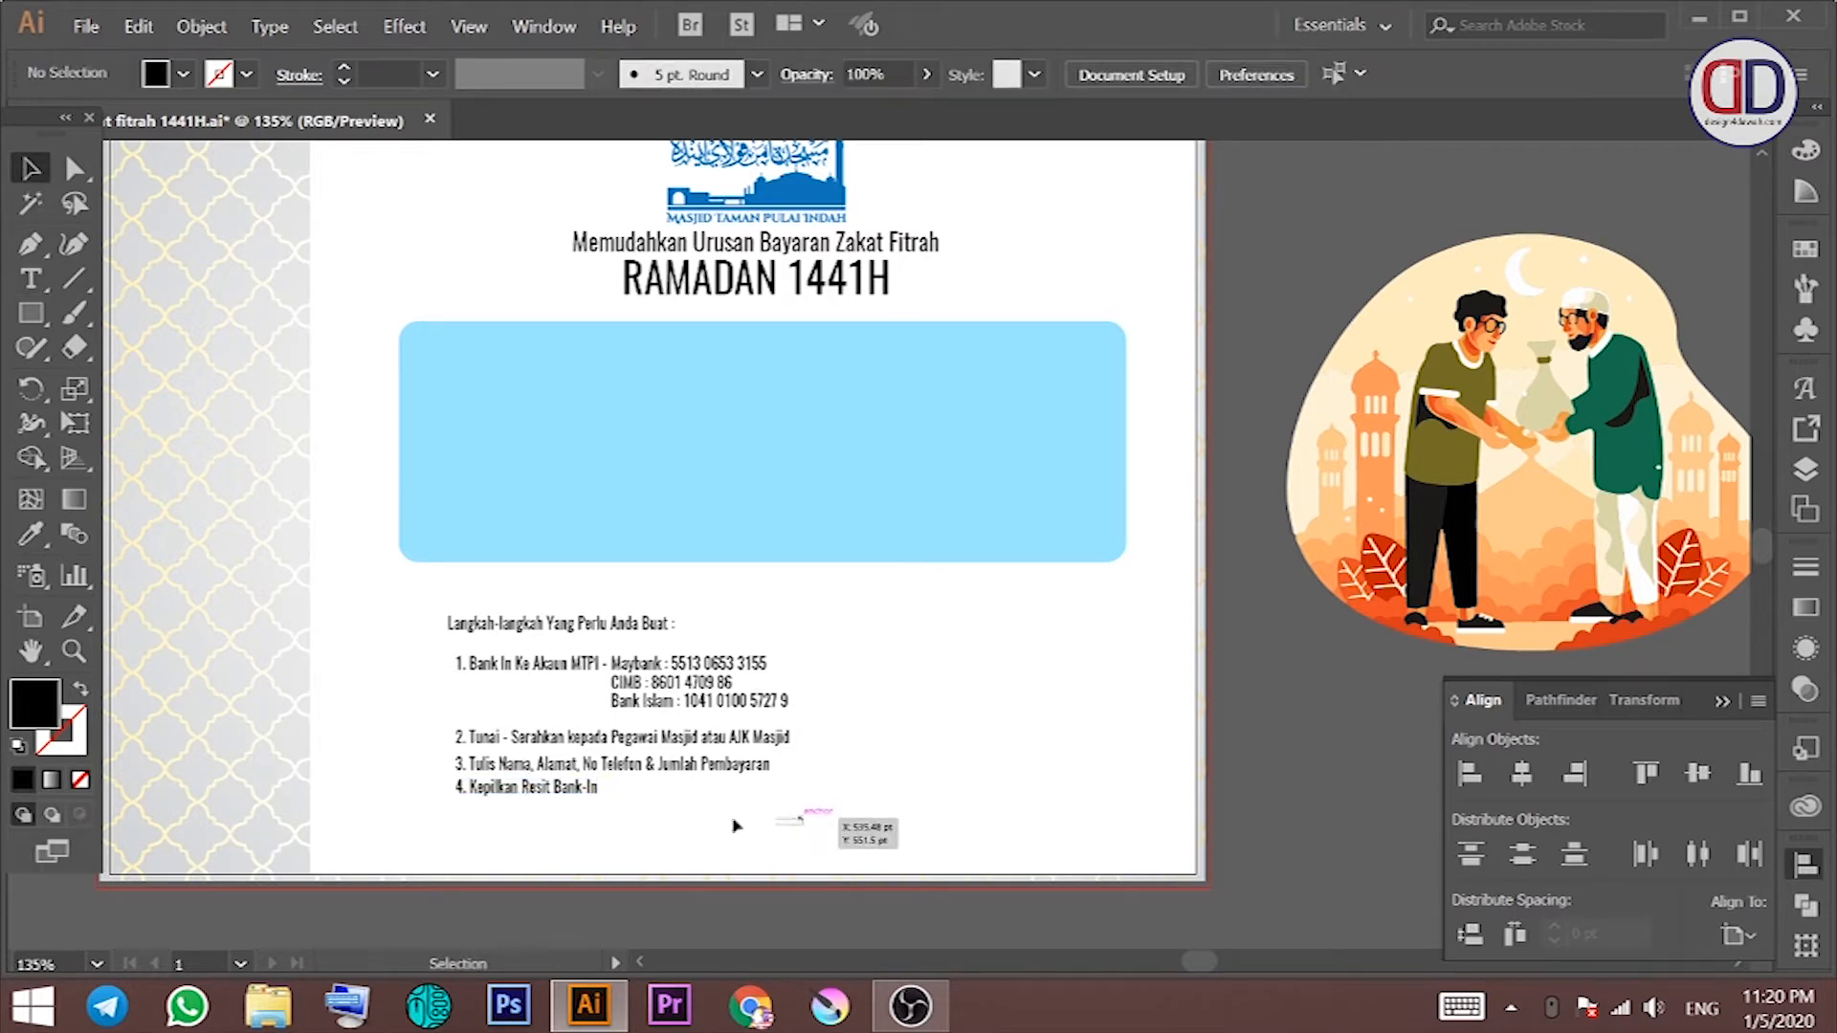
# Step: Move the steps text up into the blue box and lock the box with Ctrl+2
pyautogui.click(517, 651)
pyautogui.moveTo(517, 651); pyautogui.dragTo(509, 375)
pyautogui.click(777, 497)
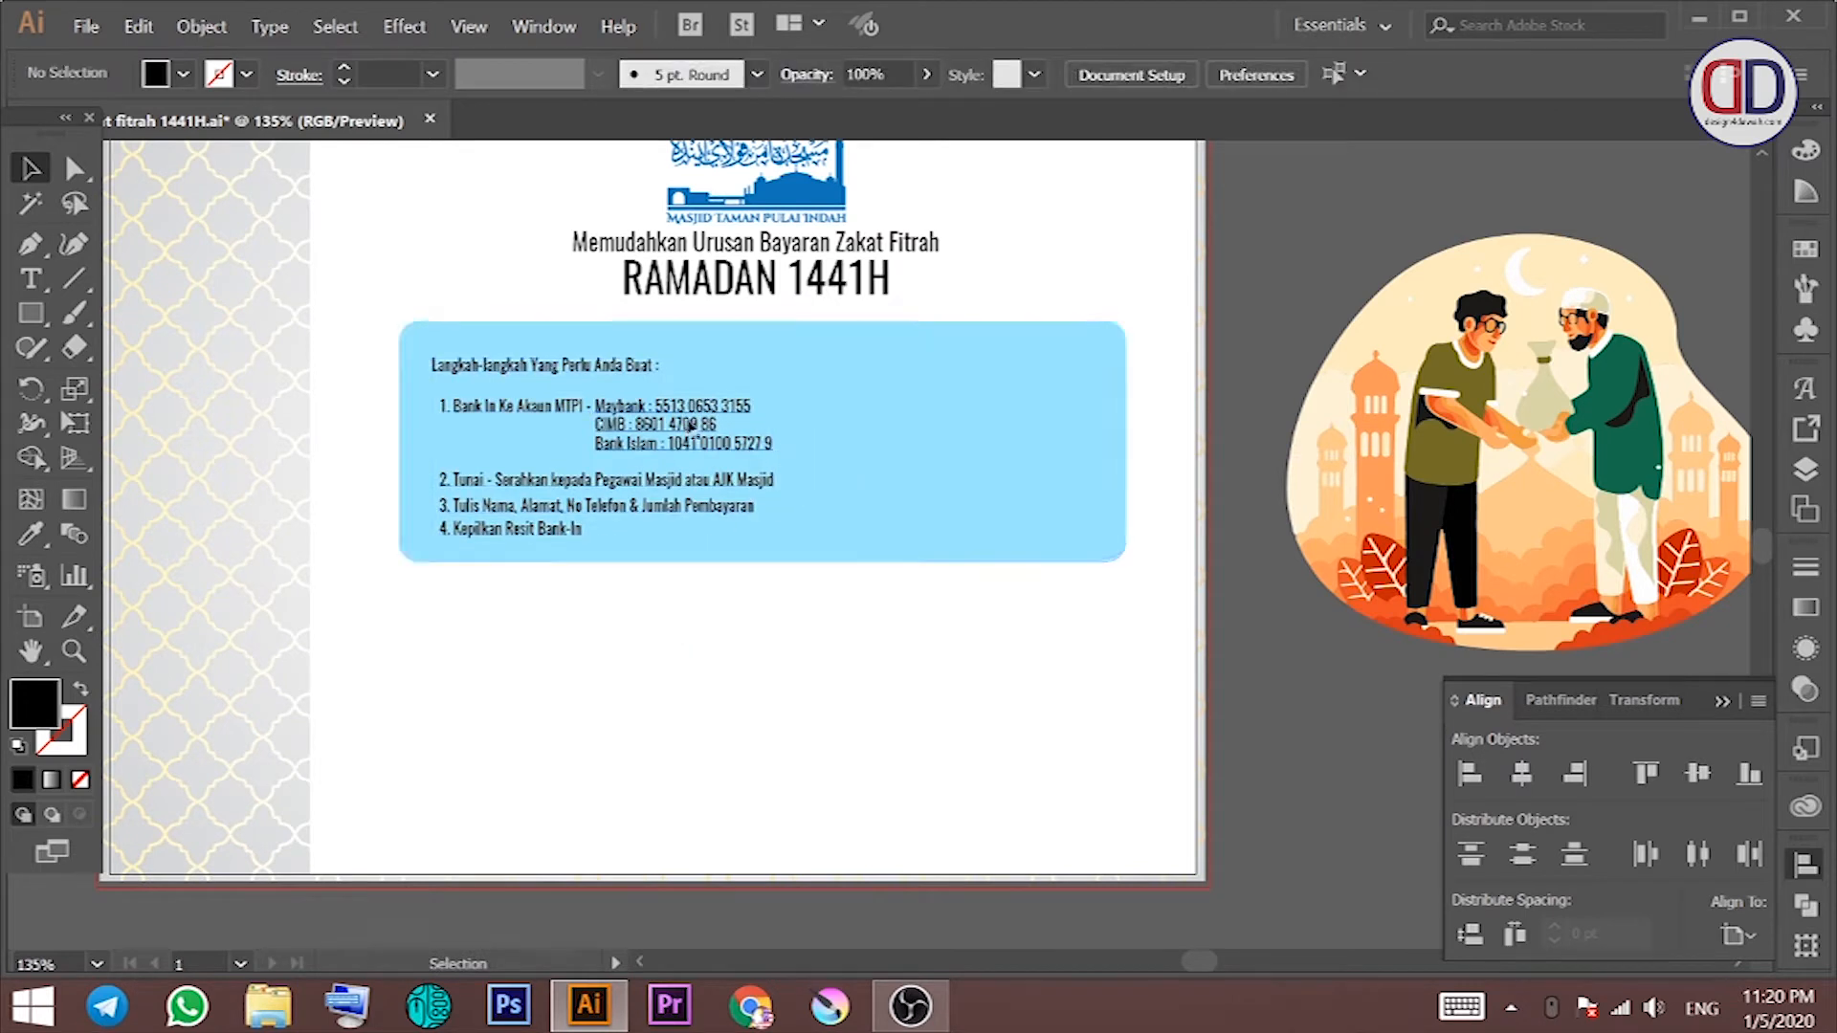
pyautogui.click(809, 345)
pyautogui.hotkey('ctrl', '2')
pyautogui.moveTo(790, 356); pyautogui.dragTo(457, 532)
pyautogui.scroll(4, 1325, 72)
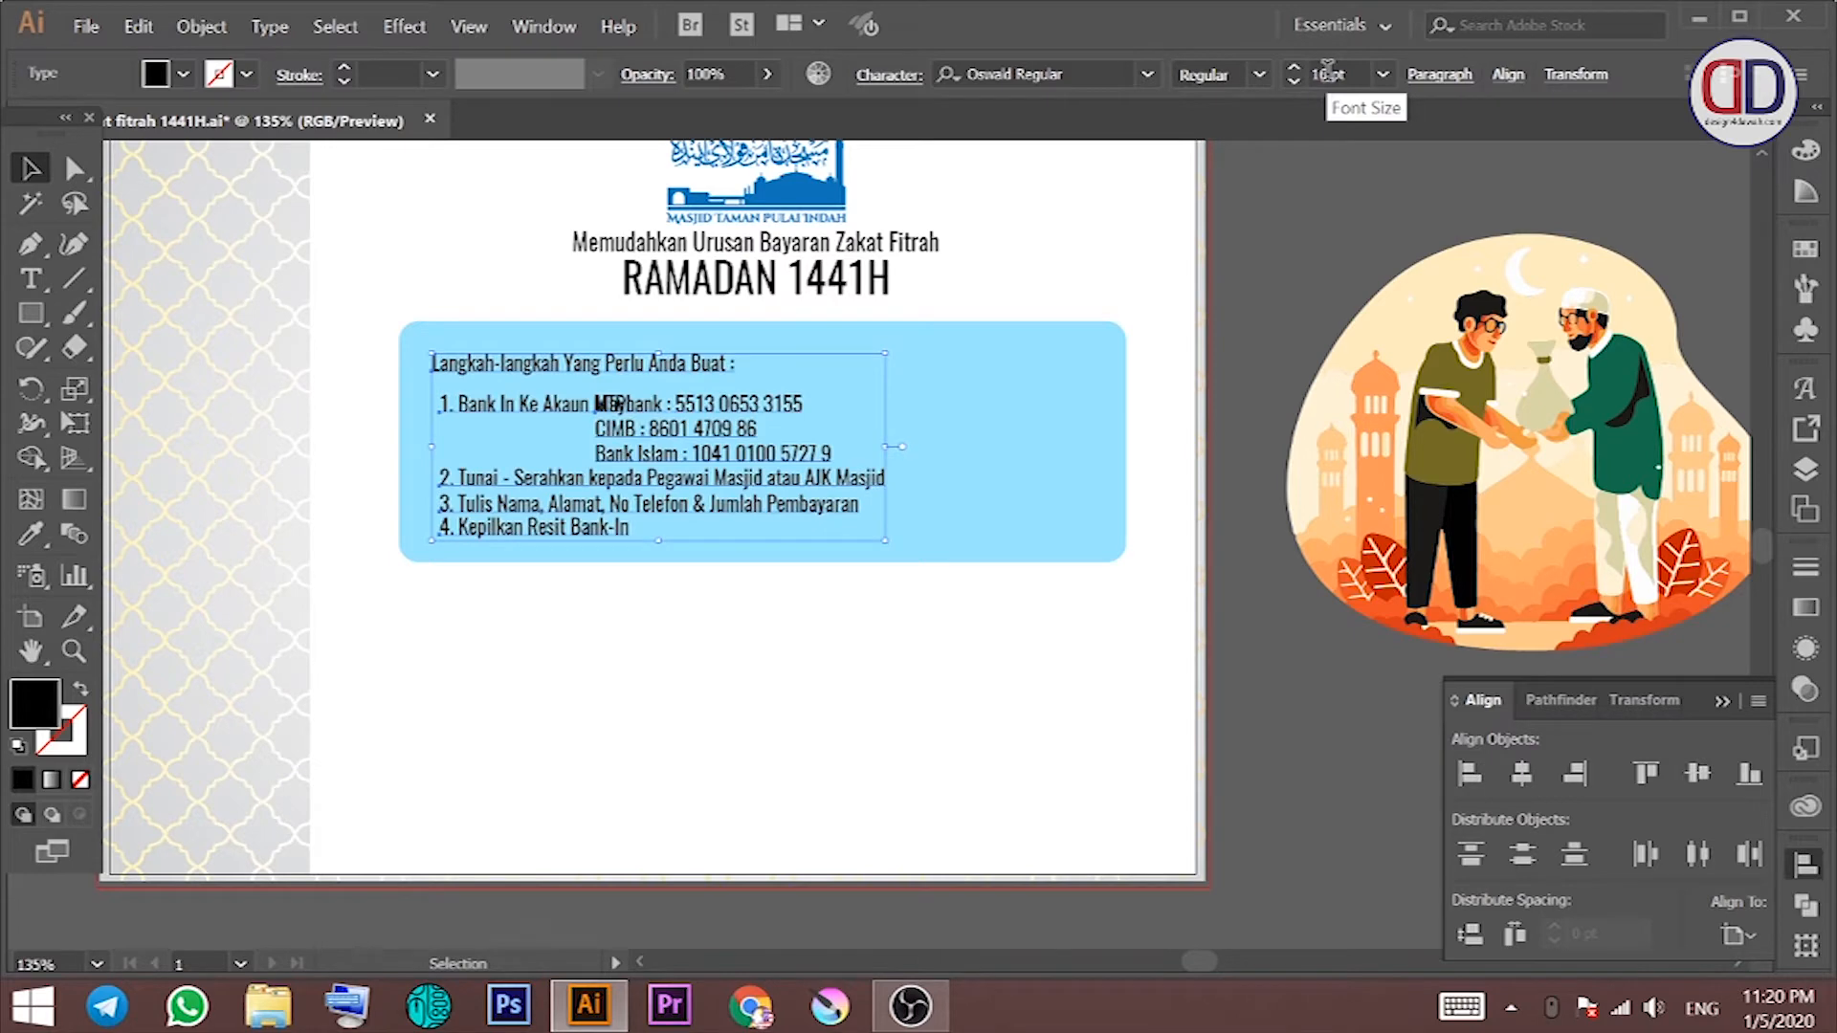
pyautogui.click(829, 451)
pyautogui.hotkey('ctrl', '+')
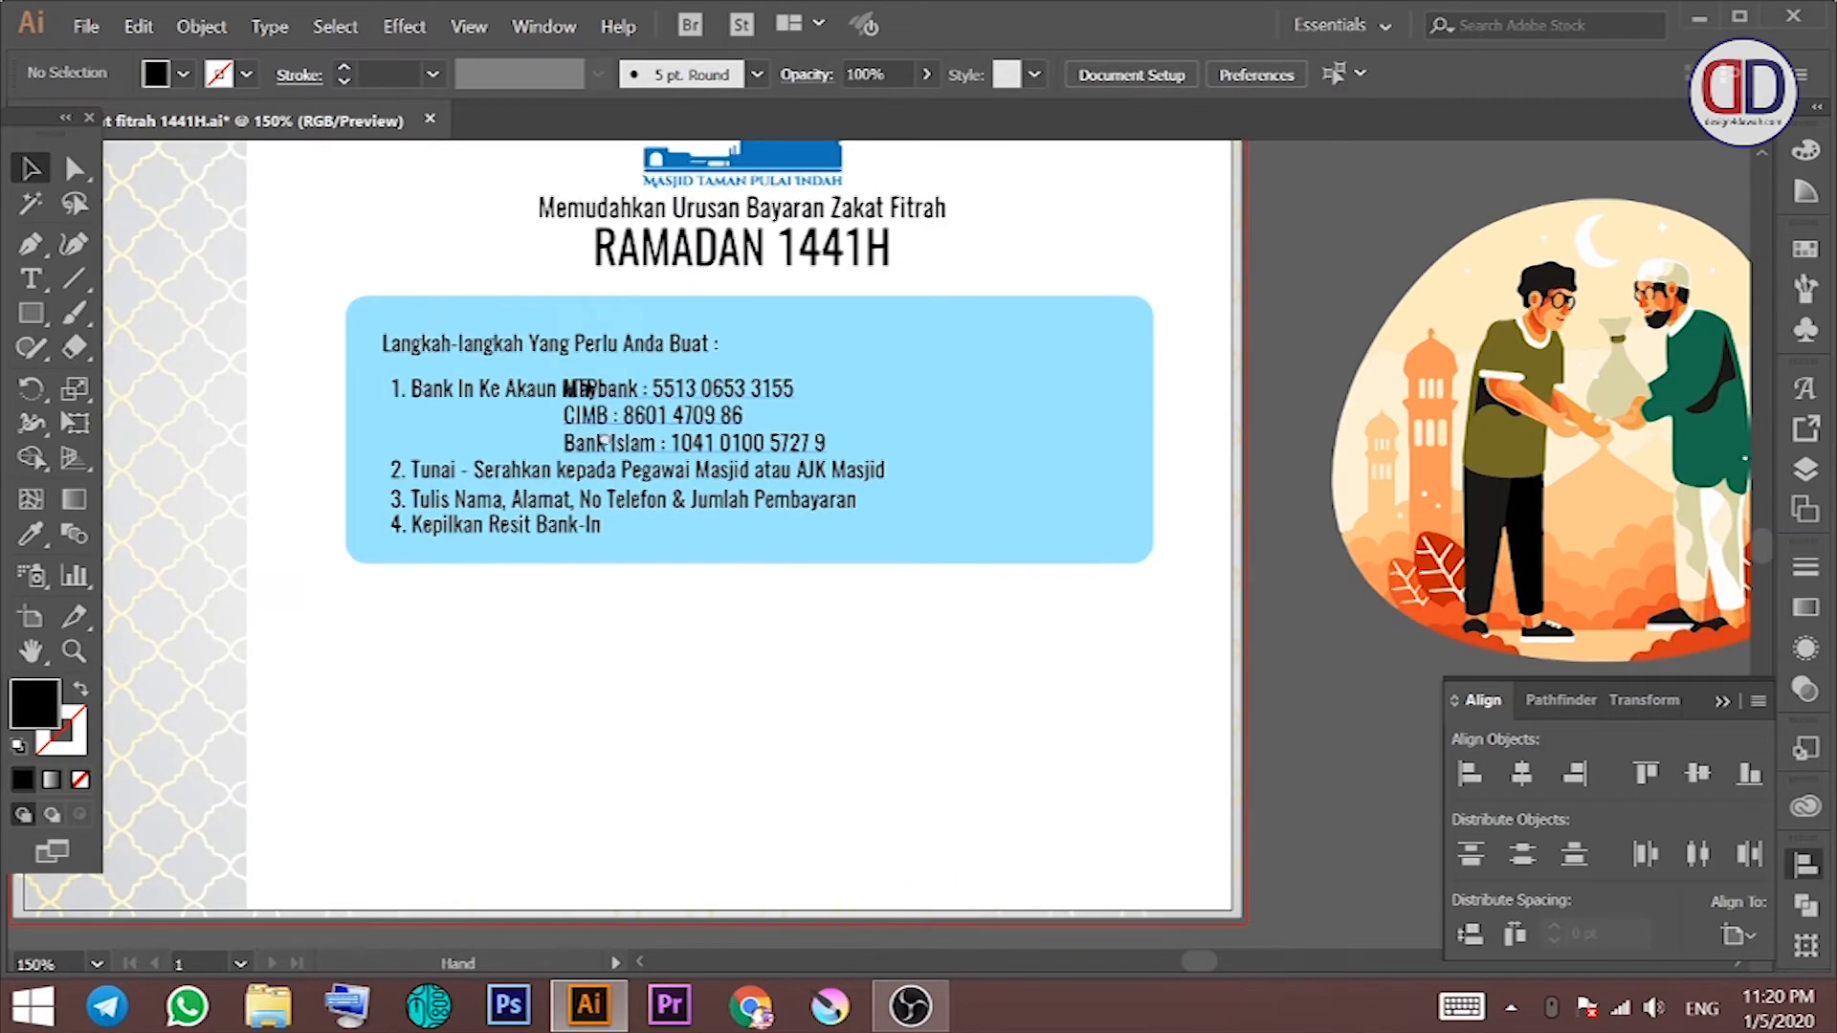
pyautogui.moveTo(574, 423); pyautogui.dragTo(644, 442)
# Step: Reposition item 1 under the heading, the bank numbers beside it, and items 2–4 below
pyautogui.click(583, 357)
pyautogui.moveTo(540, 411); pyautogui.dragTo(533, 394)
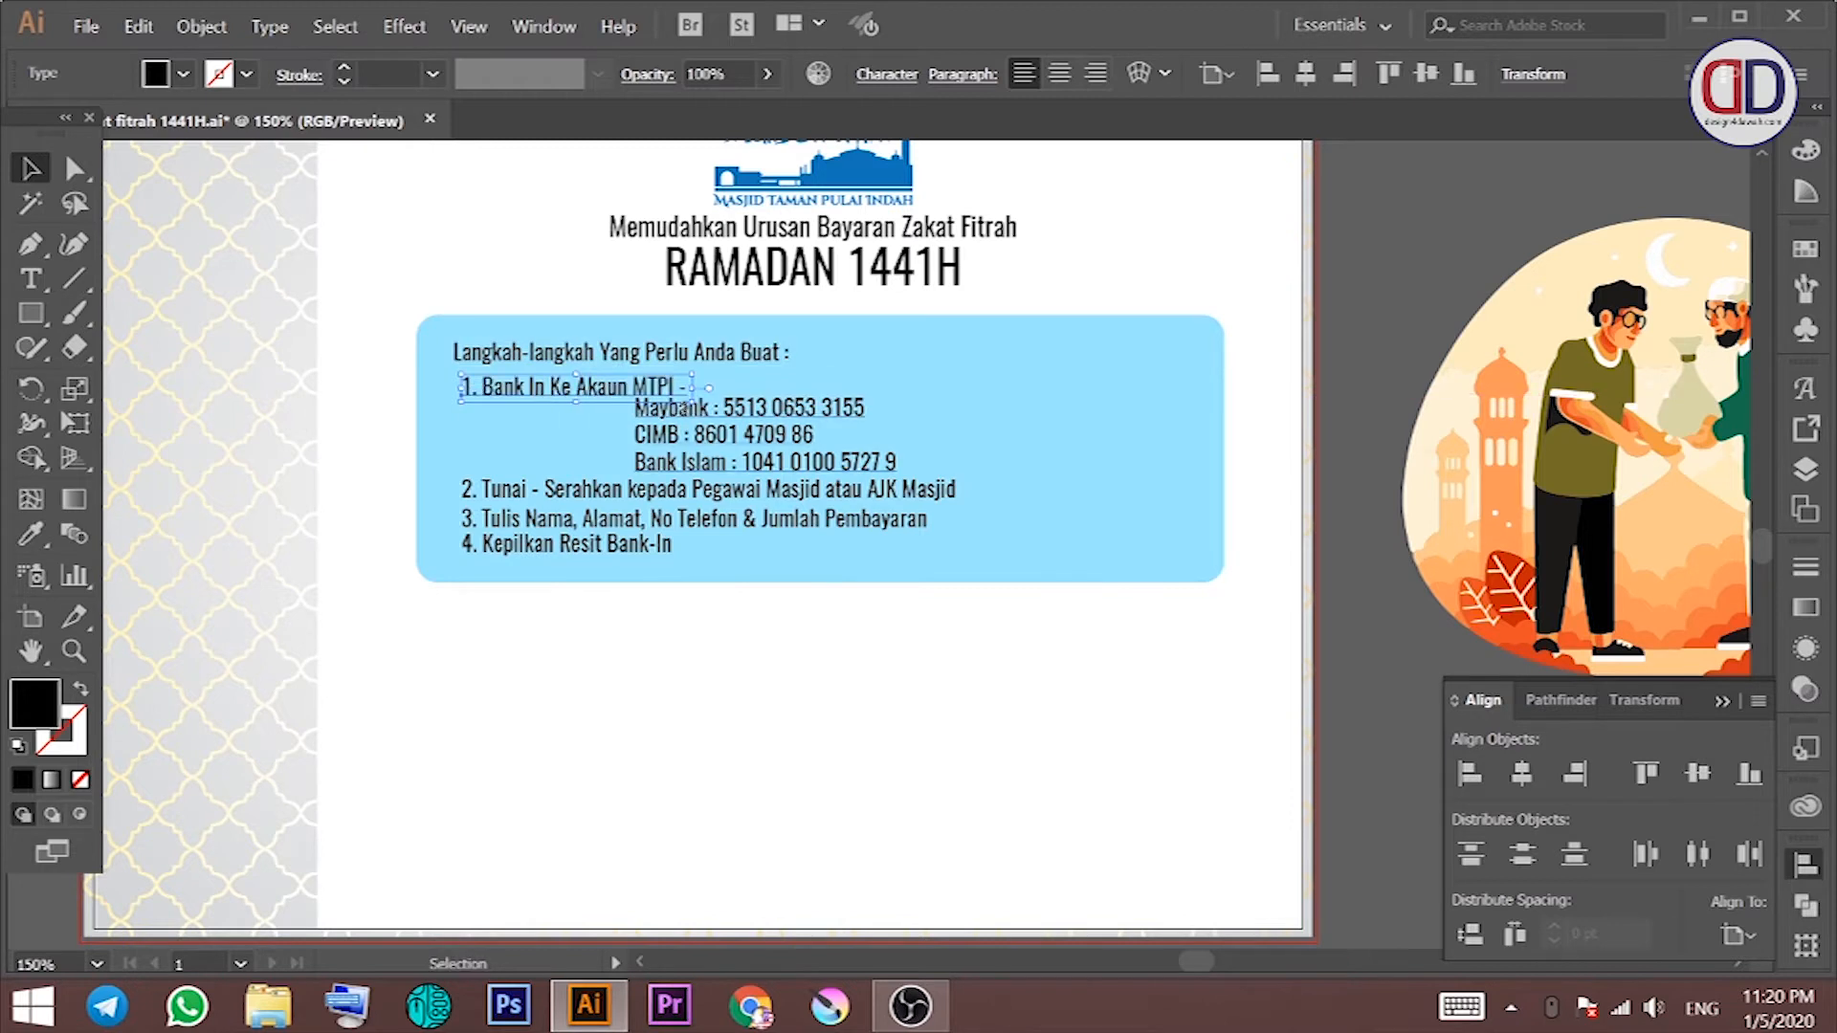
pyautogui.moveTo(763, 415); pyautogui.dragTo(823, 392)
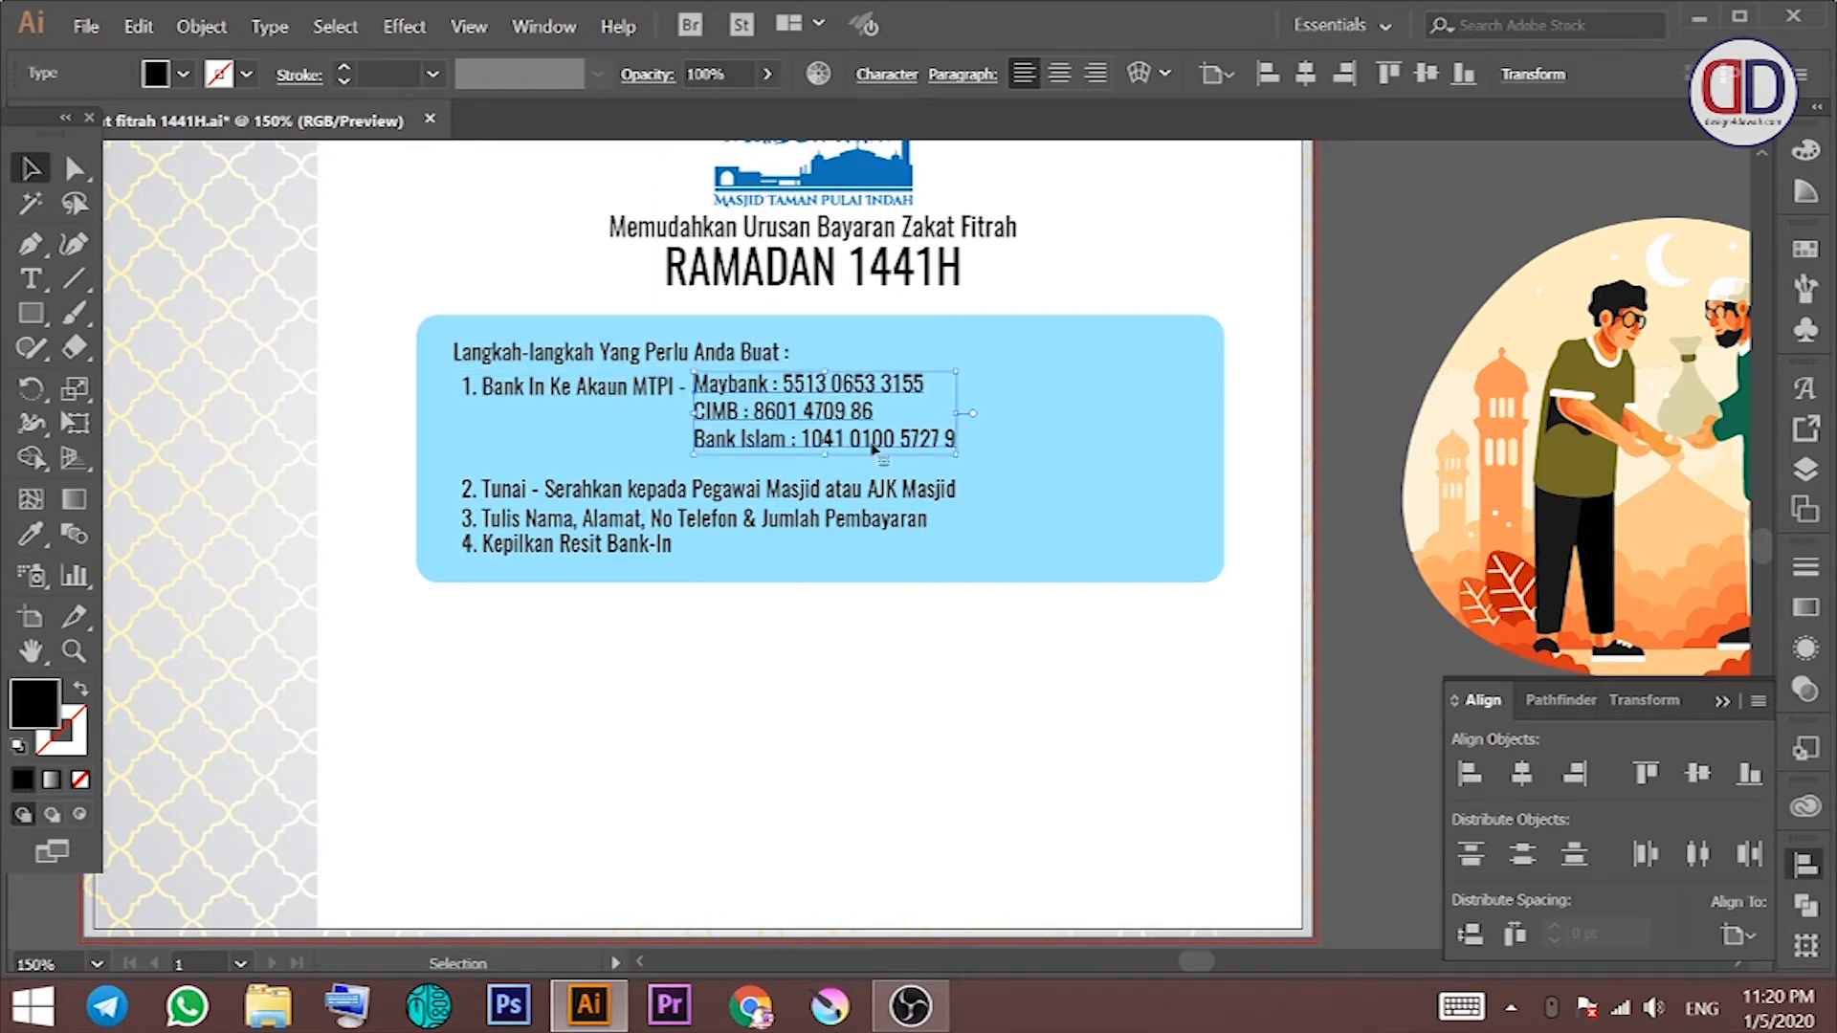
pyautogui.click(852, 461)
pyautogui.moveTo(688, 496); pyautogui.dragTo(694, 479)
pyautogui.moveTo(669, 519); pyautogui.dragTo(471, 386)
# Step: Align the numbered lines left with item 1 as key object and even out their spacing
pyautogui.click(494, 388)
pyautogui.click(1470, 776)
pyautogui.moveTo(788, 643); pyautogui.dragTo(752, 654)
pyautogui.moveTo(656, 508)
pyautogui.mouseDown()
pyautogui.moveTo(747, 478)
pyautogui.moveTo(766, 515)
pyautogui.moveTo(656, 527)
pyautogui.mouseUp()
pyautogui.click(968, 639)
pyautogui.click(765, 514)
pyautogui.click(902, 613)
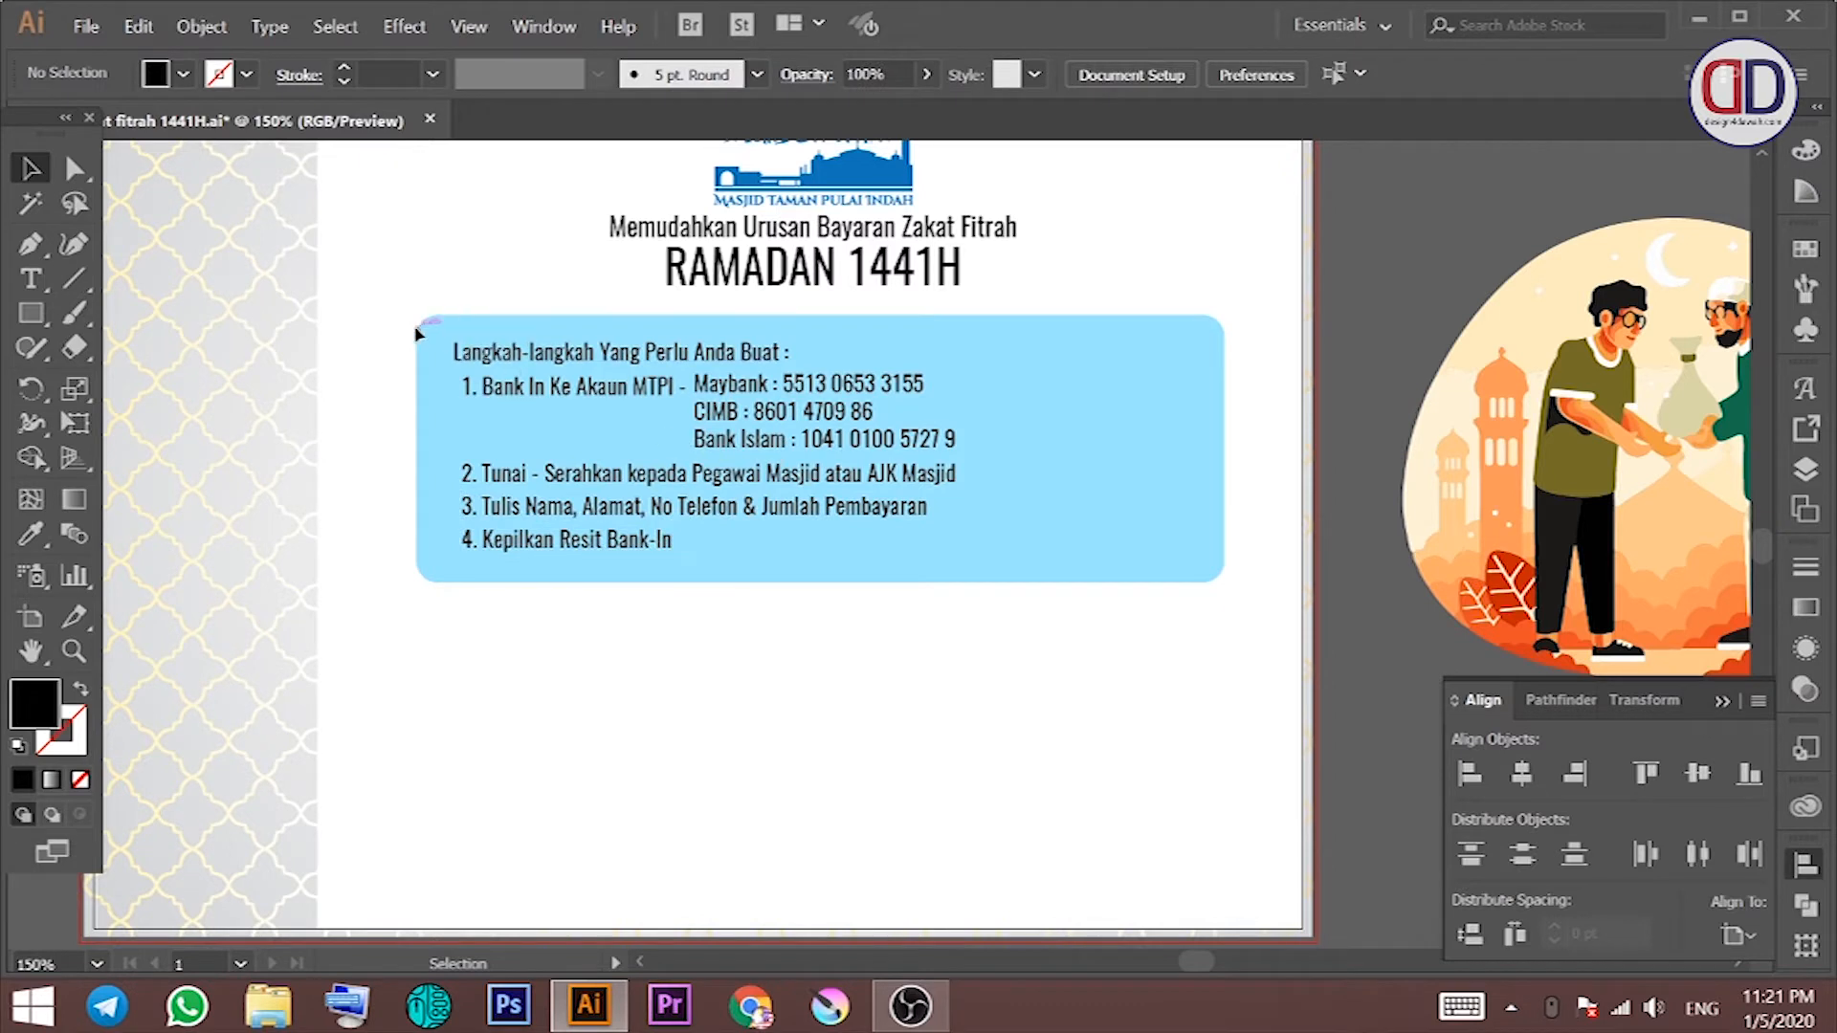
# Step: Colour the steps heading navy
pyautogui.click(497, 351)
pyautogui.click(183, 73)
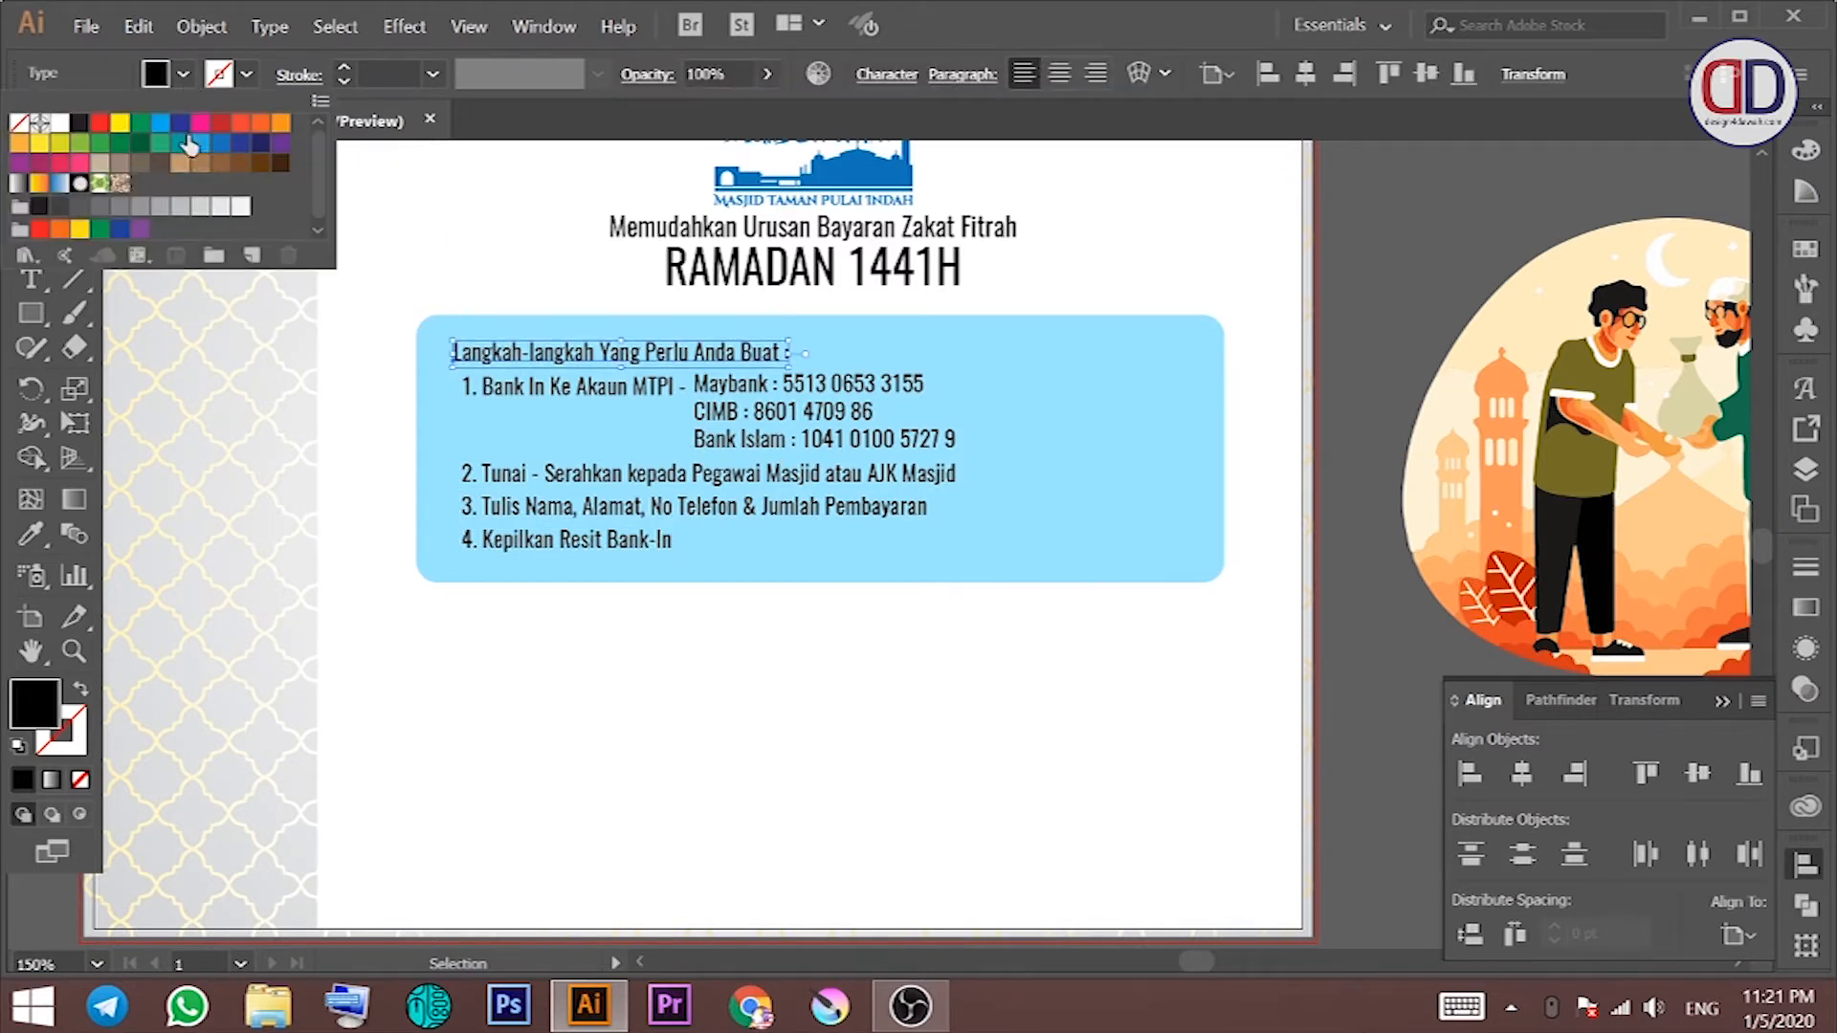
pyautogui.click(246, 146)
pyautogui.click(490, 250)
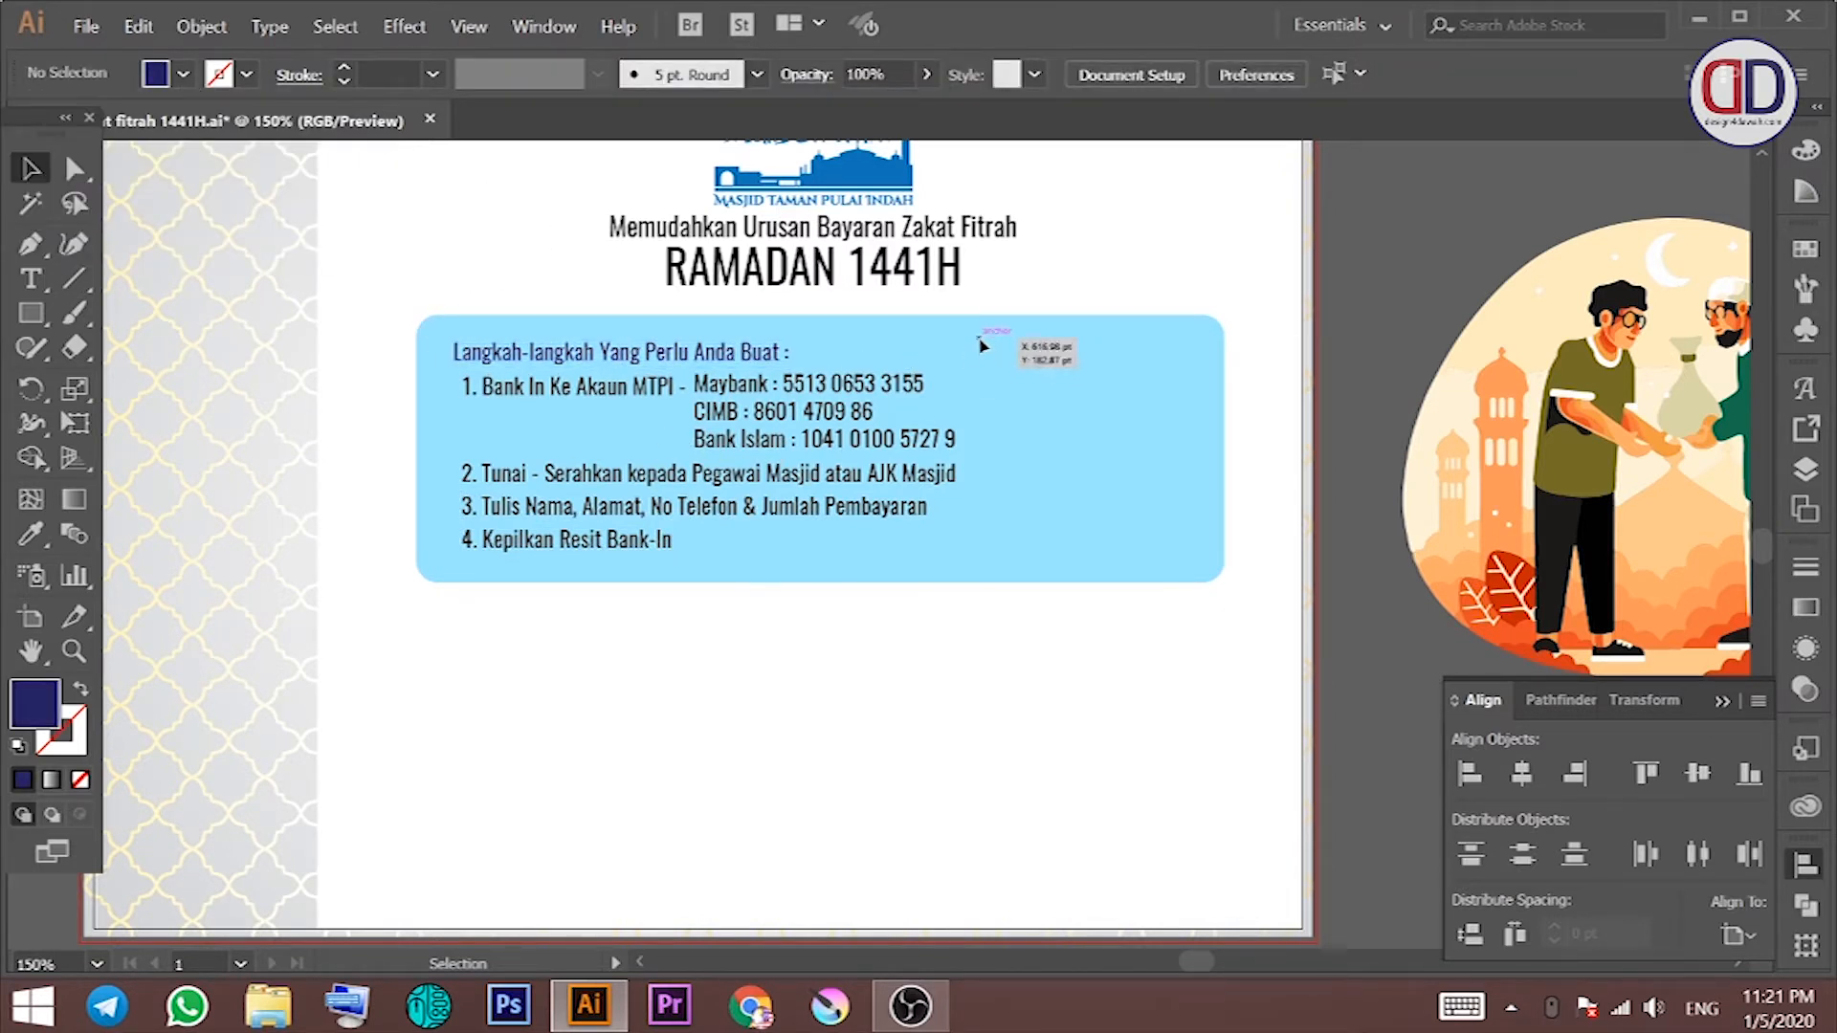
# Step: Delete the rounded blue panel and draw a new square-cornered rectangle sent to the back
pyautogui.moveTo(980, 339); pyautogui.dragTo(1078, 316)
pyautogui.click(550, 505)
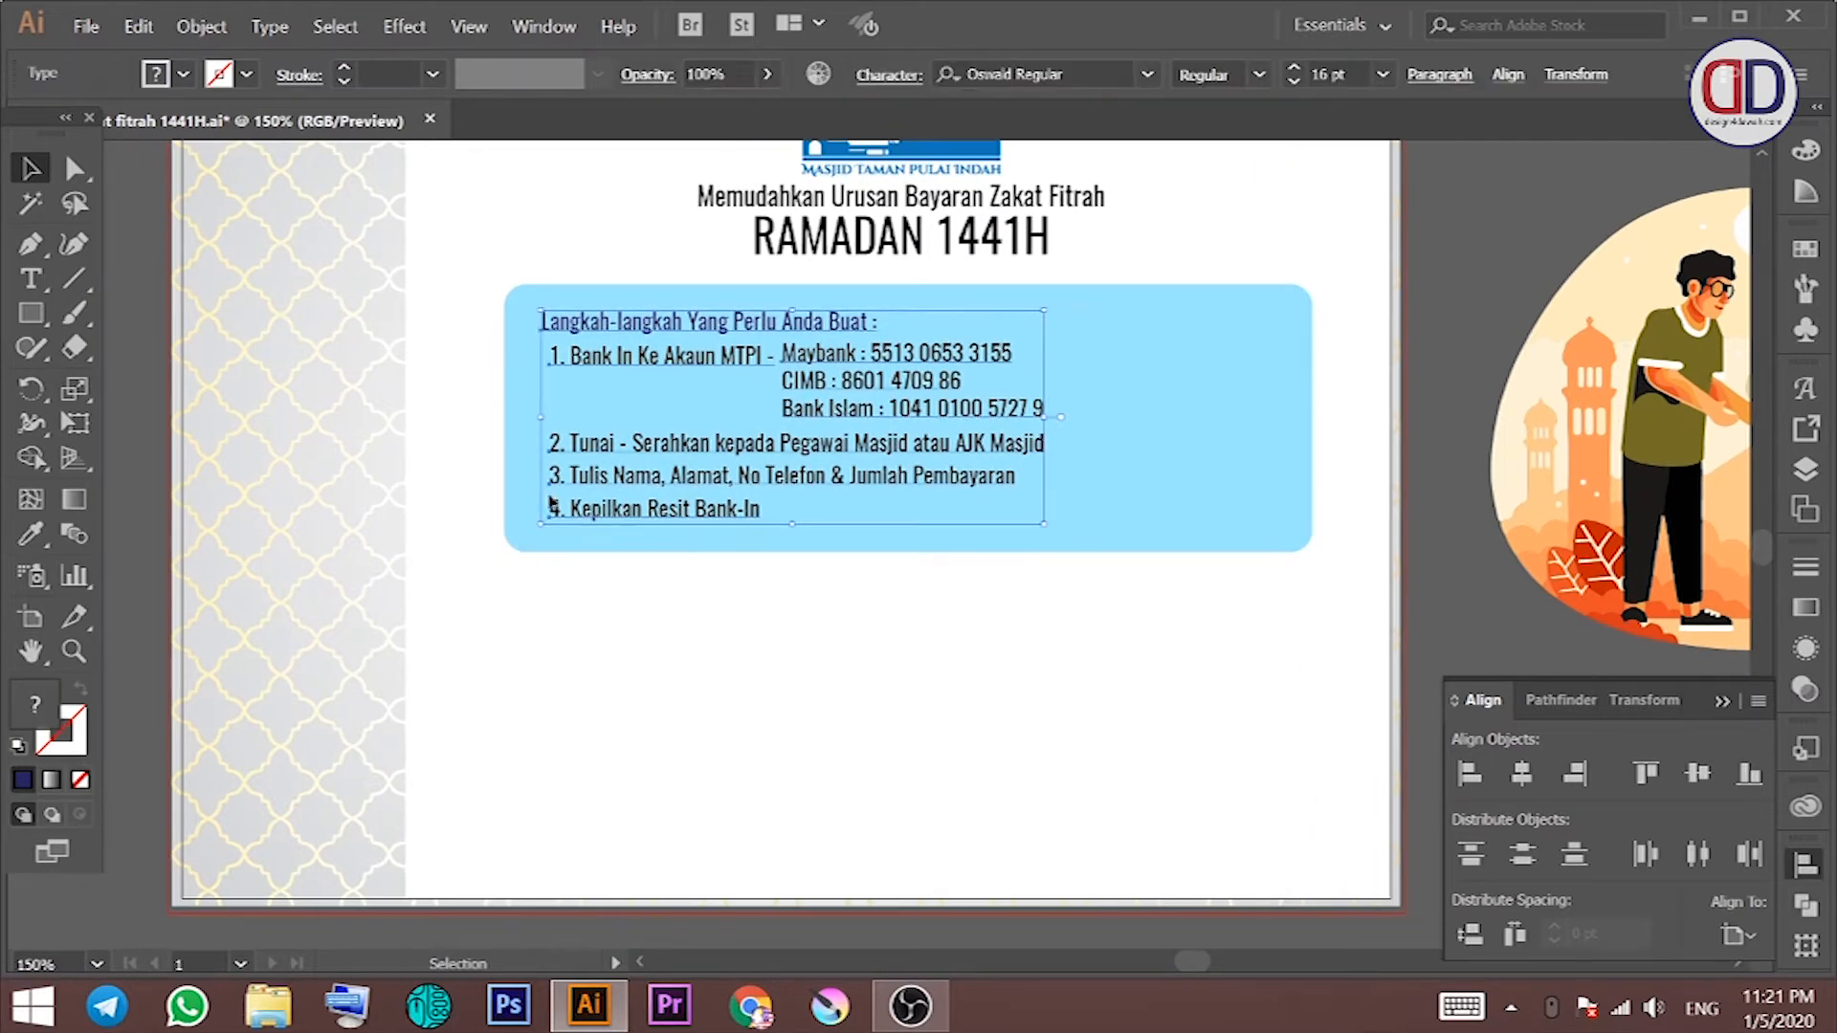
pyautogui.click(493, 407)
pyautogui.click(451, 413)
pyautogui.hotkey('ctrl', 'shift', 'a')
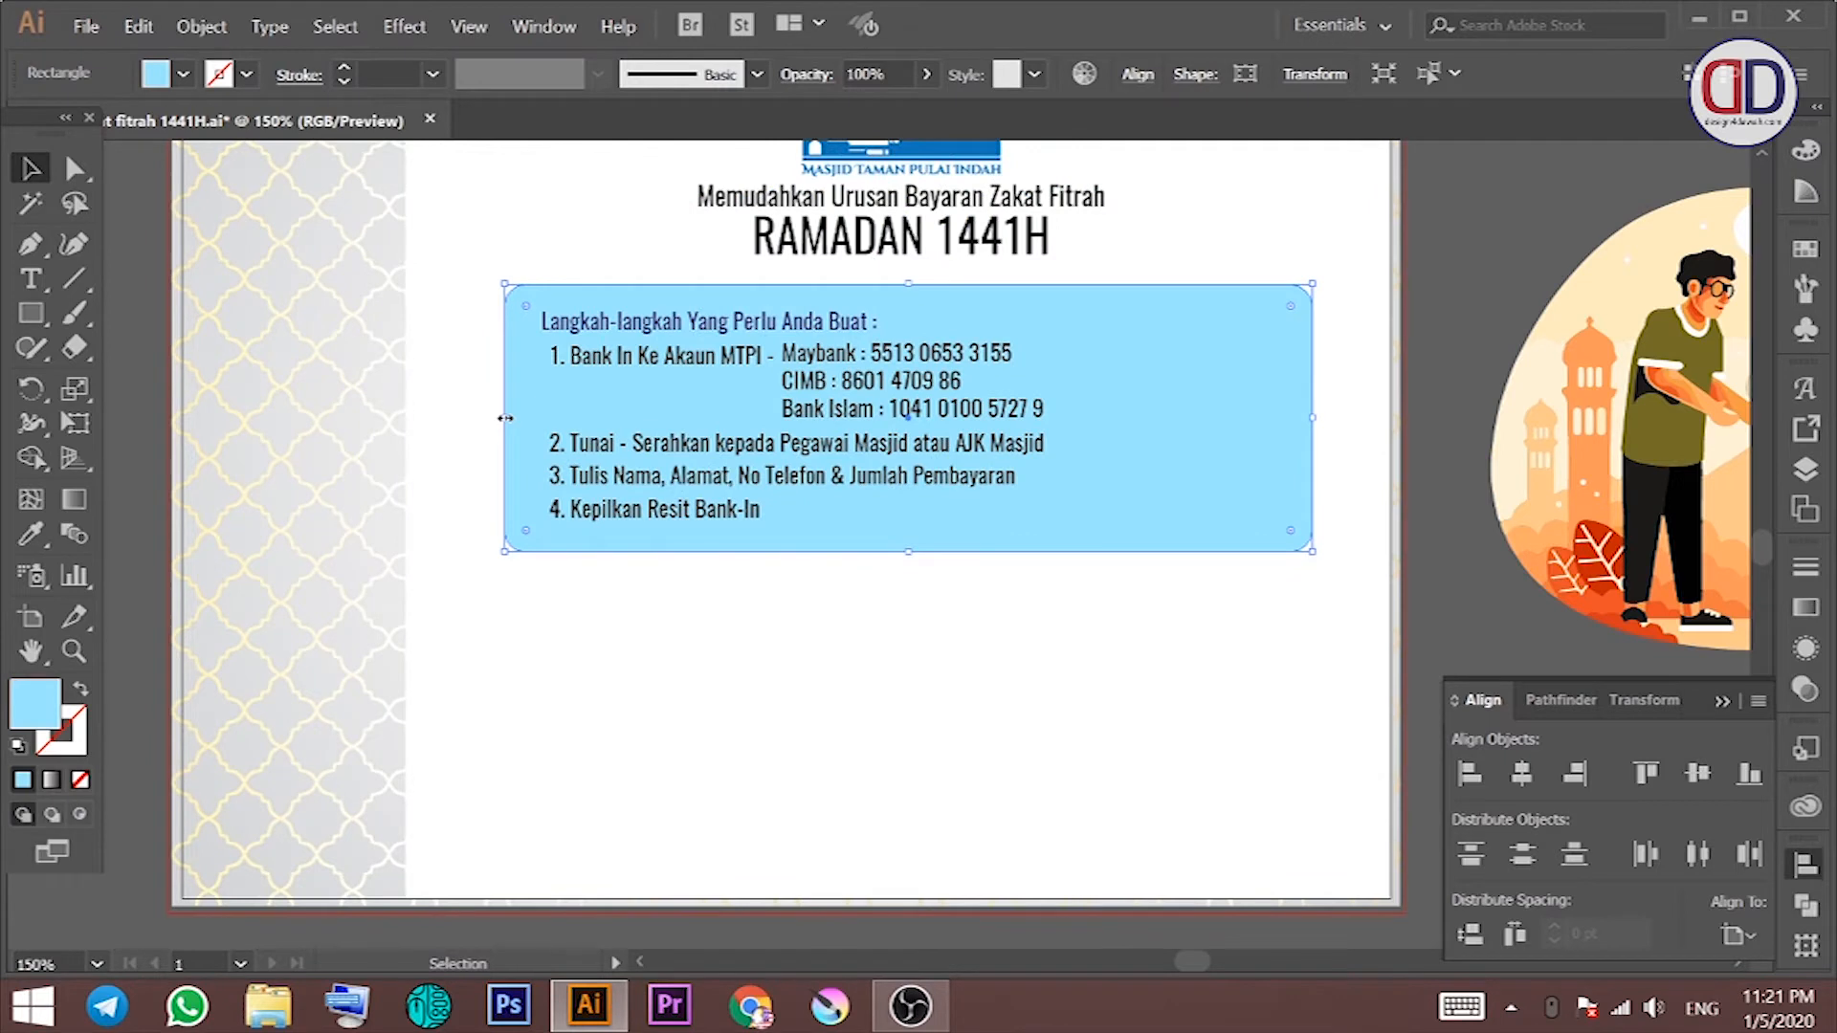
pyautogui.press('Delete')
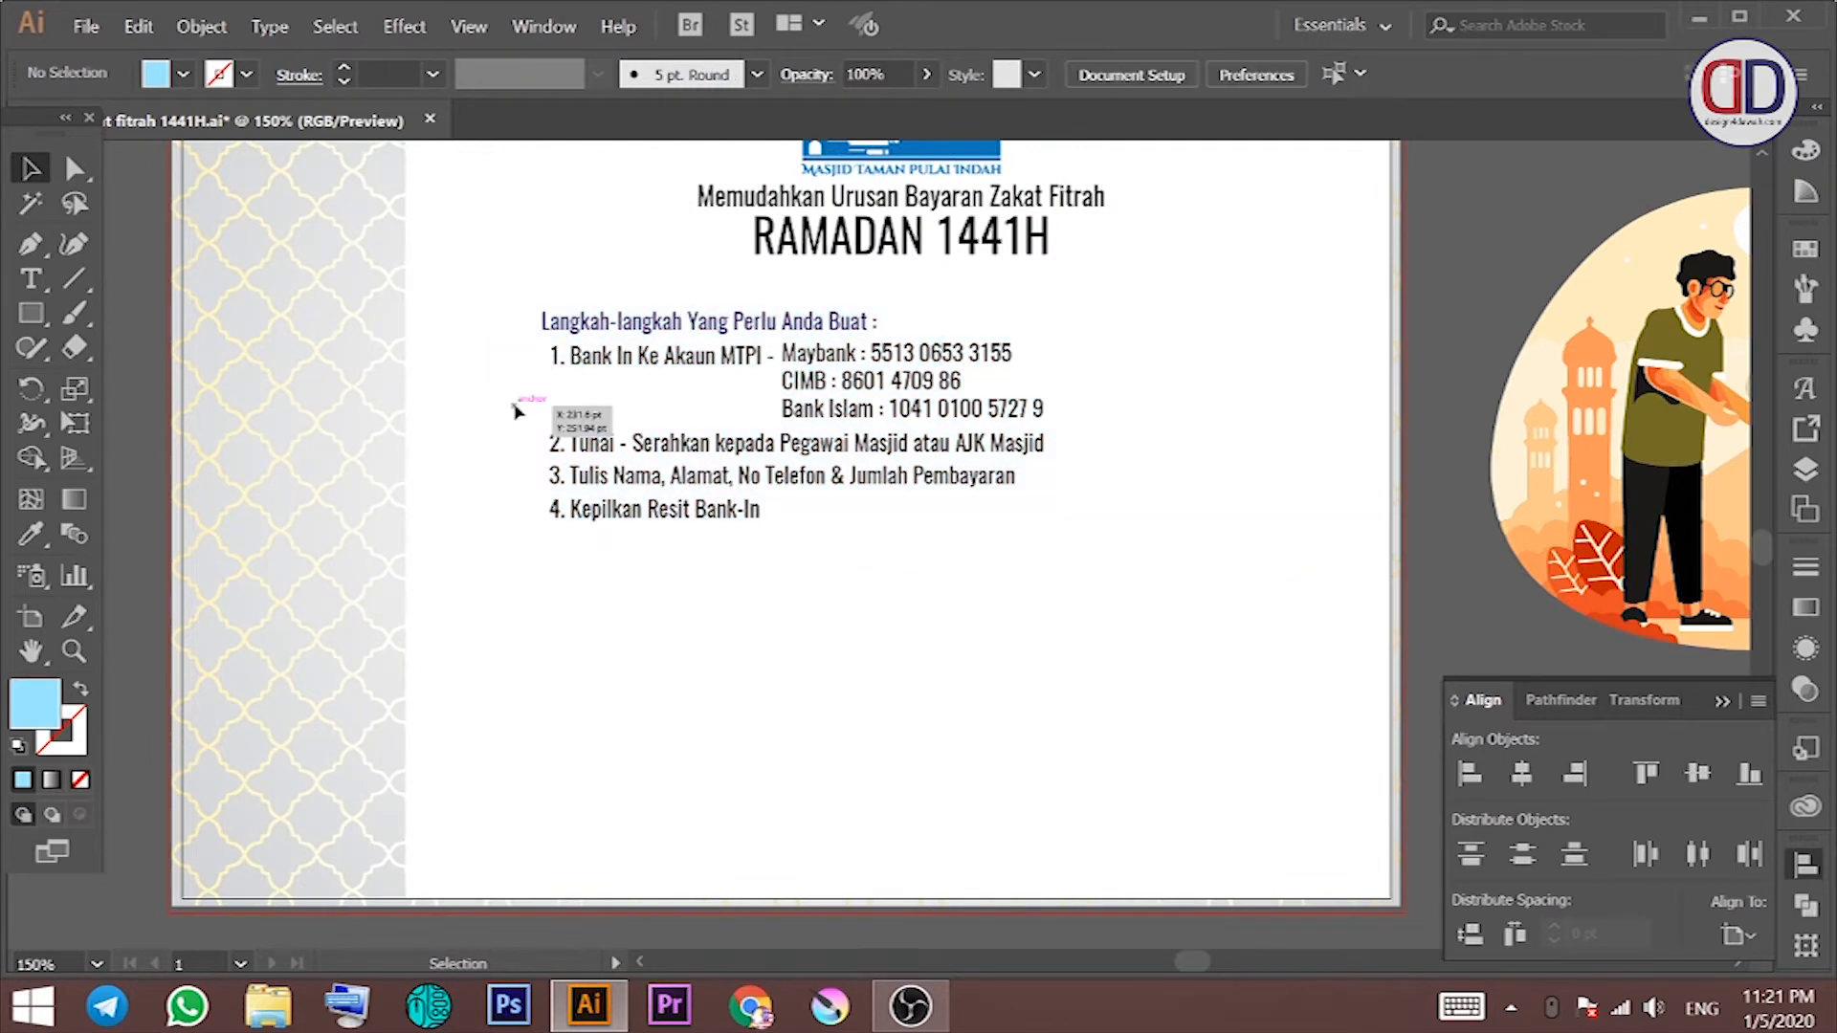
pyautogui.click(31, 313)
pyautogui.moveTo(430, 292); pyautogui.dragTo(1364, 540)
pyautogui.hotkey('ctrl', 'shift', '[')
# Step: Arrange the new blue box directly behind the six steps text lines
pyautogui.press('v')
pyautogui.keyDown('shift'); pyautogui.click(751, 327); pyautogui.keyUp('shift')
pyautogui.keyDown('shift'); pyautogui.click(741, 359); pyautogui.keyUp('shift')
pyautogui.keyDown('shift'); pyautogui.click(820, 377); pyautogui.keyUp('shift')
pyautogui.keyDown('shift'); pyautogui.click(764, 443); pyautogui.keyUp('shift')
pyautogui.keyDown('shift'); pyautogui.click(751, 477); pyautogui.keyUp('shift')
pyautogui.keyDown('shift'); pyautogui.click(727, 513); pyautogui.keyUp('shift')
pyautogui.hotkey('ctrl', 'shift', ']')
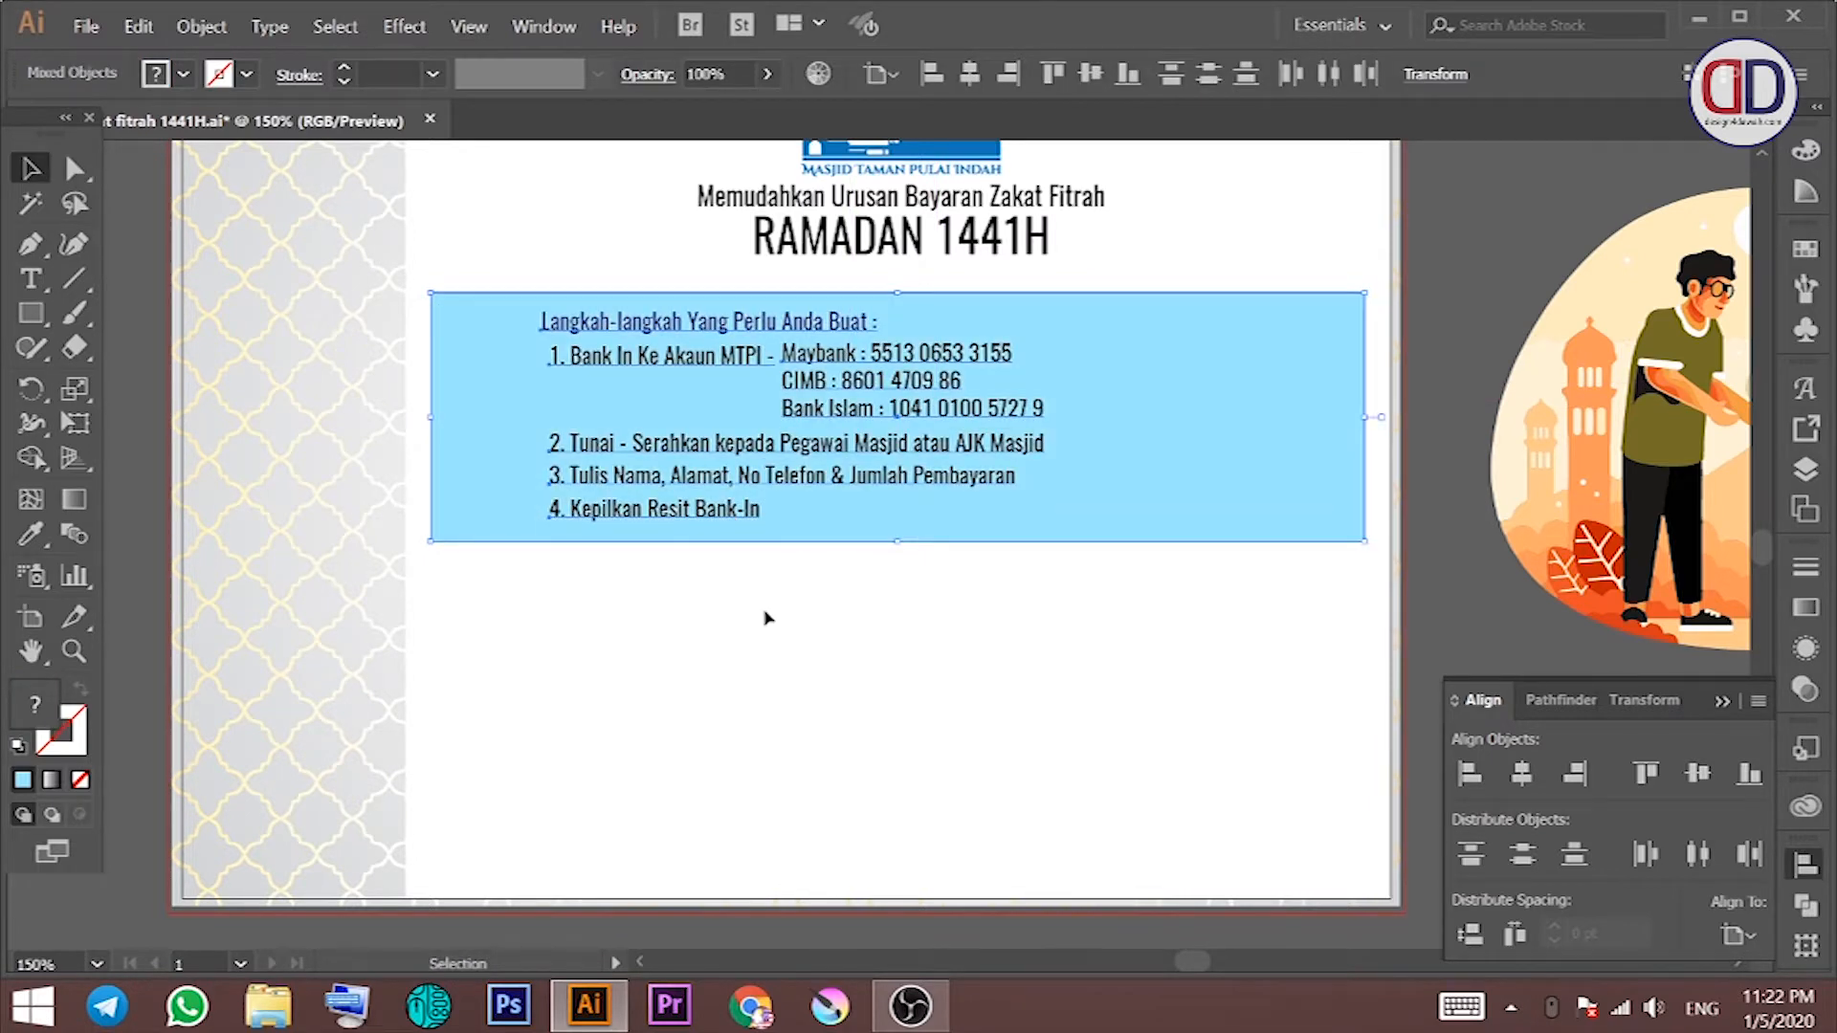
pyautogui.click(763, 616)
pyautogui.click(694, 393)
# Step: Shift the list text left inside the blue box
pyautogui.moveTo(507, 264); pyautogui.dragTo(887, 580)
pyautogui.keyDown('shift'); pyautogui.click(833, 249); pyautogui.keyUp('shift')
pyautogui.keyDown('shift'); pyautogui.click(808, 298); pyautogui.keyUp('shift')
pyautogui.moveTo(792, 328); pyautogui.dragTo(726, 328)
pyautogui.click(965, 648)
pyautogui.moveTo(964, 648); pyautogui.dragTo(800, 661)
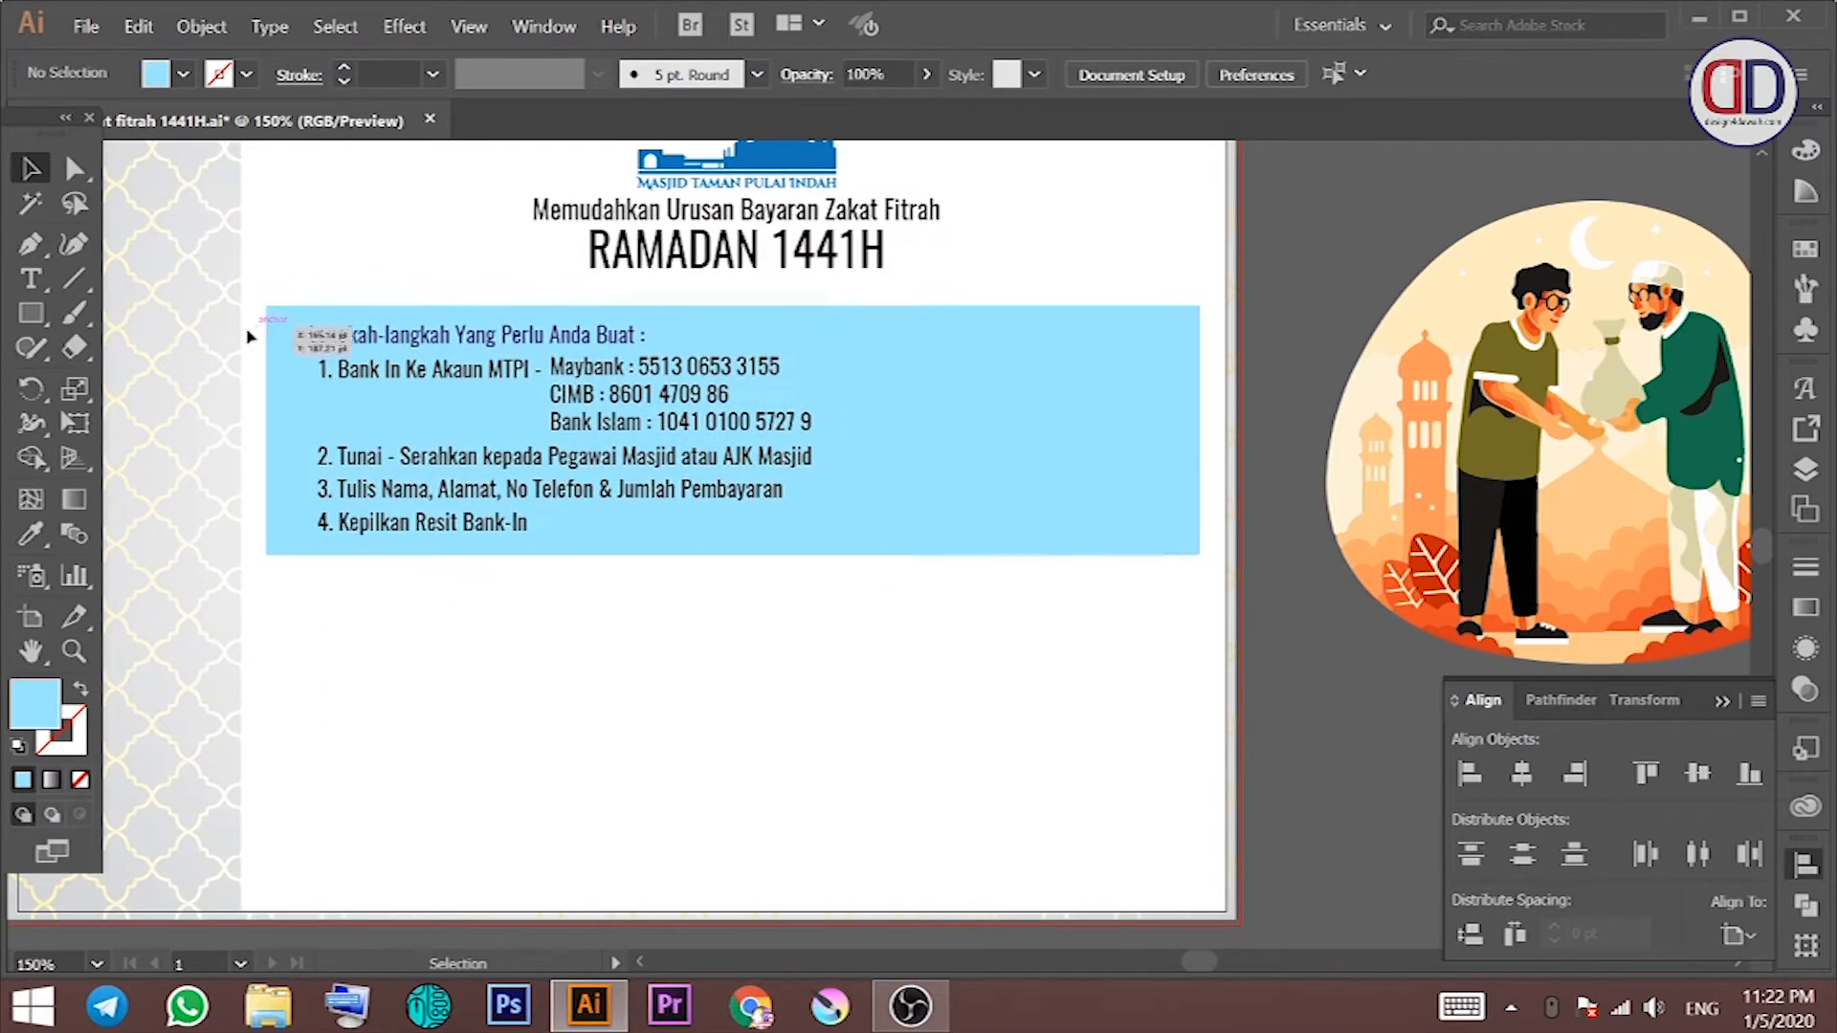
# Step: Draw a vertical divider line with a black stroke inside the blue box
pyautogui.click(73, 278)
pyautogui.moveTo(848, 334); pyautogui.dragTo(848, 526)
pyautogui.click(246, 75)
pyautogui.click(80, 122)
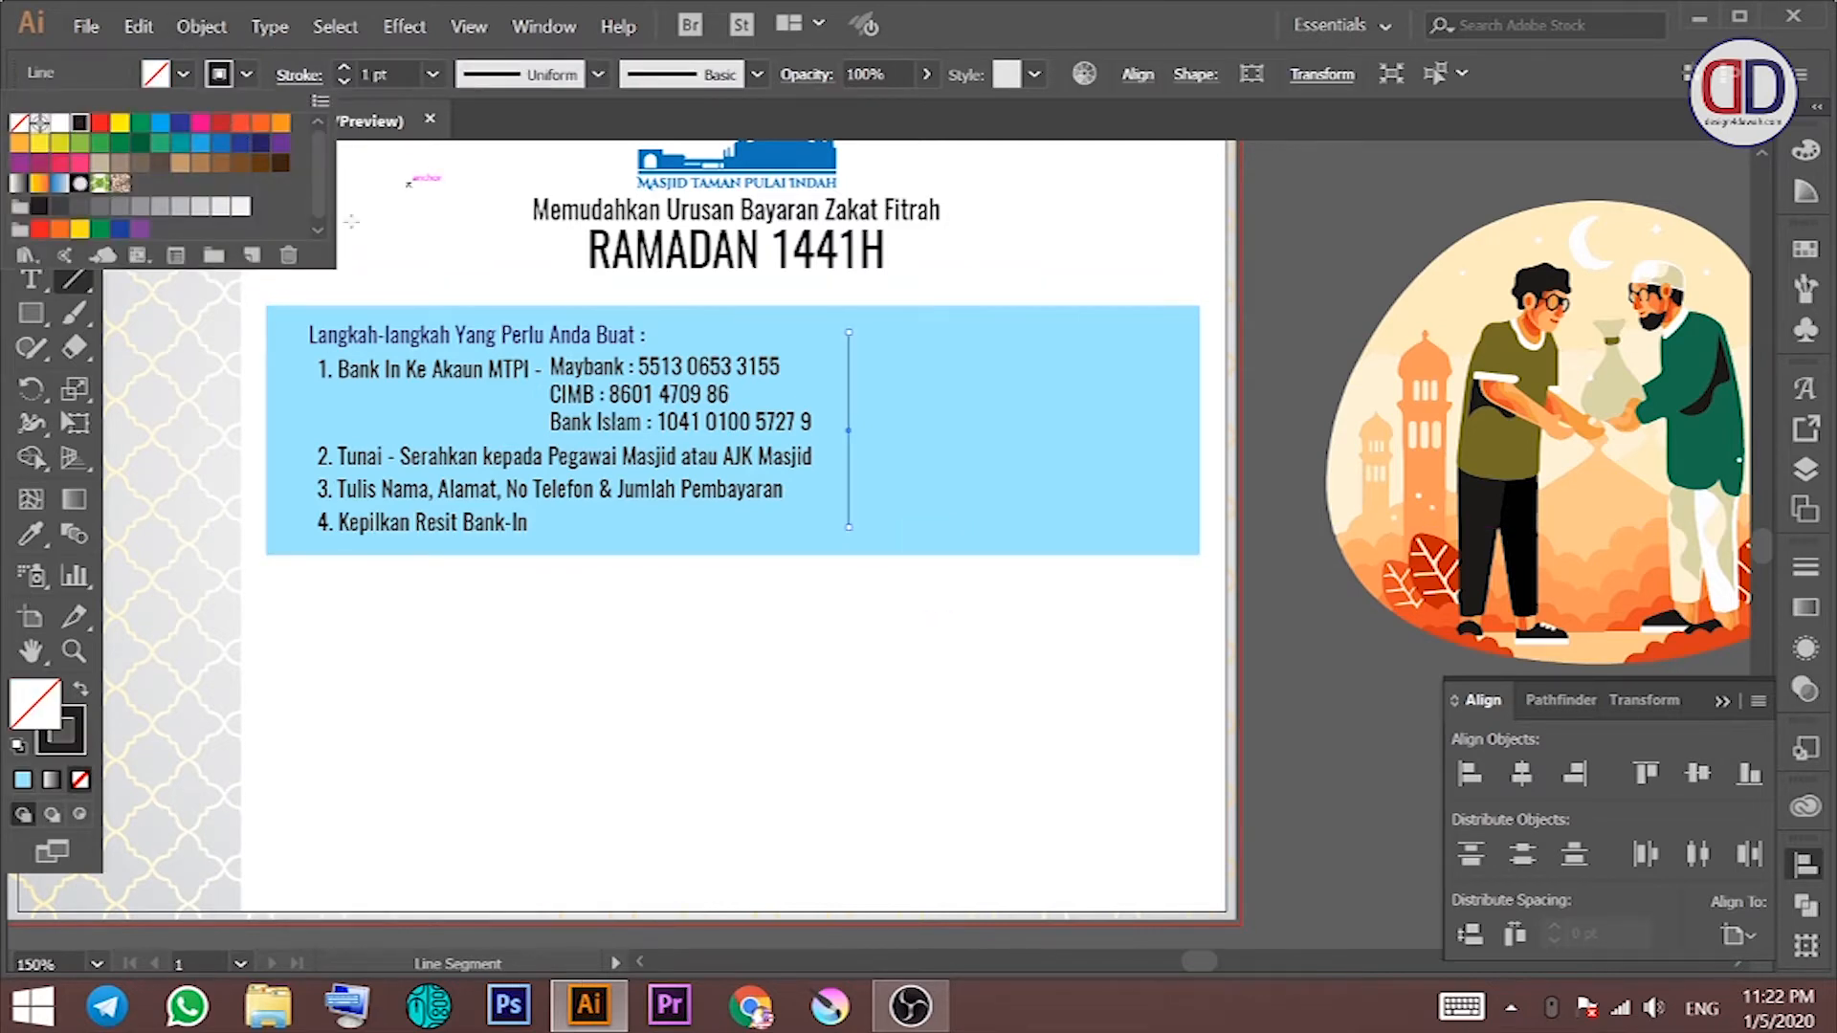
# Step: Type the notes 'Kekalkan jarak sosial PKP', 'Tiada acara salam tangan', 'Hanya perlu lafaz :' right of the divider
pyautogui.press('v')
pyautogui.click(1087, 250)
pyautogui.moveTo(985, 292); pyautogui.dragTo(842, 296)
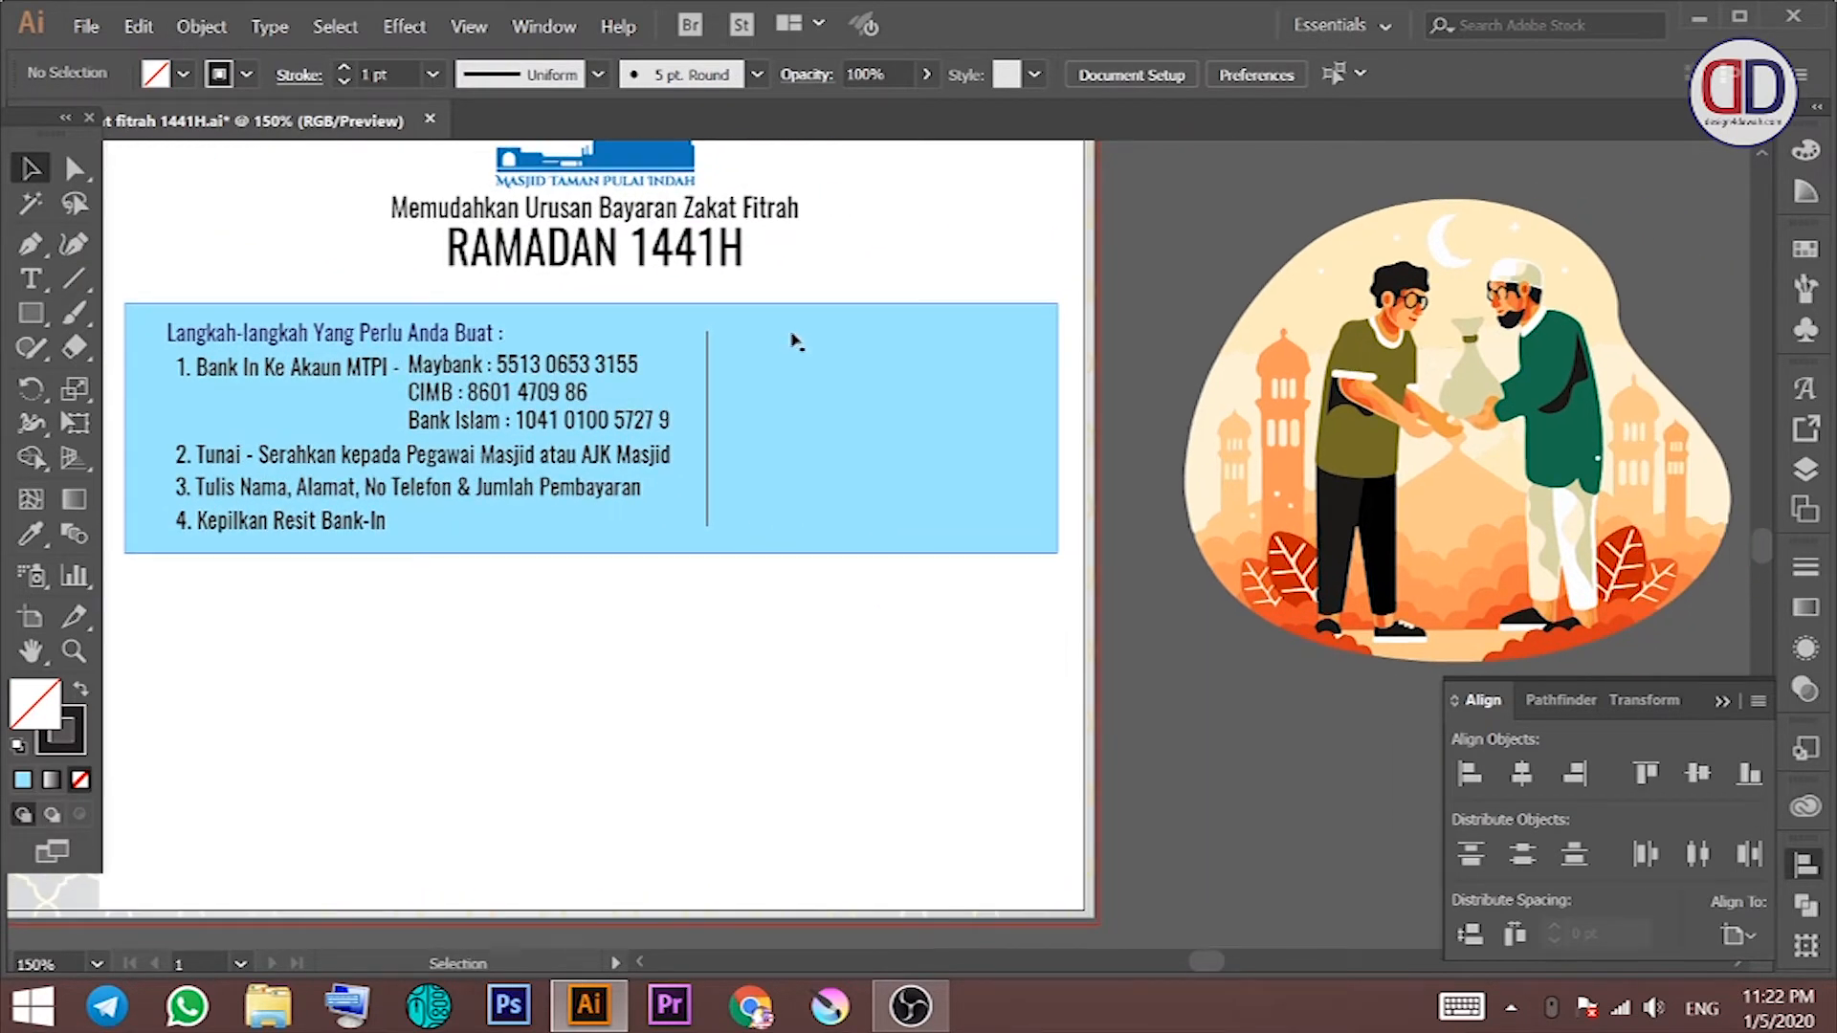
pyautogui.press('t')
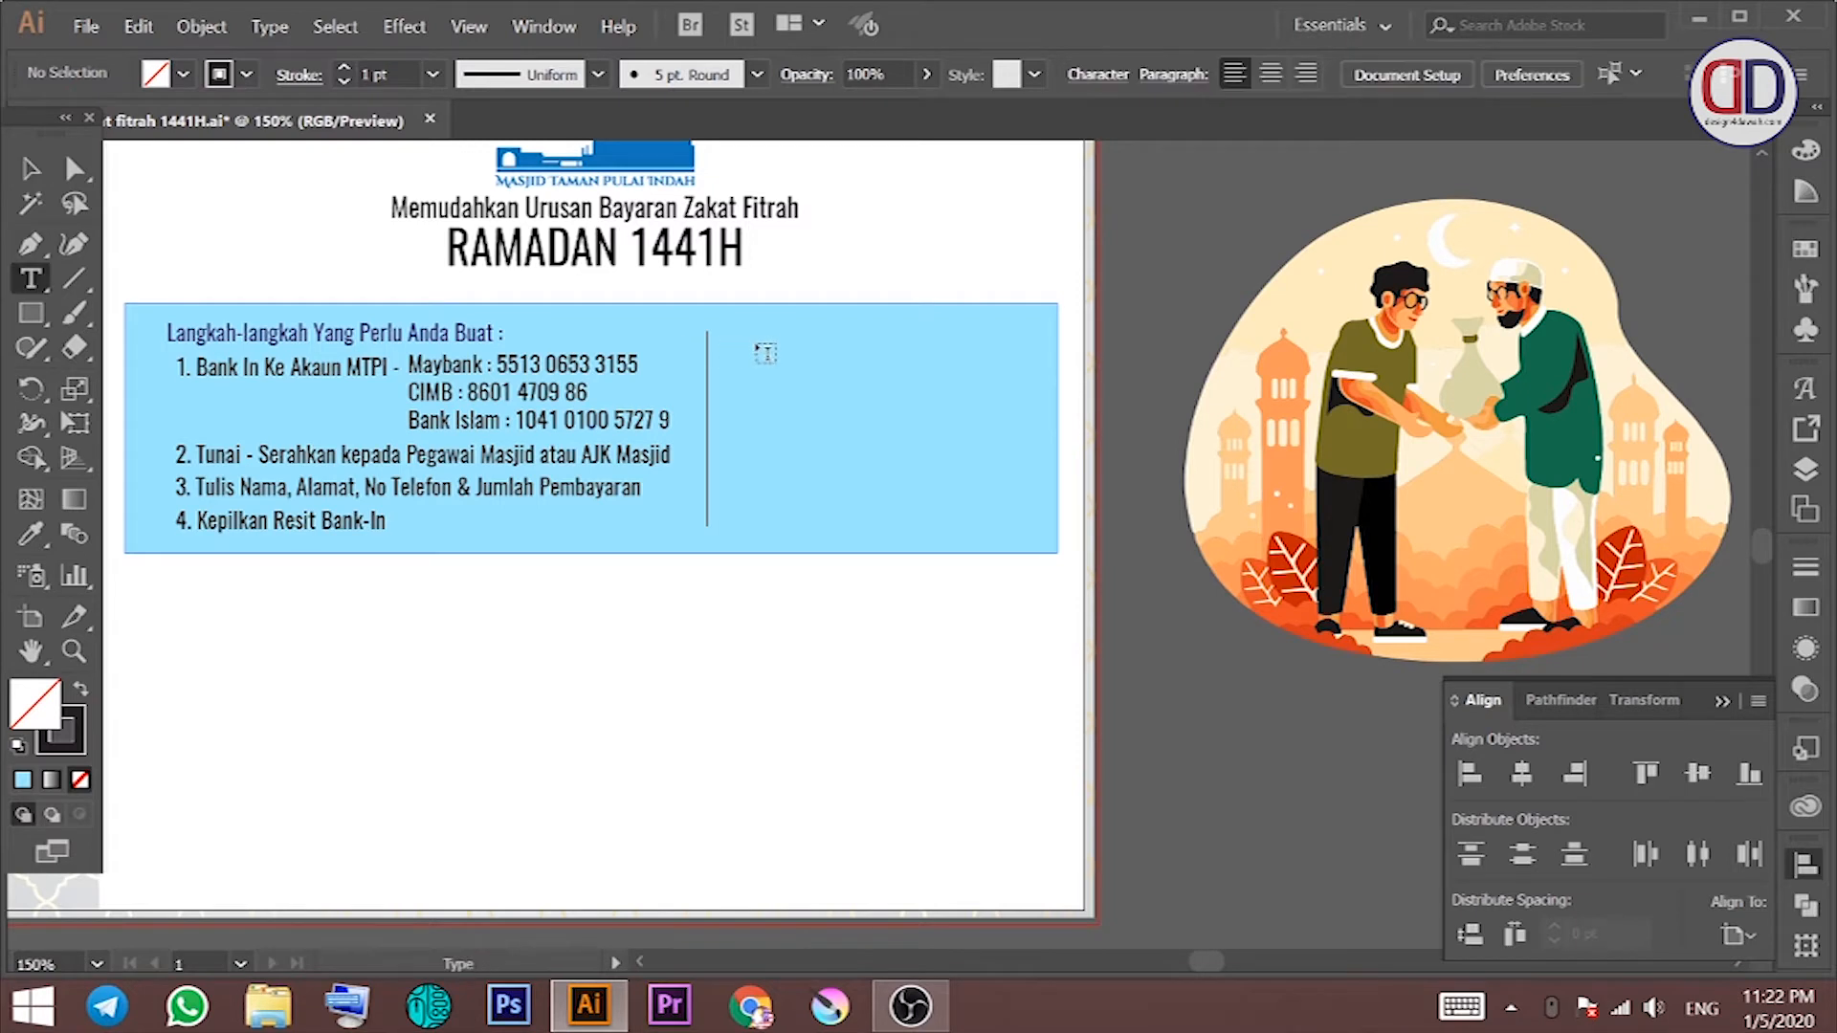
pyautogui.click(766, 346)
pyautogui.write('Kekas')
pyautogui.press('BackSpace')
pyautogui.write('lkan')
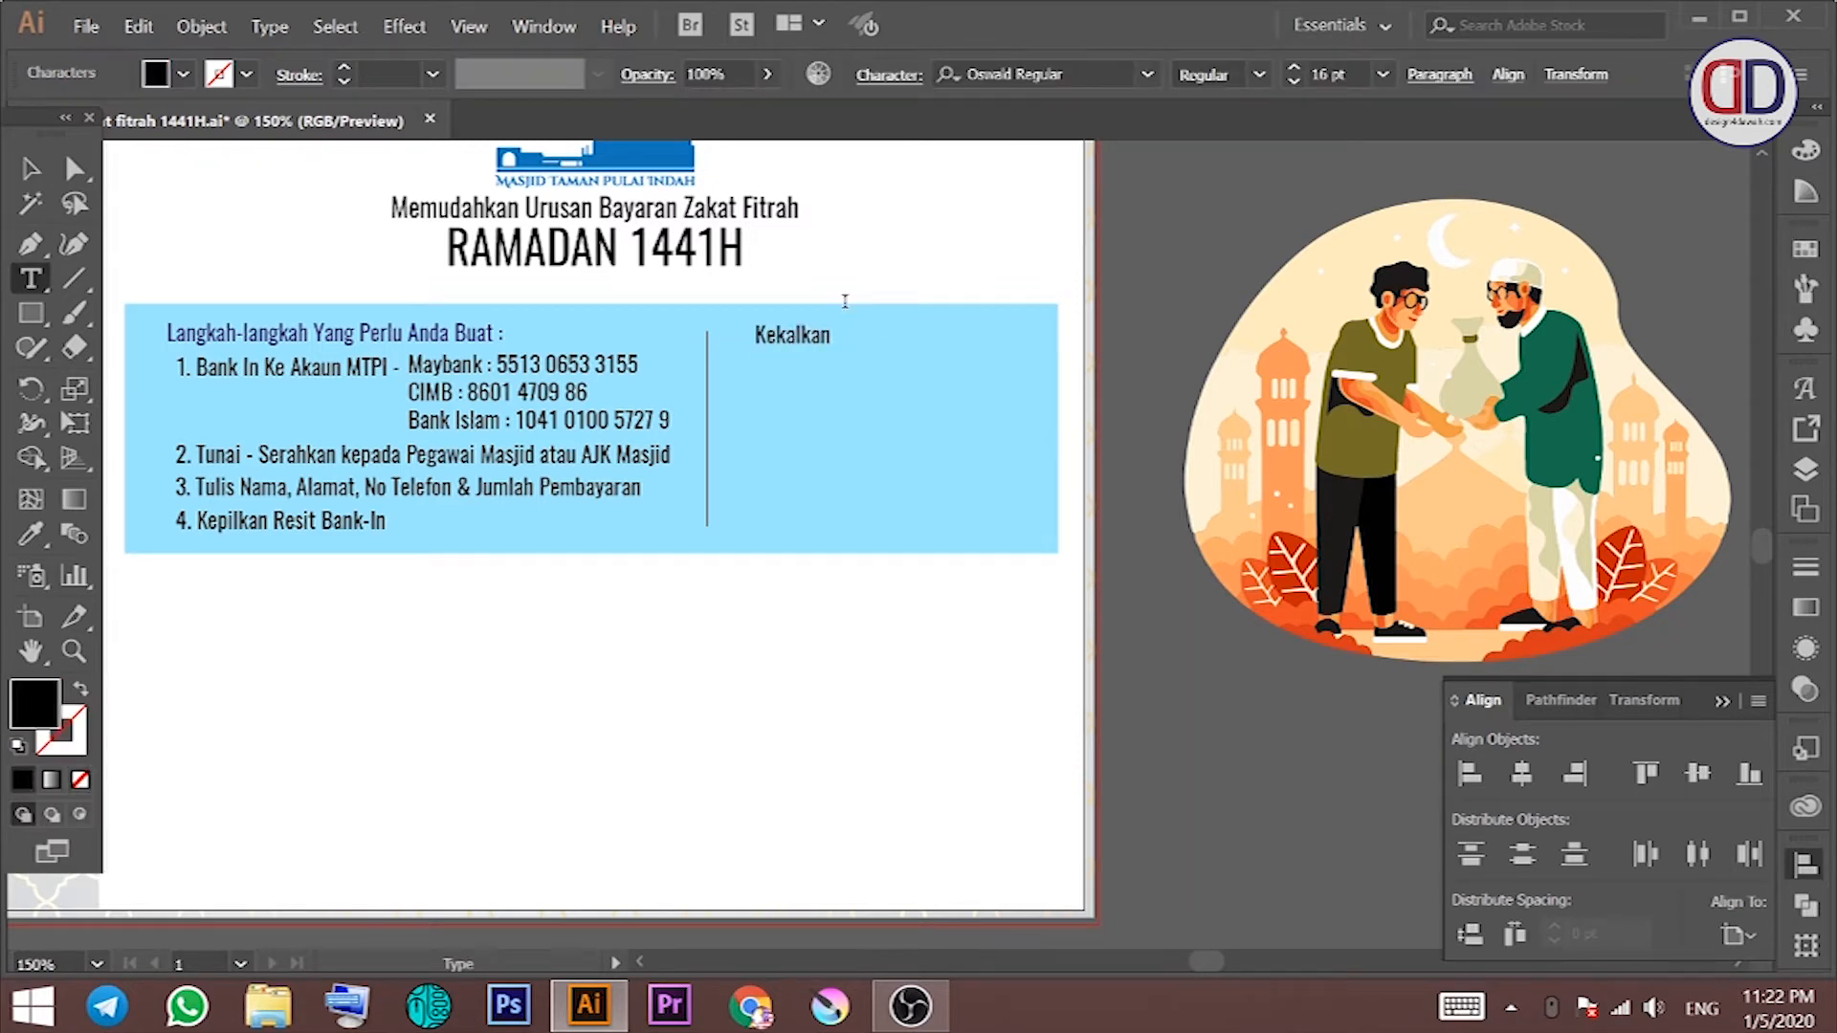
pyautogui.write(' jarak sosial PKPTiada ac')
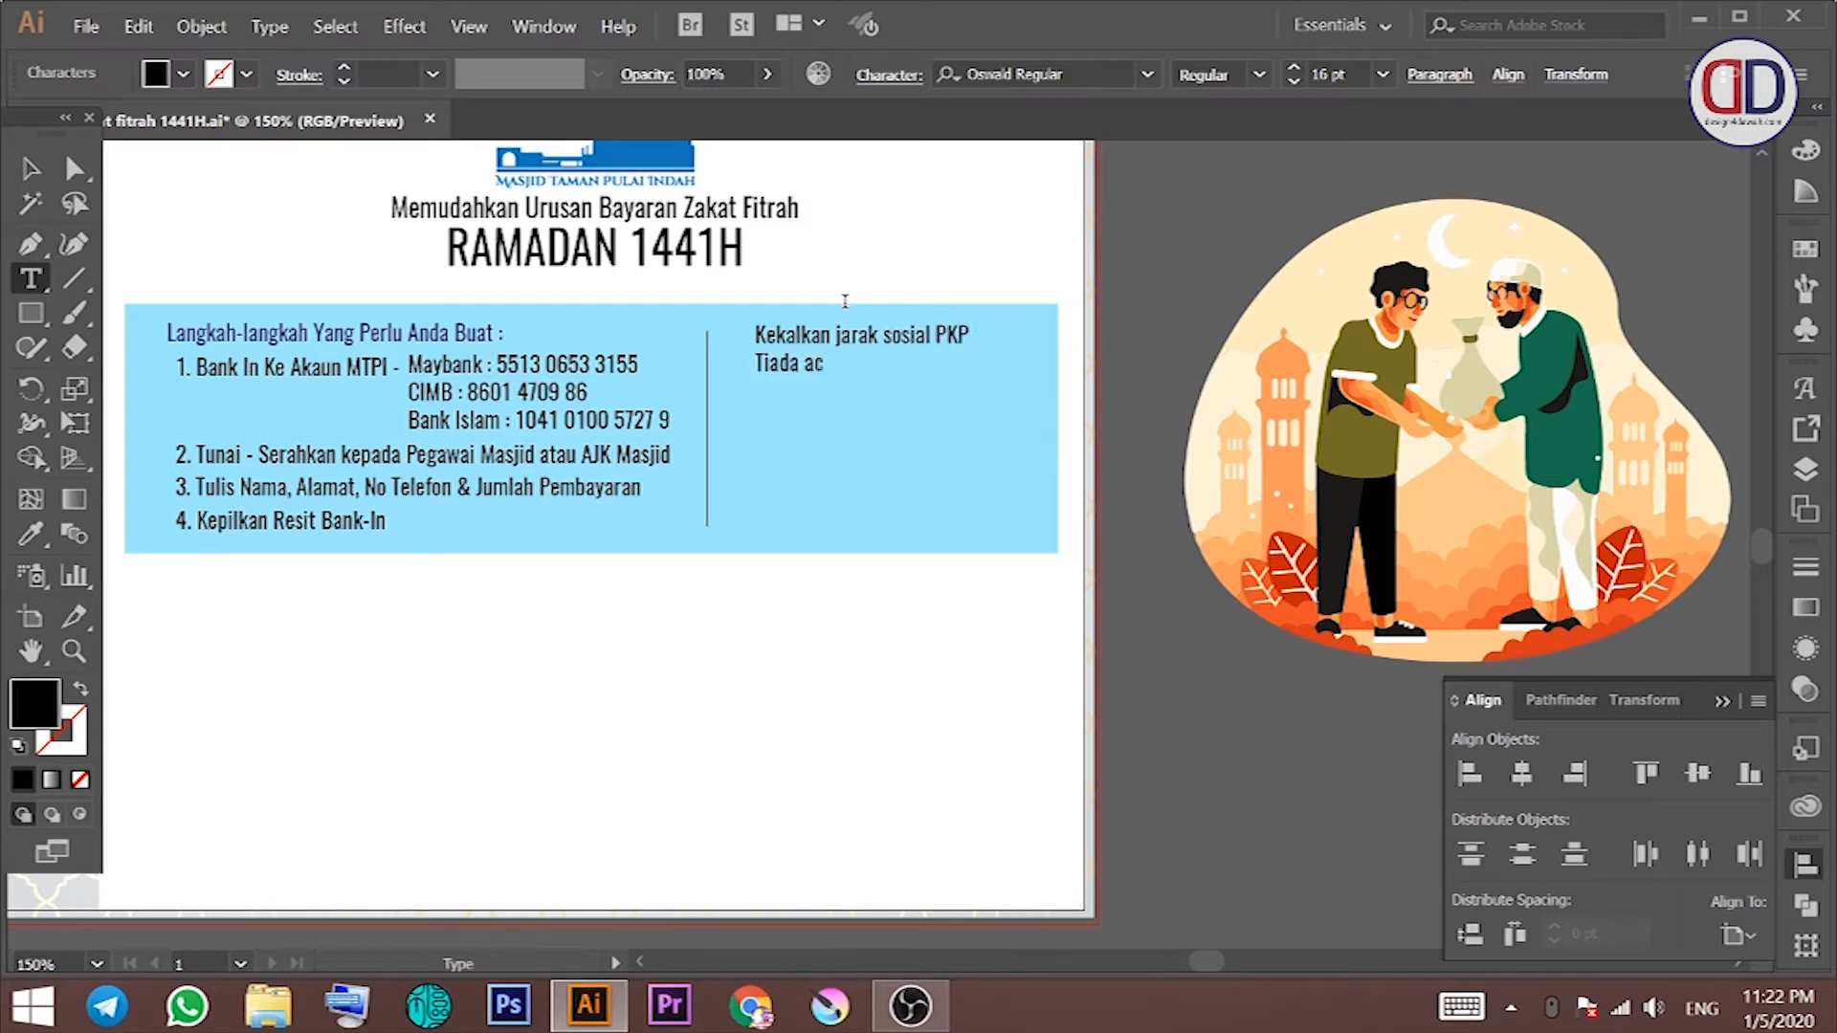
pyautogui.write('ara salam tangan')
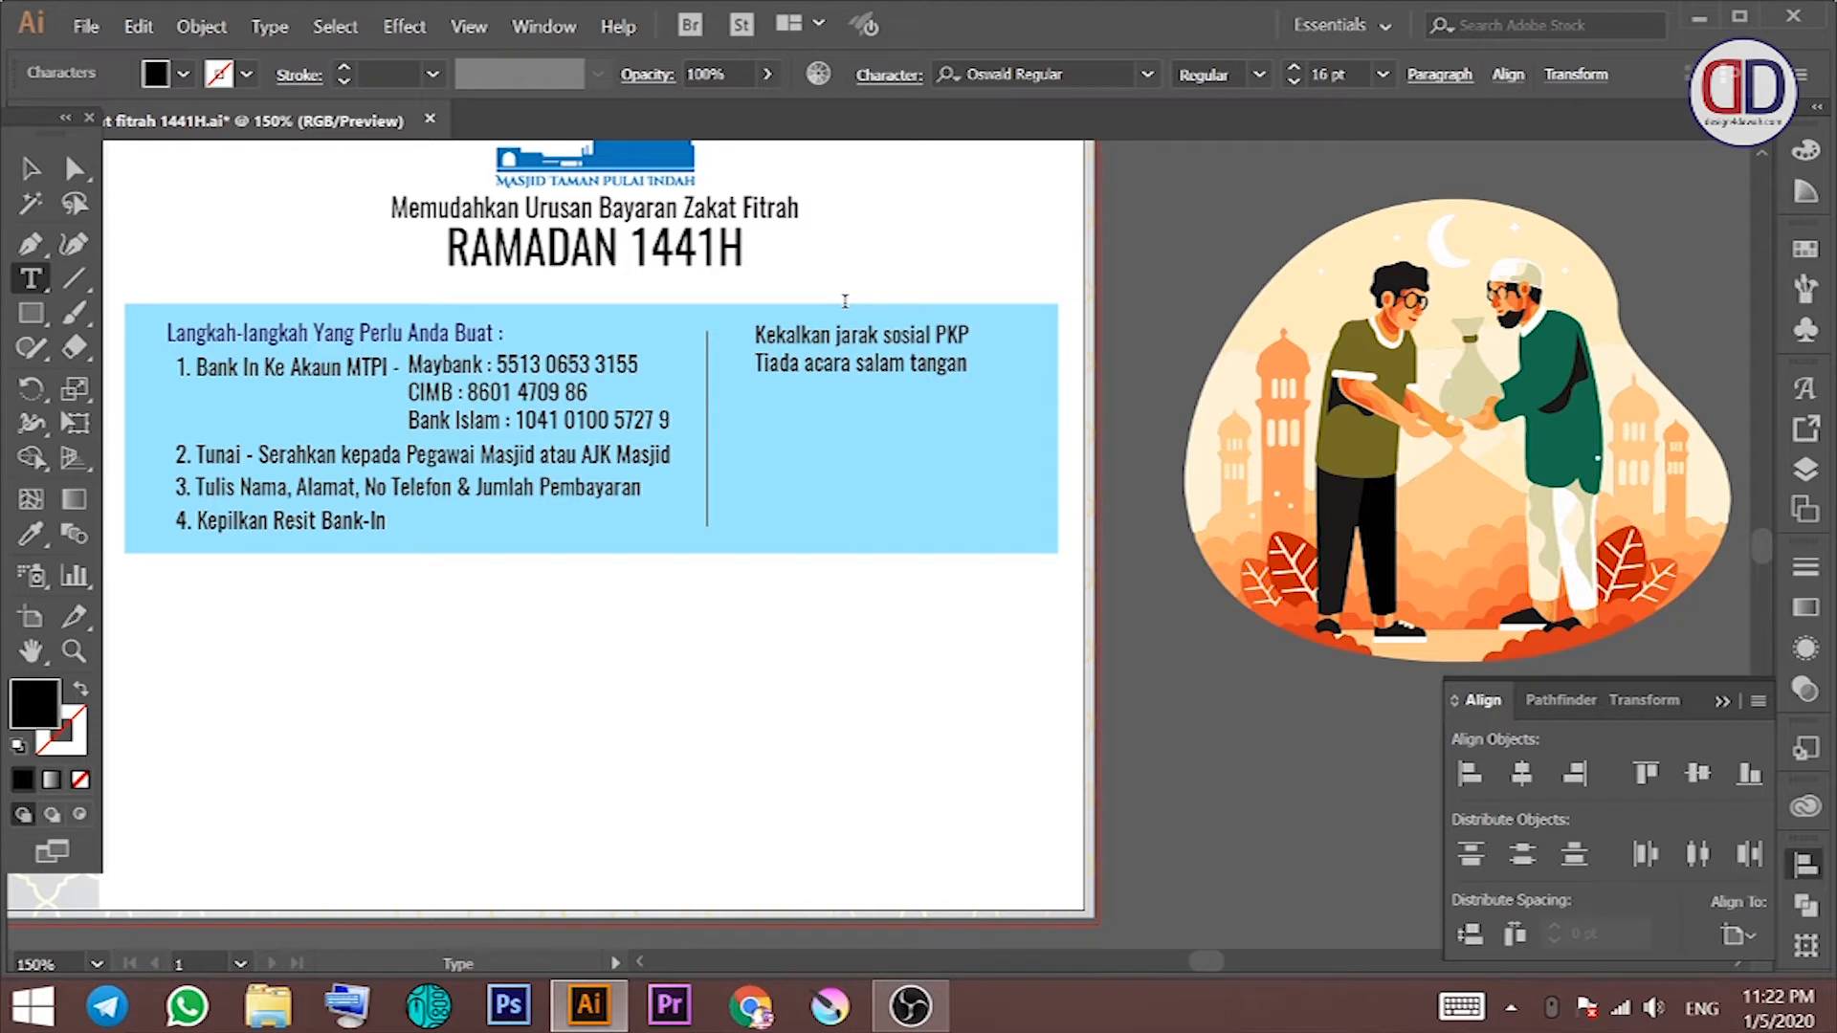
pyautogui.write('Hanya perlu lafaz :')
# Step: Copy the notes below and replace the copy's text with the two quoted zakat phrases
pyautogui.keyDown('ctrl'); pyautogui.click(807, 491); pyautogui.keyUp('ctrl')
pyautogui.press('v')
pyautogui.moveTo(809, 404); pyautogui.dragTo(835, 479)
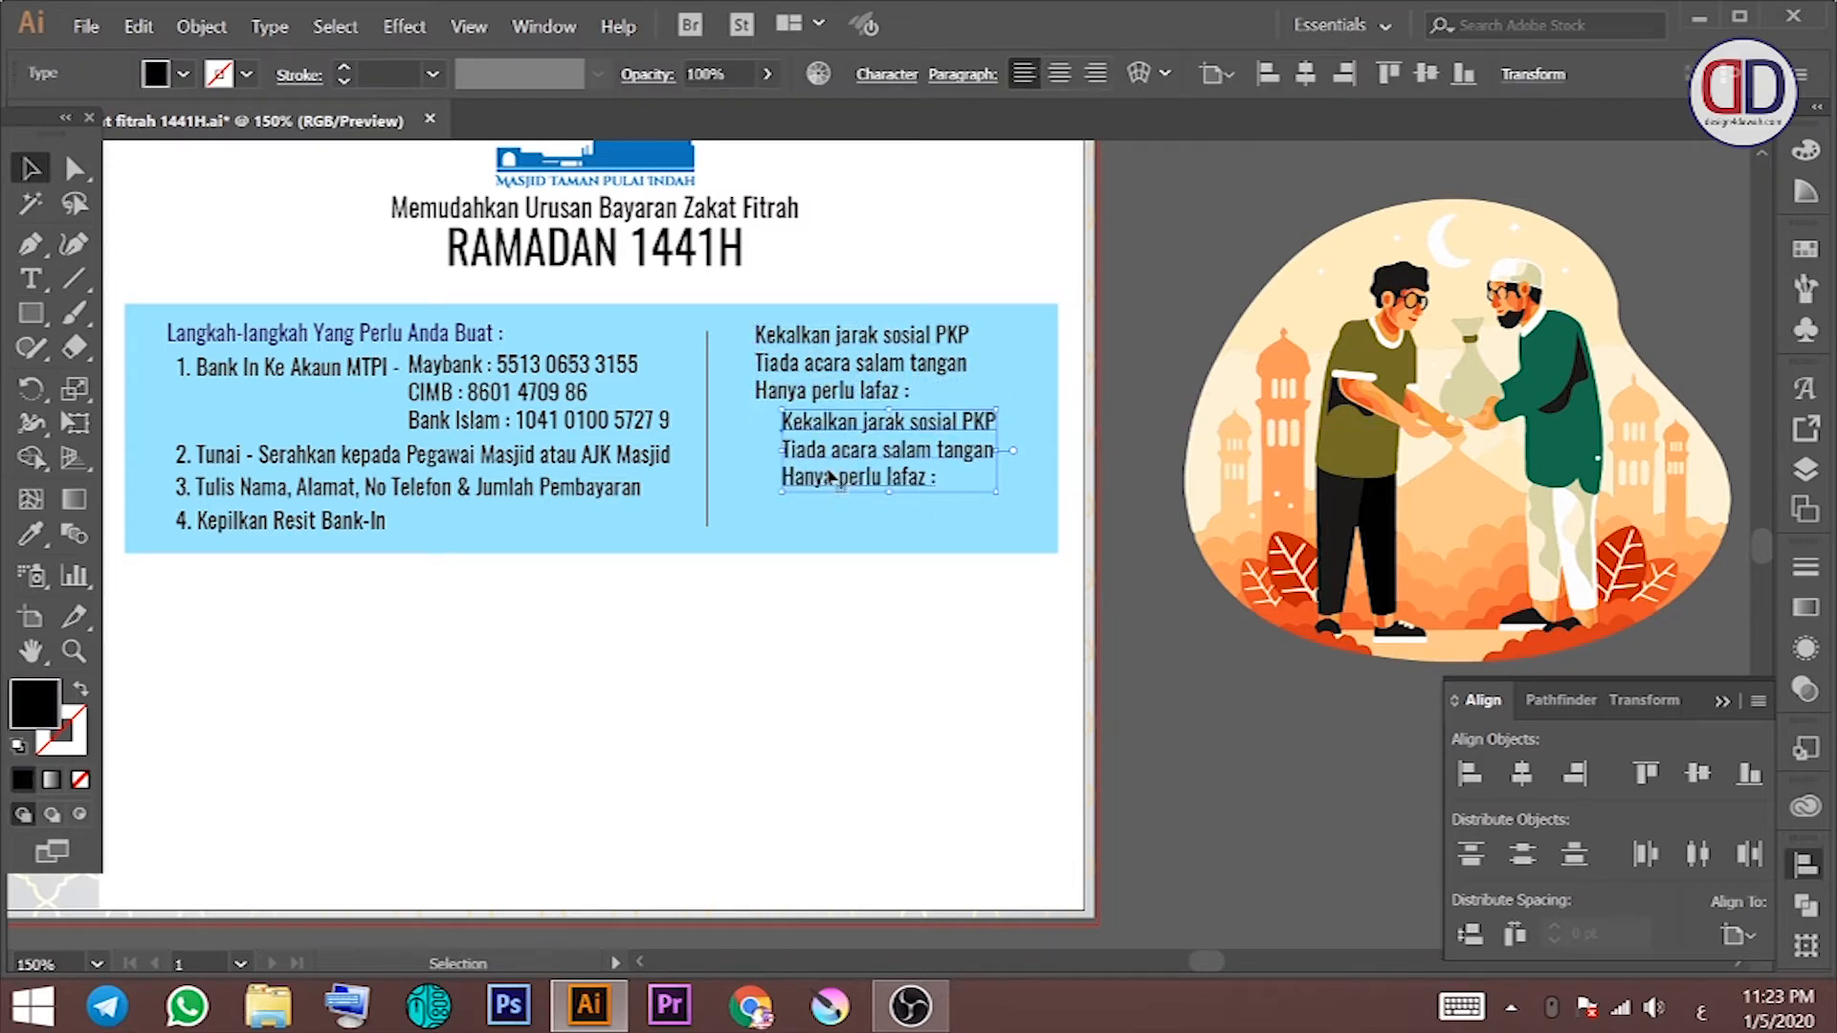
pyautogui.doubleClick(993, 468)
pyautogui.hotkey('ctrl', 'a')
pyautogui.hotkey('alt', 'shift')
pyautogui.write('“')
pyautogui.write('ٍشغش')
pyautogui.hotkey('ctrl', 'z')
pyautogui.click(1701, 1010)
pyautogui.click(1680, 812)
pyautogui.write('“Tolong bayarkan zakat fitrah saya” “Wakilkan say')
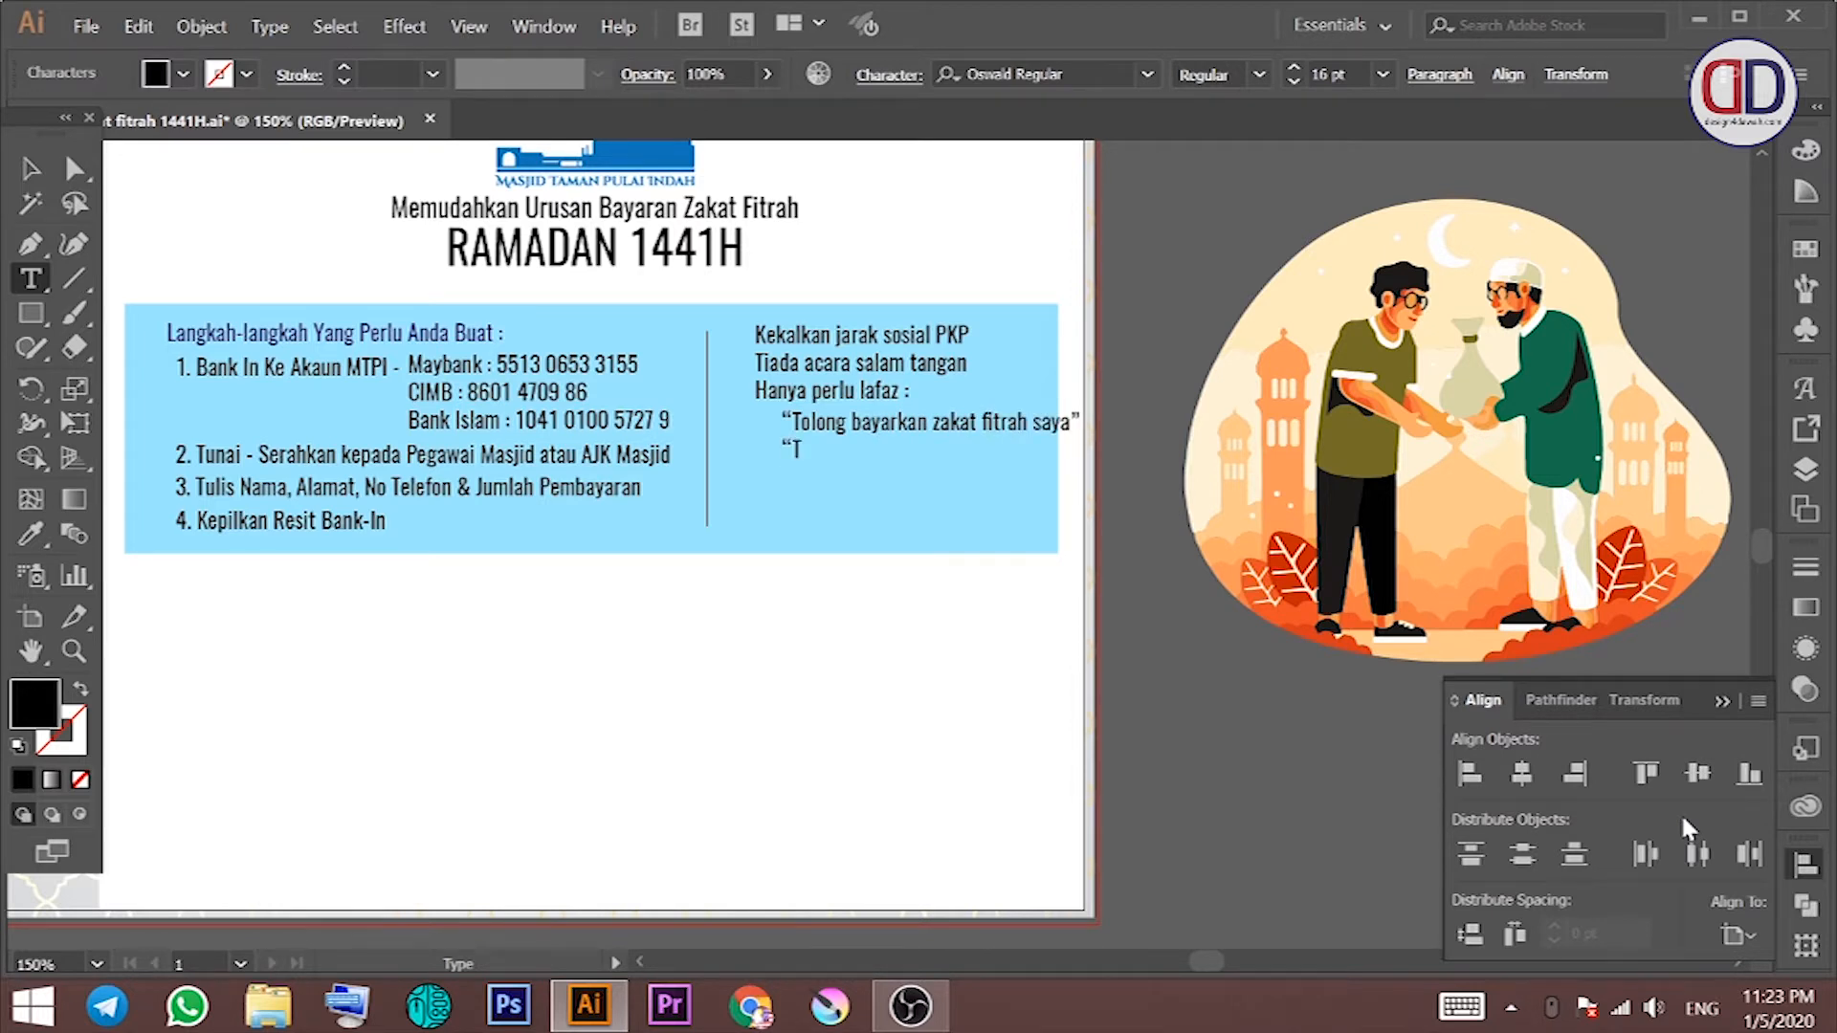
pyautogui.write('a b')
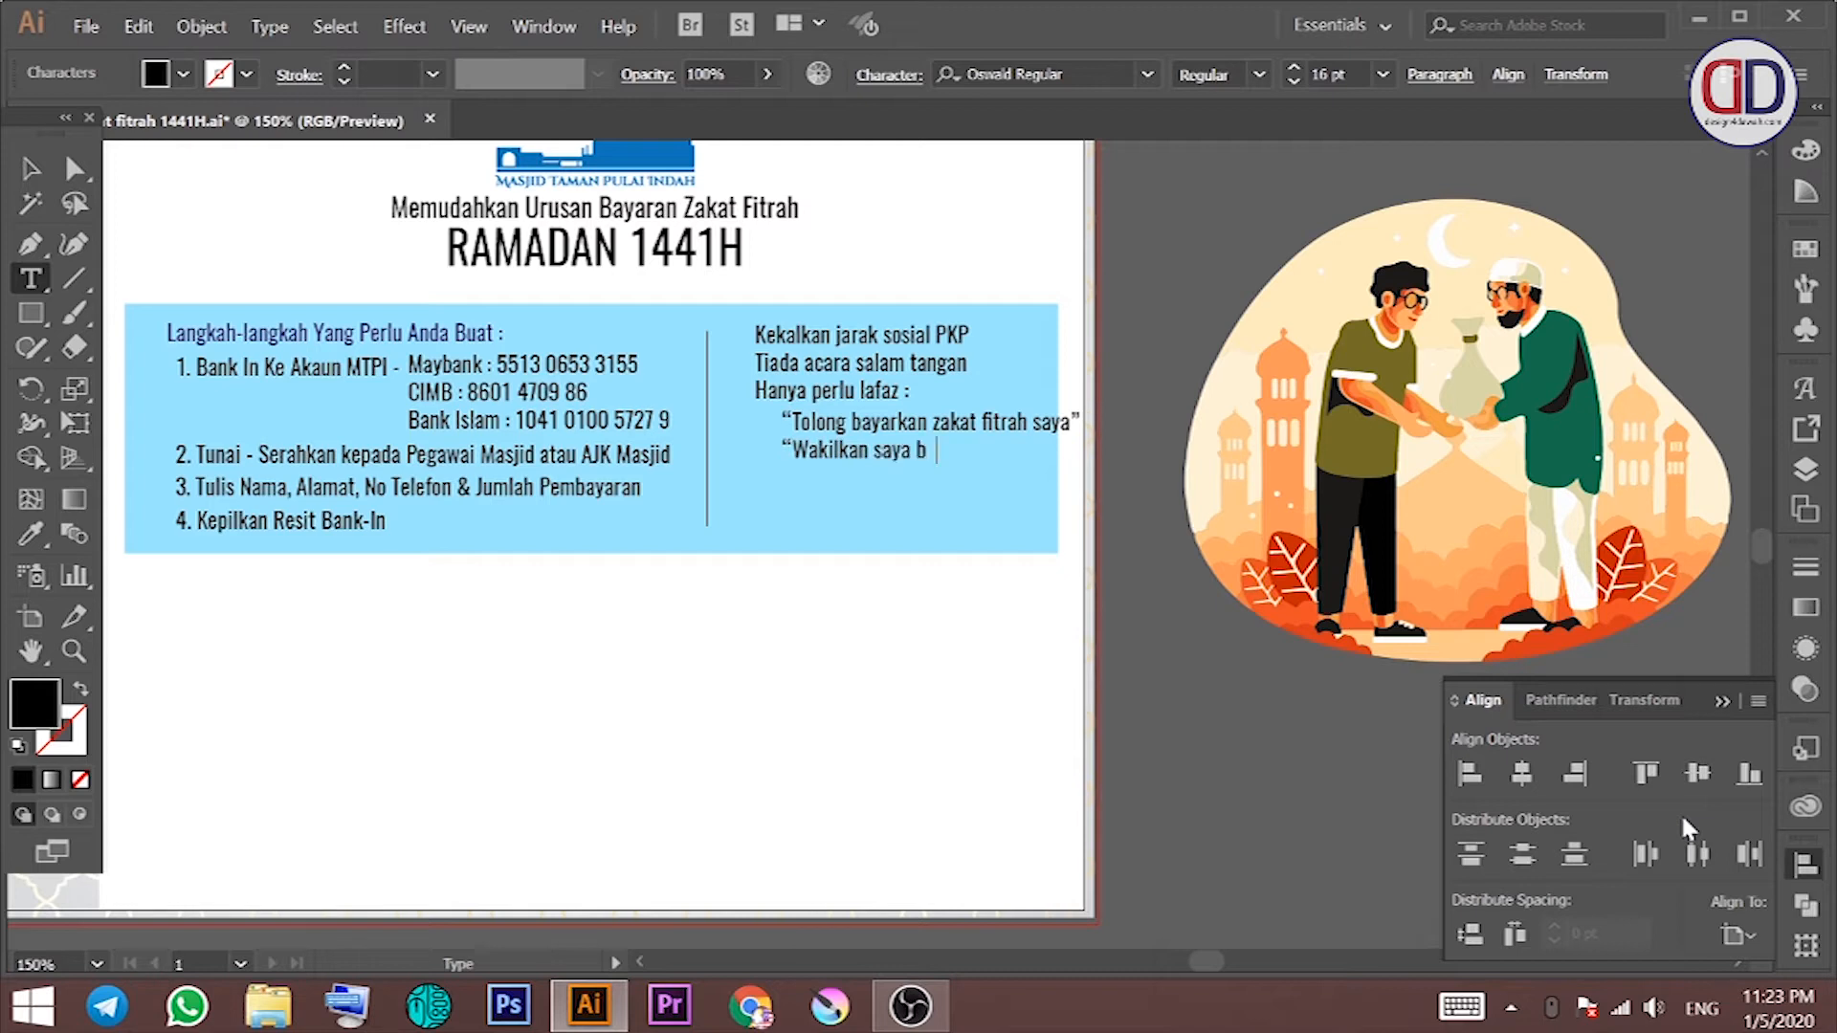
pyautogui.write('ayar zakat fitrah”')
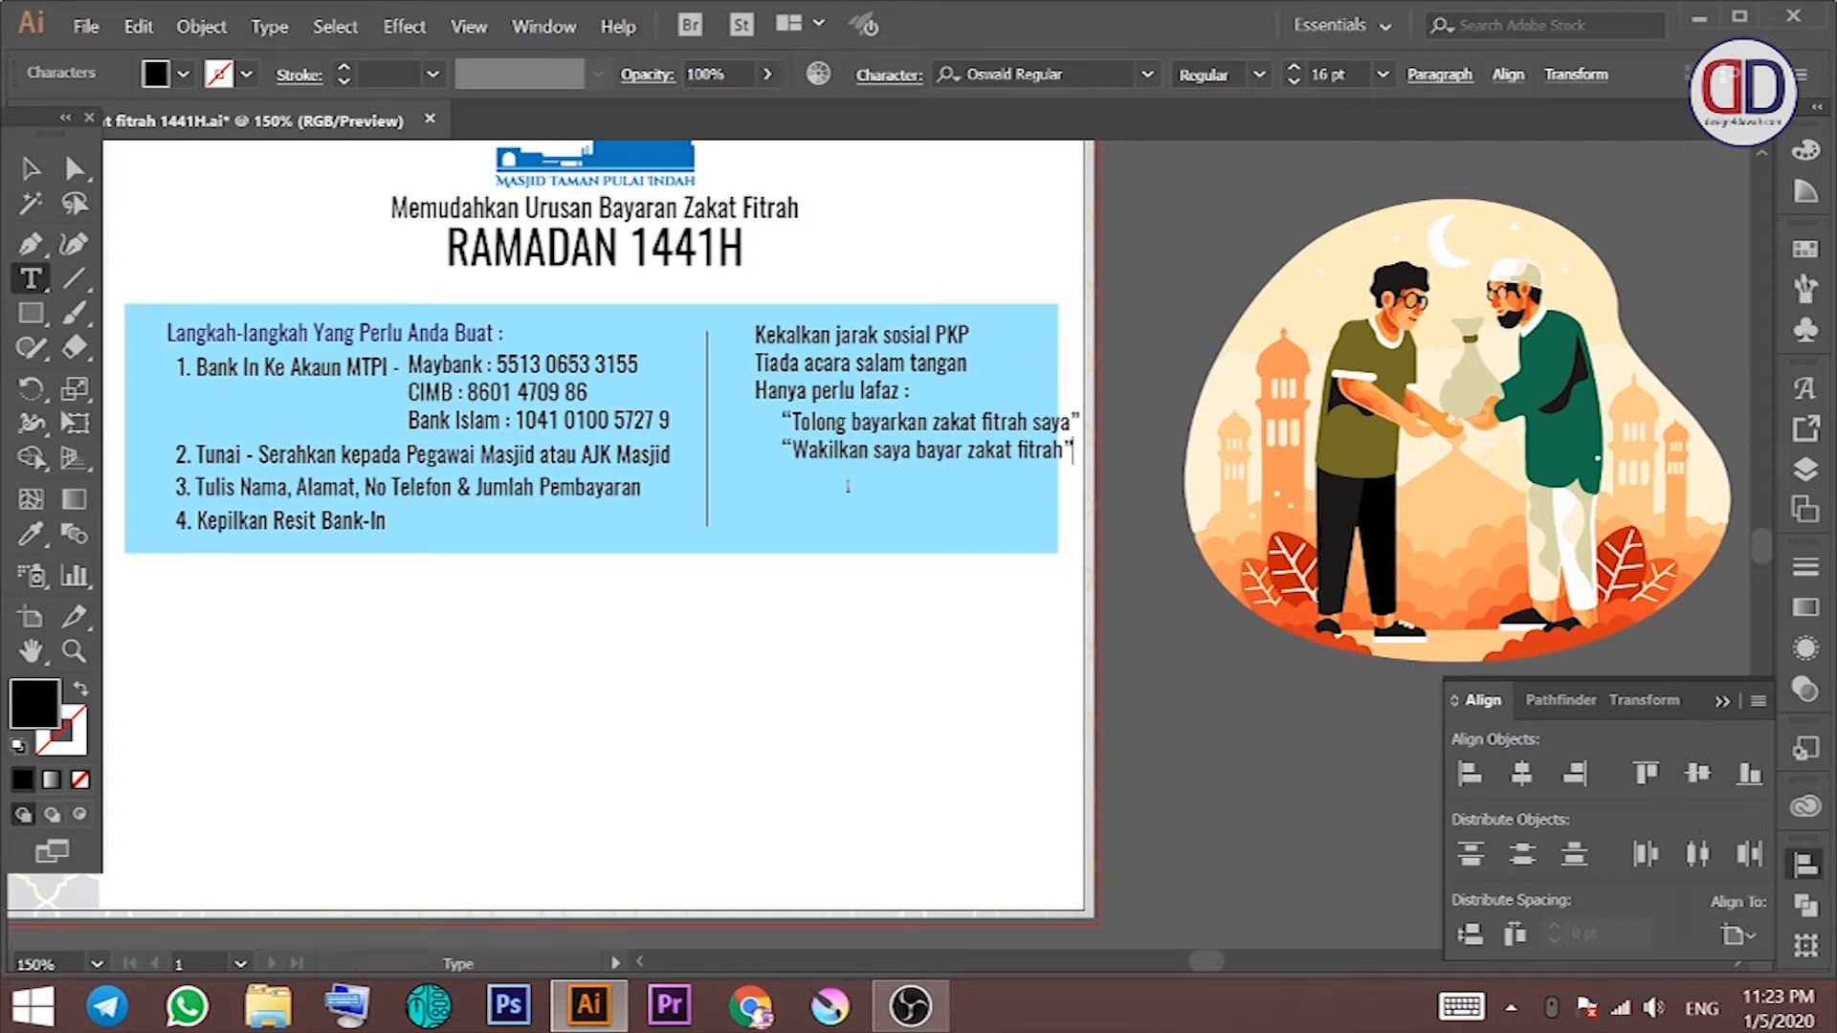
pyautogui.click(31, 168)
# Step: Position the quote lines beneath the notes and widen the blue box to fit the column
pyautogui.click(829, 475)
pyautogui.moveTo(788, 373); pyautogui.dragTo(780, 373)
pyautogui.moveTo(845, 437)
pyautogui.mouseDown()
pyautogui.moveTo(810, 443)
pyautogui.moveTo(818, 455)
pyautogui.mouseUp()
pyautogui.click(894, 507)
pyautogui.moveTo(1058, 429); pyautogui.dragTo(1069, 430)
pyautogui.moveTo(840, 381); pyautogui.dragTo(927, 452)
pyautogui.press('space')
pyautogui.click(936, 582)
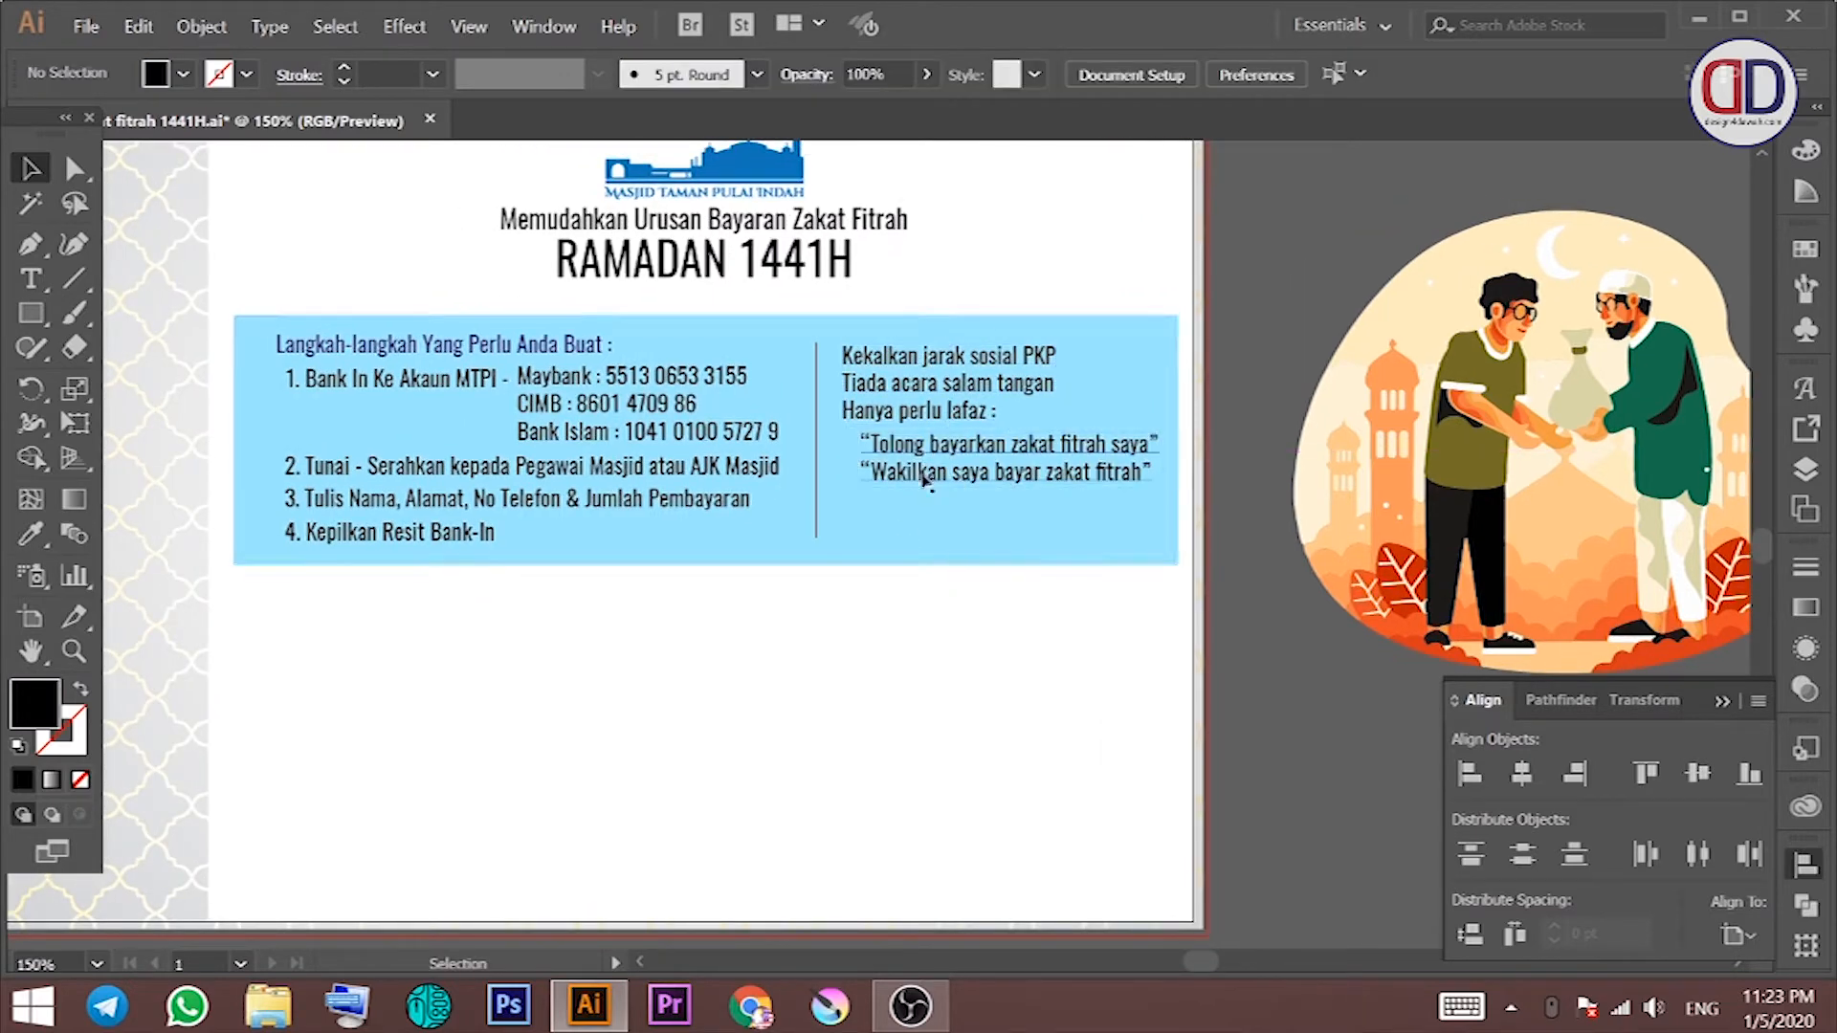
# Step: Bring the handshake illustration onto the artboard, shrink it, and place it in front of the panel
pyautogui.press('space')
pyautogui.moveTo(879, 541); pyautogui.dragTo(910, 517)
pyautogui.moveTo(1450, 466); pyautogui.dragTo(632, 631)
pyautogui.moveTo(1048, 352); pyautogui.dragTo(927, 468)
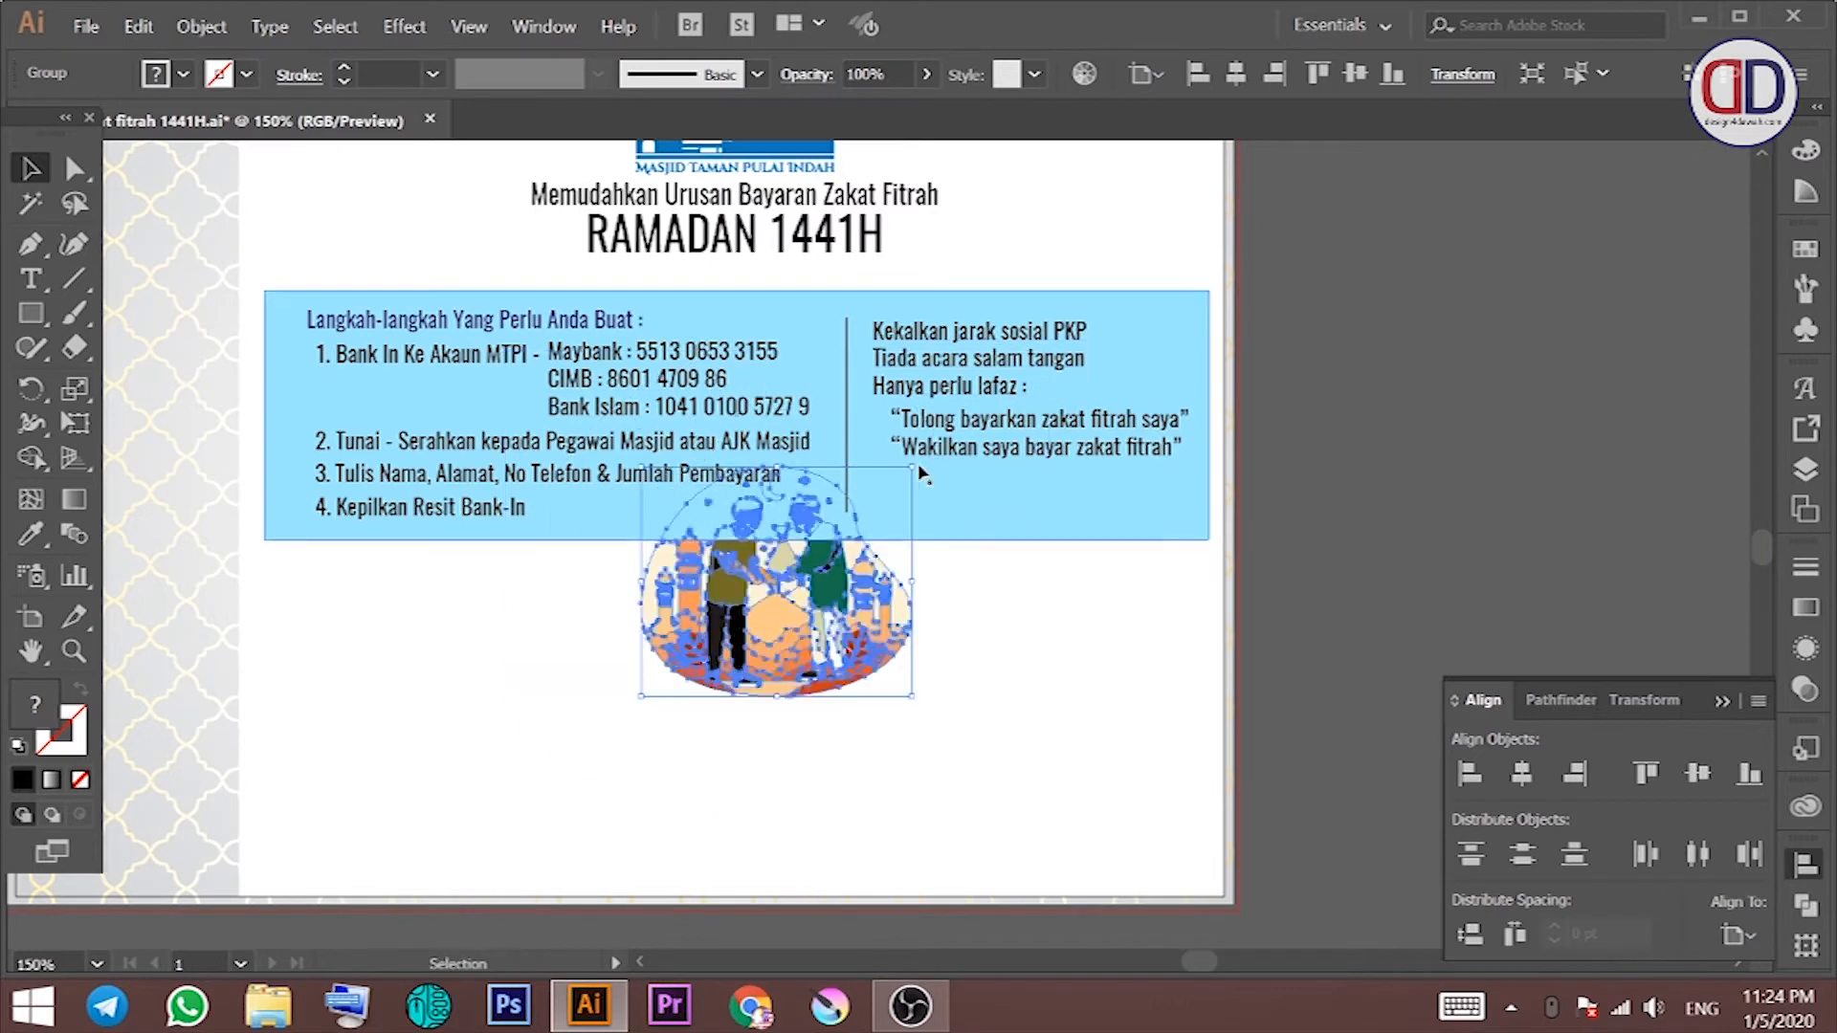
pyautogui.hotkey('ctrl', 'shift', ']')
pyautogui.moveTo(787, 600); pyautogui.dragTo(1136, 621)
# Step: Fine-tune the illustration's size and position so it sits below the blue panel's right side
pyautogui.click(1282, 579)
pyautogui.moveTo(902, 722); pyautogui.dragTo(843, 764)
pyautogui.moveTo(979, 712); pyautogui.dragTo(1001, 727)
pyautogui.click(1283, 595)
pyautogui.moveTo(1287, 598); pyautogui.dragTo(1358, 508)
pyautogui.moveTo(1194, 571); pyautogui.dragTo(1189, 679)
pyautogui.moveTo(1384, 512); pyautogui.dragTo(1344, 566)
pyautogui.click(1344, 567)
pyautogui.moveTo(1184, 608); pyautogui.dragTo(1251, 536)
pyautogui.moveTo(1139, 479); pyautogui.dragTo(1188, 611)
pyautogui.moveTo(1356, 552); pyautogui.dragTo(1368, 509)
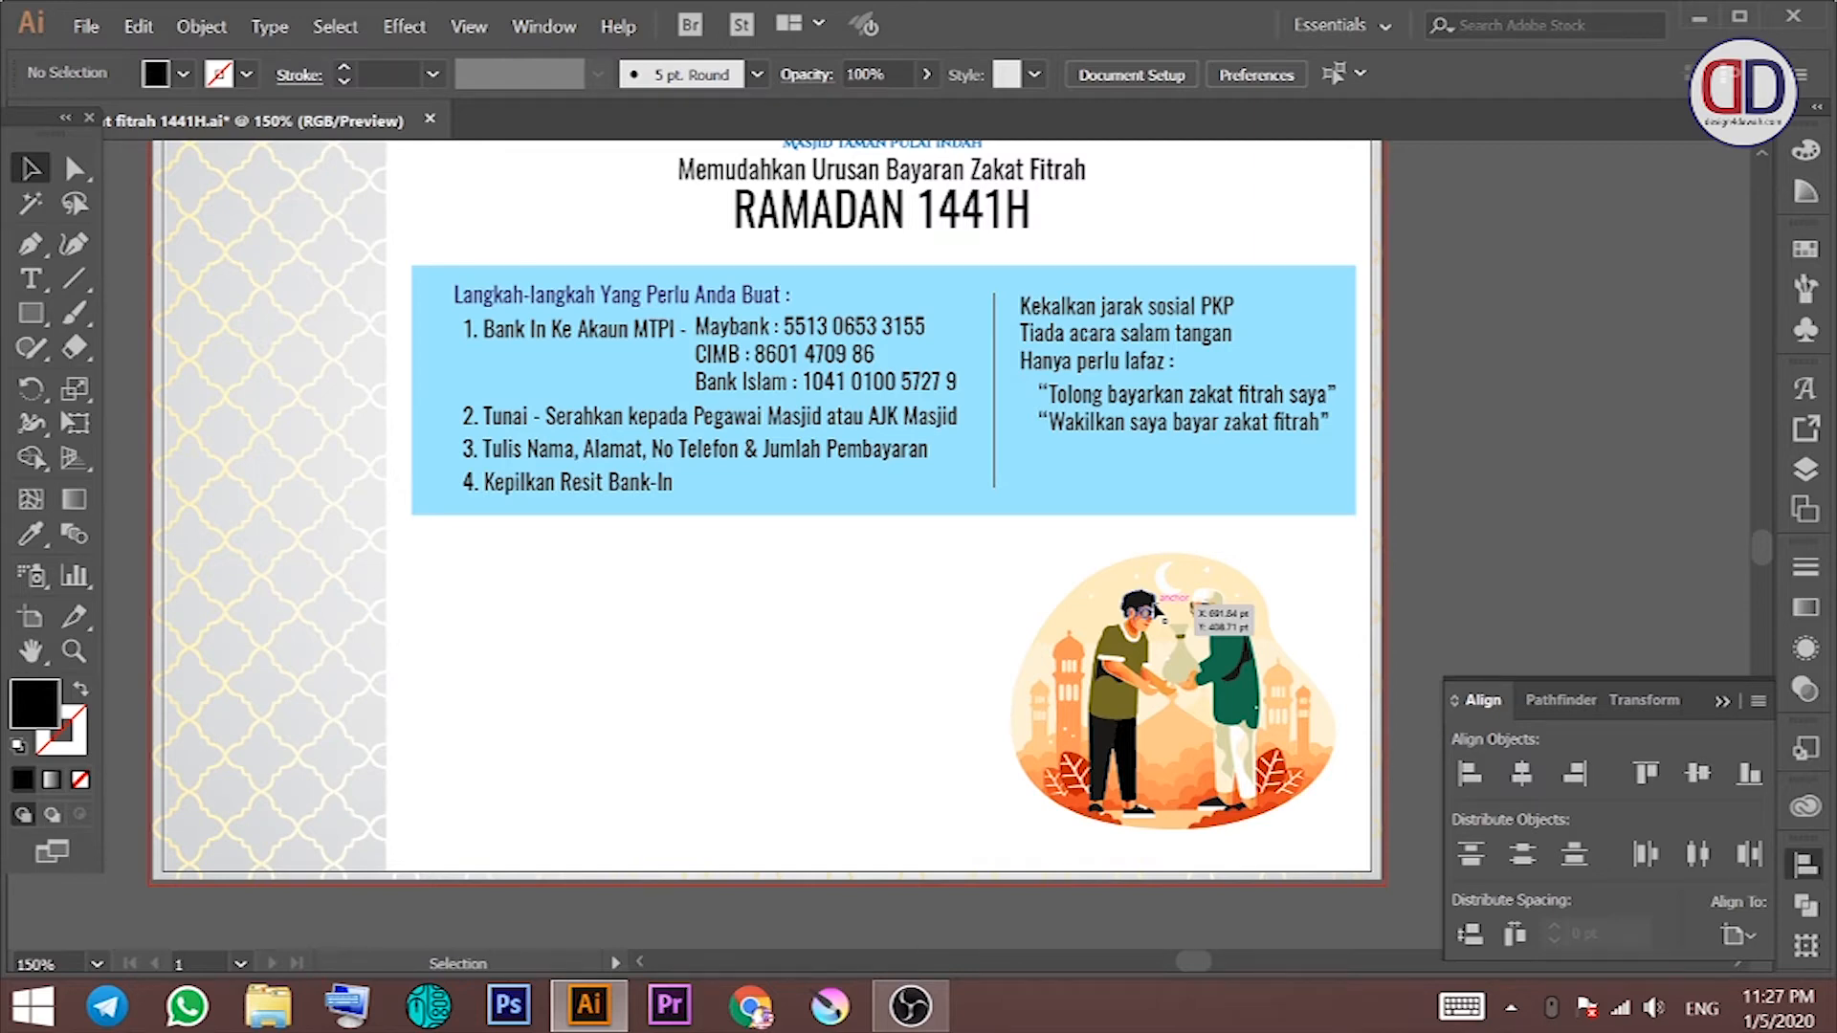
pyautogui.moveTo(964, 452); pyautogui.dragTo(1169, 427)
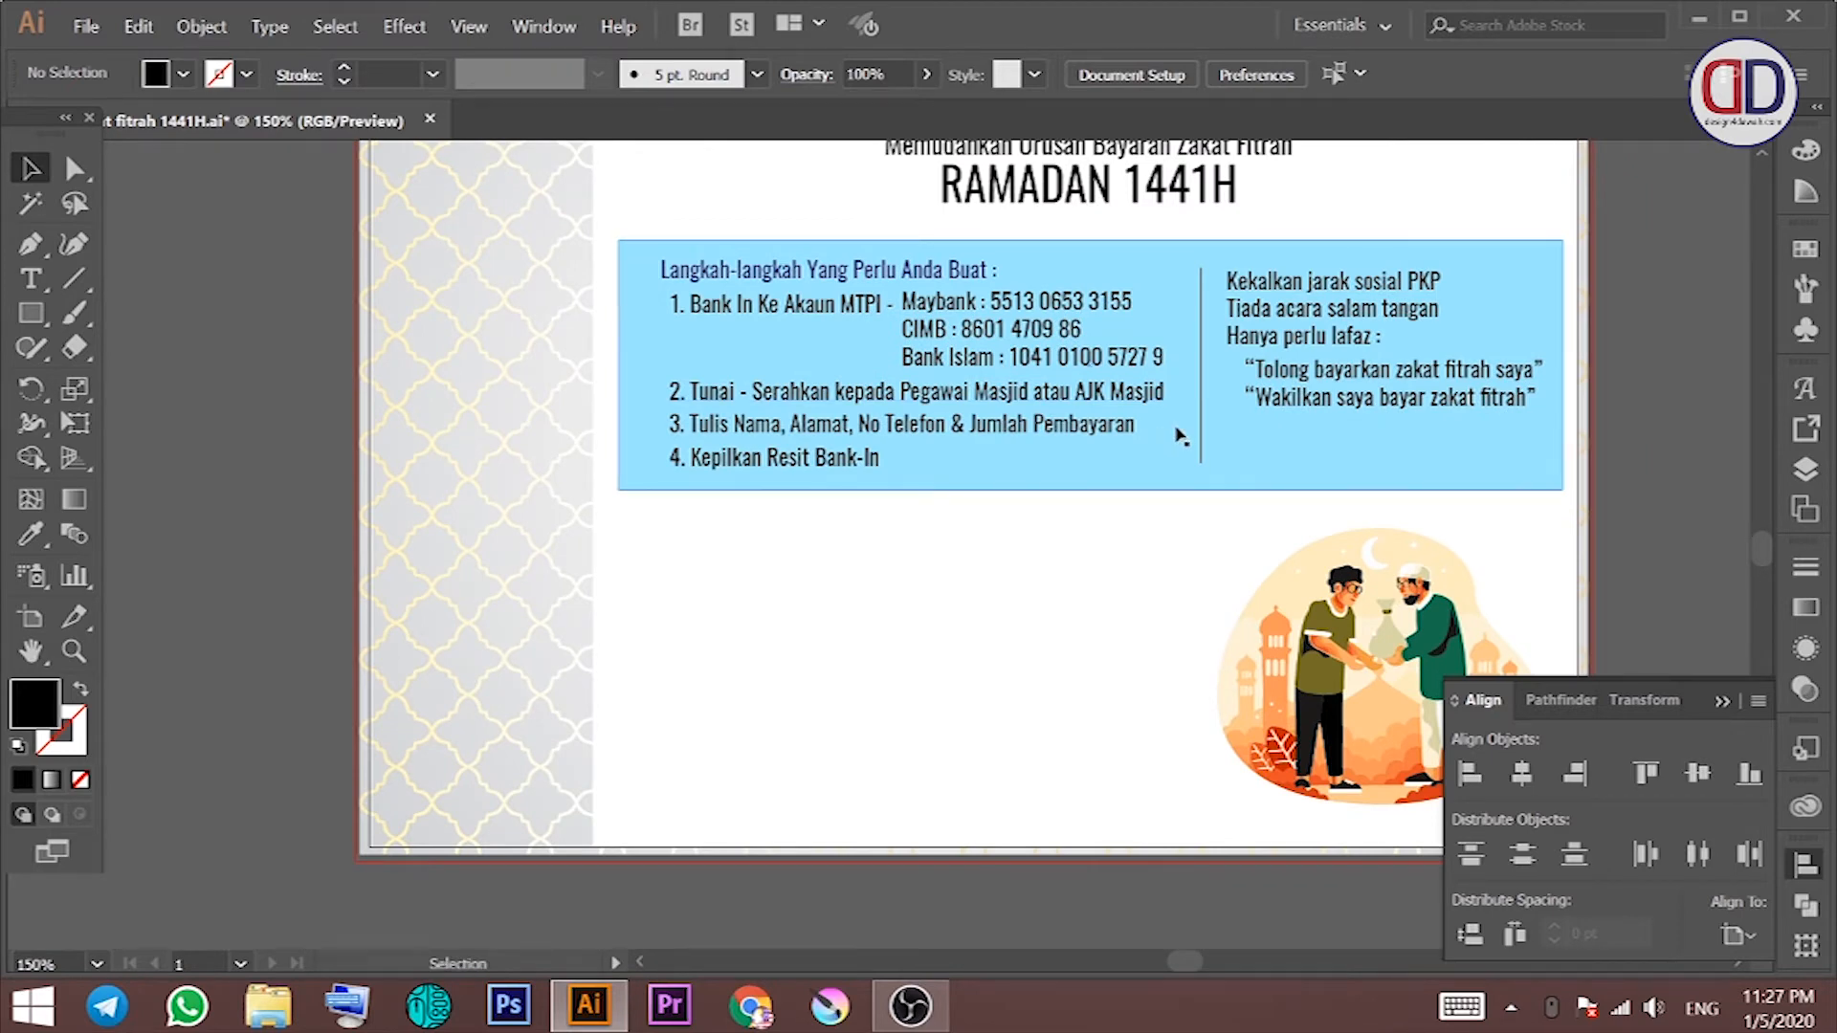
# Step: Align the numbered steps list flush-left with its heading, using the heading as key object
pyautogui.moveTo(965, 599); pyautogui.dragTo(743, 661)
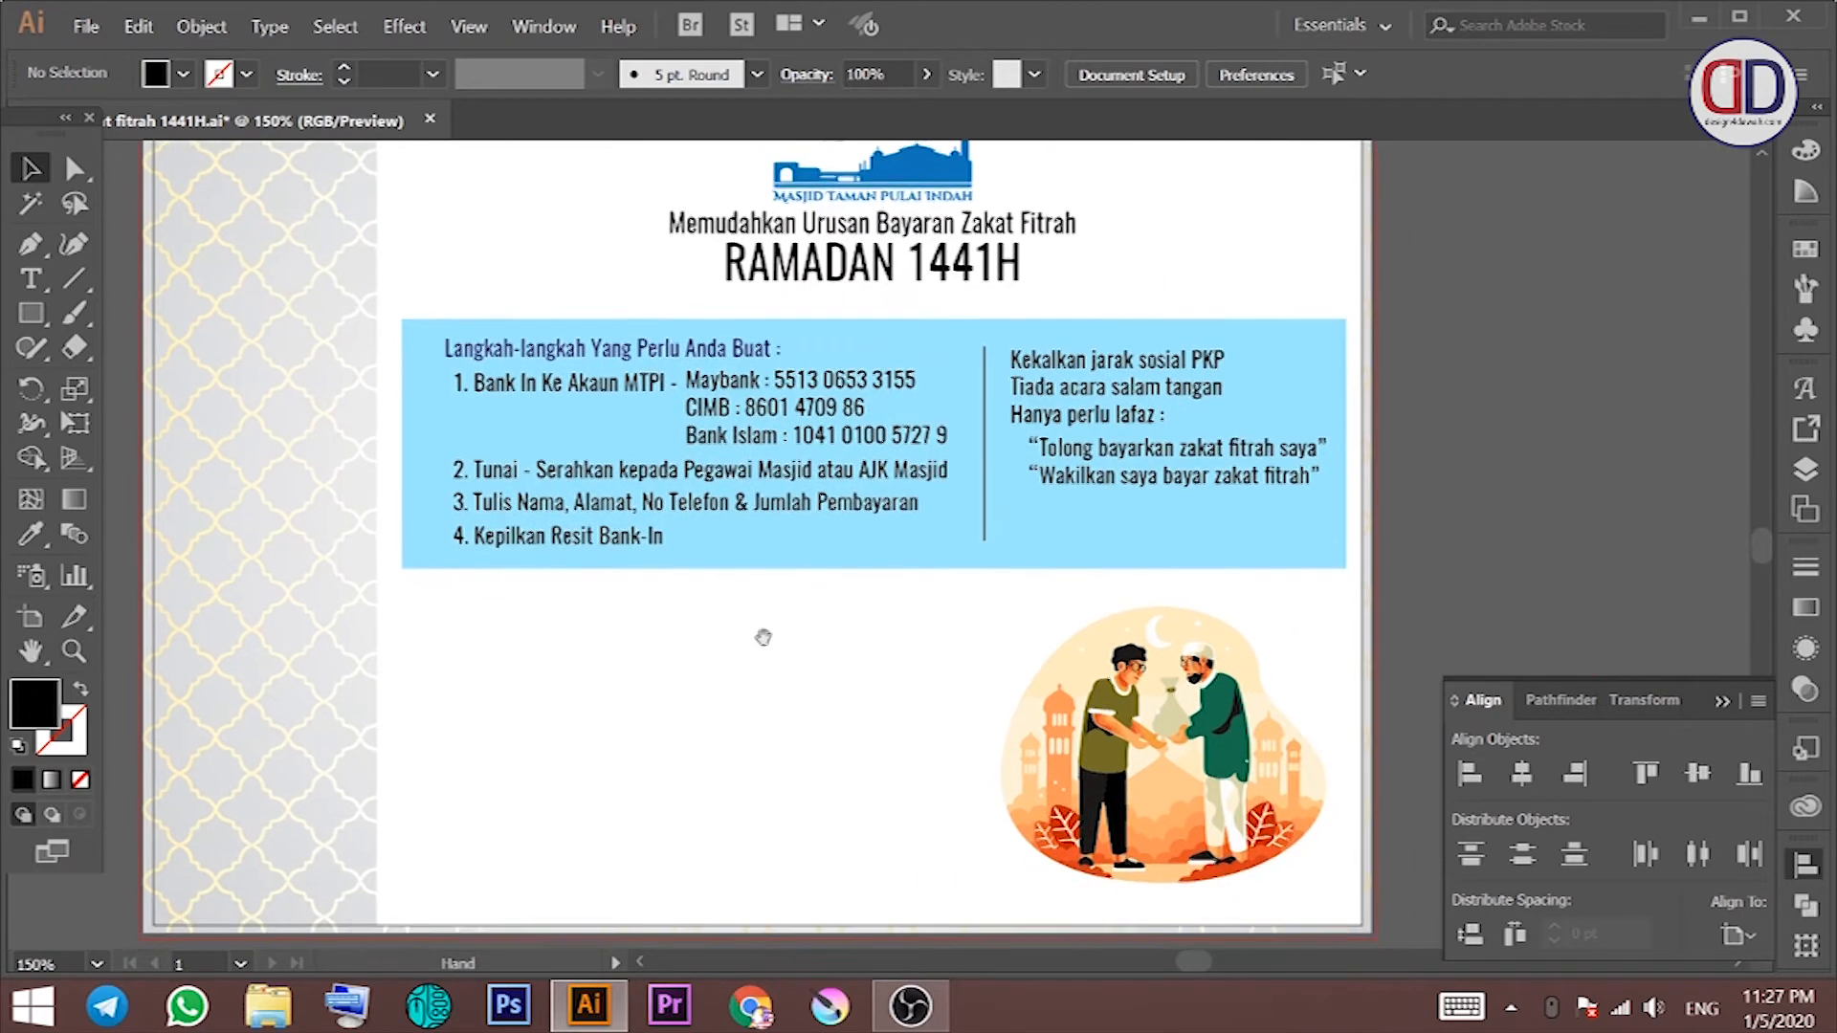
pyautogui.click(886, 557)
pyautogui.click(793, 650)
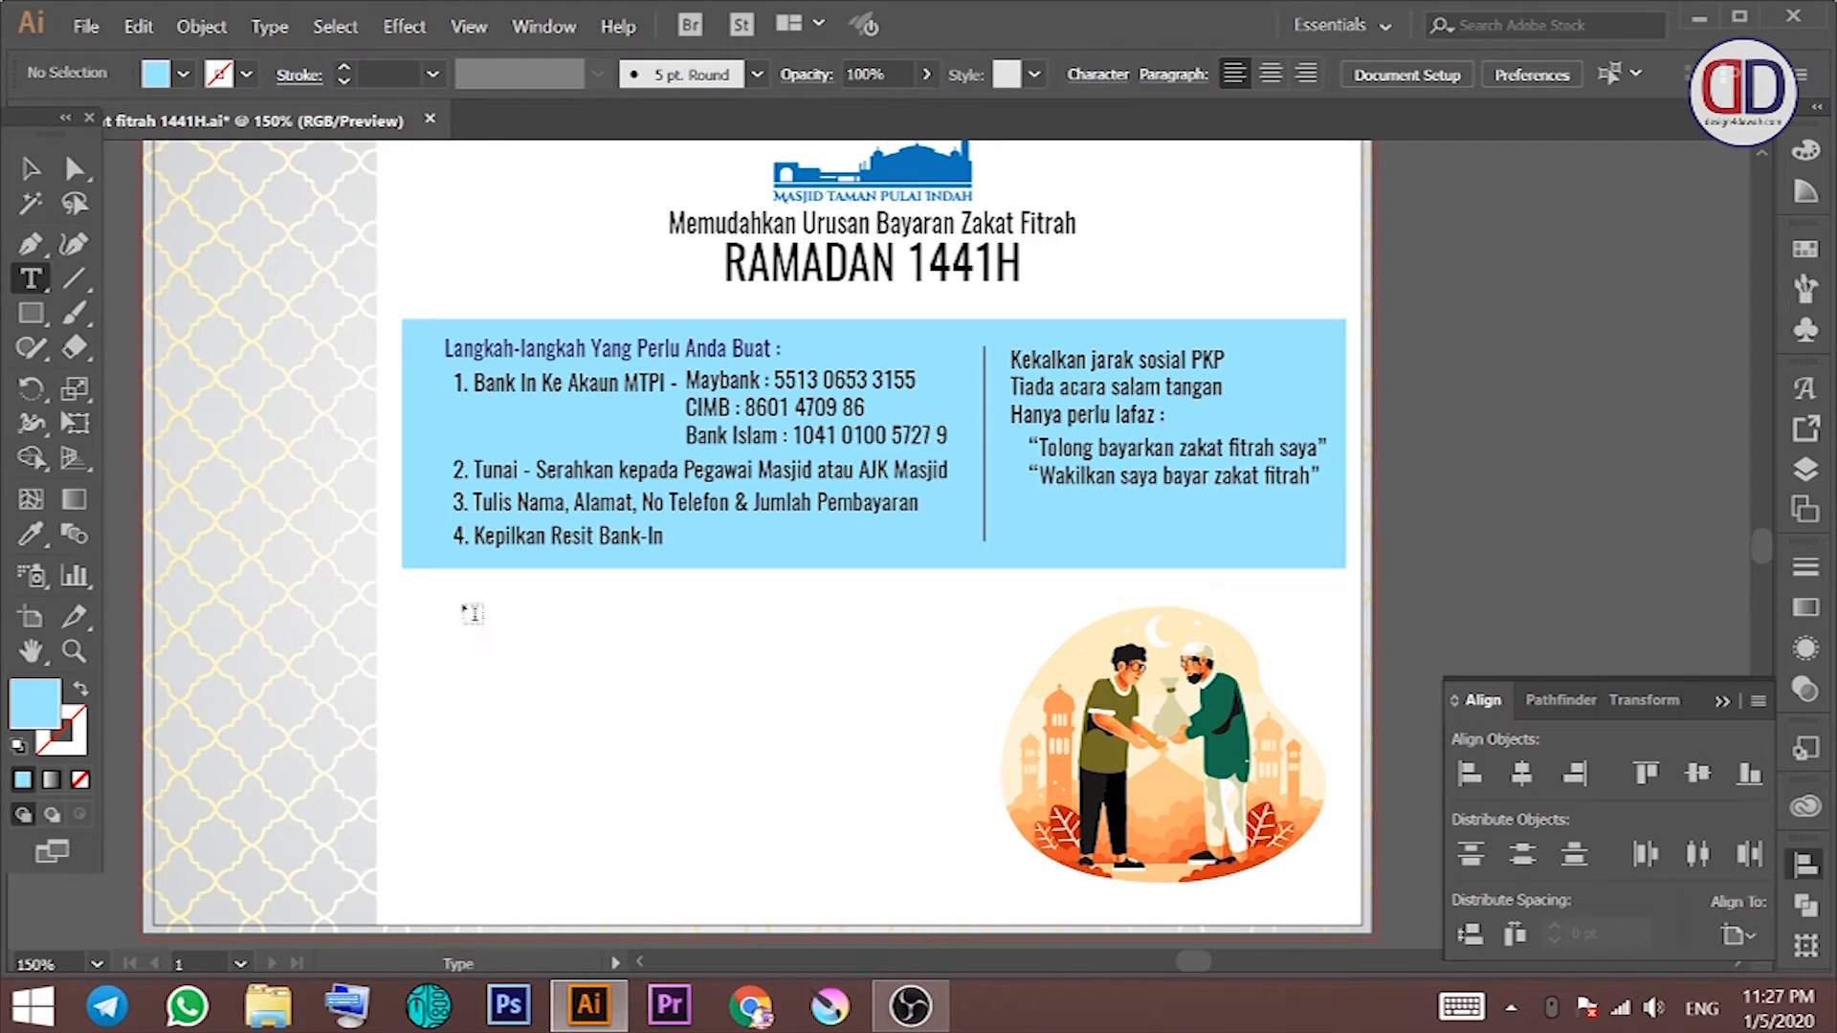
pyautogui.click(416, 341)
pyautogui.moveTo(448, 285); pyautogui.dragTo(549, 476)
pyautogui.keyDown('shift'); pyautogui.click(507, 421); pyautogui.keyUp('shift')
pyautogui.keyDown('shift'); pyautogui.click(476, 346); pyautogui.keyUp('shift')
pyautogui.keyDown('shift'); pyautogui.click(479, 346); pyautogui.keyUp('shift')
pyautogui.click(479, 349)
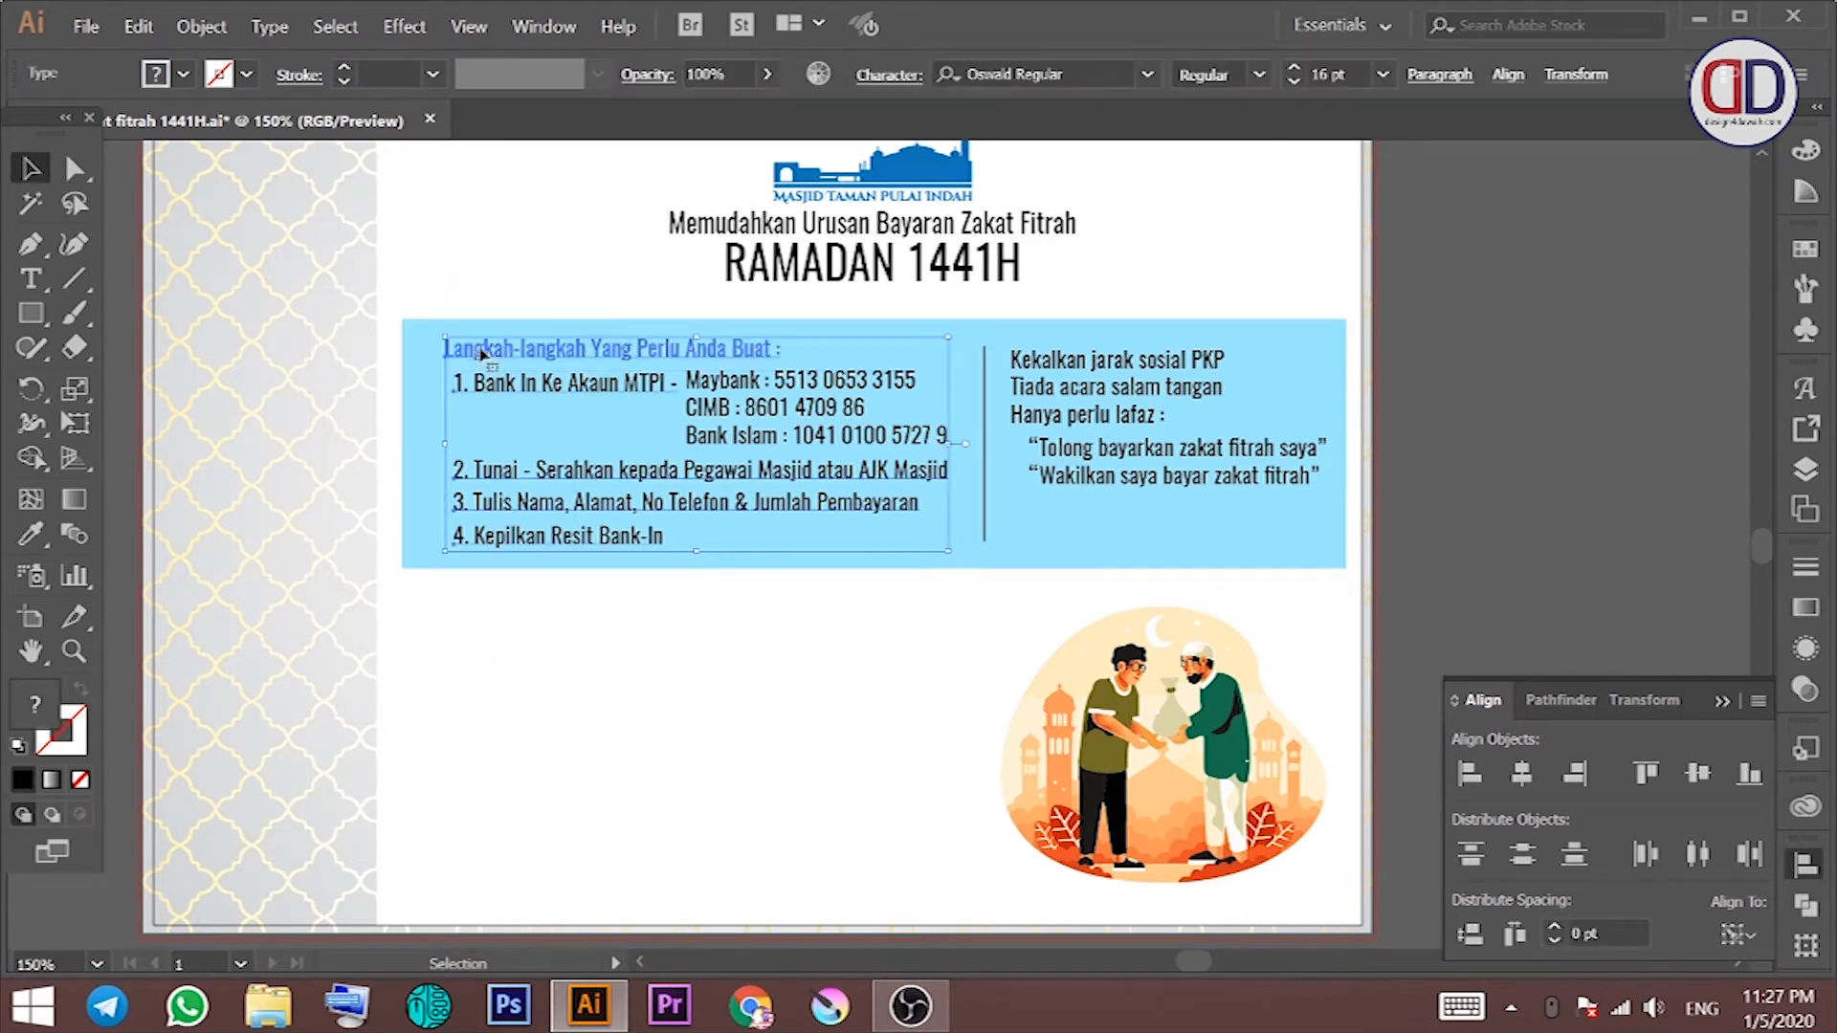
pyautogui.click(1468, 774)
pyautogui.click(840, 729)
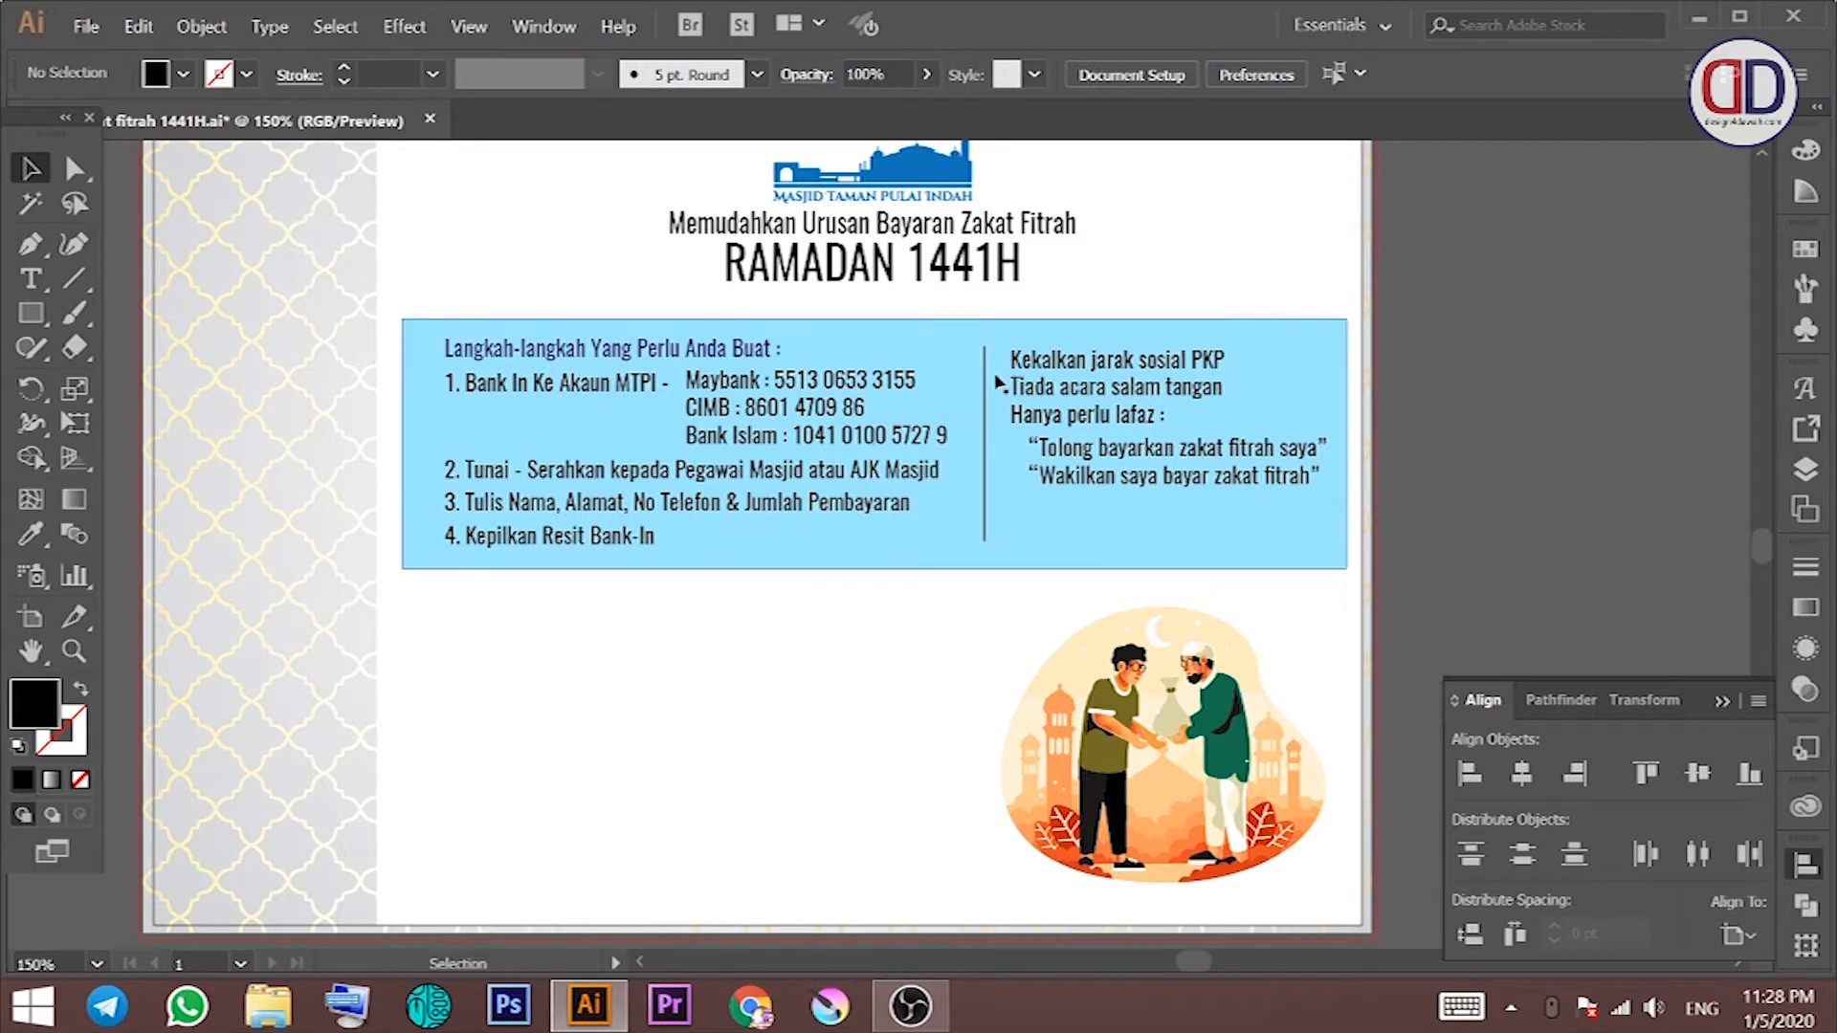
# Step: Move both right-column texts slightly down and nudge the divider line left
pyautogui.click(1072, 378)
pyautogui.moveTo(1146, 465); pyautogui.dragTo(1143, 489)
pyautogui.keyDown('shift'); pyautogui.click(1205, 342); pyautogui.keyUp('shift')
pyautogui.moveTo(1152, 363); pyautogui.dragTo(1153, 386)
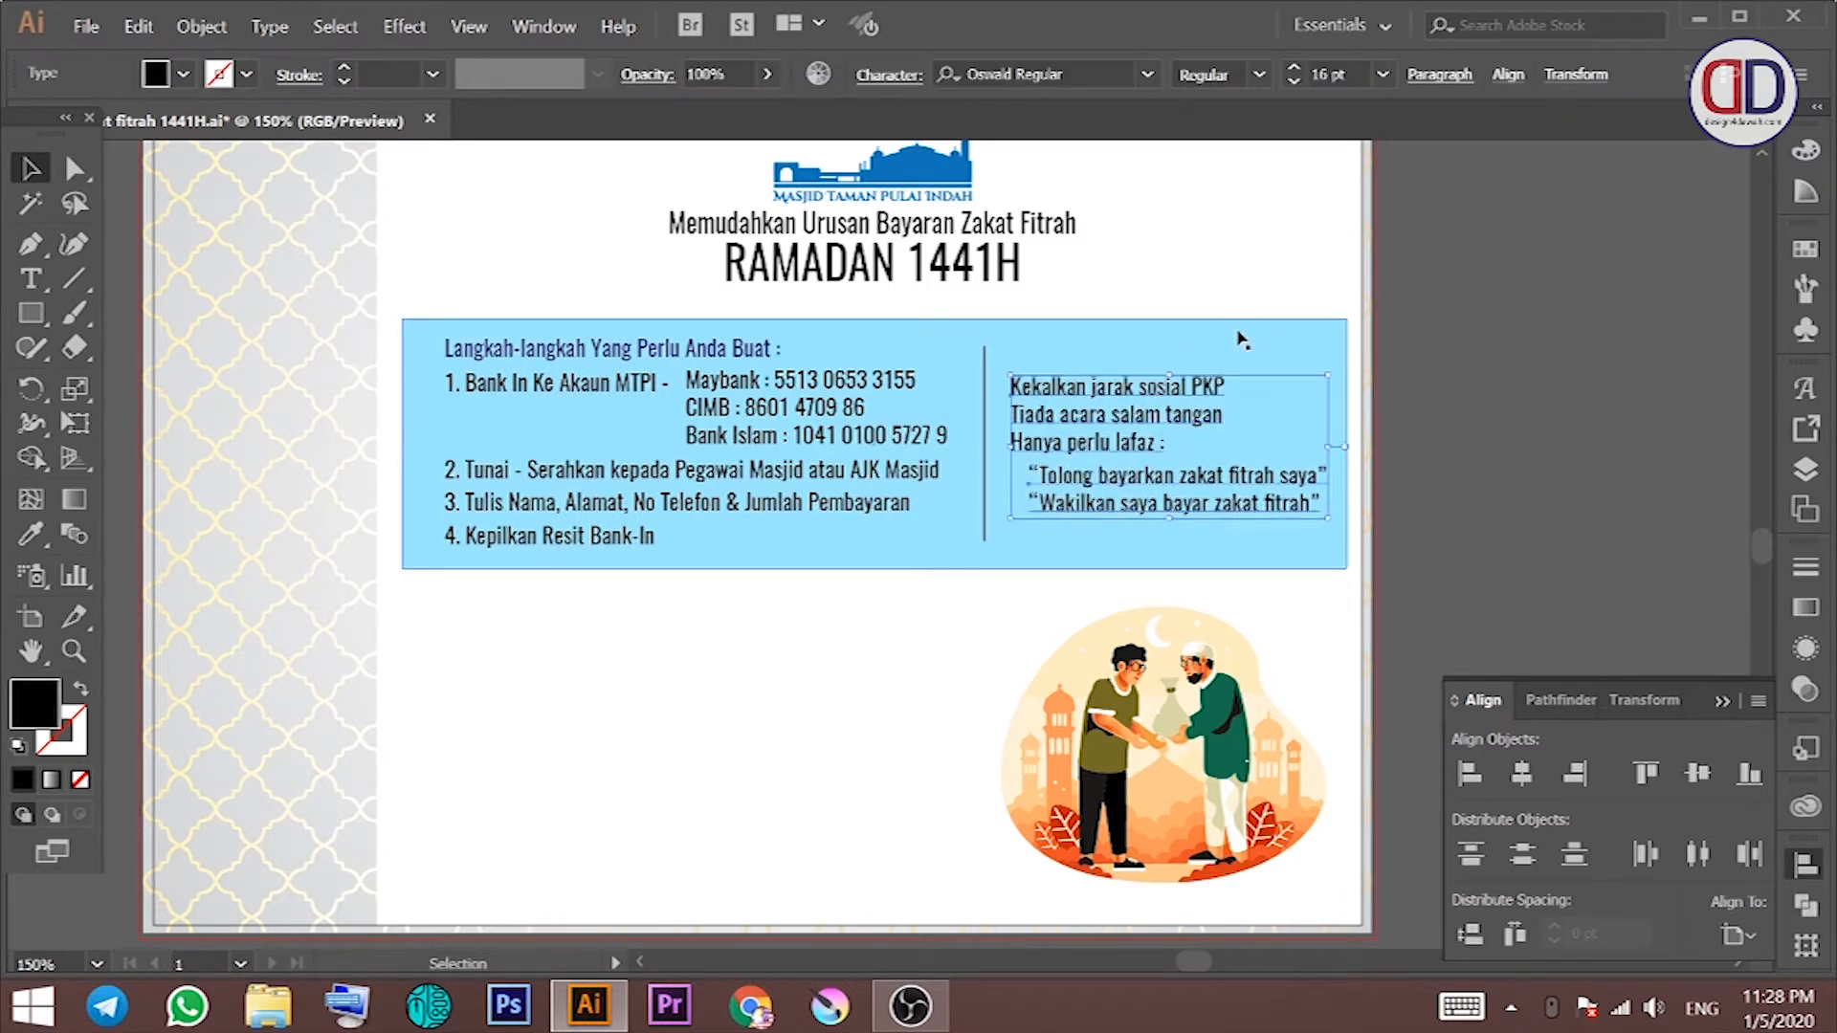
pyautogui.moveTo(985, 418); pyautogui.dragTo(972, 420)
pyautogui.click(1107, 298)
pyautogui.press('space')
pyautogui.moveTo(1153, 365); pyautogui.dragTo(1158, 337)
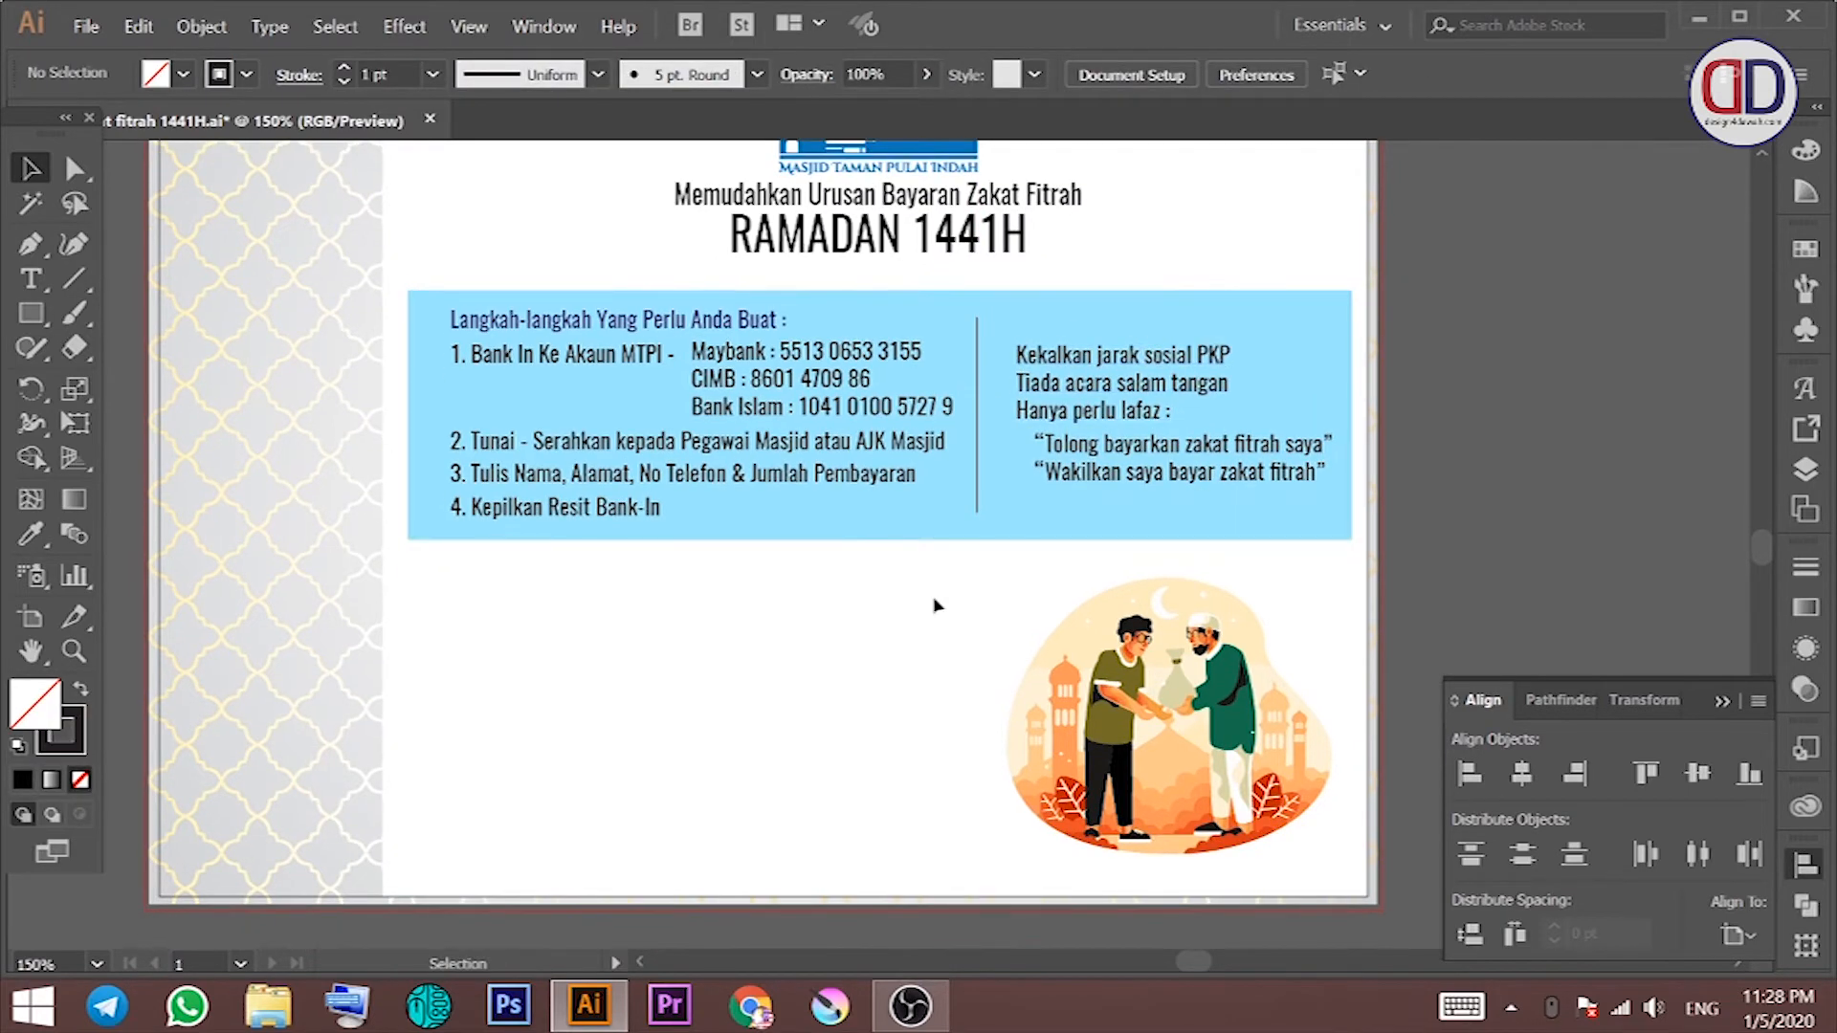
pyautogui.press('space')
pyautogui.moveTo(886, 591); pyautogui.dragTo(940, 485)
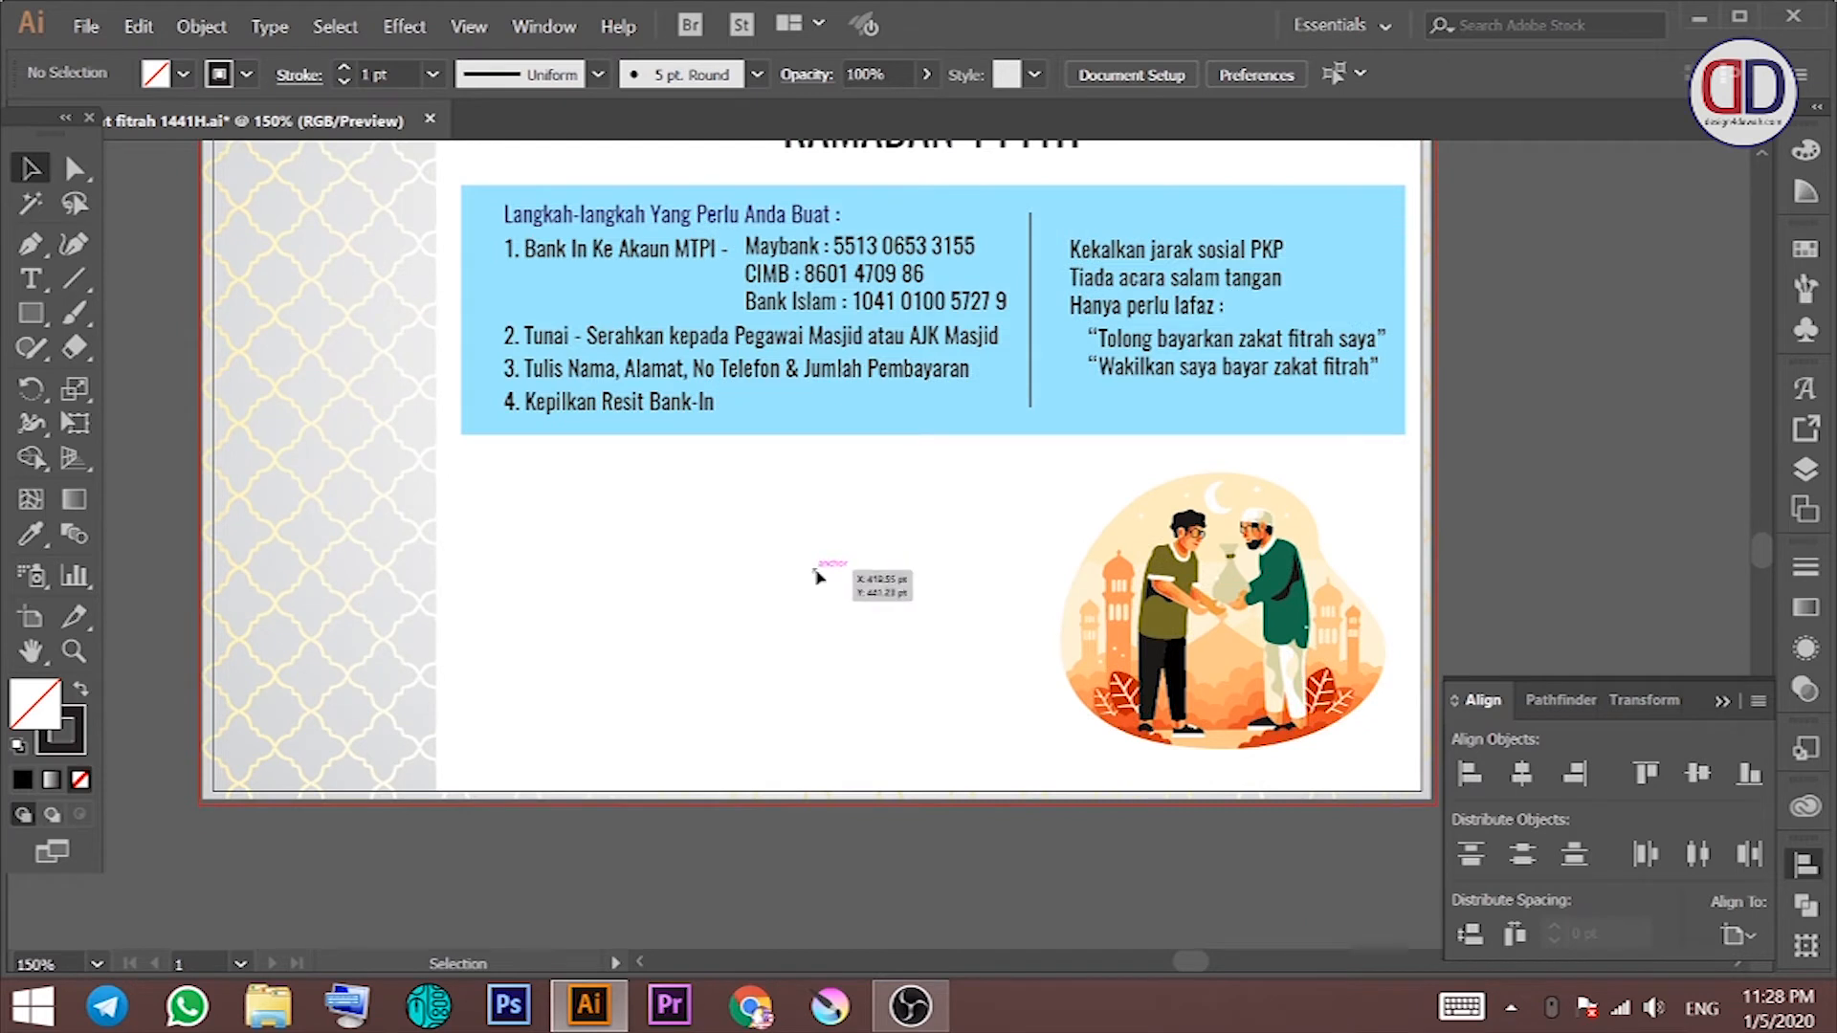
# Step: Add the 'Kadar Zakat' heading below the blue panel with the RM7.00 price beneath it
pyautogui.press('t')
pyautogui.click(516, 497)
pyautogui.write('akat')
pyautogui.keyDown('ctrl'); pyautogui.click(604, 541); pyautogui.keyUp('ctrl')
pyautogui.click(550, 519)
pyautogui.write('RM7.00')
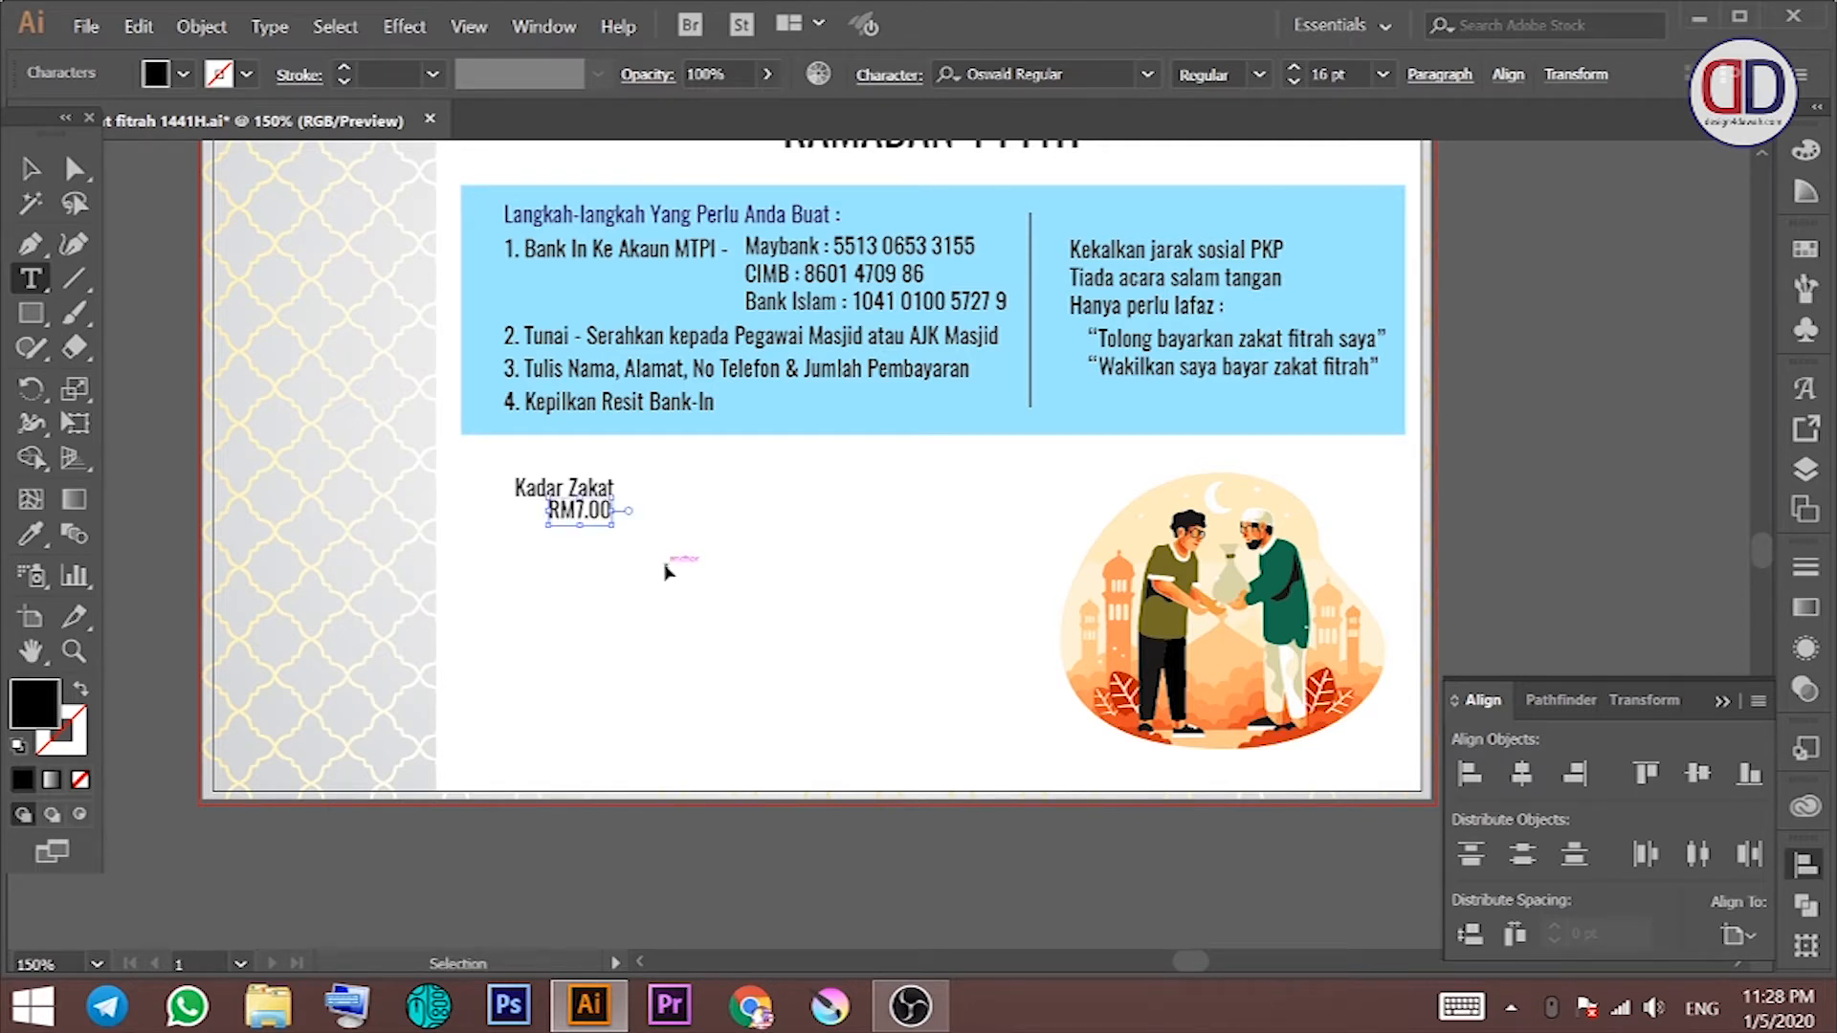
pyautogui.keyDown('ctrl'); pyautogui.click(668, 569); pyautogui.keyUp('ctrl')
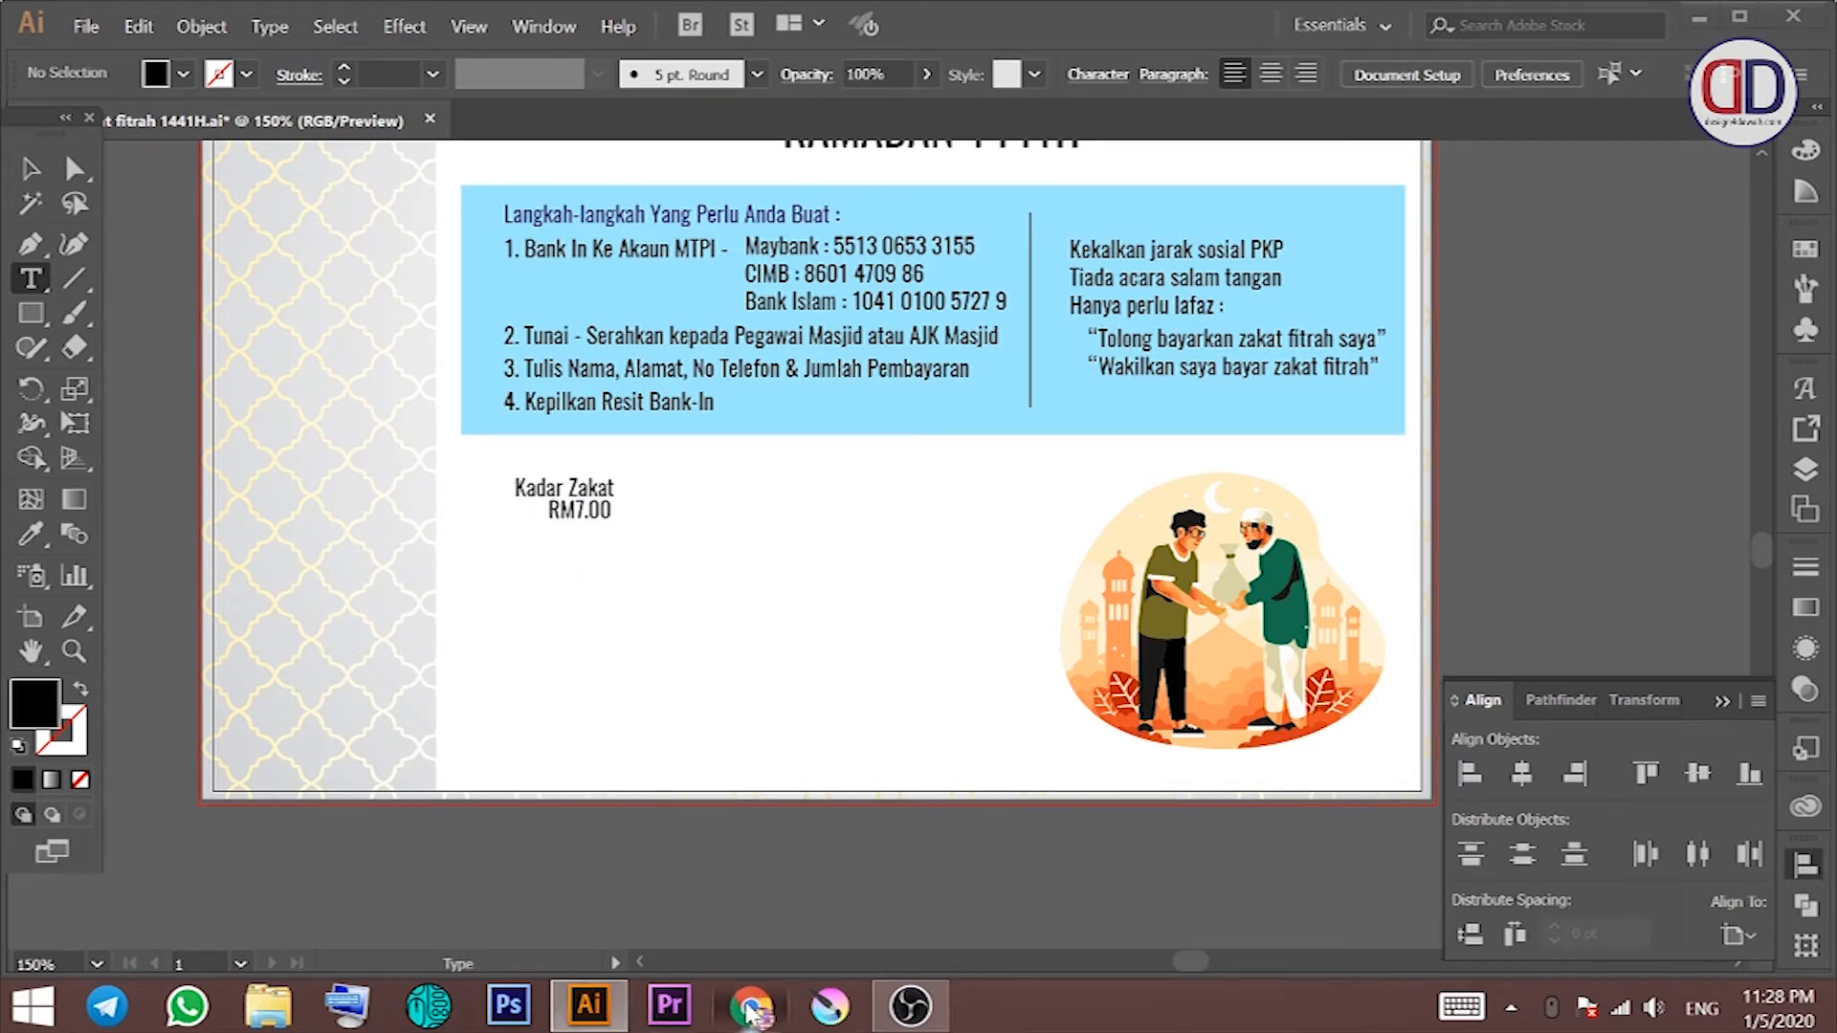
# Step: Add the description line 'Beras Super Tempatan 5%' under RM7.00
pyautogui.click(589, 1004)
pyautogui.click(588, 1004)
pyautogui.click(609, 538)
pyautogui.write('(')
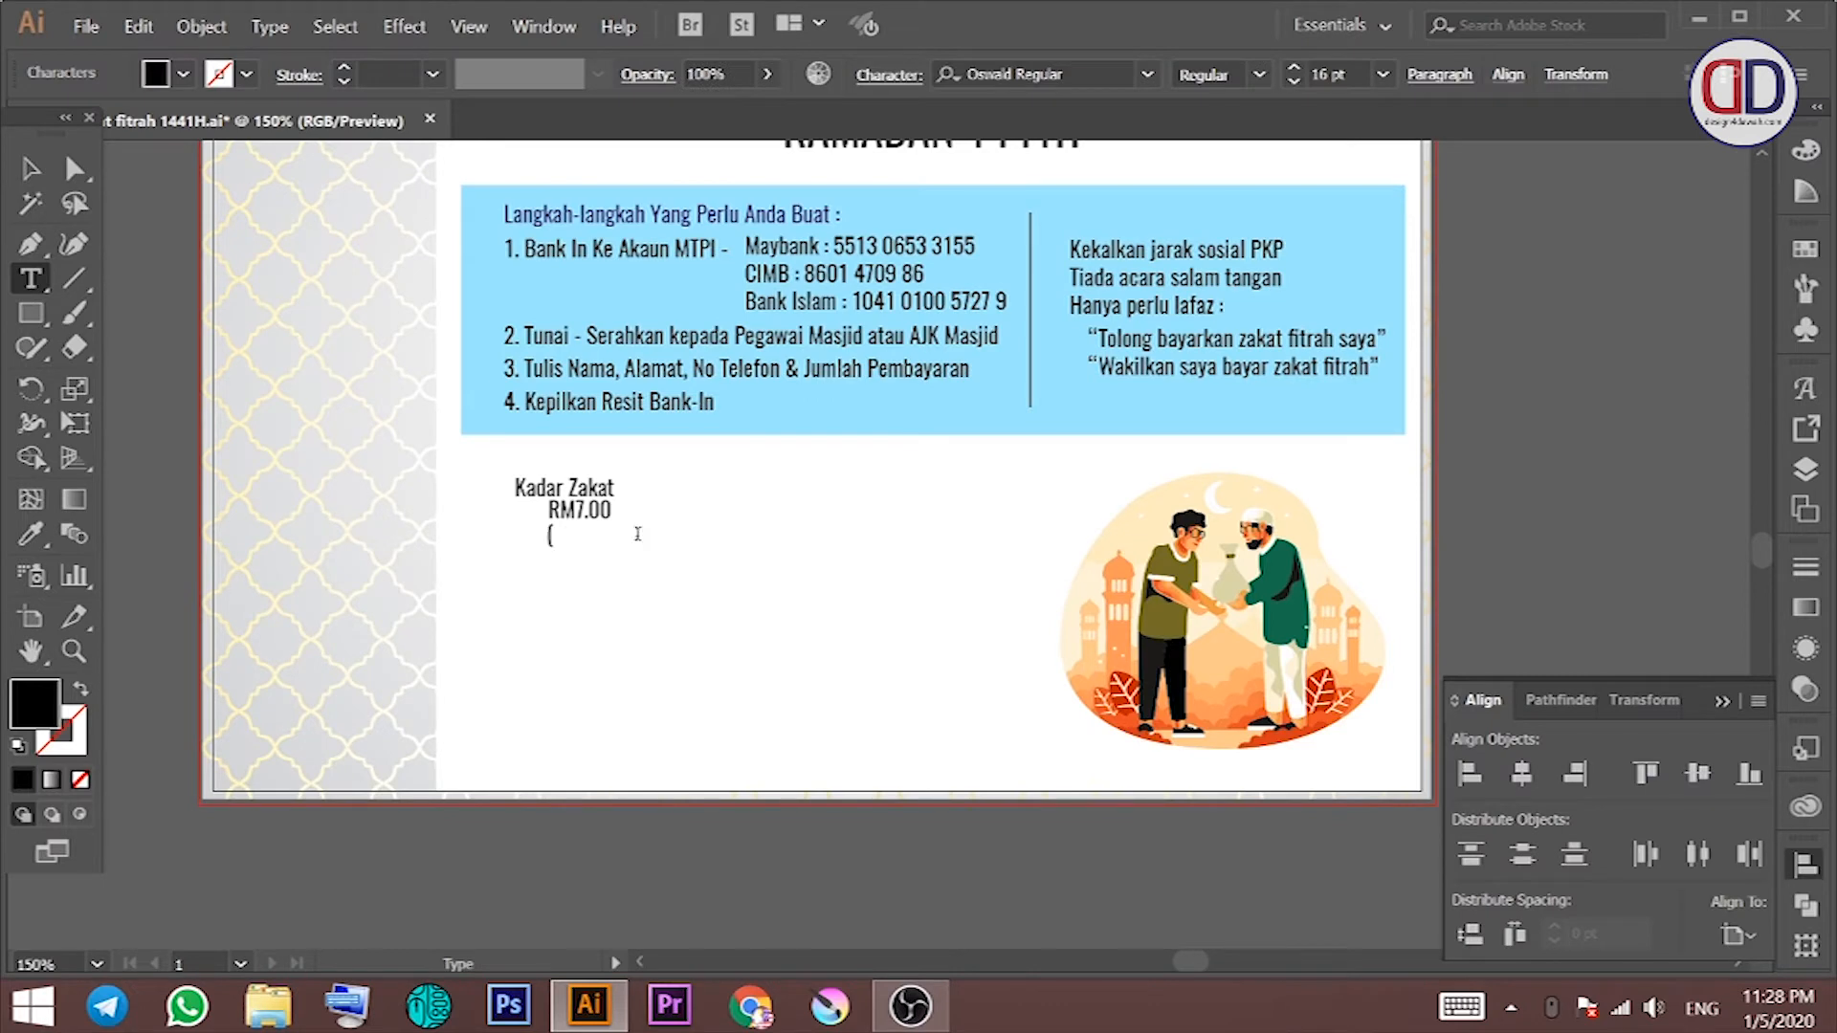
pyautogui.press('BackSpace')
pyautogui.press('BackSpace')
pyautogui.write('as Tempat')
pyautogui.press('BackSpace')
pyautogui.press('BackSpace')
pyautogui.press('BackSpace')
pyautogui.press('BackSpace')
pyautogui.press('BackSpace')
pyautogui.press('BackSpace')
pyautogui.press('BackSpace')
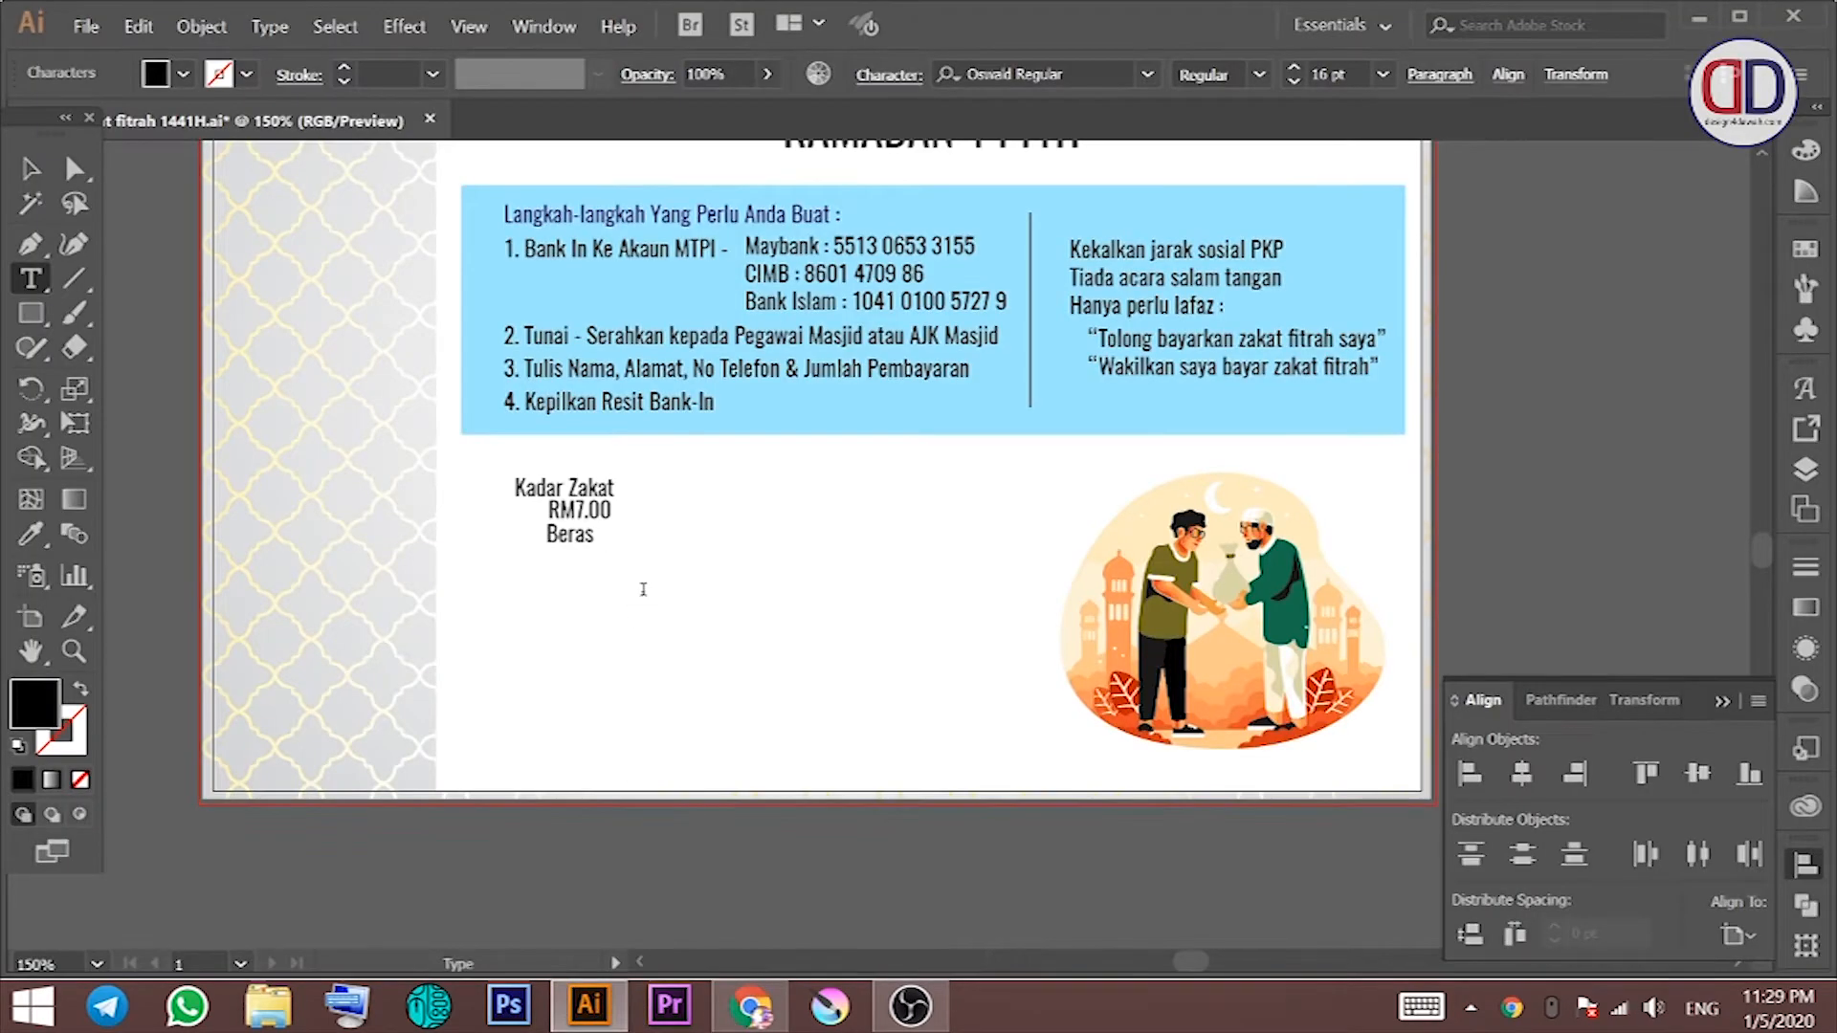
pyautogui.write('Tempatan 5%')
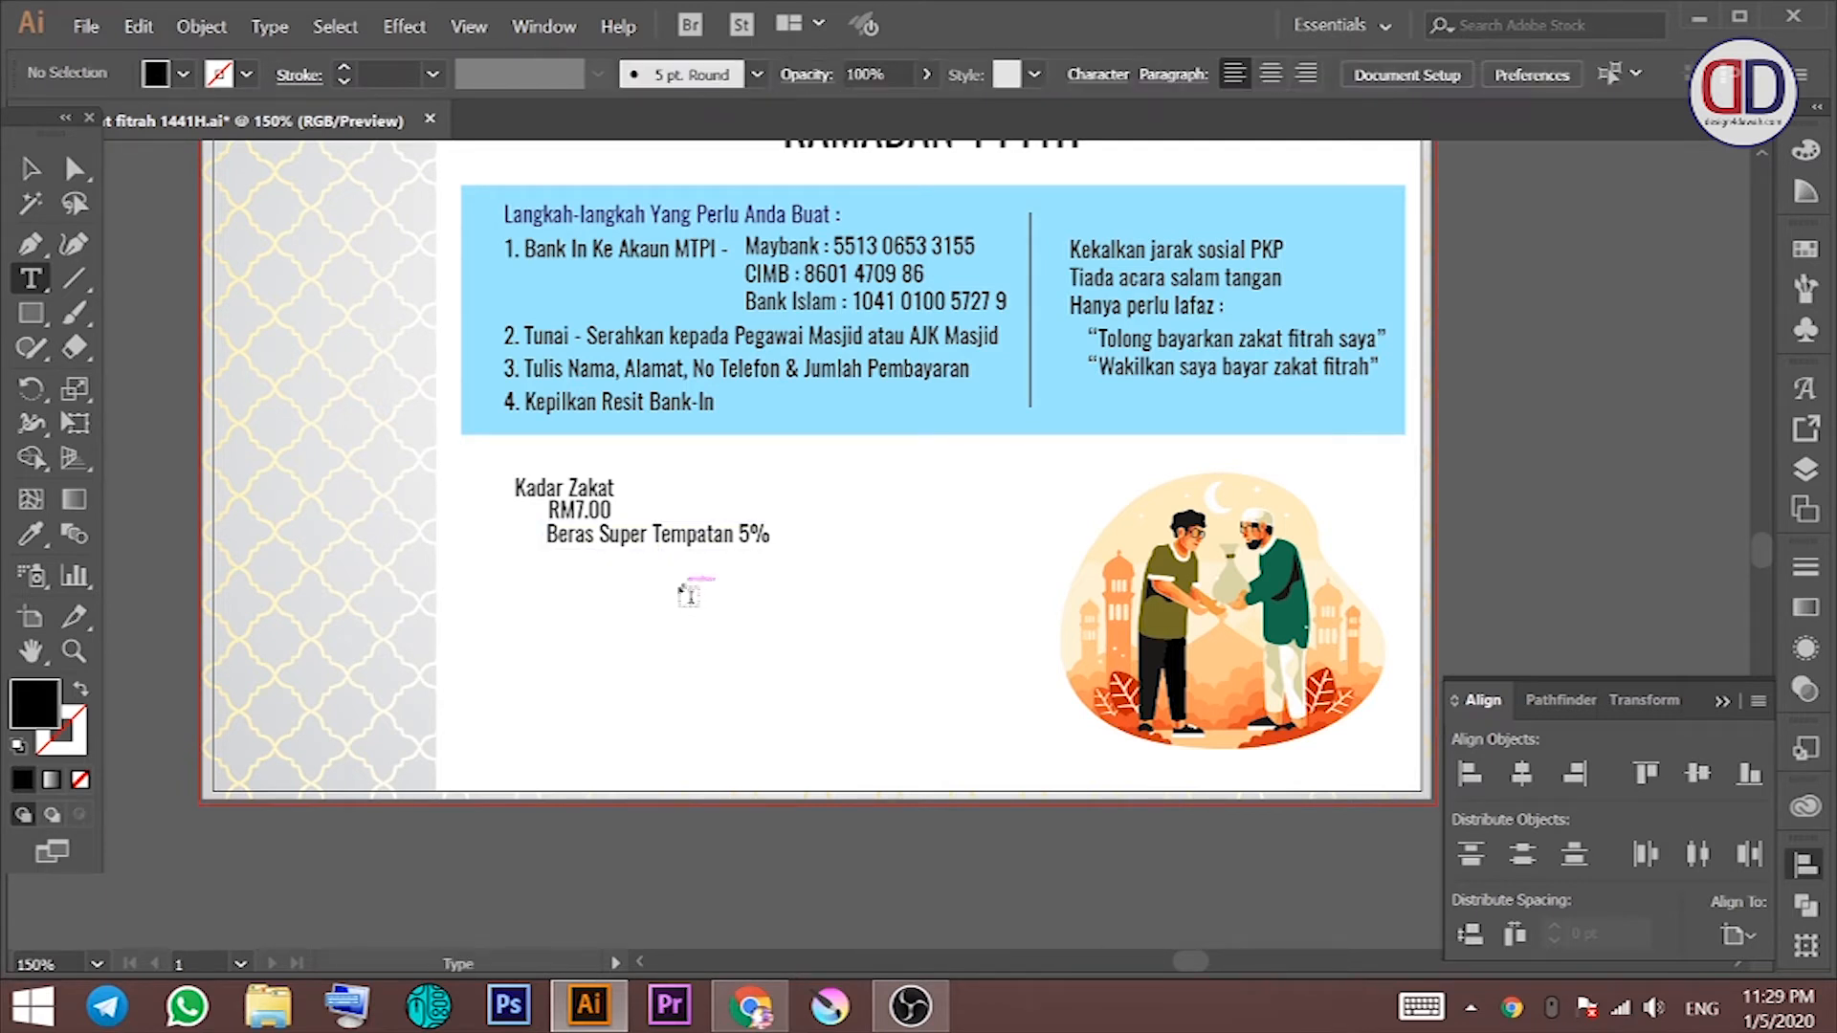
# Step: Add RM10.00 with the two-line description 'Selain daripada Beras / Super Tempatan 5%'
pyautogui.click(545, 583)
pyautogui.write('RM10.00')
pyautogui.click(559, 609)
pyautogui.write('(S')
pyautogui.press('BackSpace')
pyautogui.press('BackSpace')
pyautogui.write('Selain daripada B')
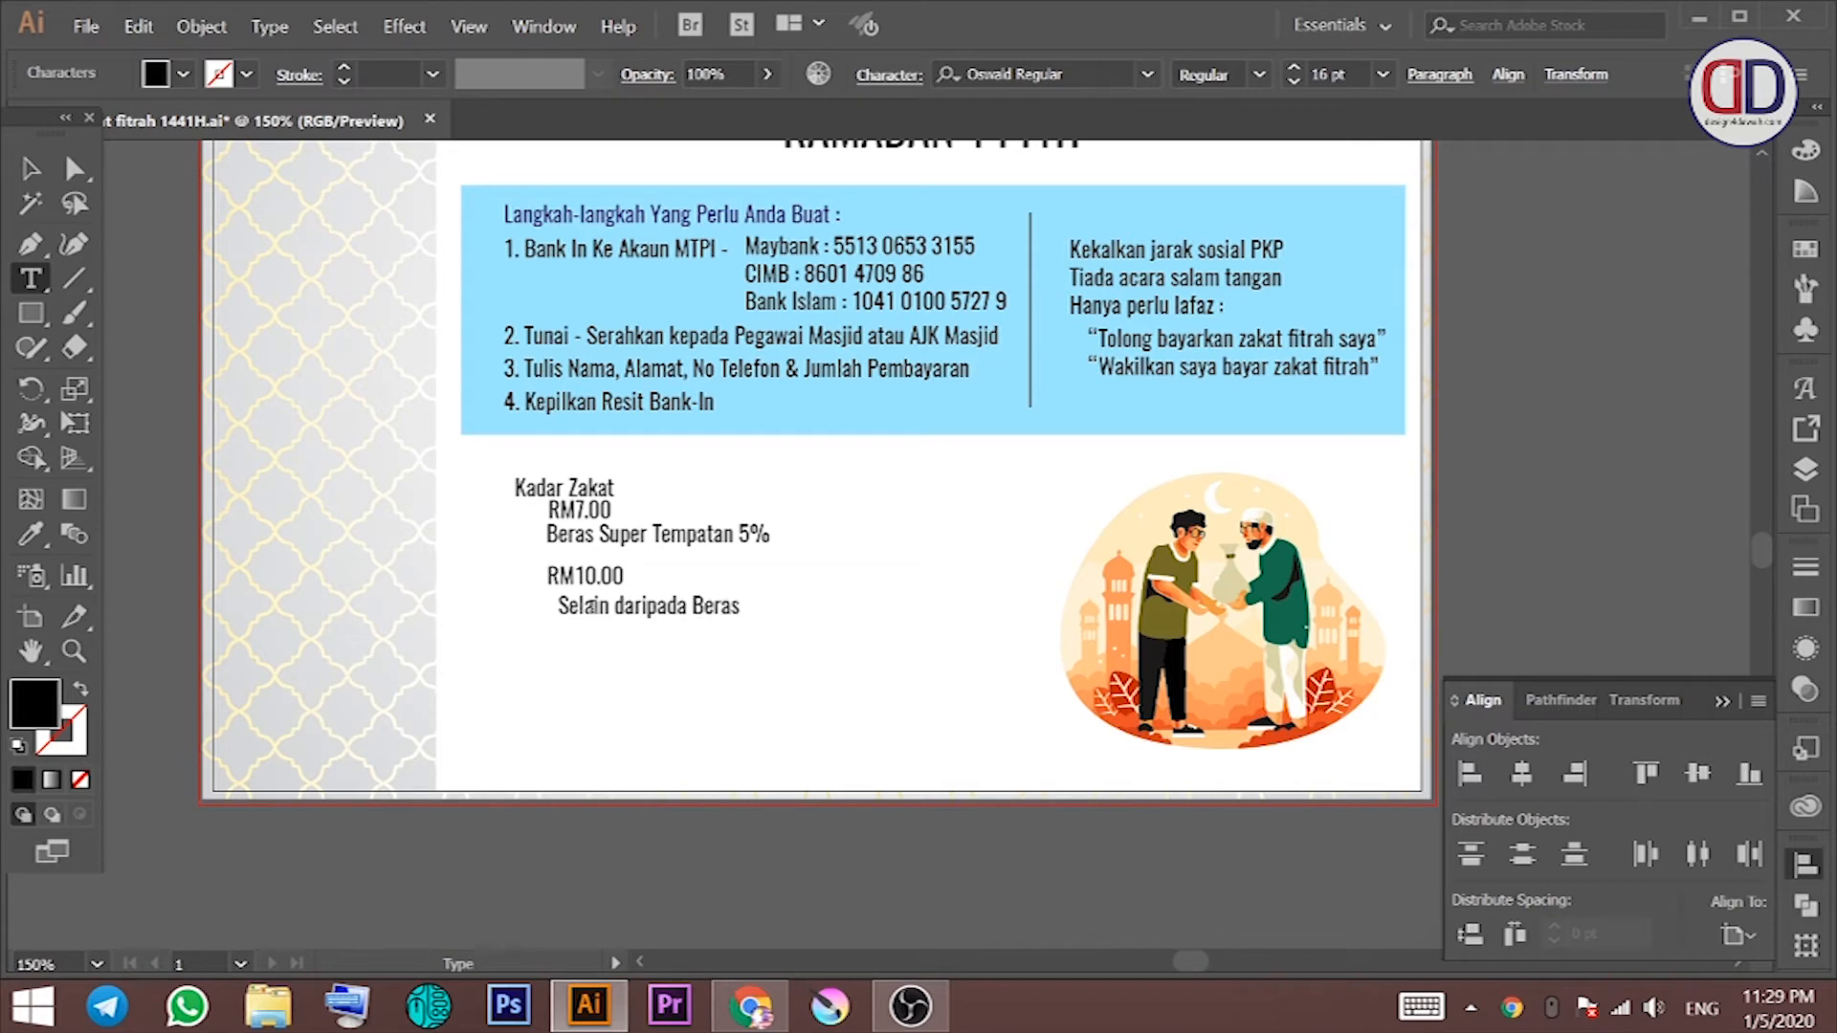
pyautogui.write('eras')
pyautogui.press('Return')
pyautogui.write('Super Tempatan 5%')
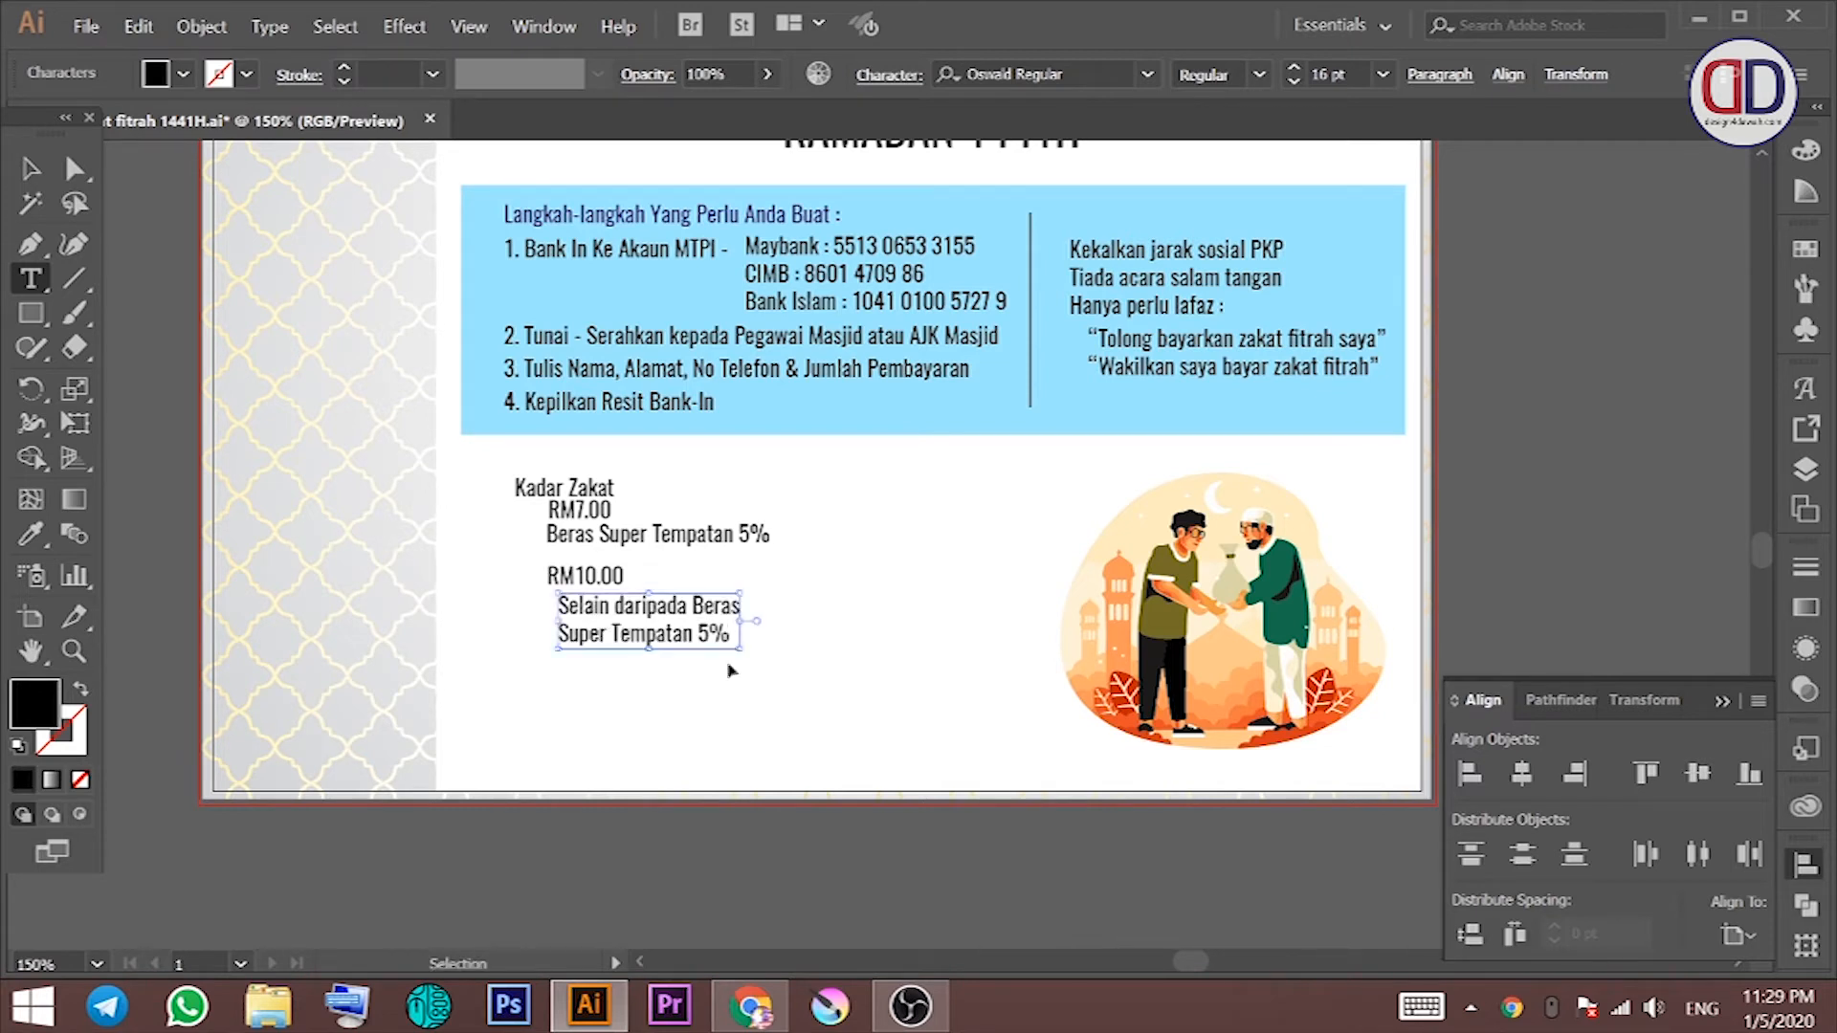
pyautogui.keyDown('ctrl'); pyautogui.click(1489, 433); pyautogui.keyUp('ctrl')
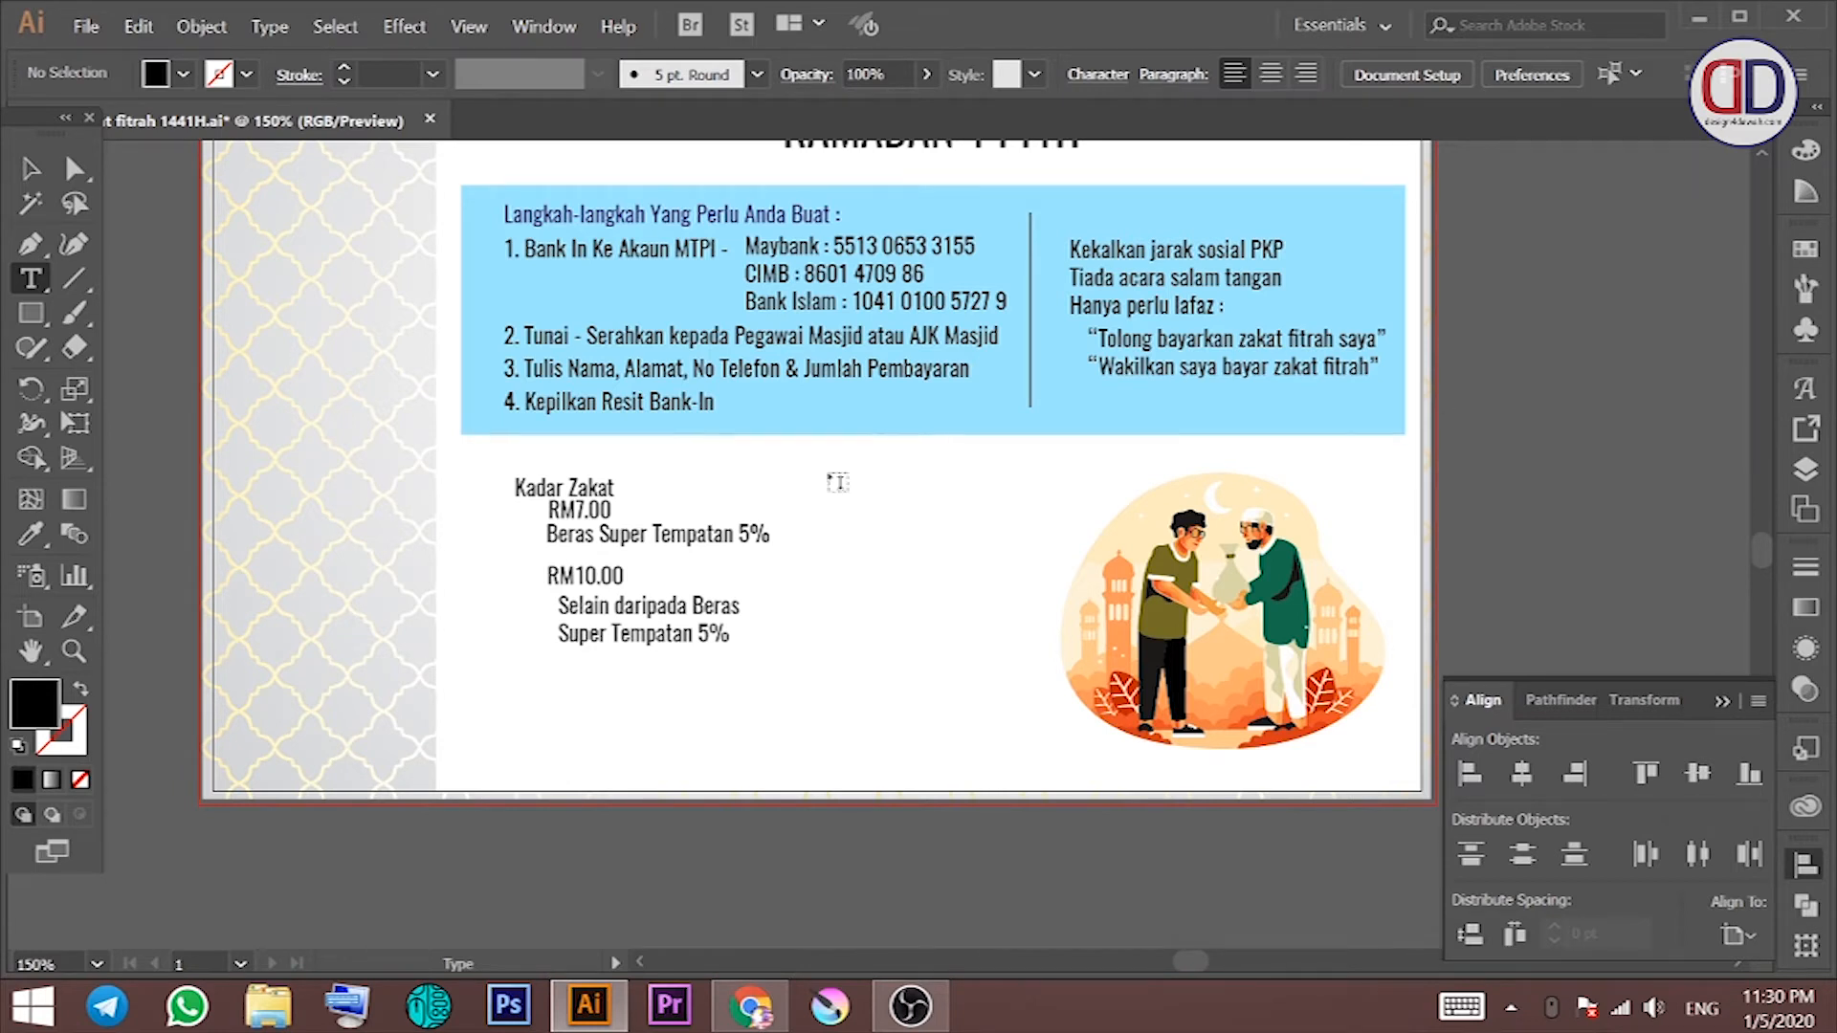
# Step: Centre the Kadar Zakat texts on each other and enlarge the heading
pyautogui.scroll(1, 832, 480)
pyautogui.click(31, 168)
pyautogui.moveTo(476, 503); pyautogui.dragTo(800, 724)
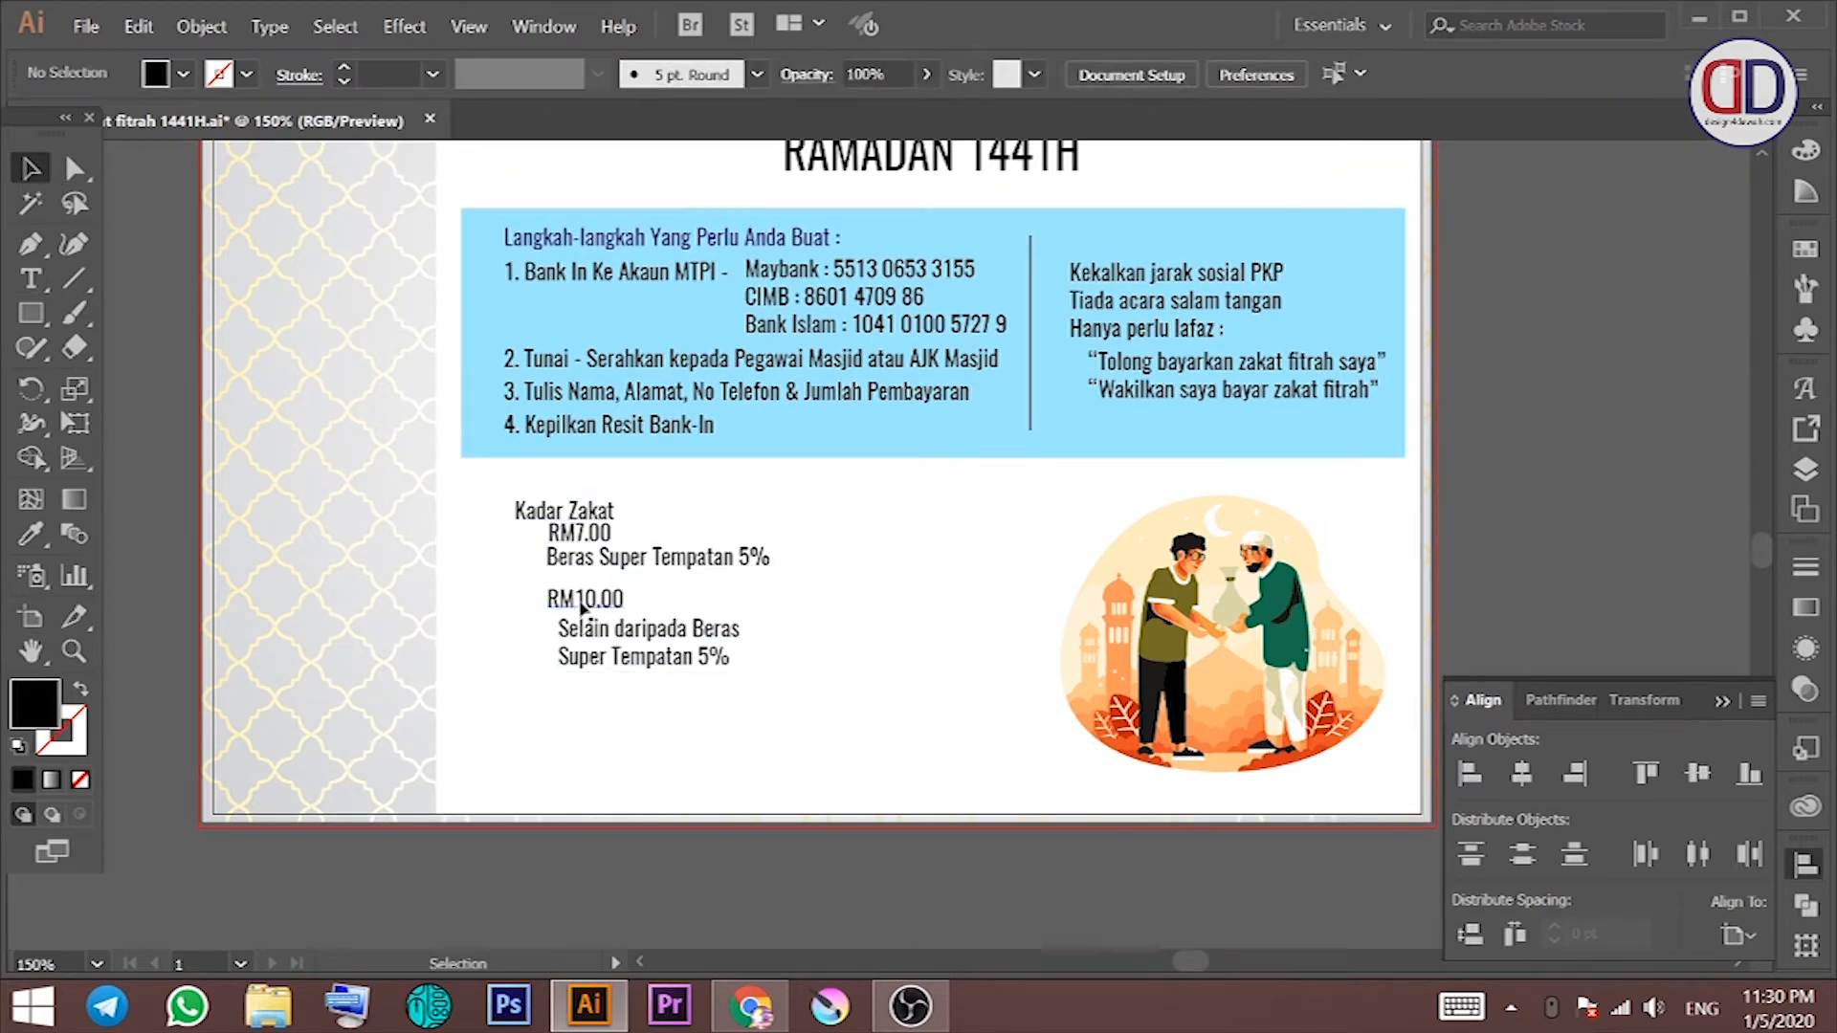
pyautogui.rightClick(567, 609)
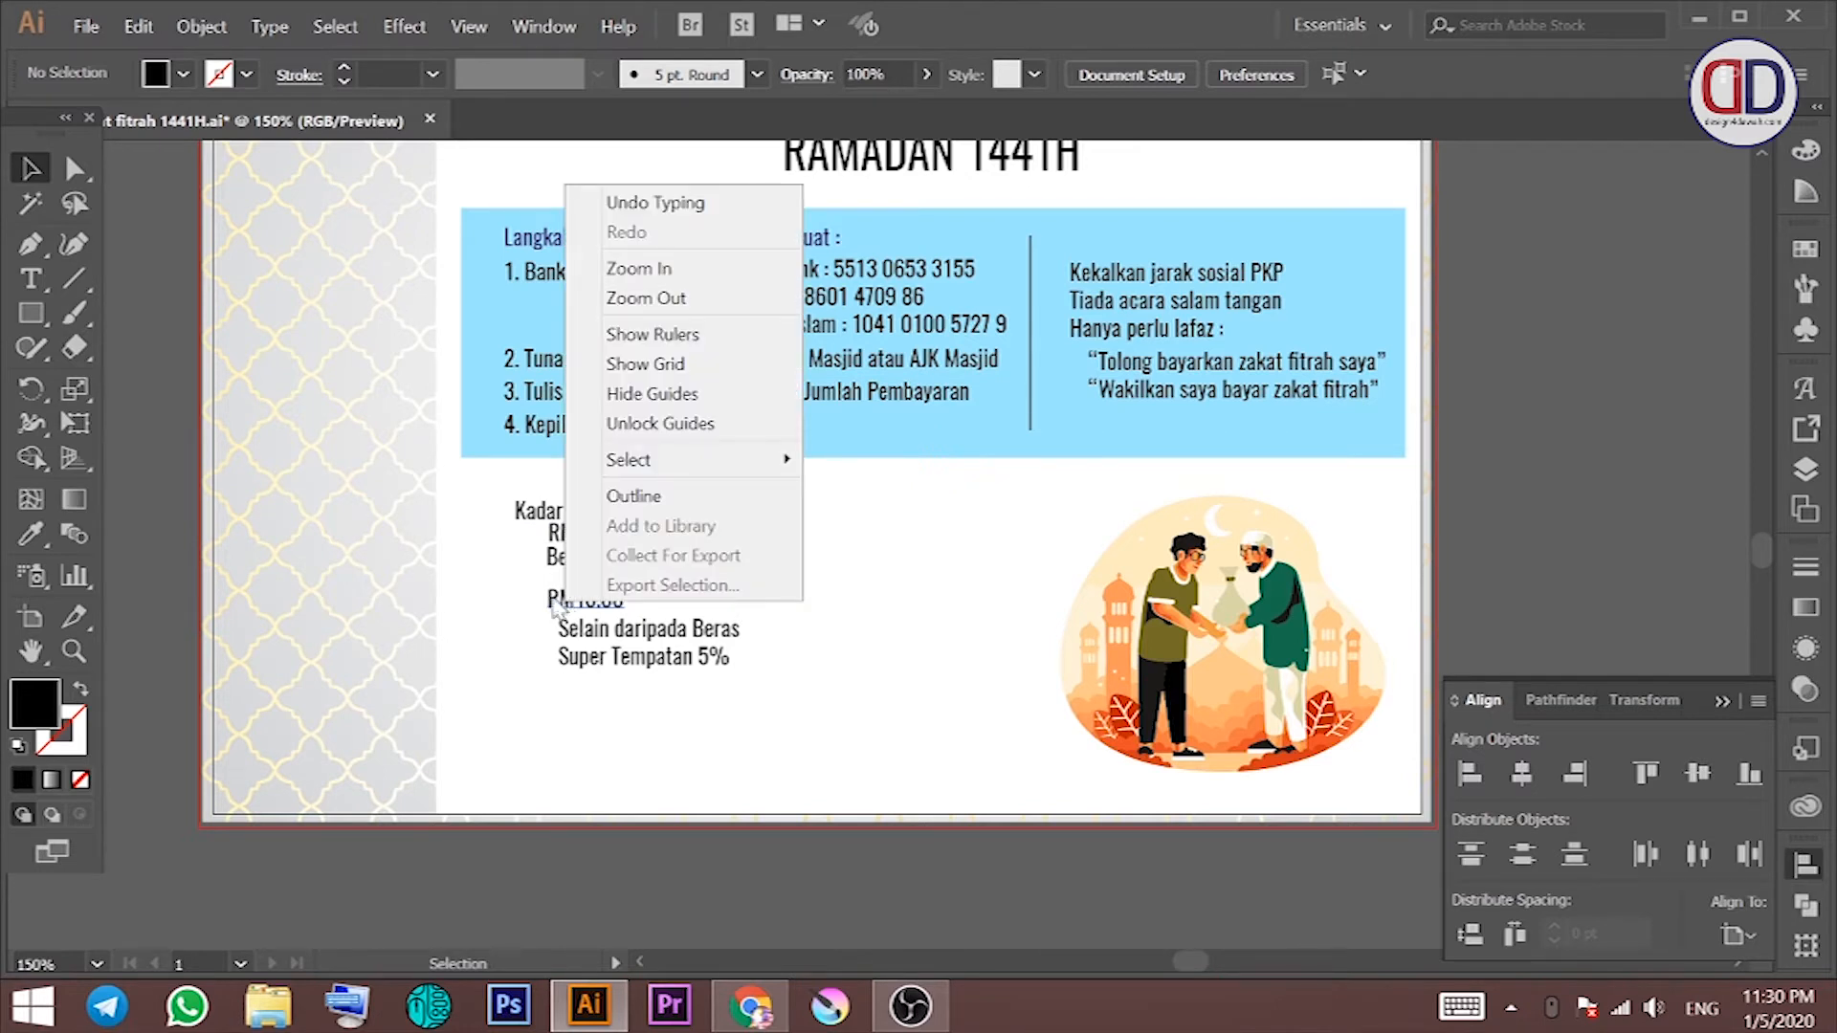
pyautogui.click(518, 593)
pyautogui.moveTo(485, 501); pyautogui.dragTo(763, 698)
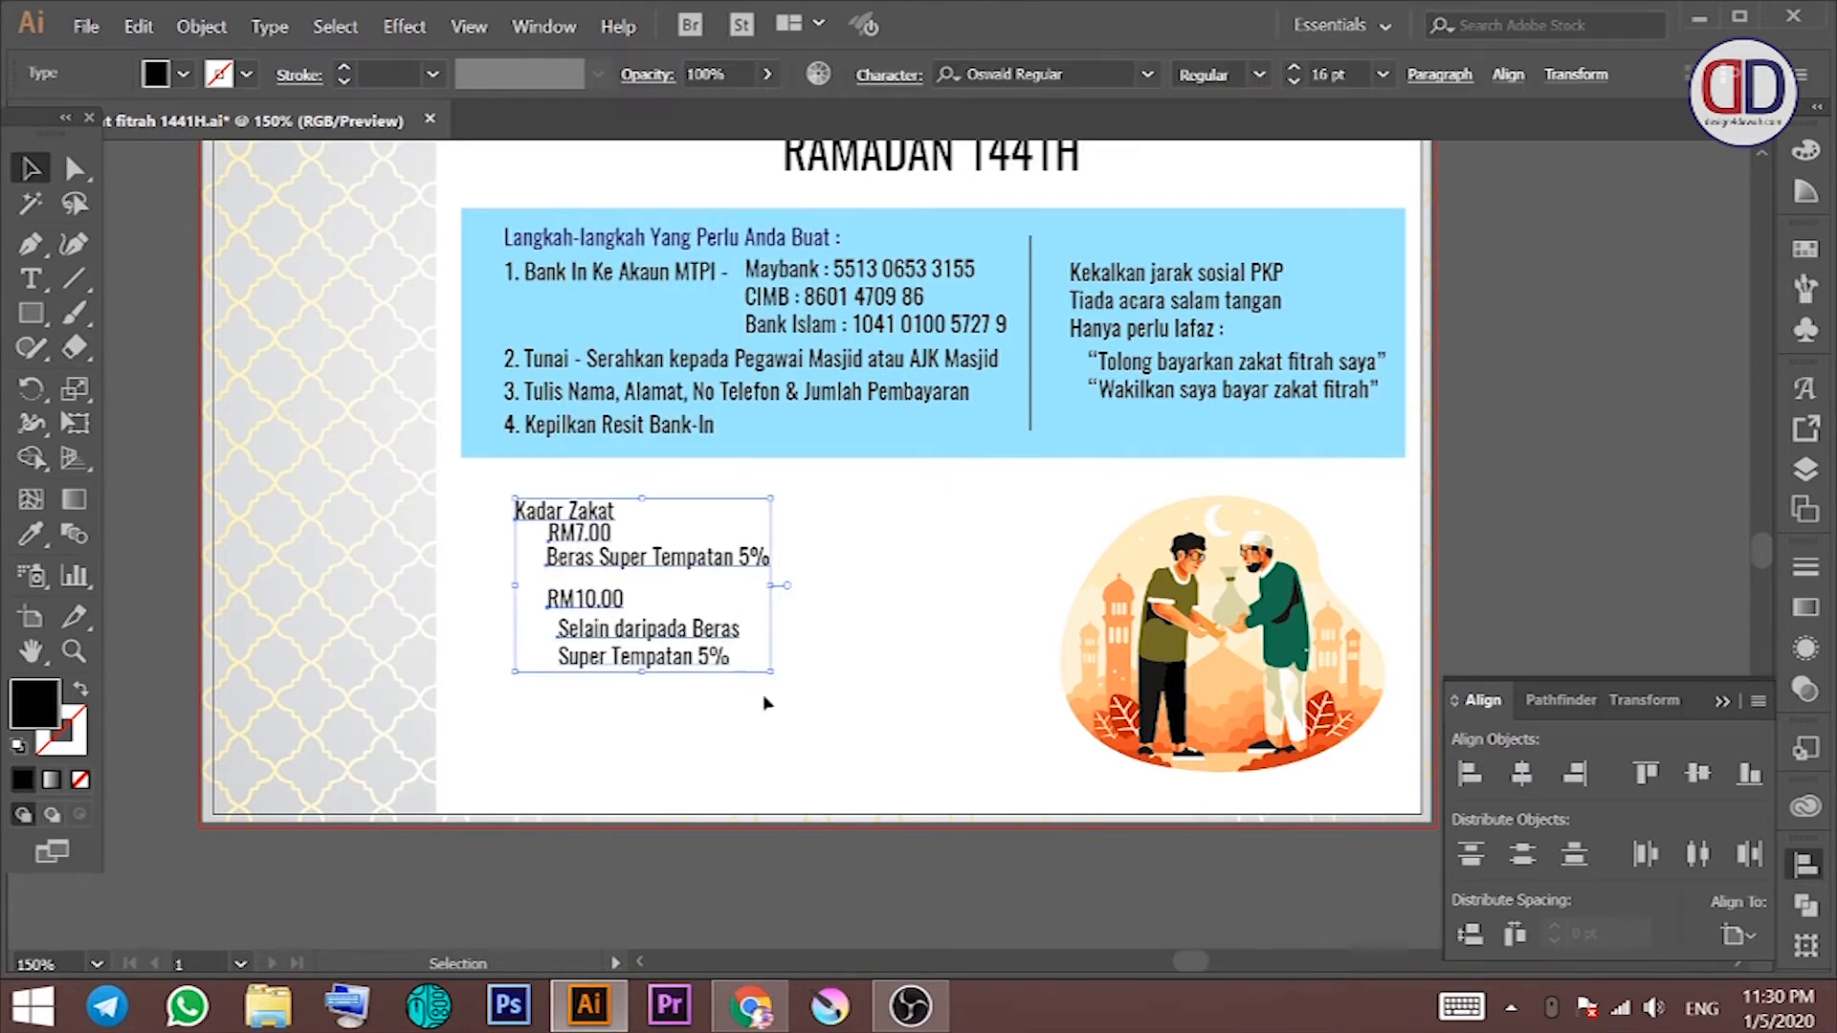
pyautogui.click(1521, 773)
pyautogui.click(856, 507)
pyautogui.moveTo(865, 492); pyautogui.dragTo(931, 473)
# Step: Move the rate lines left and down beneath the enlarged heading
pyautogui.moveTo(936, 697); pyautogui.dragTo(758, 533)
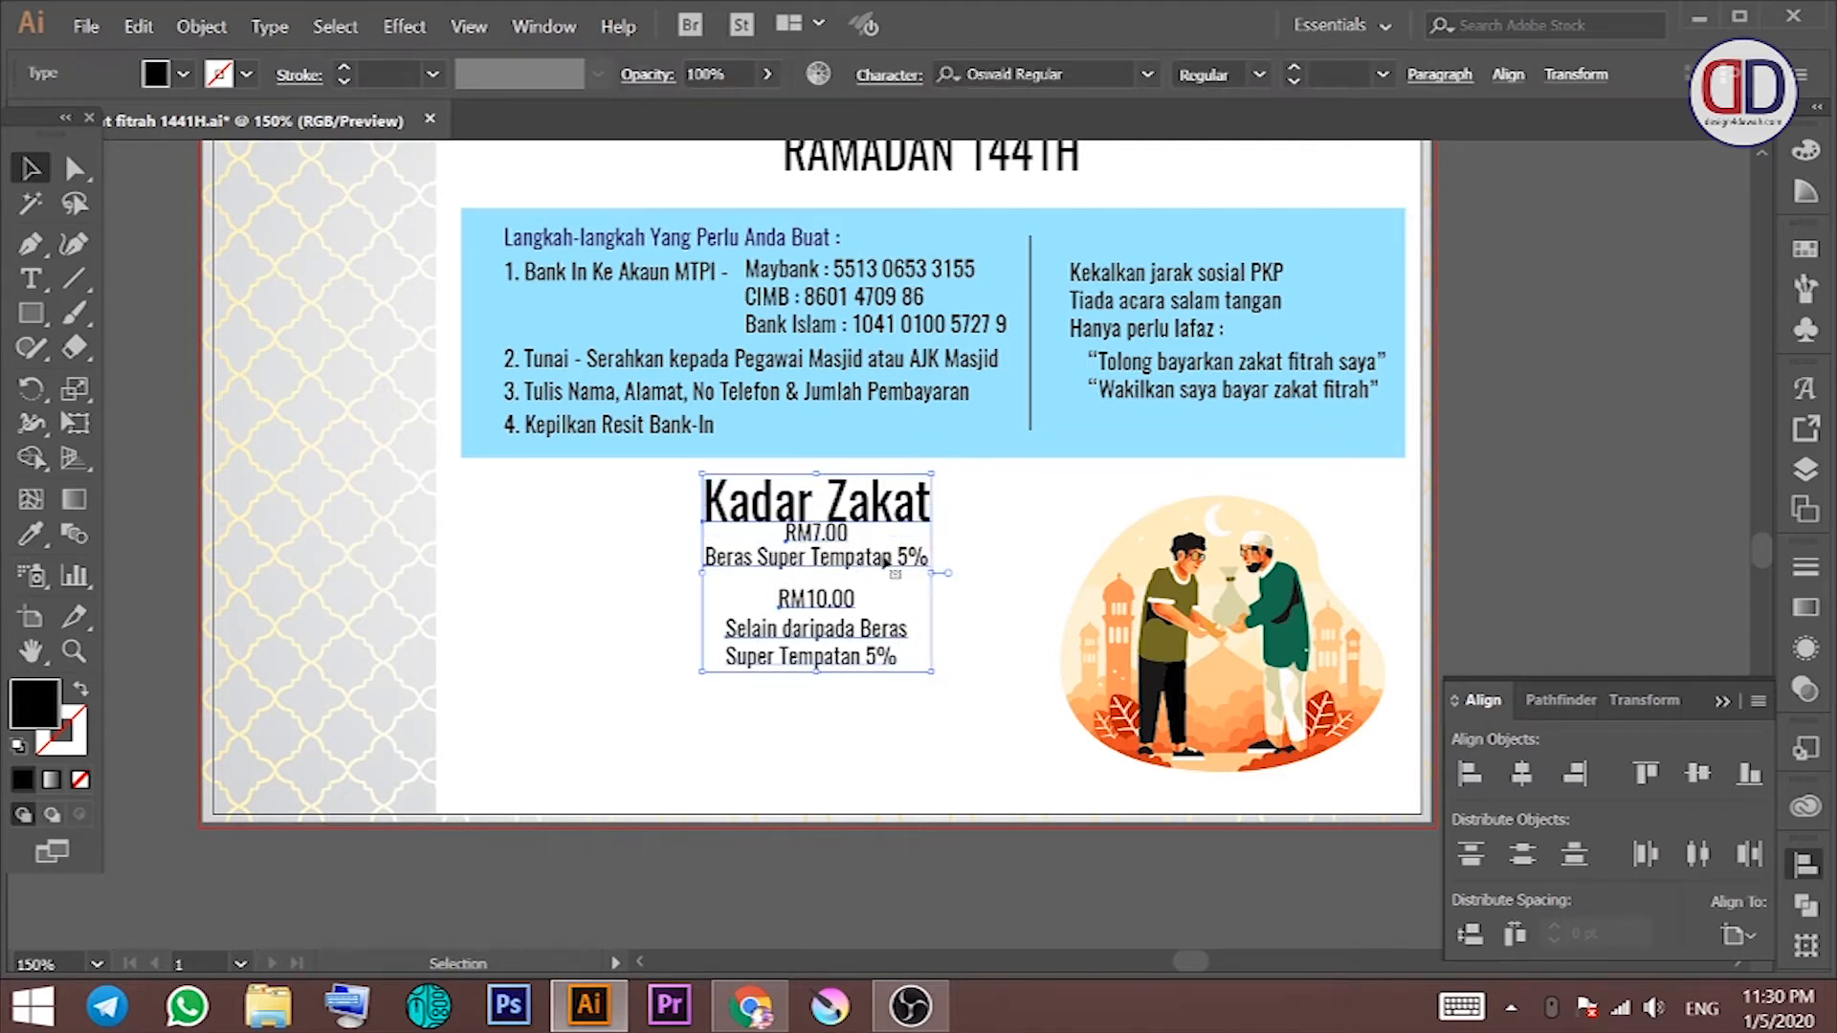
pyautogui.moveTo(886, 557); pyautogui.dragTo(671, 583)
pyautogui.click(817, 554)
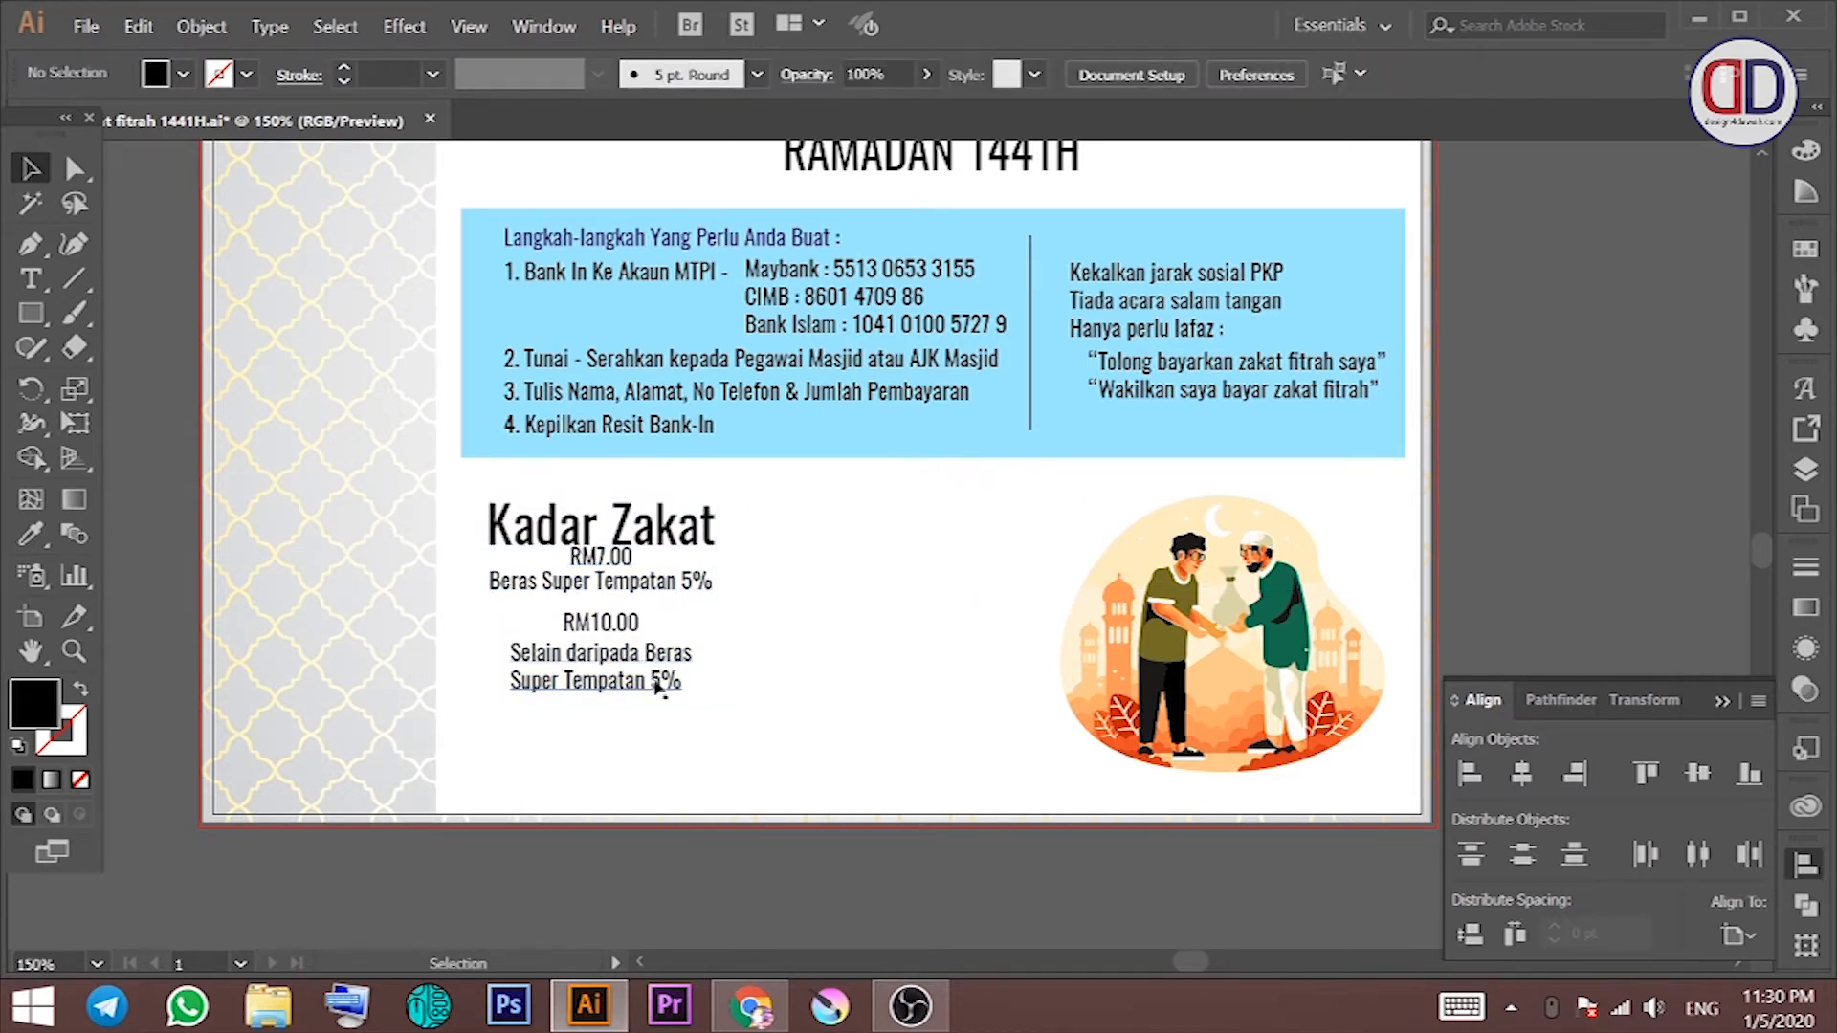
pyautogui.moveTo(663, 713); pyautogui.dragTo(643, 578)
pyautogui.keyDown('shift'); pyautogui.click(656, 543); pyautogui.keyUp('shift')
pyautogui.click(756, 565)
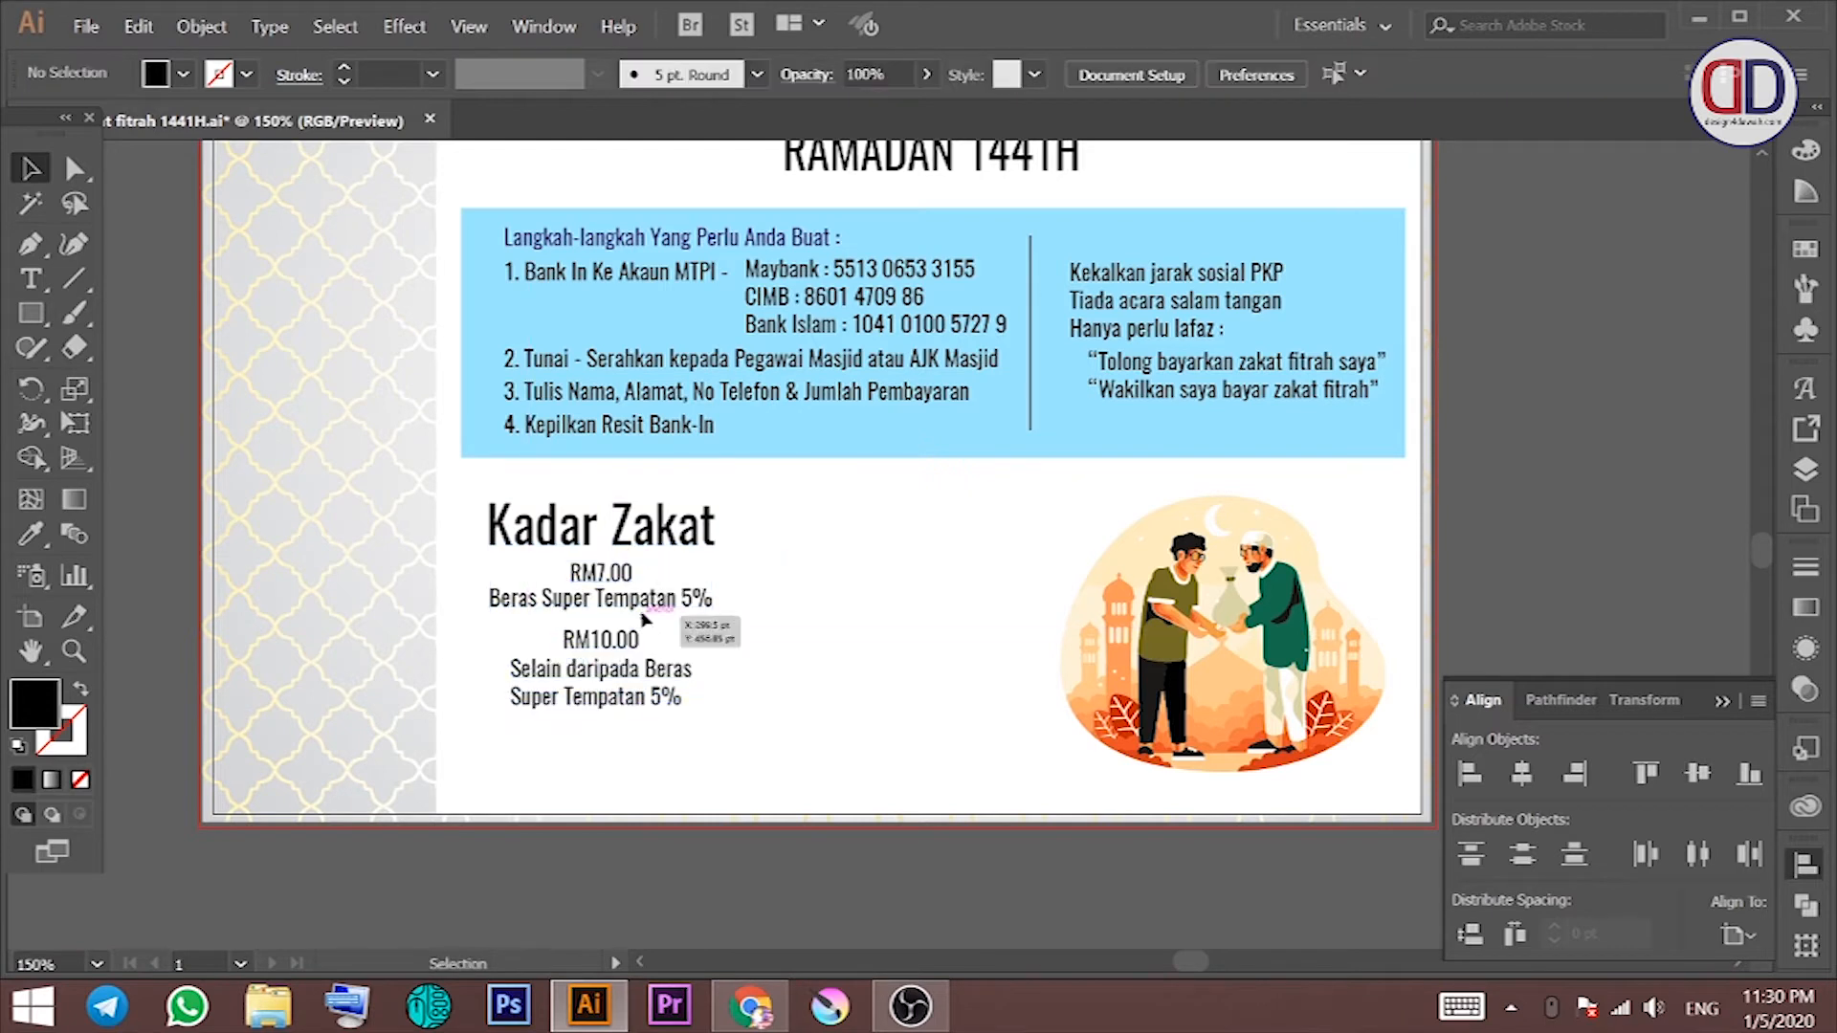
# Step: Set the descriptions to 12 pt and RM prices to 27 pt, tucking the second description under RM10.00
pyautogui.click(670, 599)
pyautogui.keyDown('shift'); pyautogui.click(651, 670); pyautogui.keyUp('shift')
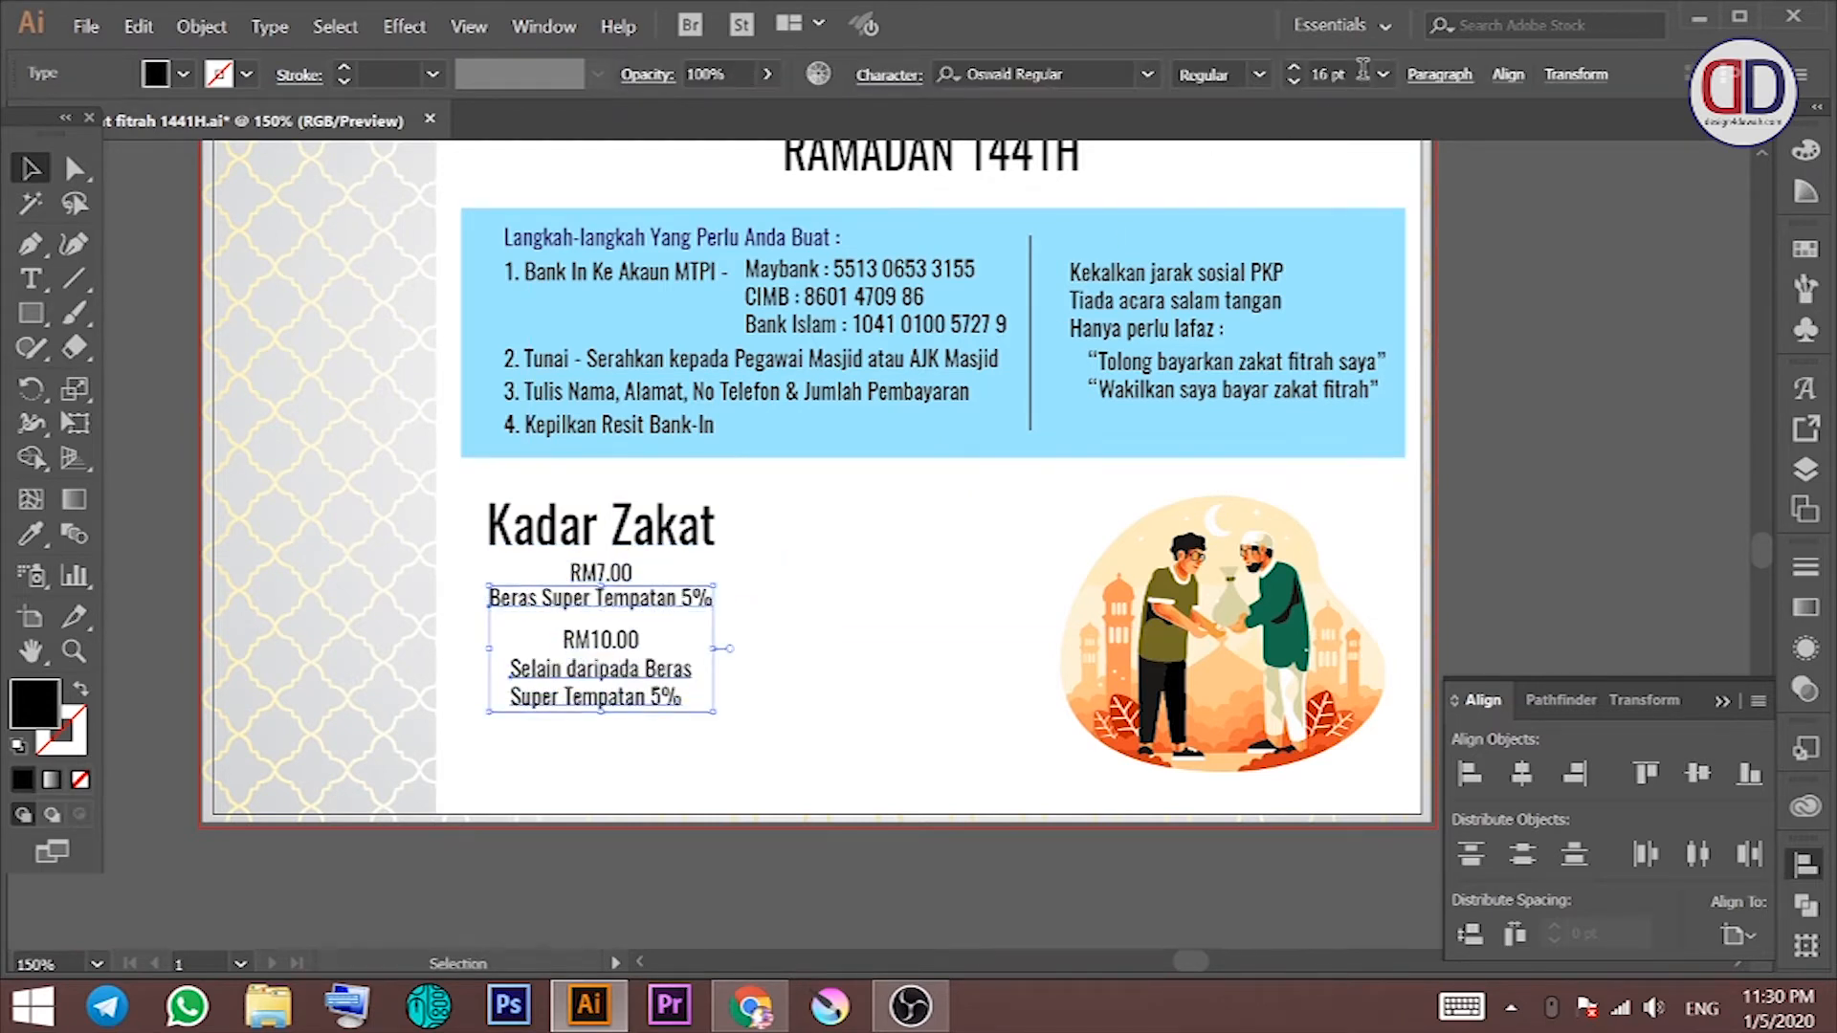
pyautogui.scroll(-3, 1362, 73)
pyautogui.scroll(-1, 1344, 77)
pyautogui.click(603, 578)
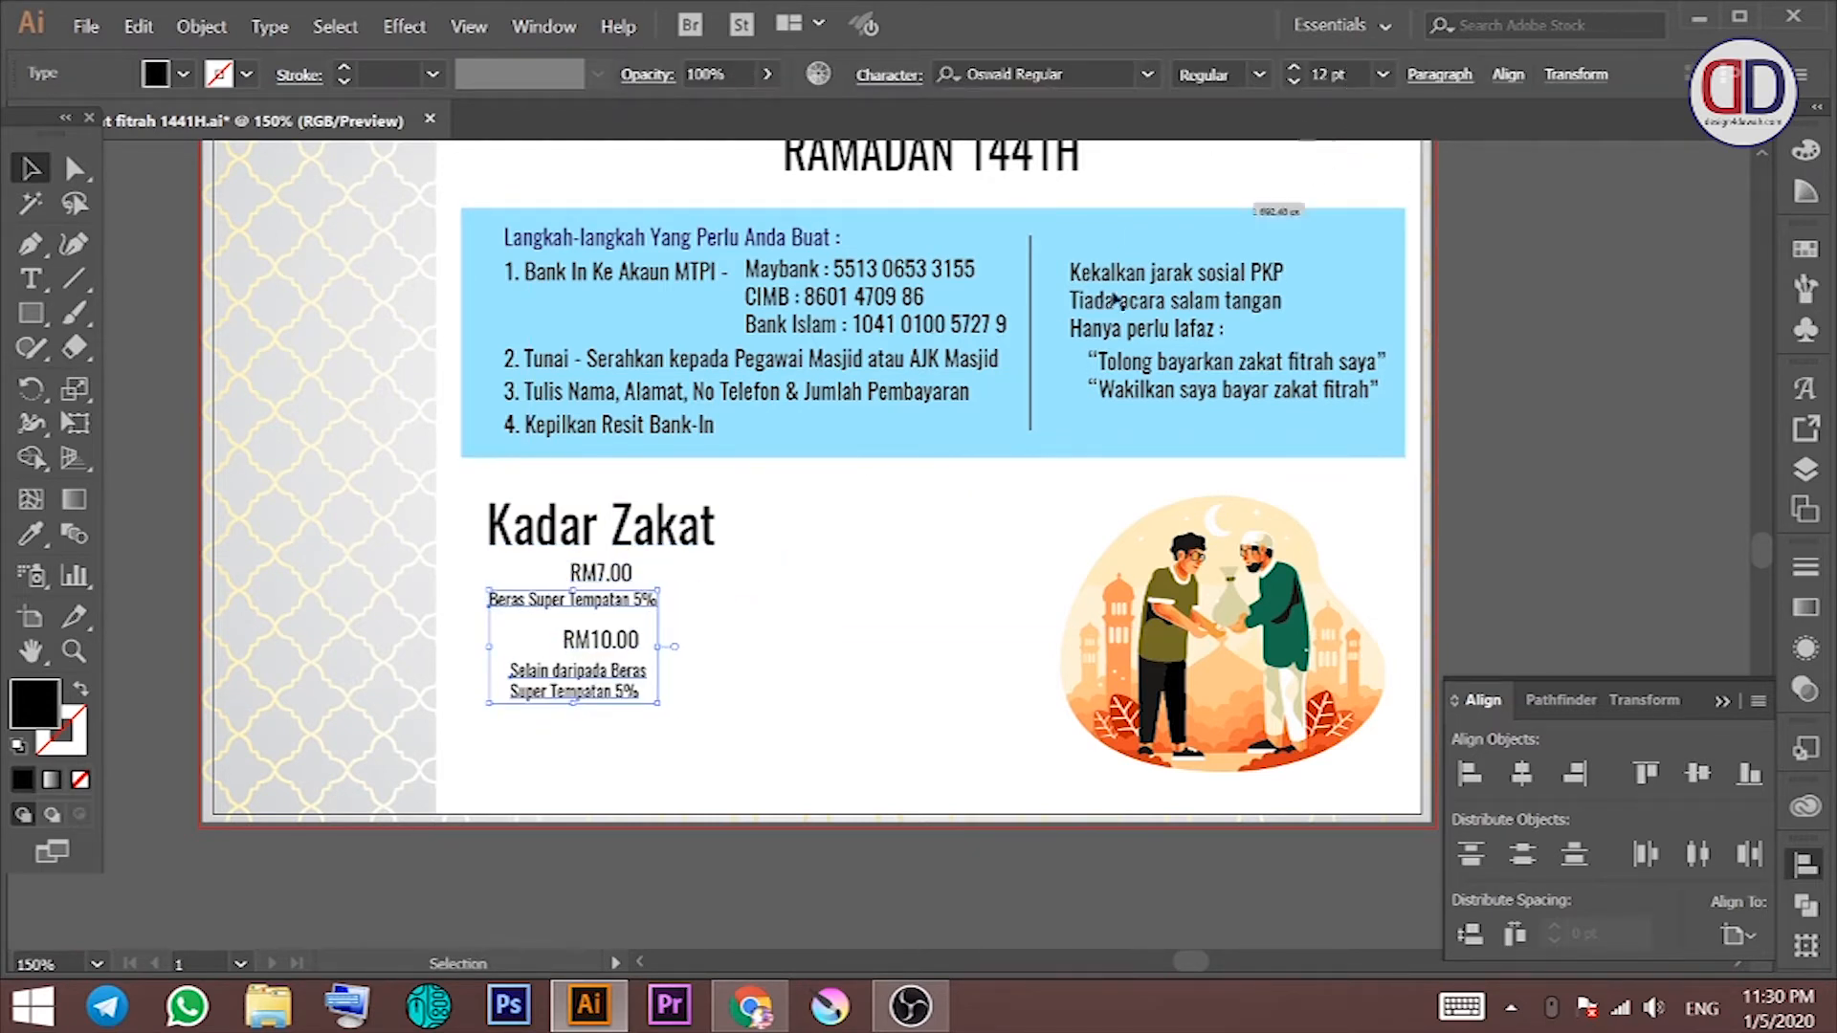
pyautogui.keyDown('shift'); pyautogui.click(601, 639); pyautogui.keyUp('shift')
pyautogui.scroll(11, 1329, 75)
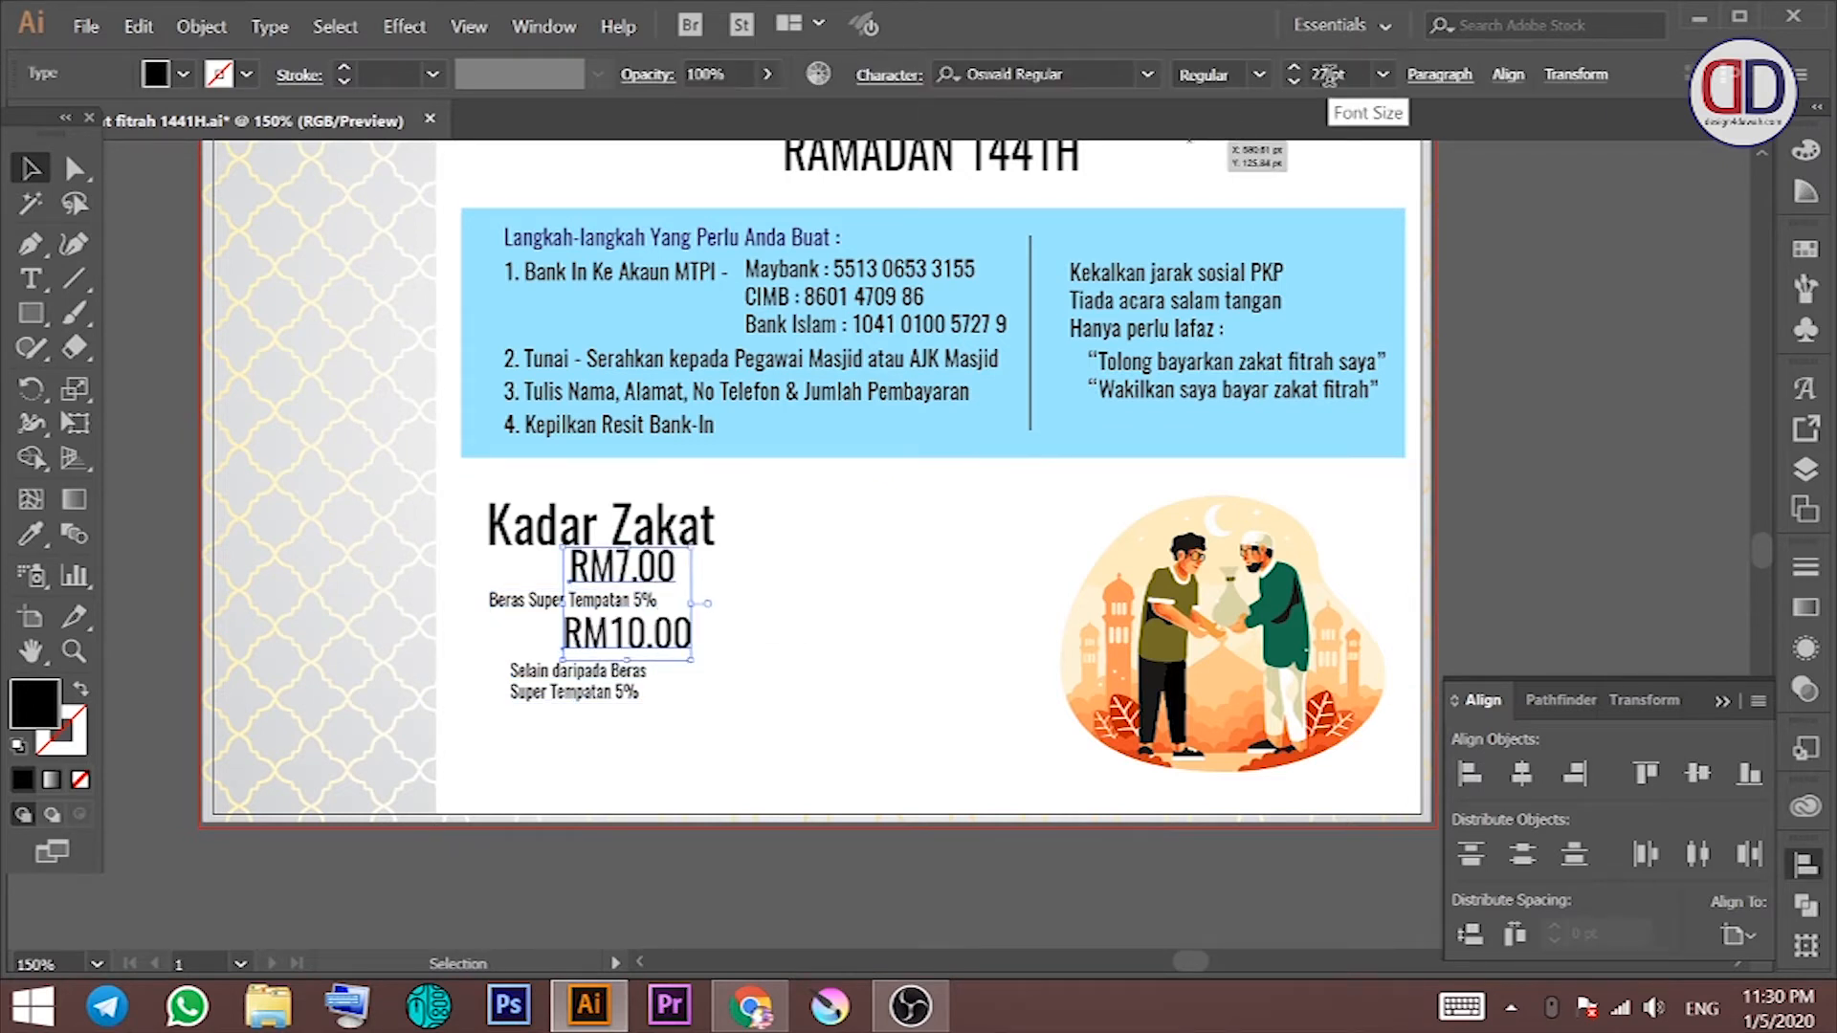
pyautogui.moveTo(574, 681); pyautogui.dragTo(615, 674)
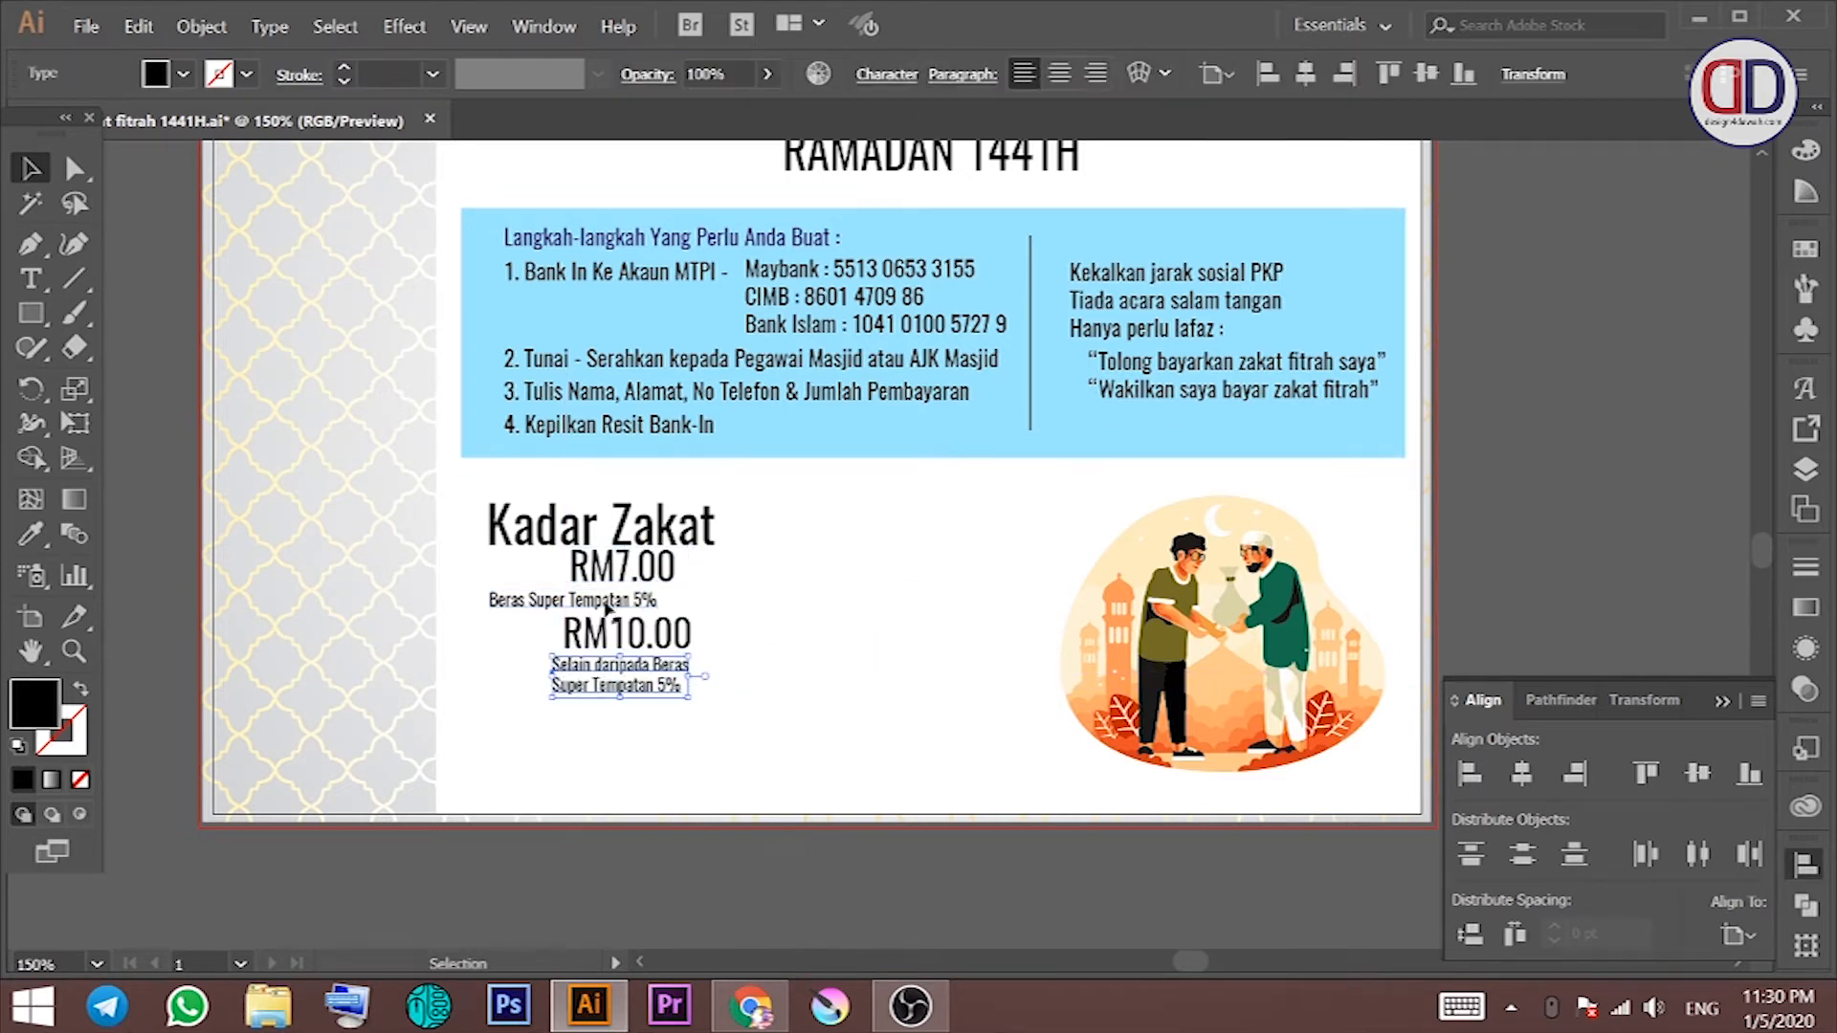
# Step: Recentre all rate texts and lower the RM7.00 and RM10.00 groups for even spacing
pyautogui.moveTo(735, 729); pyautogui.dragTo(482, 494)
pyautogui.click(1521, 773)
pyautogui.click(934, 750)
pyautogui.moveTo(777, 674); pyautogui.dragTo(631, 665)
pyautogui.moveTo(706, 567); pyautogui.dragTo(639, 612)
pyautogui.moveTo(633, 585); pyautogui.dragTo(633, 607)
# Step: Horizontally centre the whole Kadar Zakat block and shift it right beside the illustration
pyautogui.moveTo(698, 750); pyautogui.dragTo(483, 495)
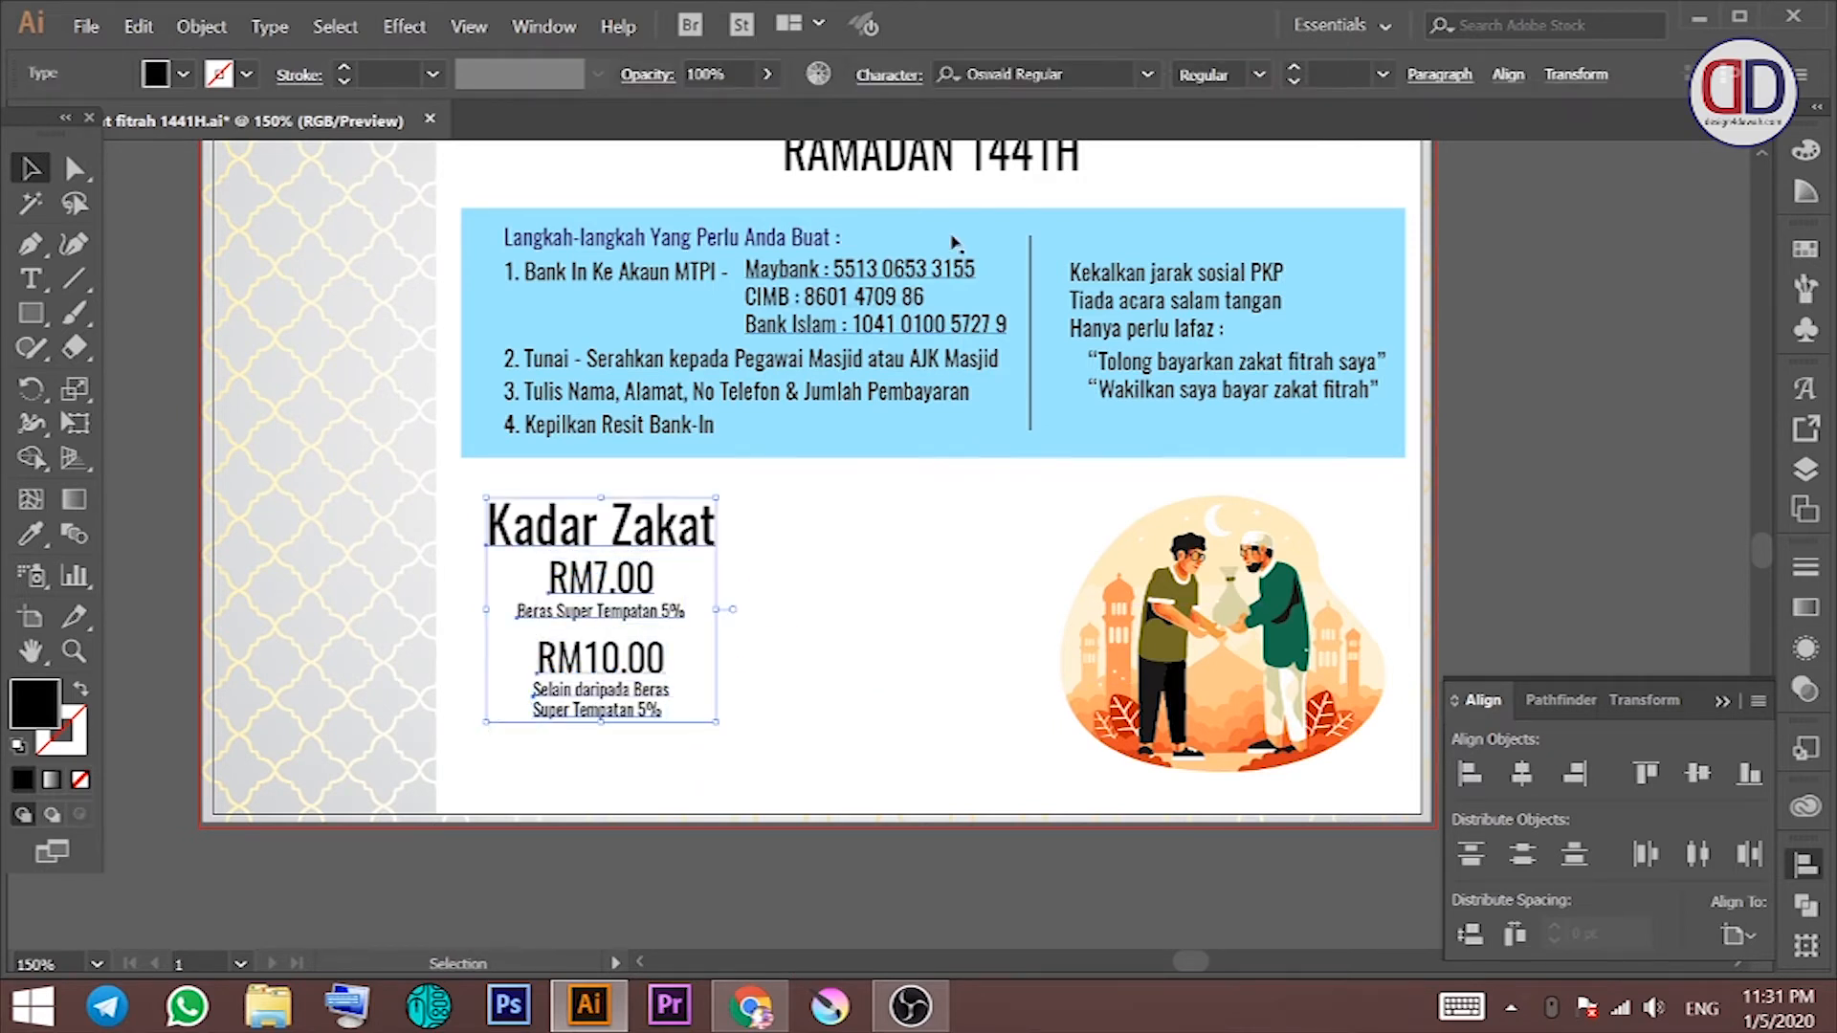
pyautogui.click(1440, 74)
pyautogui.click(1220, 123)
pyautogui.click(552, 555)
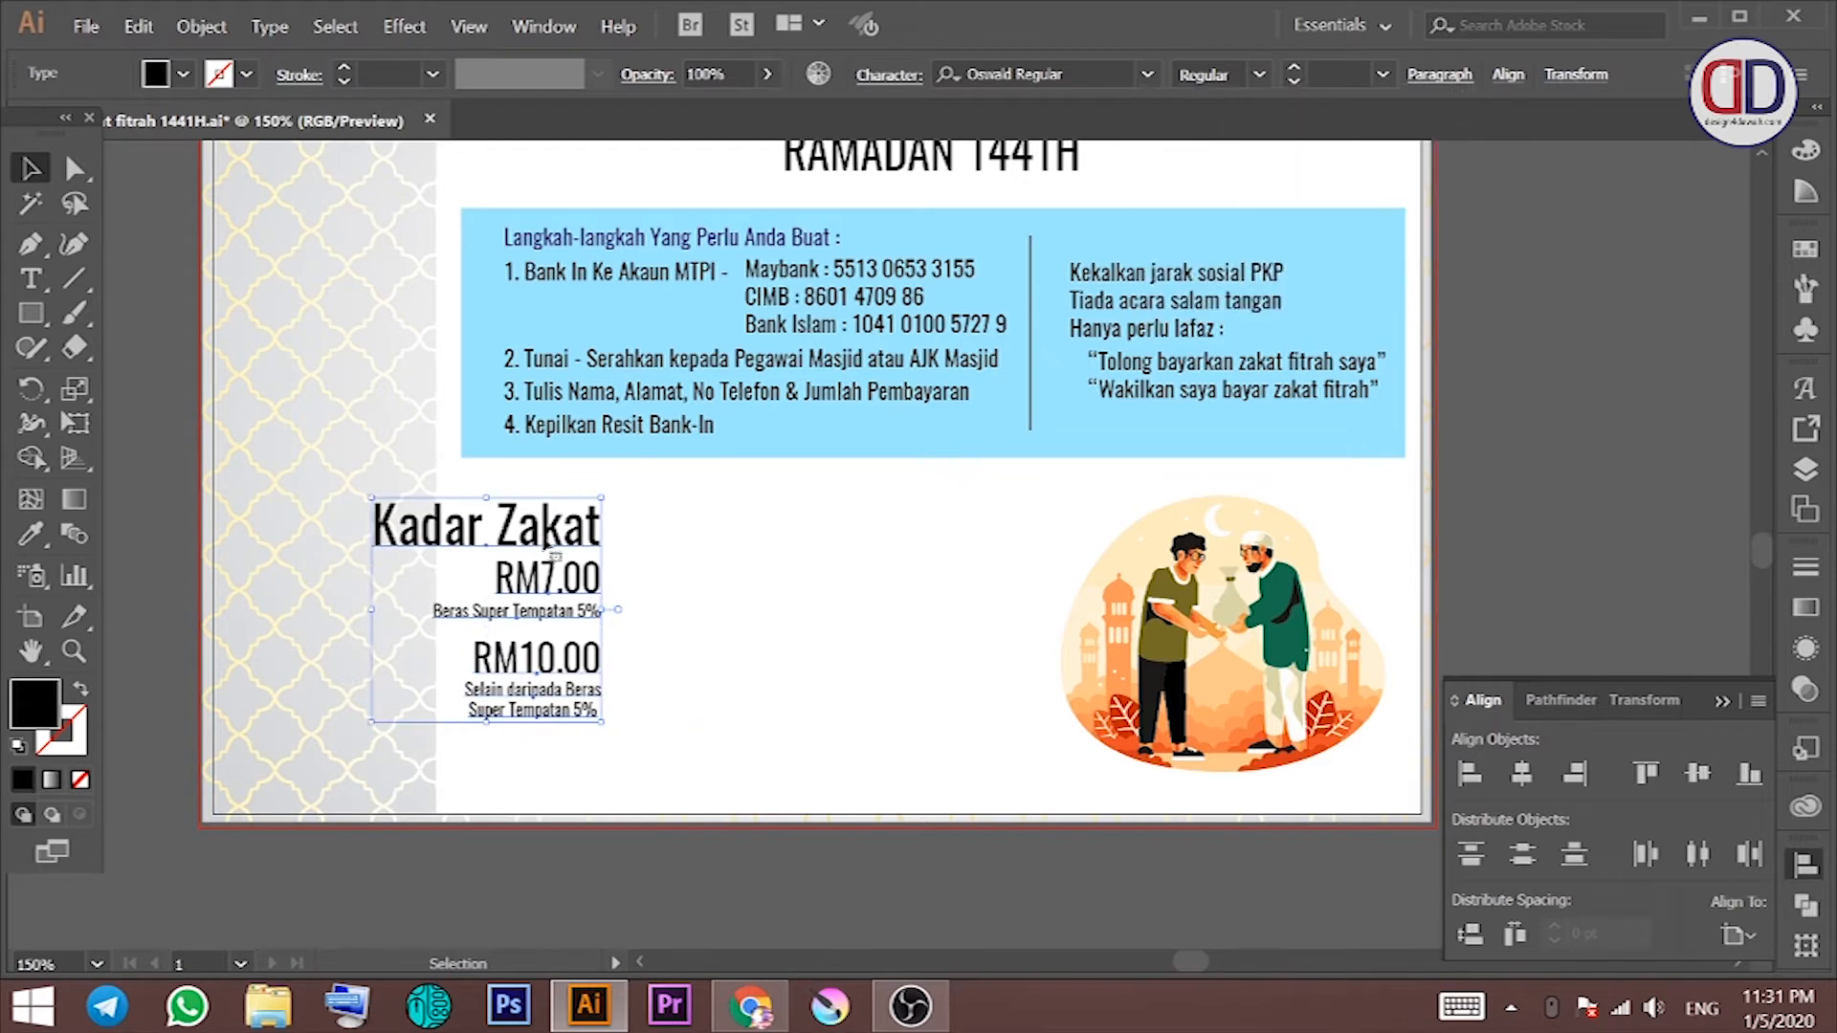
pyautogui.click(1440, 74)
pyautogui.click(644, 516)
pyautogui.click(1521, 773)
pyautogui.moveTo(580, 541); pyautogui.dragTo(727, 536)
pyautogui.click(800, 598)
pyautogui.press('space')
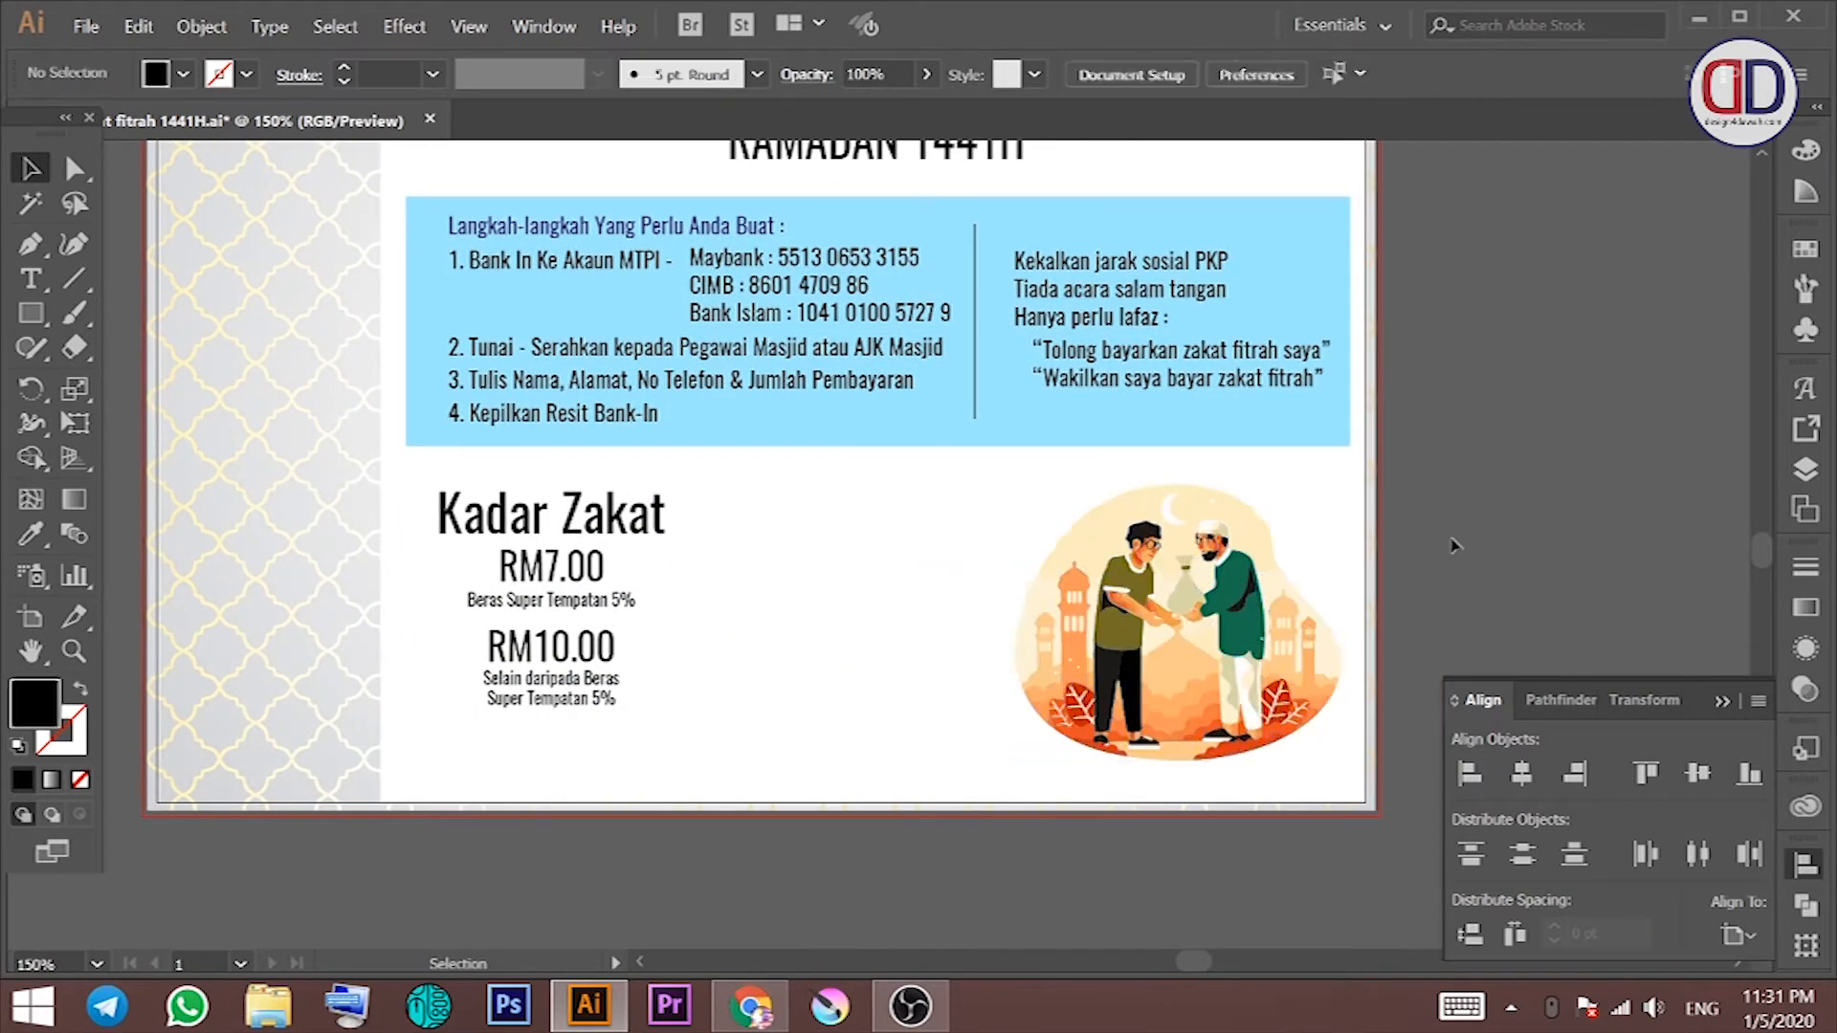
# Step: Type the note 'Untuk Ahli Bantuan Bayaran Zakat Fitrah MTPI', breaking the line before 'Bayaran'
pyautogui.press('t')
pyautogui.click(727, 503)
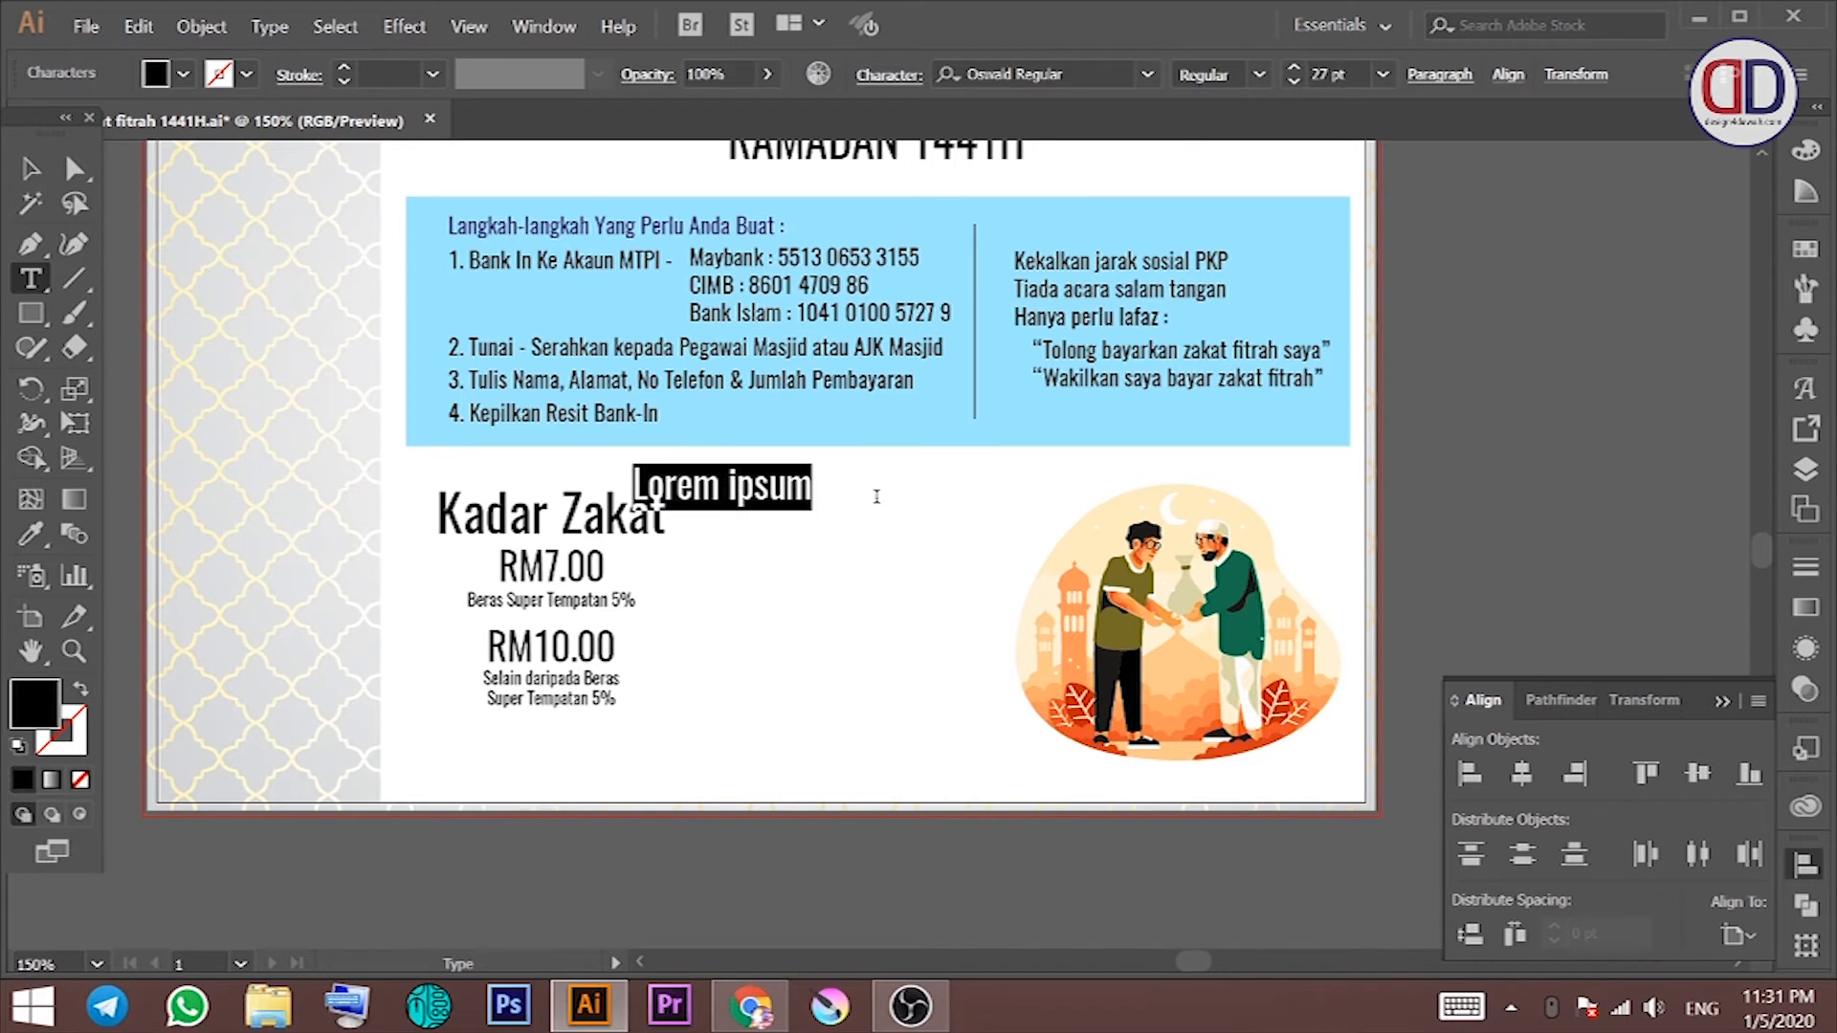
pyautogui.write('Untuk Ha')
pyautogui.press('BackSpace')
pyautogui.press('BackSpace')
pyautogui.write('hli')
pyautogui.press('BackSpace')
pyautogui.press('BackSpace')
pyautogui.press('BackSpace')
pyautogui.write('Ahli Bantuan')
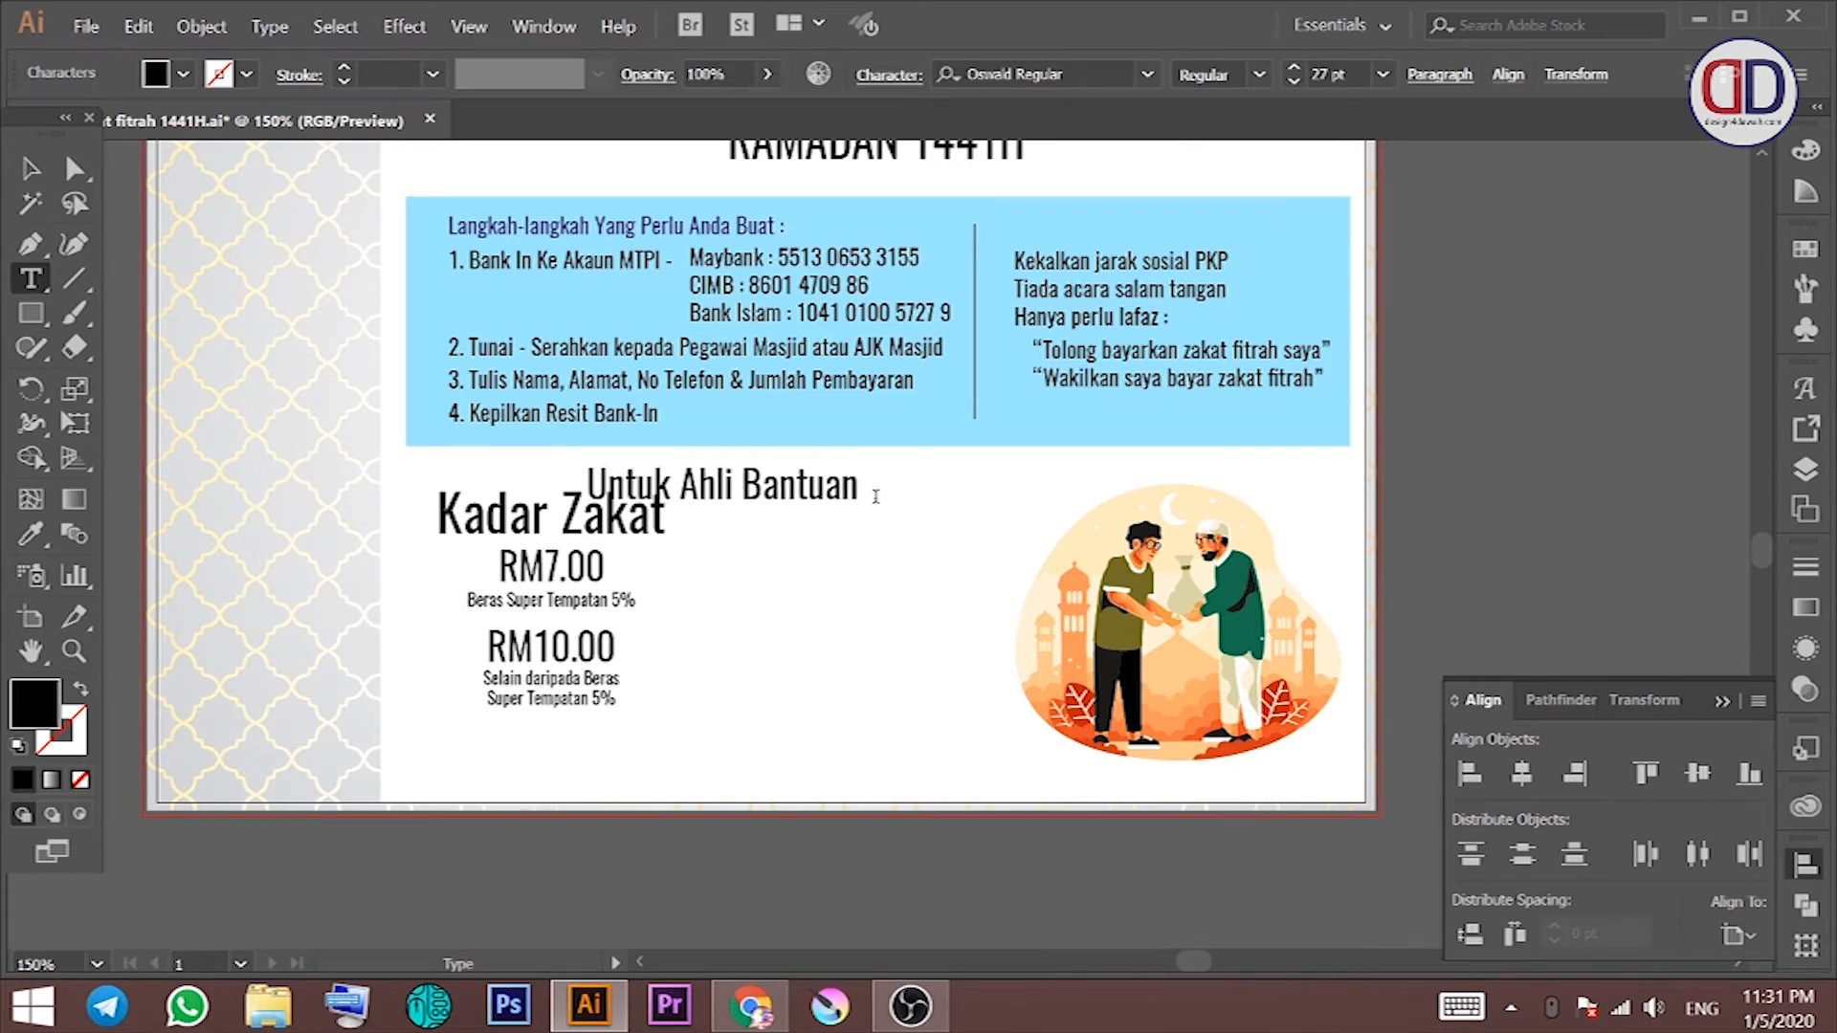
pyautogui.write(' Bayaran Zakat')
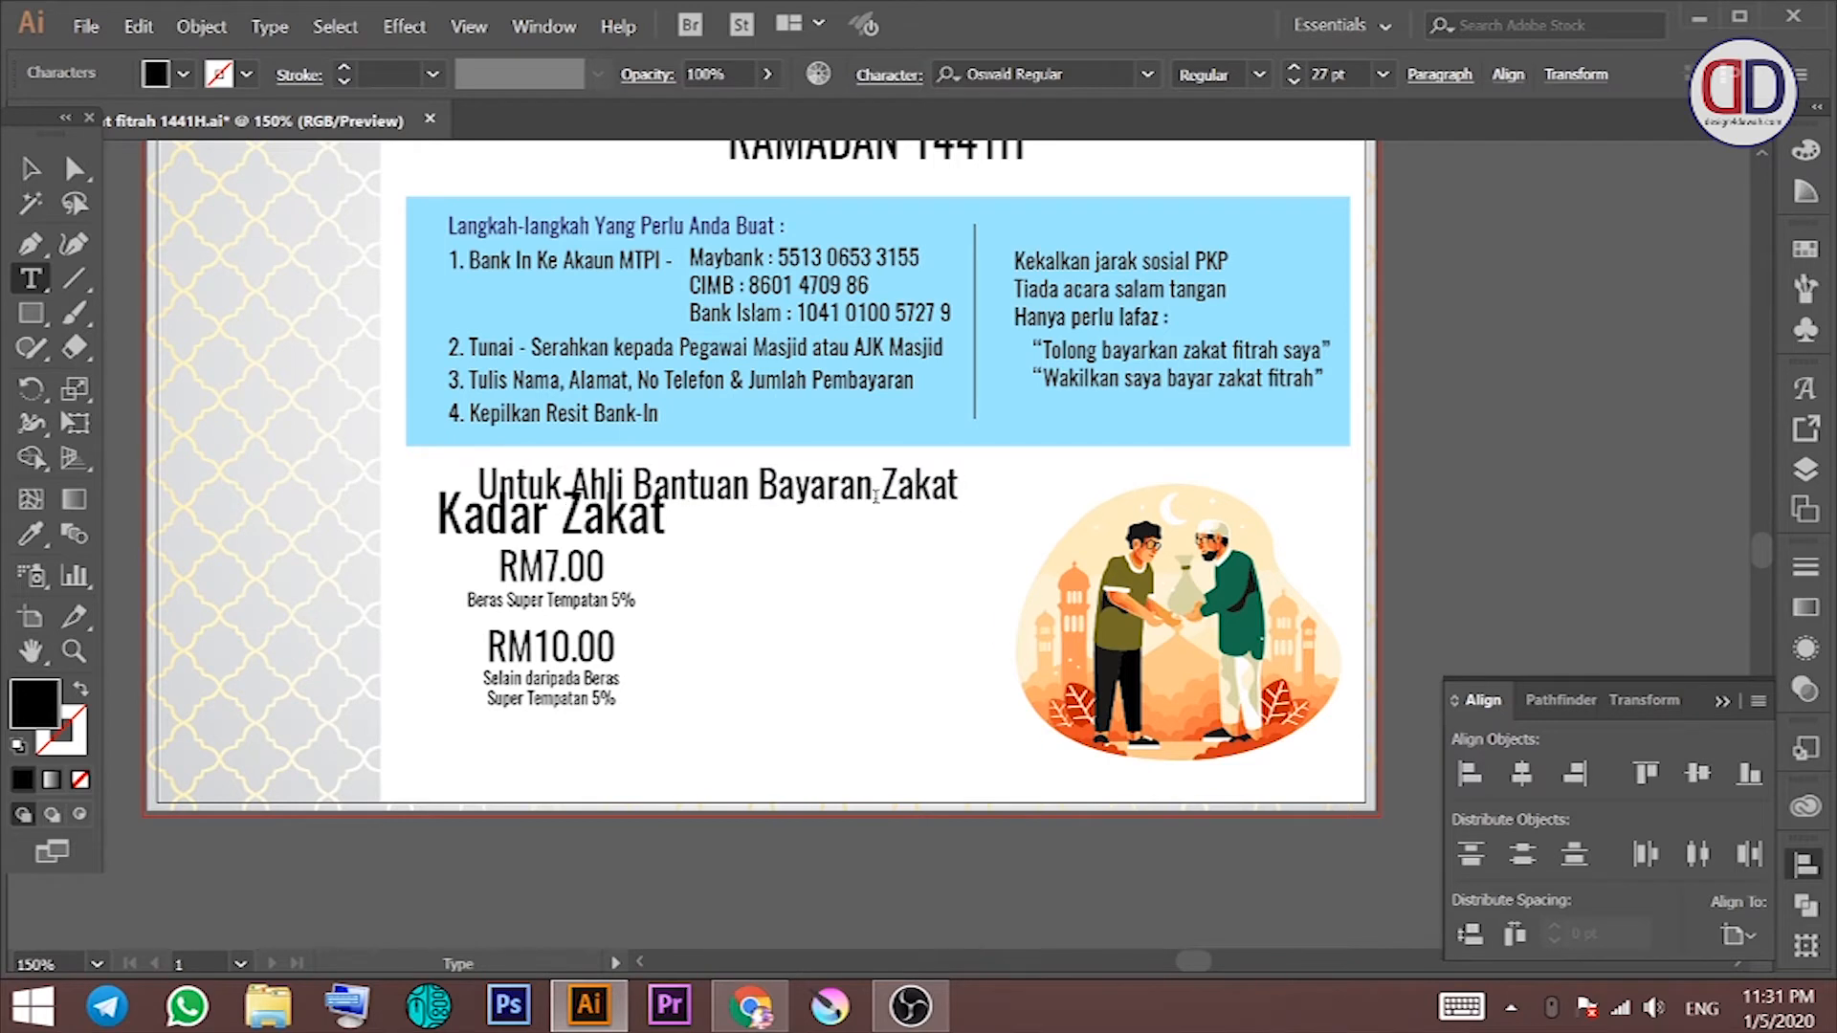
pyautogui.write(' Fitrah MTPI')
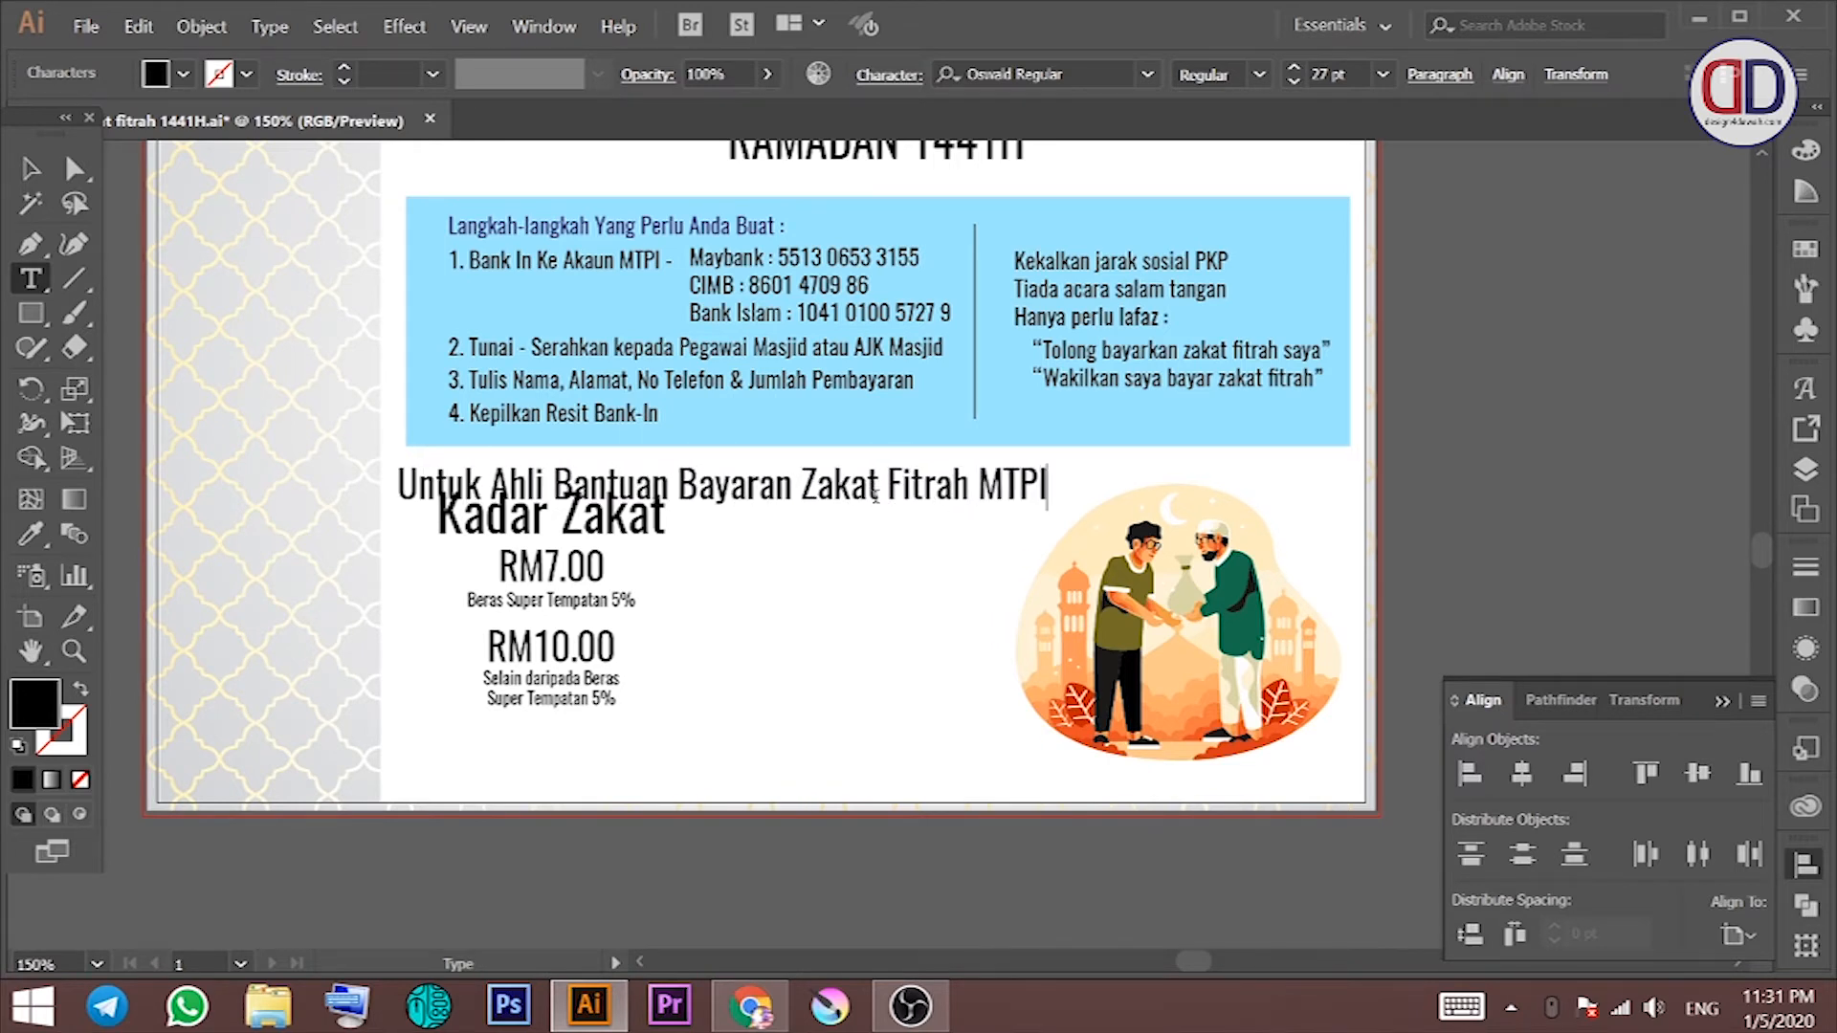
pyautogui.press('Return')
# Step: Position the note beside Kadar Zakat and set its text to 16 pt
pyautogui.click(31, 168)
pyautogui.moveTo(753, 547); pyautogui.dragTo(878, 555)
pyautogui.click(887, 74)
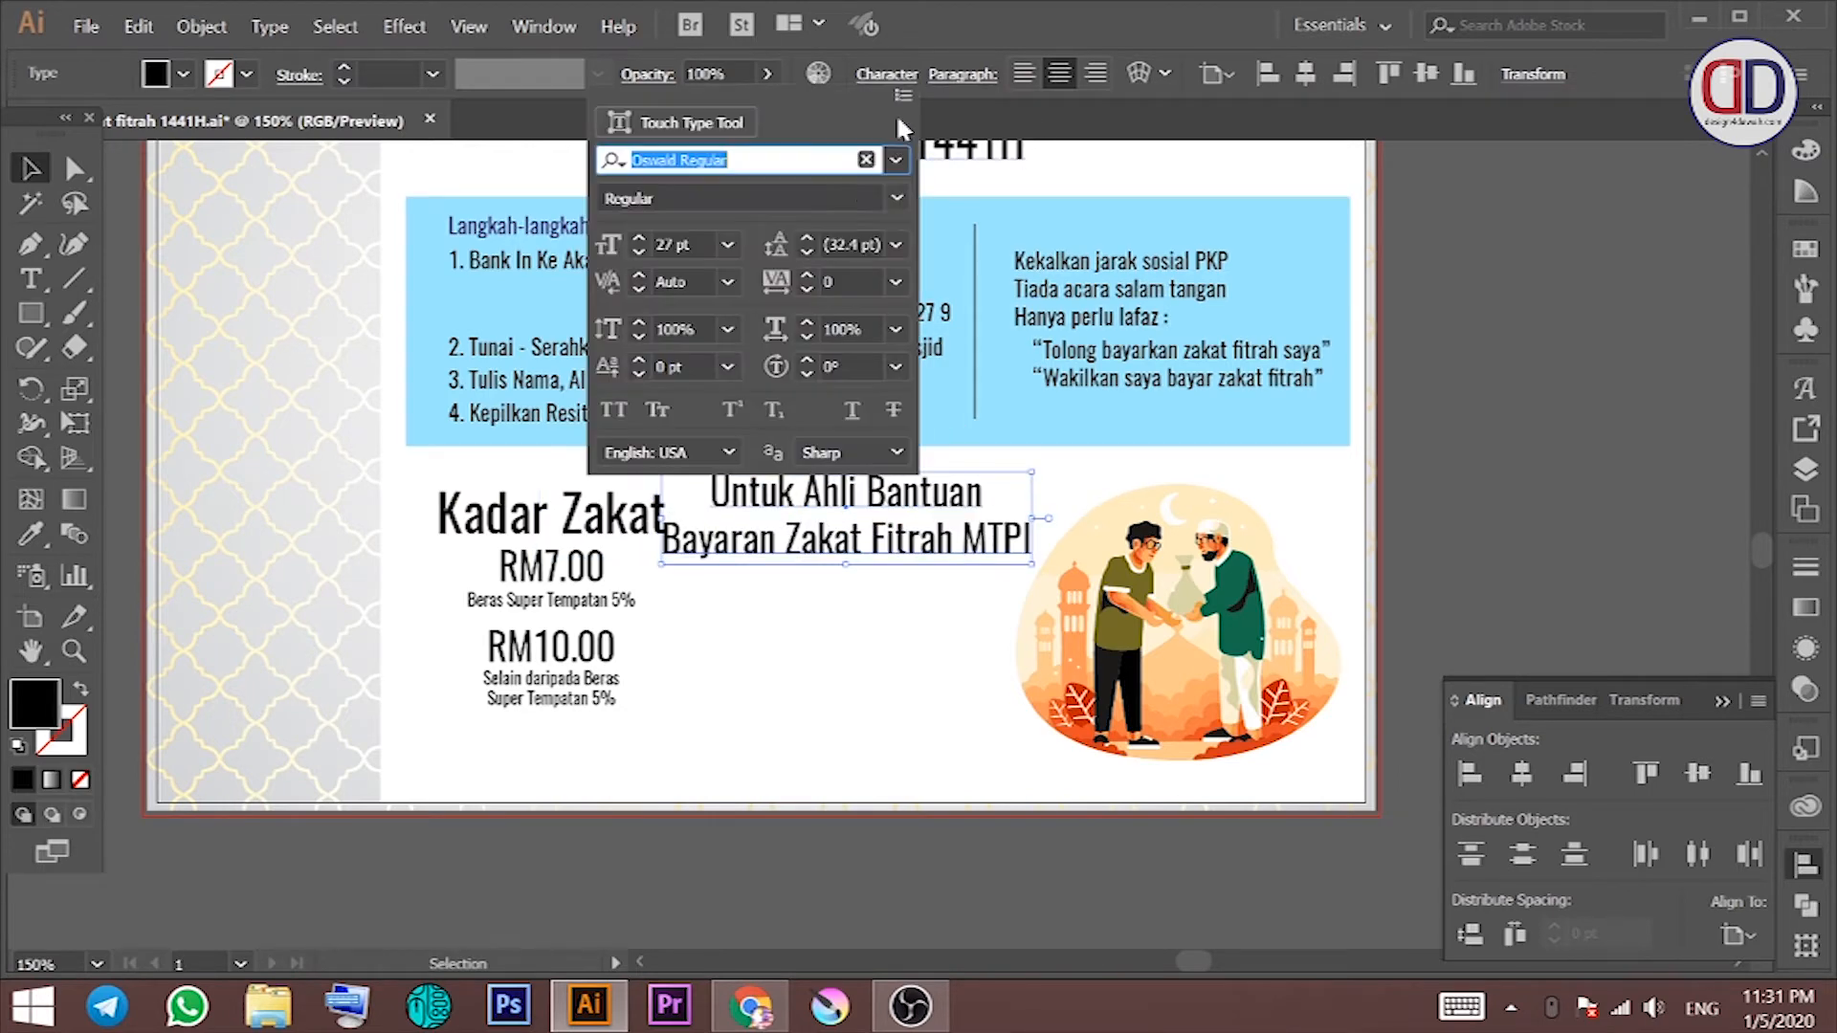
pyautogui.scroll(-10, 699, 242)
pyautogui.scroll(-5, 698, 242)
pyautogui.click(1442, 349)
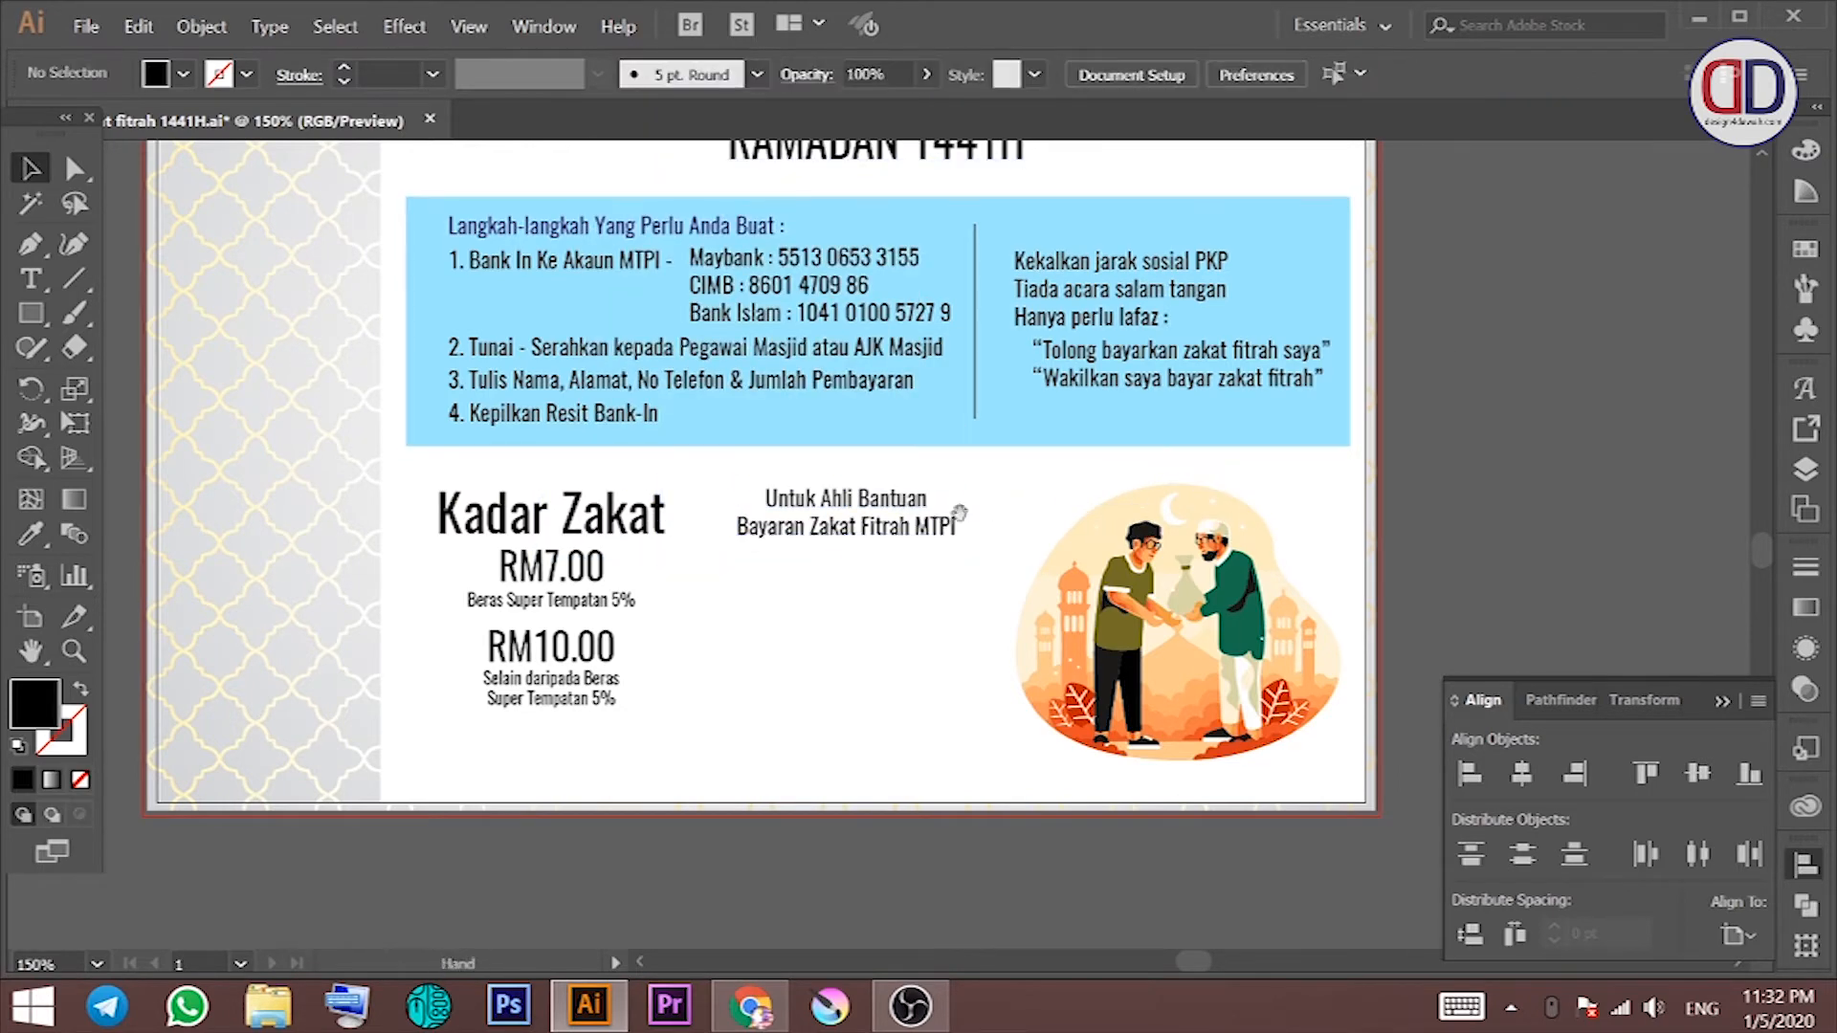
pyautogui.moveTo(992, 506); pyautogui.dragTo(879, 486)
# Step: Duplicate the note just below and retype the copy as the helper's name line
pyautogui.moveTo(730, 507); pyautogui.dragTo(754, 572)
pyautogui.tripleClick(754, 572)
pyautogui.hotkey('ctrl', 'a')
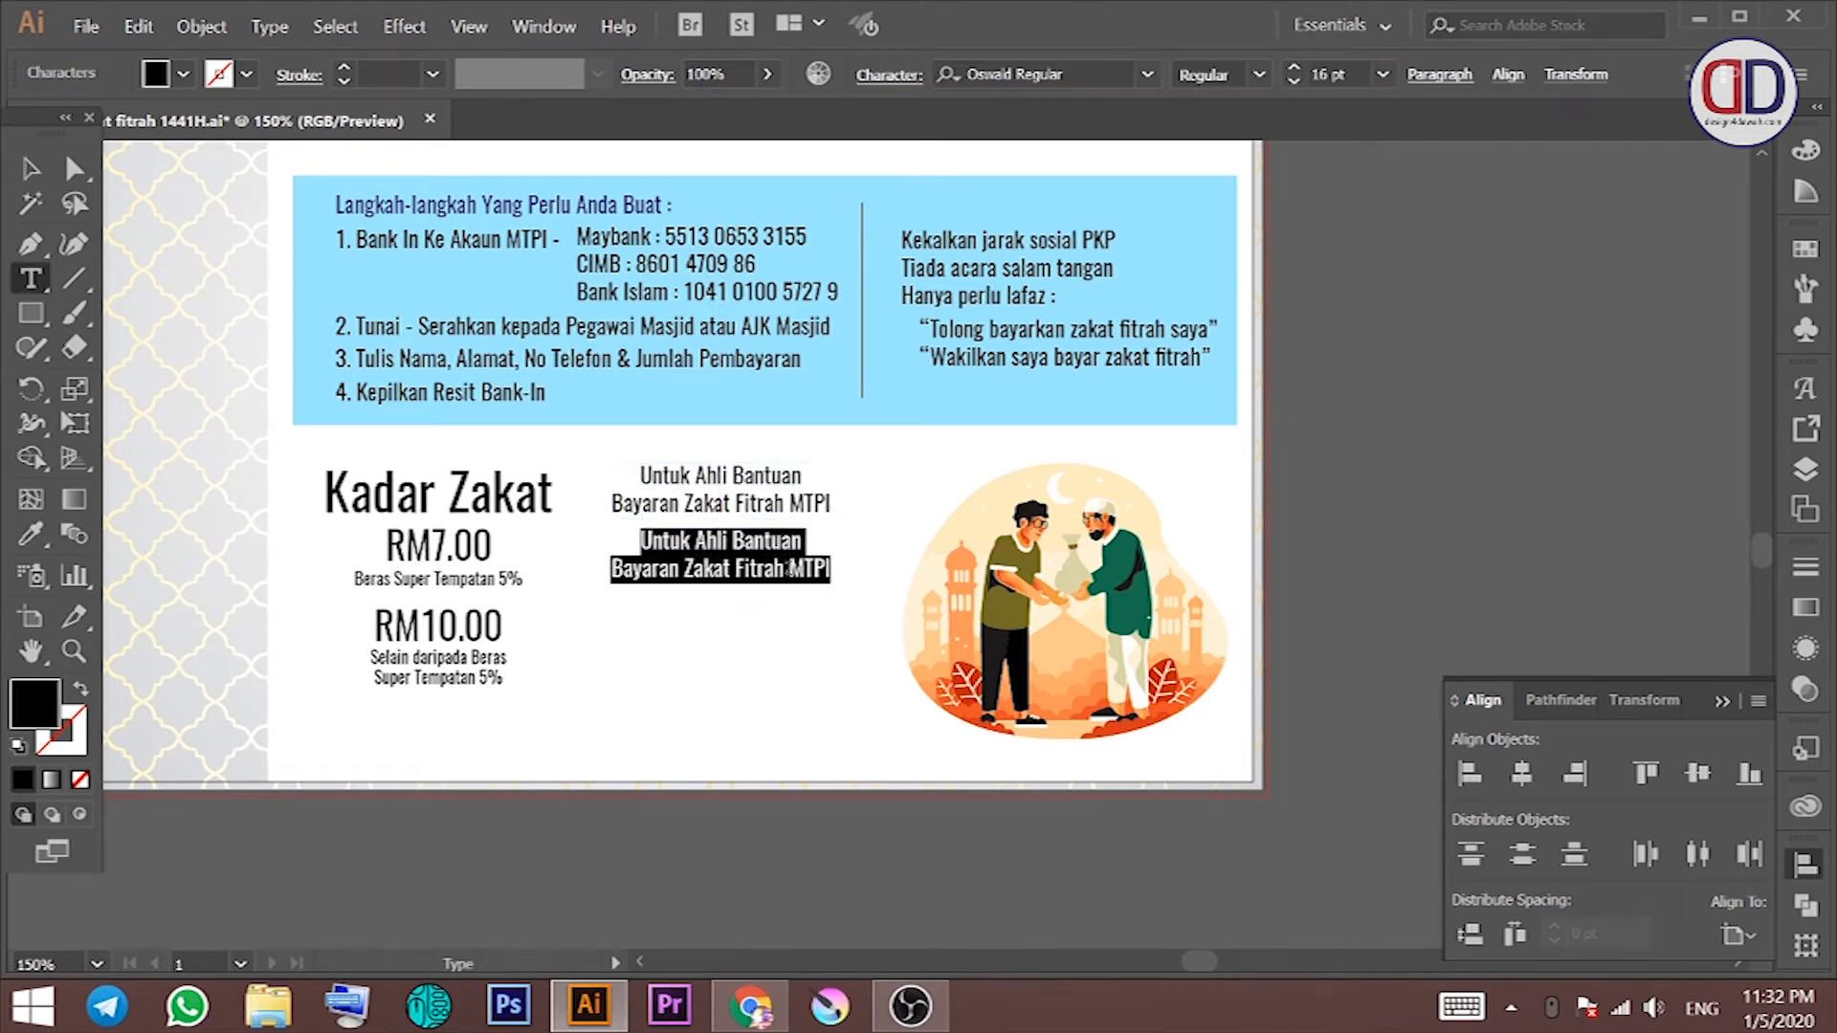
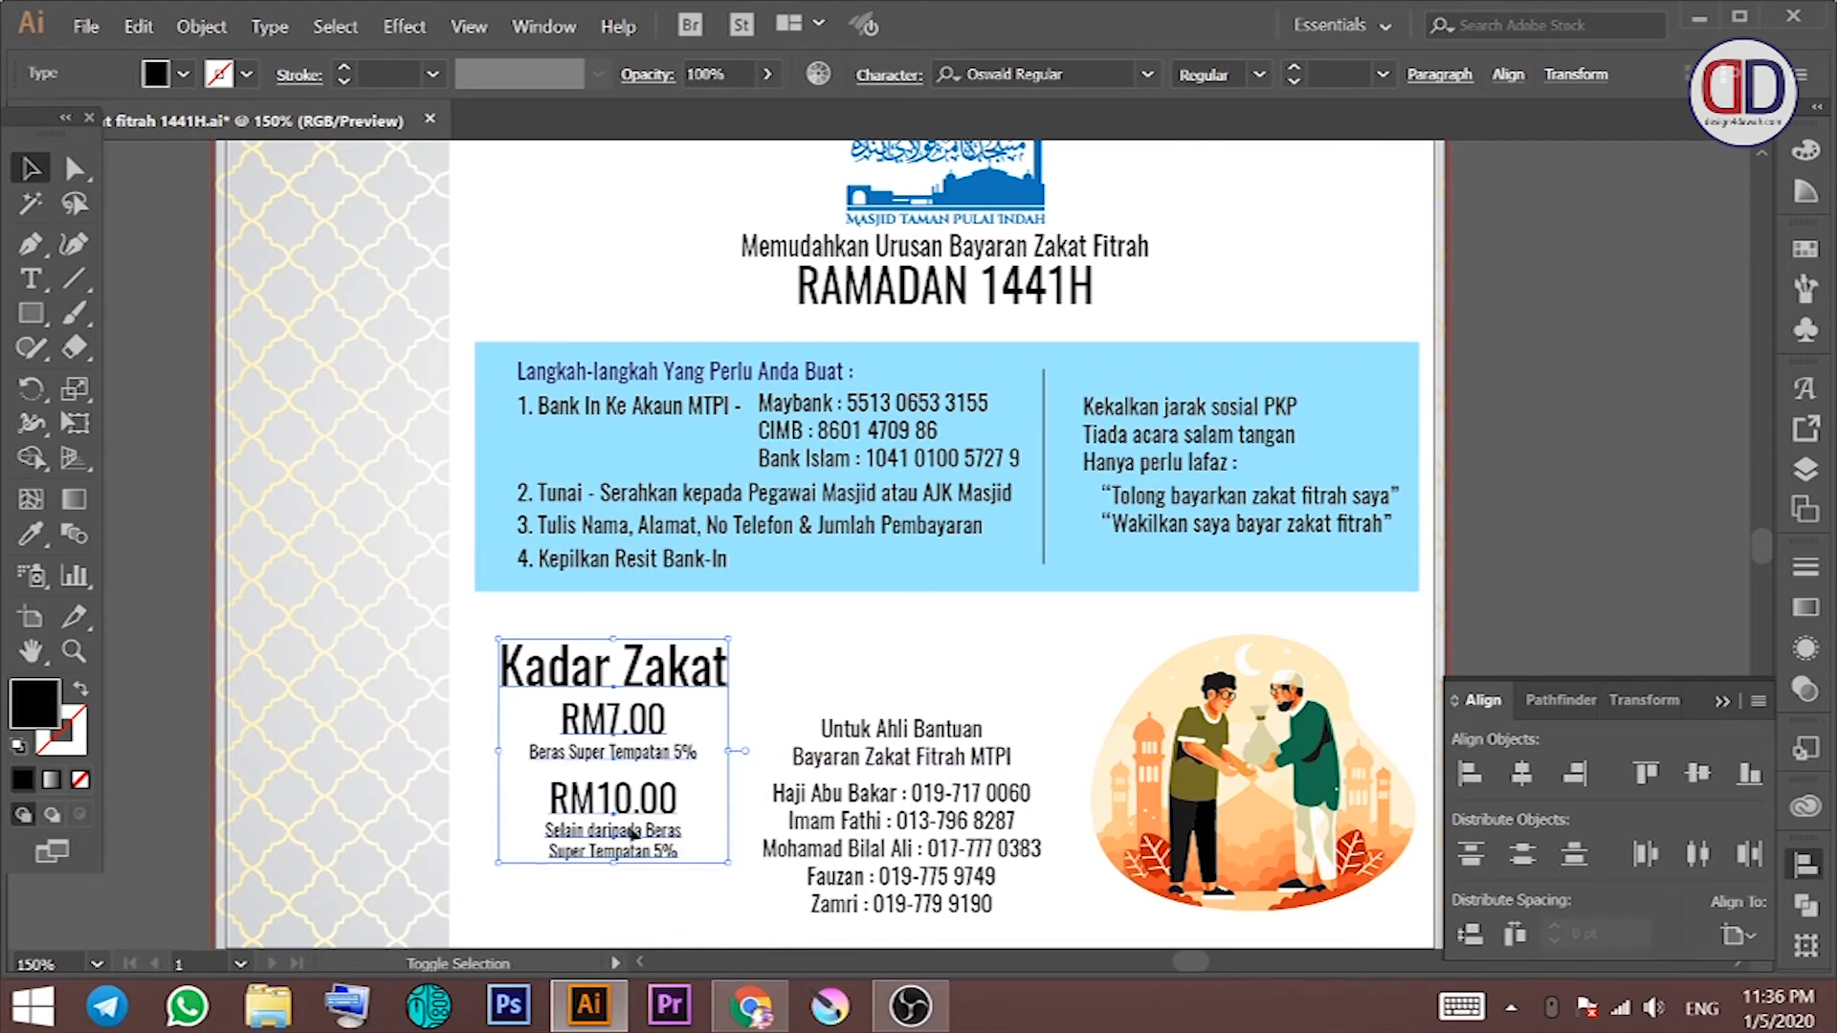
# Step: Enlarge the Kadar Zakat rates block and nudge its heading up
pyautogui.moveTo(694, 888); pyautogui.dragTo(766, 796)
pyautogui.click(634, 838)
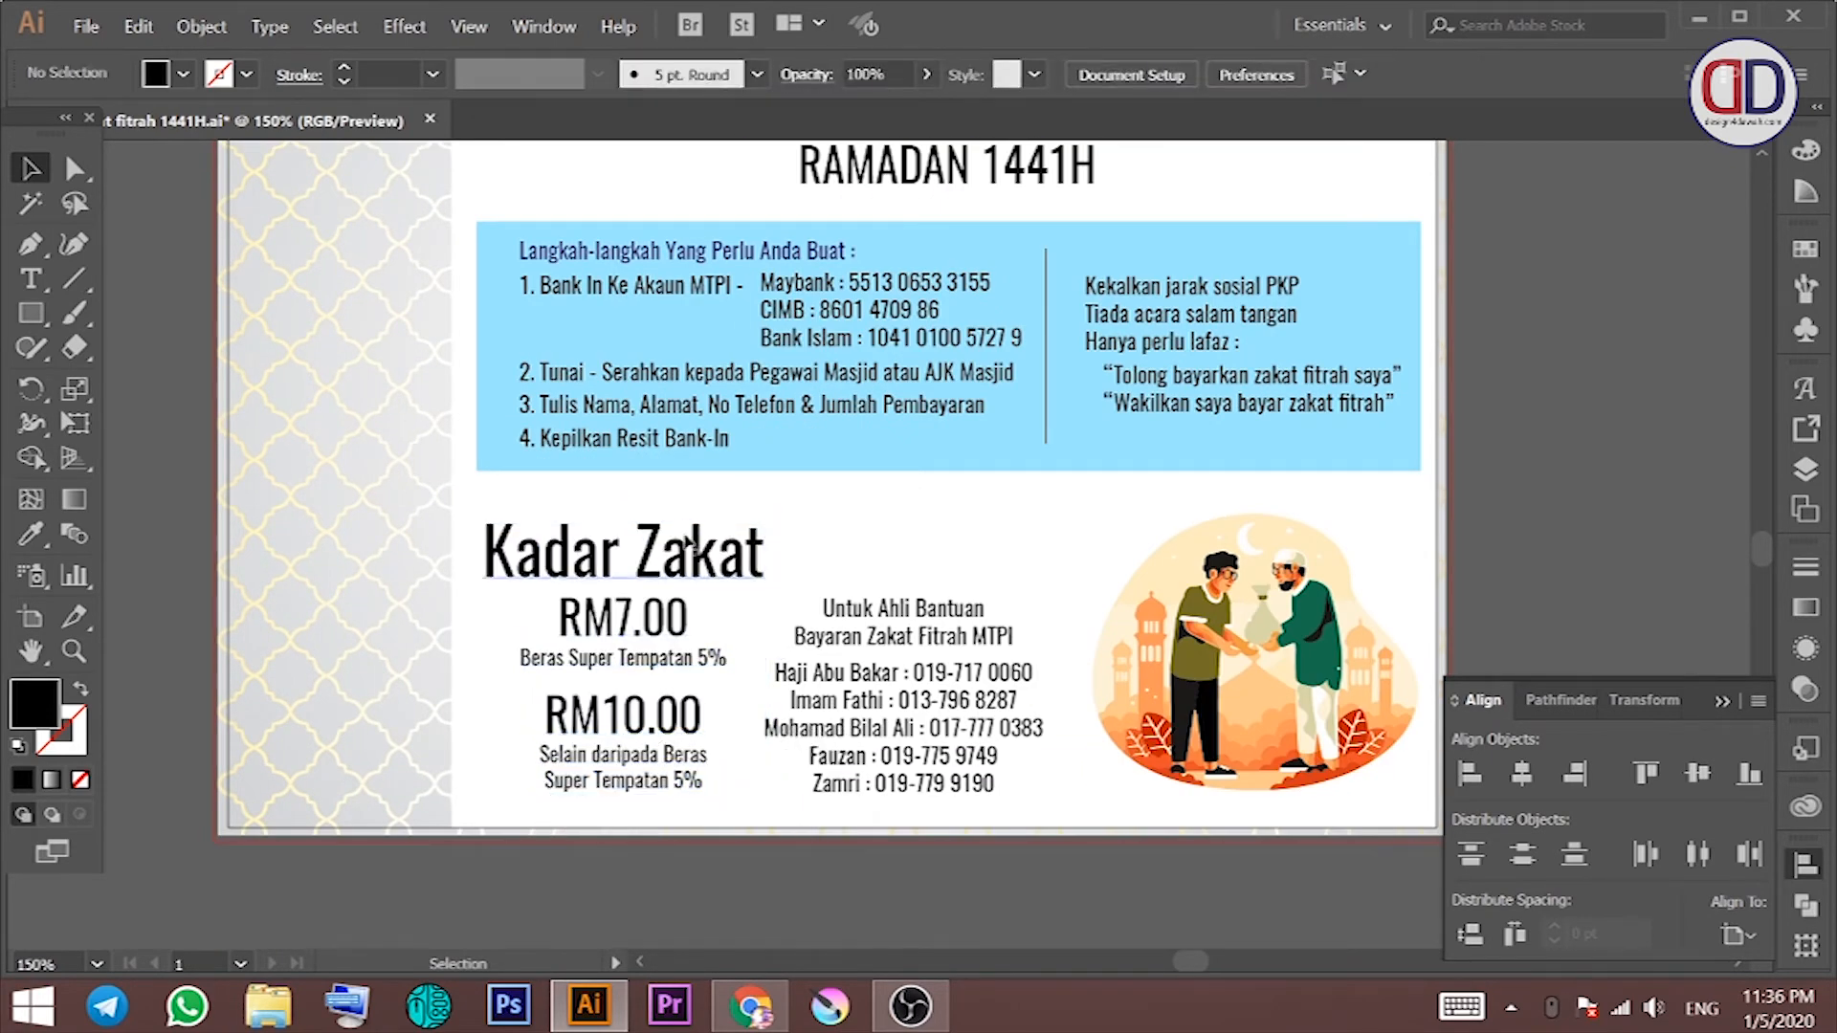
pyautogui.click(647, 529)
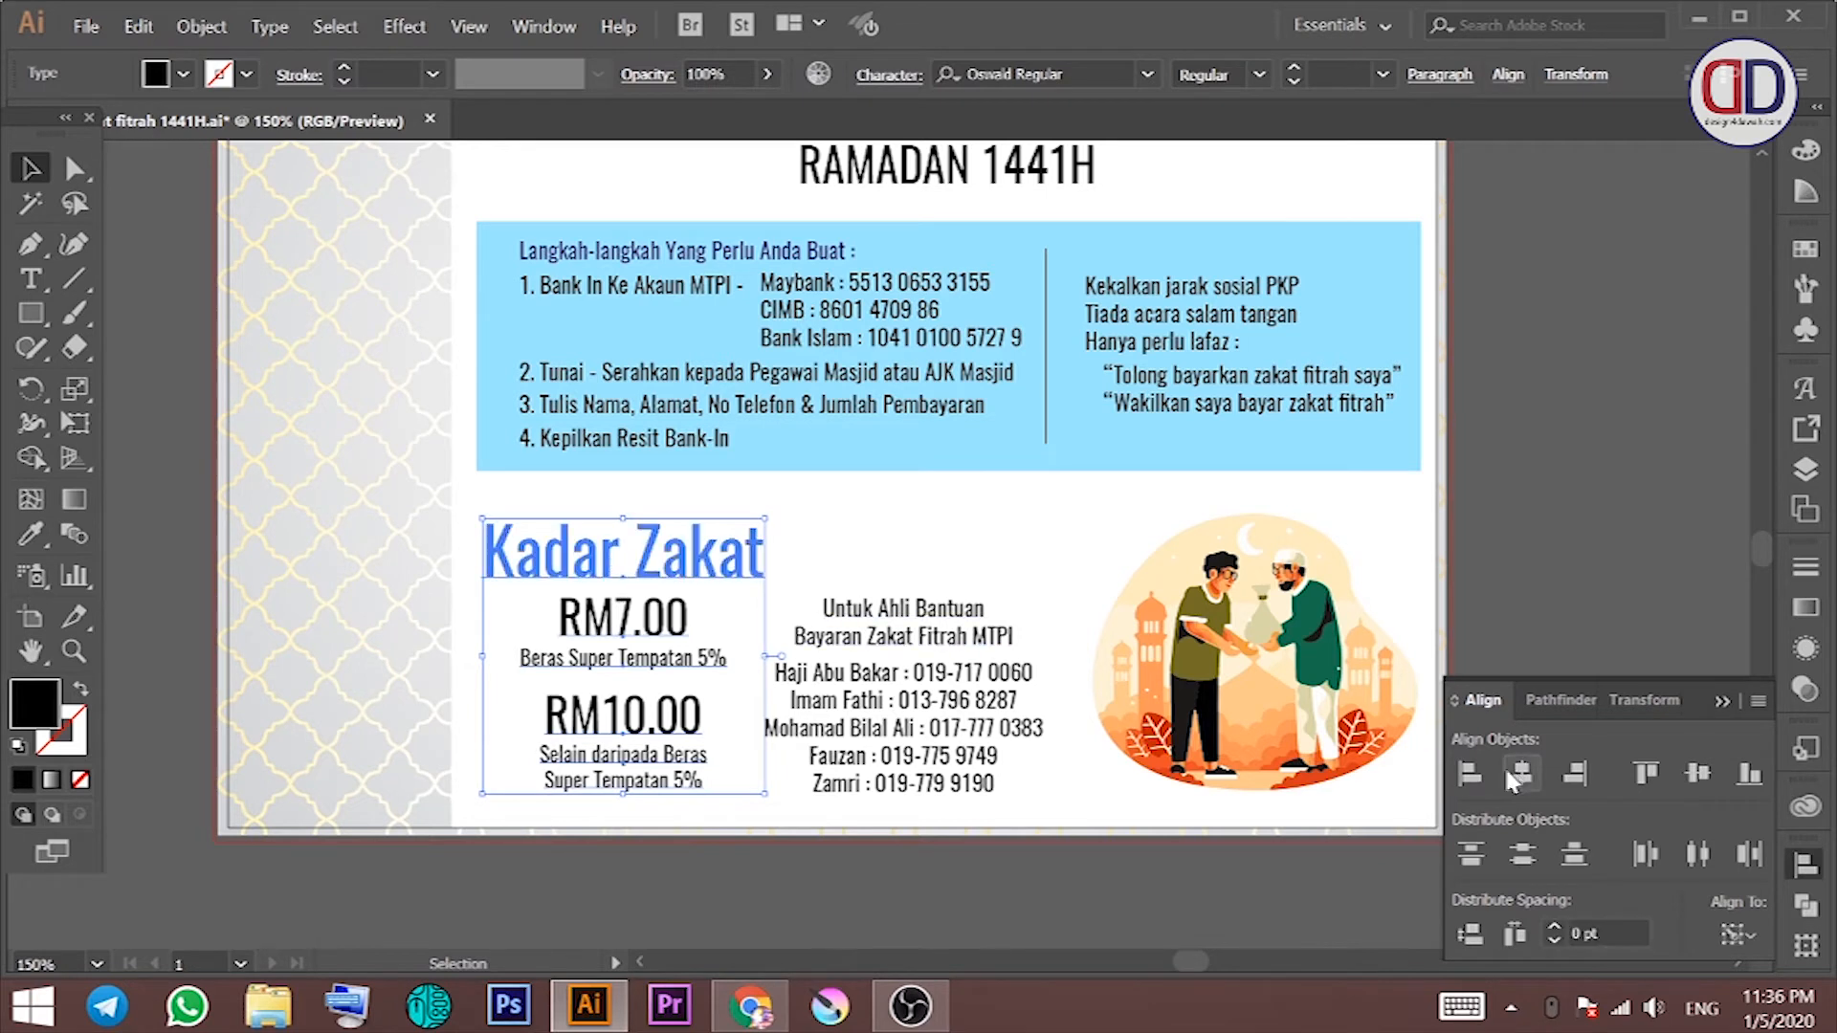
pyautogui.click(788, 781)
pyautogui.click(643, 543)
pyautogui.press('Up')
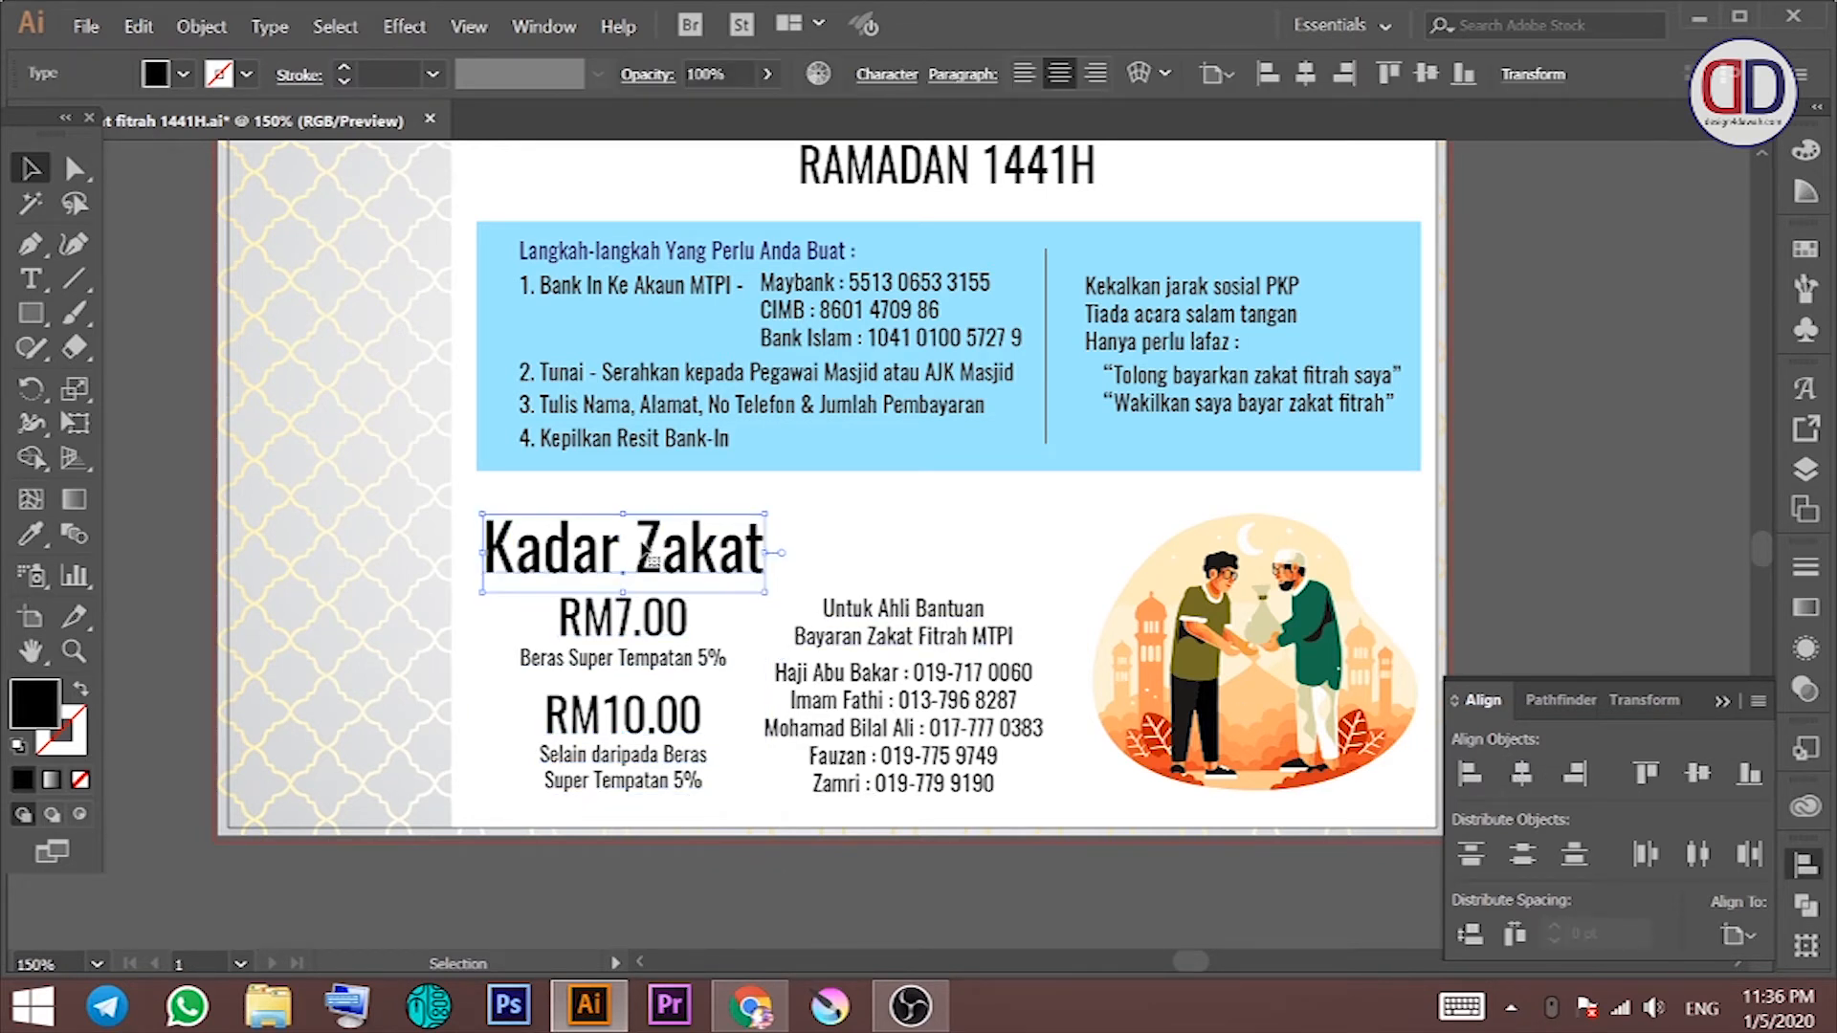
pyautogui.click(832, 524)
# Step: Set the Untuk Ahli Bantuan text to 22 pt with 22 pt leading
pyautogui.click(881, 603)
pyautogui.click(886, 74)
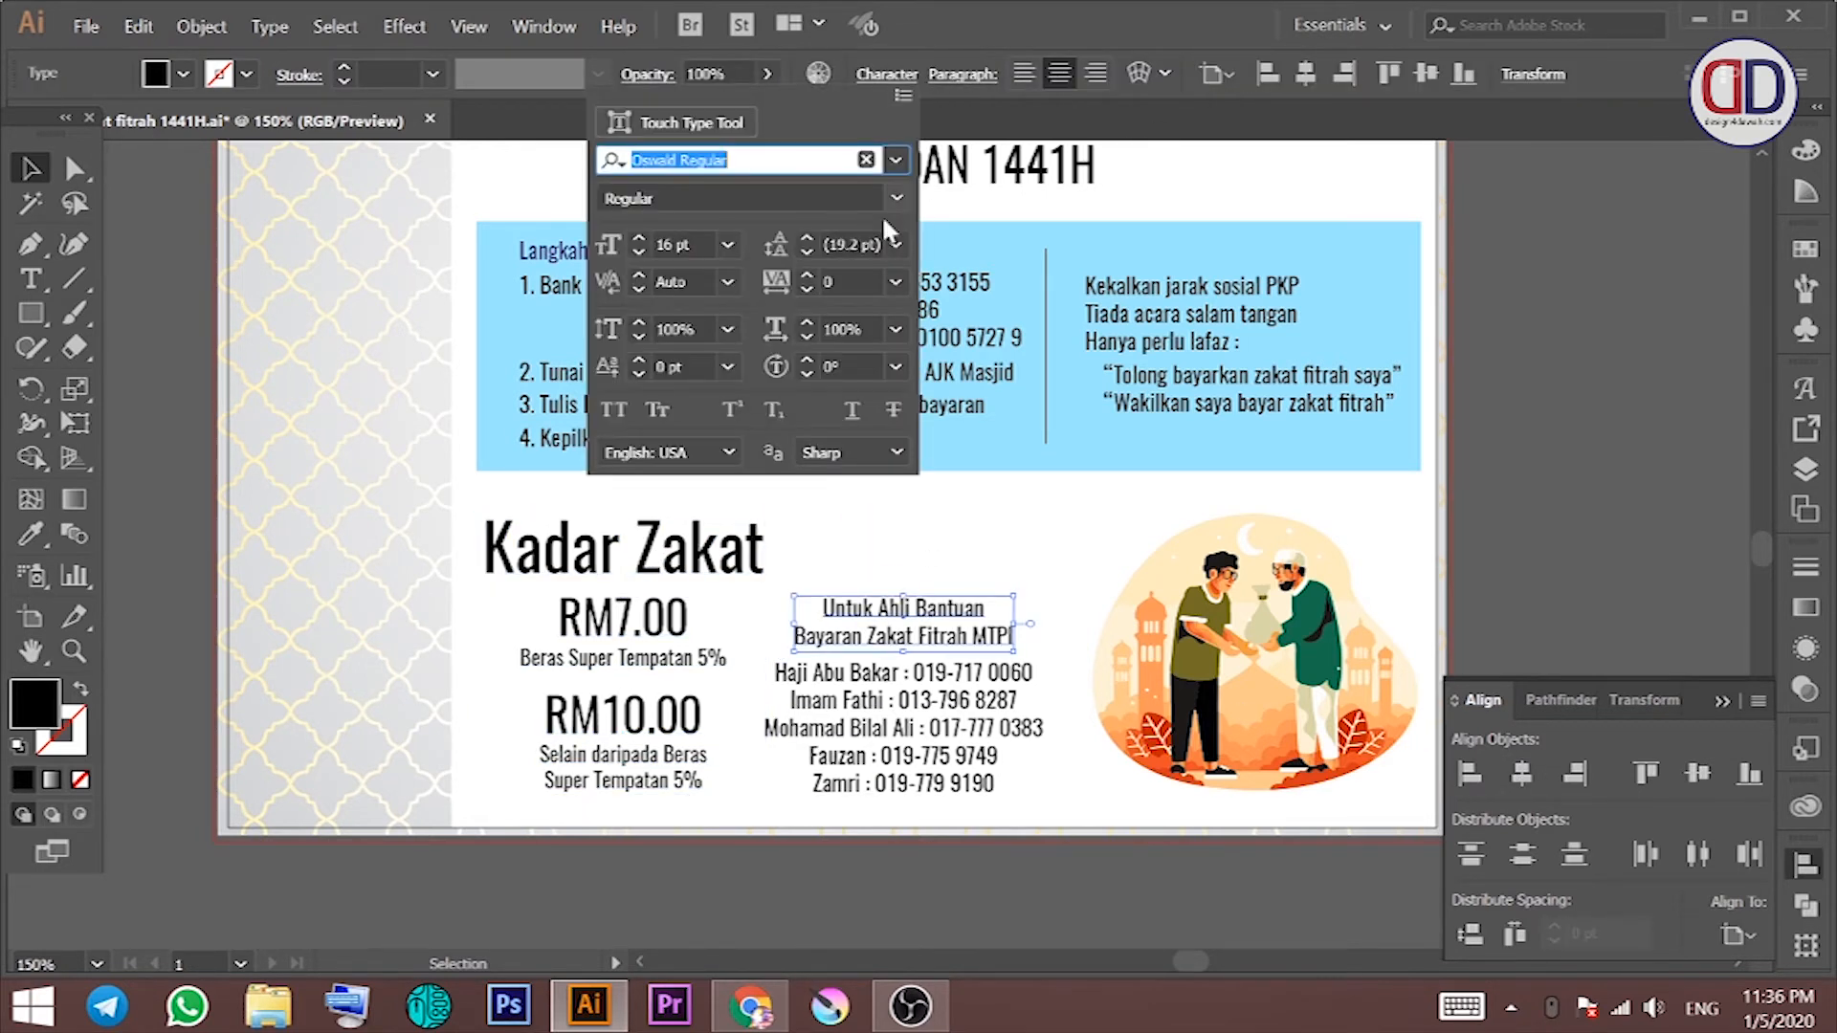
pyautogui.scroll(9, 697, 245)
pyautogui.scroll(-3, 697, 245)
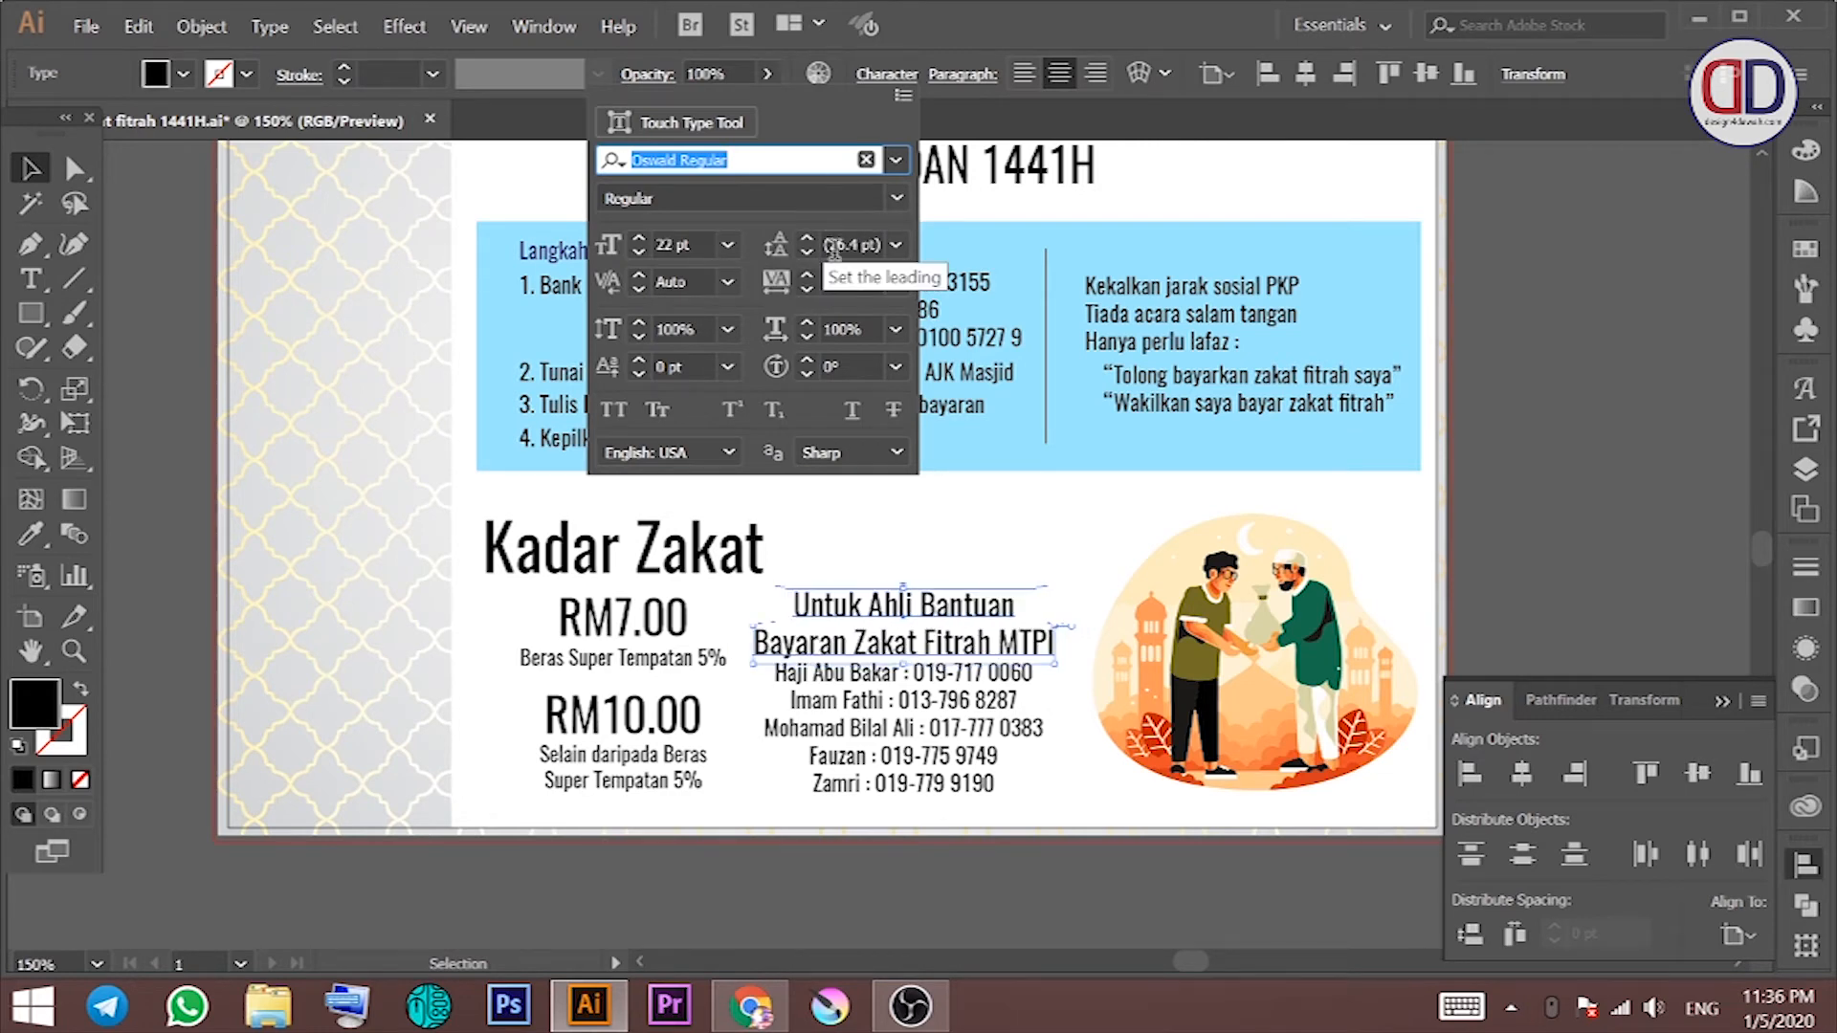
pyautogui.scroll(-5, 842, 243)
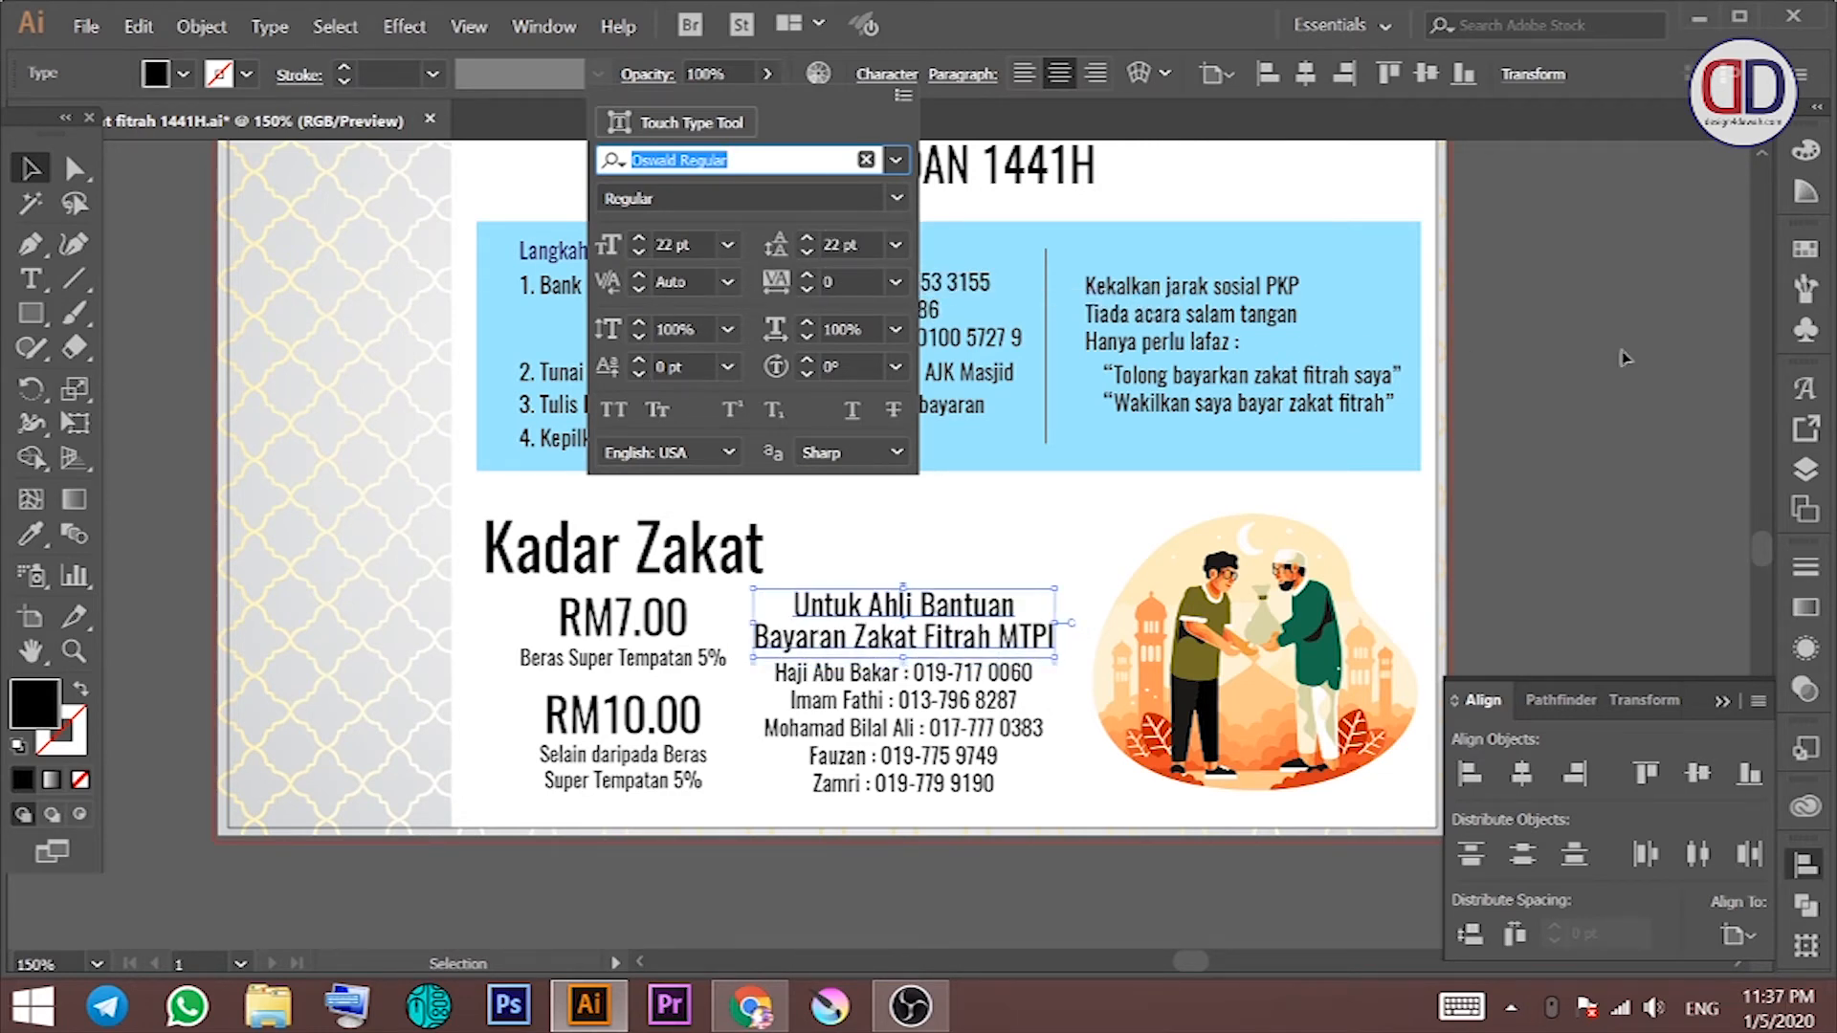
pyautogui.click(1582, 359)
# Step: Shift the contact list and illustration right, then shrink the Kadar Zakat block slightly
pyautogui.moveTo(1333, 460); pyautogui.dragTo(1218, 372)
pyautogui.click(845, 585)
pyautogui.press('Down')
pyautogui.press('Down')
pyautogui.press('Down')
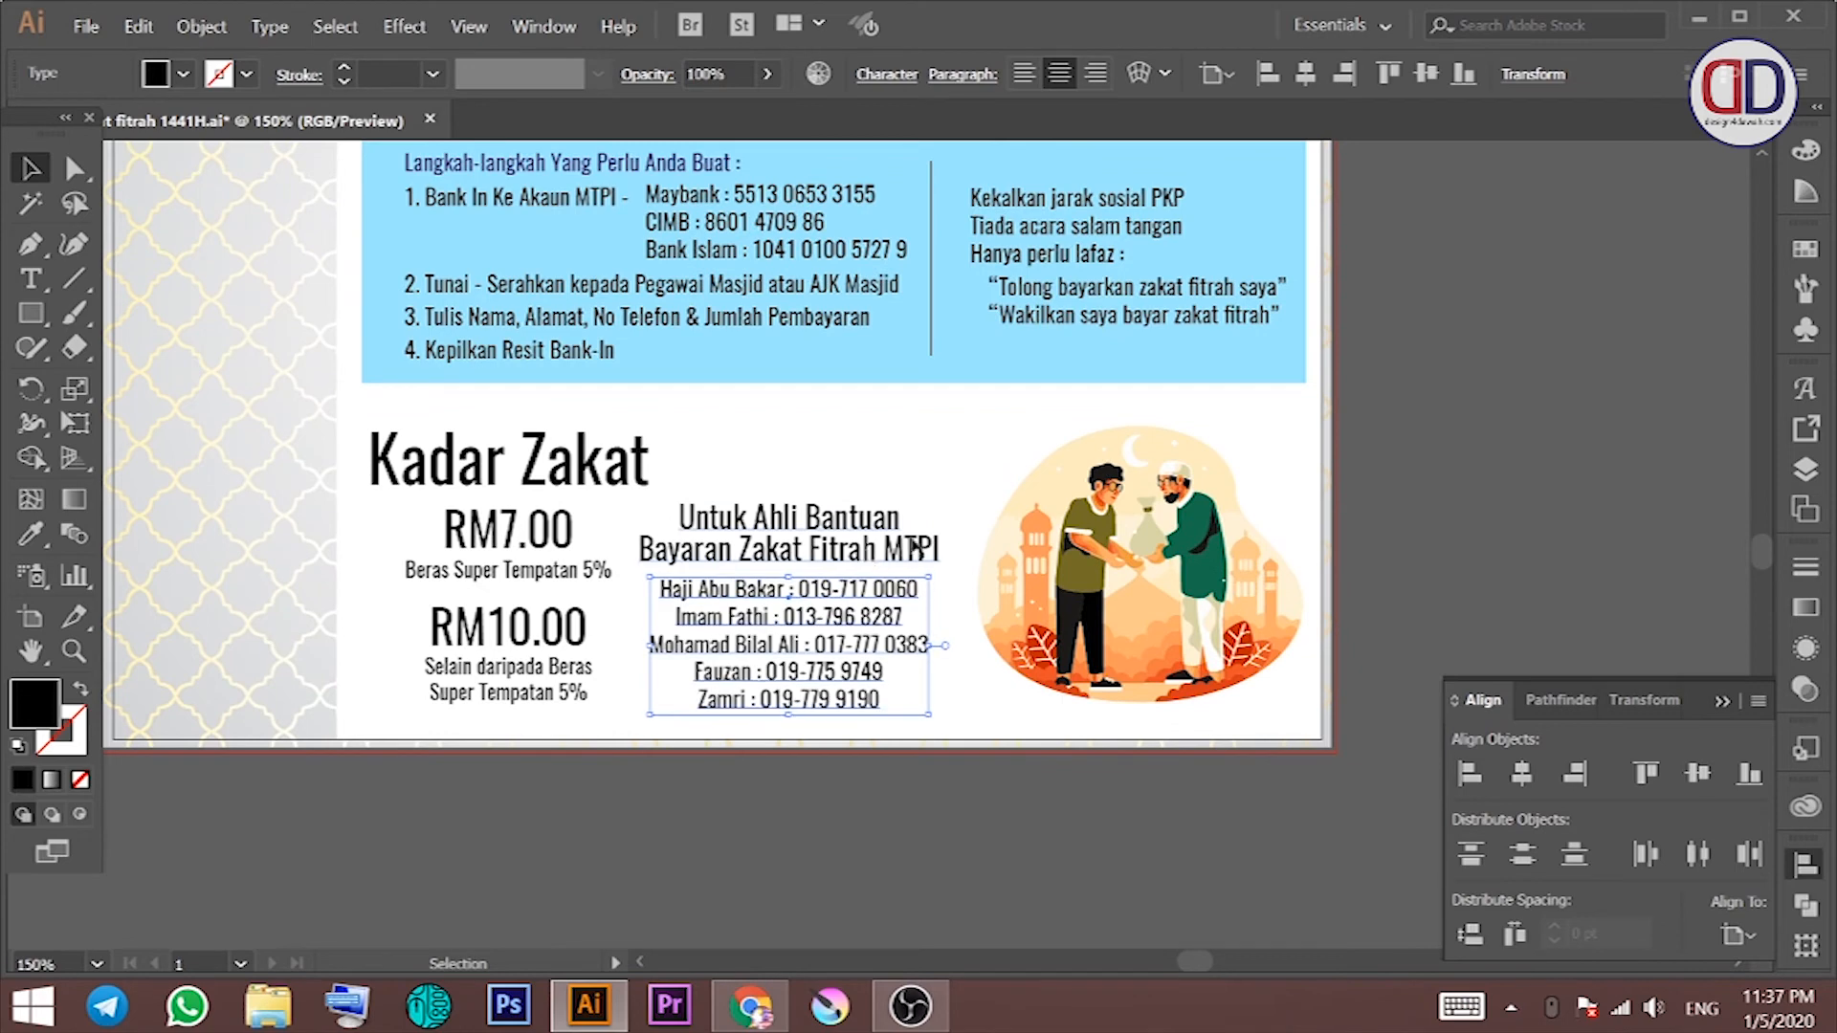
pyautogui.click(966, 517)
pyautogui.moveTo(799, 556); pyautogui.dragTo(817, 557)
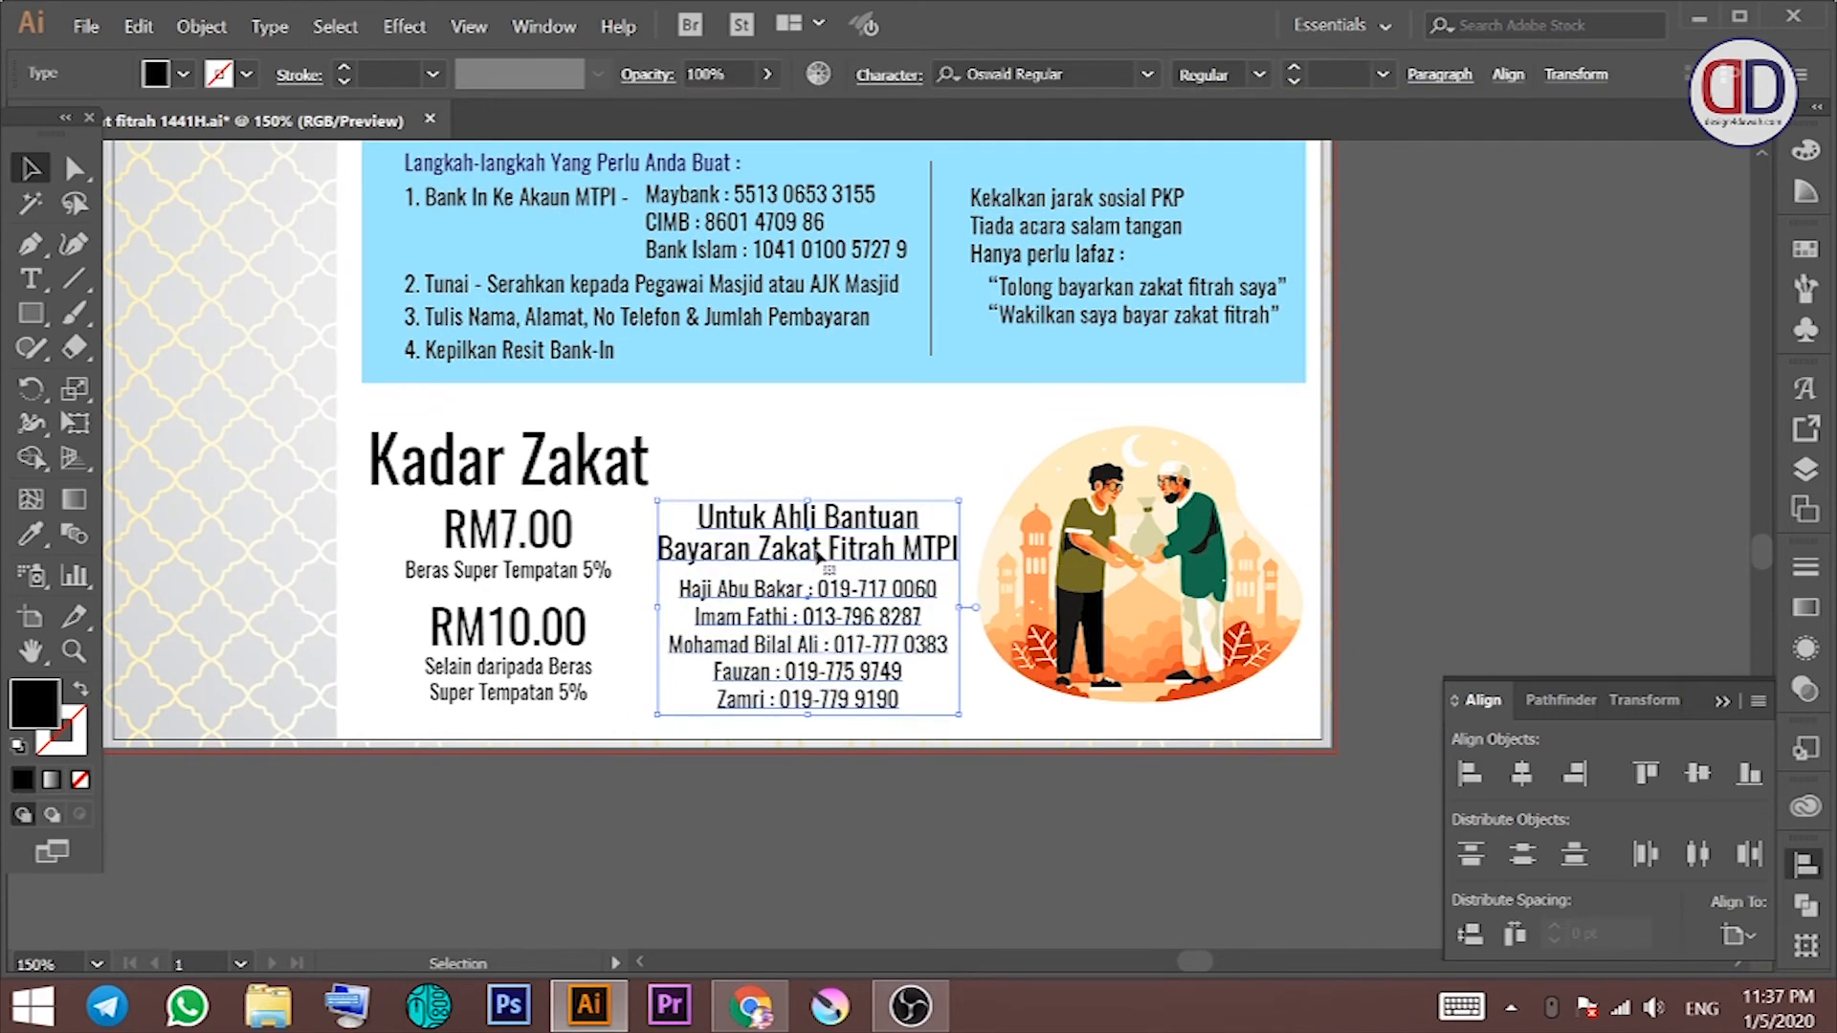
pyautogui.moveTo(1101, 577); pyautogui.dragTo(1111, 580)
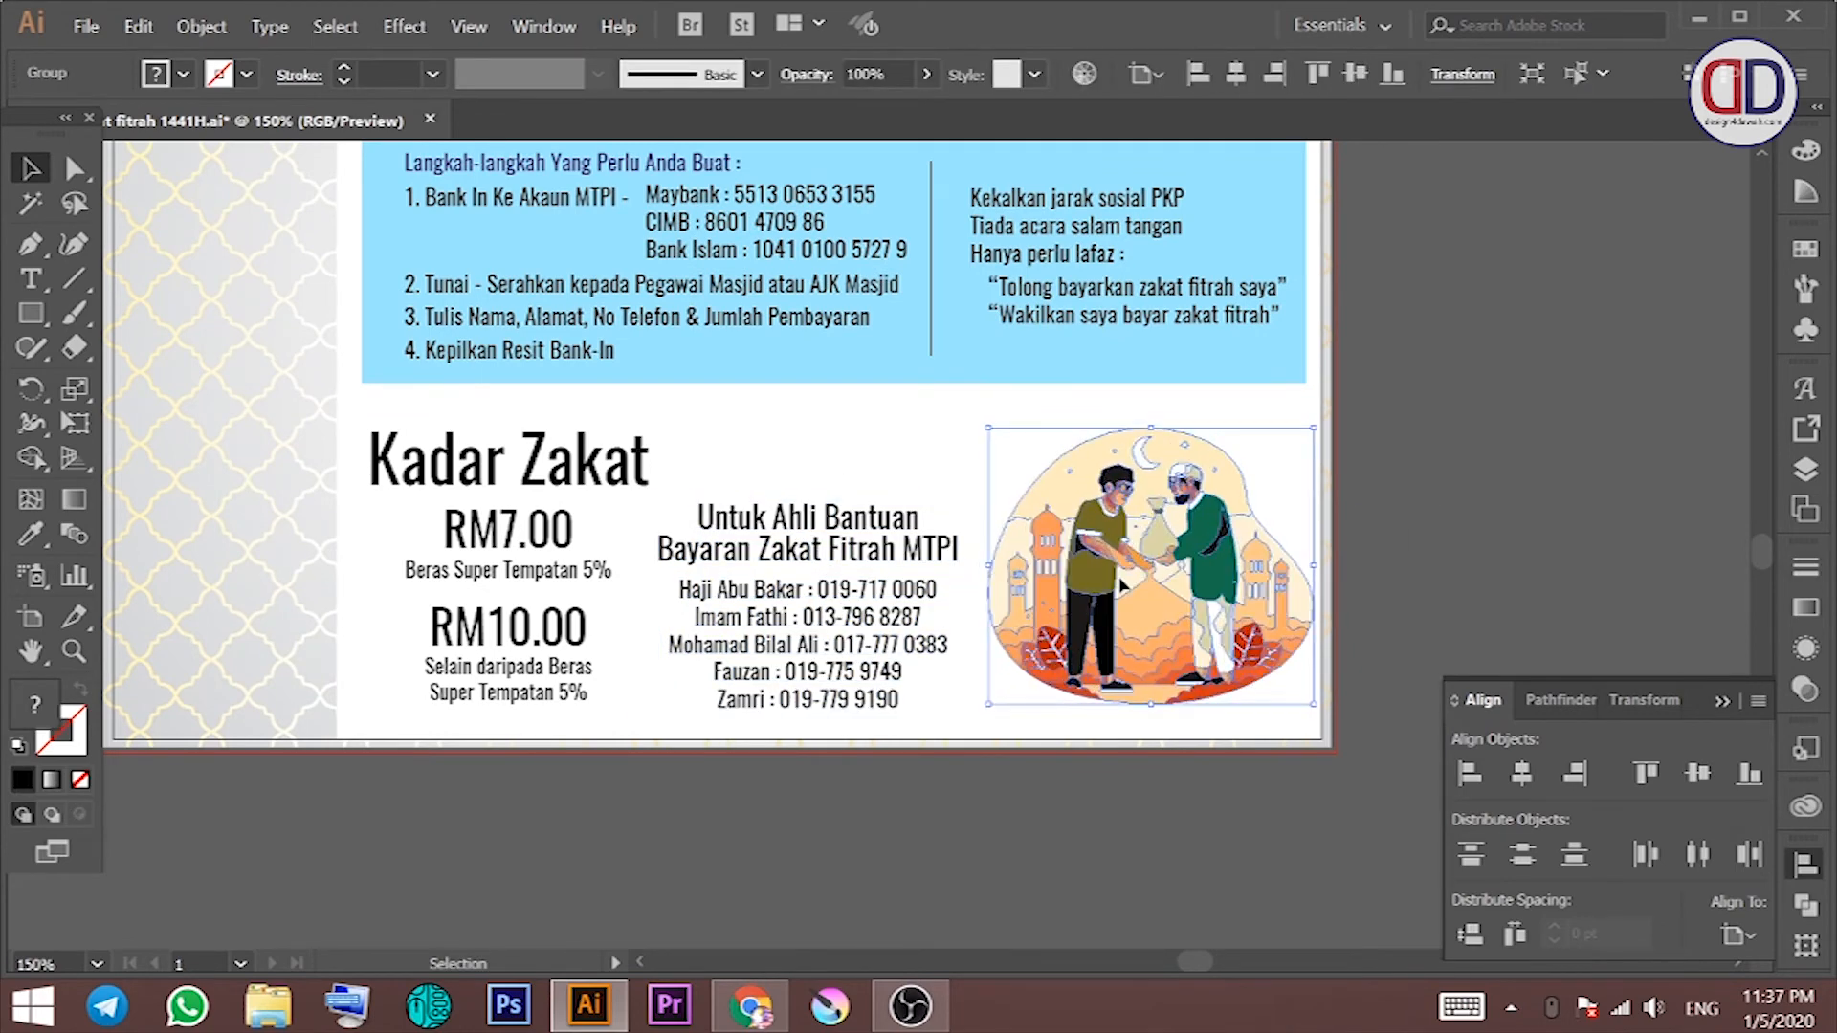
pyautogui.moveTo(820, 547); pyautogui.dragTo(838, 547)
pyautogui.moveTo(610, 421); pyautogui.dragTo(421, 571)
pyautogui.moveTo(366, 423); pyautogui.dragTo(376, 435)
# Step: Shrink the illustration slightly and move it down
pyautogui.click(604, 412)
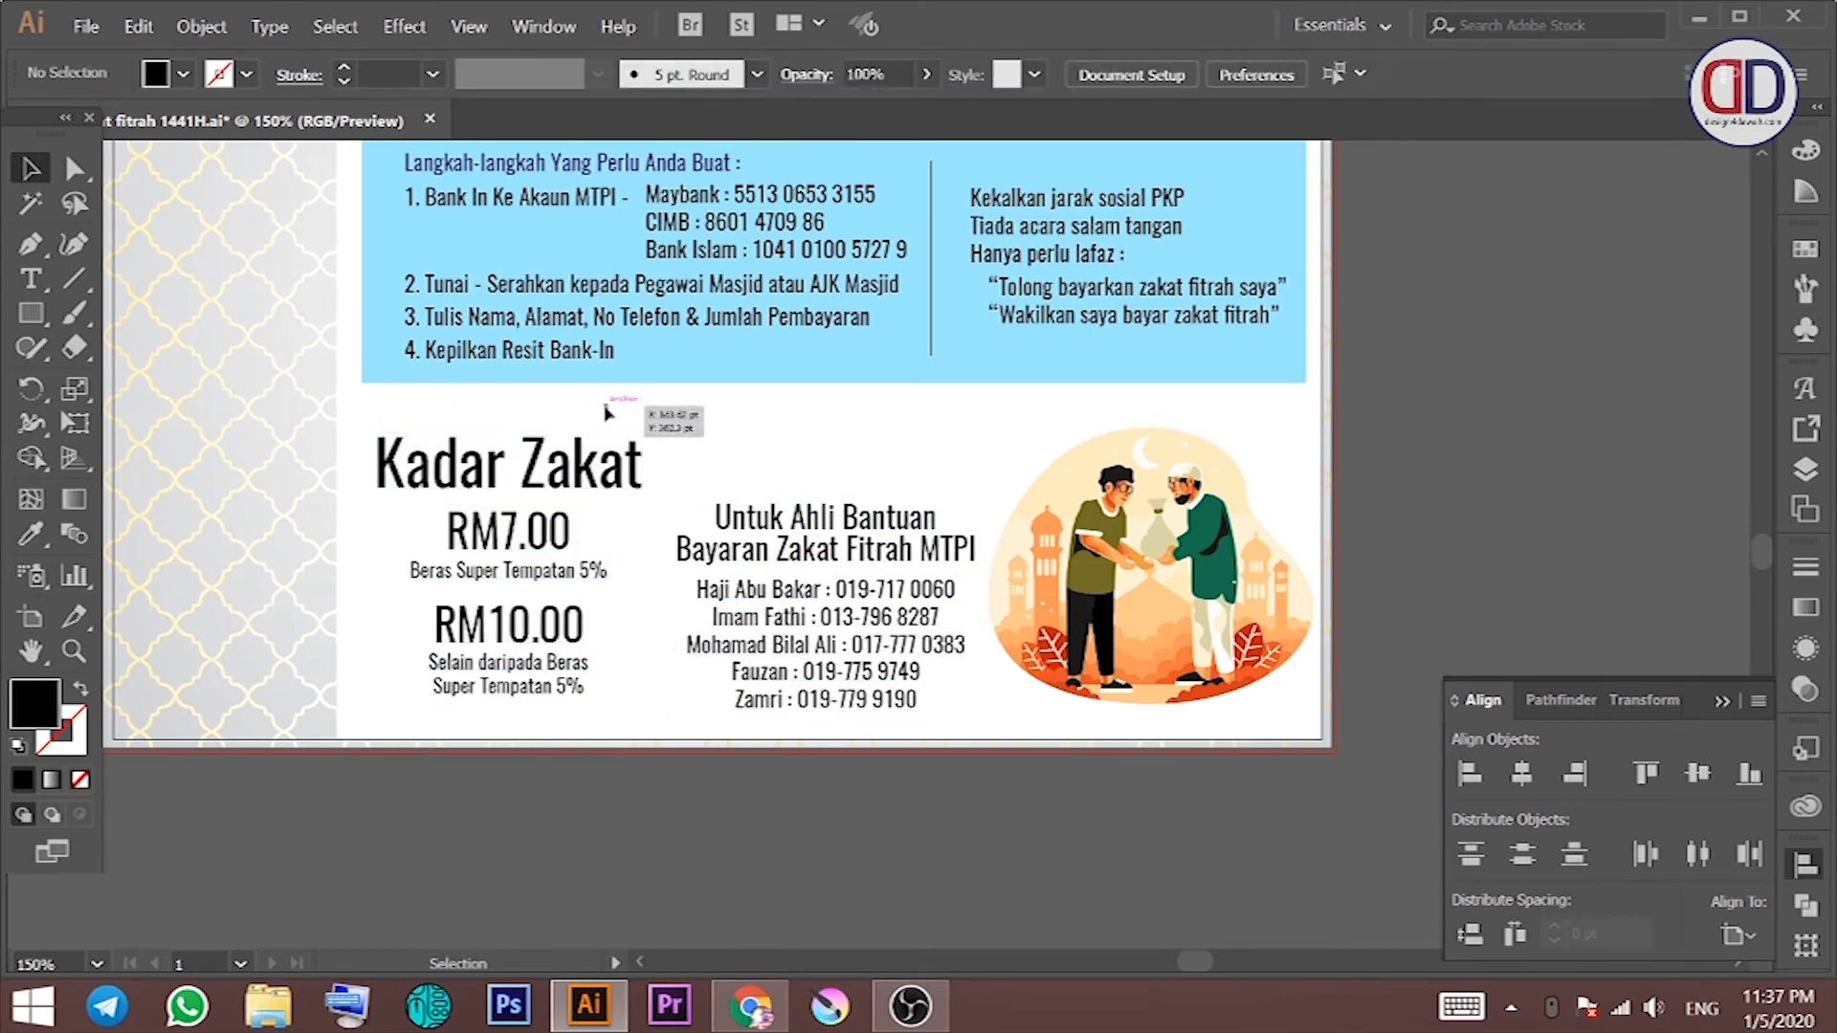
pyautogui.click(1100, 574)
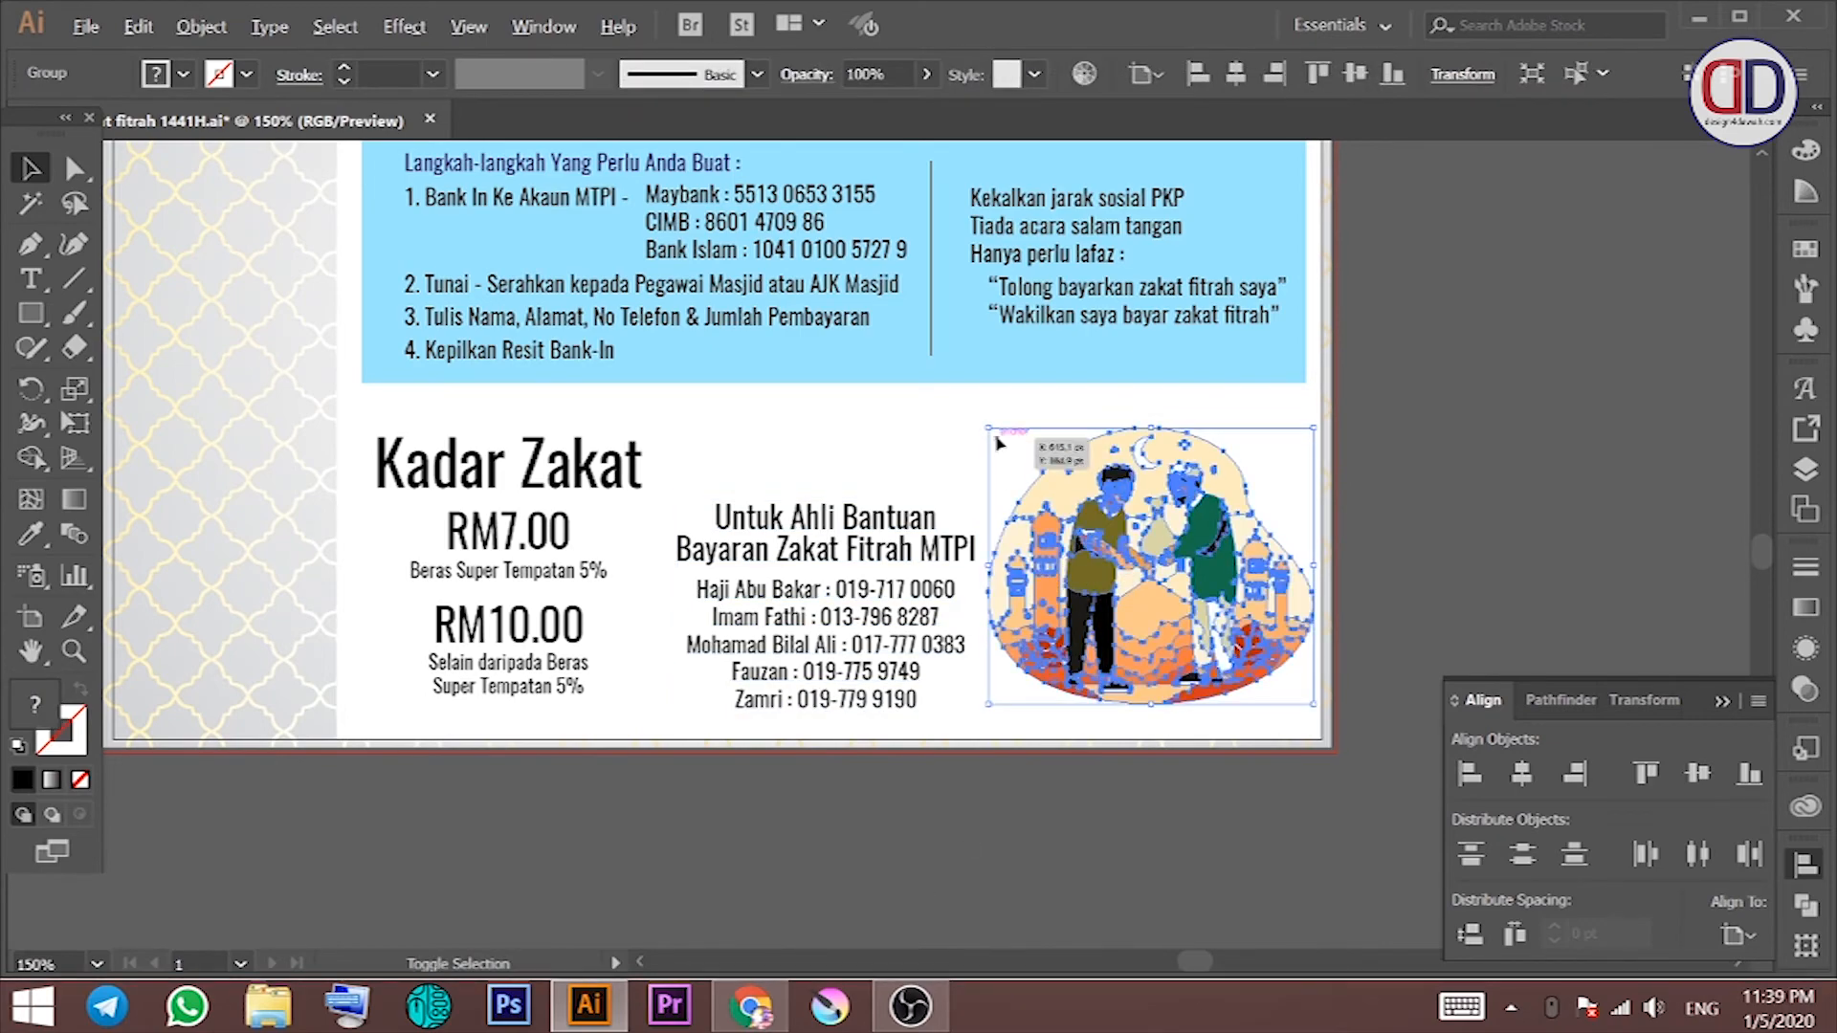
pyautogui.moveTo(999, 436); pyautogui.dragTo(1012, 448)
pyautogui.moveTo(1148, 564); pyautogui.dragTo(1018, 674)
pyautogui.click(1283, 550)
# Step: Copy the quote text below the blue box and retype it as 'KINI LEBIH MUDAH MENUNAIKAN ZAKAT ATAS TALIAN'
pyautogui.moveTo(1078, 556); pyautogui.dragTo(1040, 621)
pyautogui.keyDown('alt'); pyautogui.moveTo(868, 451); pyautogui.dragTo(629, 583); pyautogui.keyUp('alt')
pyautogui.doubleClick(656, 580)
pyautogui.hotkey('ctrl', 'a')
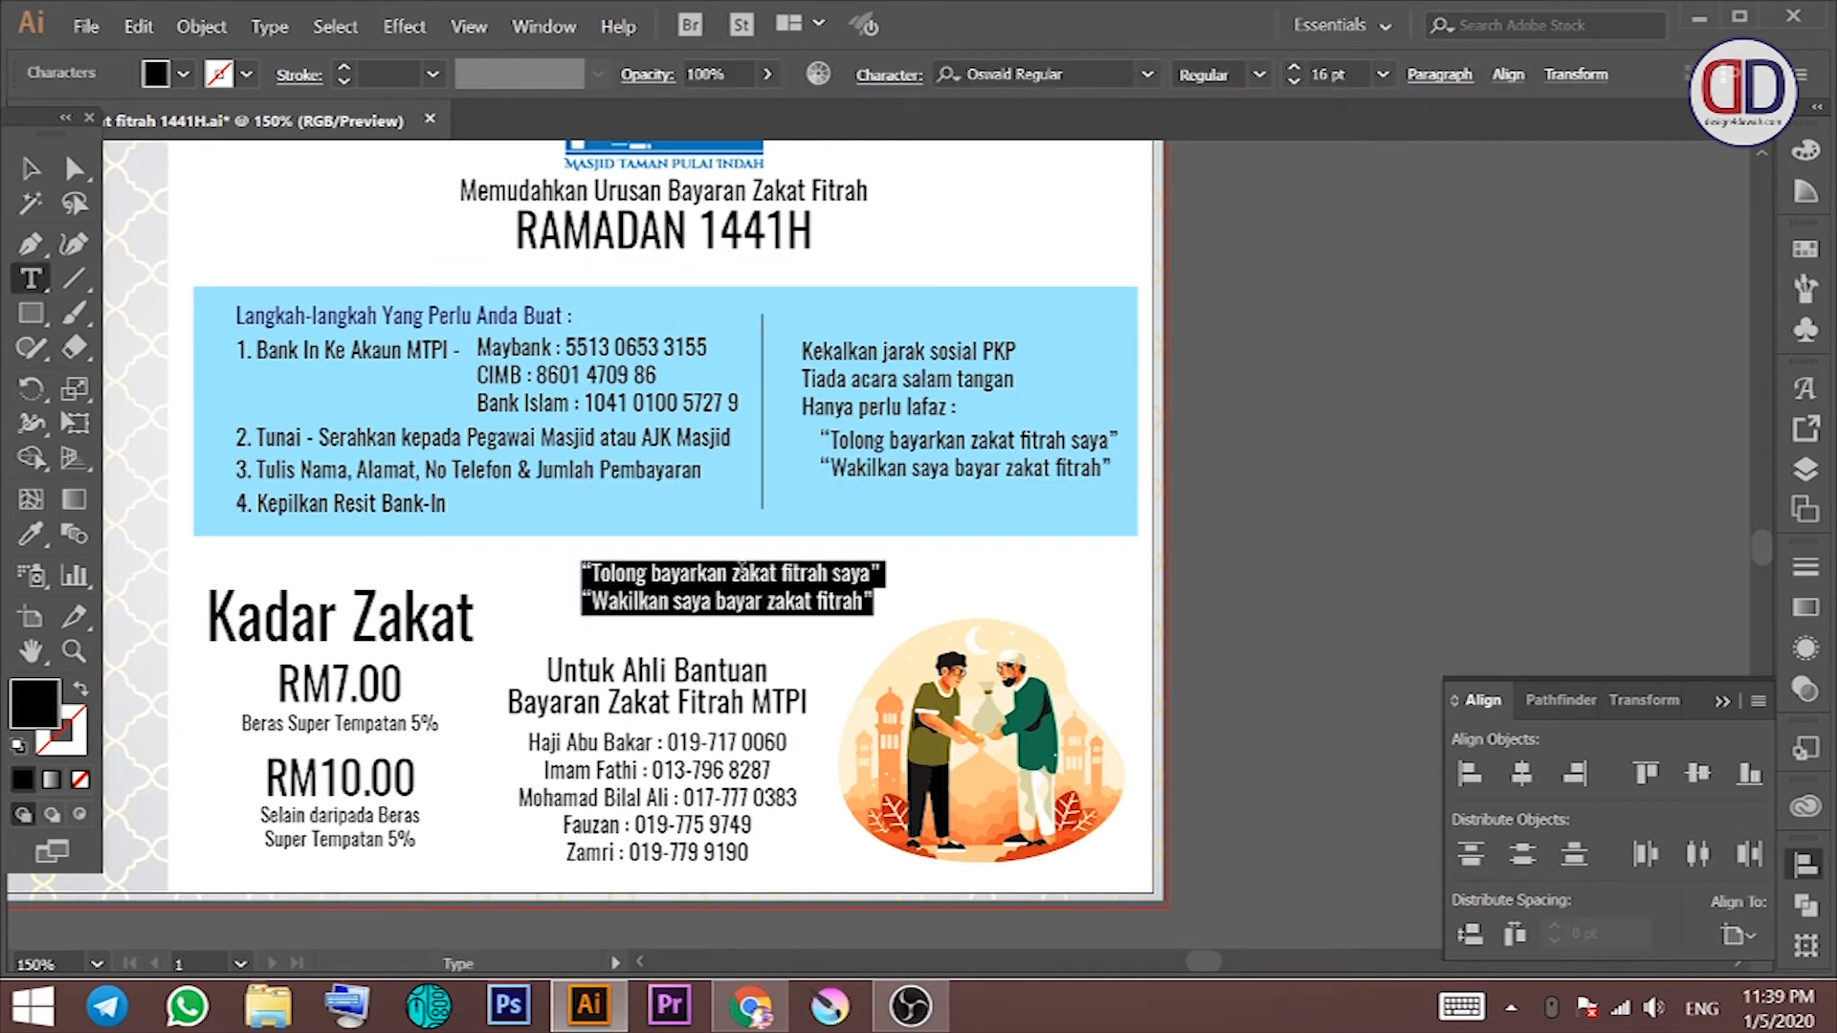
pyautogui.write('KINI LEBIH MUDAH MENUNAIKAN ZAKAT ATAS TALIAN')
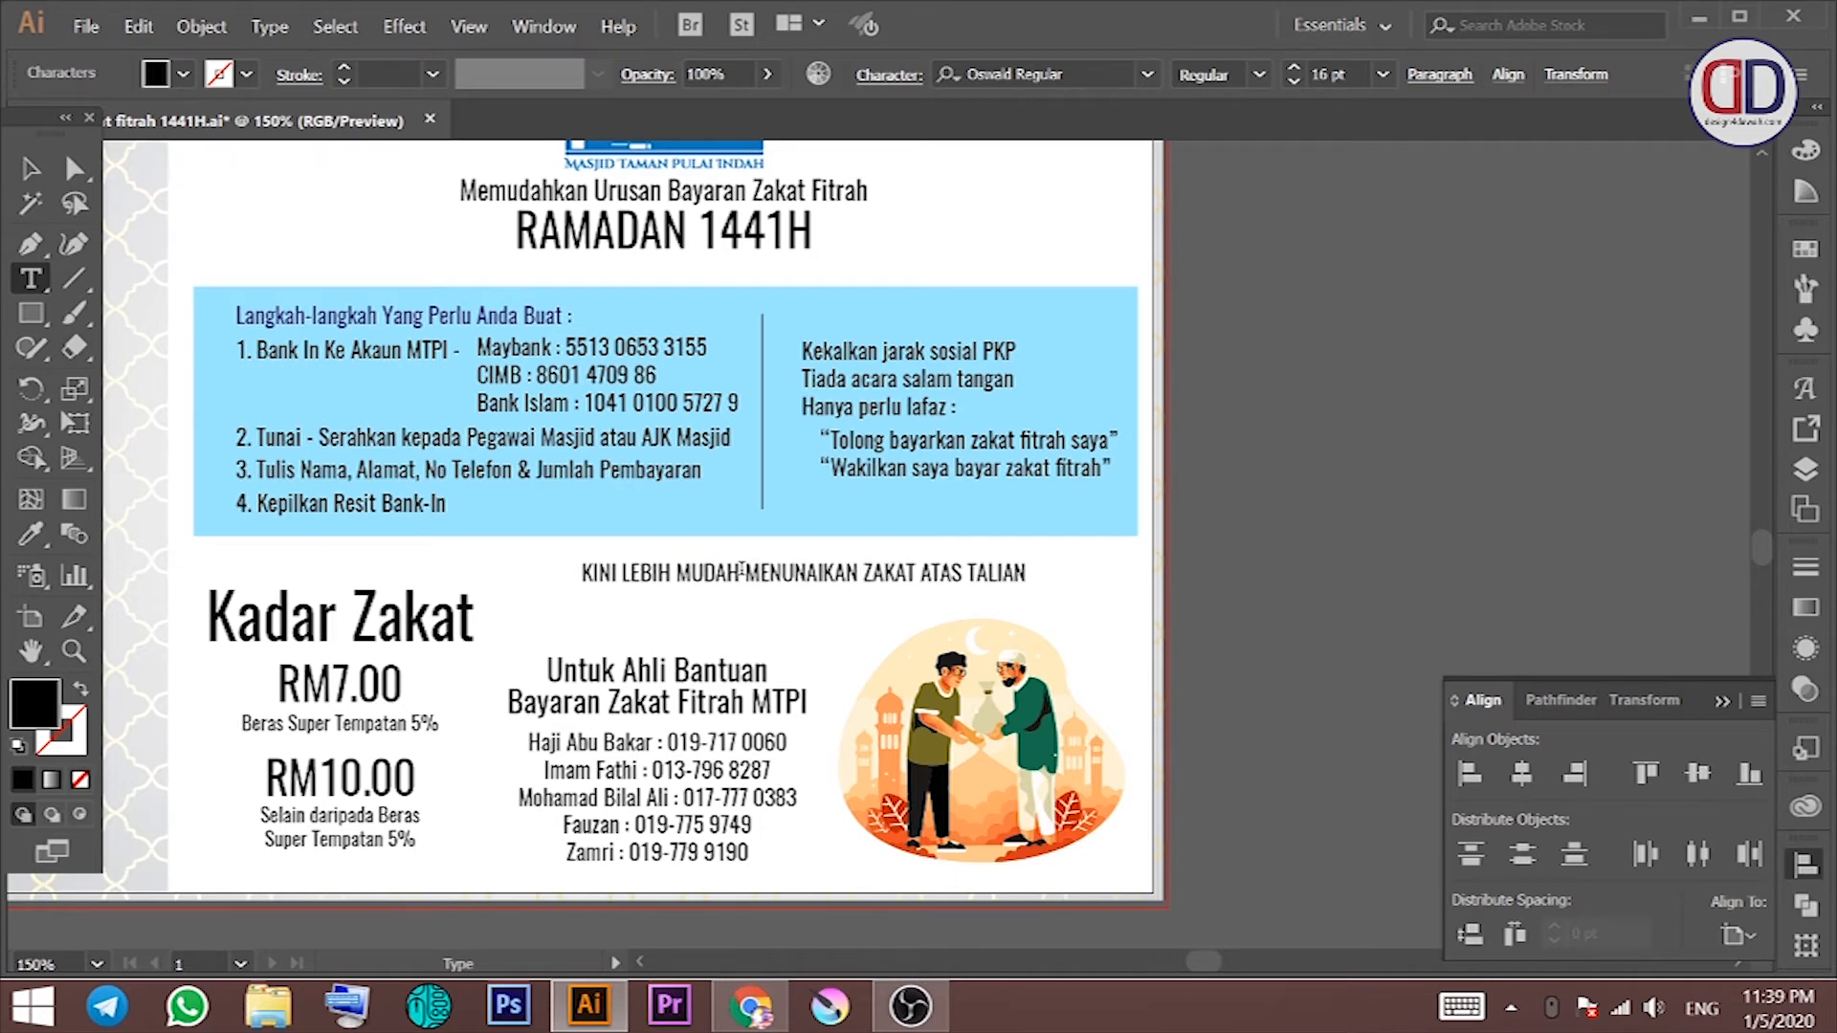
pyautogui.click(32, 170)
pyautogui.moveTo(756, 586)
pyautogui.mouseDown()
pyautogui.moveTo(743, 678)
pyautogui.moveTo(735, 591)
pyautogui.mouseUp()
pyautogui.click(890, 622)
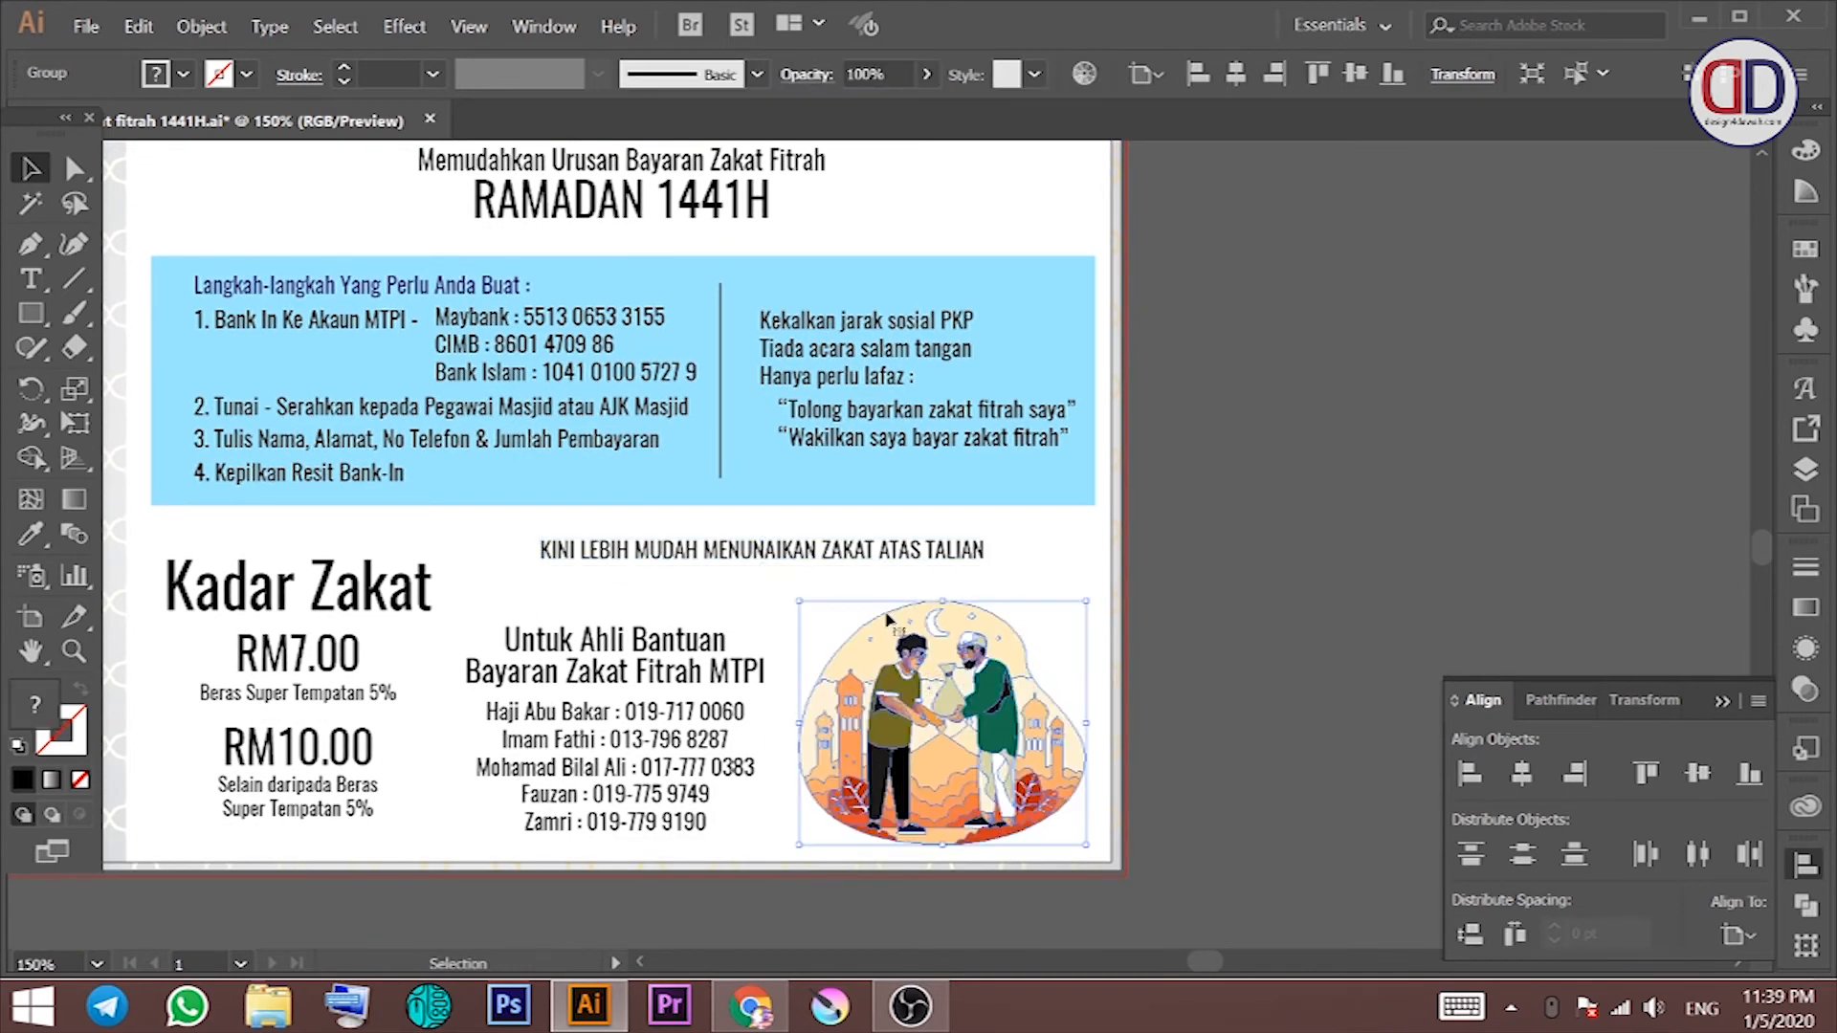
# Step: Colour the Kadar Zakat and Untuk Ahli Bantuan headings dark blue
pyautogui.moveTo(752, 617); pyautogui.dragTo(951, 610)
pyautogui.click(622, 593)
pyautogui.click(184, 75)
pyautogui.click(241, 144)
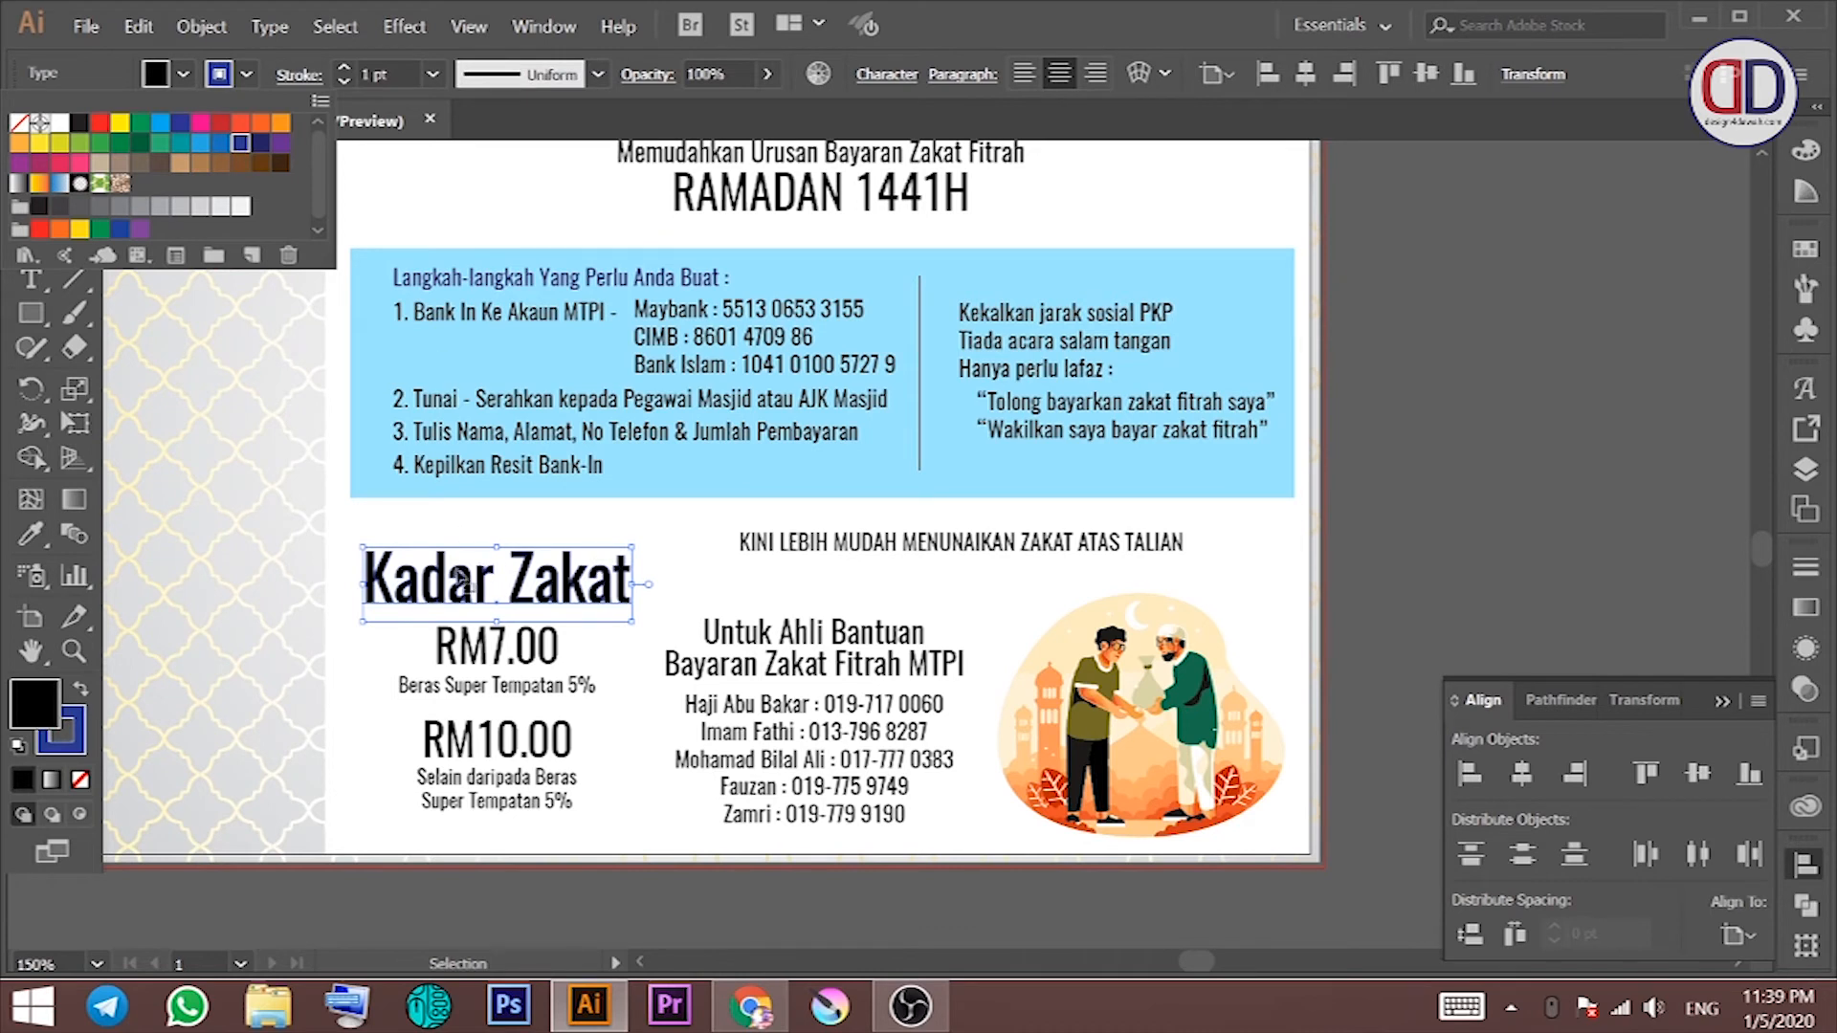
pyautogui.click(79, 772)
pyautogui.click(45, 689)
pyautogui.click(184, 75)
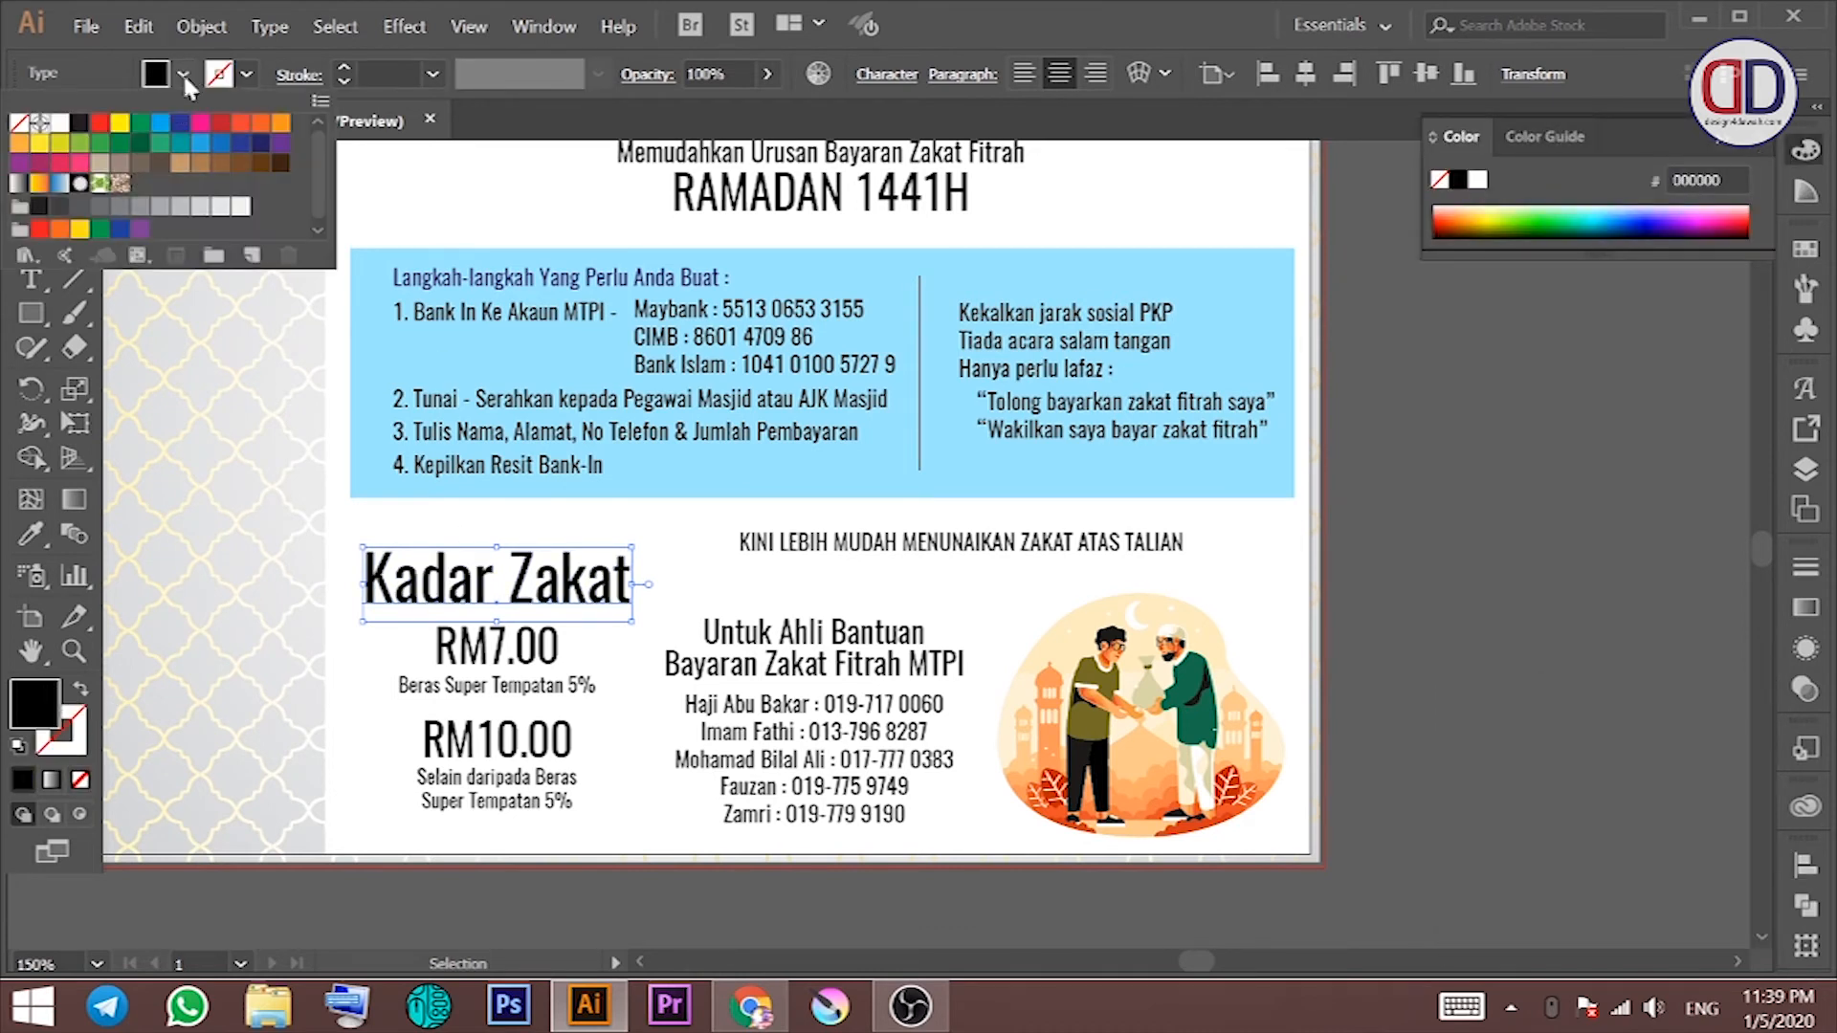
pyautogui.click(241, 144)
pyautogui.click(780, 645)
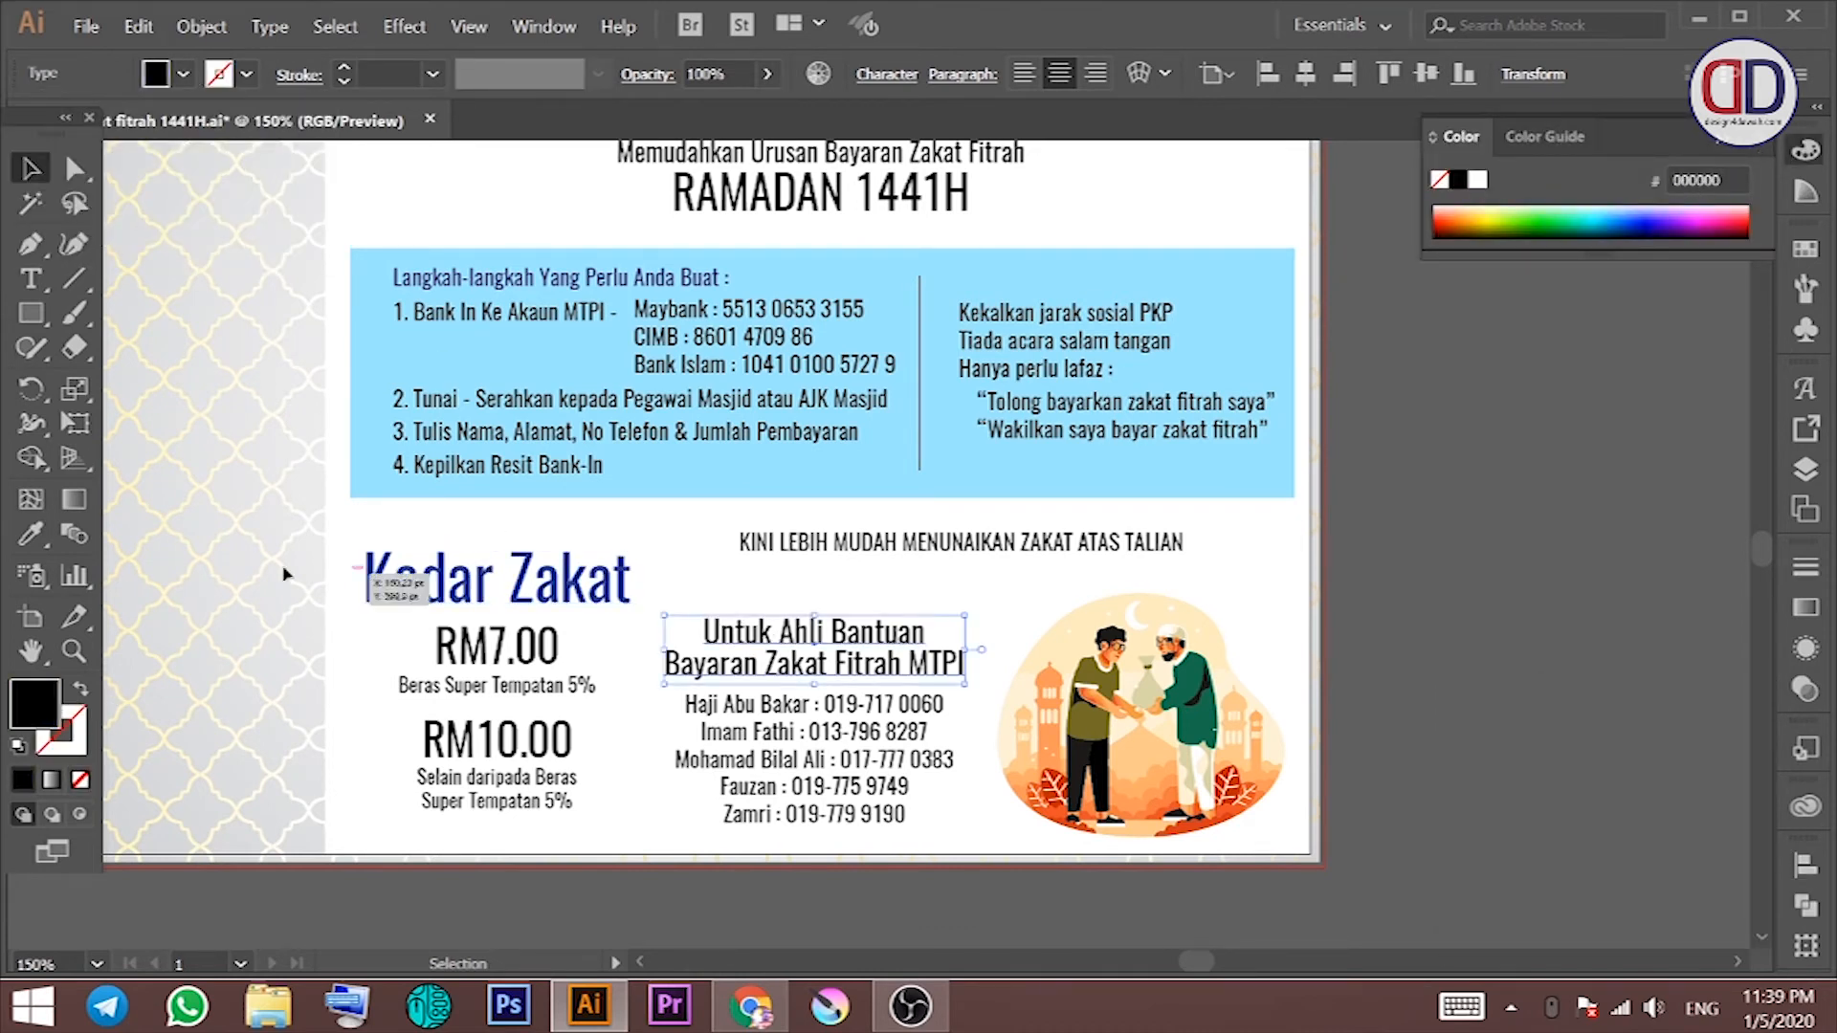
pyautogui.click(184, 75)
pyautogui.click(241, 143)
pyautogui.click(381, 681)
# Step: Enlarge the KINI tagline proportionally and move it down slightly left
pyautogui.click(407, 670)
pyautogui.click(842, 545)
pyautogui.click(1001, 660)
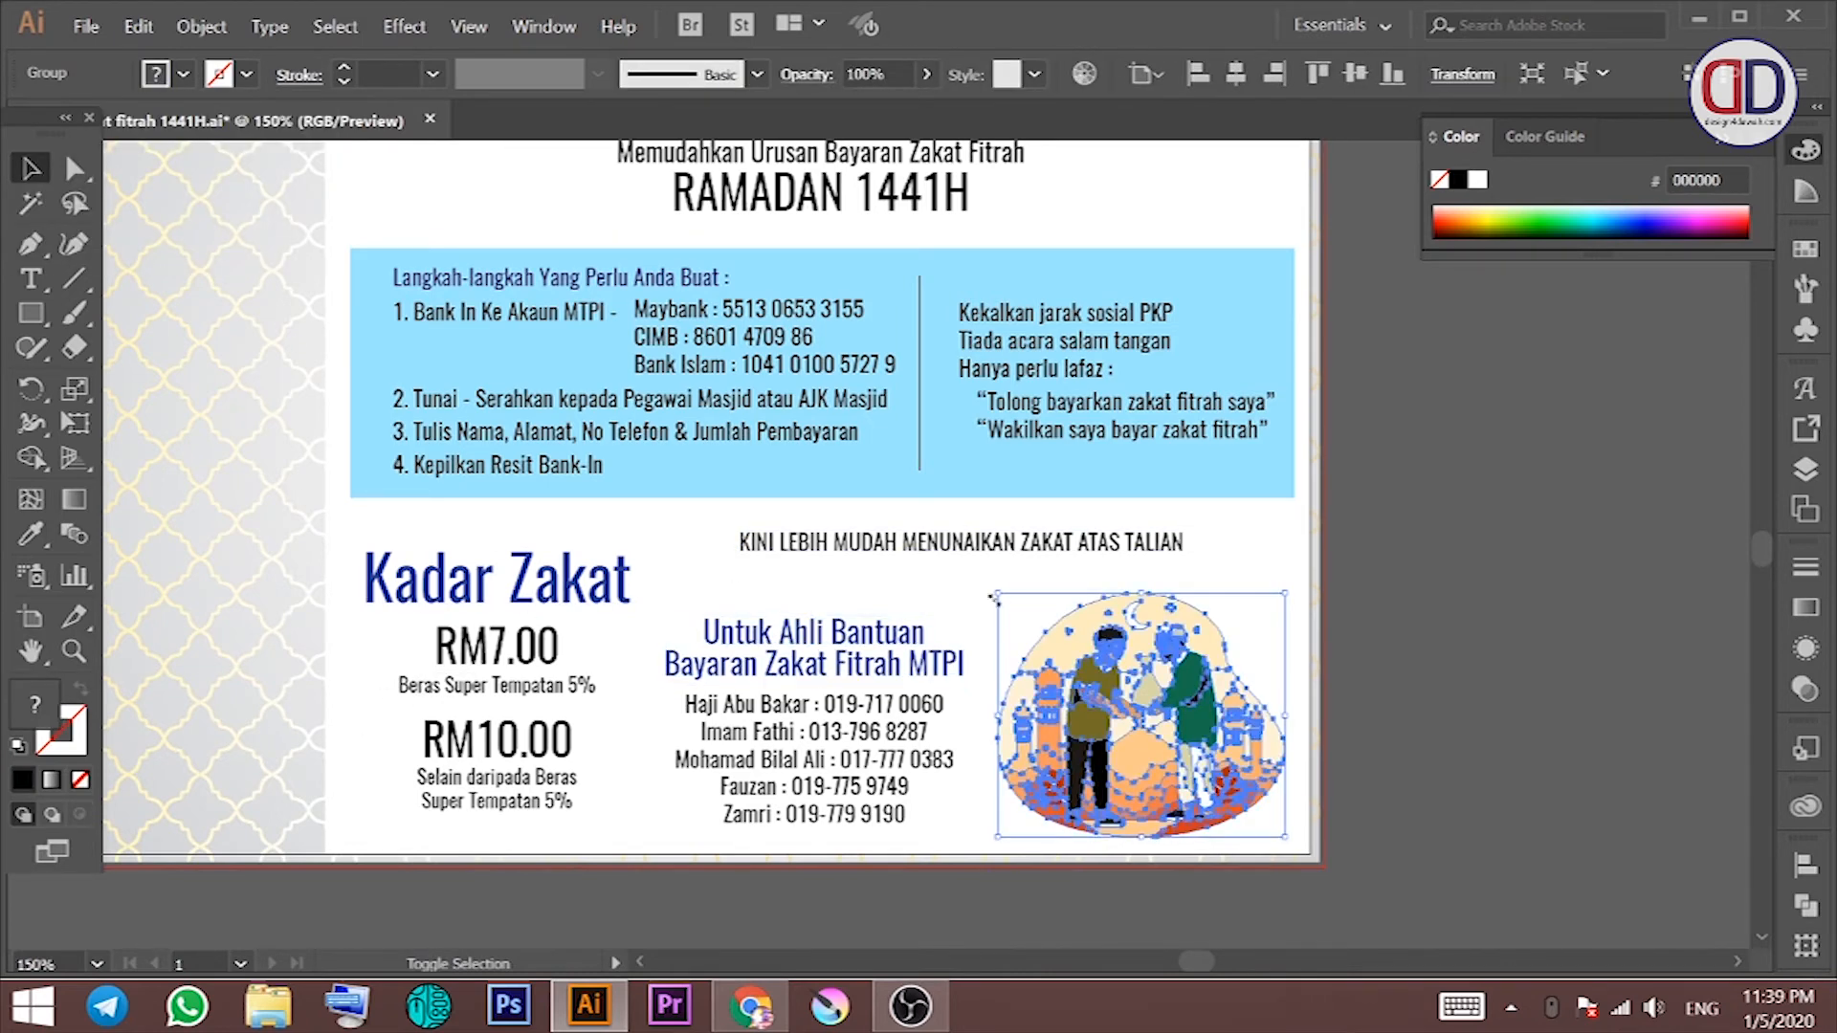
pyautogui.click(928, 587)
pyautogui.doubleClick(912, 549)
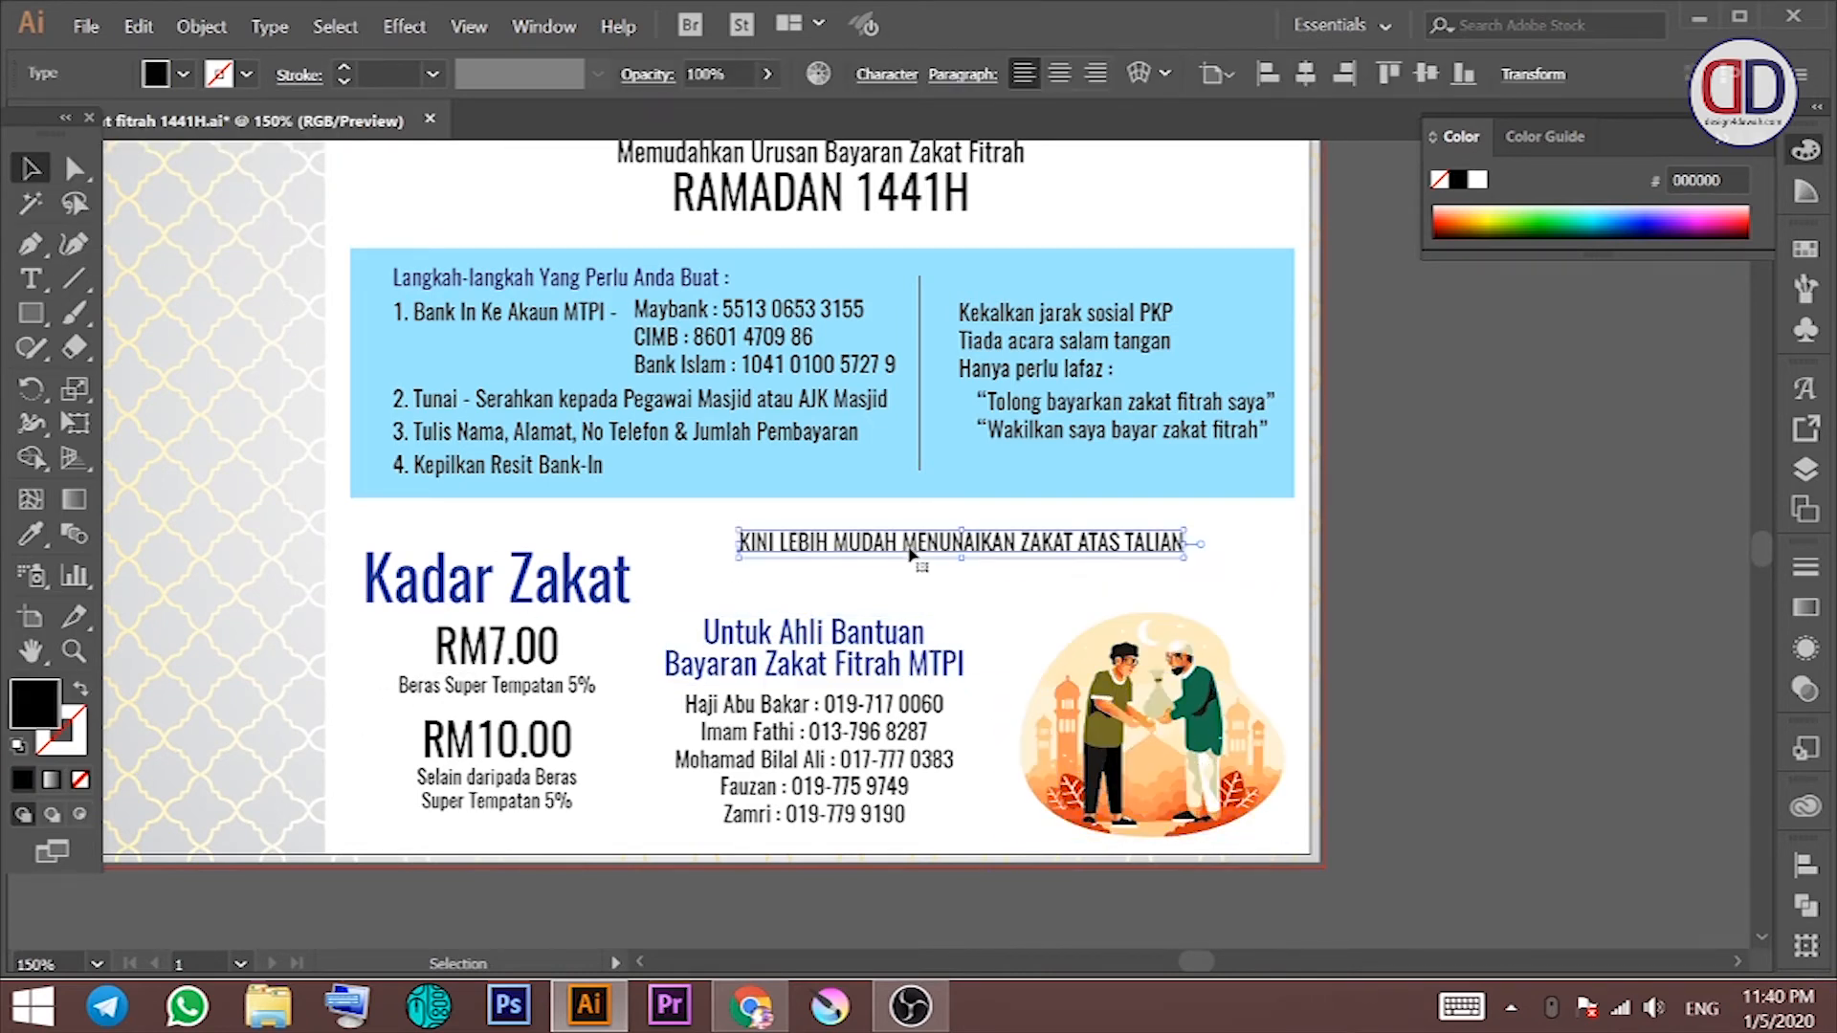
pyautogui.hotkey('ctrl', 'a')
pyautogui.click(31, 170)
pyautogui.click(887, 73)
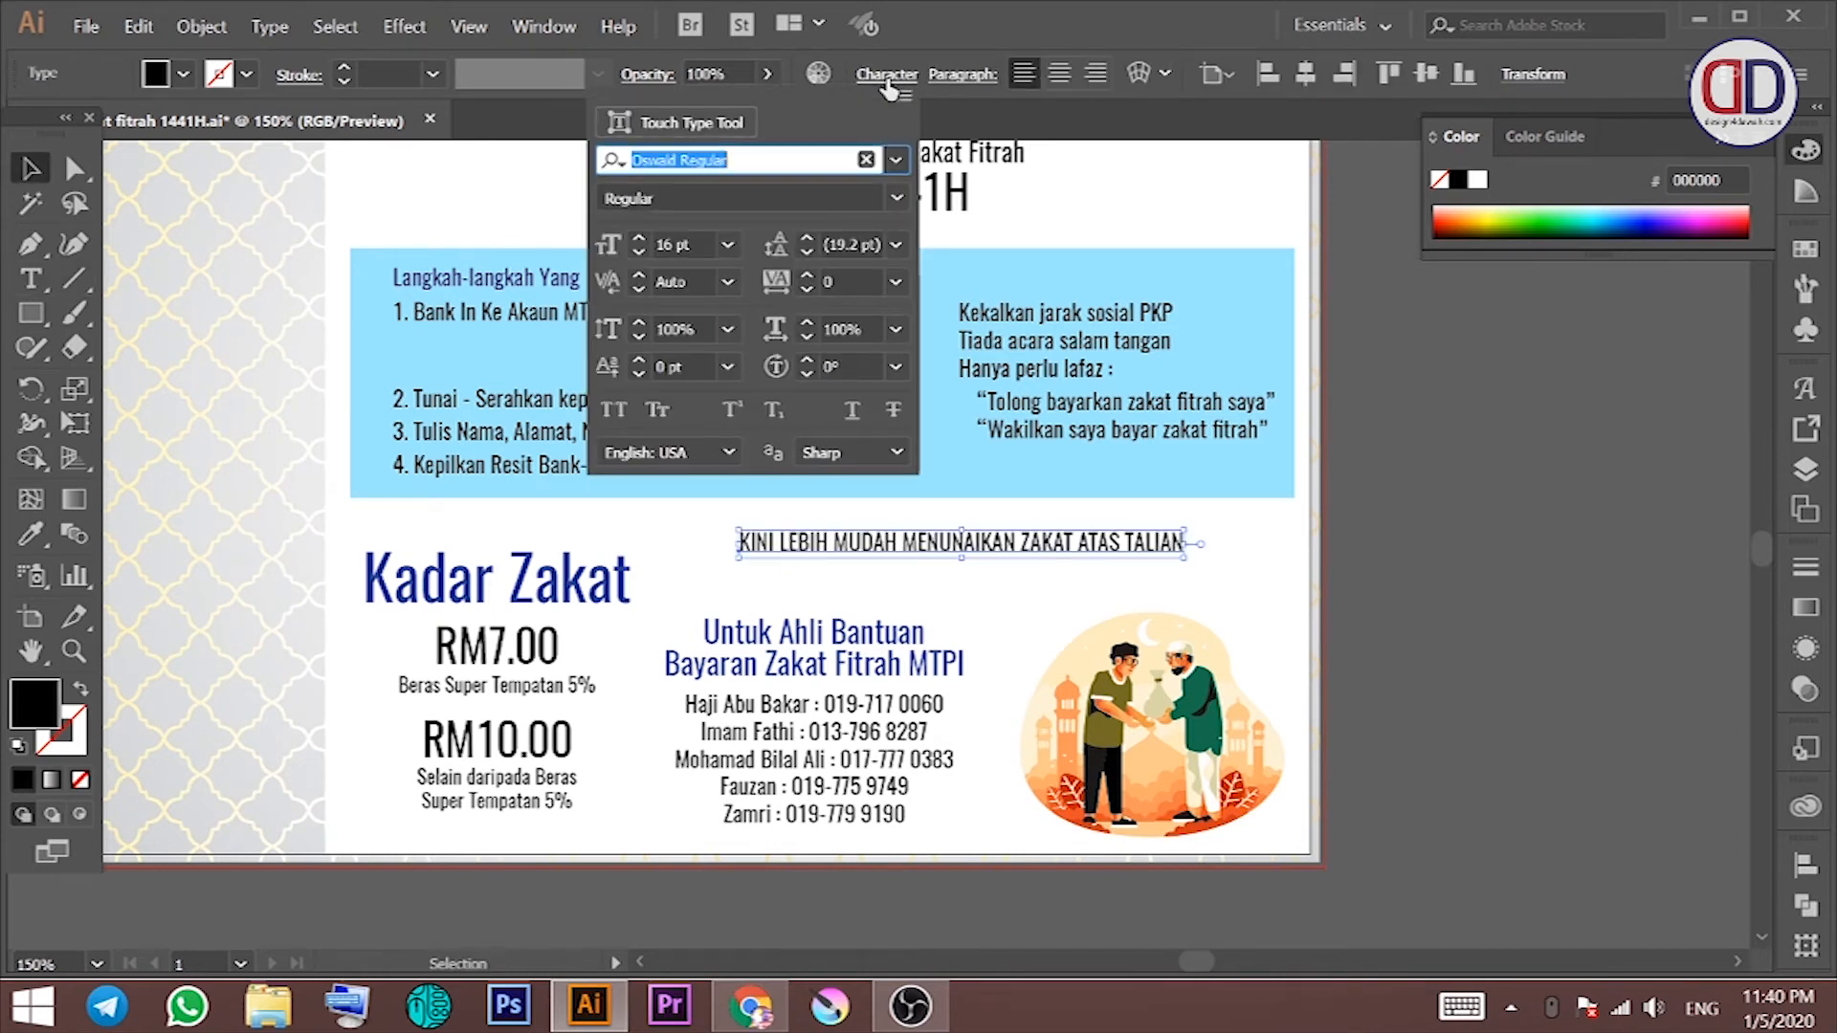
pyautogui.click(887, 74)
pyautogui.moveTo(1184, 556); pyautogui.dragTo(1252, 591)
pyautogui.moveTo(1099, 557); pyautogui.dragTo(1062, 557)
pyautogui.click(1399, 522)
pyautogui.click(1428, 517)
# Step: Colour the Maybank account number dark blue in the bank details text
pyautogui.doubleClick(761, 394)
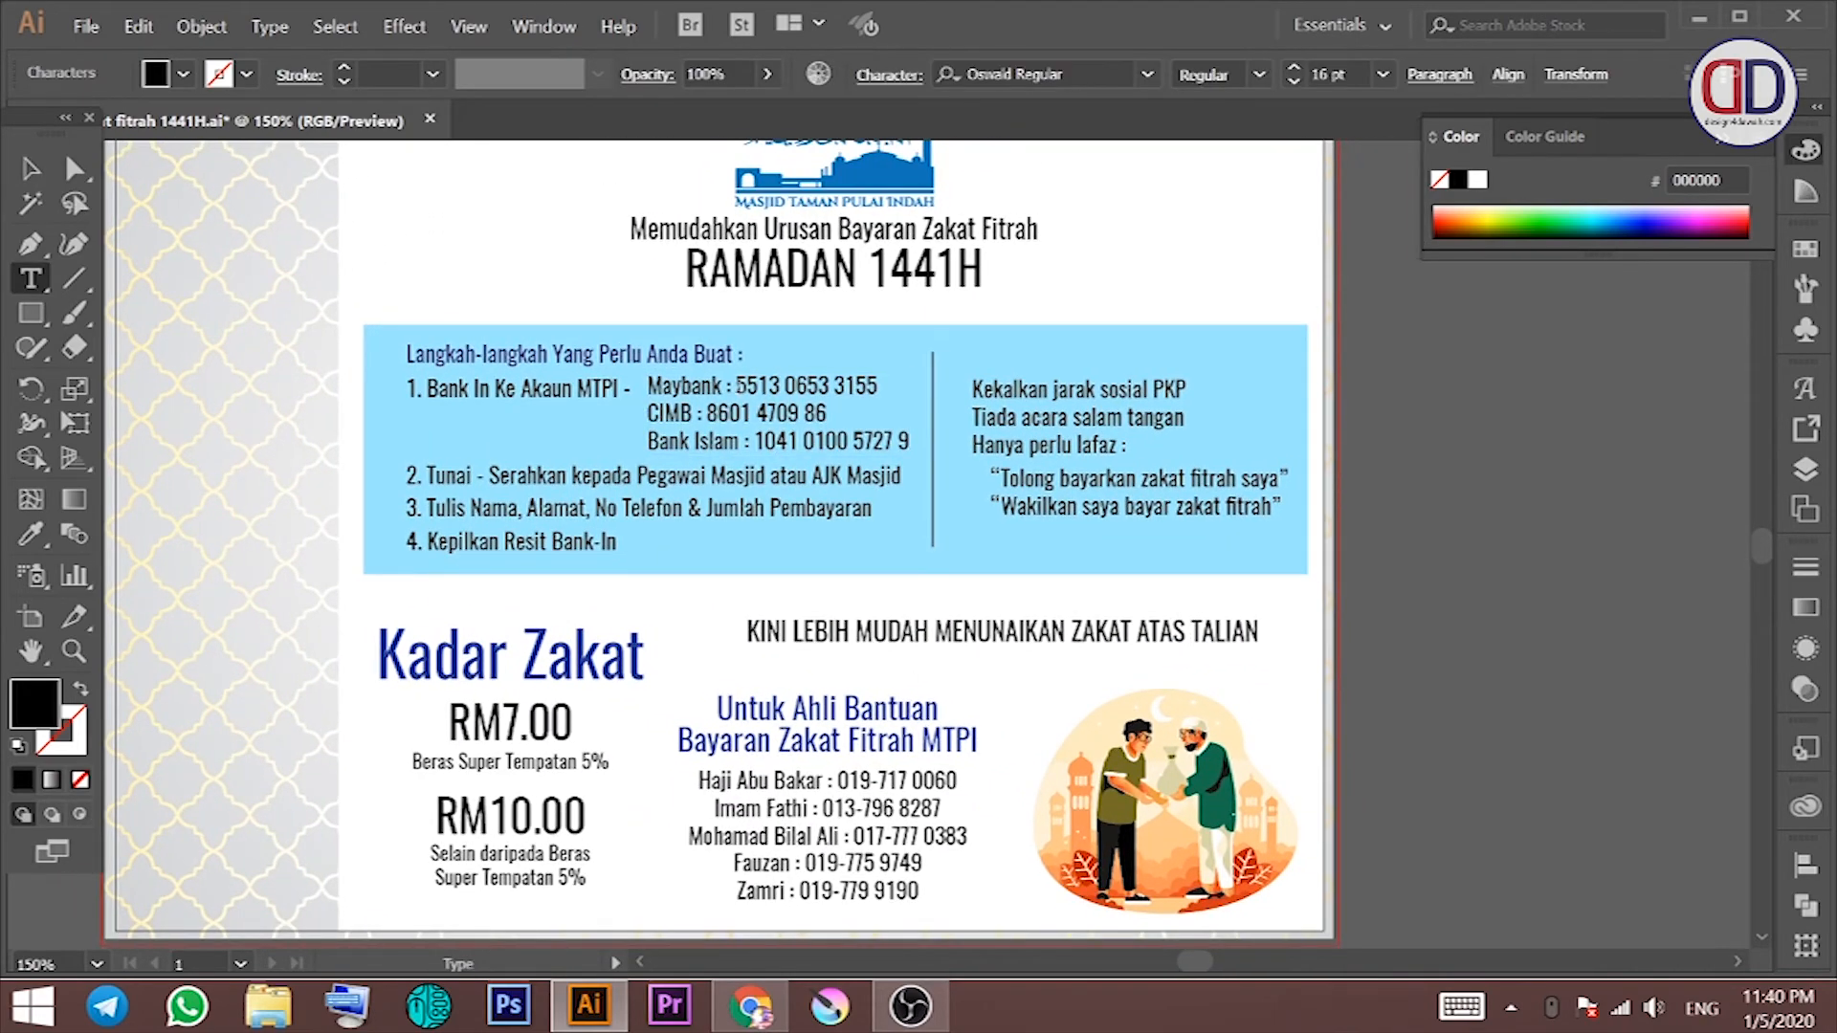
pyautogui.moveTo(877, 386); pyautogui.dragTo(735, 387)
pyautogui.click(182, 74)
pyautogui.click(261, 146)
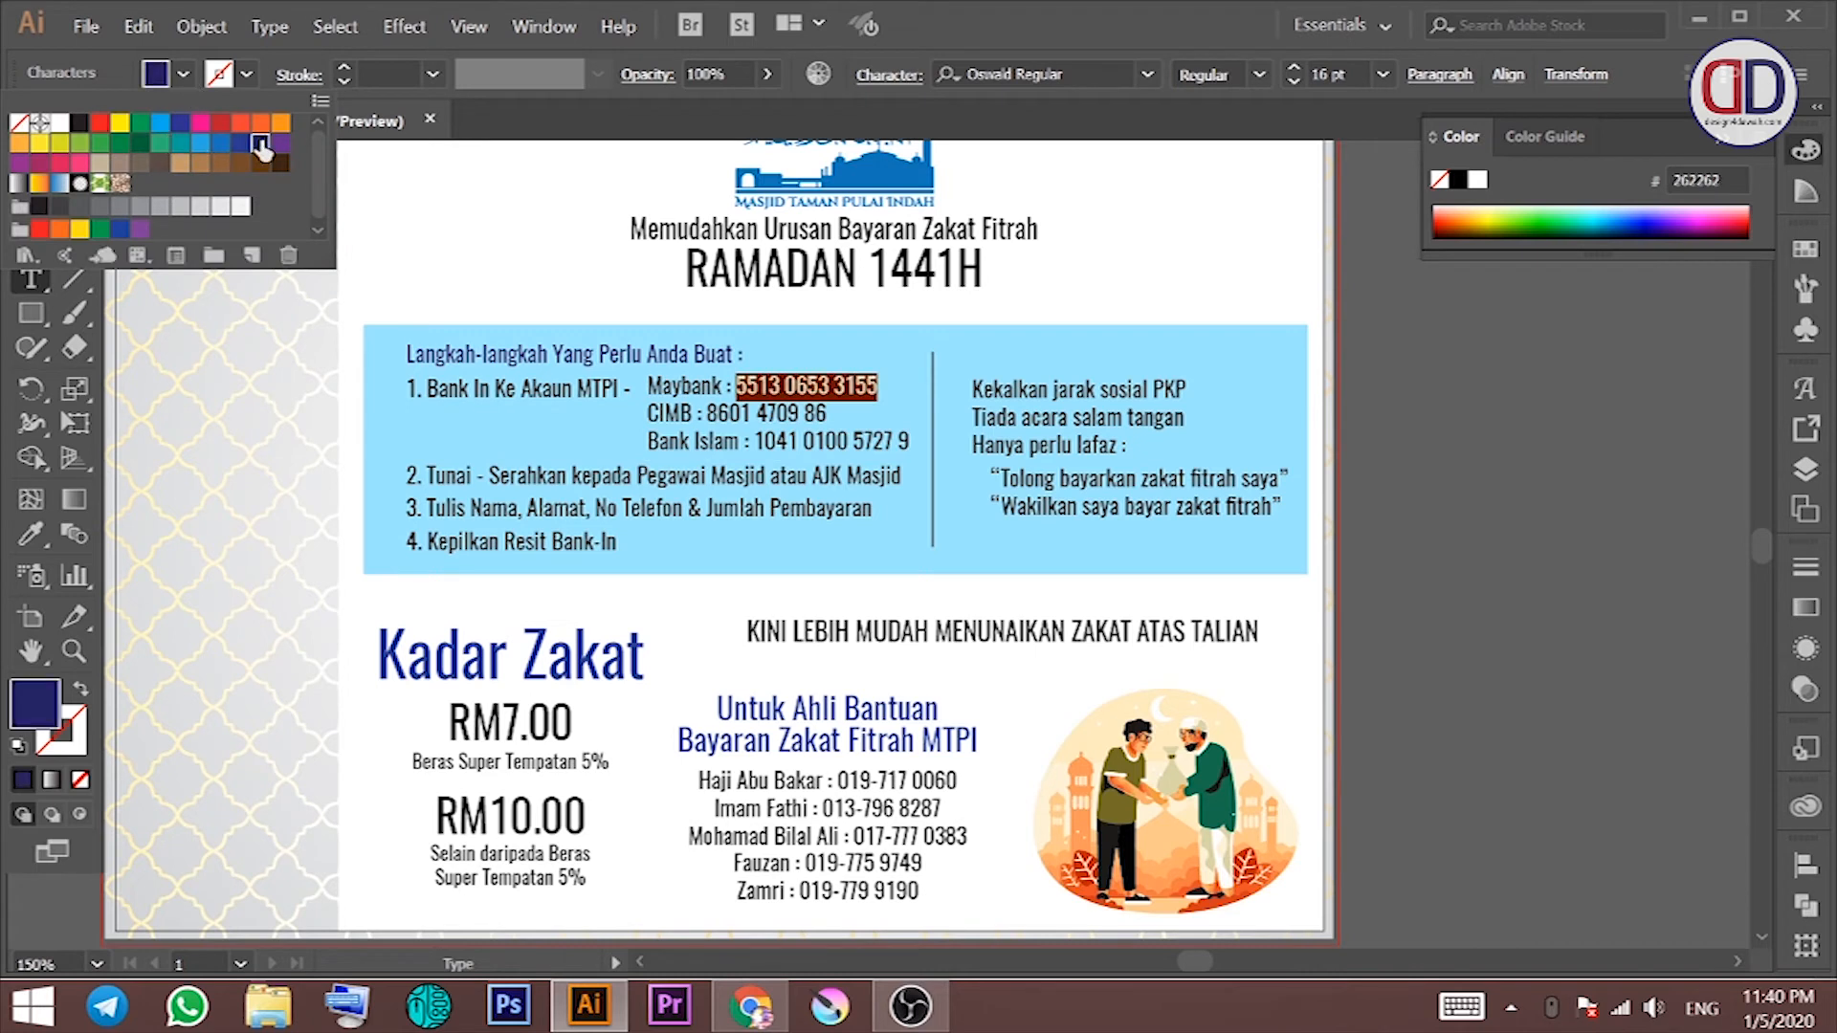
pyautogui.moveTo(826, 414); pyautogui.dragTo(707, 414)
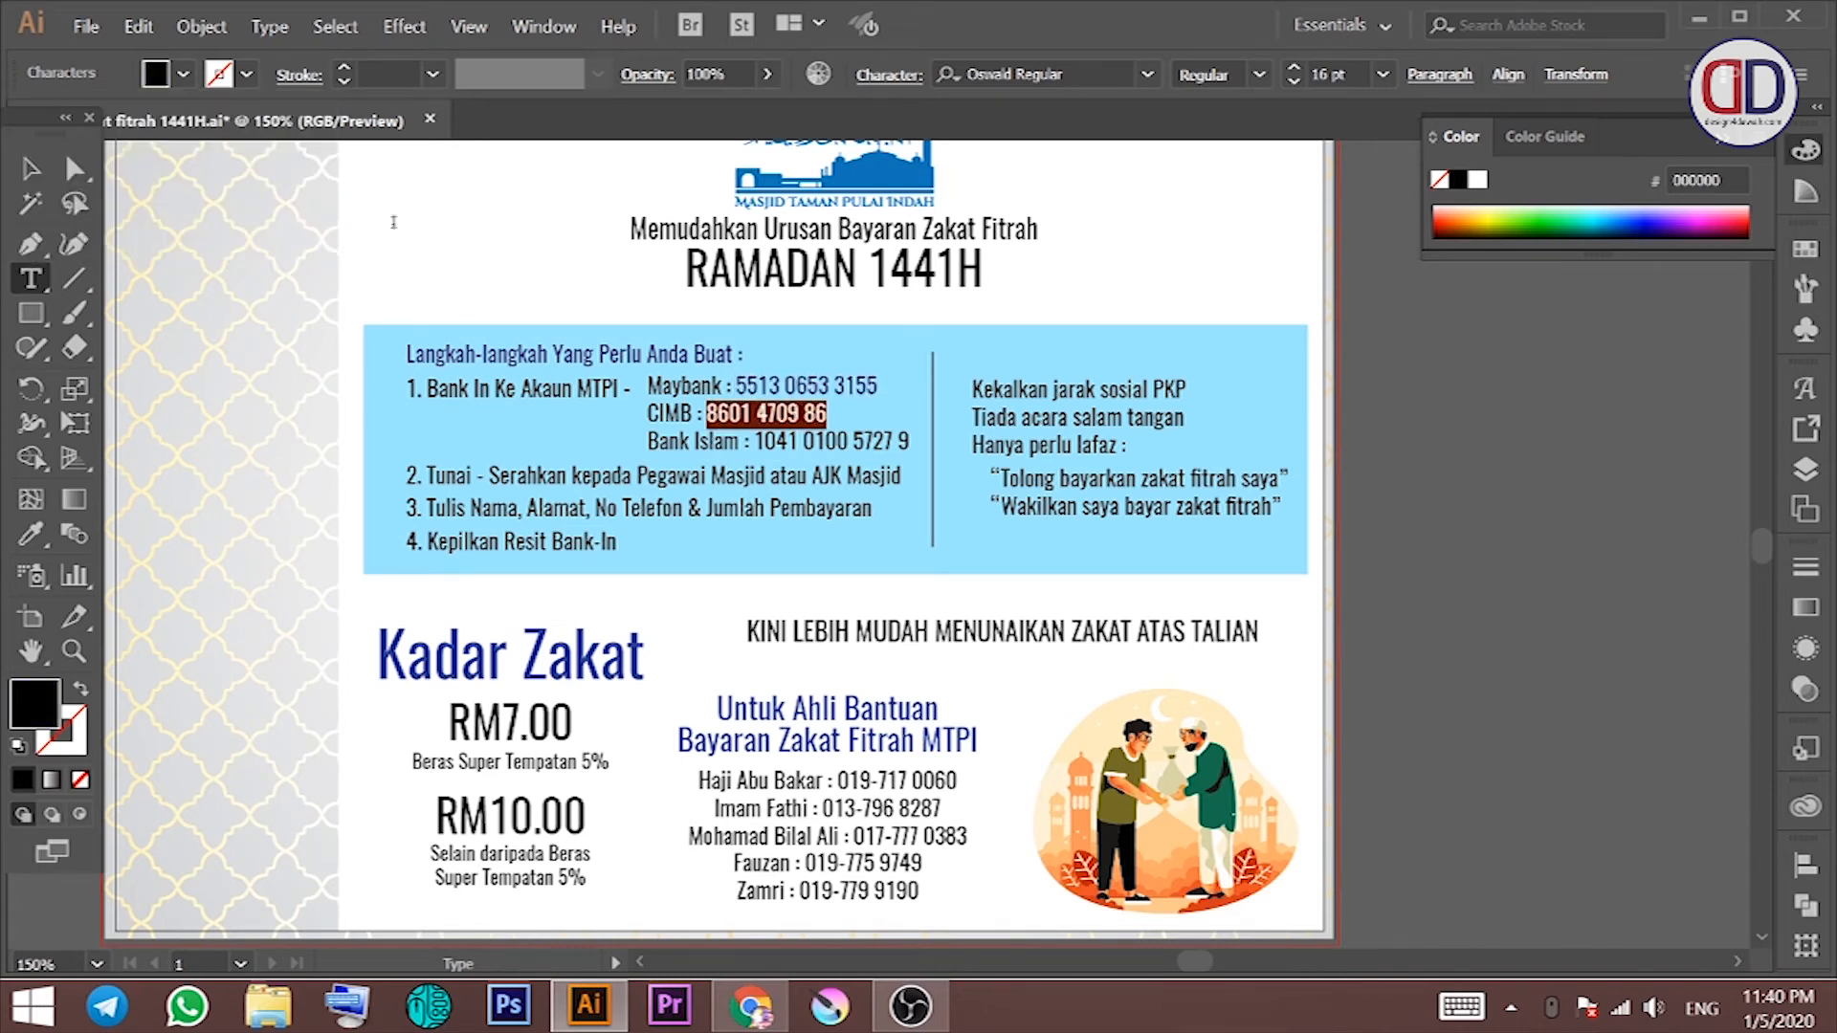
pyautogui.press('Escape')
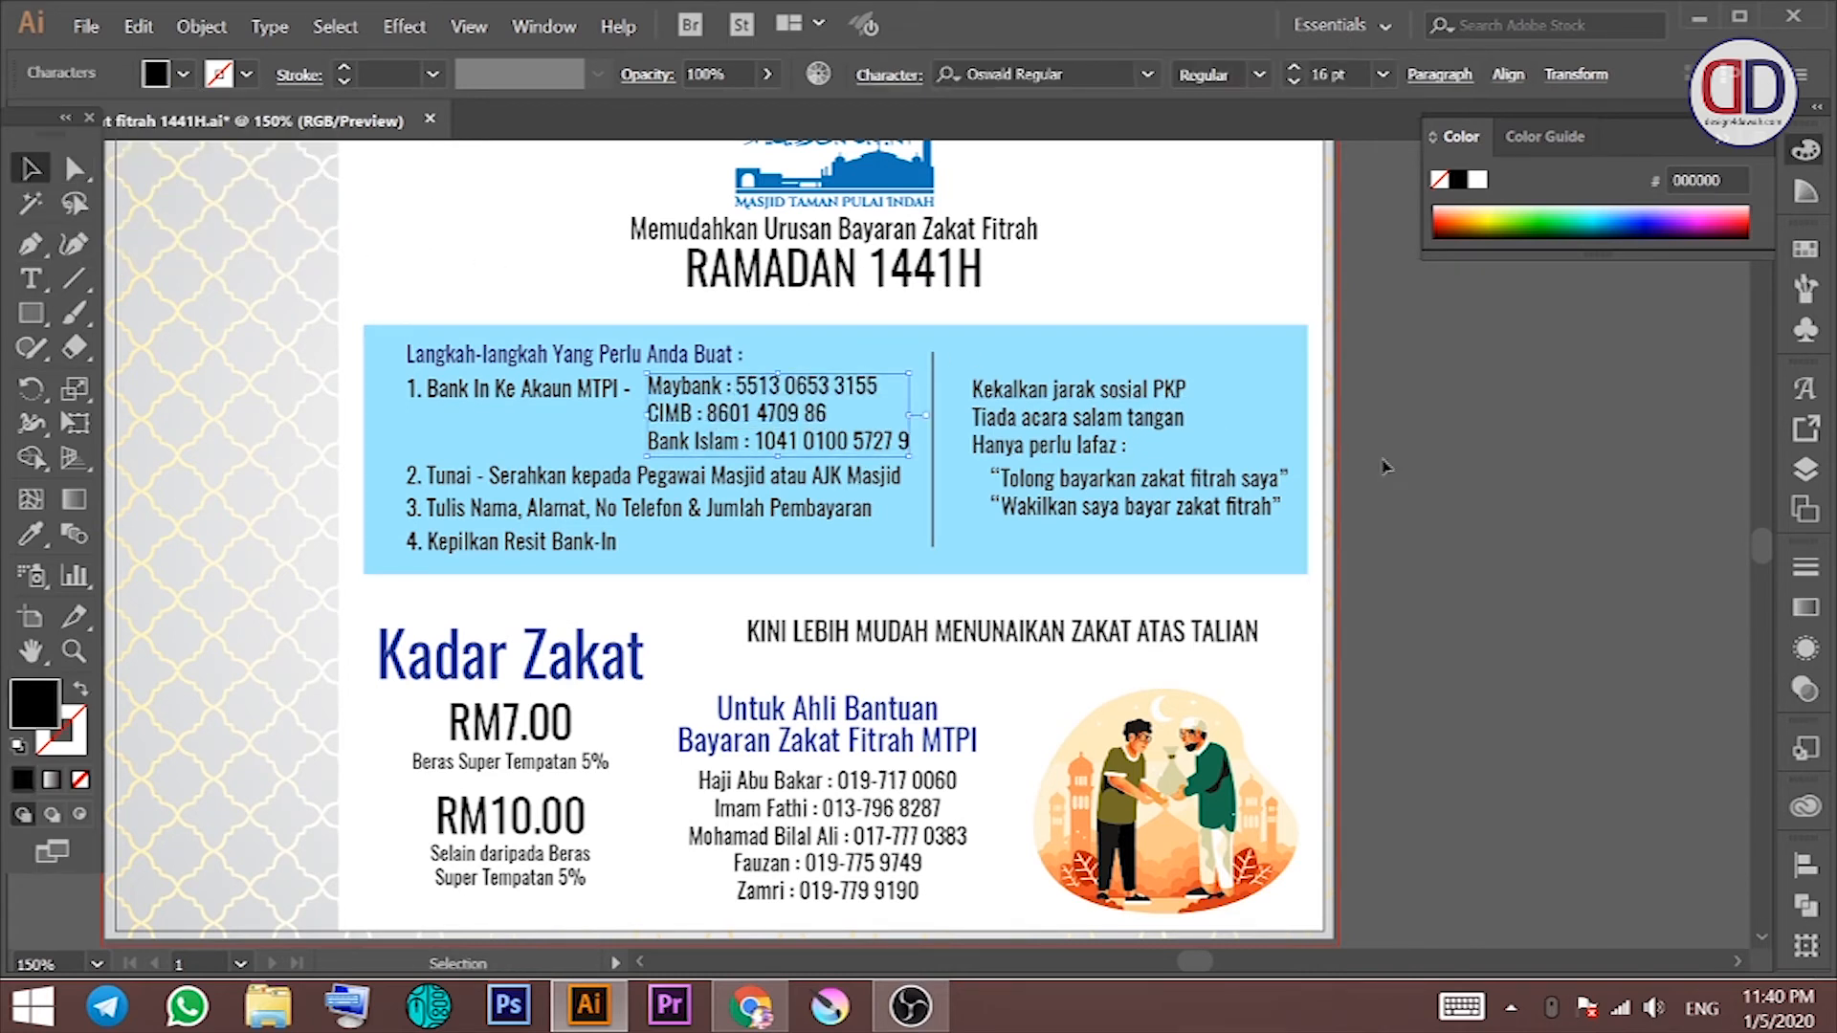
# Step: Swap the steps box's fill and stroke so it shows only a thick light-blue border
pyautogui.click(1327, 499)
pyautogui.click(387, 367)
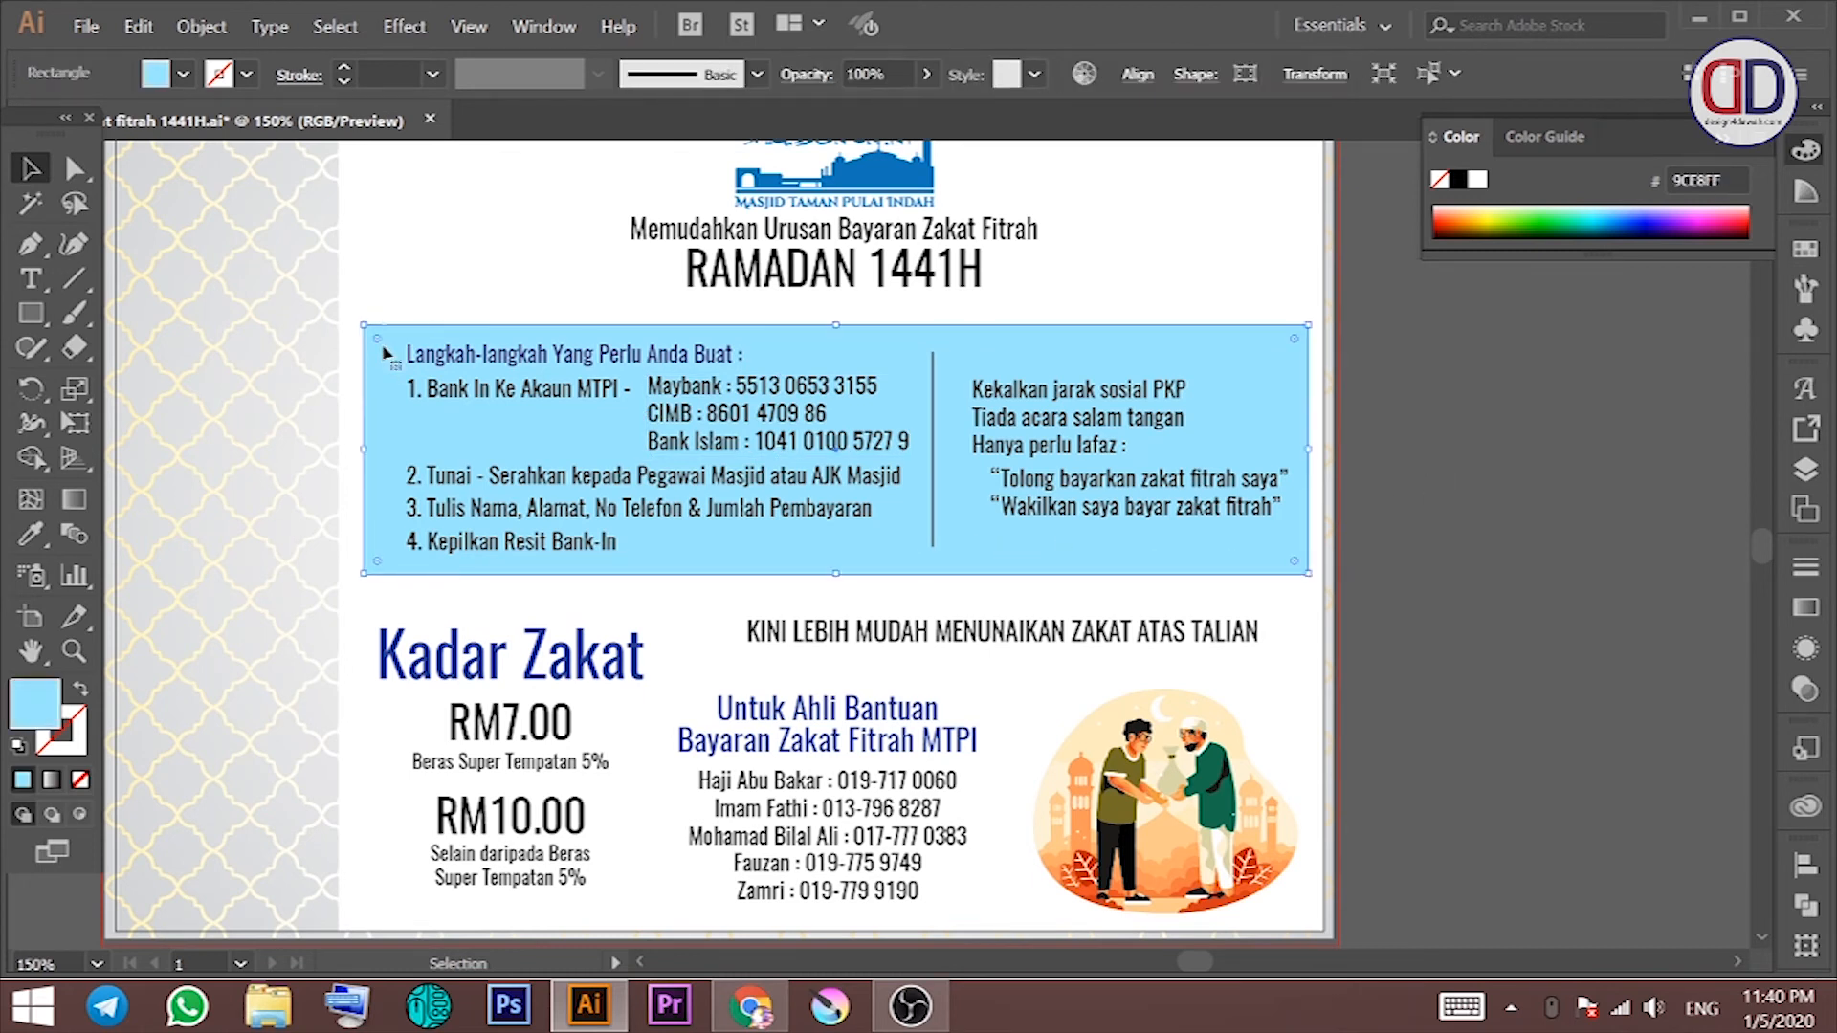
pyautogui.hotkey('shift', 'x')
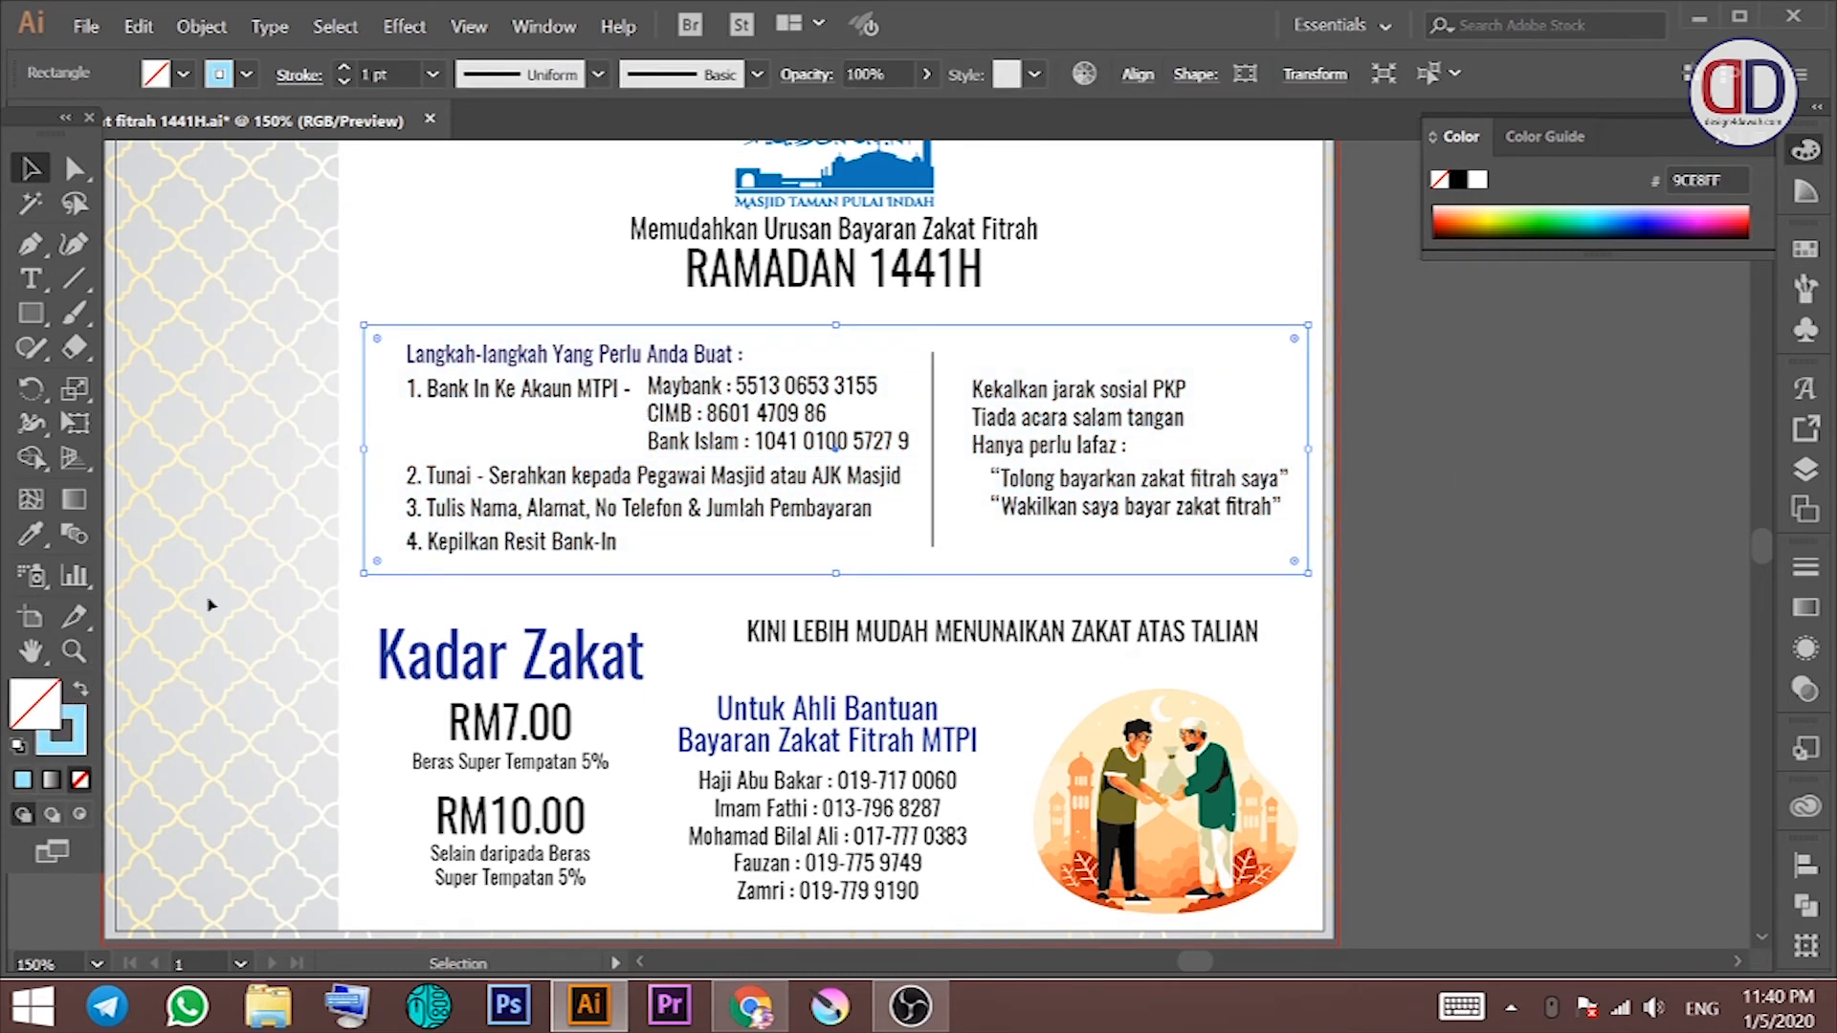
pyautogui.click(1098, 257)
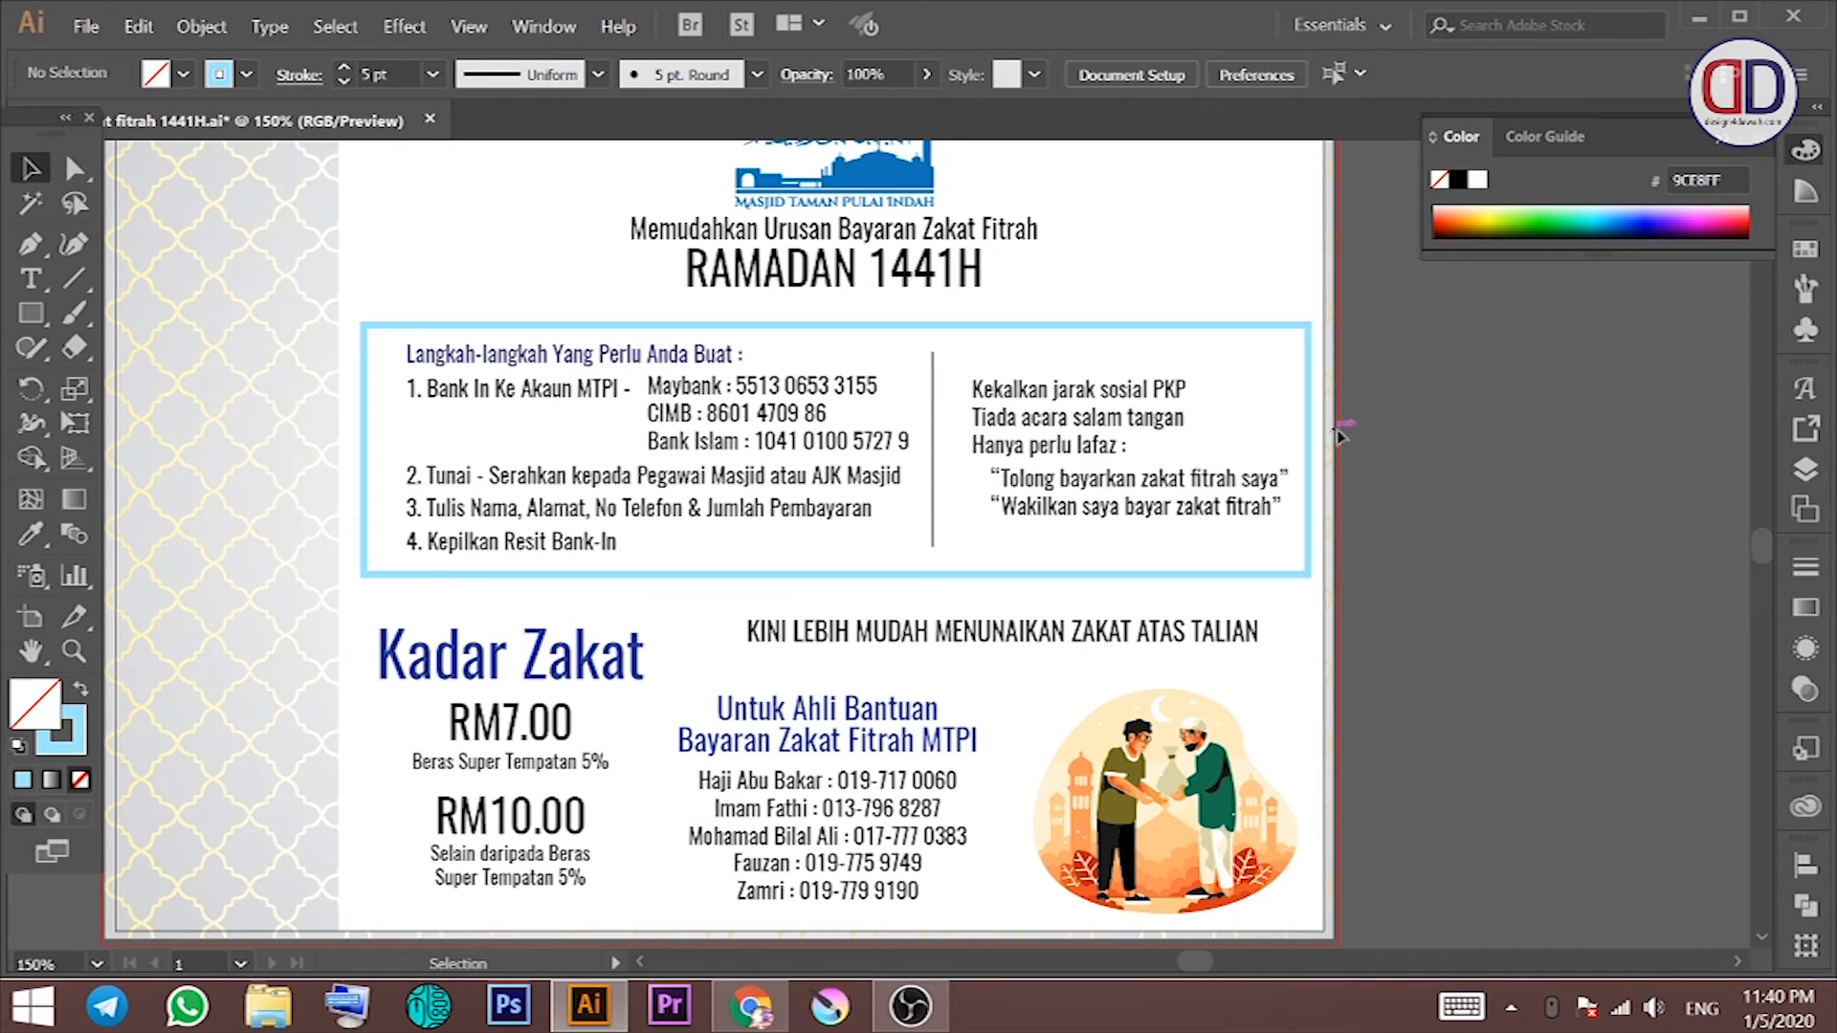
pyautogui.doubleClick(739, 387)
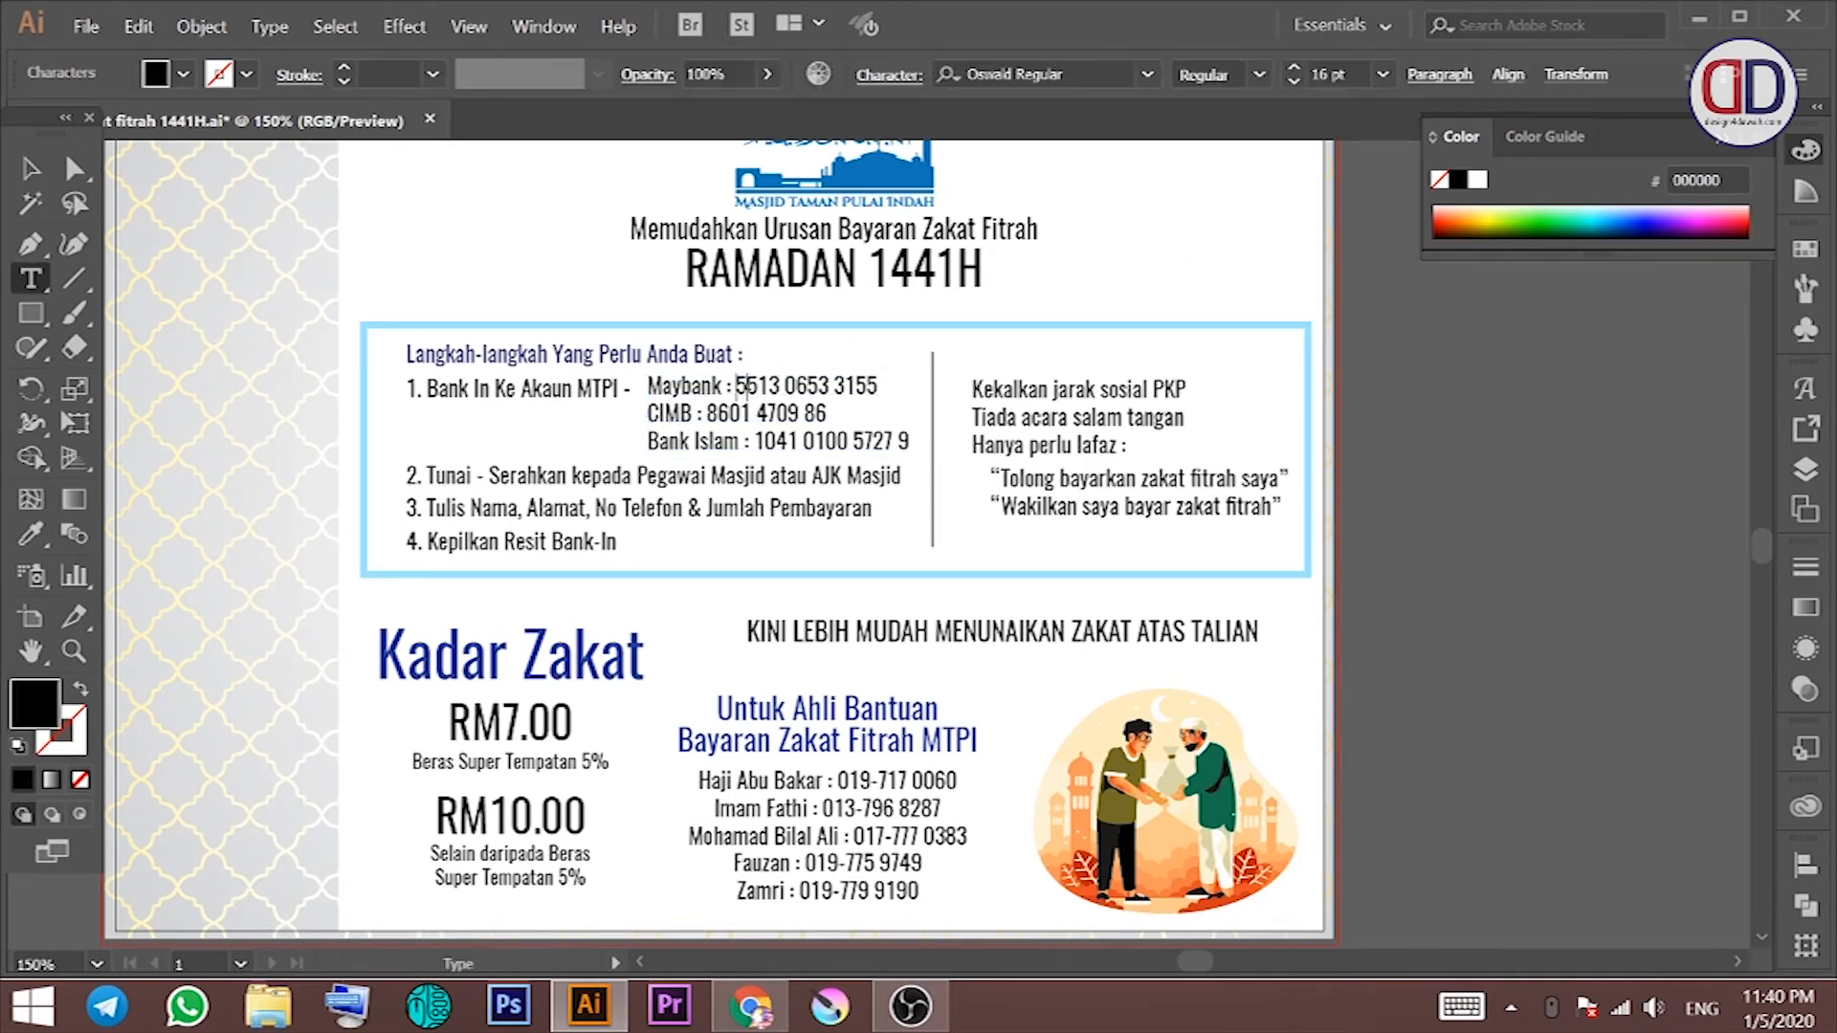
# Step: Colour the Maybank, CIMB and Bank Islam account numbers blue
pyautogui.moveTo(737, 387); pyautogui.dragTo(902, 352)
pyautogui.click(182, 75)
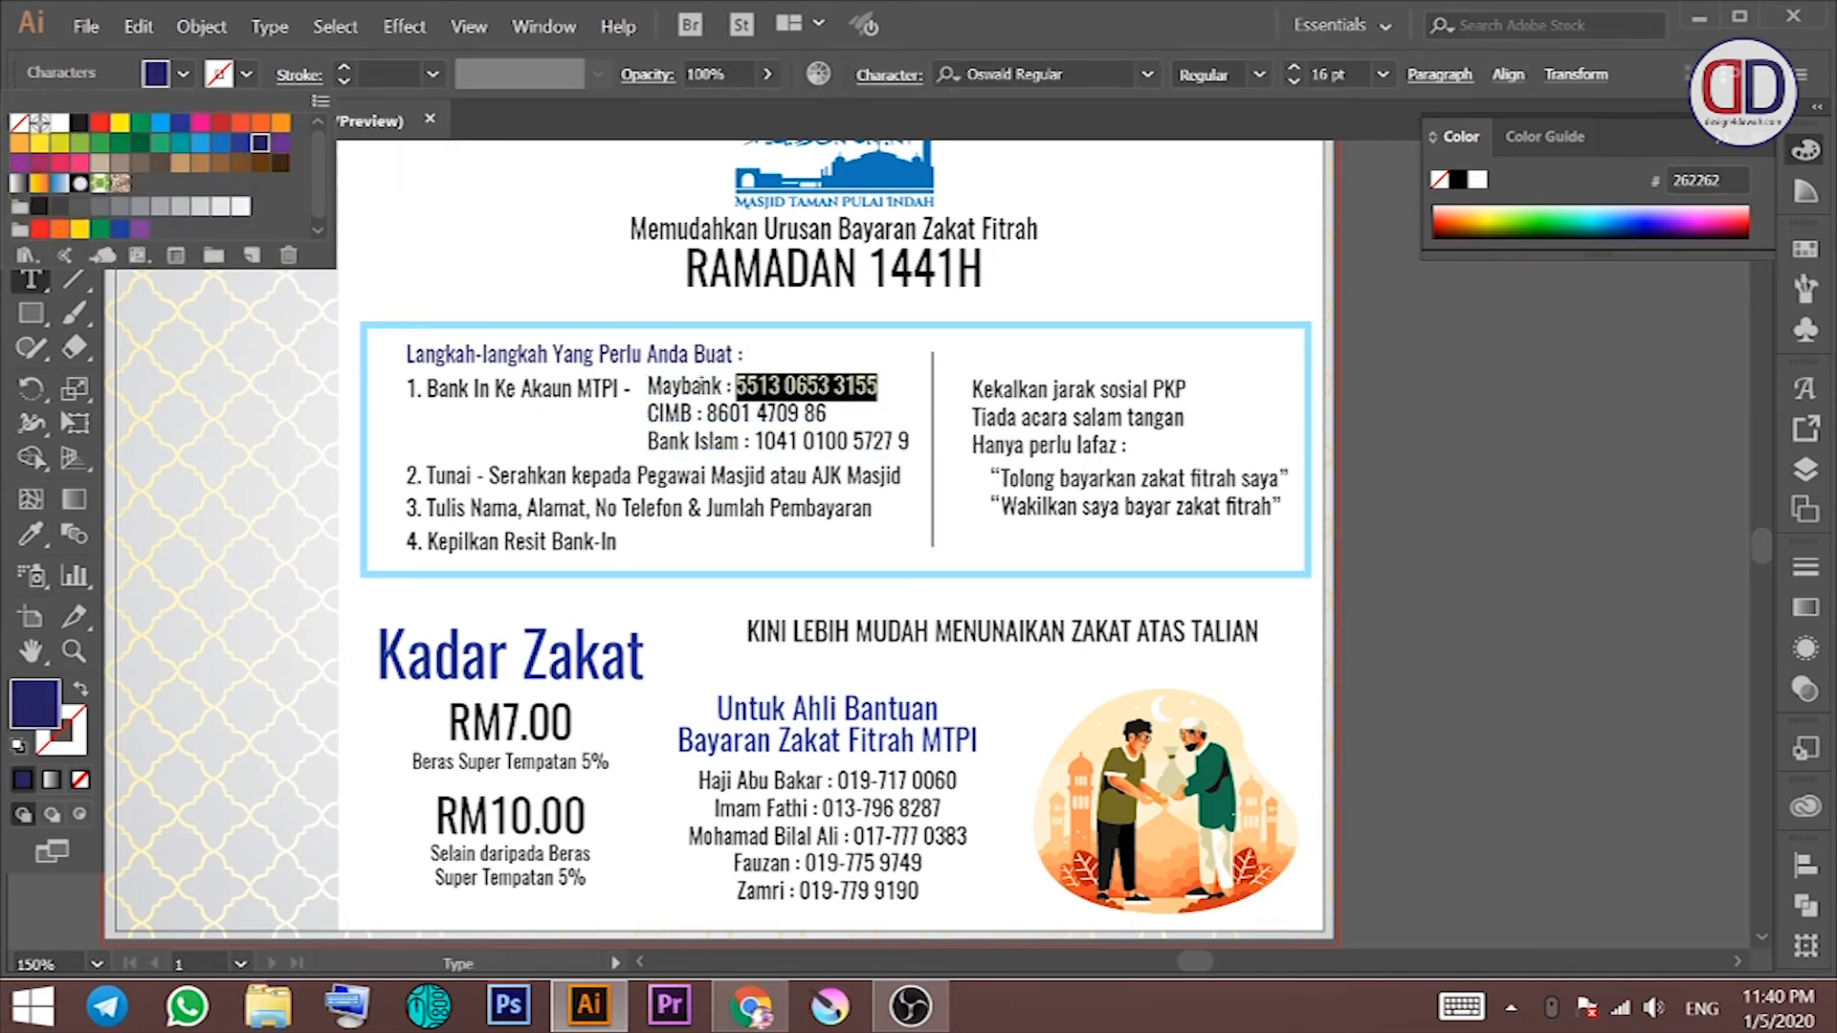
pyautogui.click(242, 152)
pyautogui.moveTo(826, 414); pyautogui.dragTo(717, 413)
pyautogui.click(183, 75)
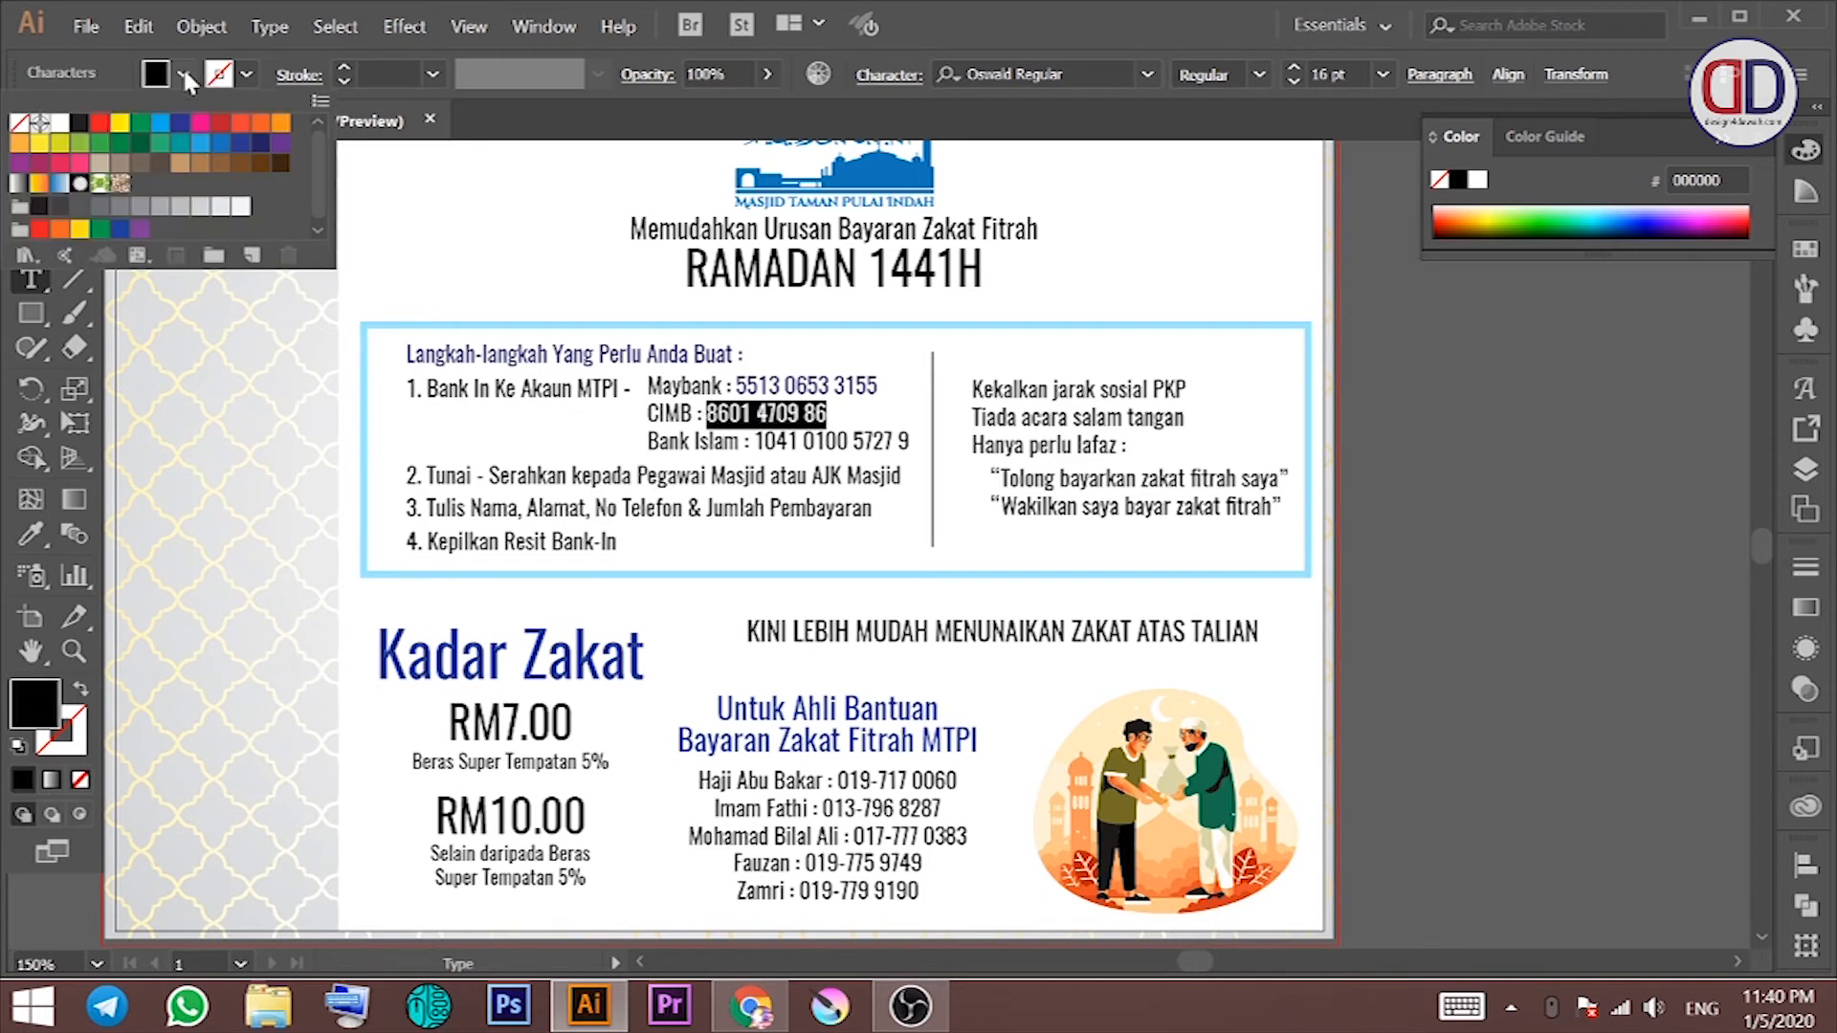
pyautogui.click(249, 155)
pyautogui.moveTo(909, 441); pyautogui.dragTo(755, 441)
pyautogui.click(183, 75)
pyautogui.click(260, 148)
# Step: Make the two lafaz quote lines blue and nudge the right-column text left
pyautogui.click(30, 168)
pyautogui.click(1041, 481)
pyautogui.click(183, 74)
pyautogui.click(239, 148)
pyautogui.press('Escape')
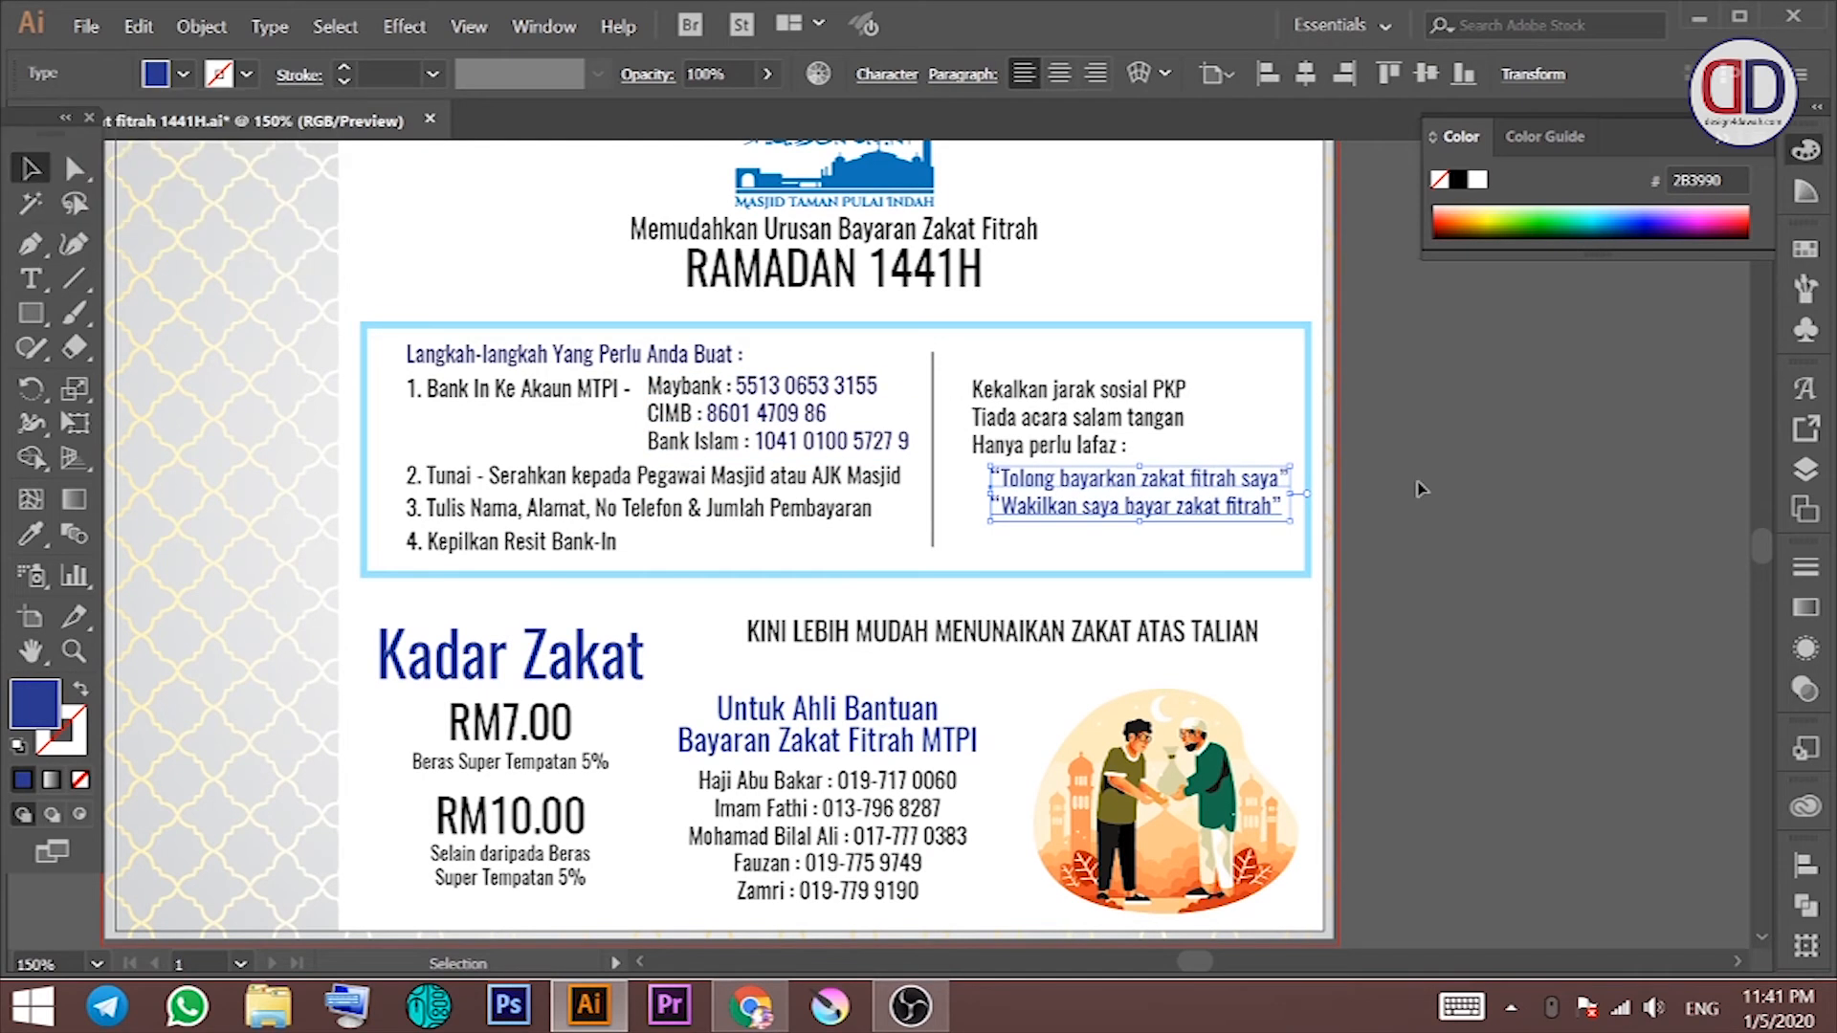
pyautogui.keyDown('shift'); pyautogui.click(1038, 421); pyautogui.keyUp('shift')
pyautogui.press('Left')
pyautogui.press('Left')
pyautogui.press('Left')
pyautogui.press('Left')
pyautogui.press('Left')
pyautogui.press('Left')
pyautogui.press('Left')
pyautogui.click(1498, 474)
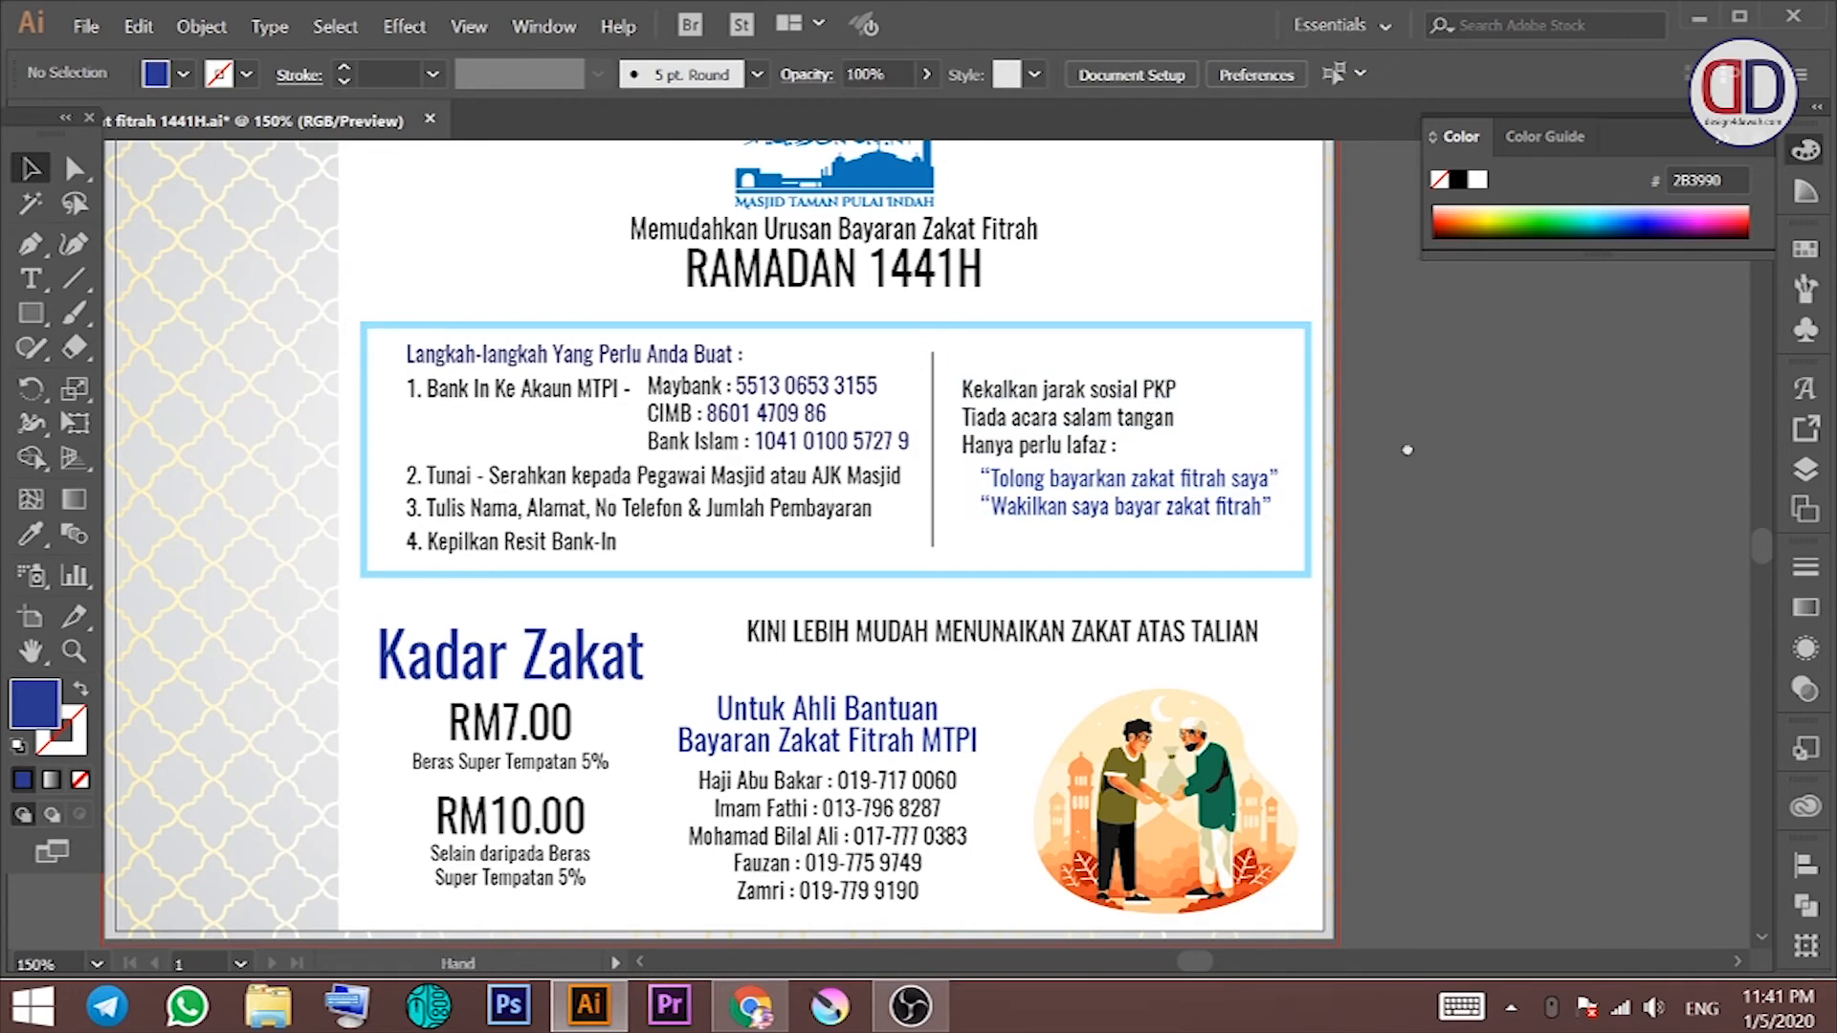
# Step: Colour the online zakat heading blue after trying two browns
pyautogui.scroll(-4, 1498, 474)
pyautogui.click(957, 438)
pyautogui.click(167, 78)
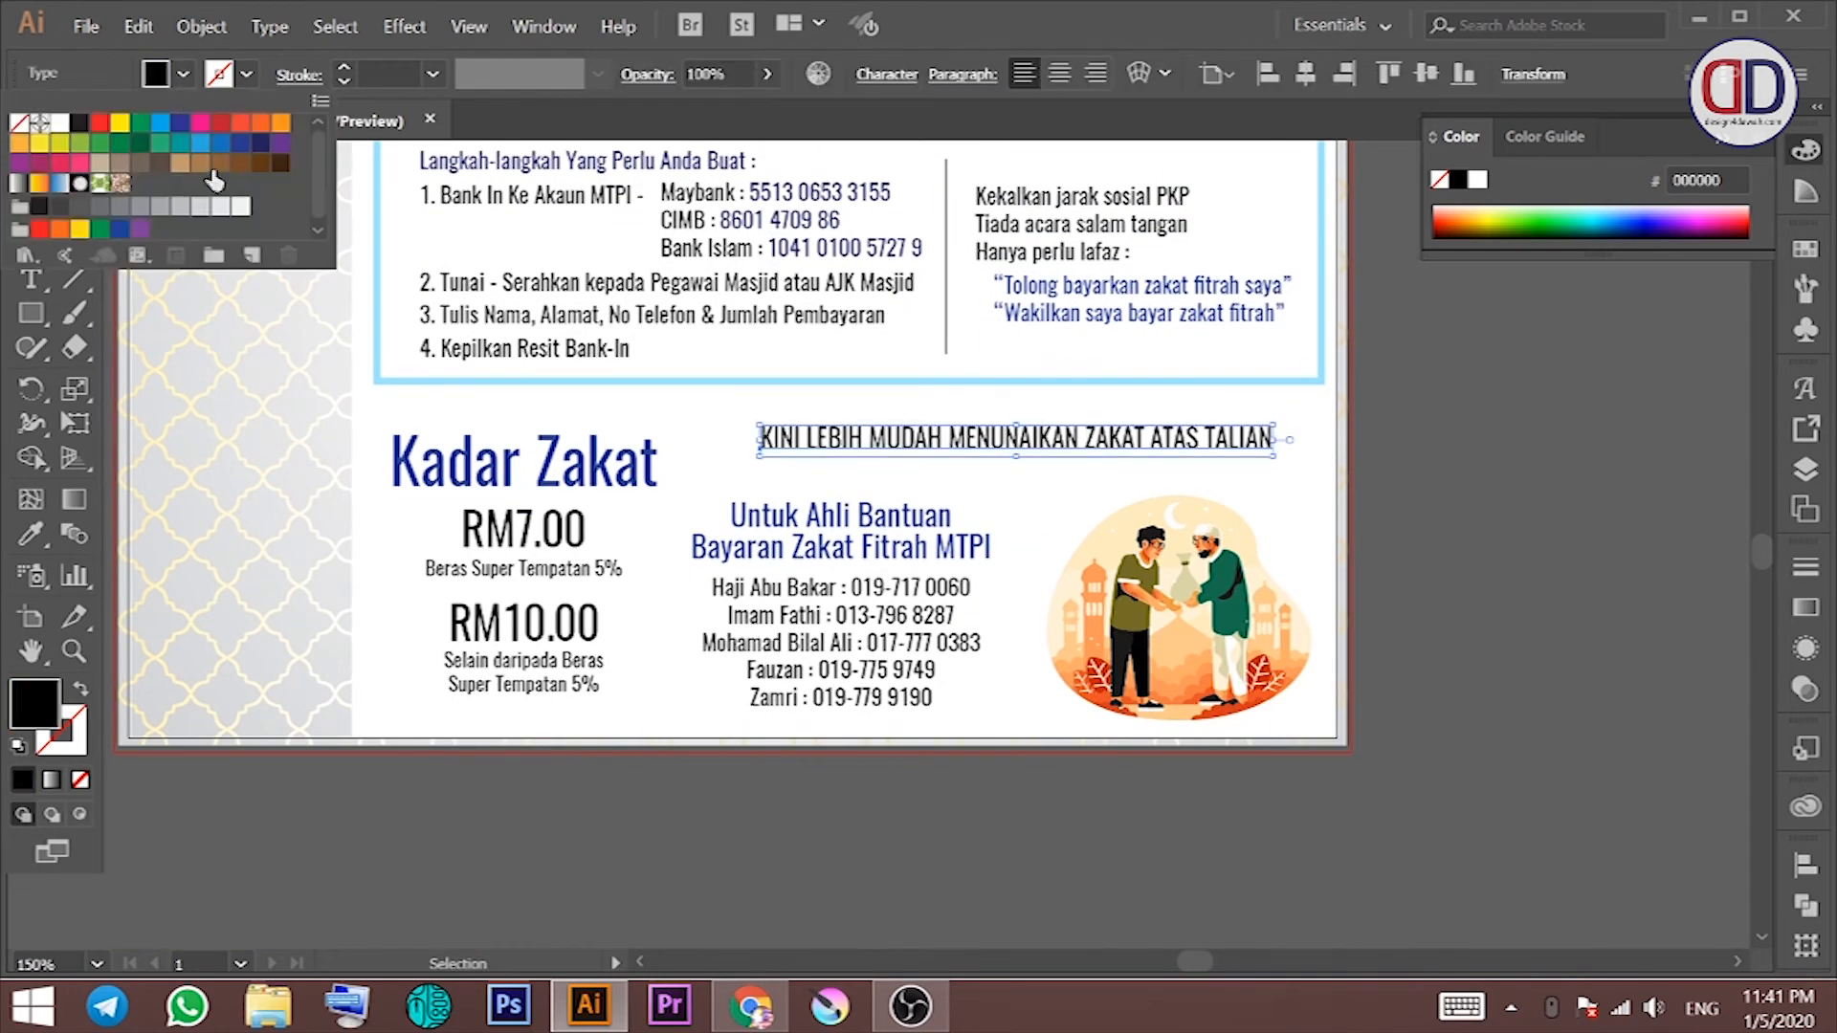
pyautogui.click(258, 164)
pyautogui.click(239, 163)
pyautogui.click(239, 143)
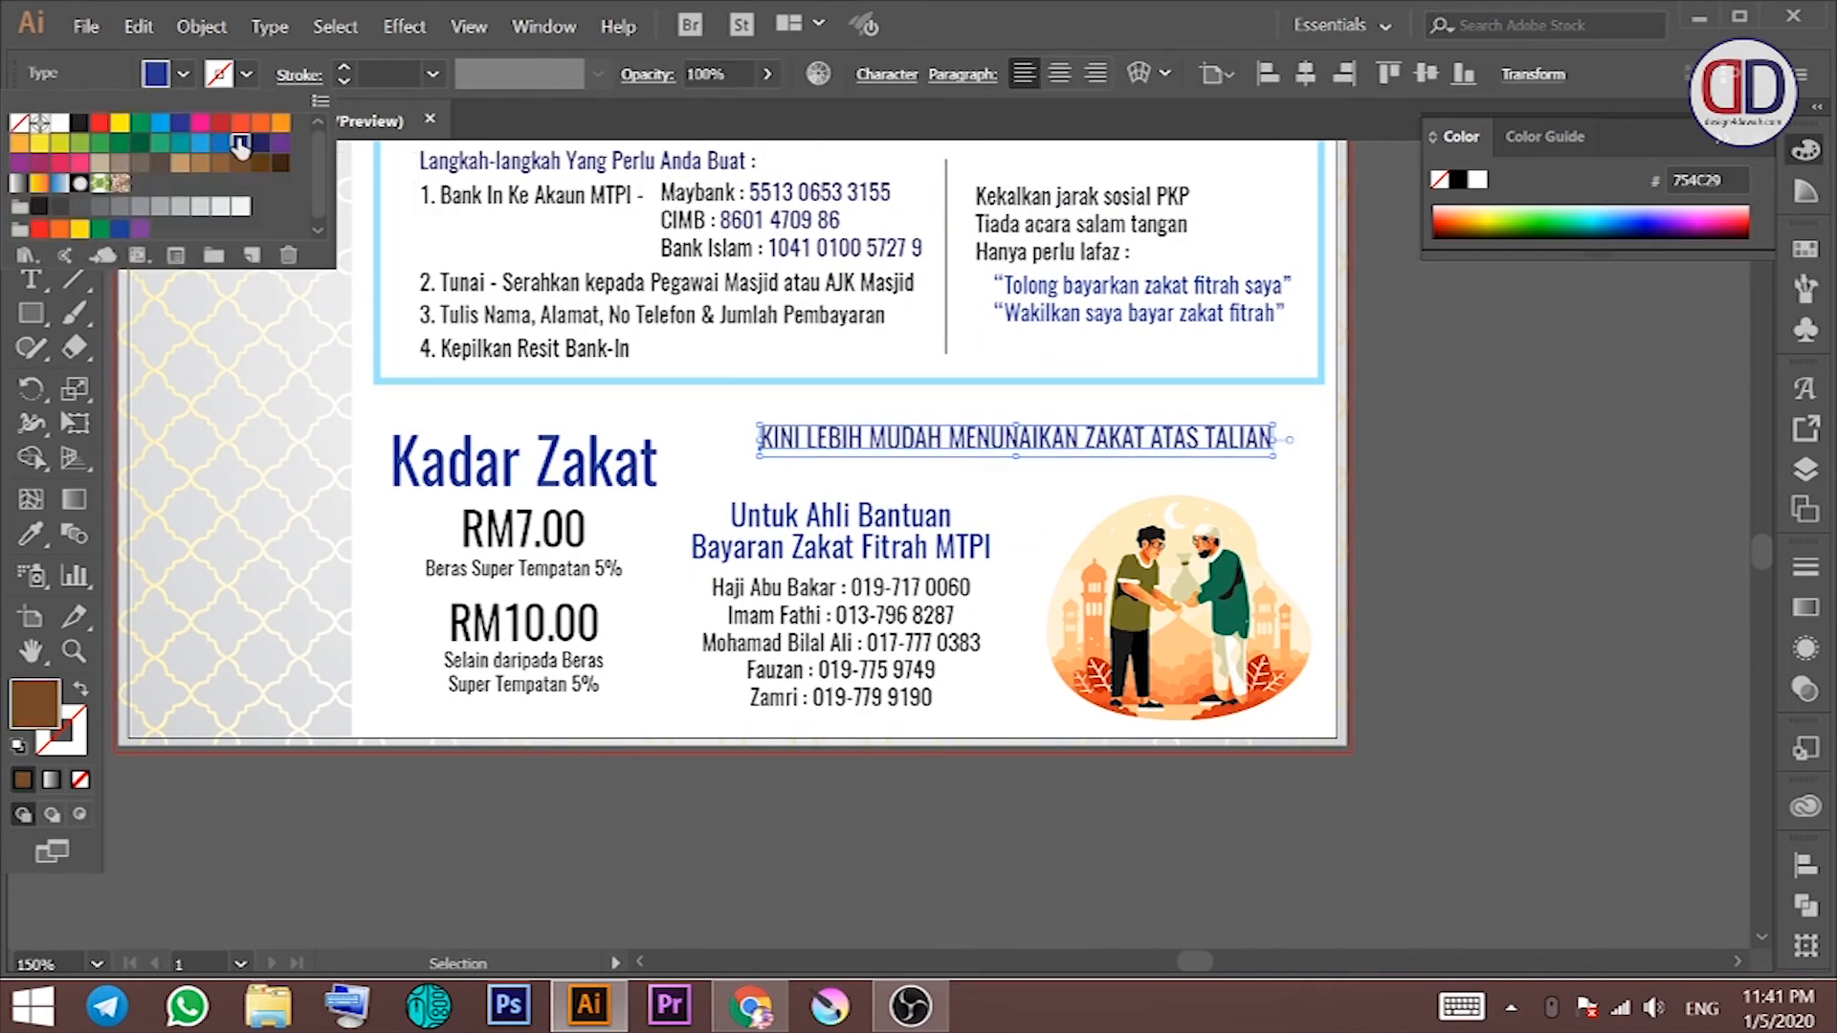
pyautogui.click(1460, 426)
# Step: Nudge the RAMADAN 1441H title down slightly
pyautogui.scroll(3, 1184, 431)
pyautogui.moveTo(1054, 310); pyautogui.dragTo(1041, 521)
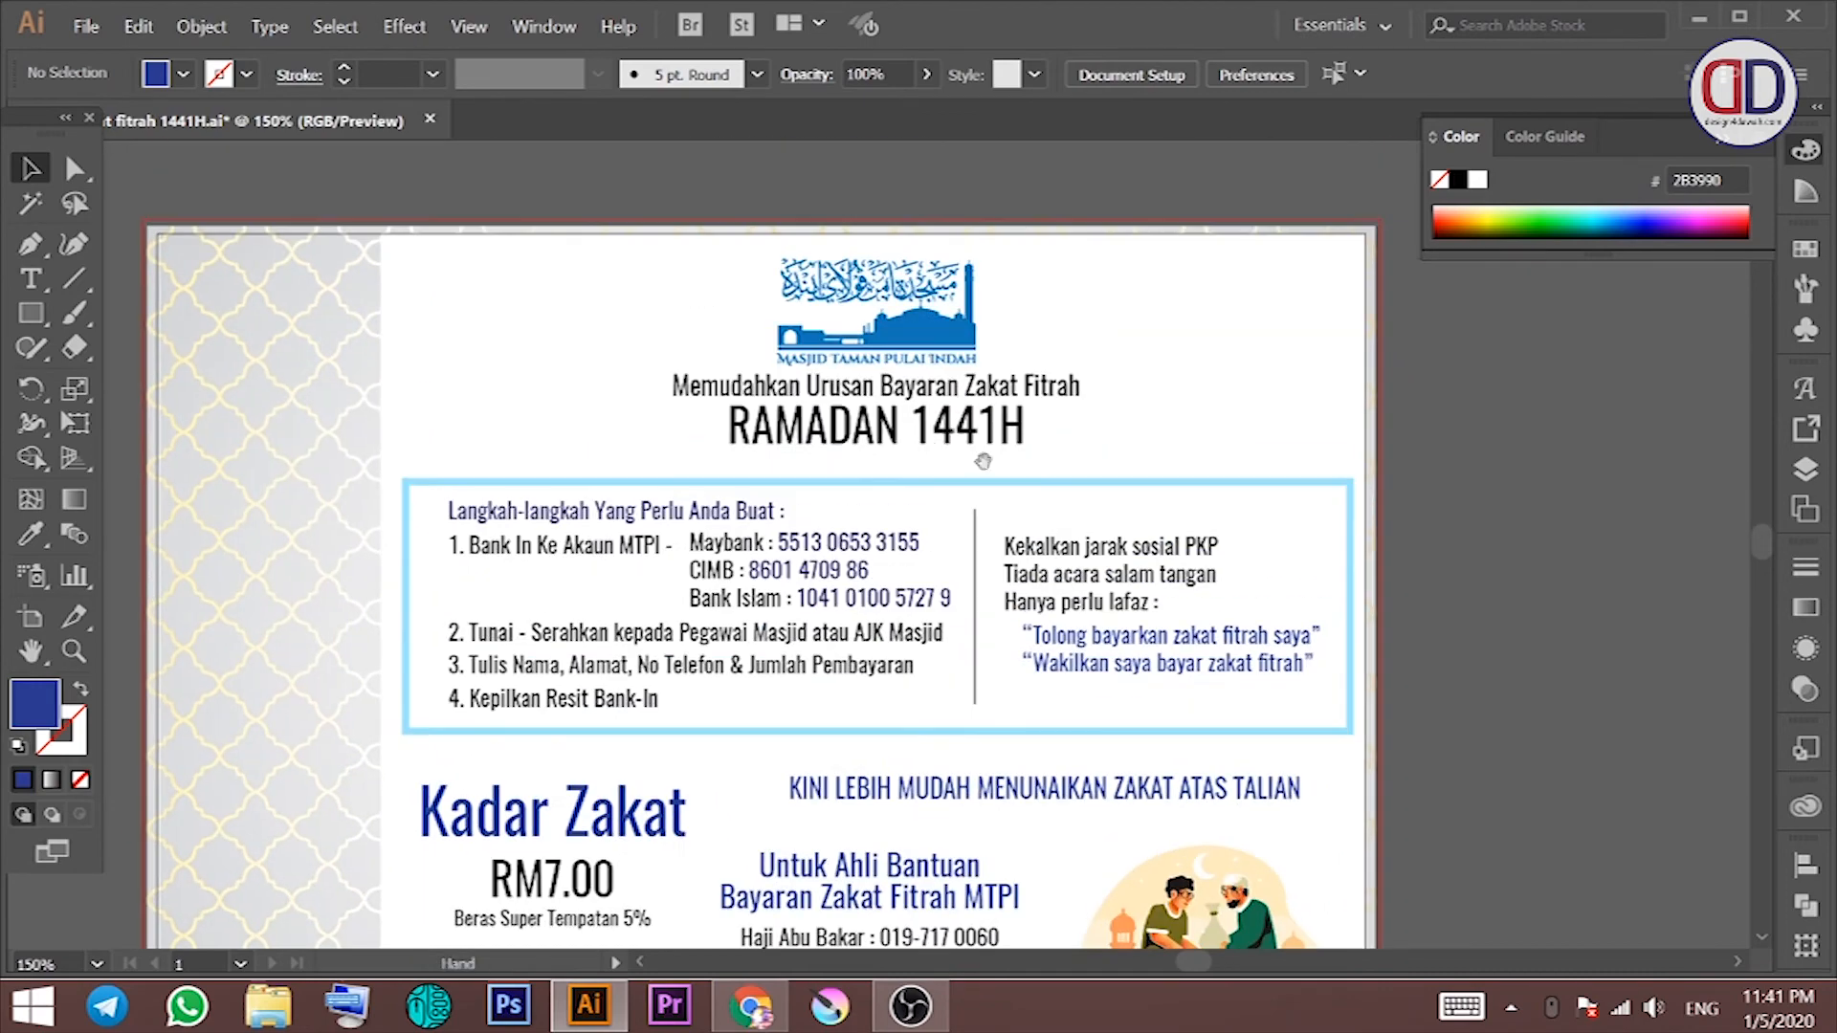
pyautogui.click(983, 431)
pyautogui.press('Down')
pyautogui.click(1169, 415)
pyautogui.moveTo(1086, 425); pyautogui.dragTo(1009, 347)
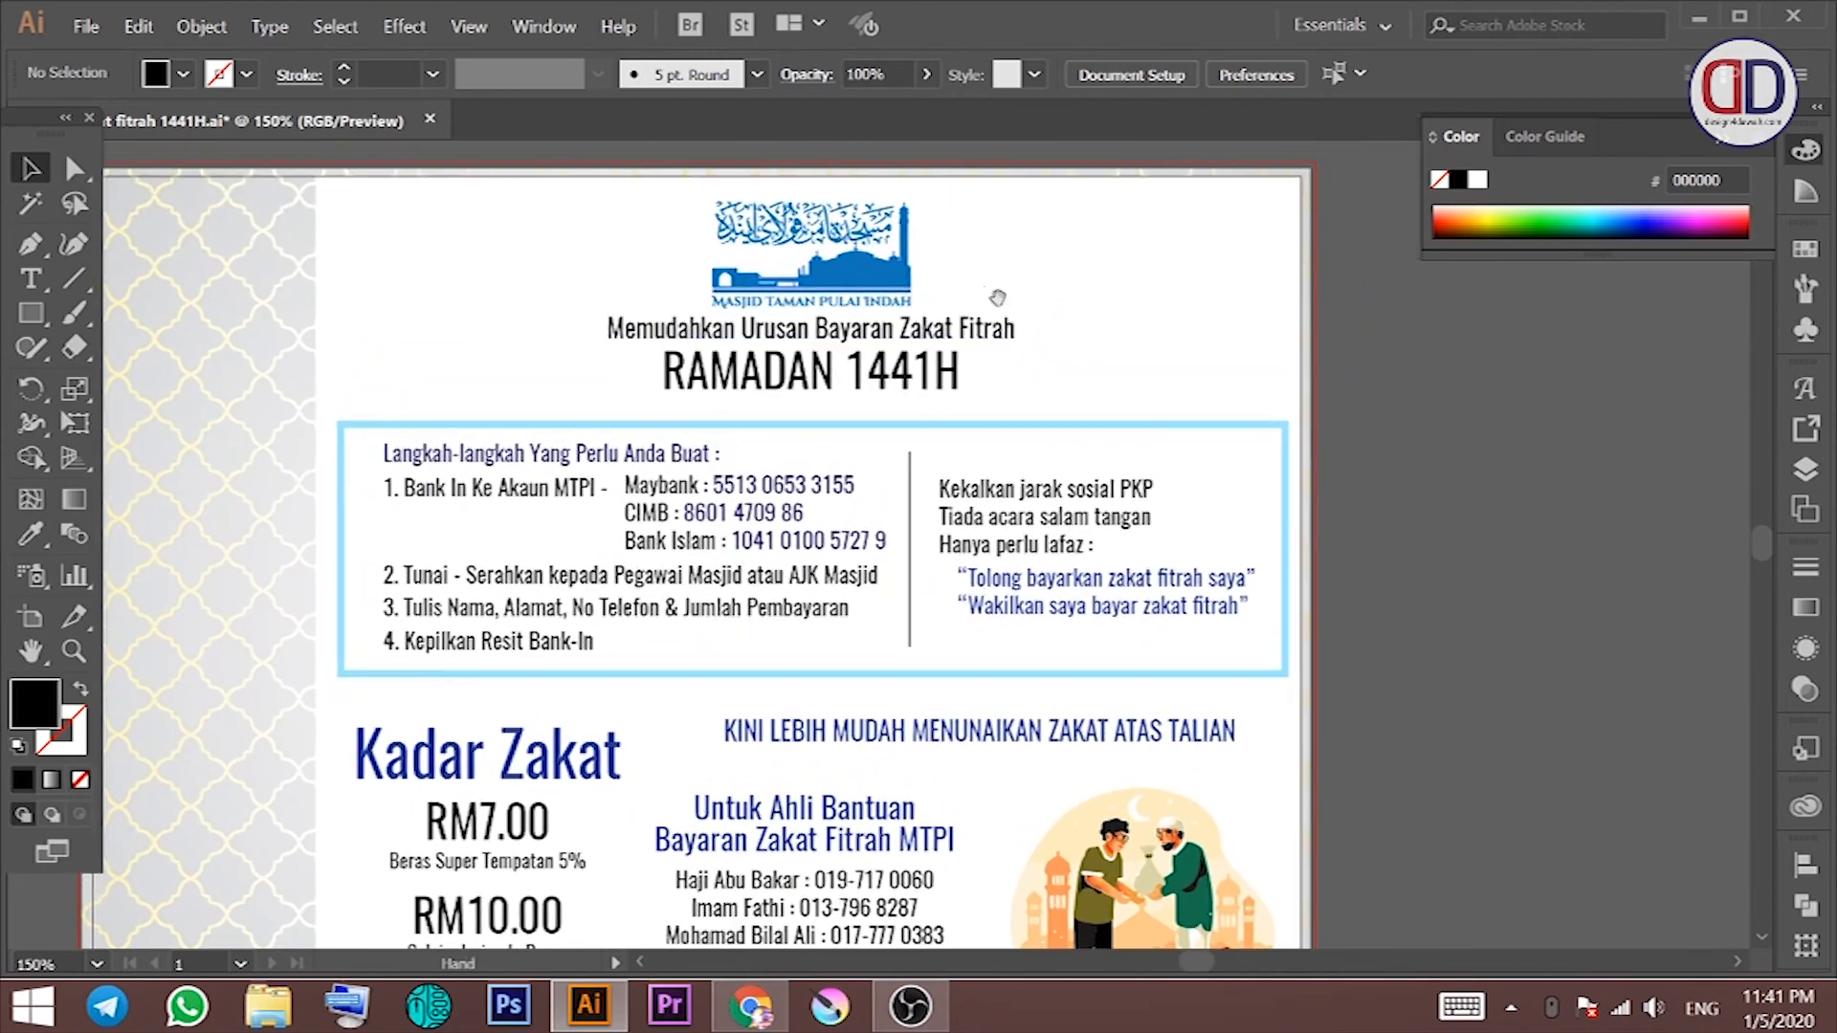
# Step: Lock the patterned background with Ctrl+2 and centre the logo and headings horizontally
pyautogui.click(1010, 244)
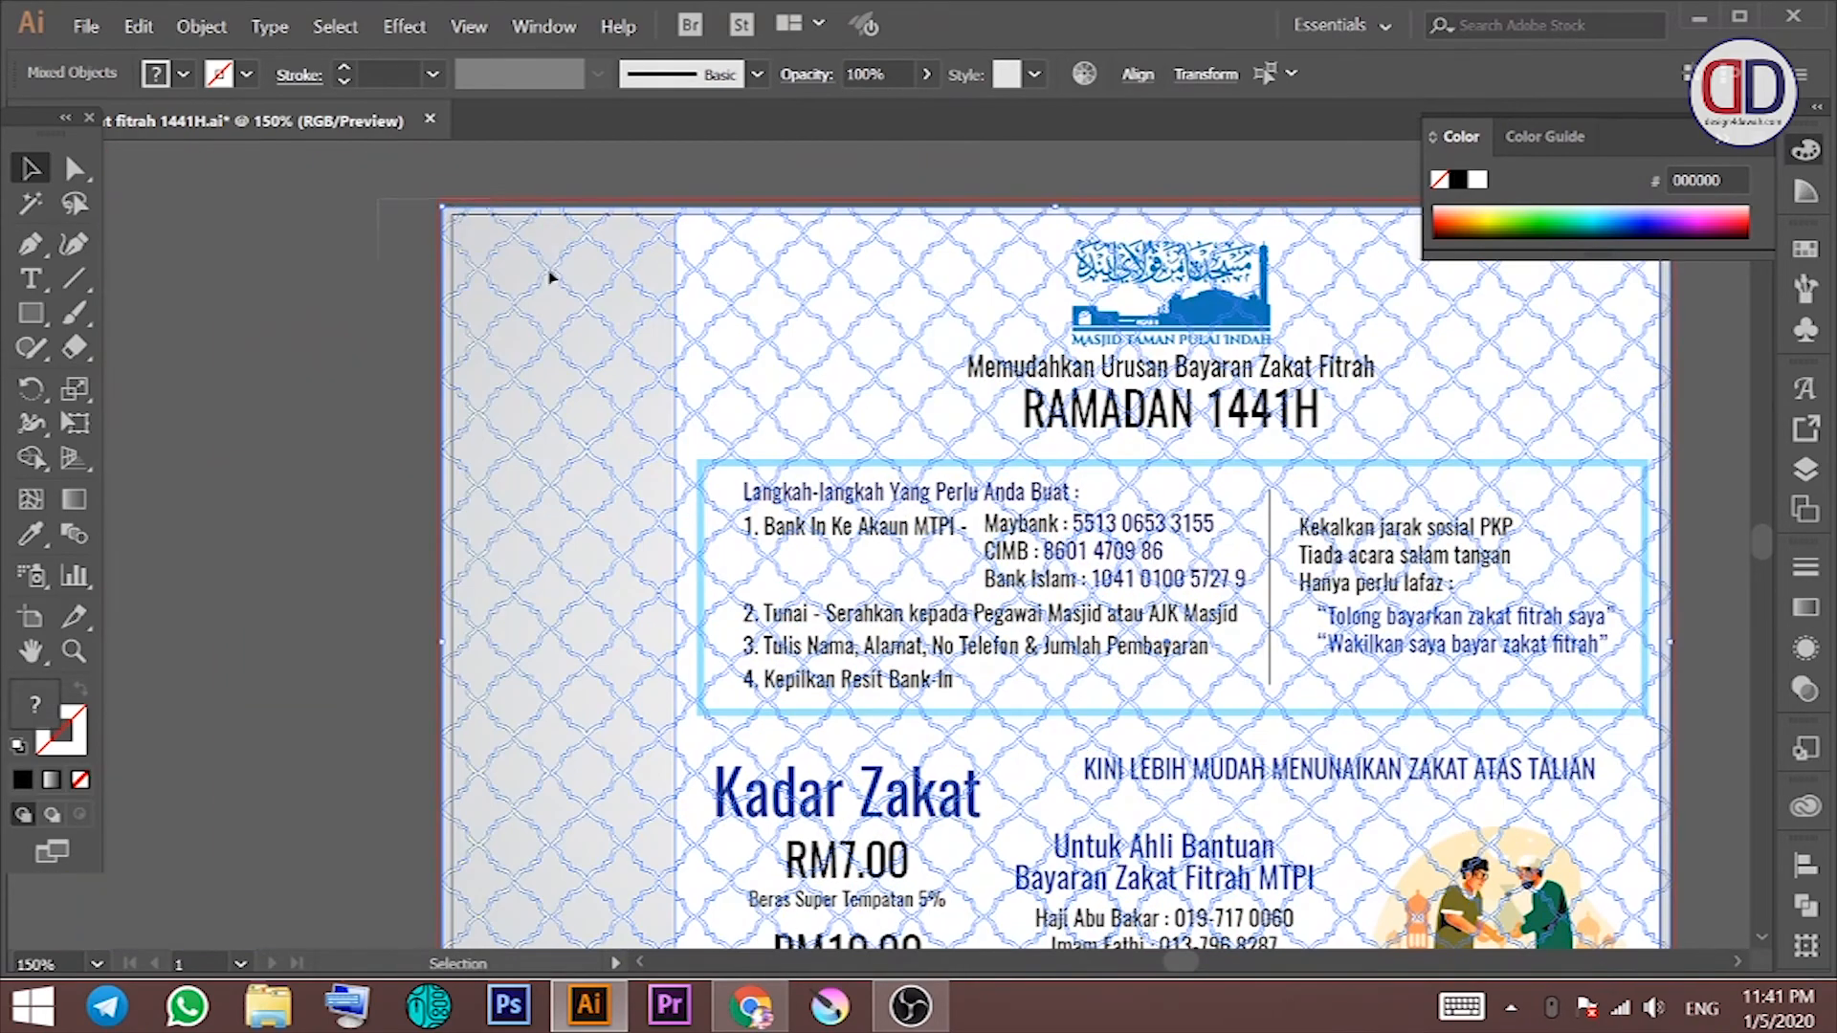
pyautogui.click(973, 203)
pyautogui.hotkey('ctrl', '2')
pyautogui.moveTo(974, 182); pyautogui.dragTo(1179, 369)
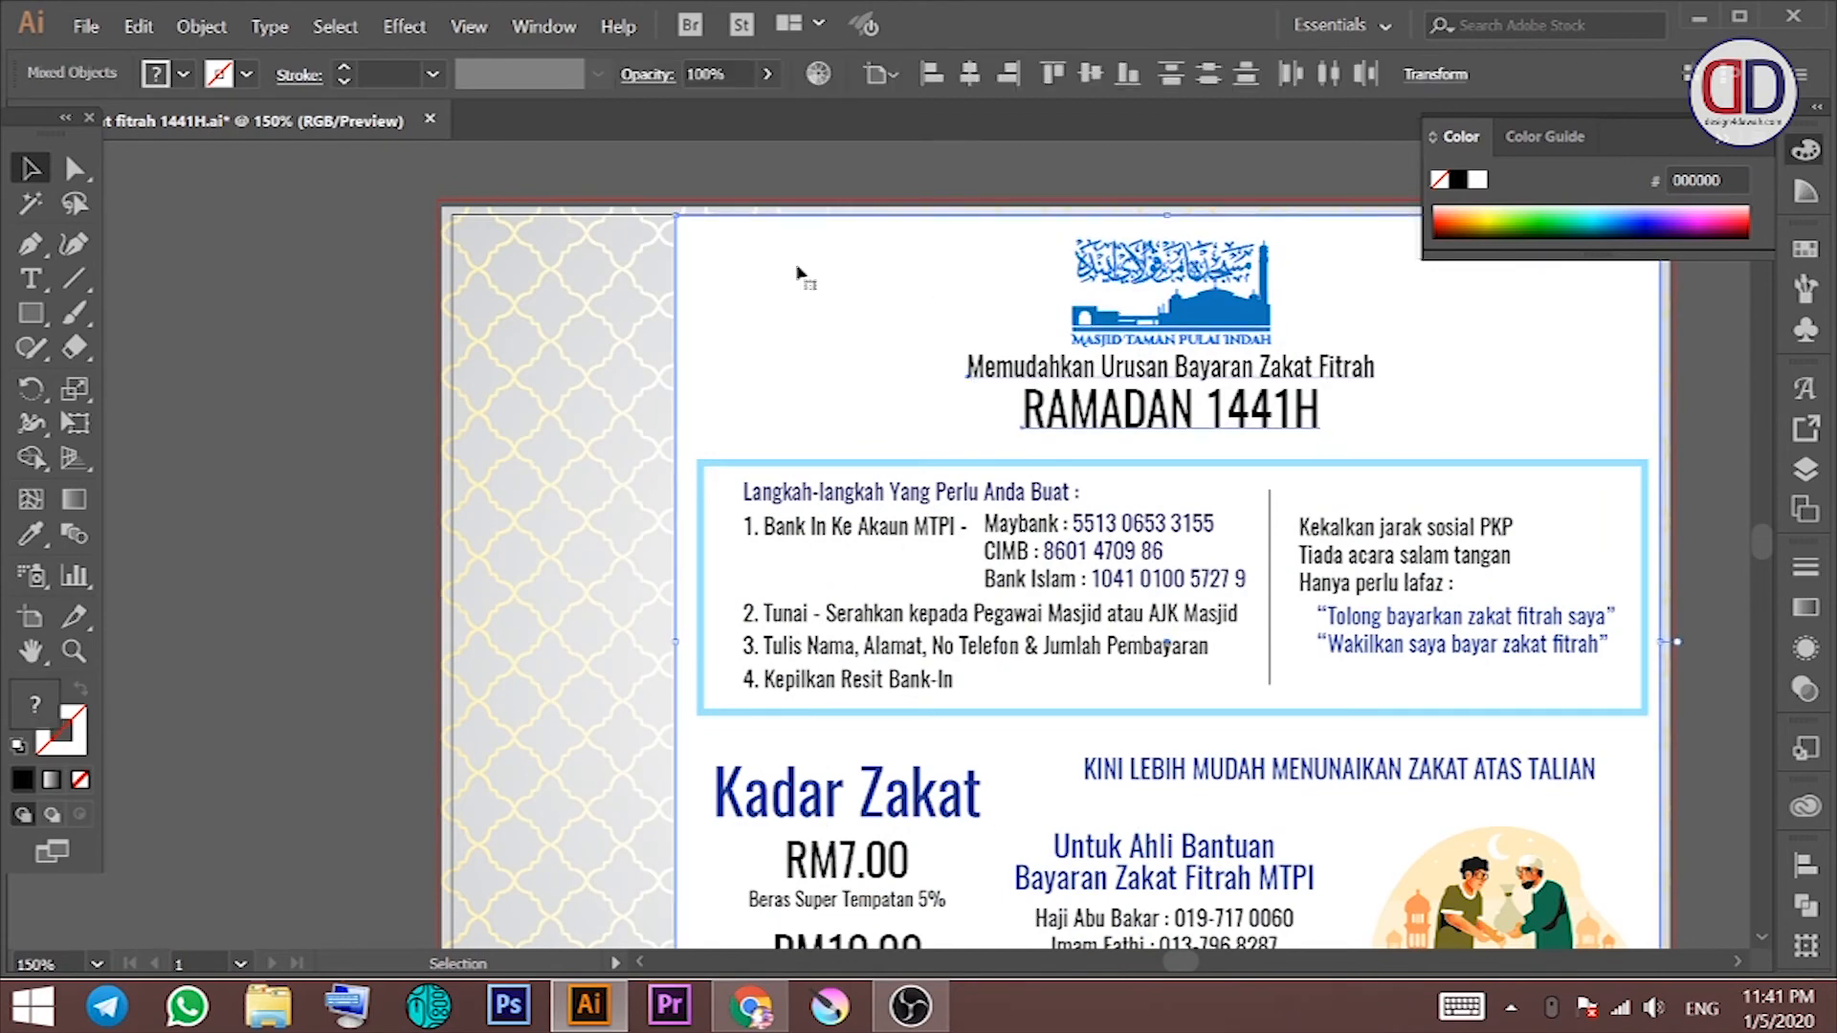
pyautogui.click(1810, 875)
pyautogui.click(1521, 773)
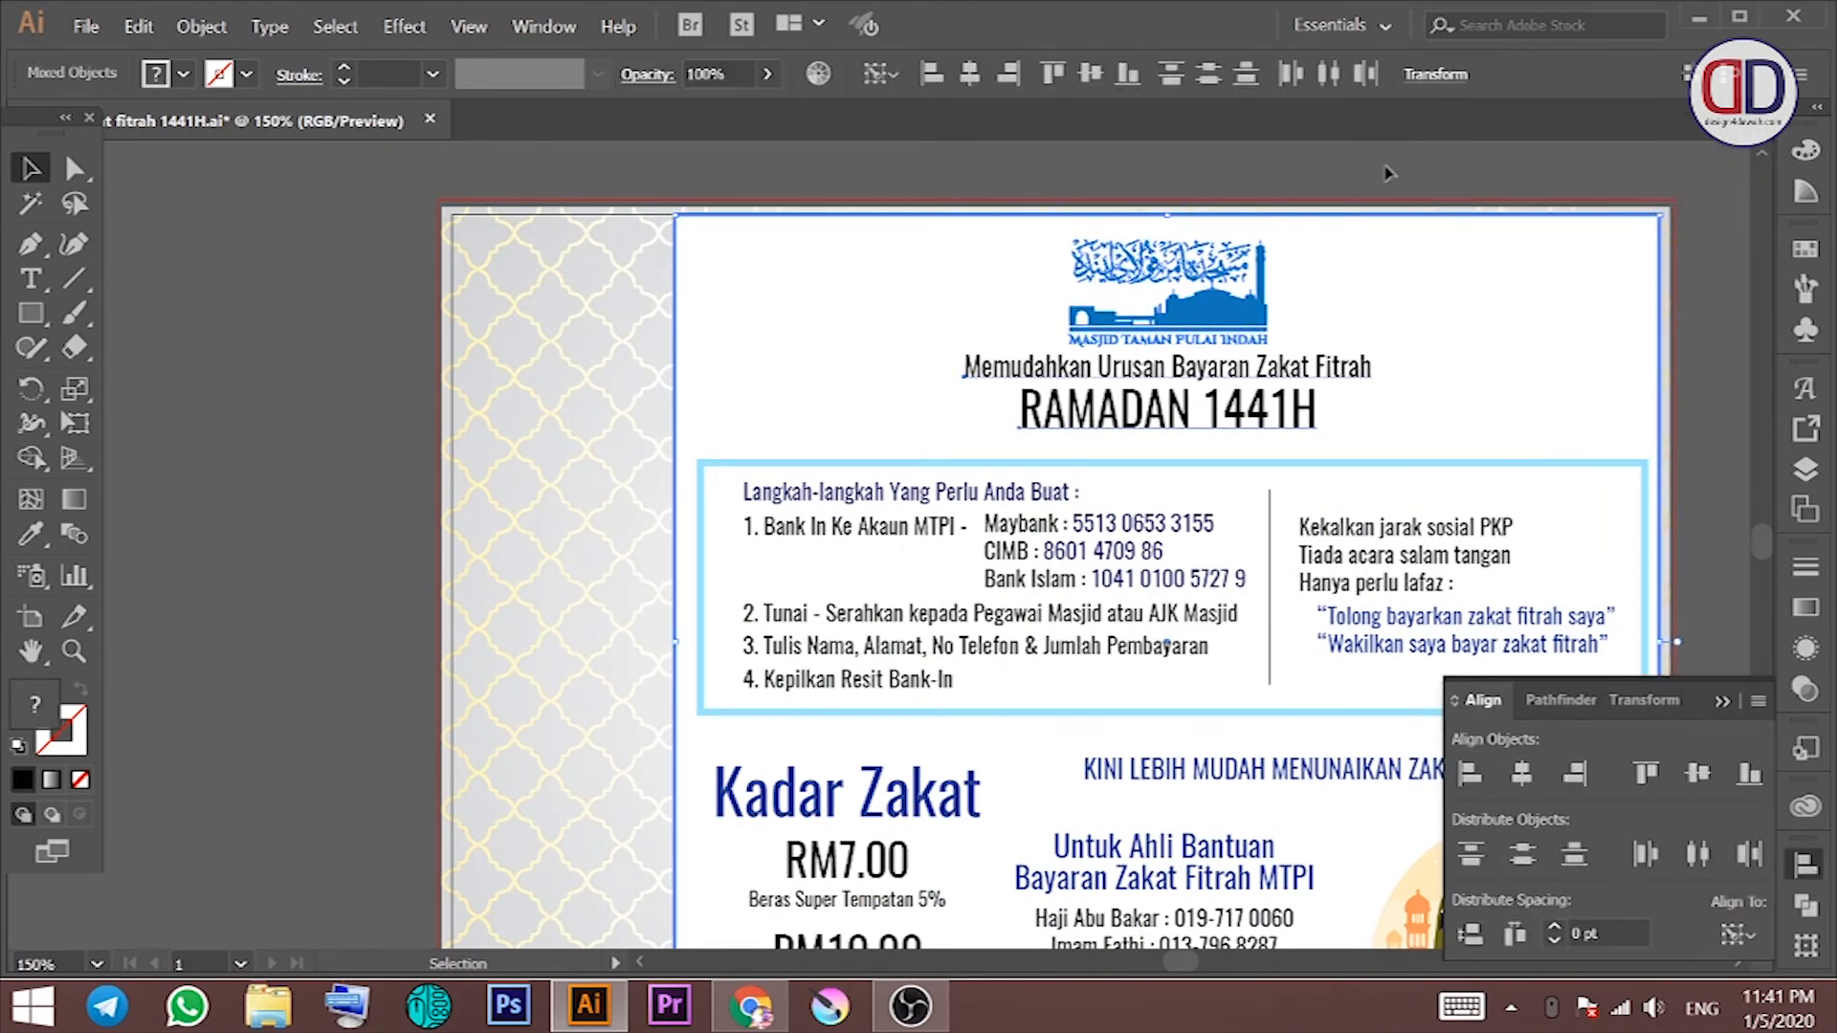
pyautogui.click(1384, 167)
pyautogui.moveTo(1722, 440); pyautogui.dragTo(1423, 369)
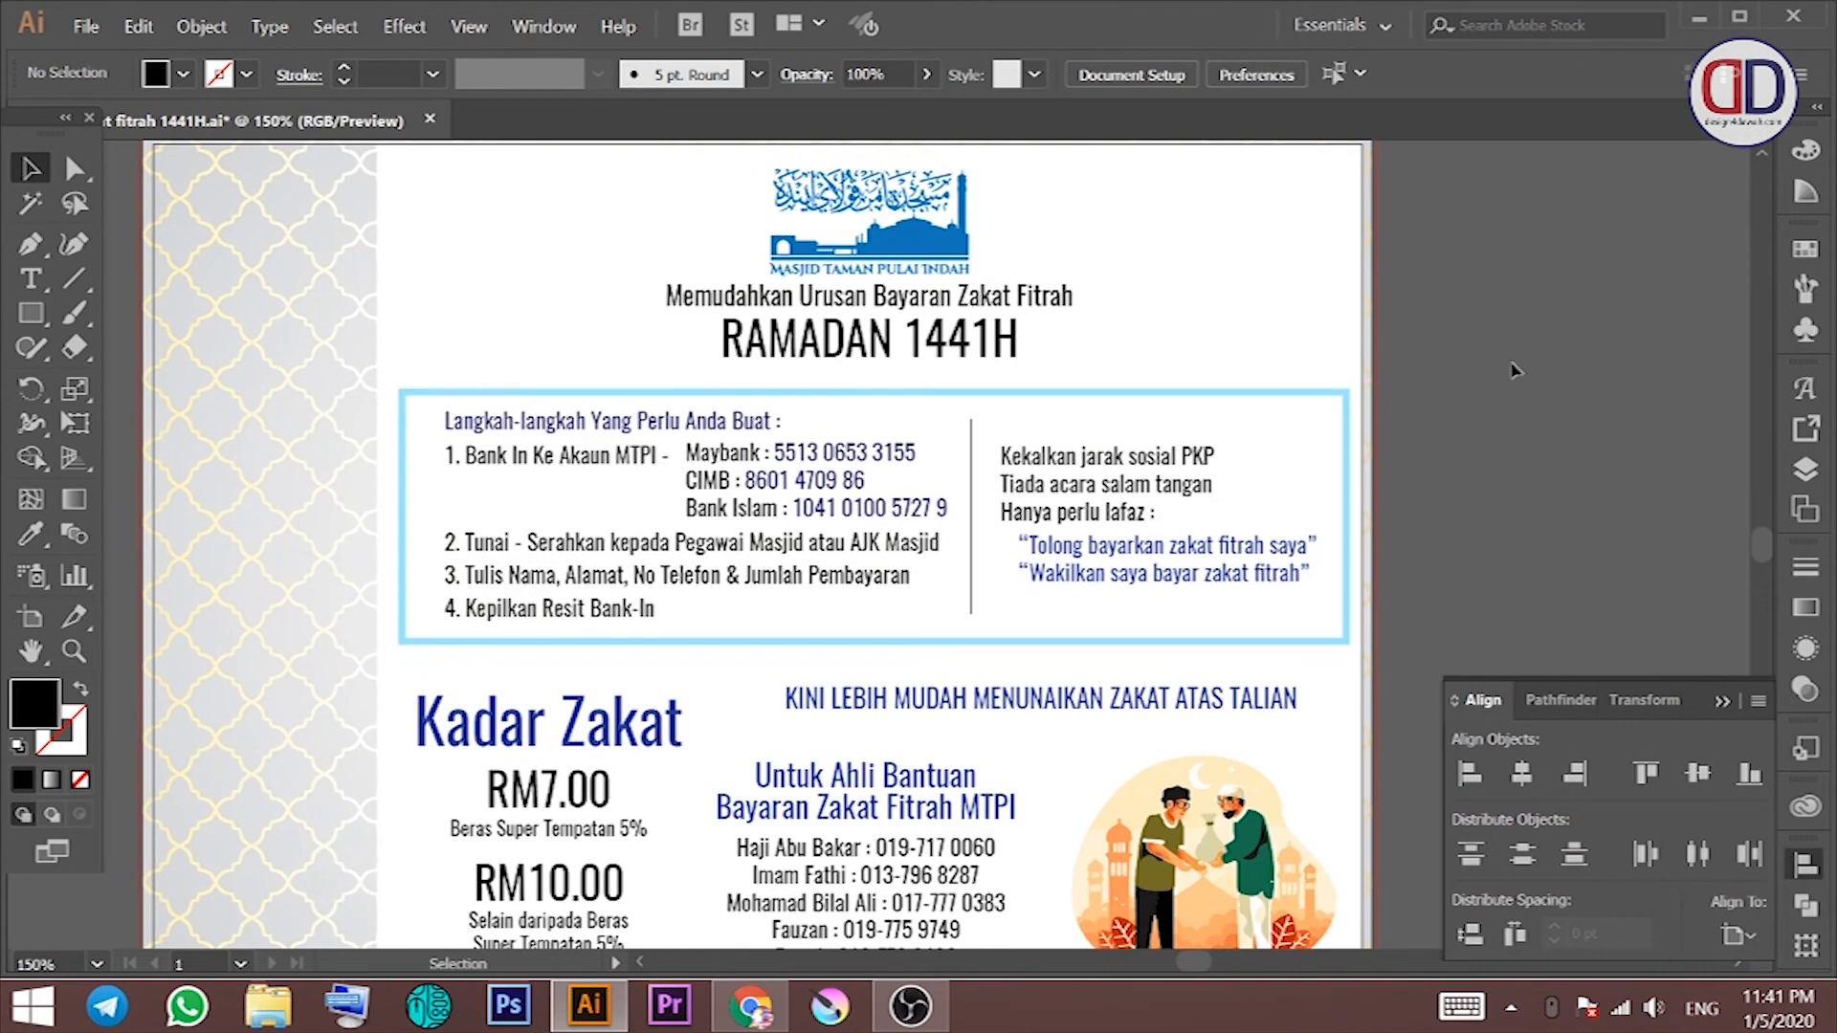
# Step: Lock the white background and centre logo, headings and steps box on RAMADAN 1441H
pyautogui.click(951, 381)
pyautogui.hotkey('ctrl', '2')
pyautogui.moveTo(1113, 262); pyautogui.dragTo(968, 392)
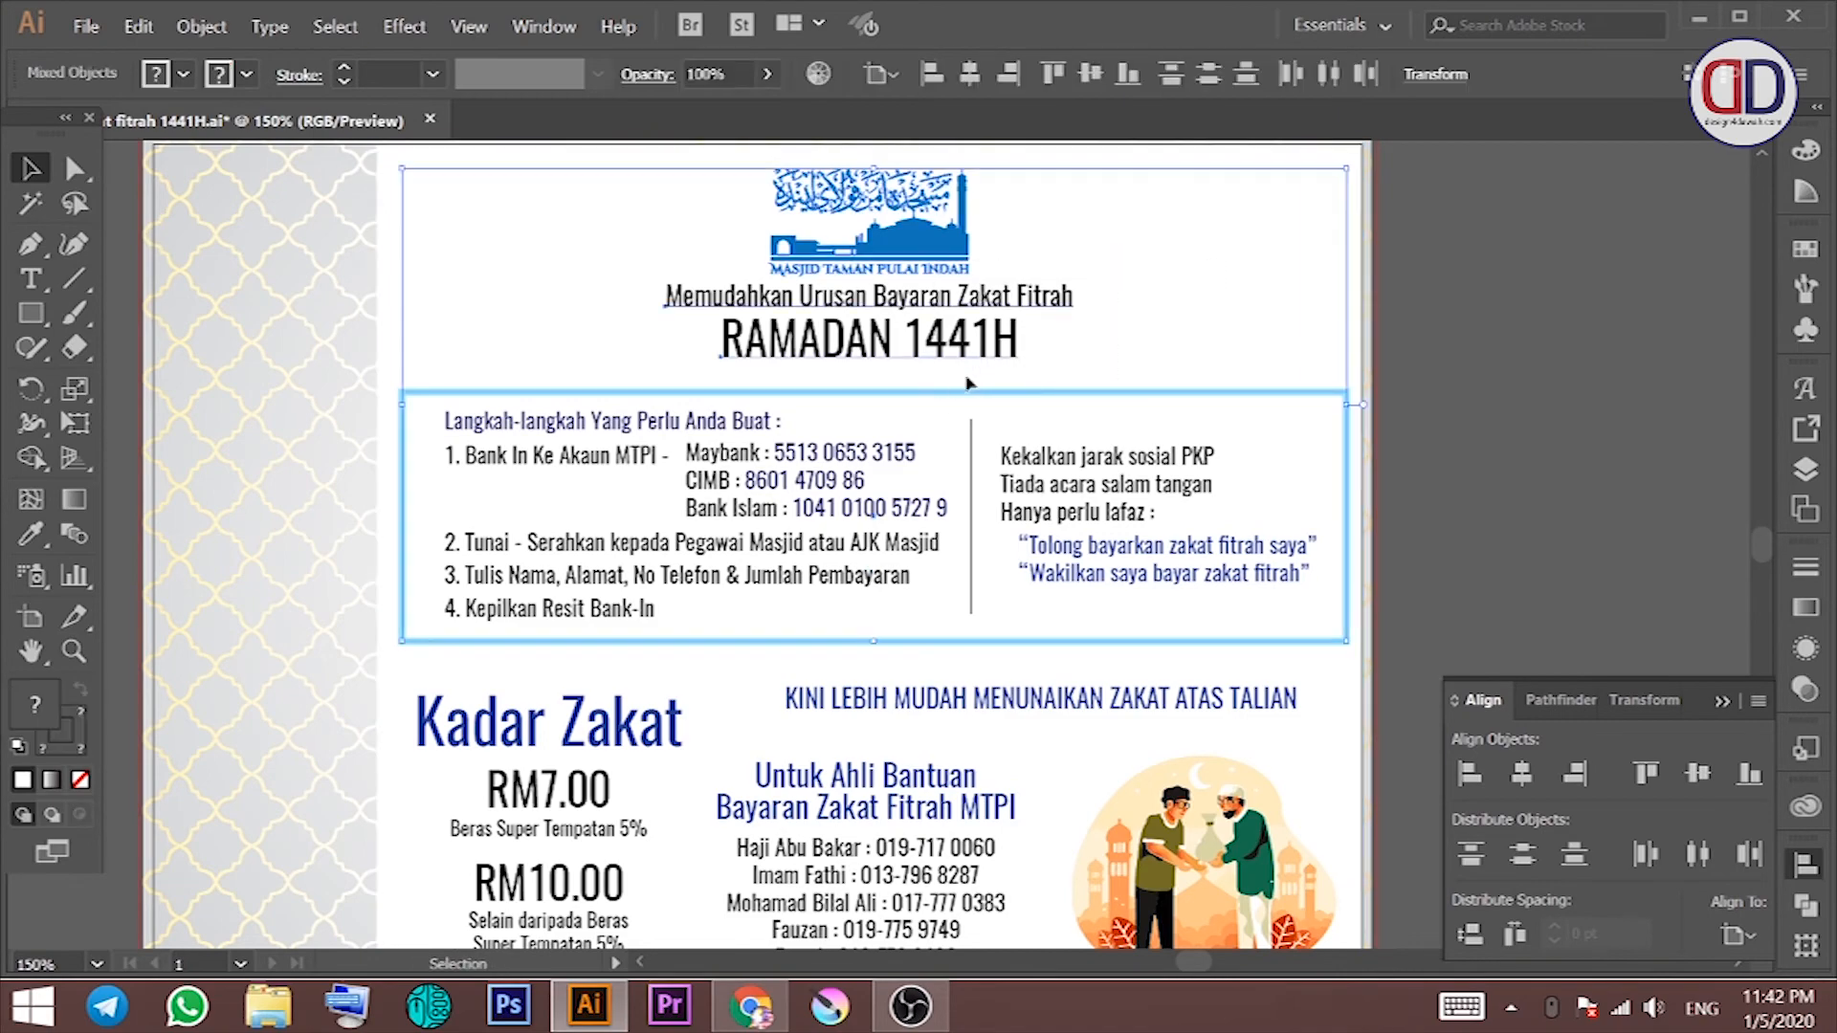
pyautogui.click(956, 338)
pyautogui.click(1522, 773)
pyautogui.click(1525, 536)
pyautogui.moveTo(1372, 560); pyautogui.dragTo(1389, 468)
pyautogui.moveTo(1377, 369); pyautogui.dragTo(1358, 447)
pyautogui.moveTo(1316, 637); pyautogui.dragTo(1341, 439)
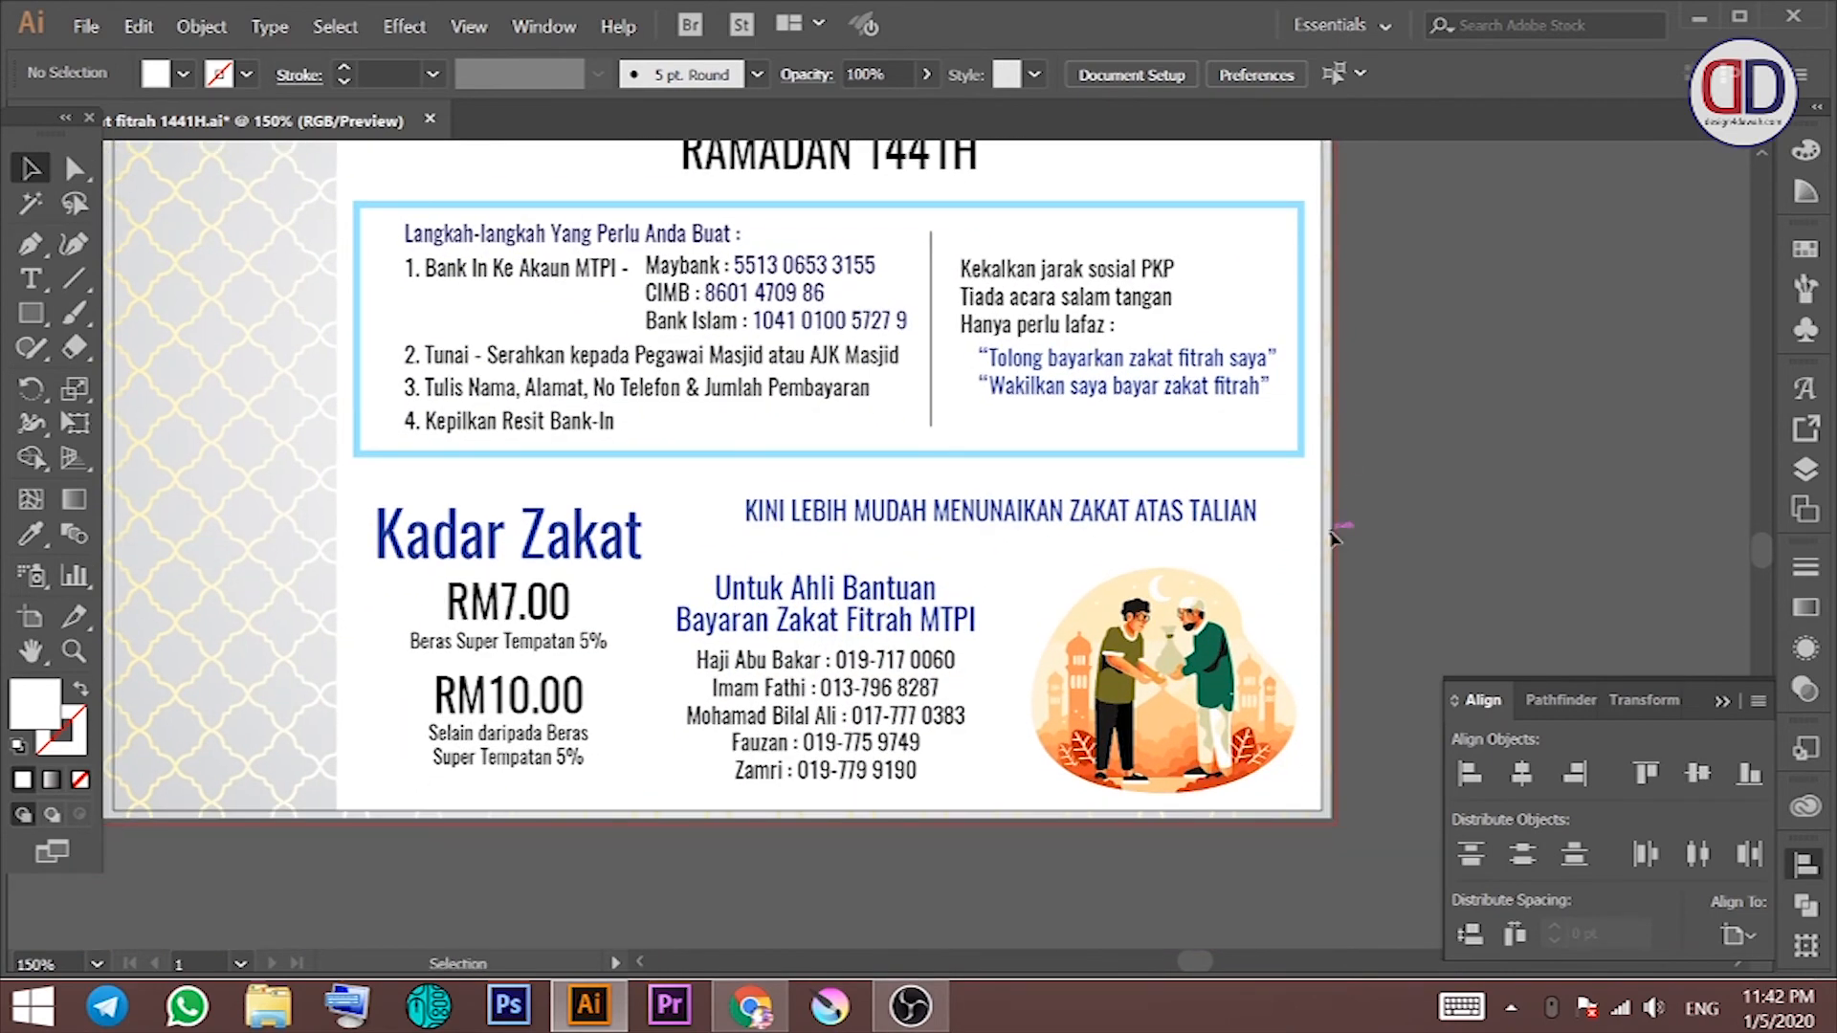
# Step: Make the first three helpers' phone numbers brown
pyautogui.moveTo(1335, 539); pyautogui.dragTo(1340, 502)
pyautogui.press('t')
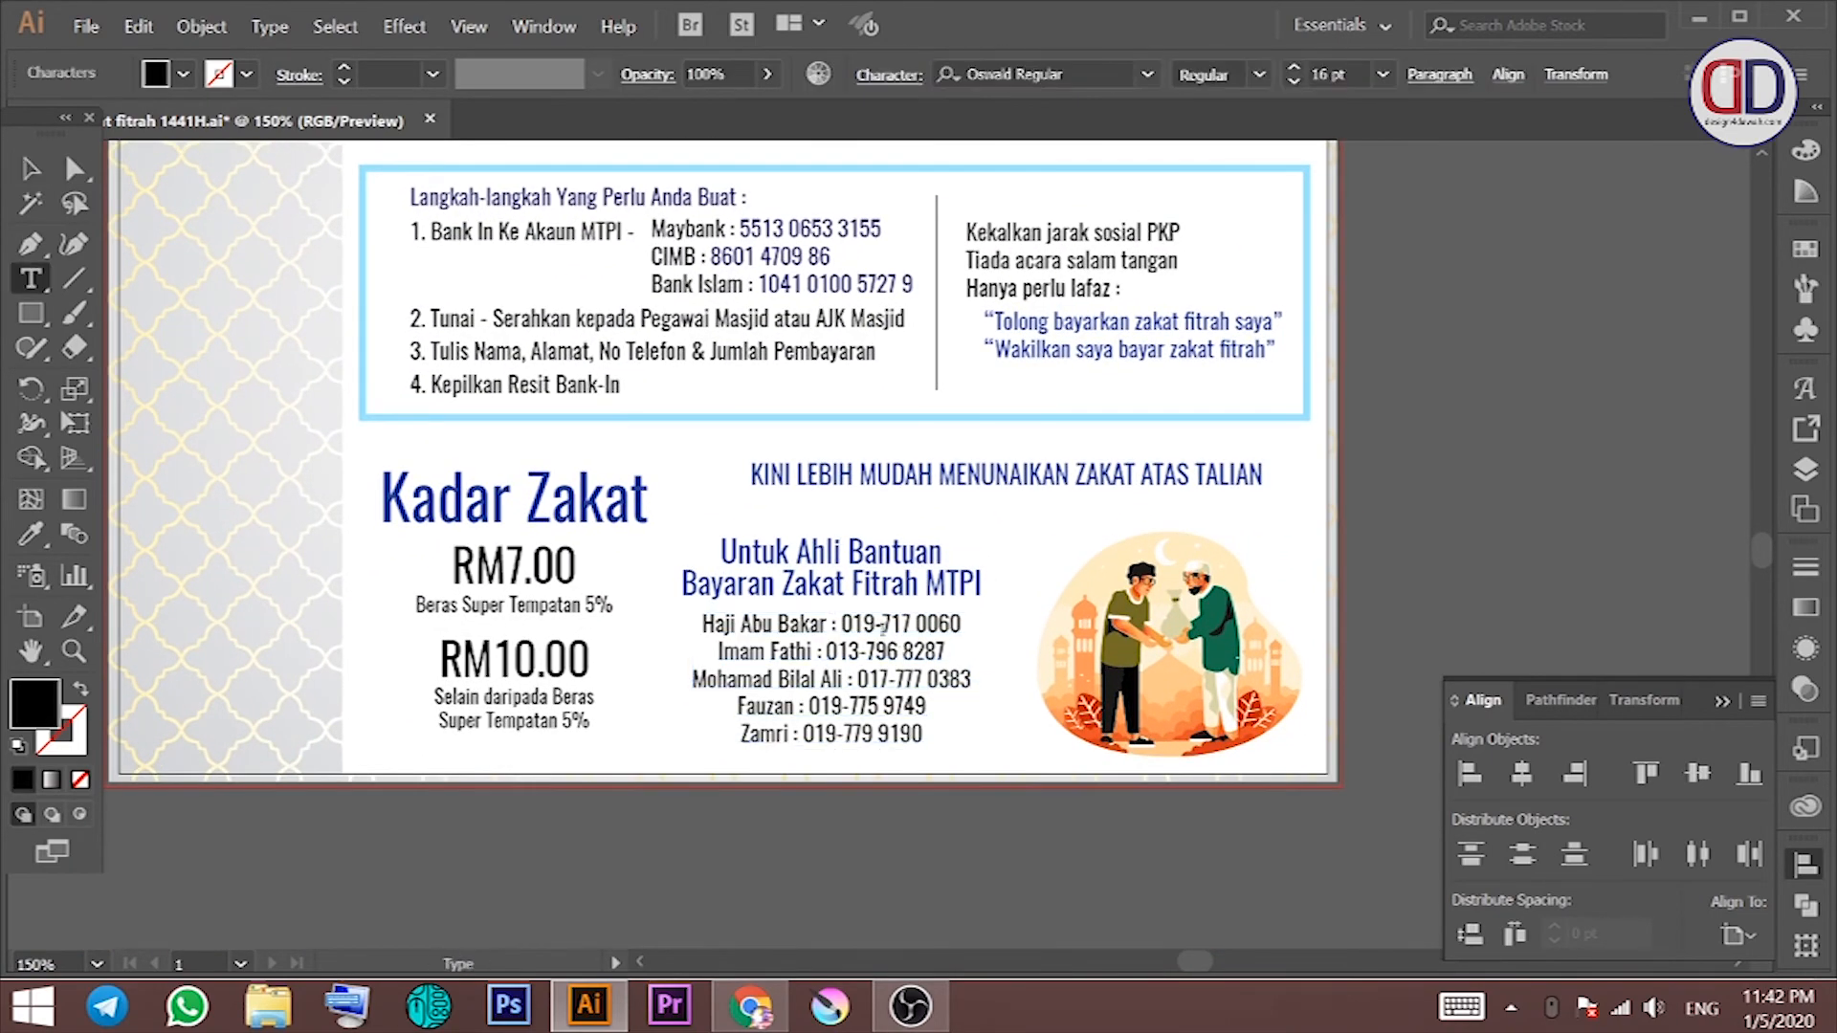
pyautogui.moveTo(838, 623); pyautogui.dragTo(962, 624)
pyautogui.click(182, 74)
pyautogui.click(258, 164)
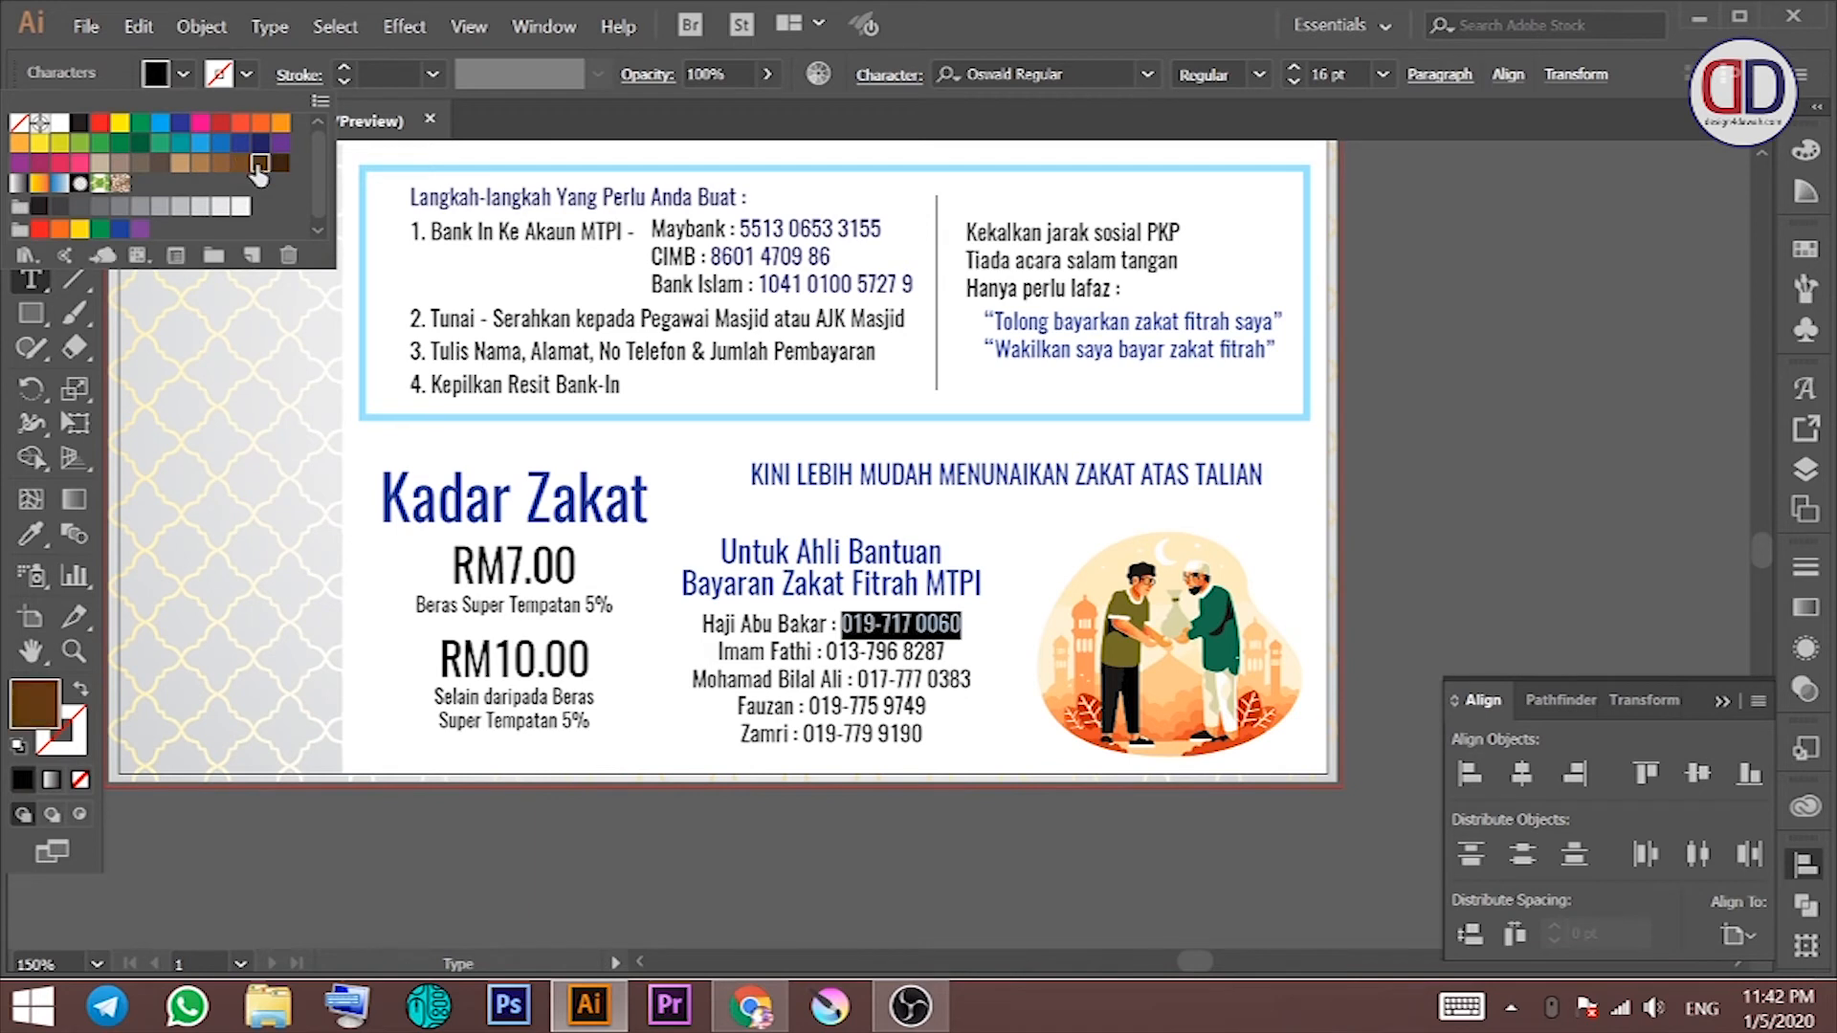
pyautogui.moveTo(827, 651); pyautogui.dragTo(944, 651)
pyautogui.click(182, 74)
pyautogui.click(251, 167)
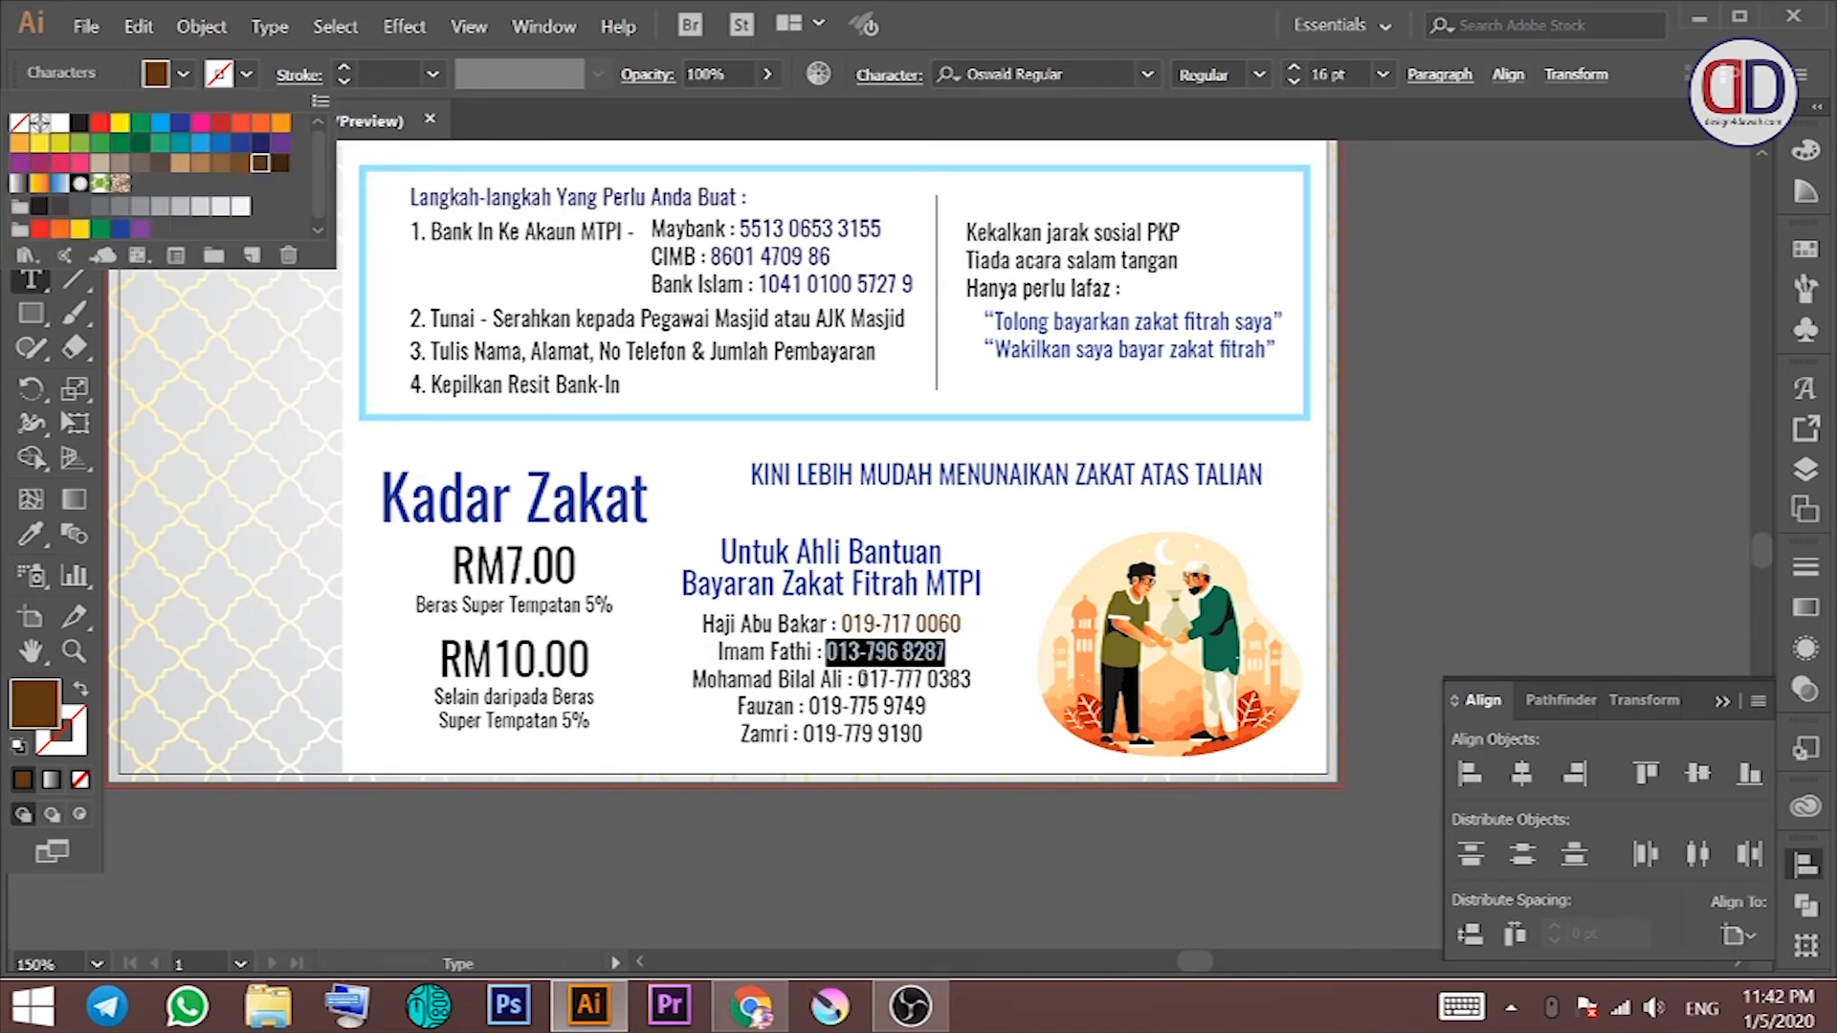
pyautogui.moveTo(850, 680); pyautogui.dragTo(810, 706)
pyautogui.click(181, 74)
pyautogui.click(251, 167)
# Step: Make the fourth and last helpers' phone numbers brown, then deselect
pyautogui.click(182, 74)
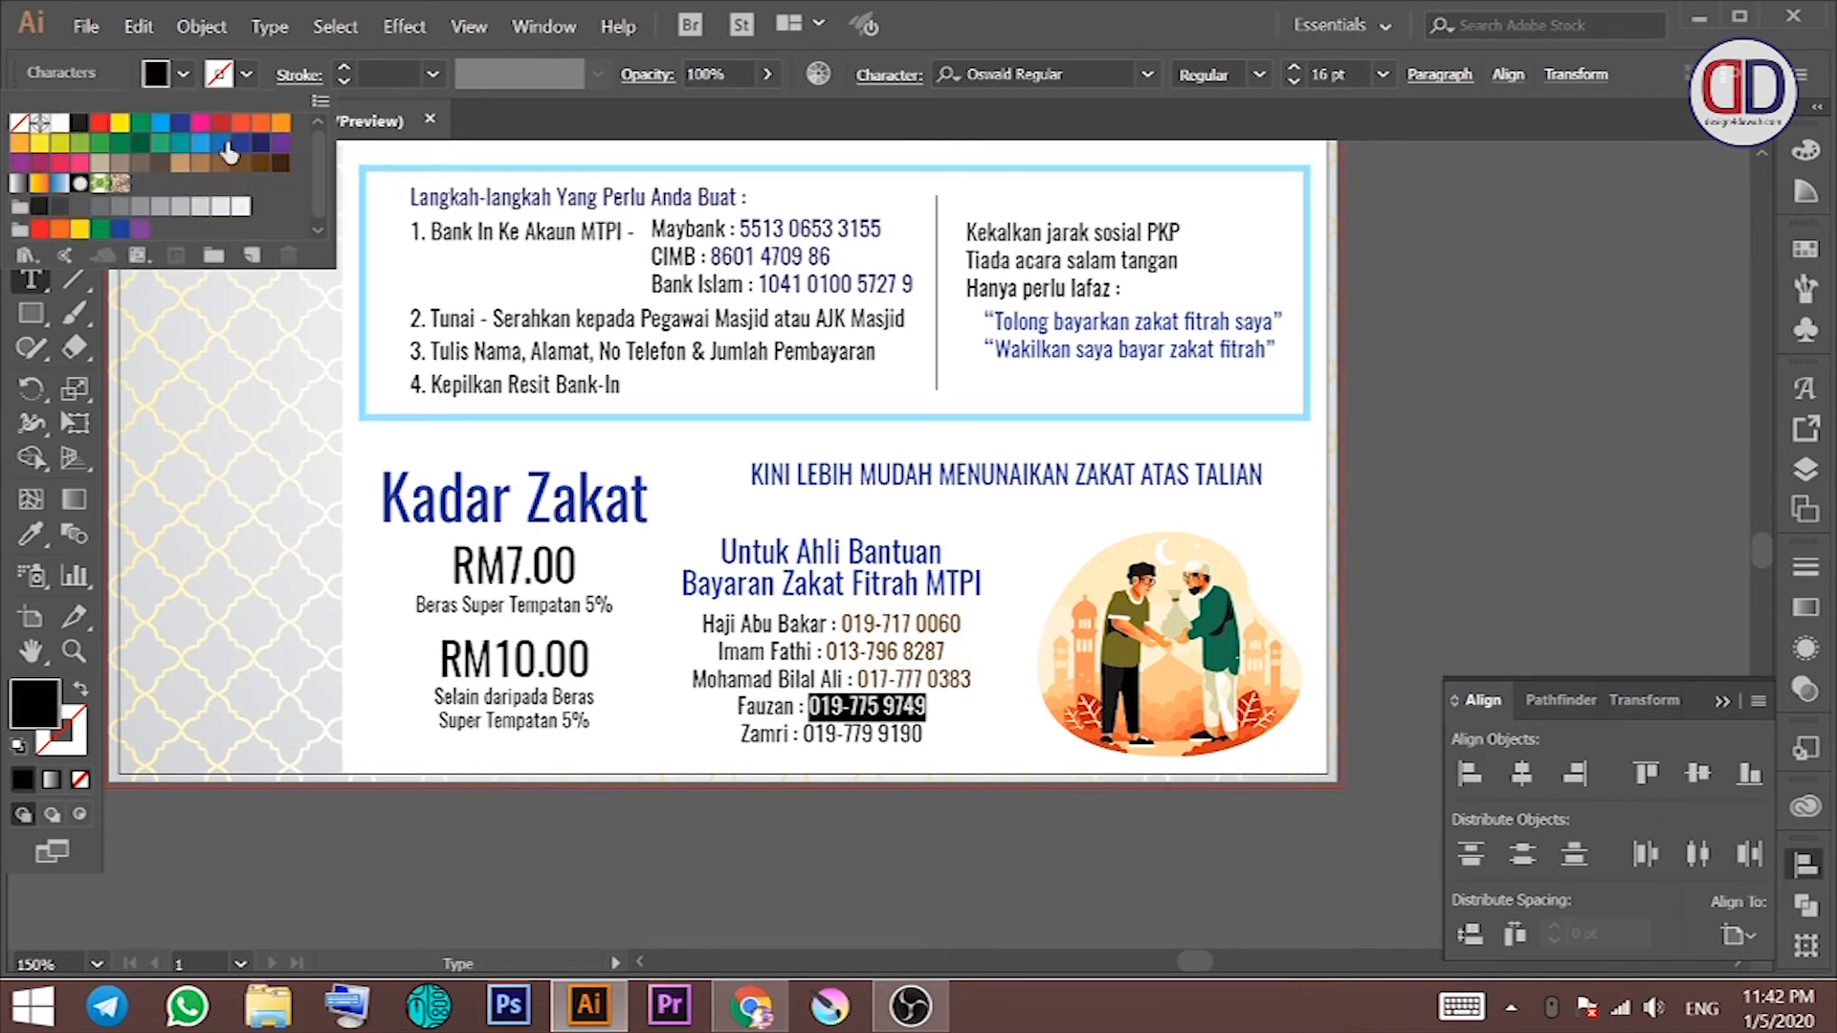
pyautogui.click(251, 167)
pyautogui.moveTo(922, 734); pyautogui.dragTo(803, 734)
pyautogui.click(182, 73)
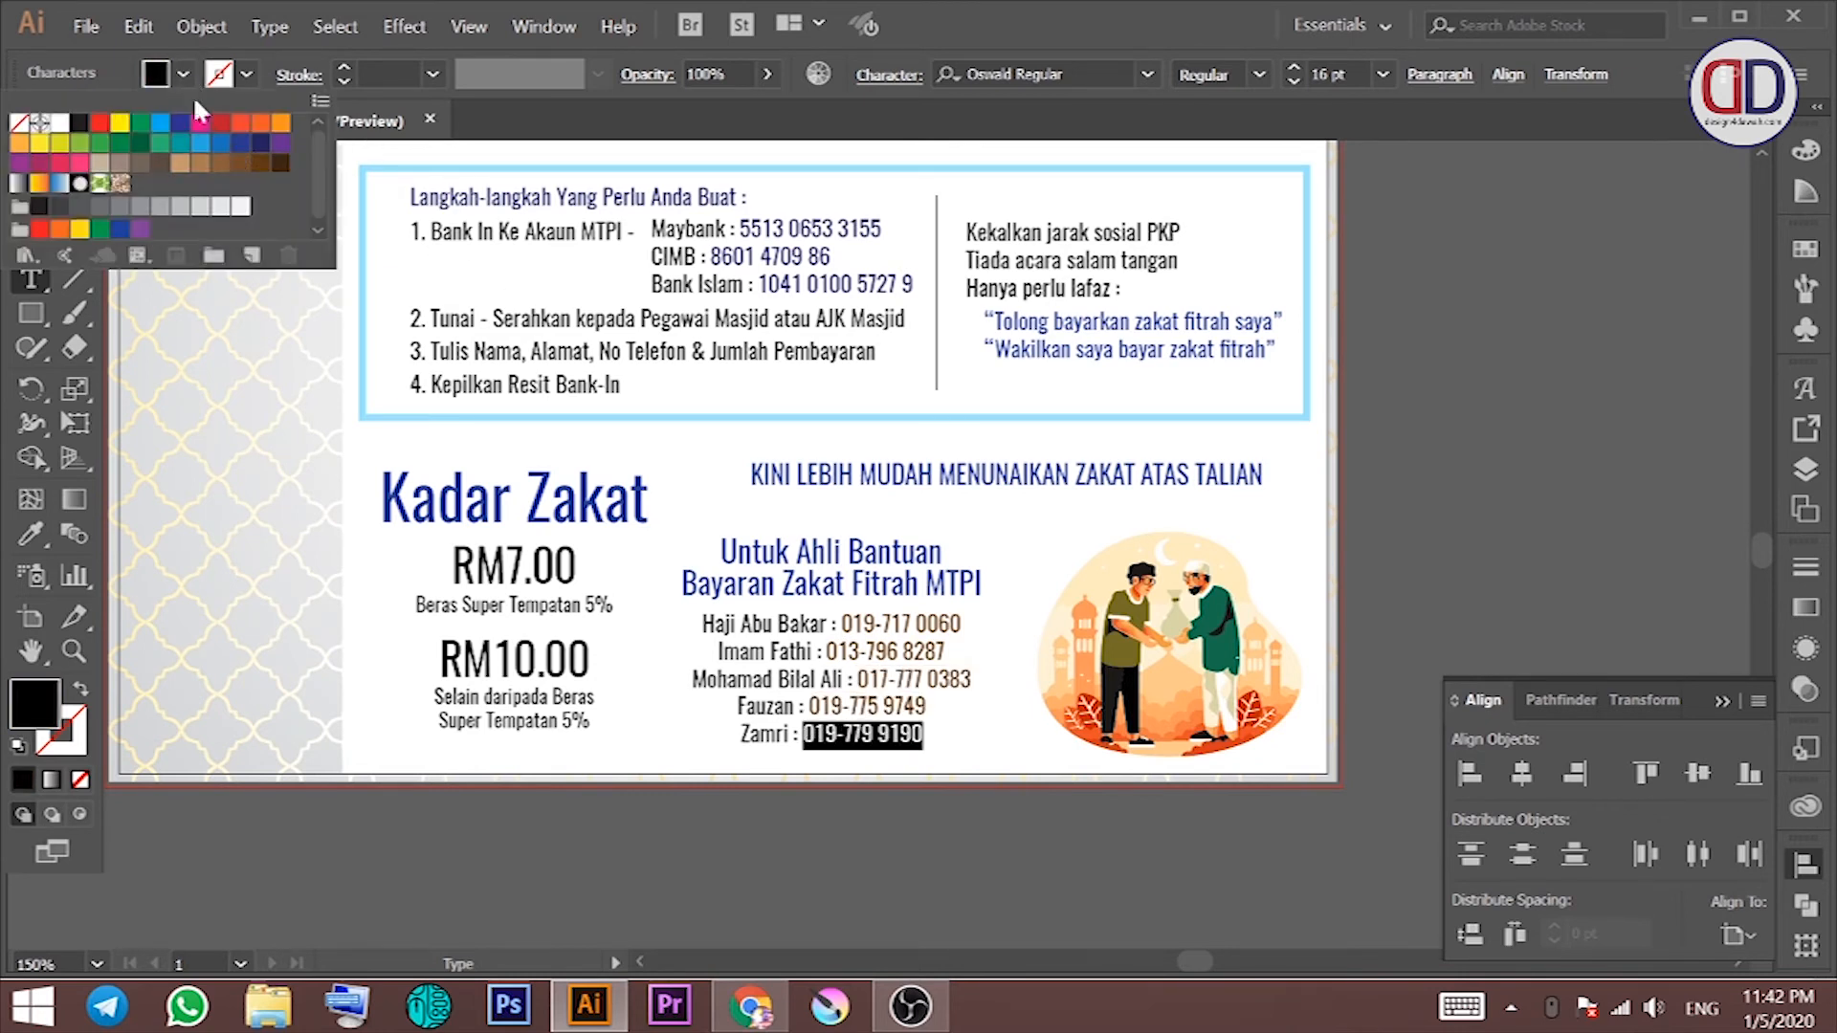
pyautogui.click(250, 167)
pyautogui.click(31, 168)
pyautogui.click(1488, 422)
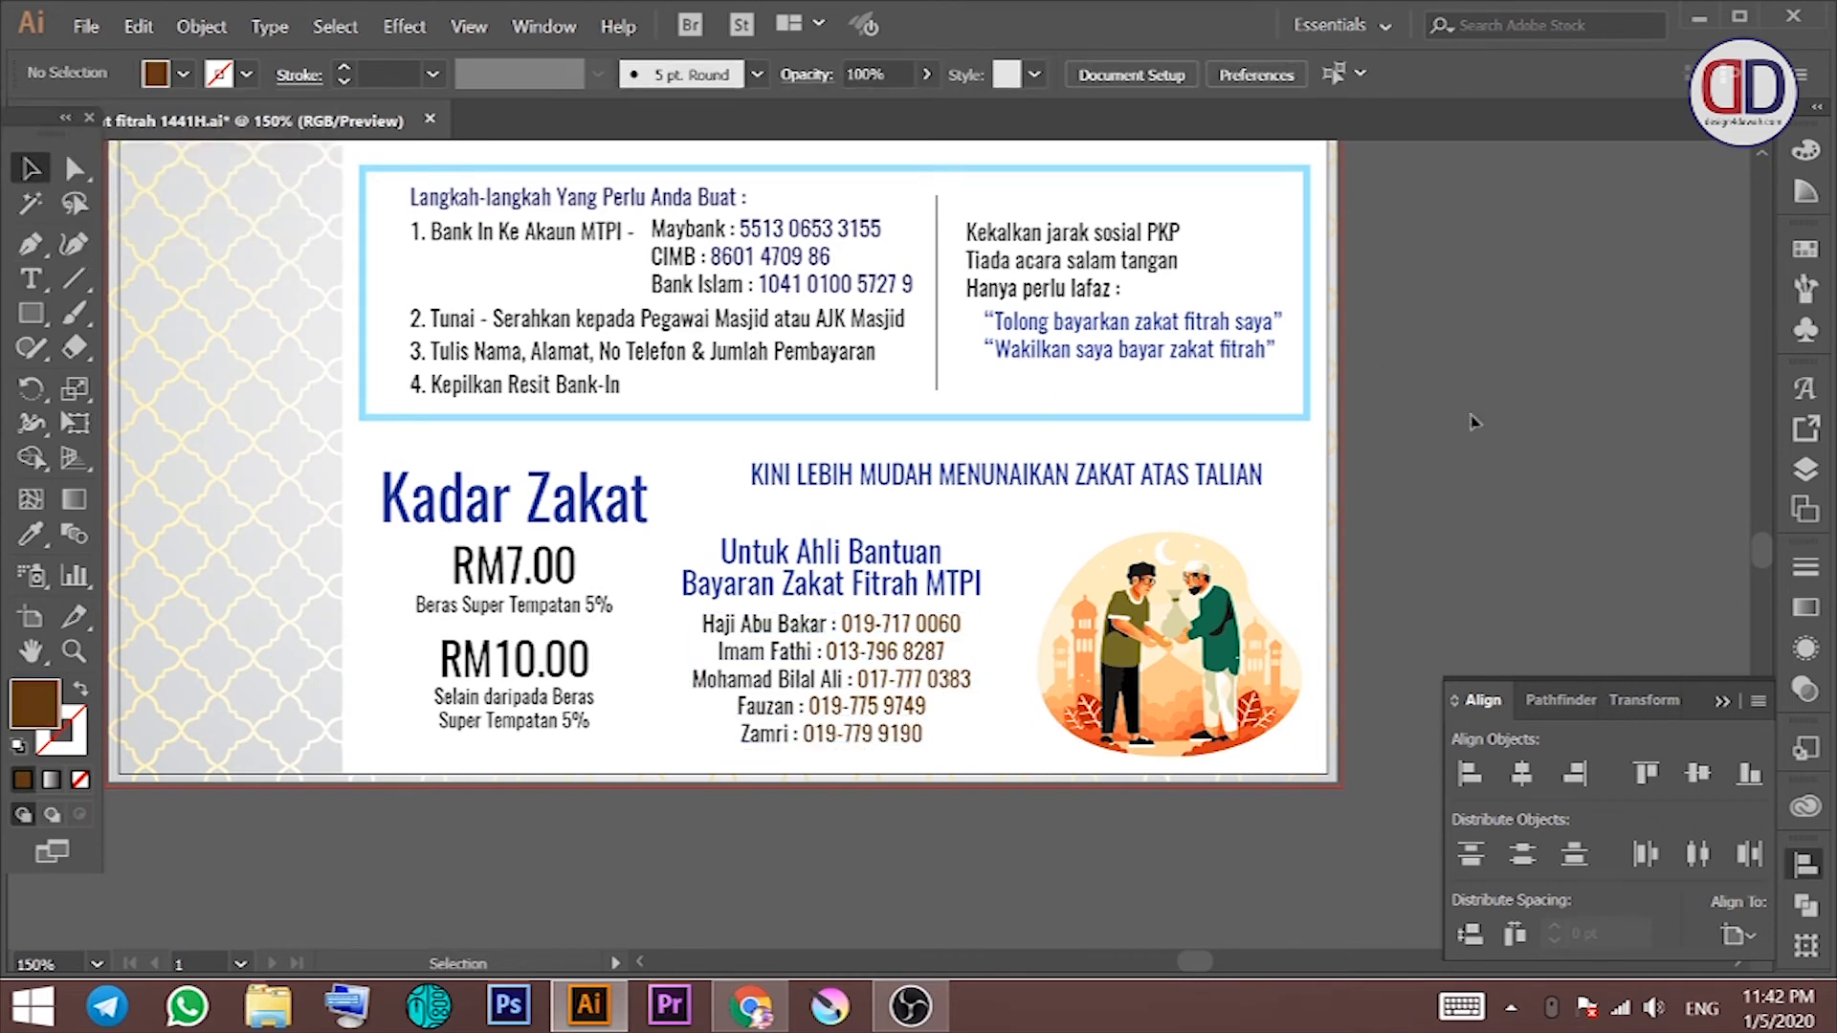
pyautogui.moveTo(1423, 418); pyautogui.dragTo(1397, 445)
# Step: Colour the RM7.00 and RM10.00 prices brown and fit the whole artboard in view
pyautogui.click(517, 601)
pyautogui.keyDown('shift'); pyautogui.click(512, 685); pyautogui.keyUp('shift')
pyautogui.click(181, 74)
pyautogui.click(259, 165)
pyautogui.click(1425, 422)
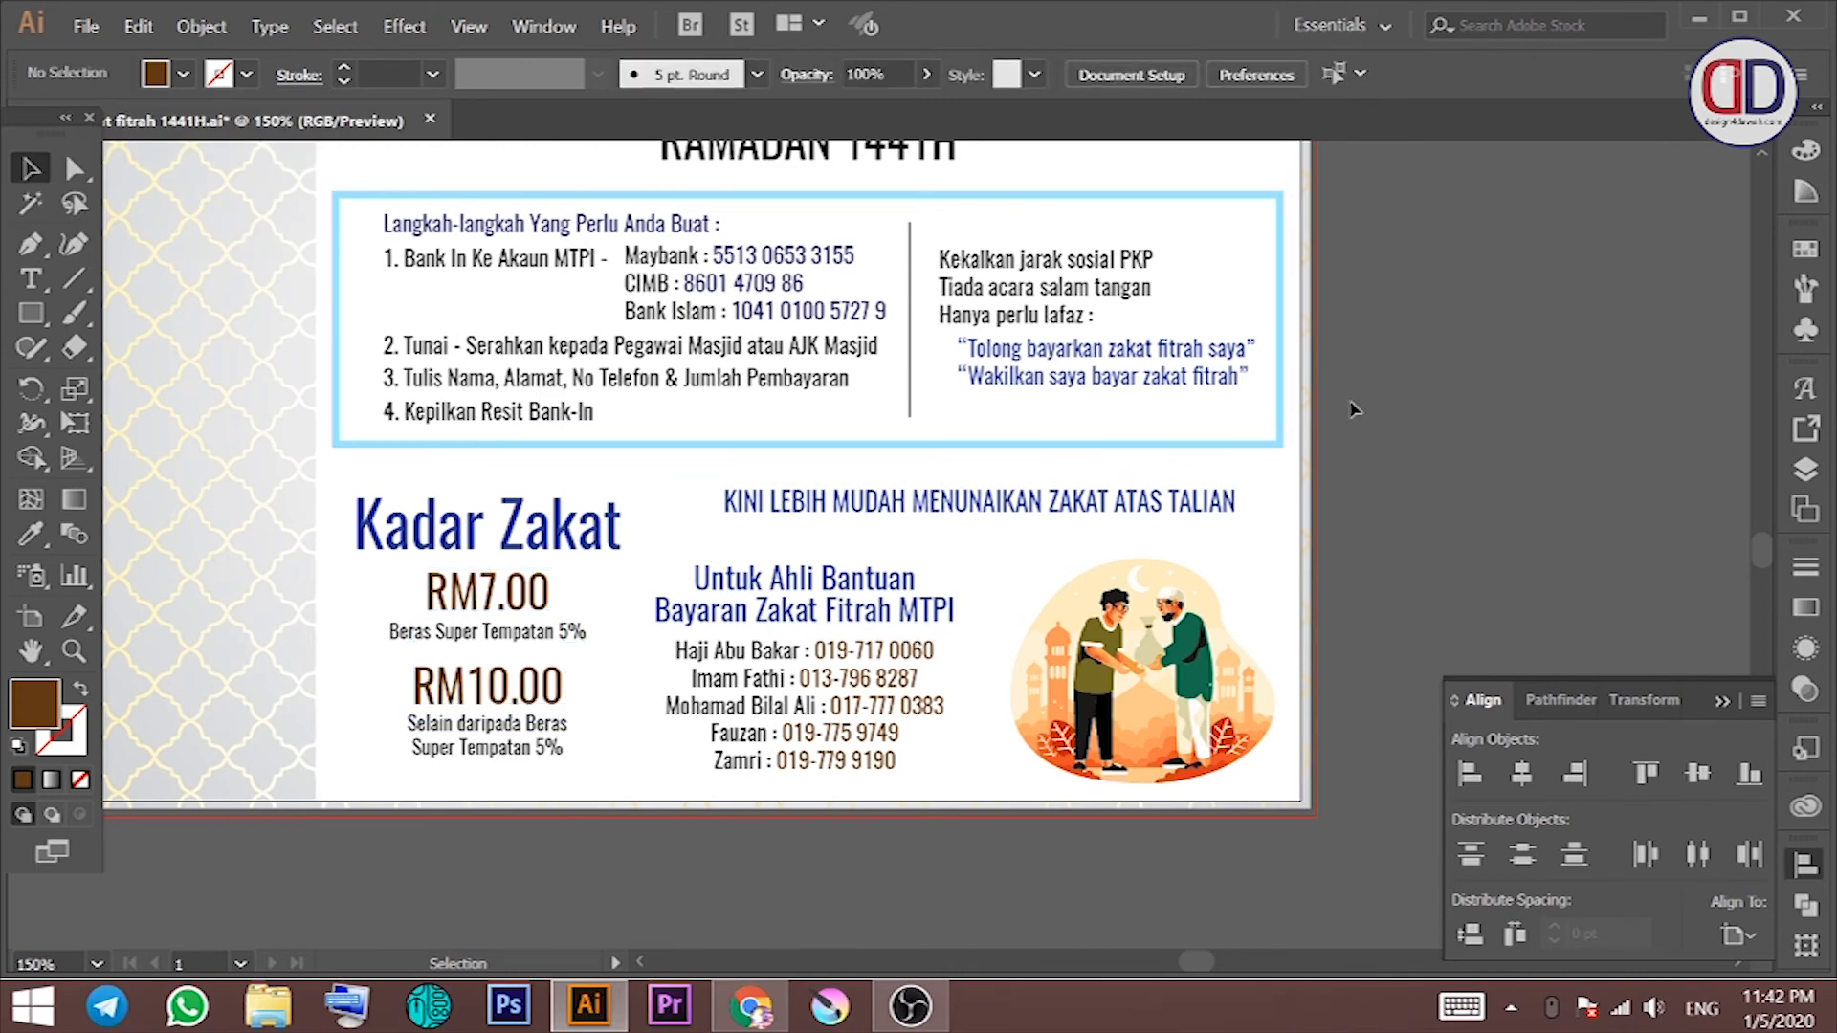
pyautogui.moveTo(997, 452); pyautogui.dragTo(1145, 596)
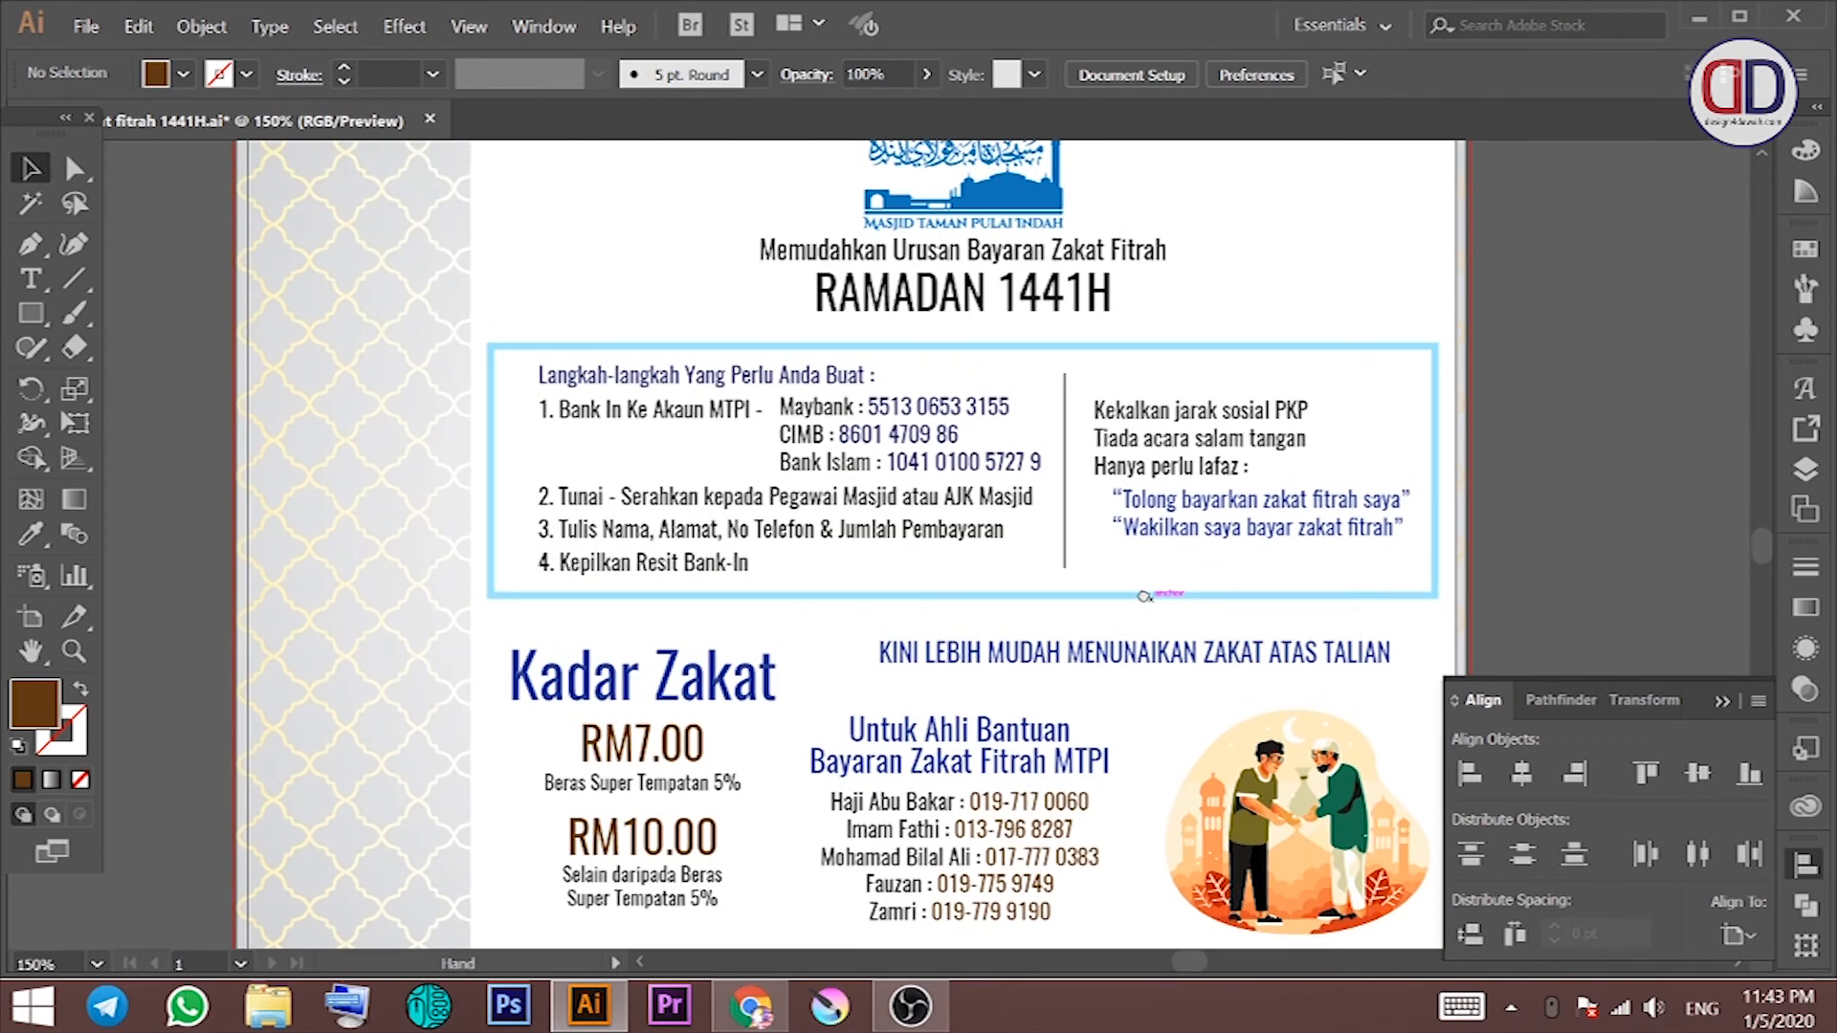
pyautogui.moveTo(1145, 596); pyautogui.dragTo(1131, 604)
pyautogui.hotkey('ctrl', '0')
# Step: Colour the zakat fitrah subtitle navy and the RAMADAN 1441H heading brown
pyautogui.moveTo(1608, 437); pyautogui.dragTo(1500, 432)
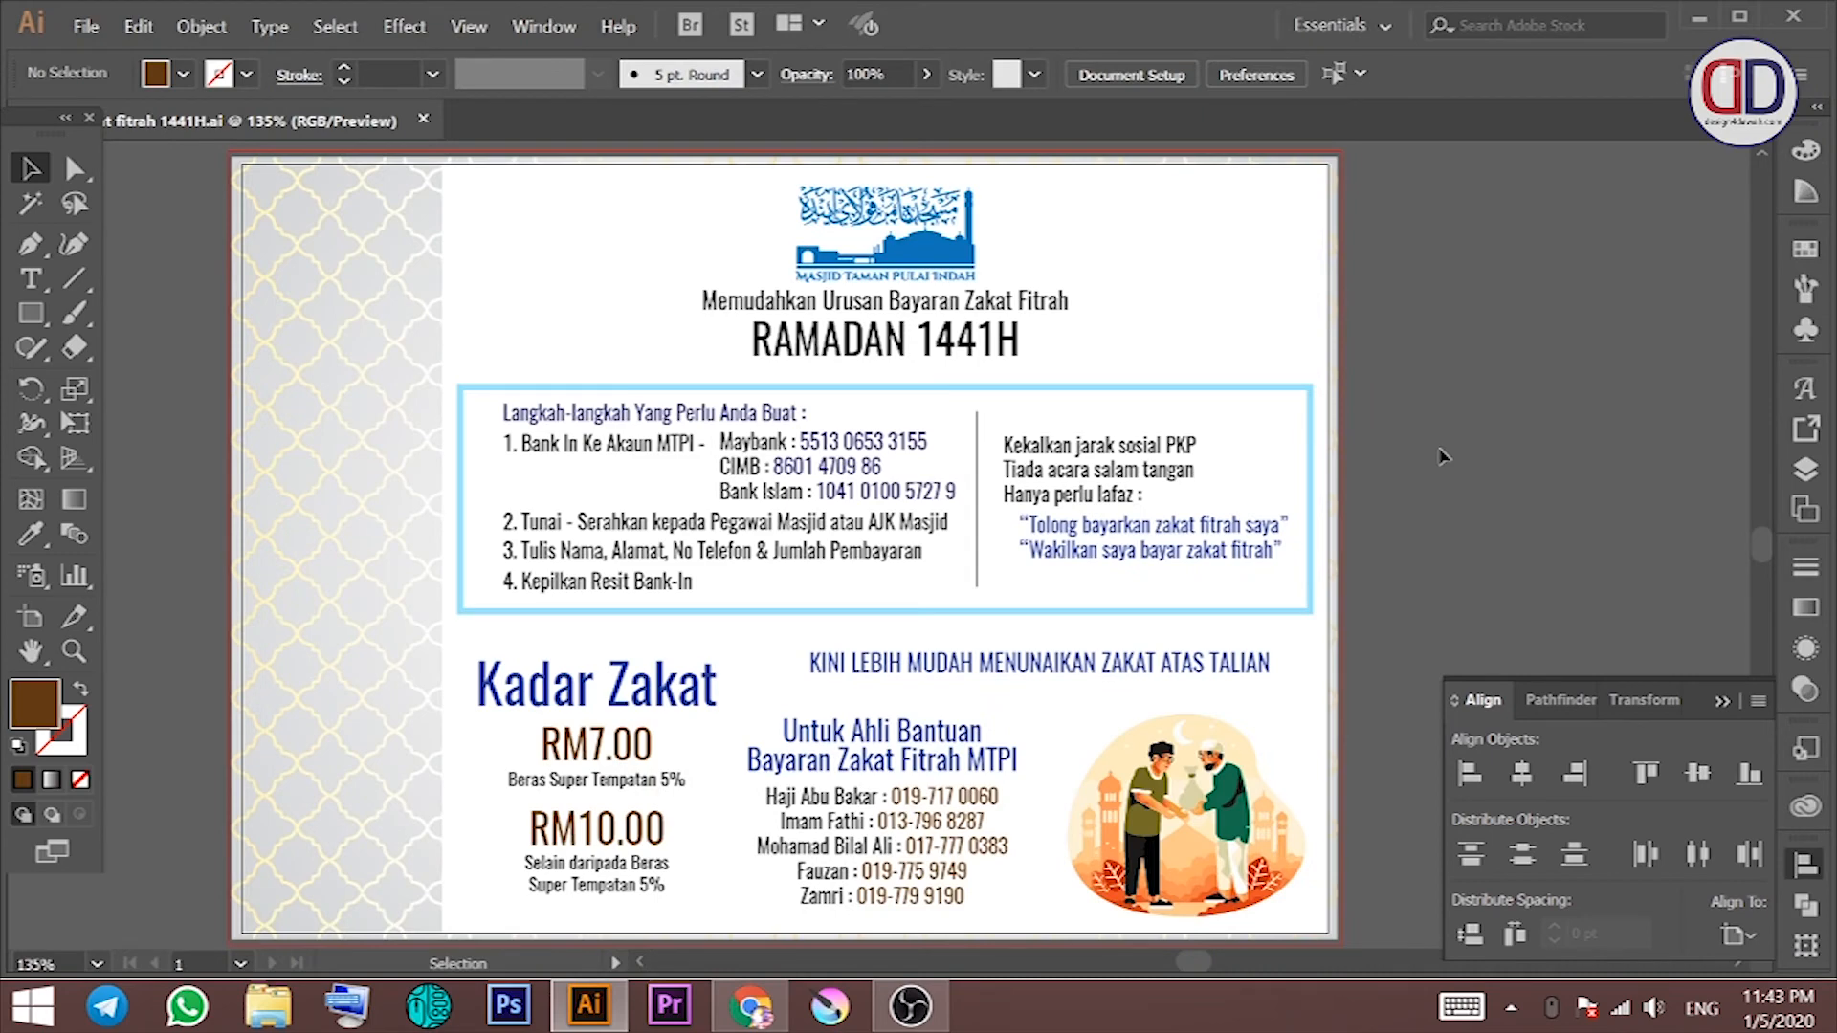
pyautogui.moveTo(1301, 305); pyautogui.dragTo(960, 329)
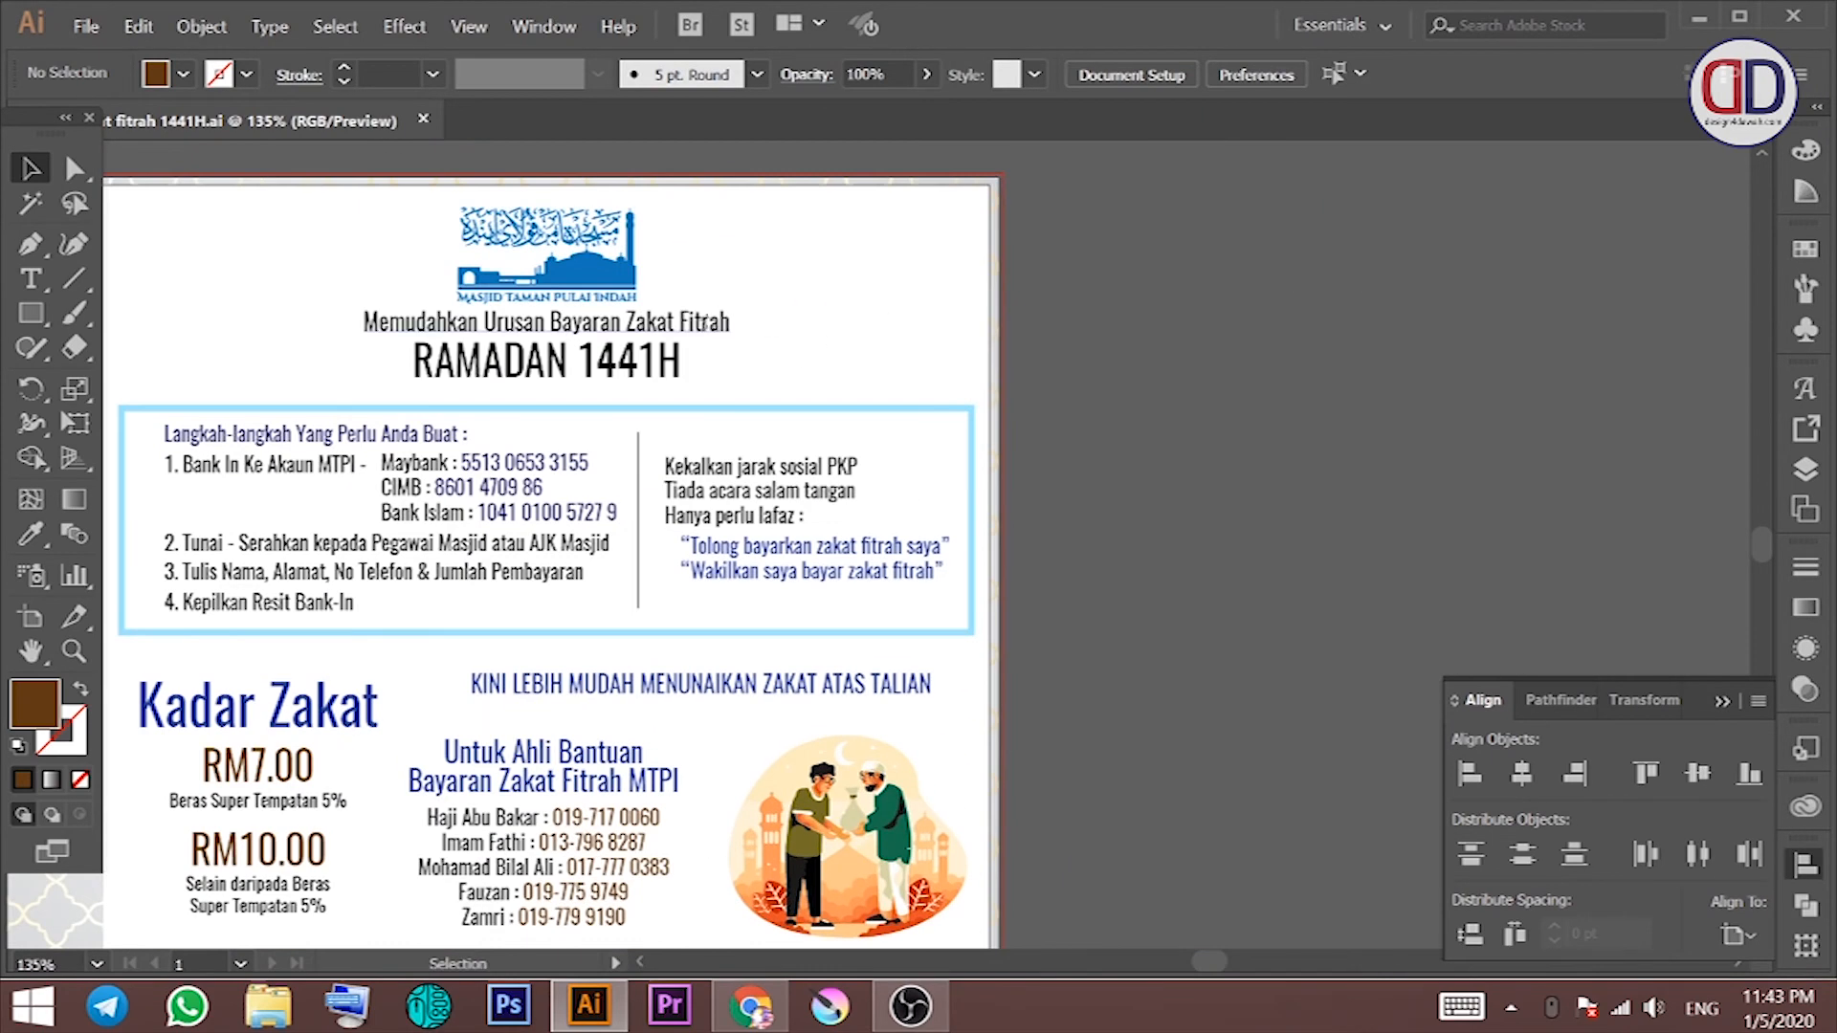
pyautogui.click(705, 323)
pyautogui.click(183, 73)
pyautogui.click(257, 141)
pyautogui.click(460, 359)
pyautogui.click(183, 73)
pyautogui.click(235, 187)
# Step: Recolour the zakat fitrah subtitle brown to match RAMADAN 1441H, then check both headings' fill
pyautogui.click(646, 328)
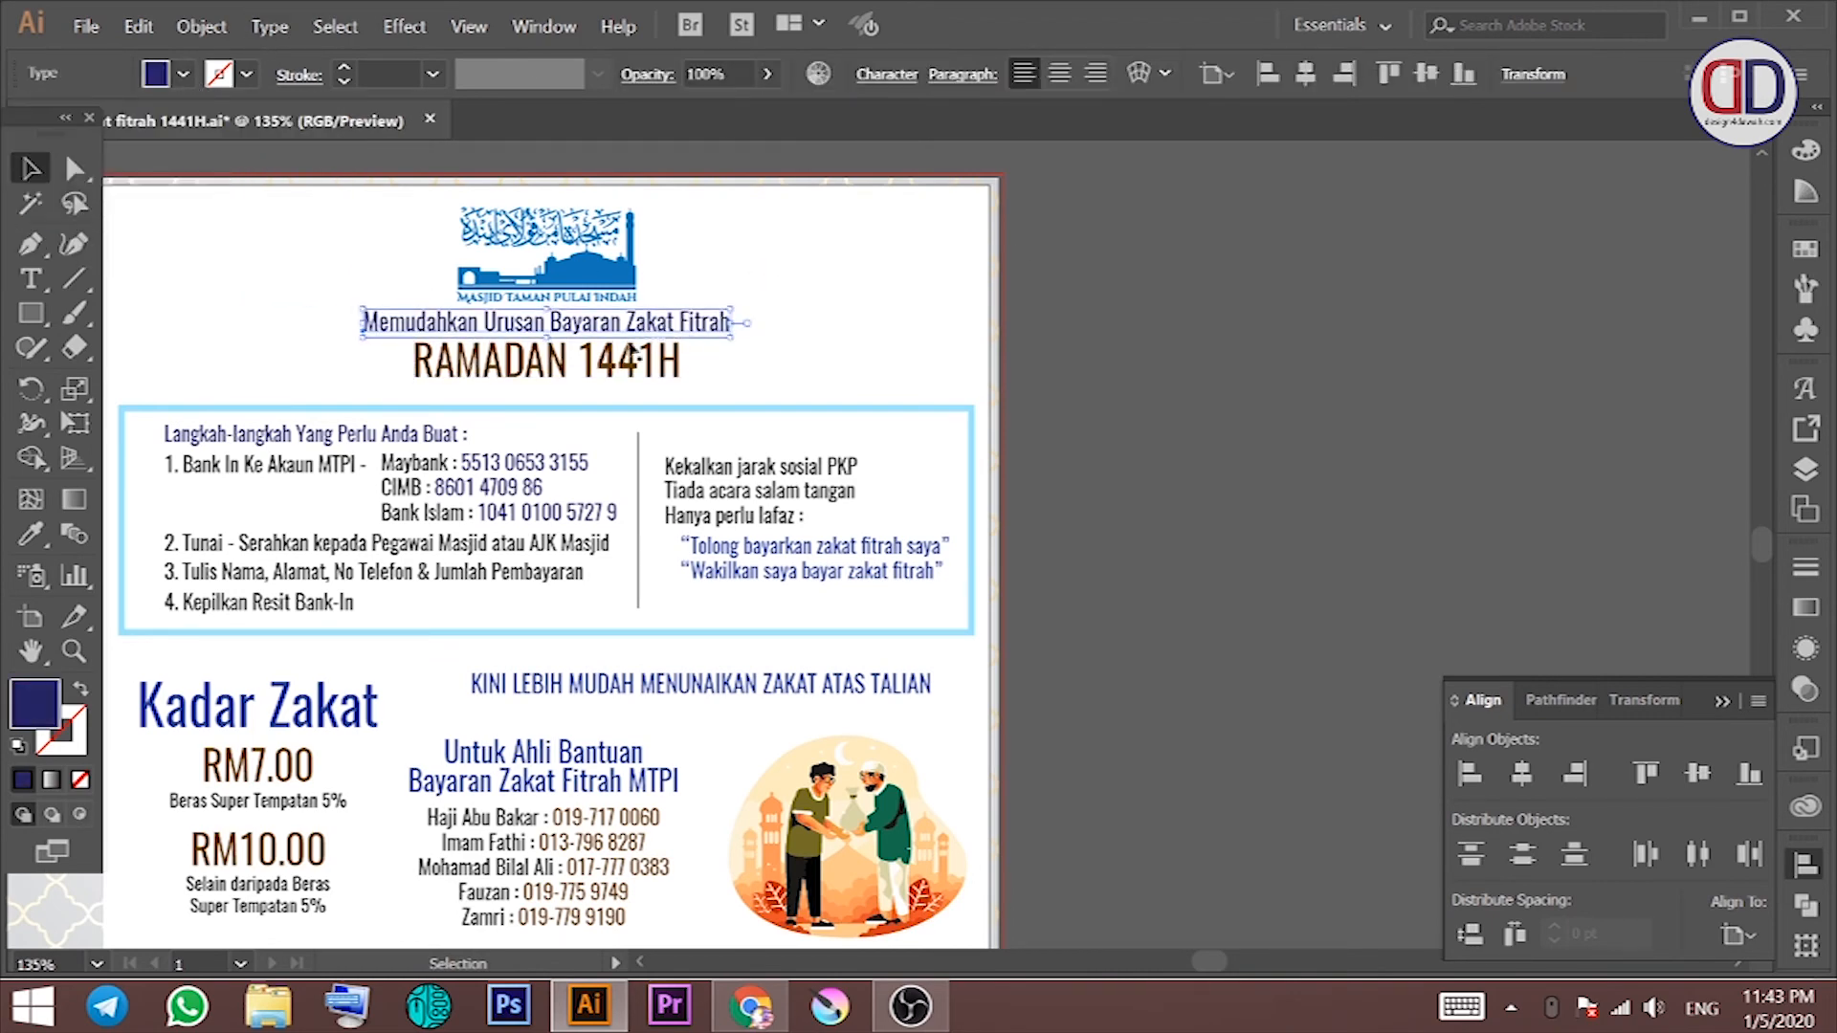
pyautogui.moveTo(646, 329); pyautogui.dragTo(735, 324)
pyautogui.click(183, 74)
pyautogui.click(234, 187)
pyautogui.click(861, 299)
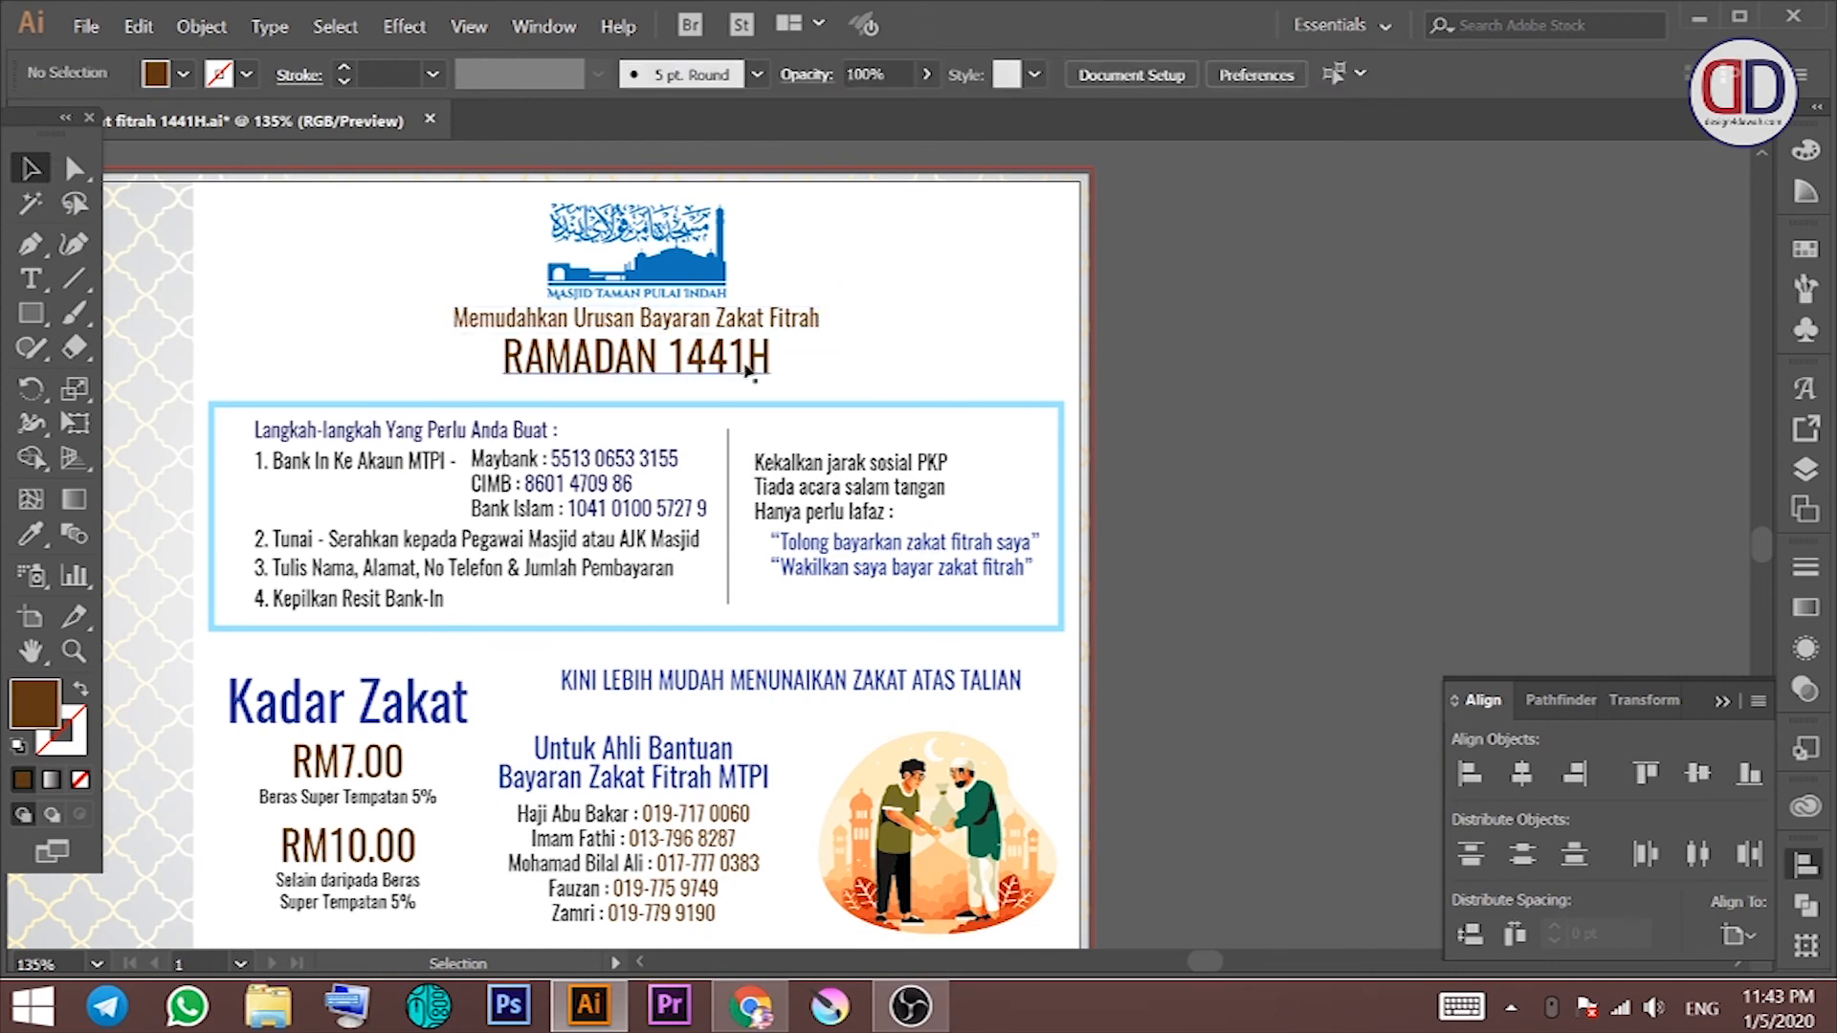
pyautogui.click(764, 367)
pyautogui.click(191, 74)
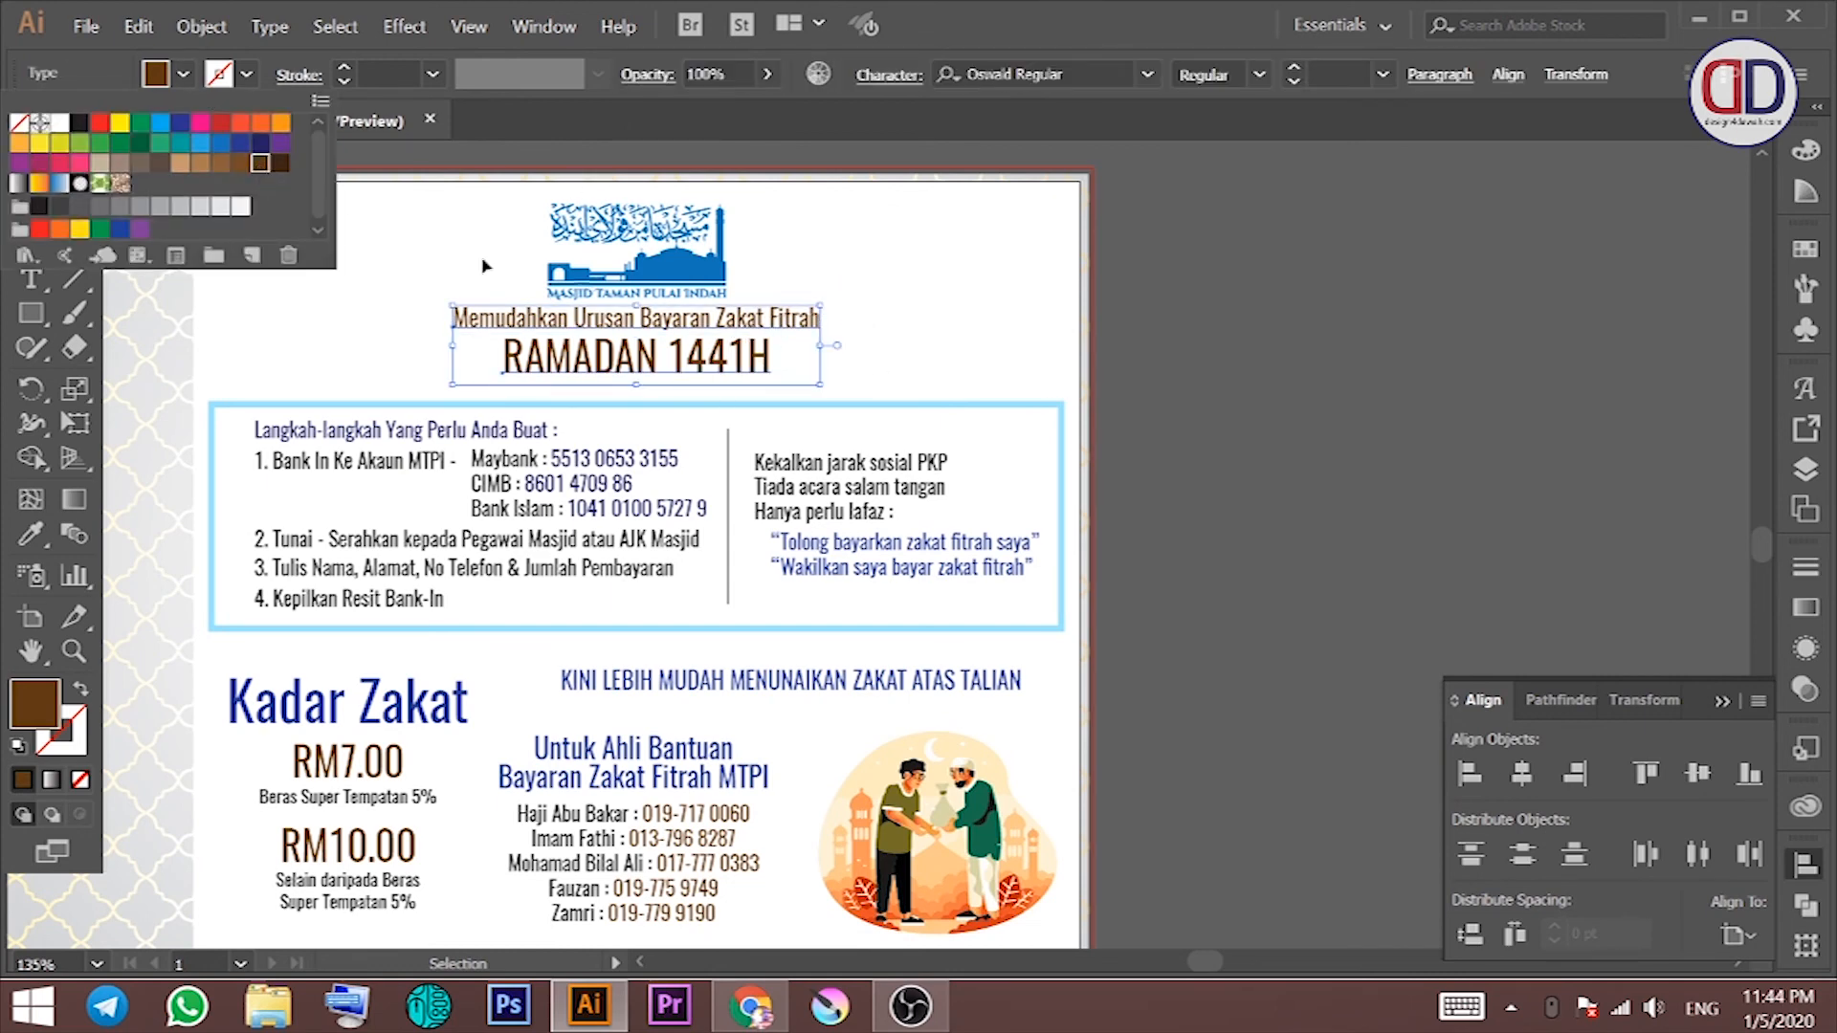
pyautogui.click(867, 295)
pyautogui.moveTo(887, 328)
pyautogui.mouseDown()
pyautogui.moveTo(923, 320)
pyautogui.moveTo(878, 333)
pyautogui.moveTo(892, 298)
pyautogui.mouseUp()
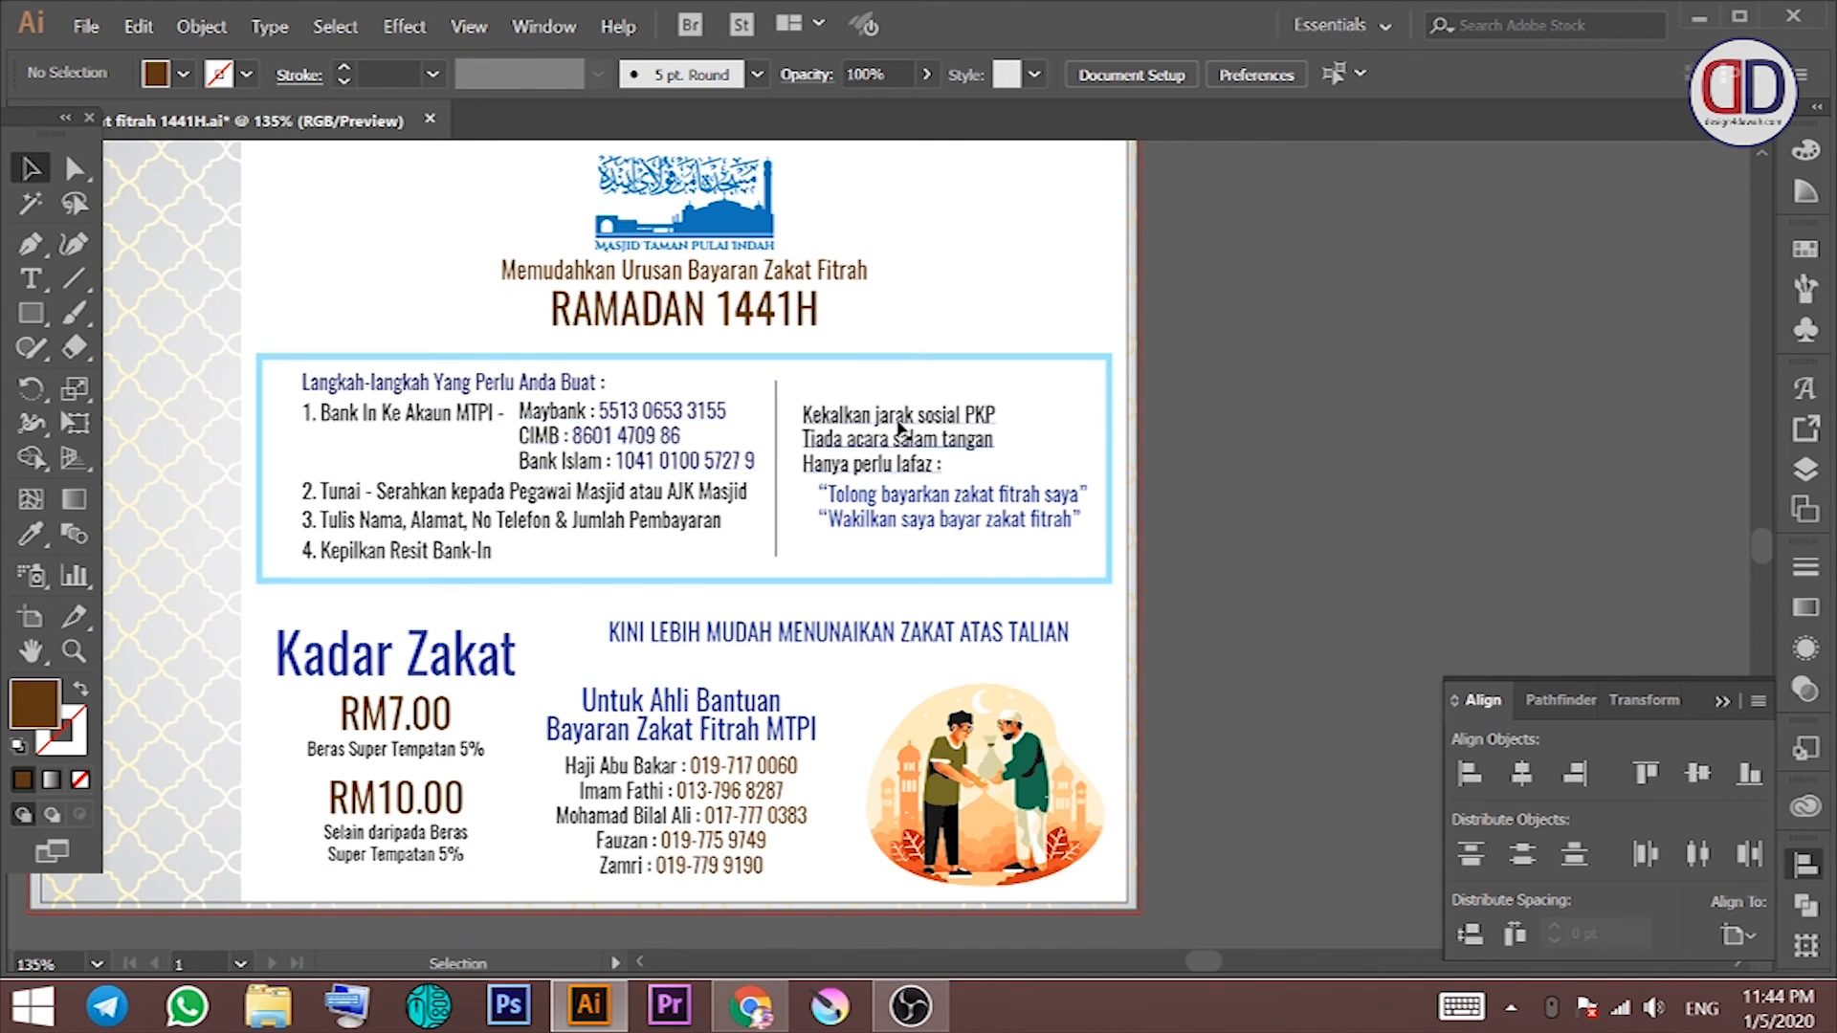
# Step: Make the Kekalkan jarak social-distancing lines red
pyautogui.click(546, 425)
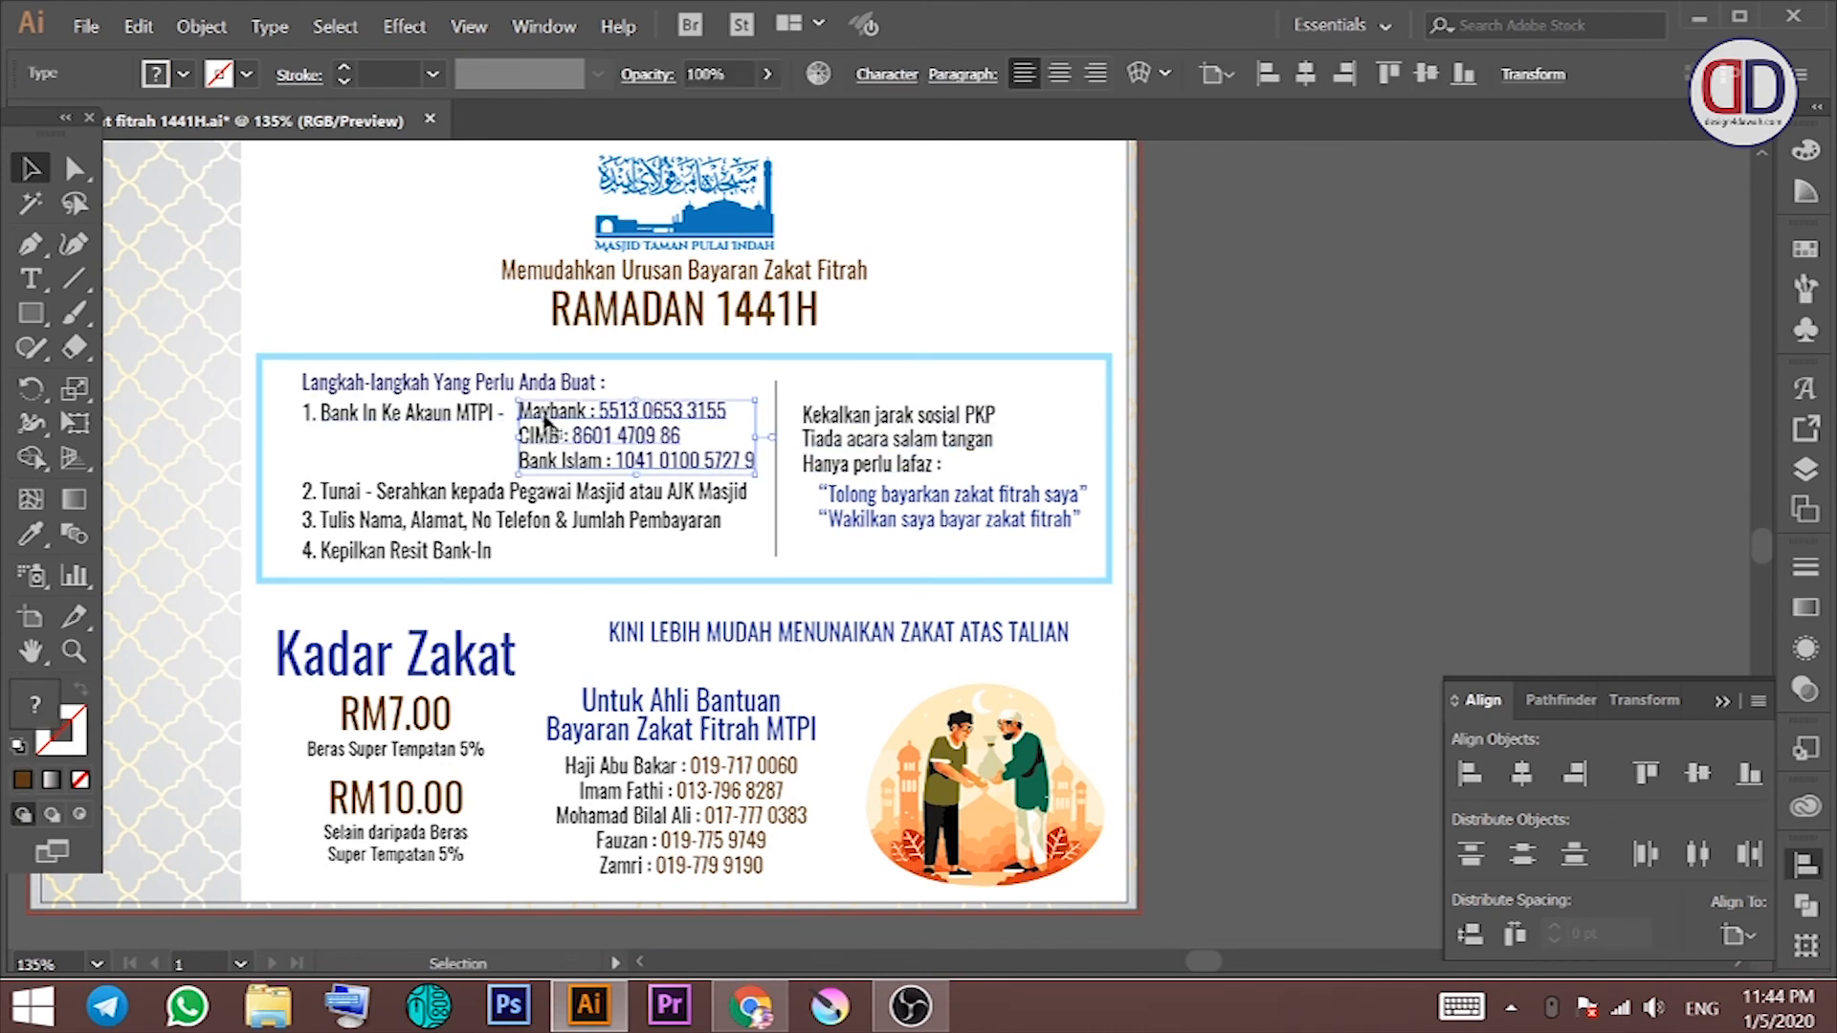
pyautogui.click(861, 438)
pyautogui.click(182, 74)
pyautogui.click(221, 125)
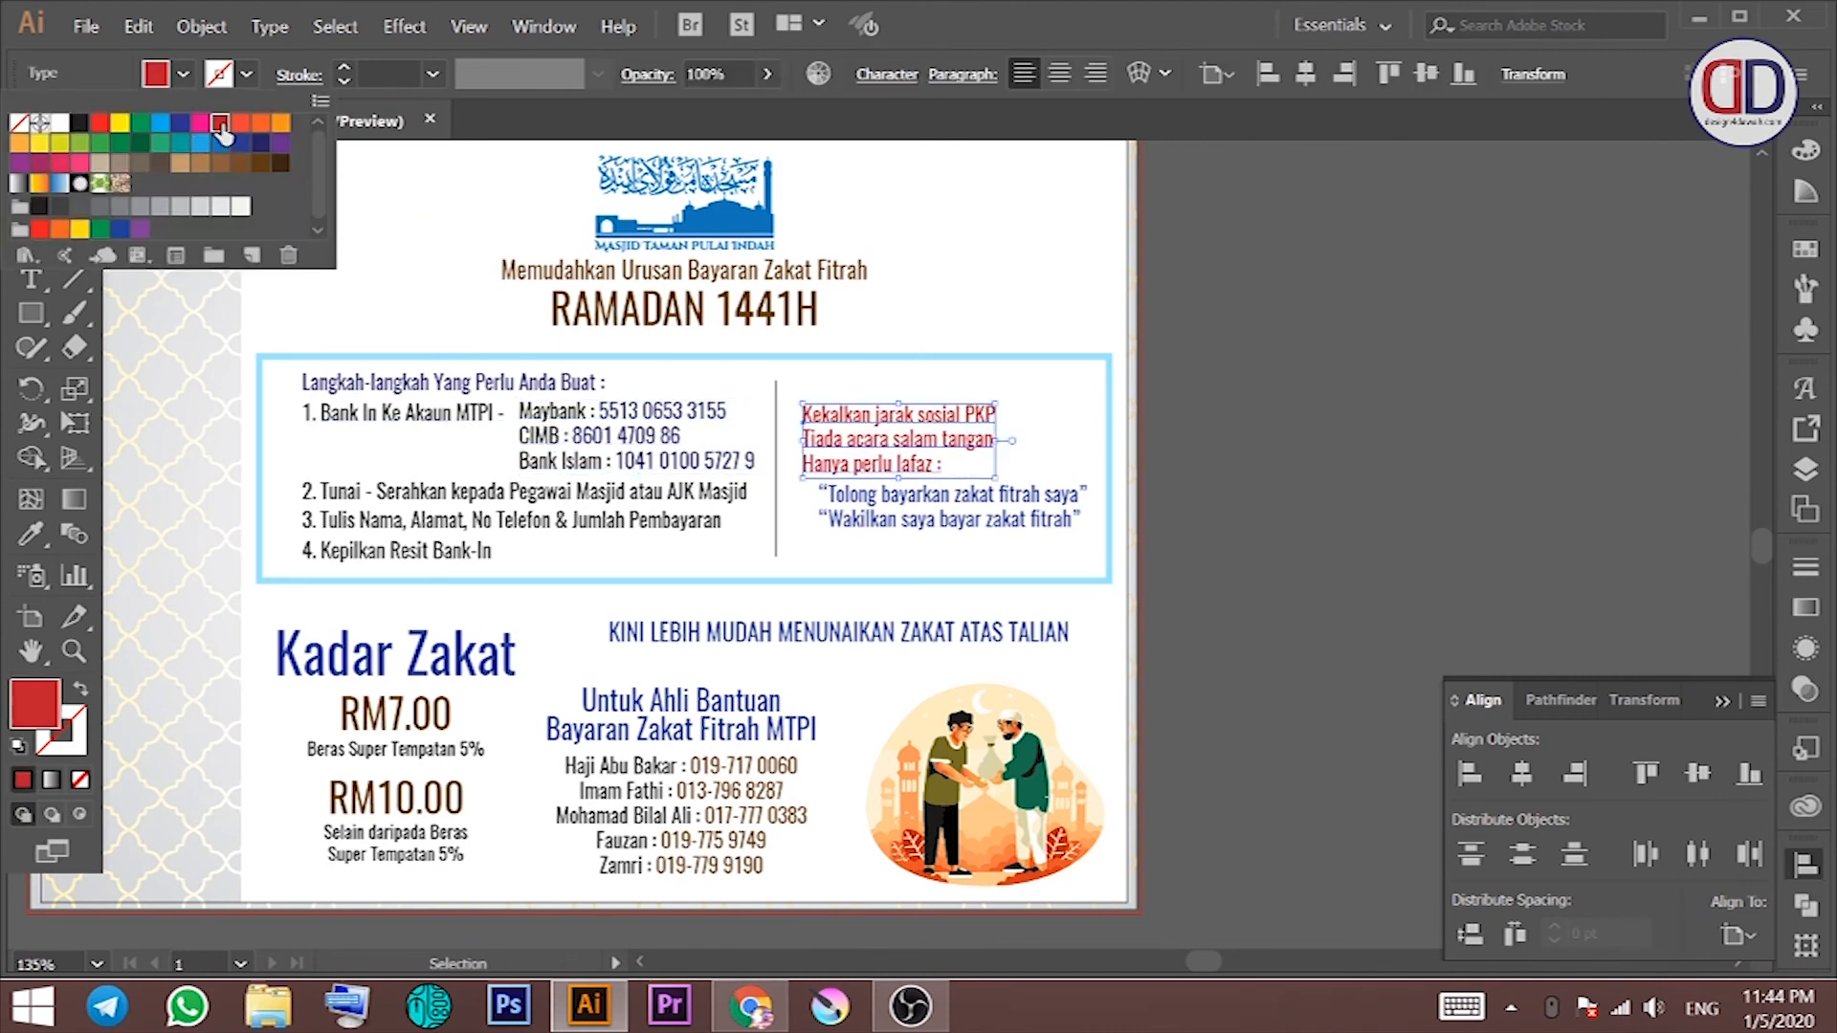
pyautogui.click(1259, 280)
pyautogui.hotkey('ctrl', 'z')
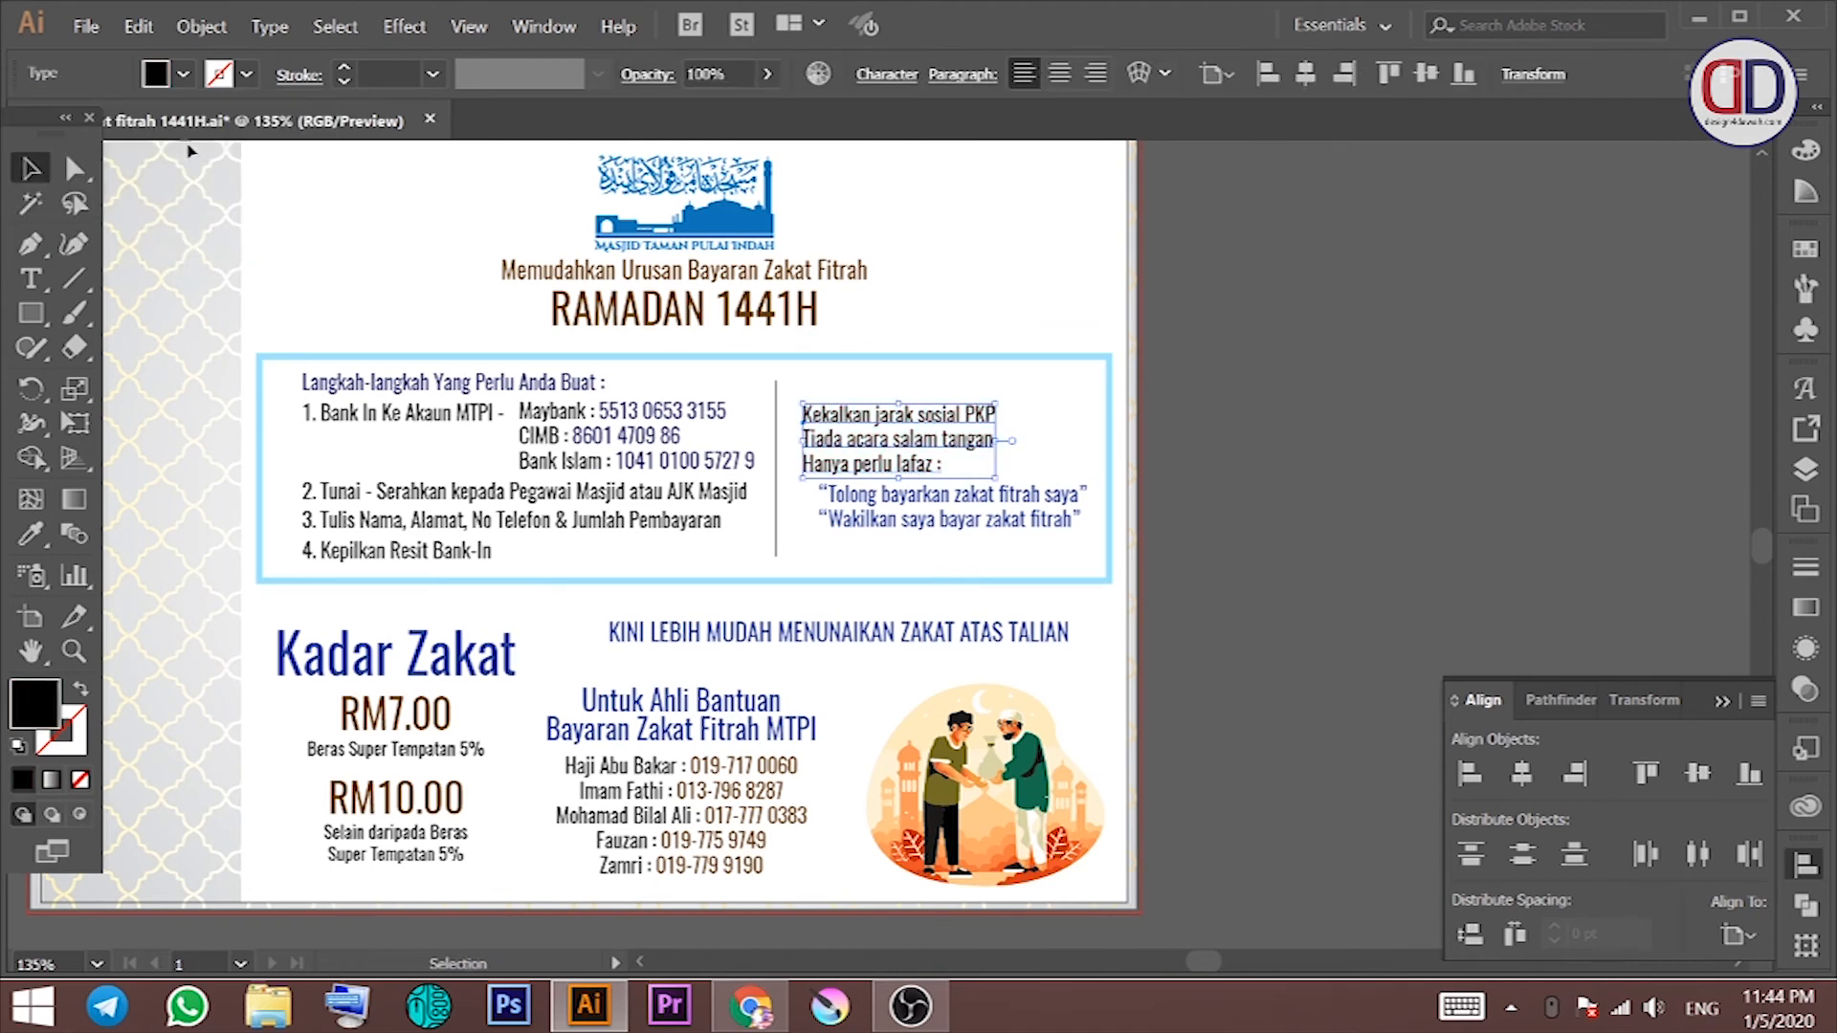
pyautogui.click(182, 73)
pyautogui.click(100, 125)
pyautogui.click(1253, 287)
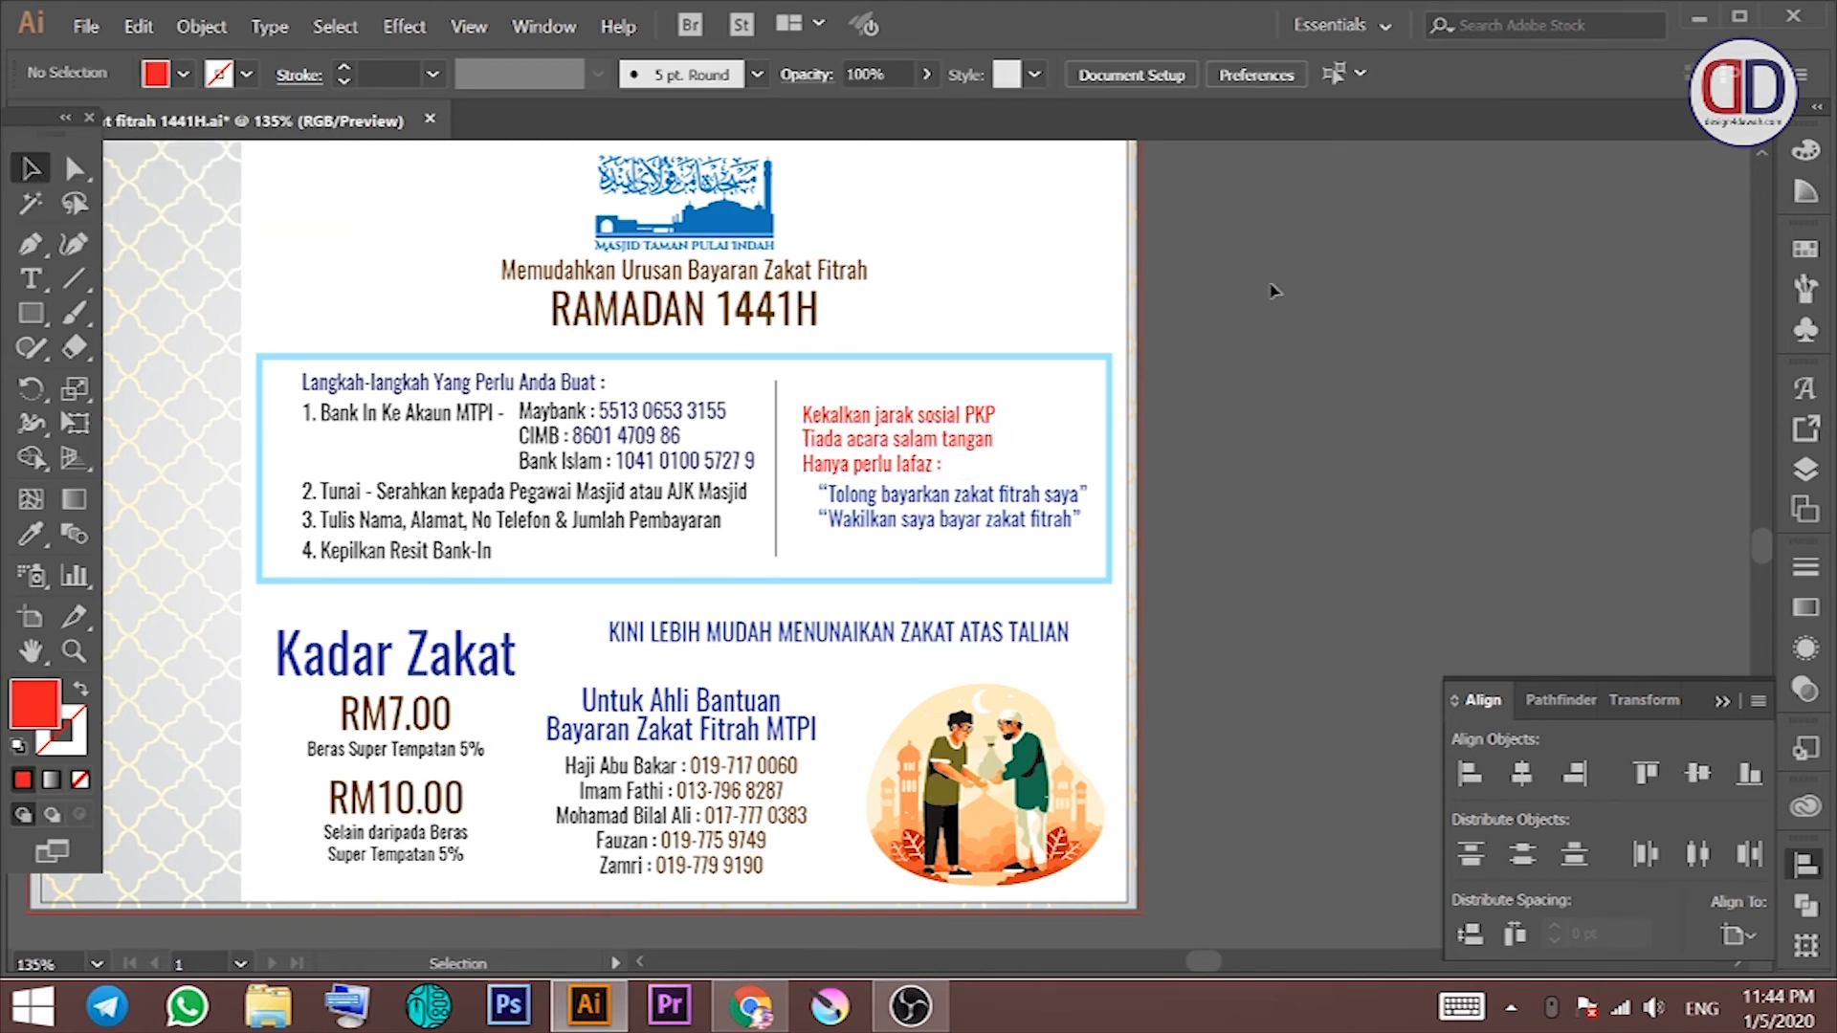
pyautogui.moveTo(1210, 310); pyautogui.dragTo(1103, 312)
pyautogui.moveTo(804, 400); pyautogui.dragTo(812, 356)
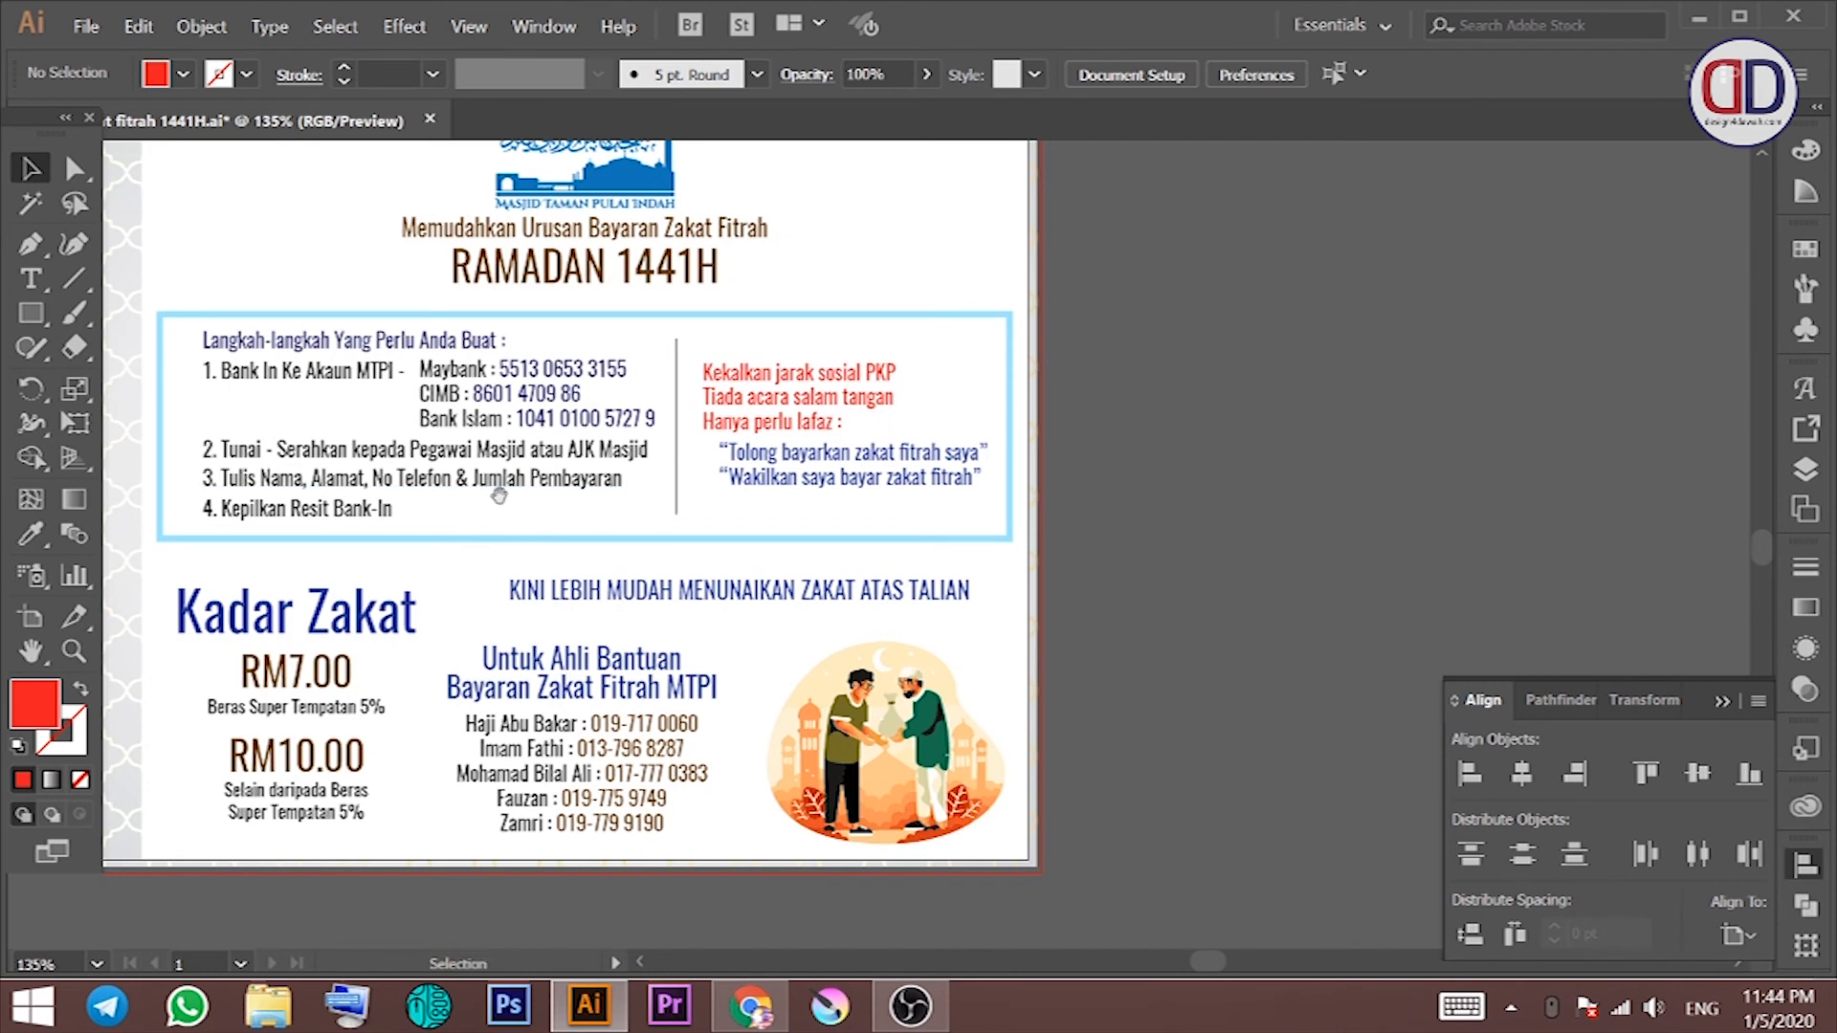
# Step: Colour the four numbered payment steps brown
pyautogui.click(369, 484)
pyautogui.keyDown('shift'); pyautogui.click(364, 513); pyautogui.keyUp('shift')
pyautogui.keyDown('shift'); pyautogui.click(413, 453); pyautogui.keyUp('shift')
pyautogui.keyDown('shift'); pyautogui.click(437, 425); pyautogui.keyUp('shift')
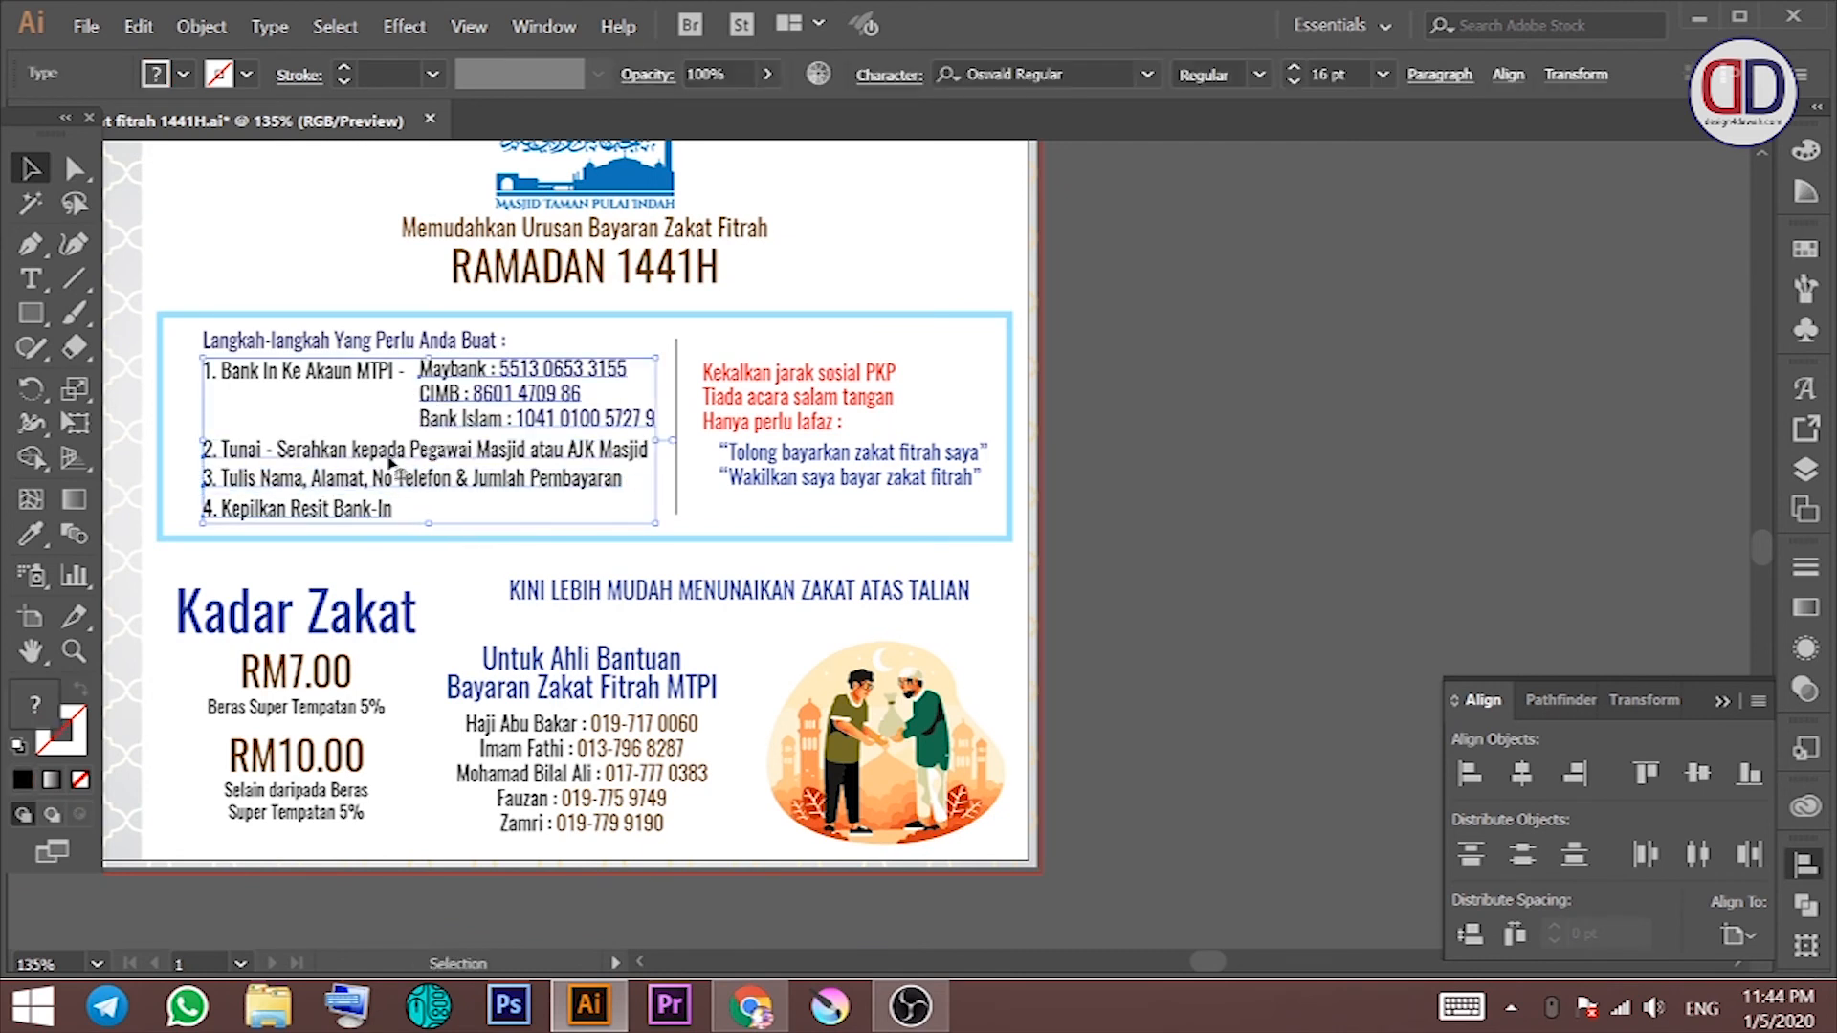
pyautogui.keyDown('shift'); pyautogui.click(436, 427); pyautogui.keyUp('shift')
pyautogui.keyDown('shift'); pyautogui.click(360, 375); pyautogui.keyUp('shift')
pyautogui.click(182, 77)
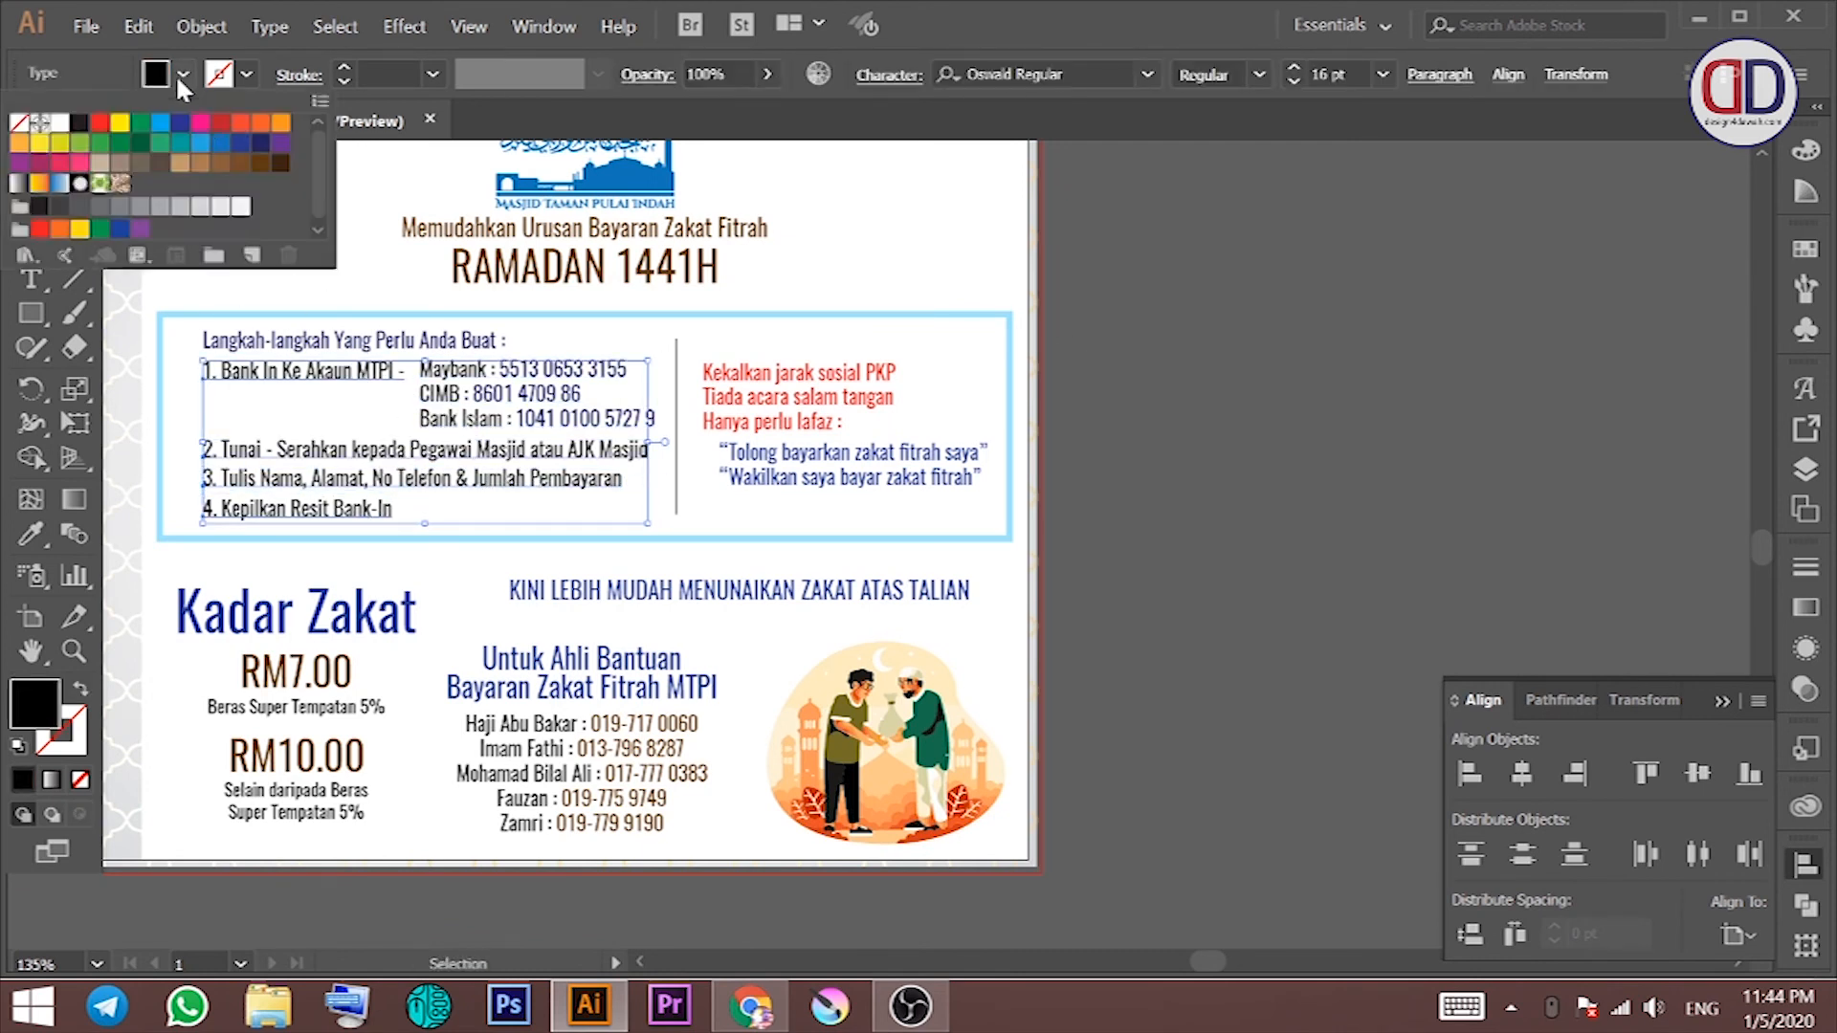
pyautogui.click(187, 170)
pyautogui.click(1205, 345)
pyautogui.click(1204, 342)
pyautogui.moveTo(1110, 450); pyautogui.dragTo(1204, 406)
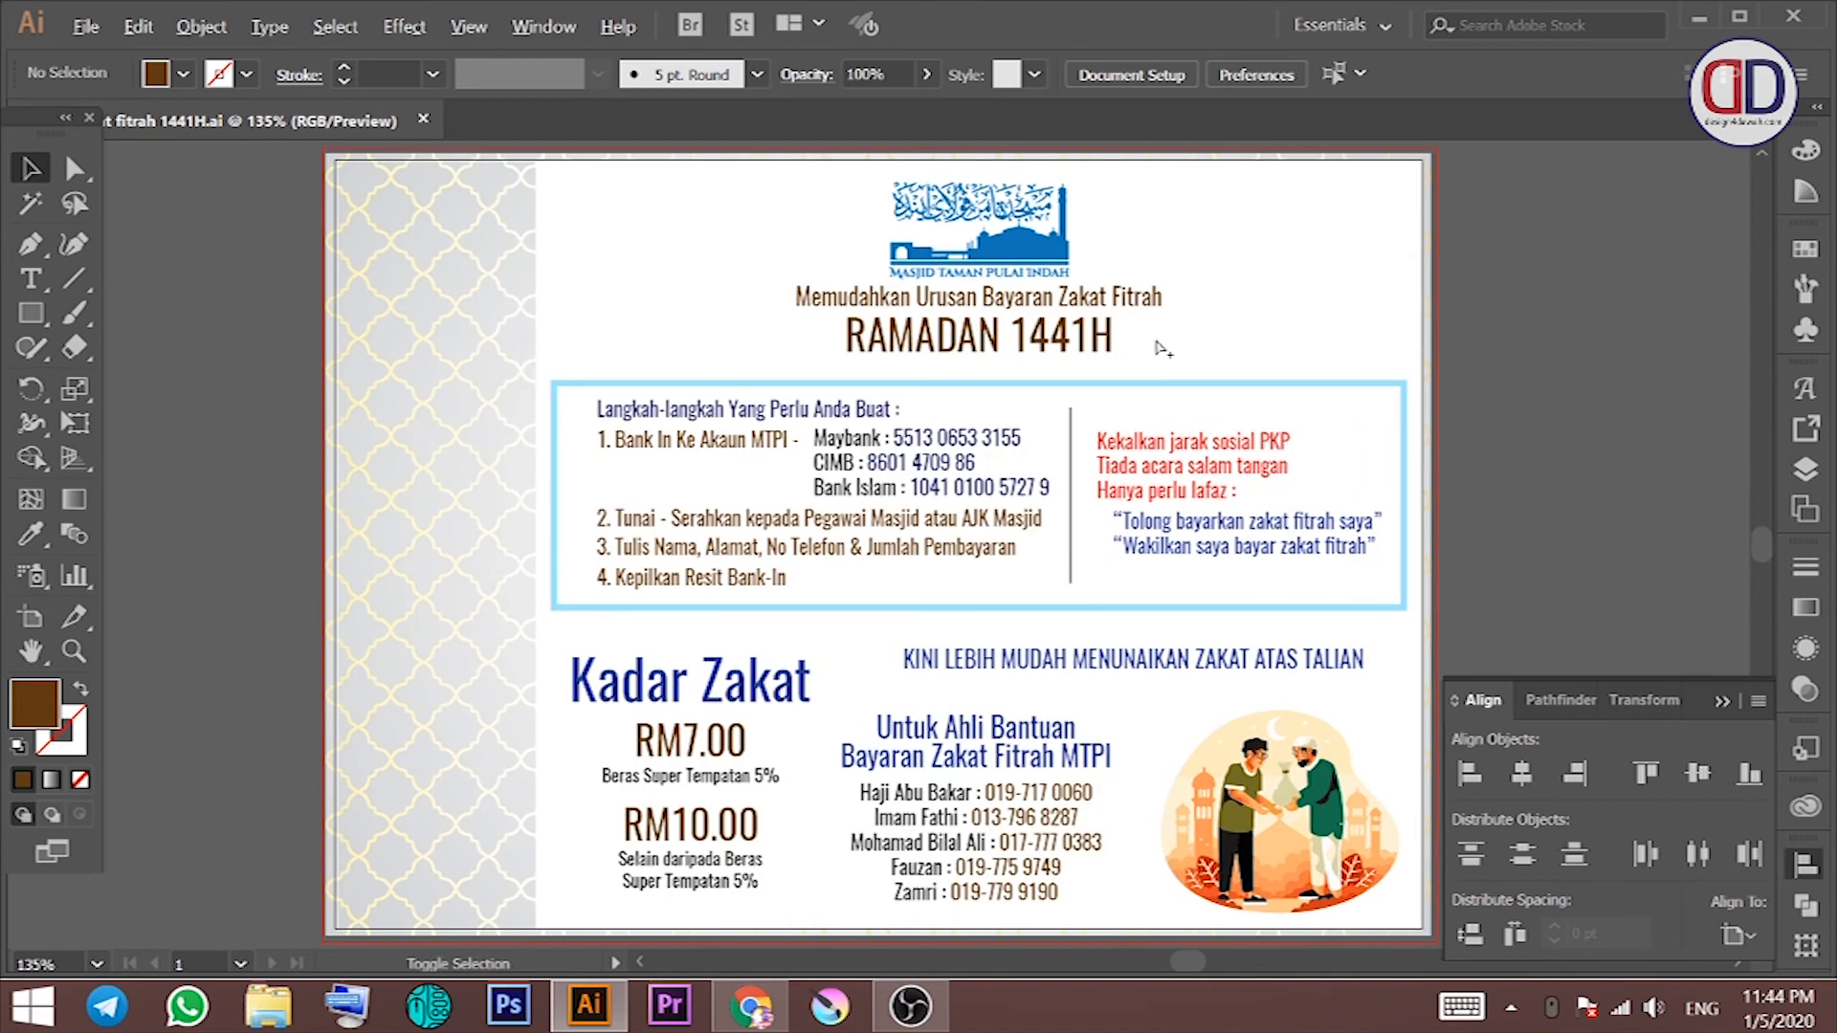
# Step: In Save for Web, set the PNG width to 1200 px and start saving
pyautogui.hotkey('ctrl', 'alt', 'shift', 's')
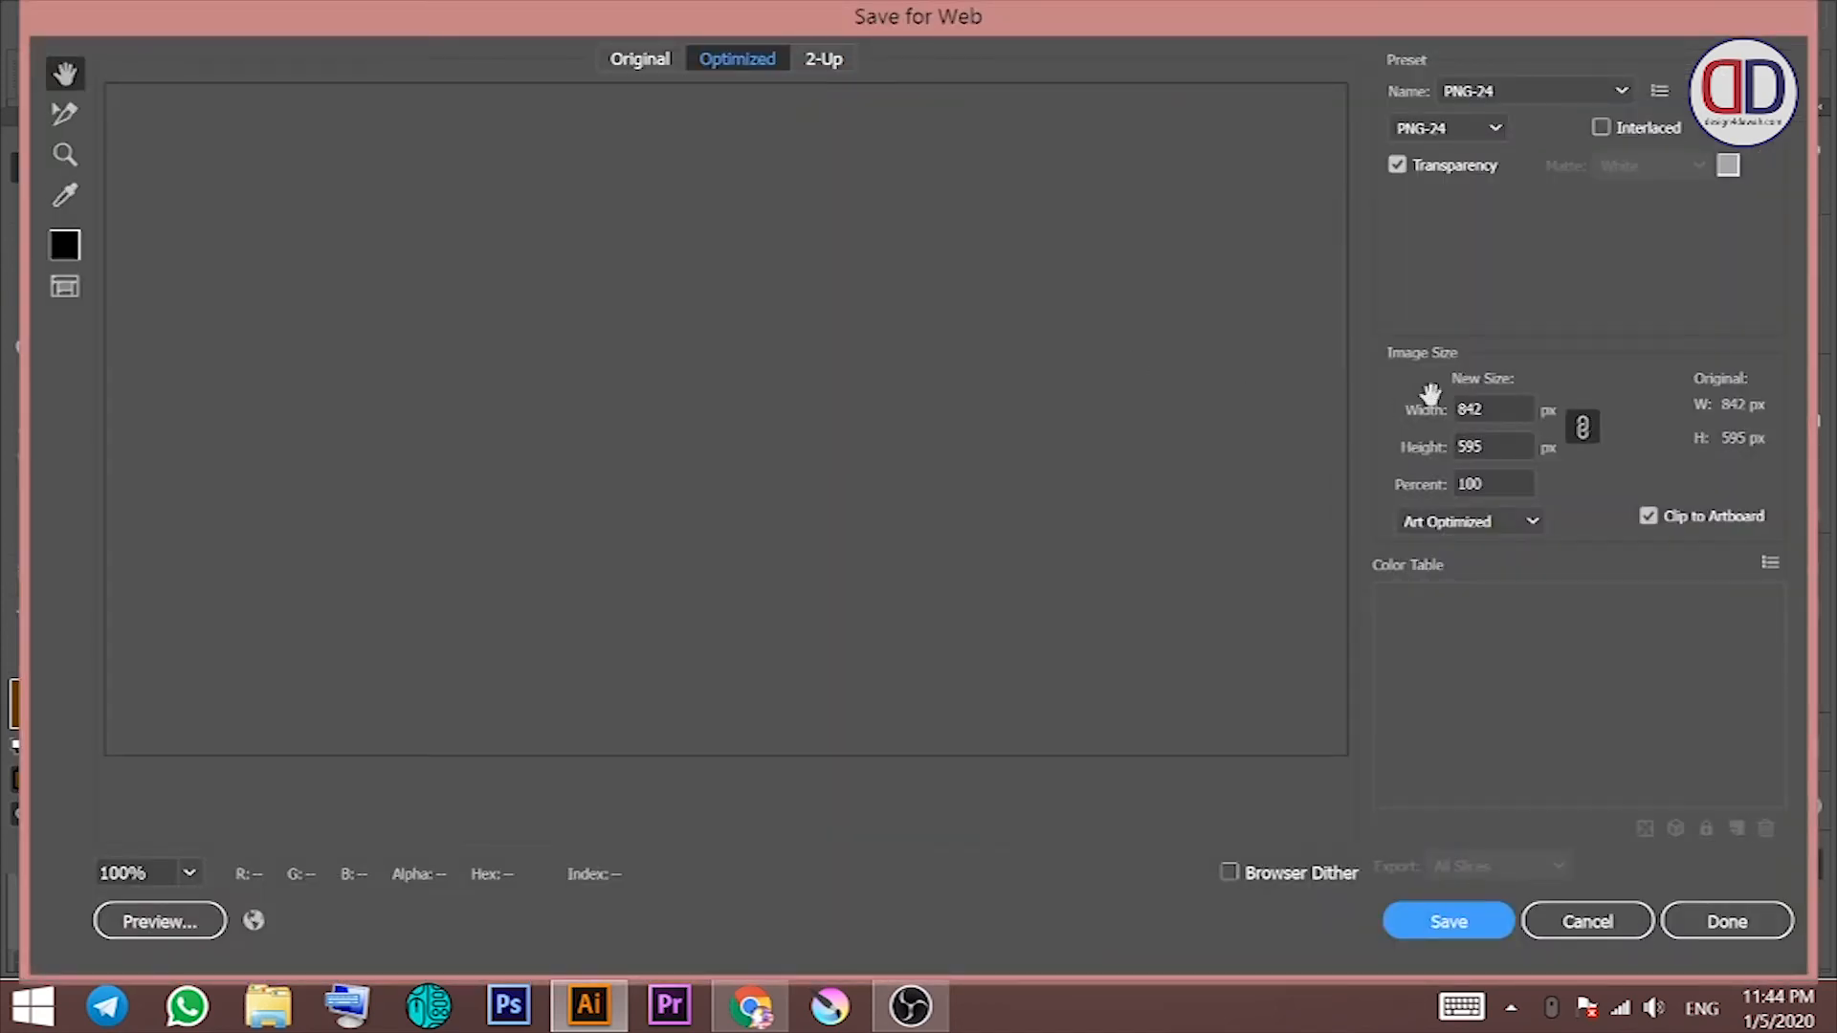
pyautogui.doubleClick(1478, 409)
pyautogui.write('1200')
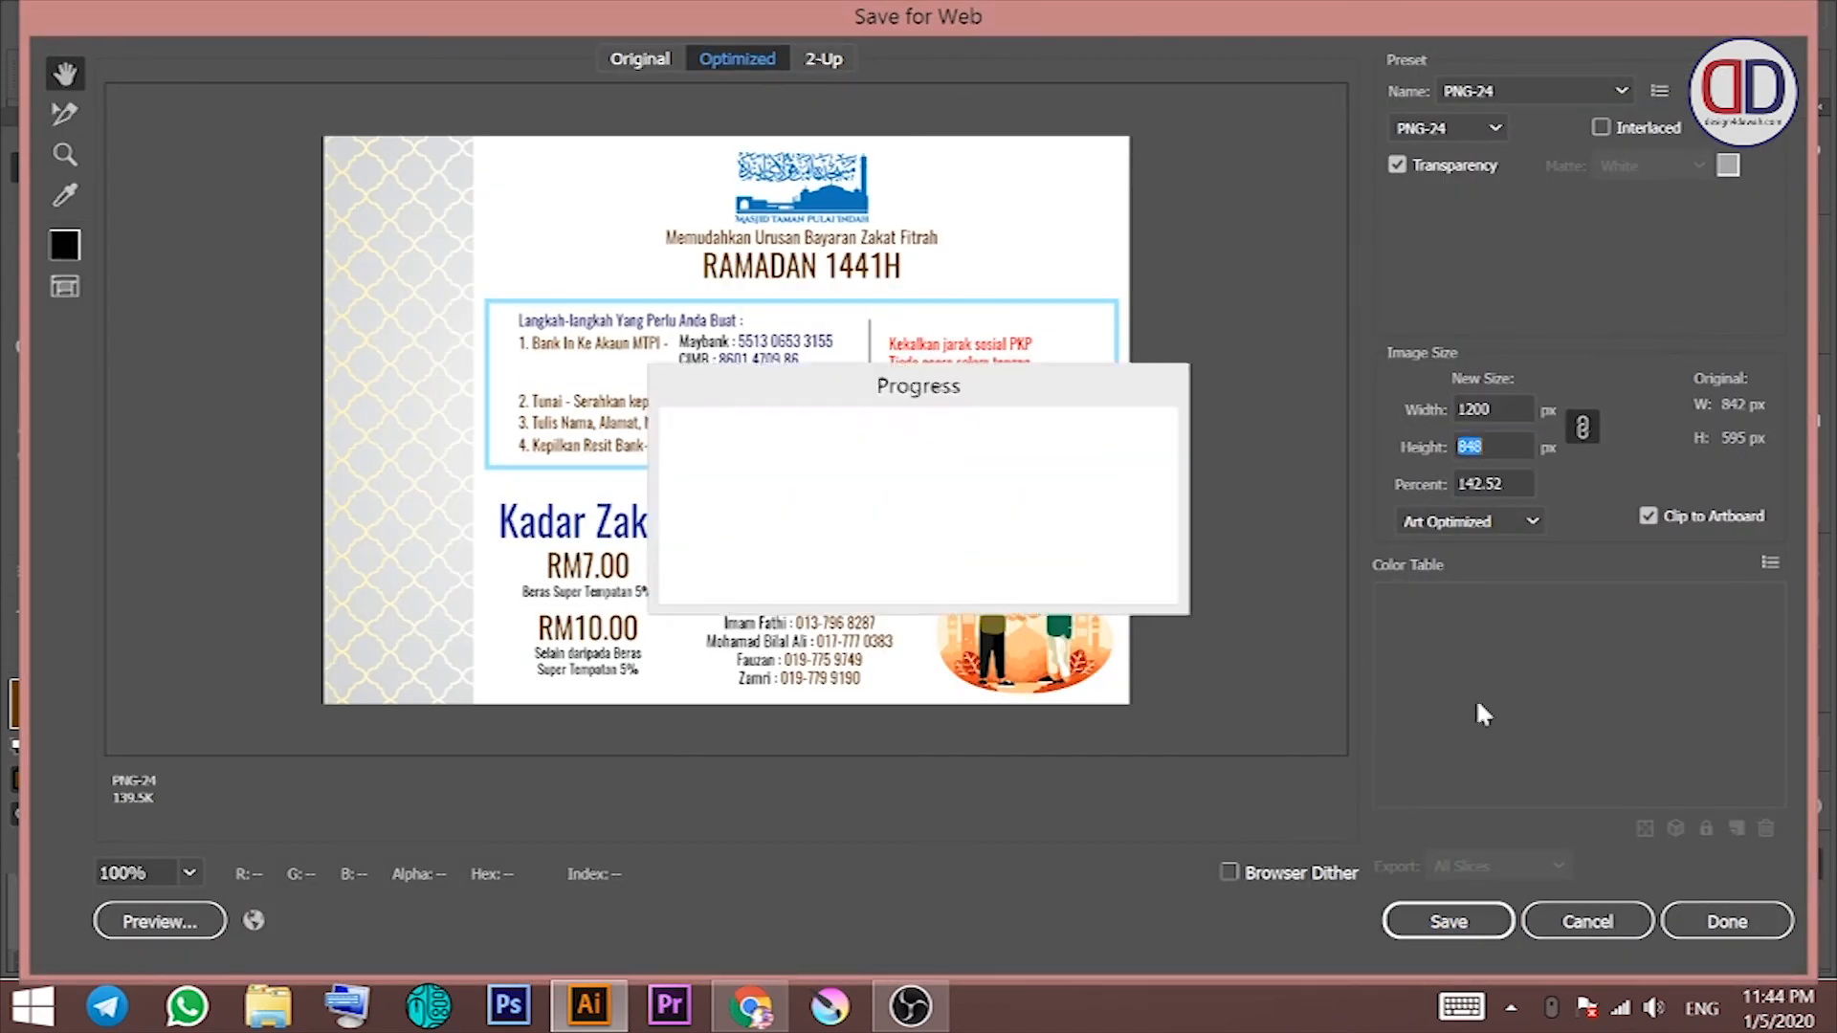
pyautogui.click(1448, 921)
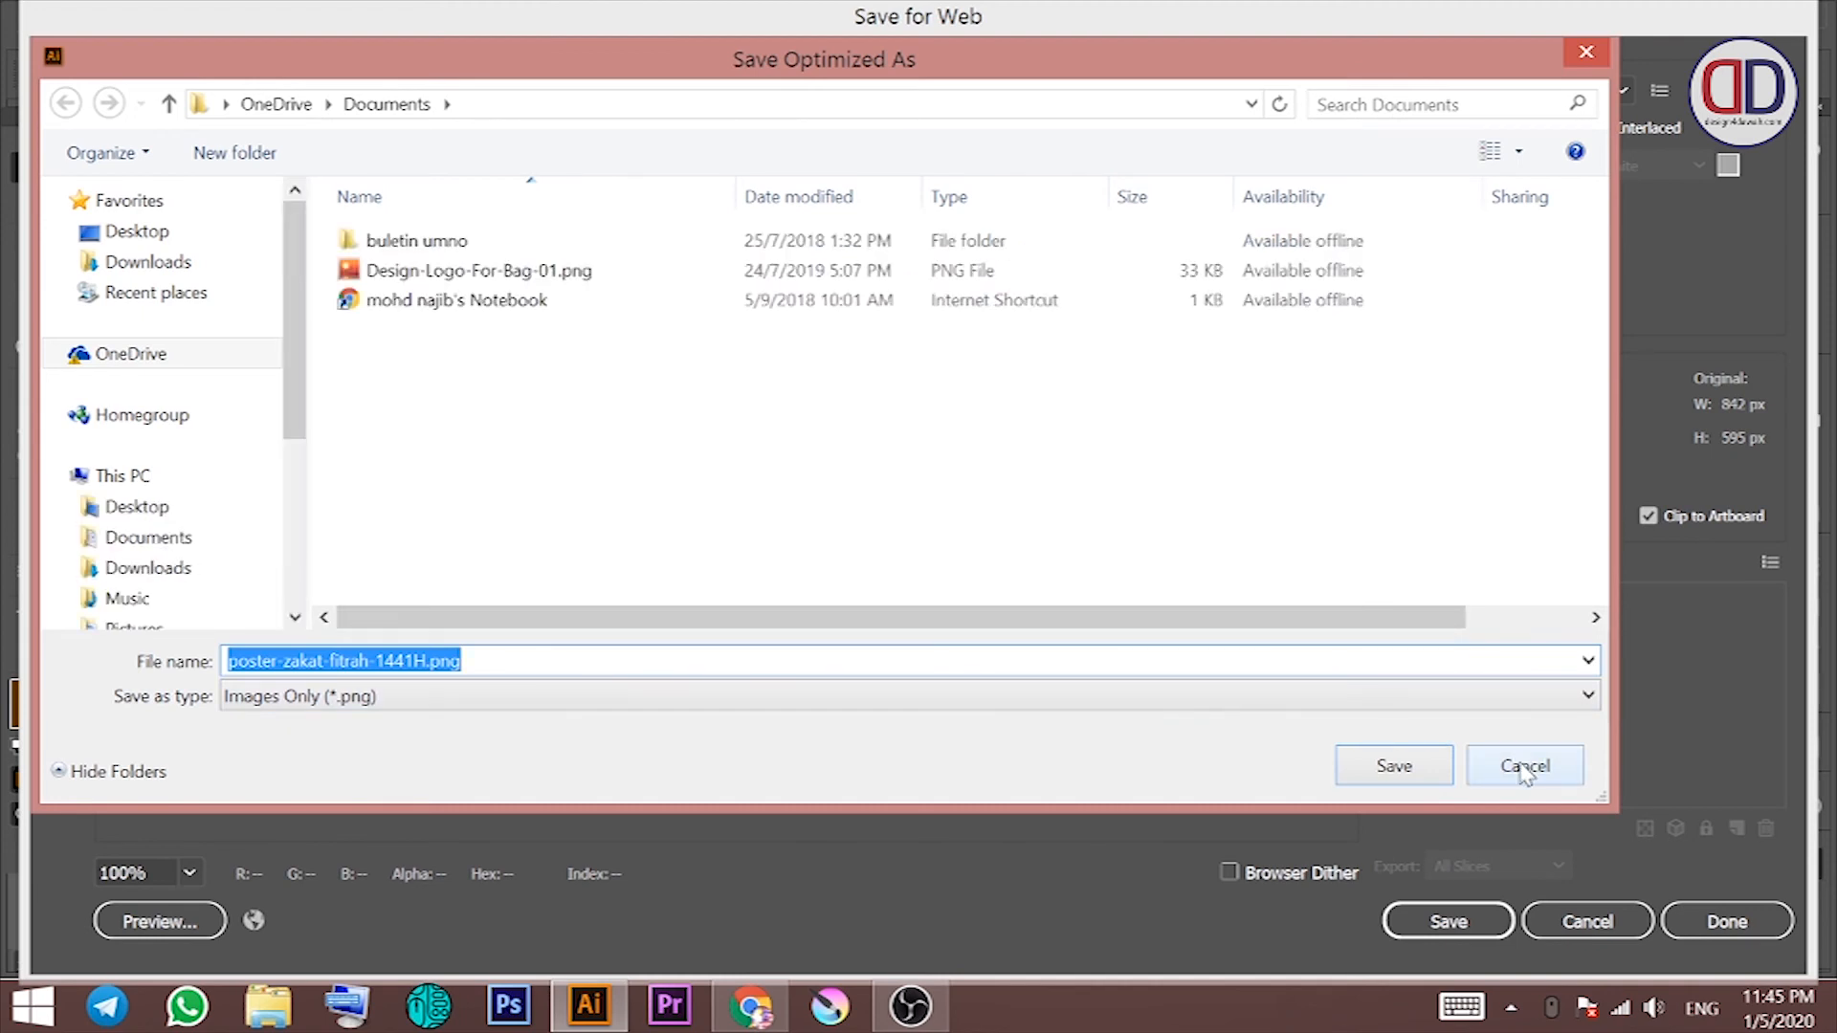
# Step: Save poster-zakat-fitrah-1441H.png into F:\Design\Masjid Taman Pulai Indah
pyautogui.moveTo(1394, 779); pyautogui.dragTo(795, 750)
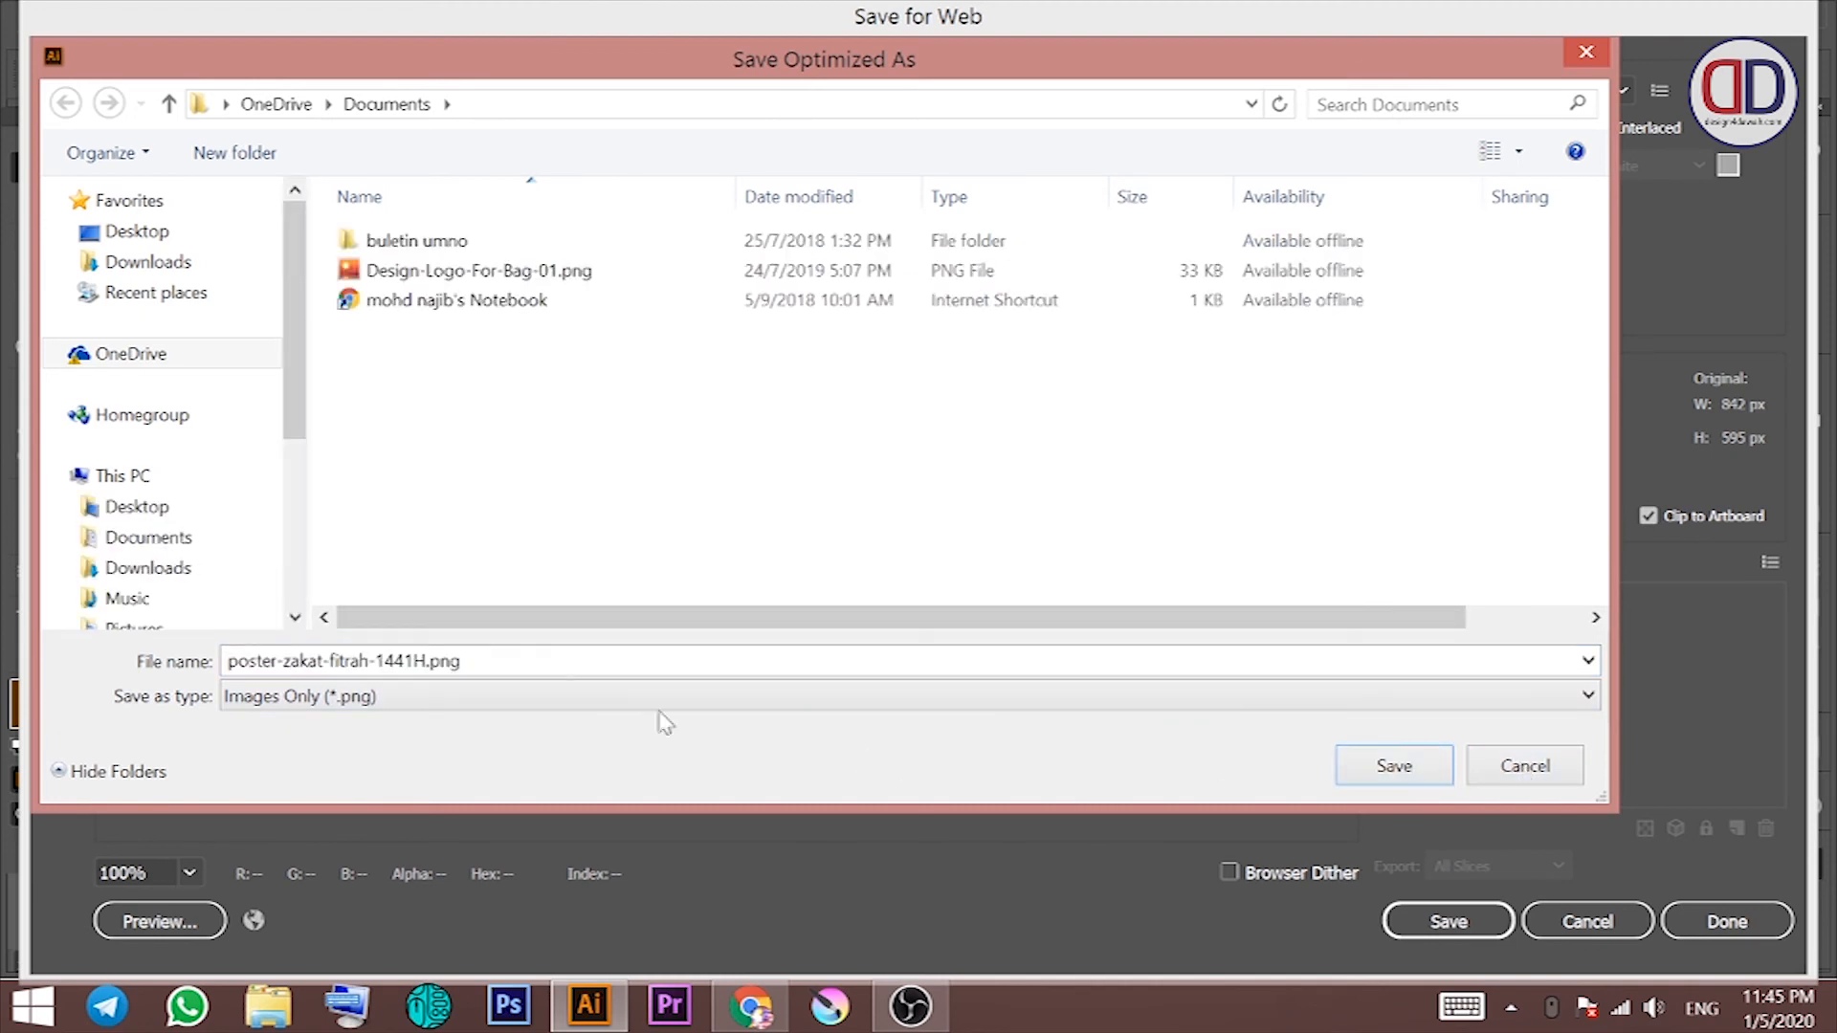
pyautogui.click(292, 550)
pyautogui.click(168, 436)
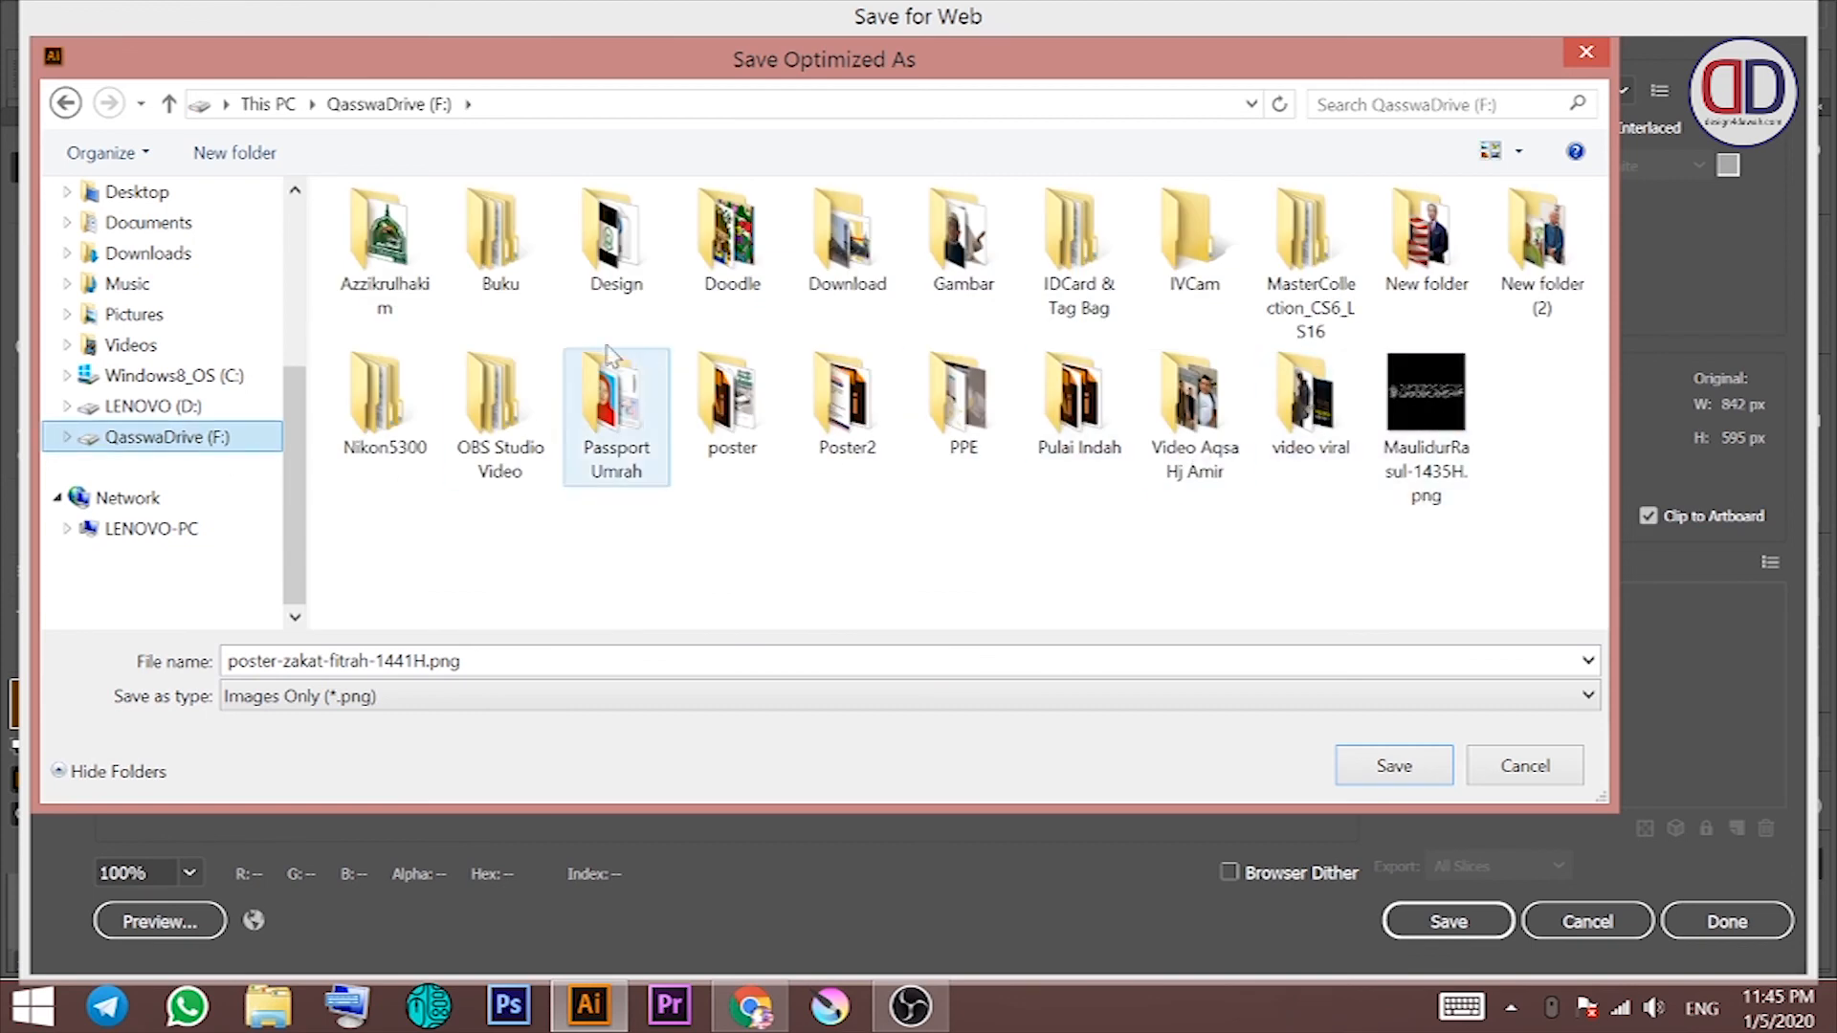
pyautogui.click(643, 268)
pyautogui.doubleClick(643, 268)
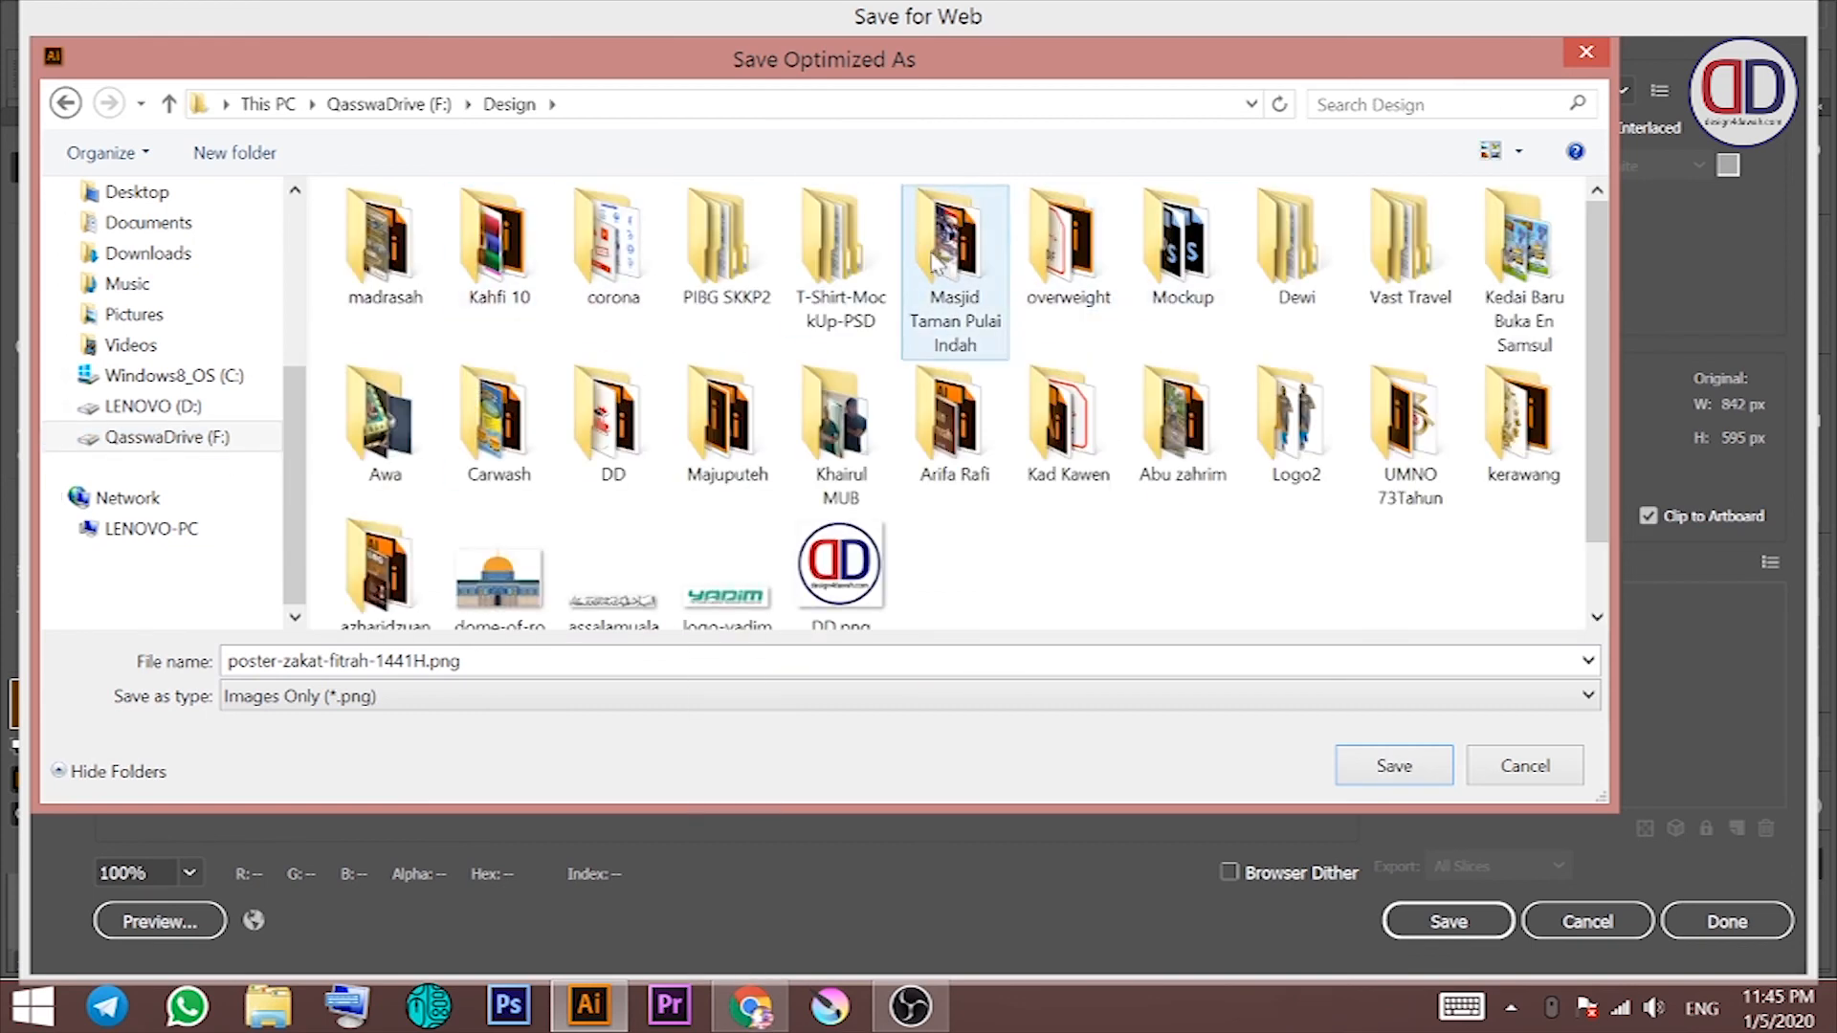
pyautogui.click(610, 430)
pyautogui.doubleClick(919, 327)
pyautogui.click(1374, 762)
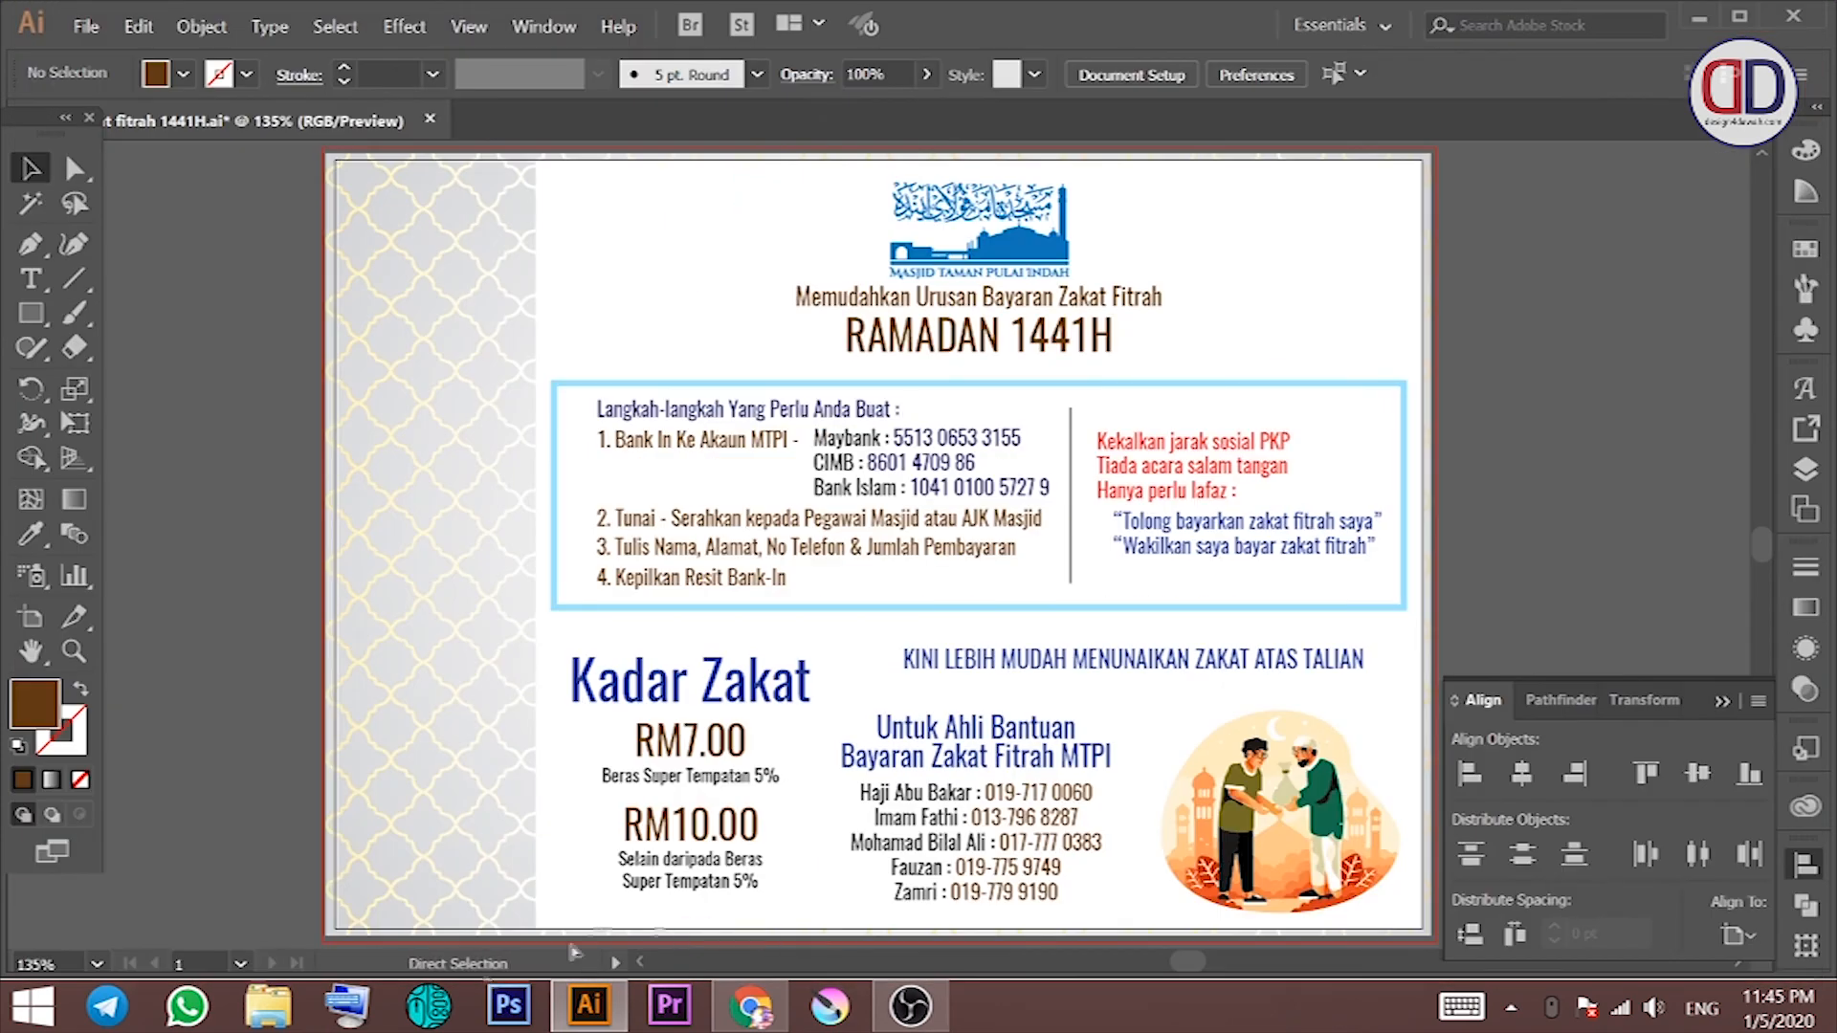